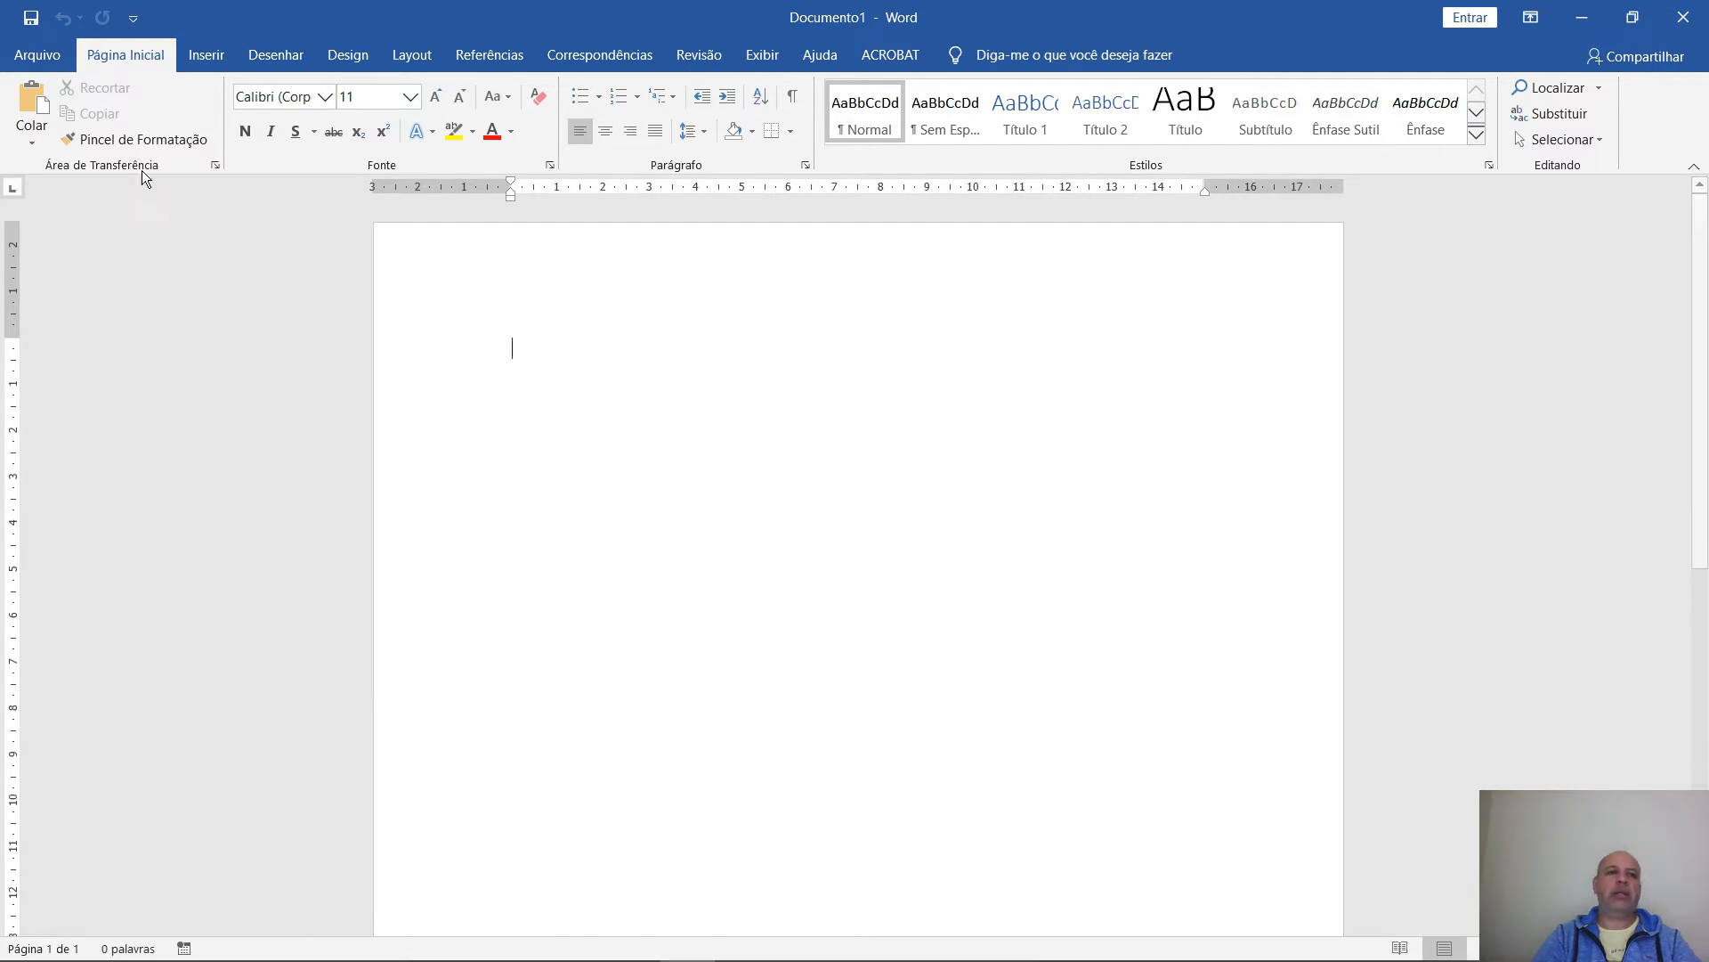
click(276, 56)
click(138, 55)
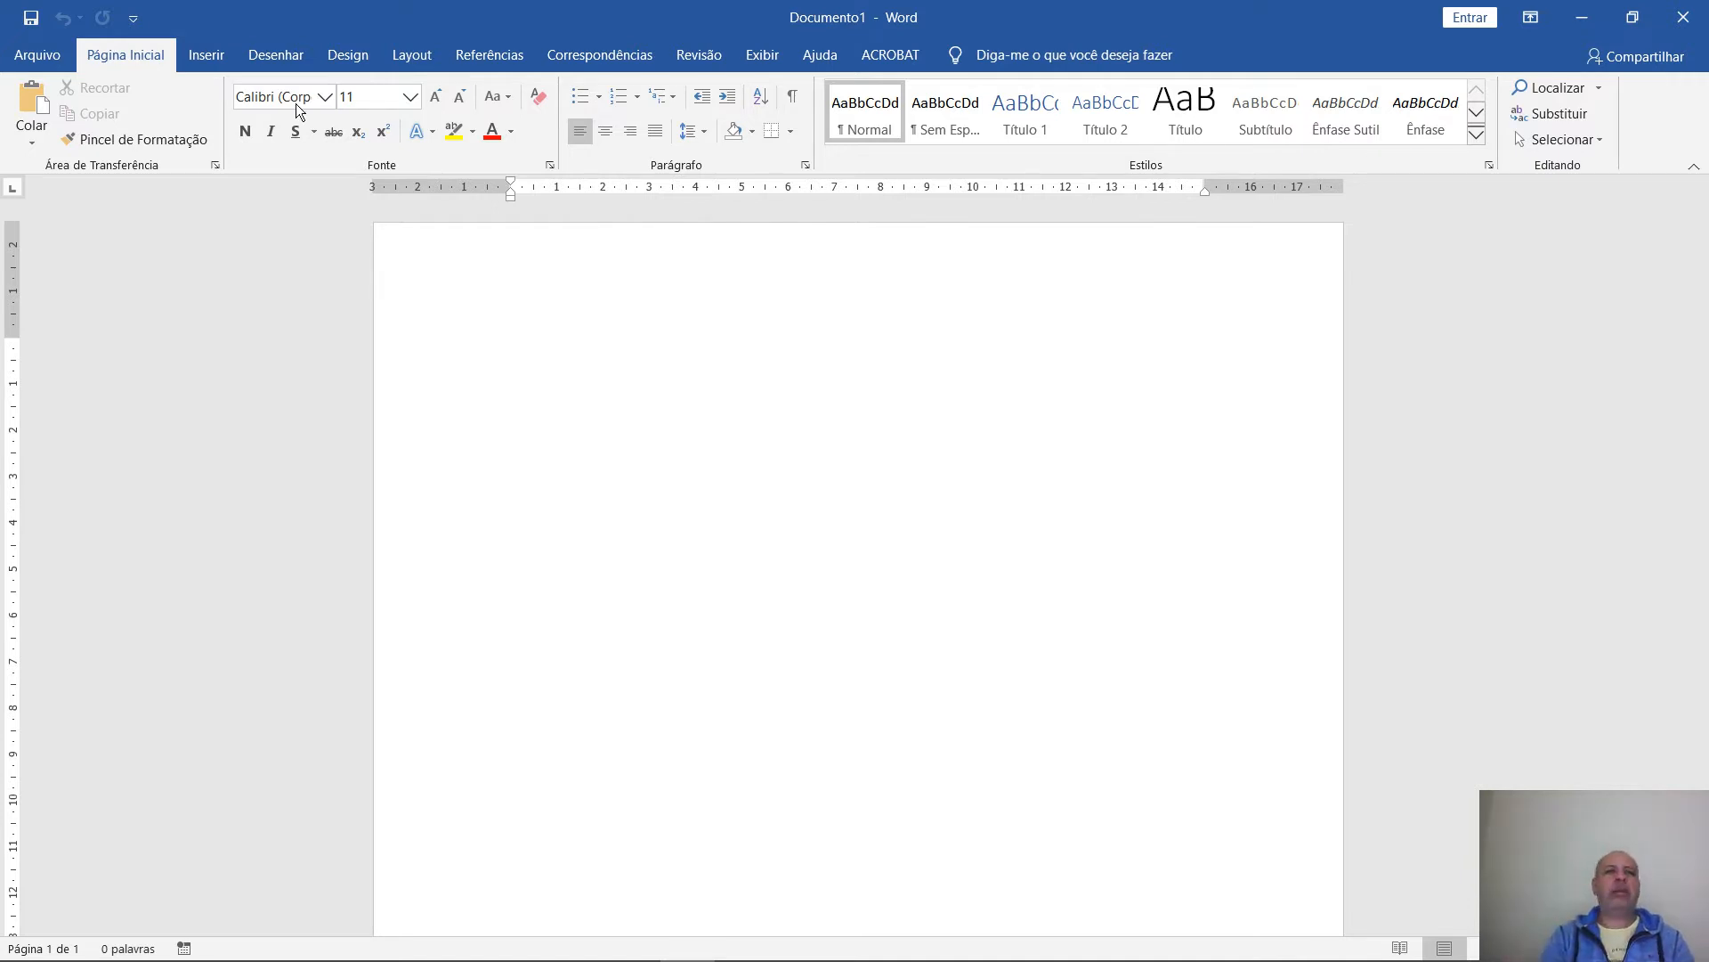
click(201, 55)
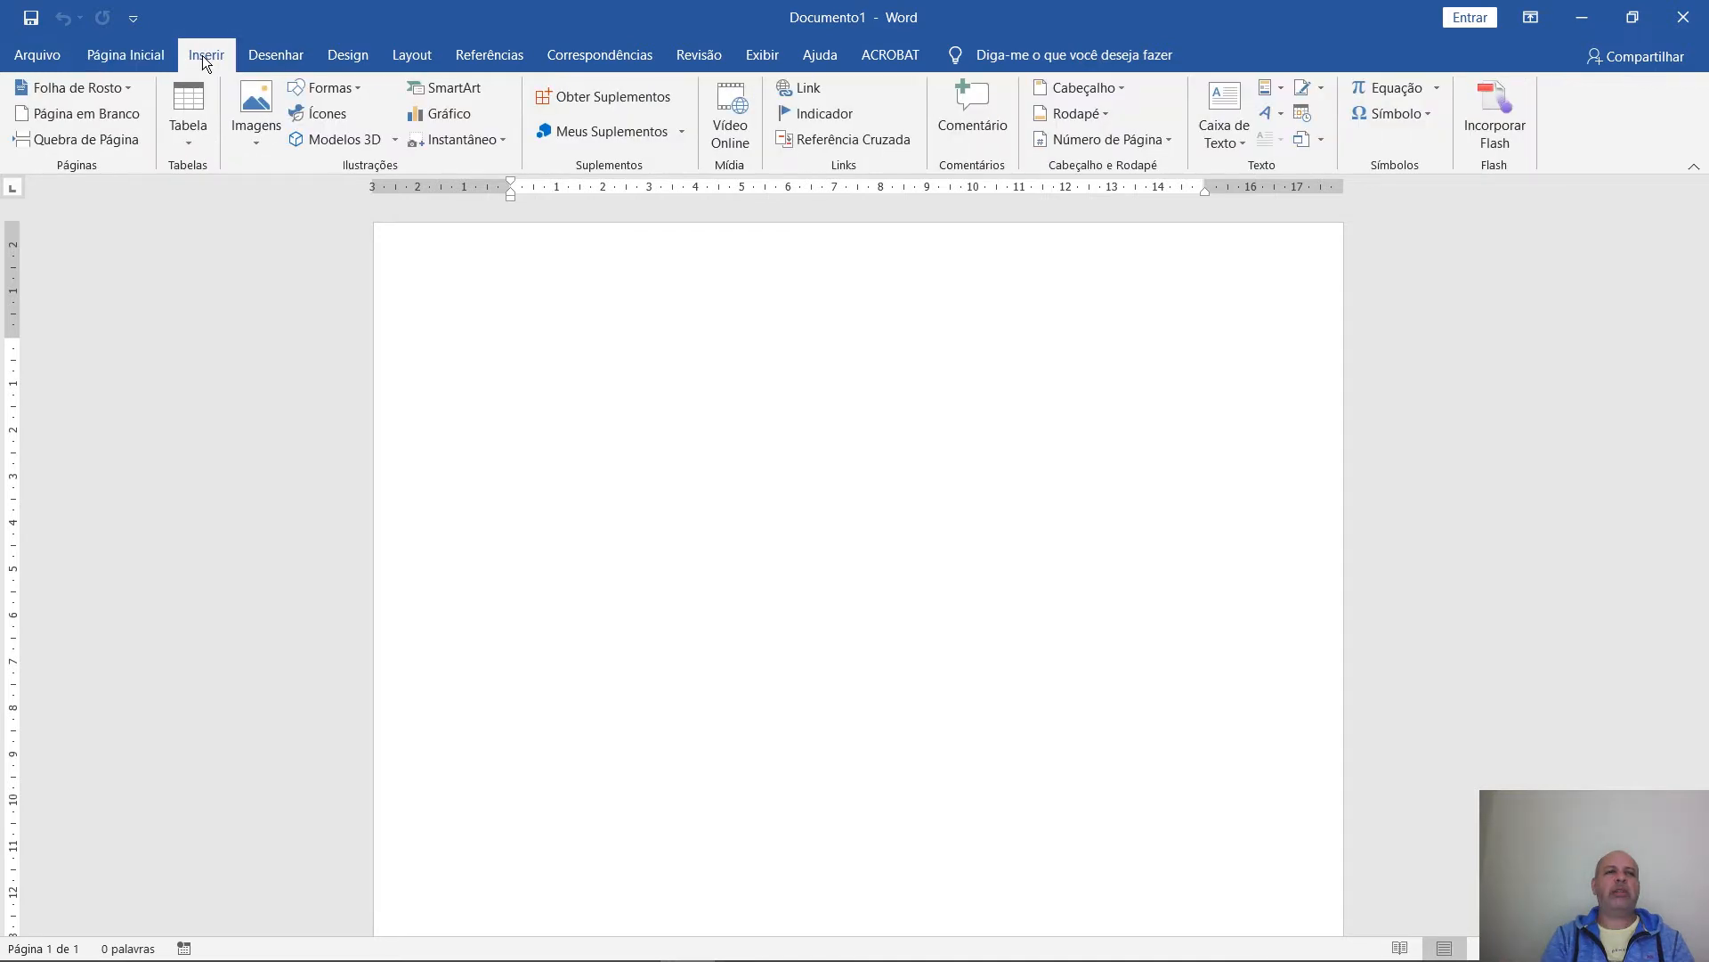
click(157, 54)
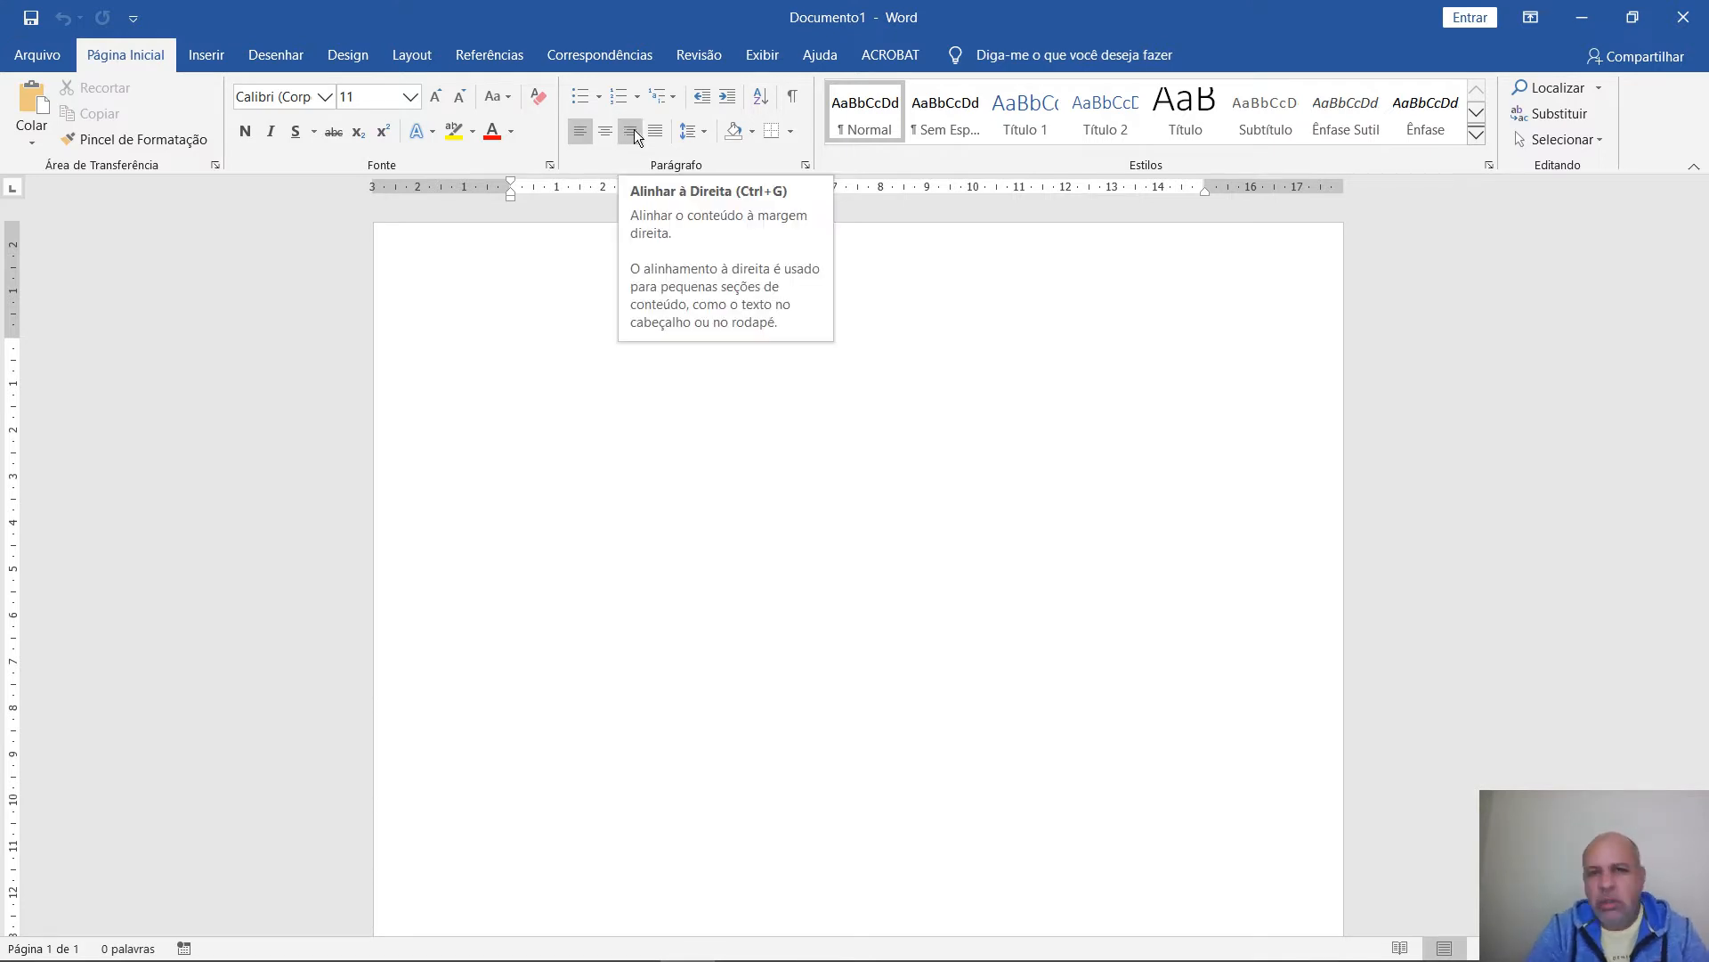
Increase the font size of the empty document's text to 36
double_click(440, 105)
triple_click(440, 106)
triple_click(440, 105)
double_click(440, 105)
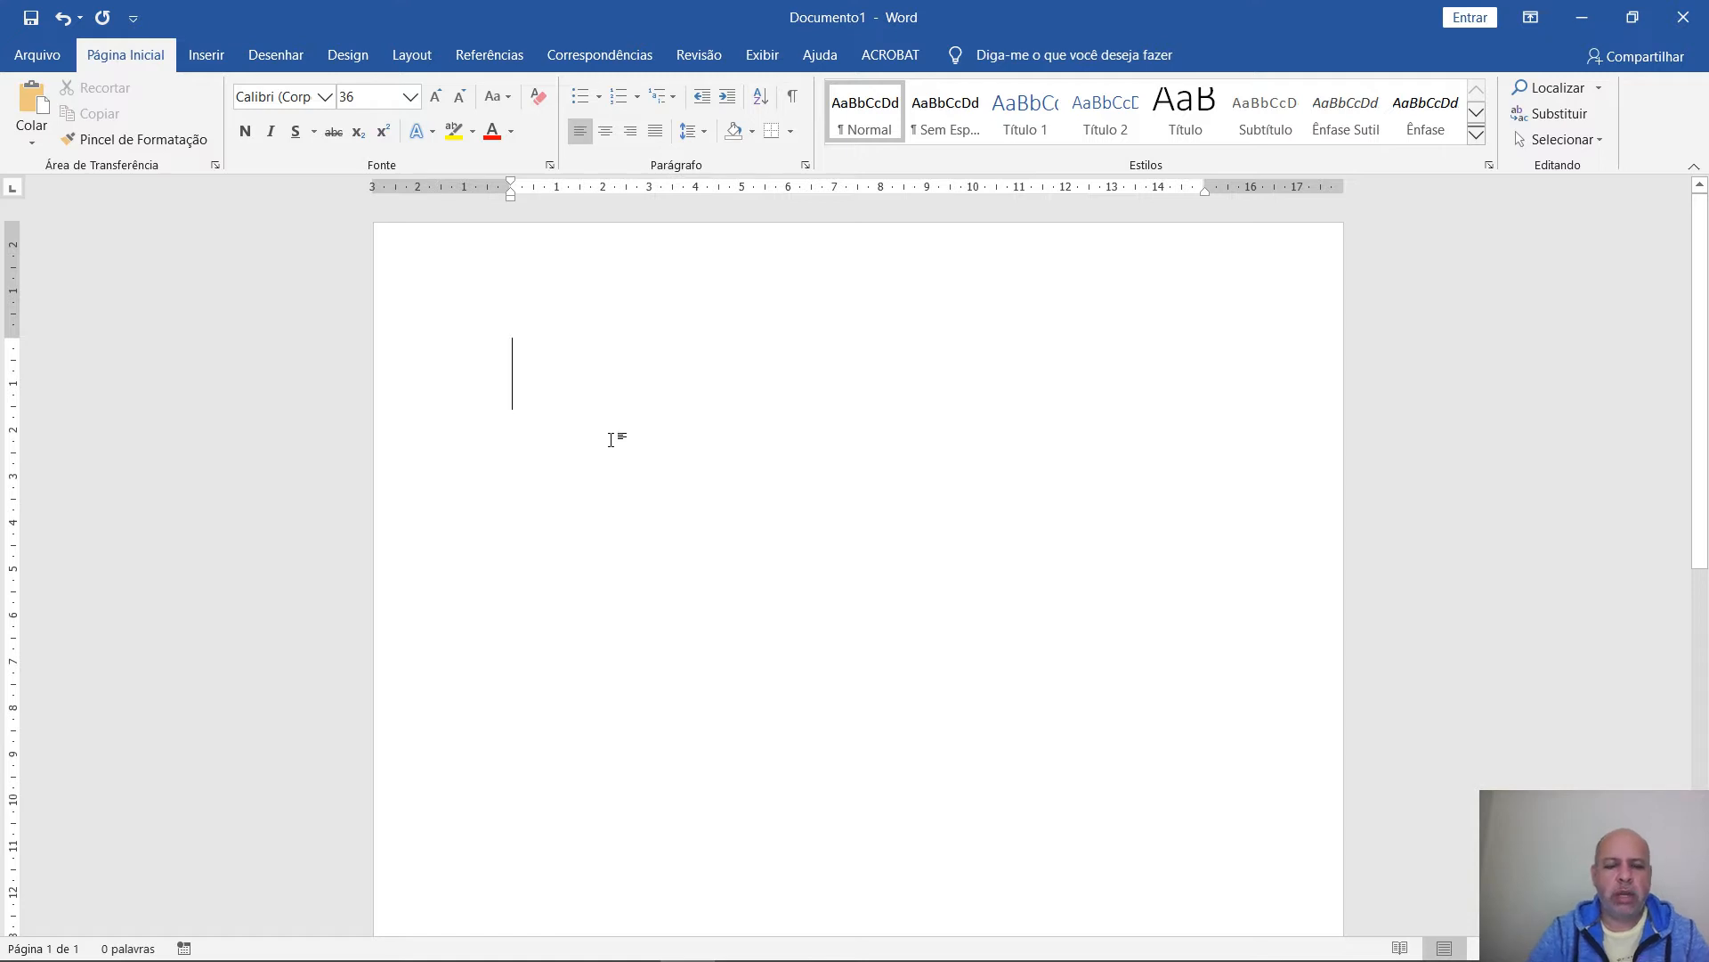
Write "Barra Mansa", "Volta Redonda" and the misspelled "Rio de Janero" on three separate lines
text(Barra Mansa)
key(Return)
text(B)
key(BackSpace)
text(Volta)
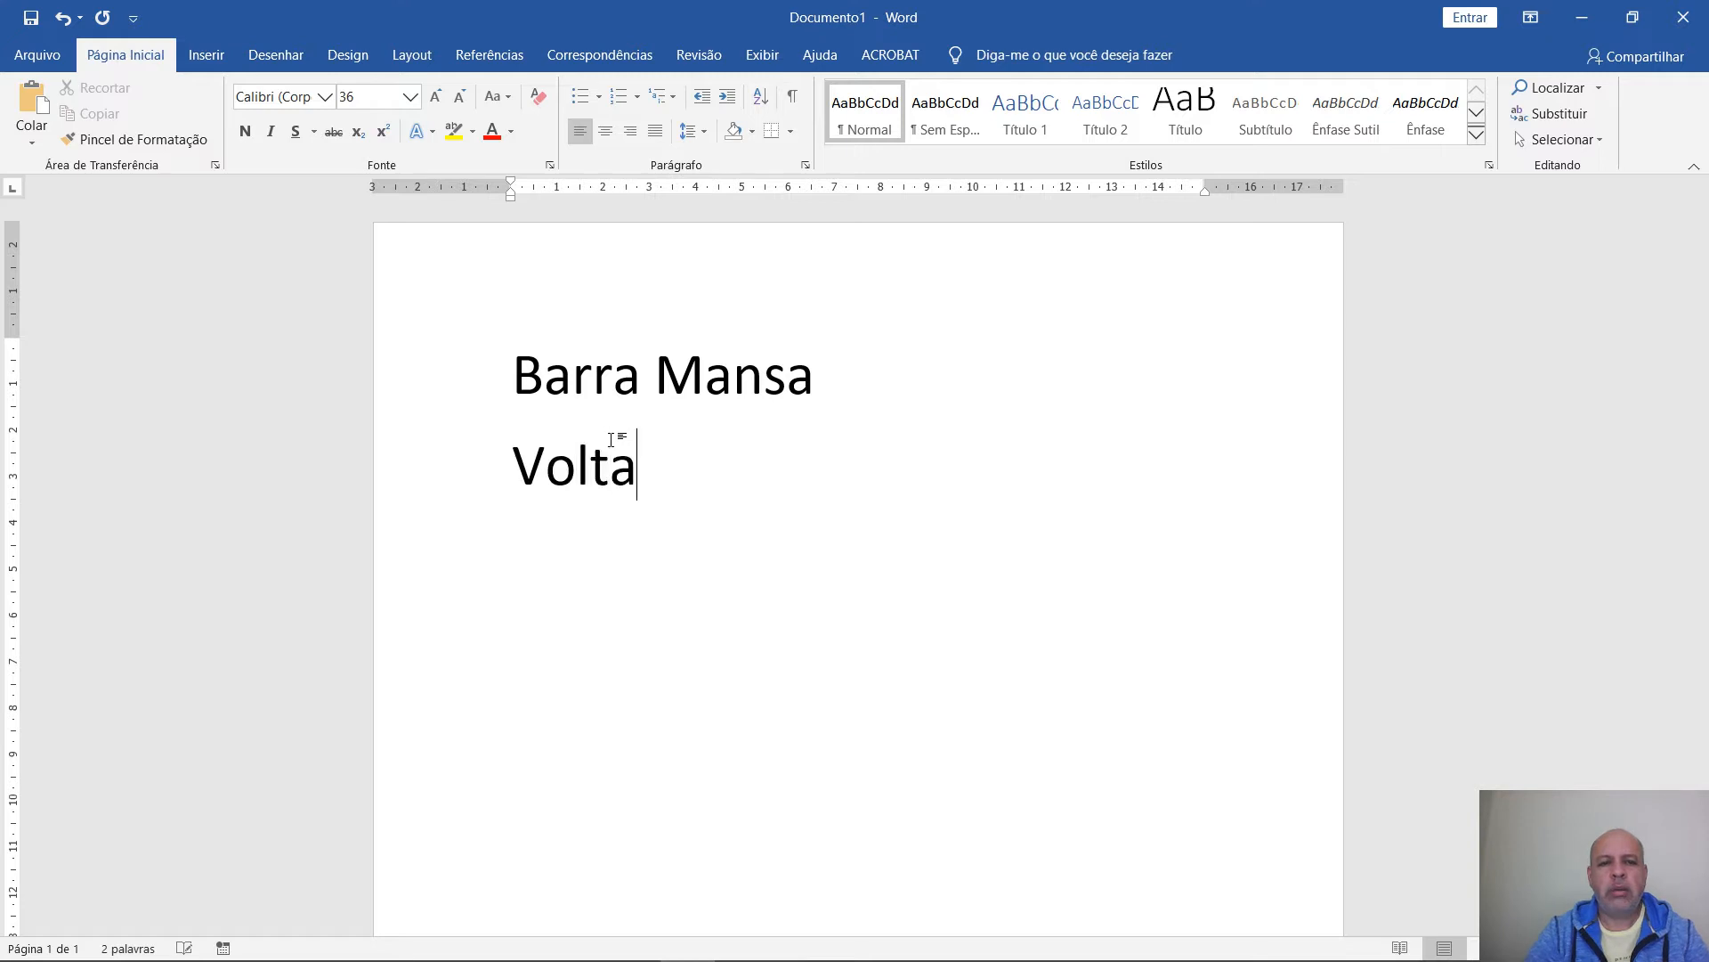
text( Redonda)
key(Return)
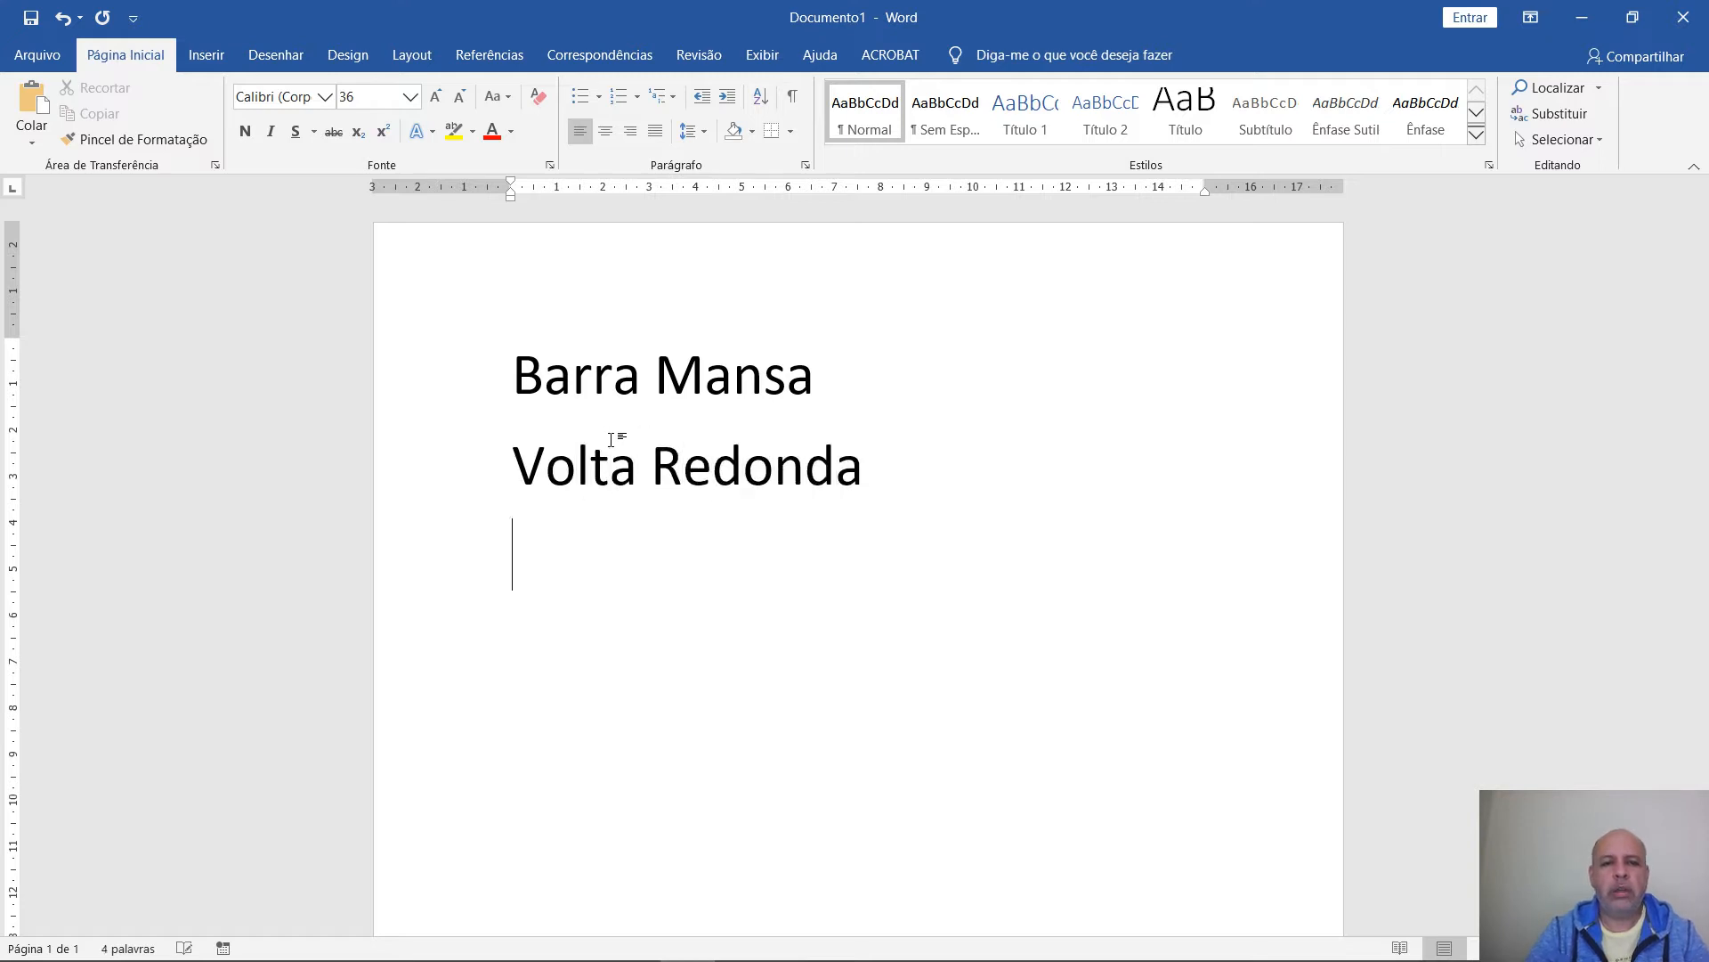
text(R)
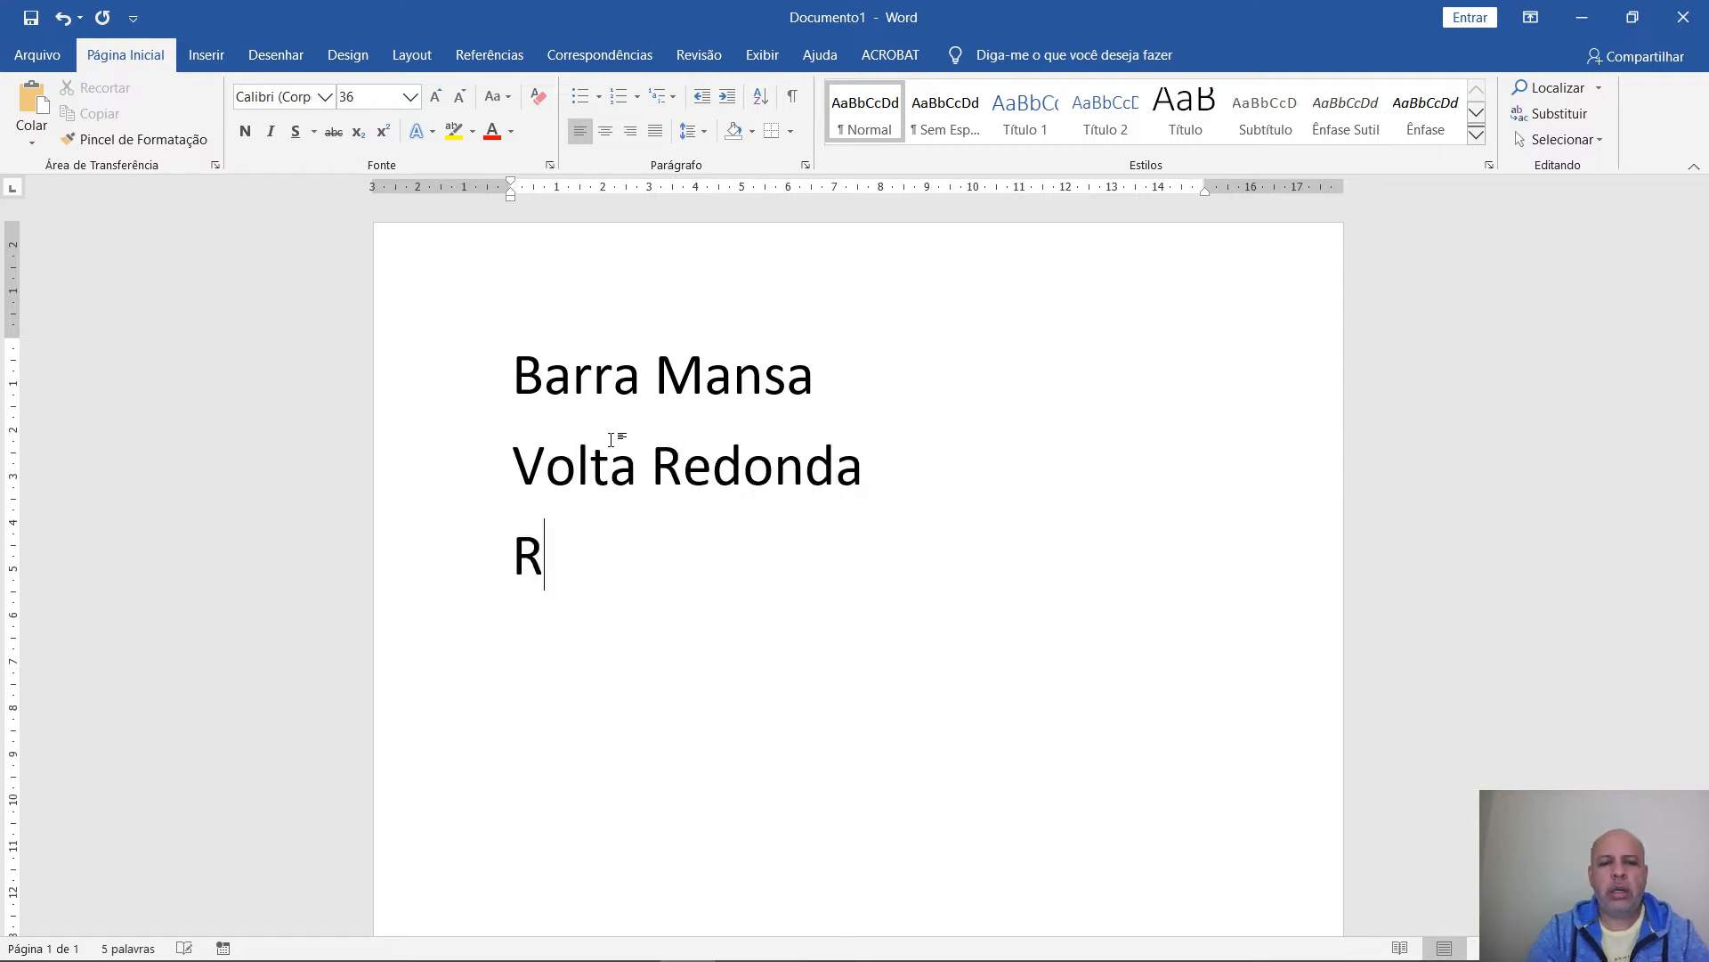
text(io de Ja)
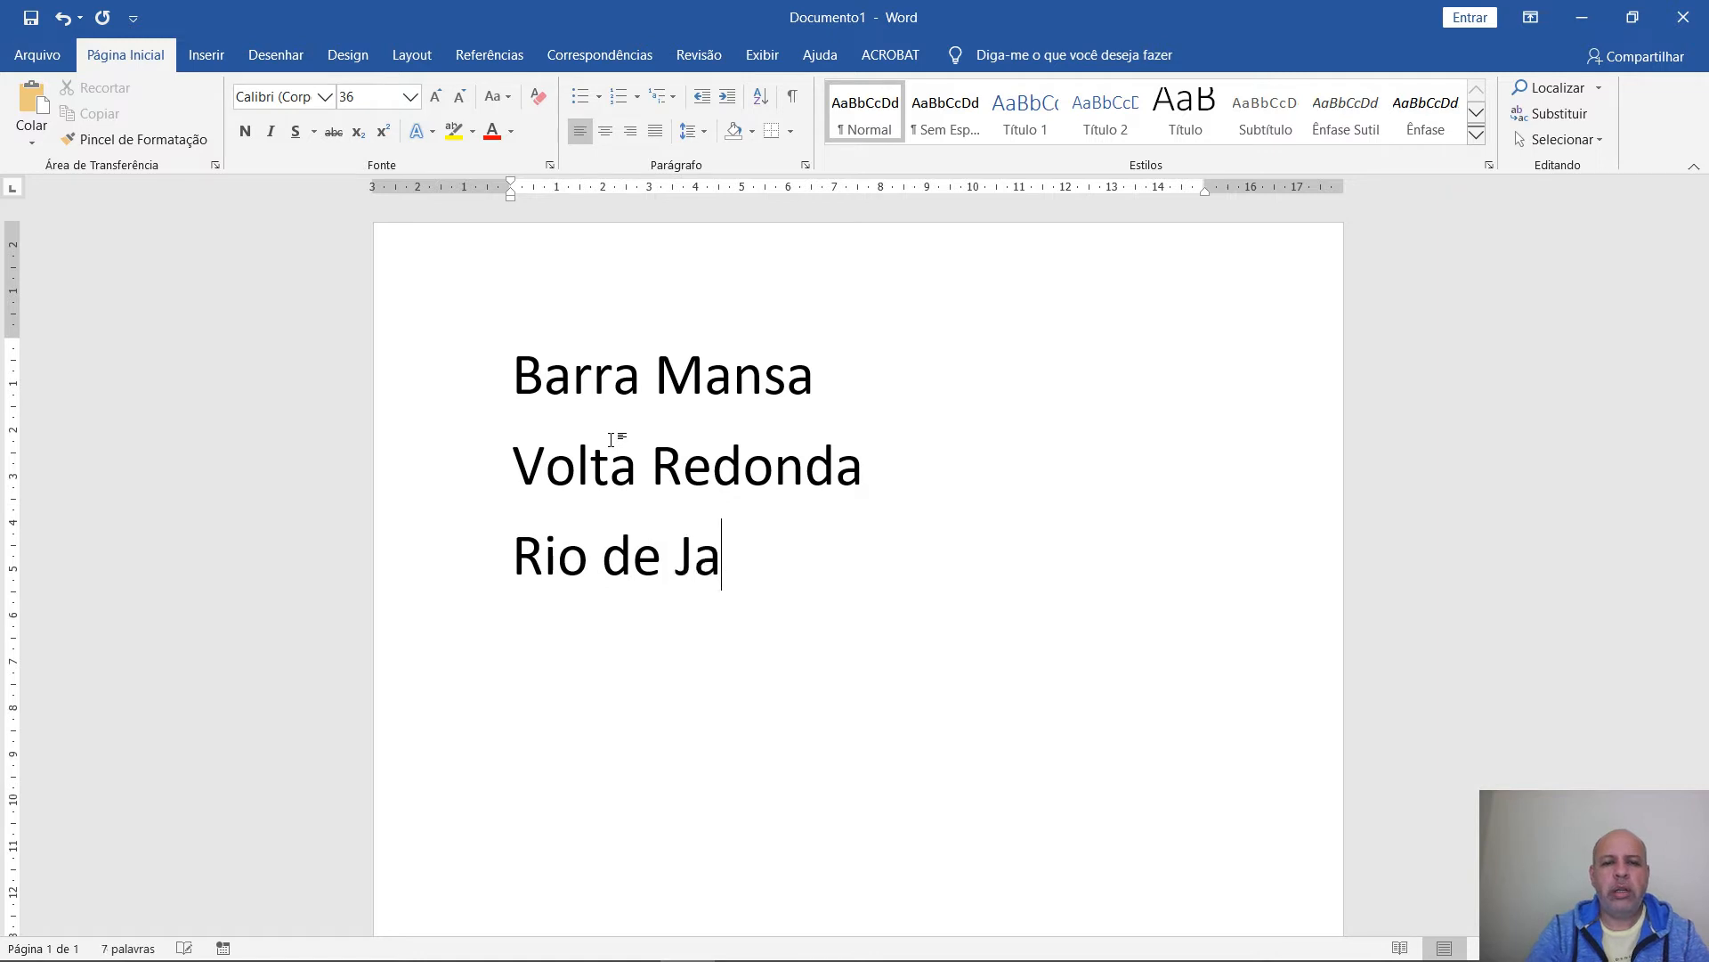
text(nero)
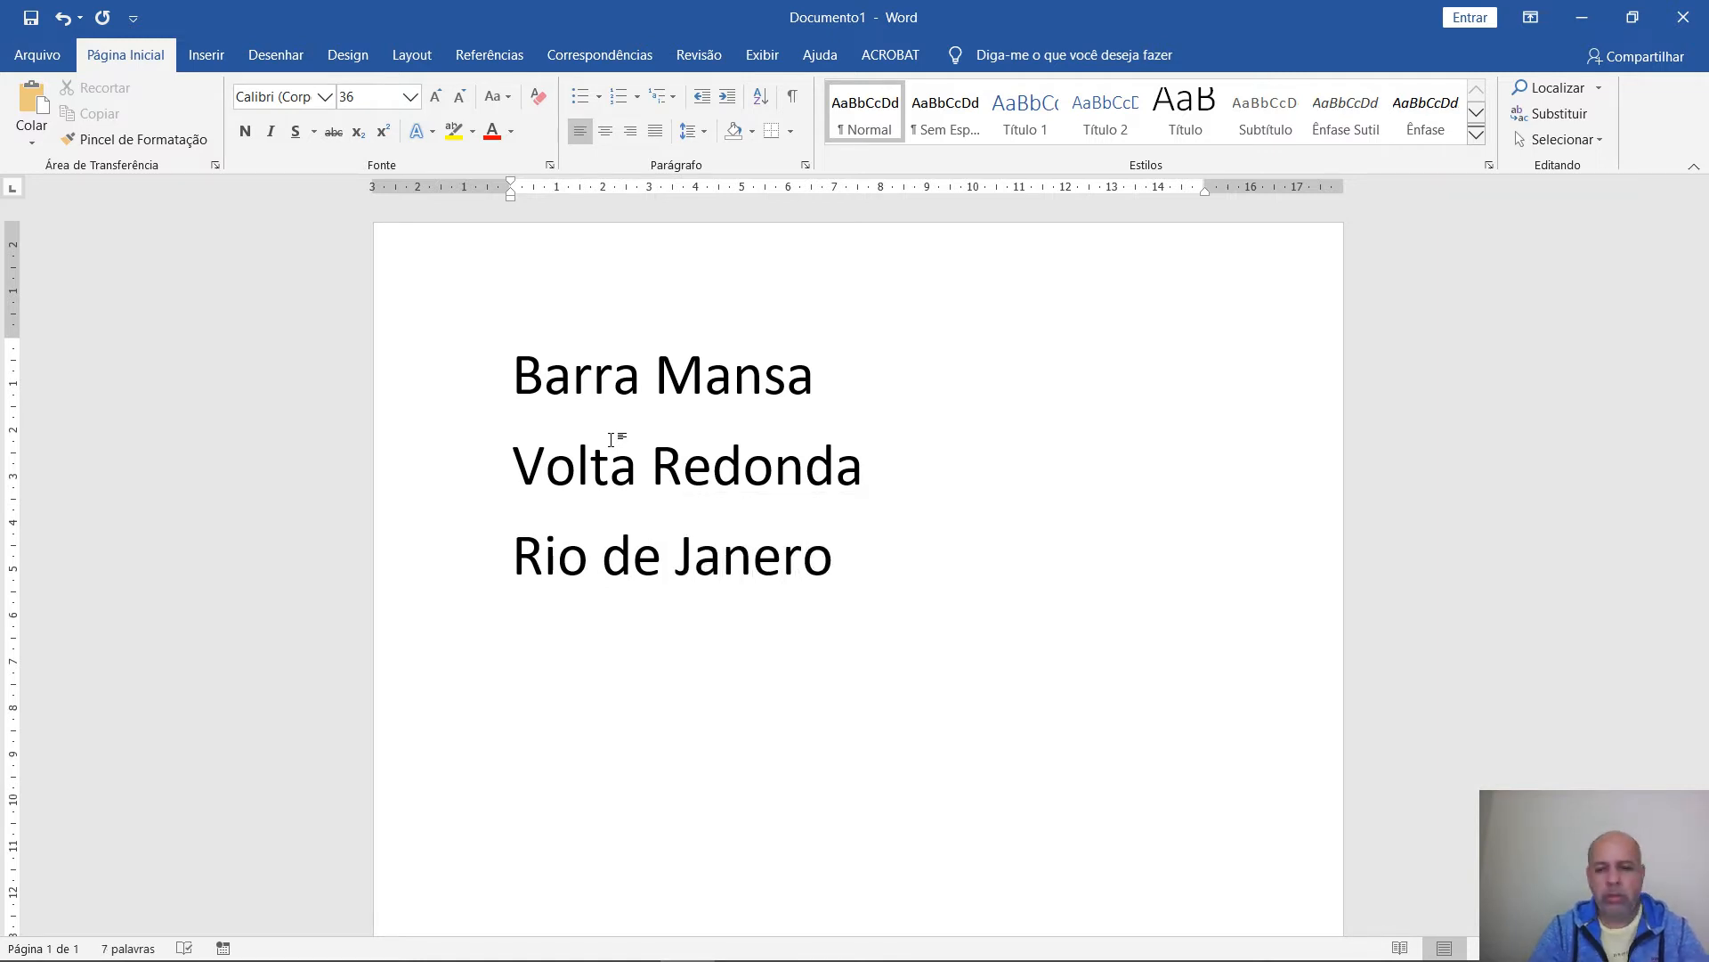
key(Return)
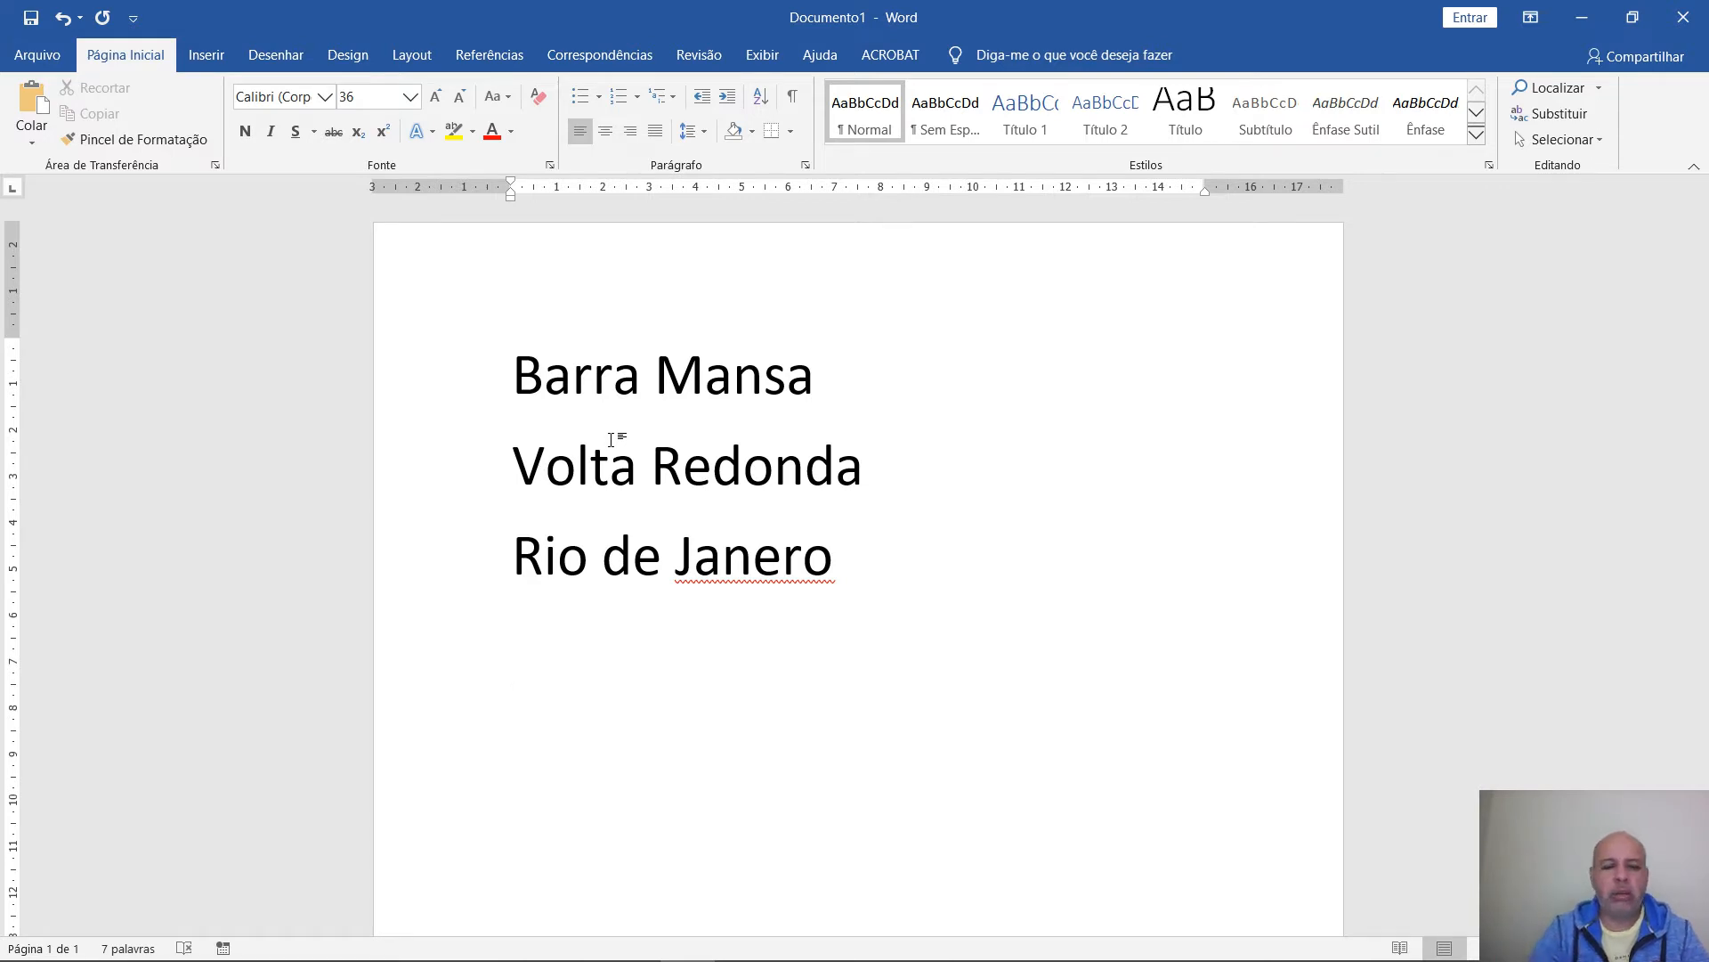
Add the two sentences "Nós vamos ao cinema" and "Nós vai ao cinema" on separate lines below the city names
text(Nós vamos )
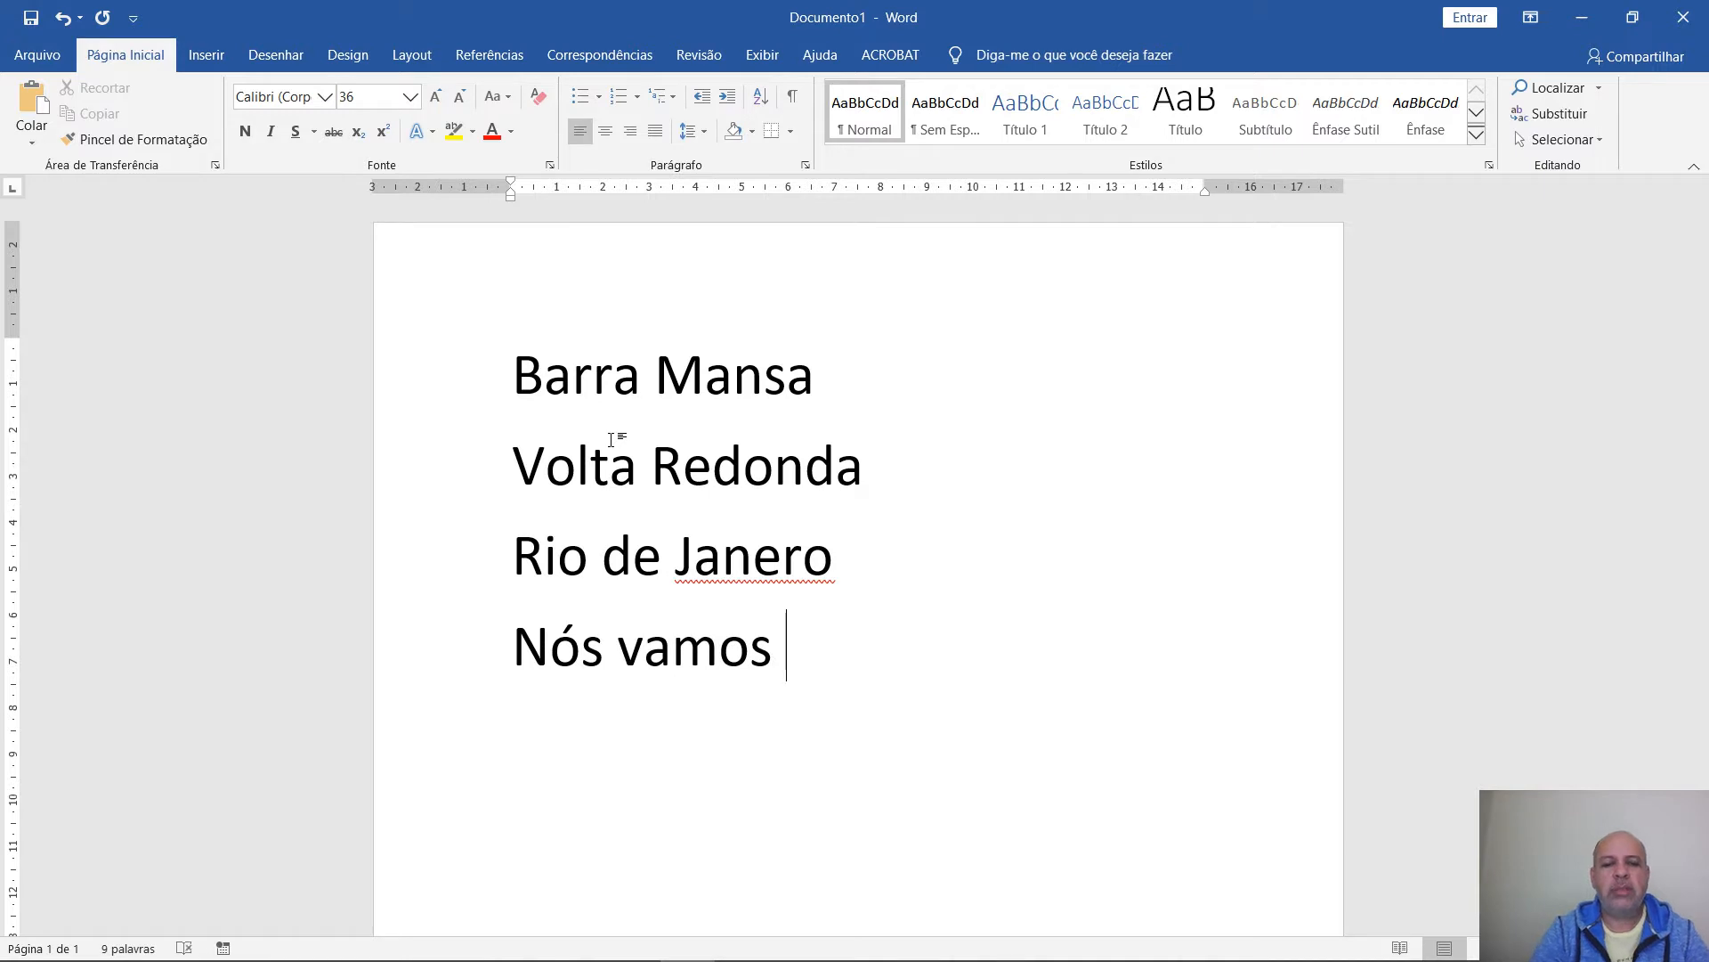
text(ao cinema)
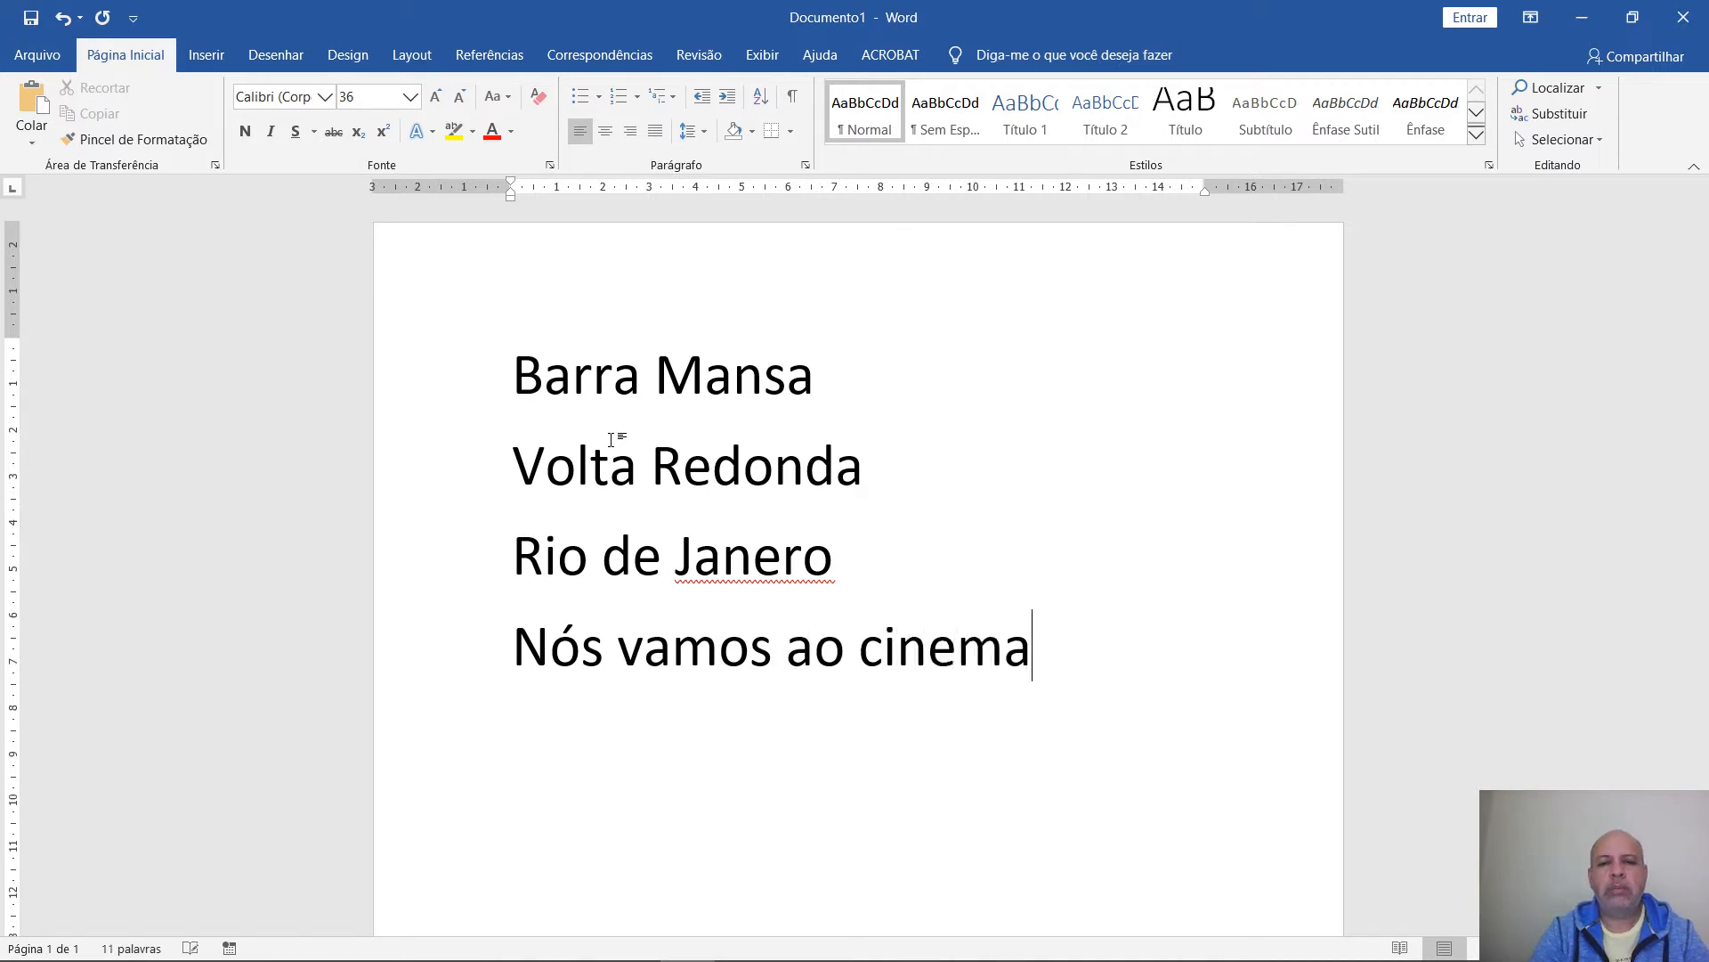
key(Return)
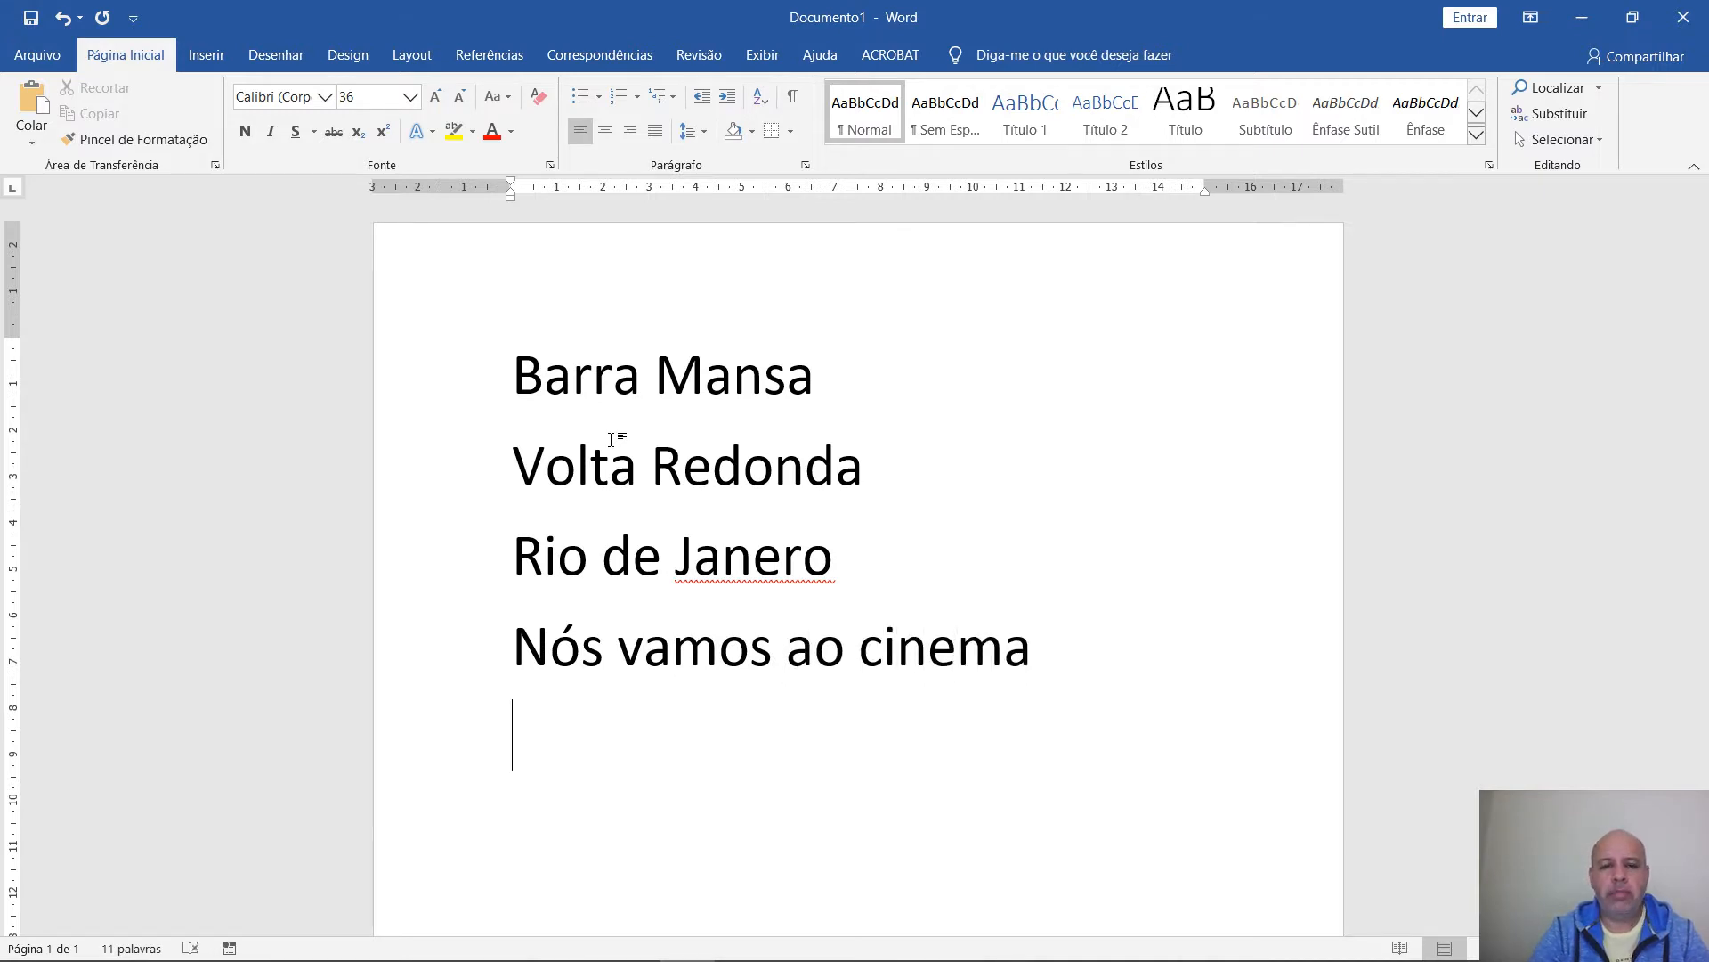
text(age)
key(BackSpace)
key(BackSpace)
key(BackSpace)
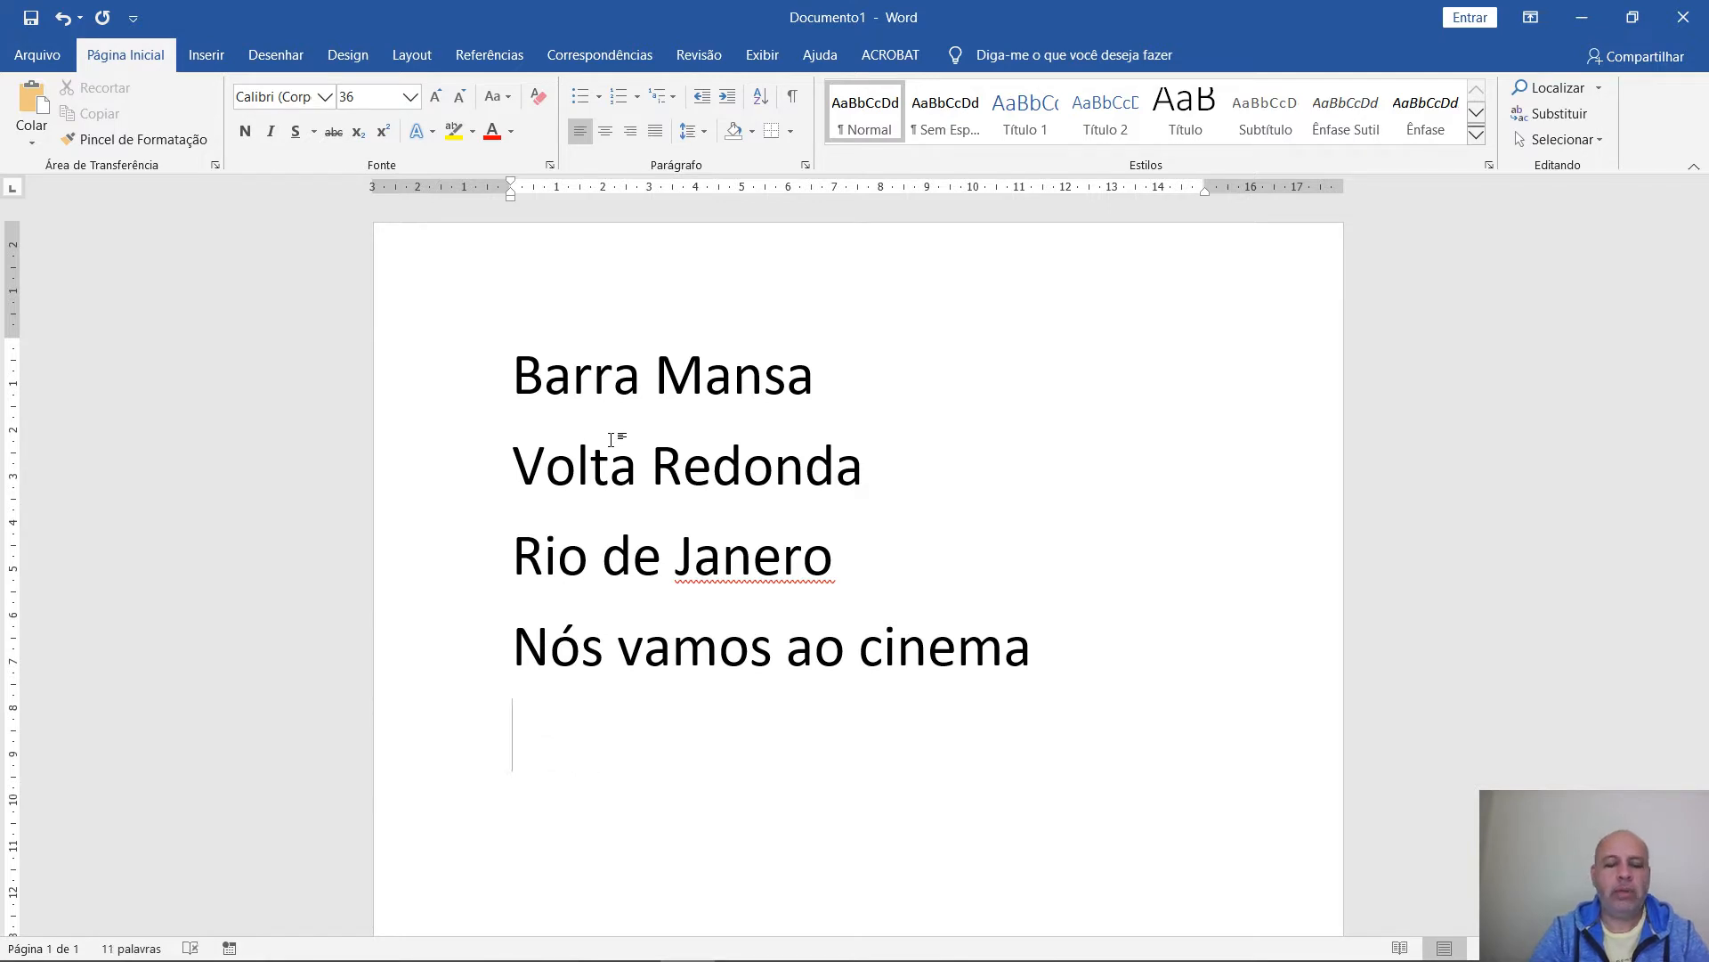
text(nós v)
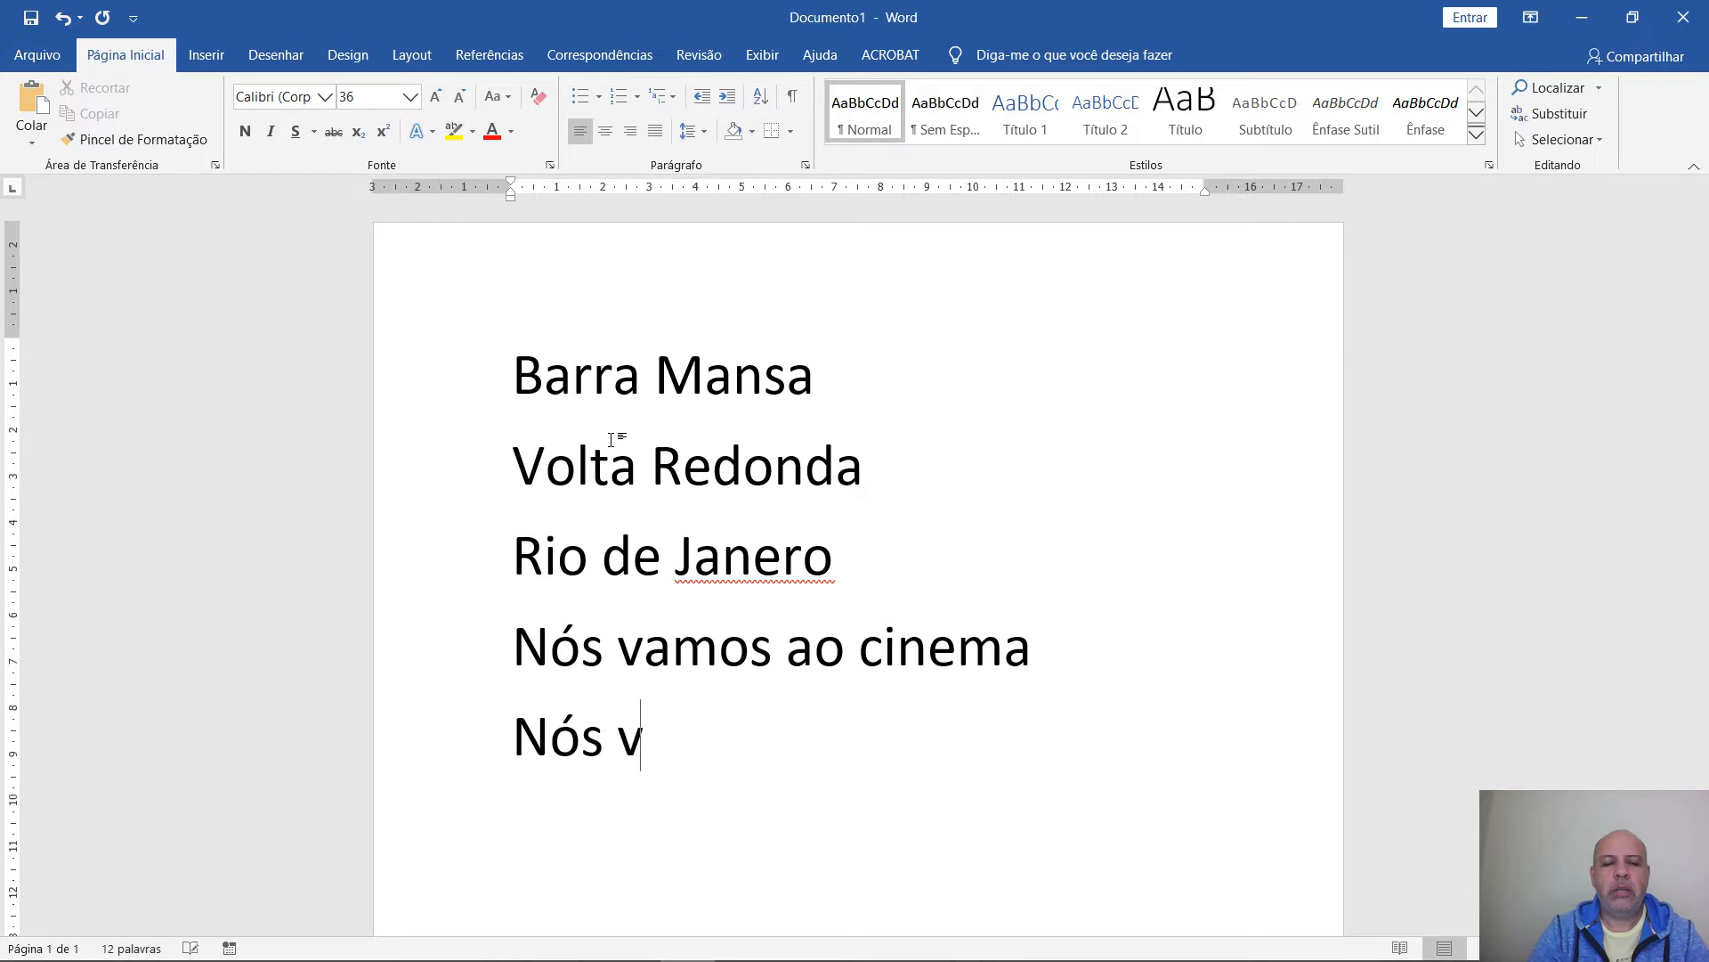
text(ai ao cinema)
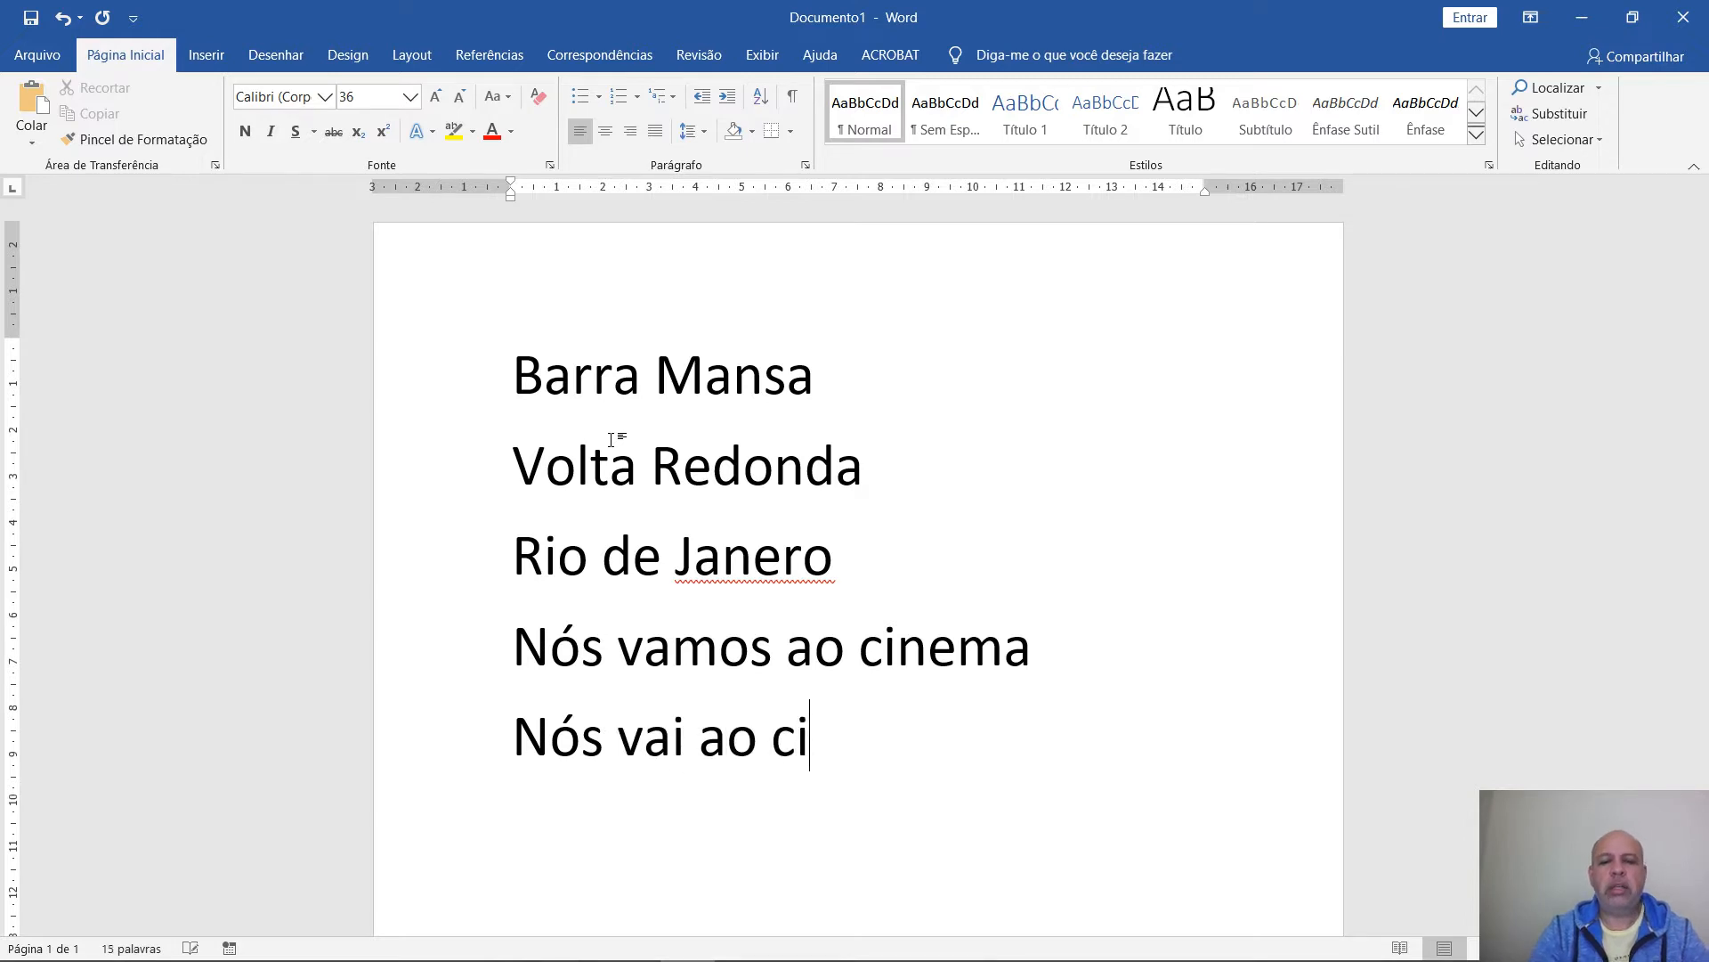
key(Return)
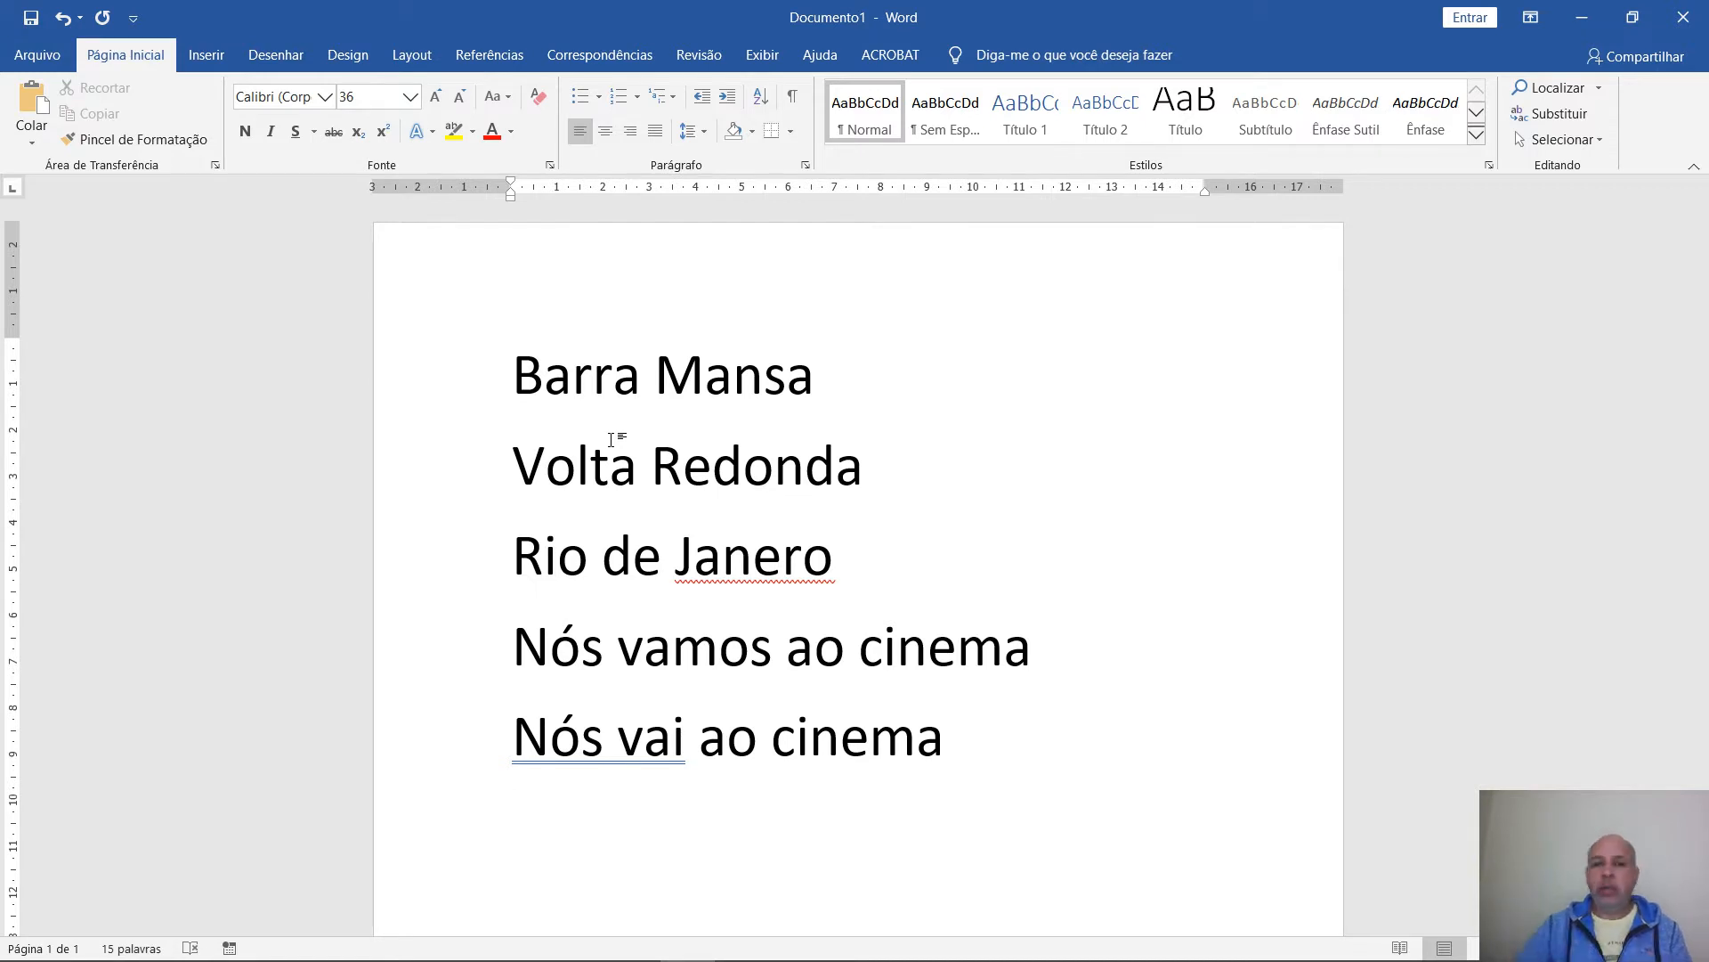
Choose the red drawing pen and set its thickness to the third of the five preset sizes
click(281, 57)
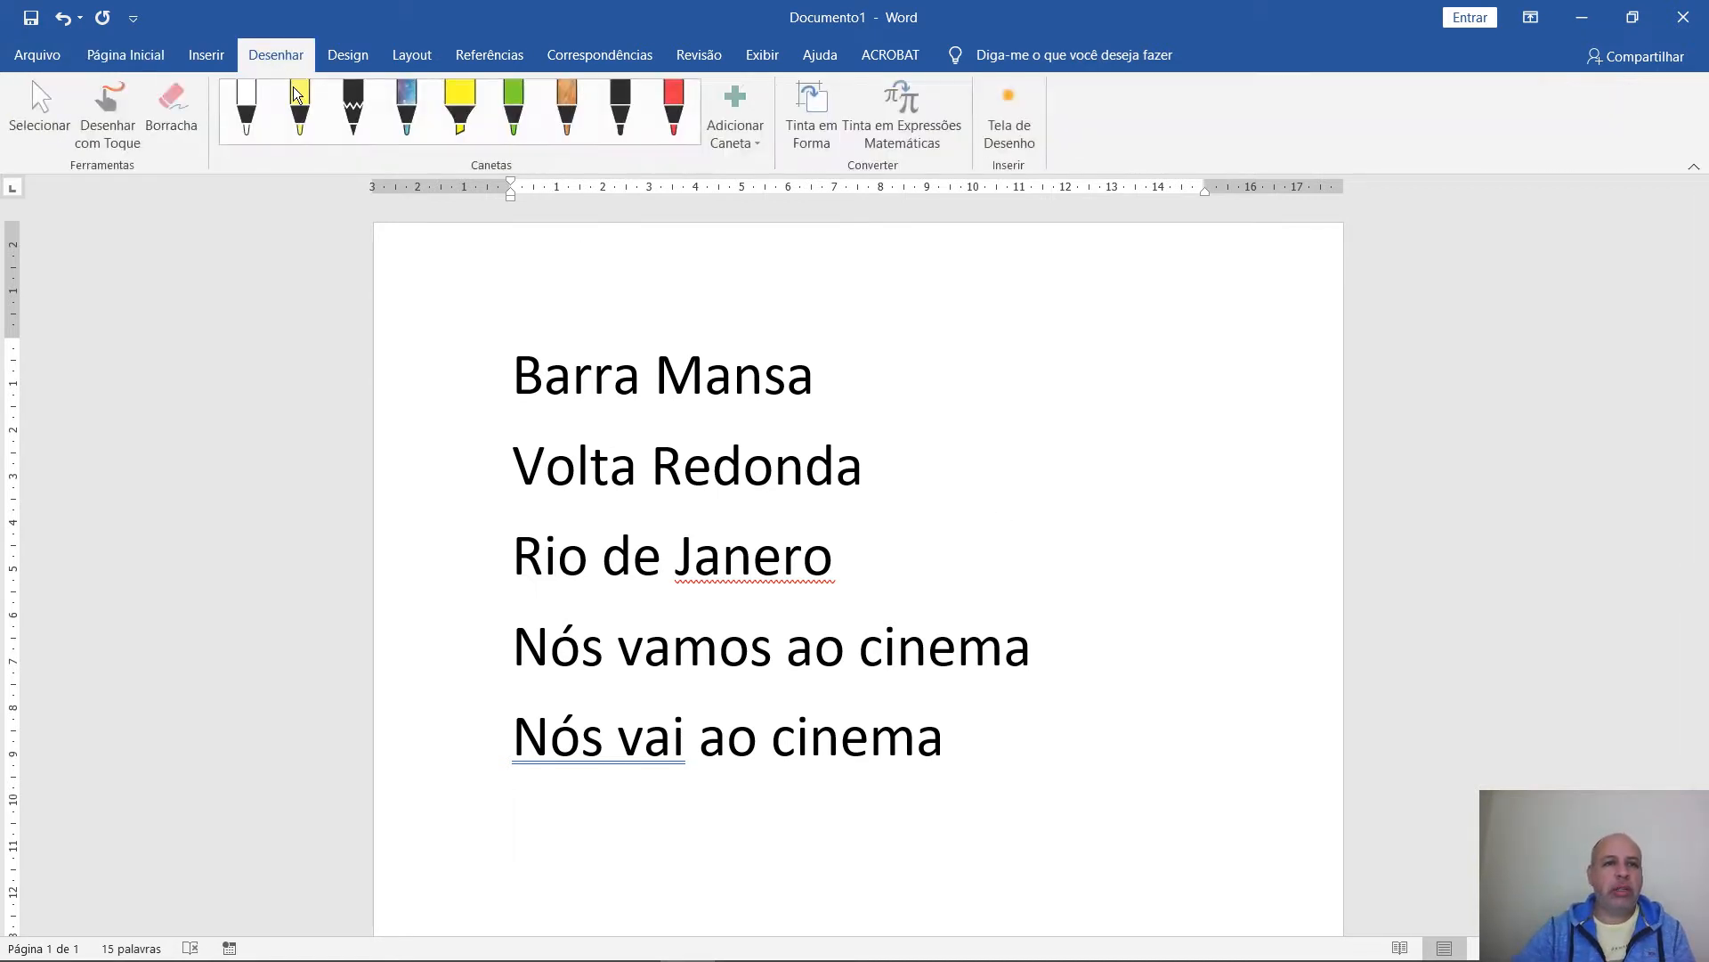
click(676, 125)
click(679, 143)
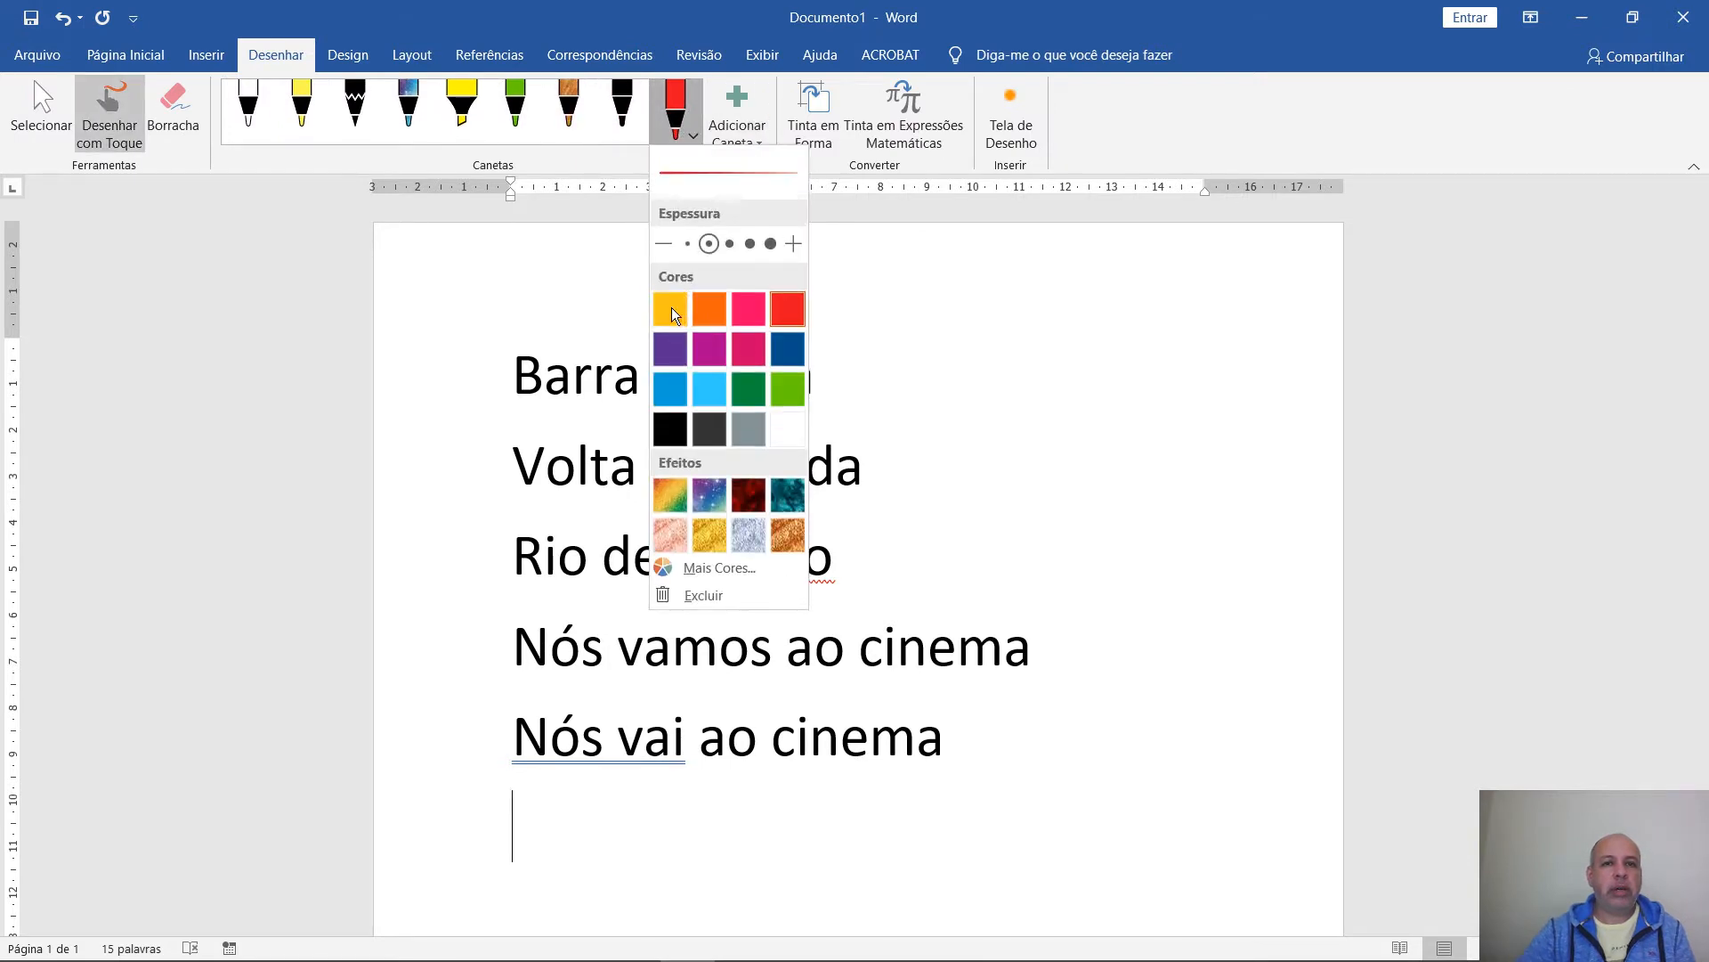
click(729, 244)
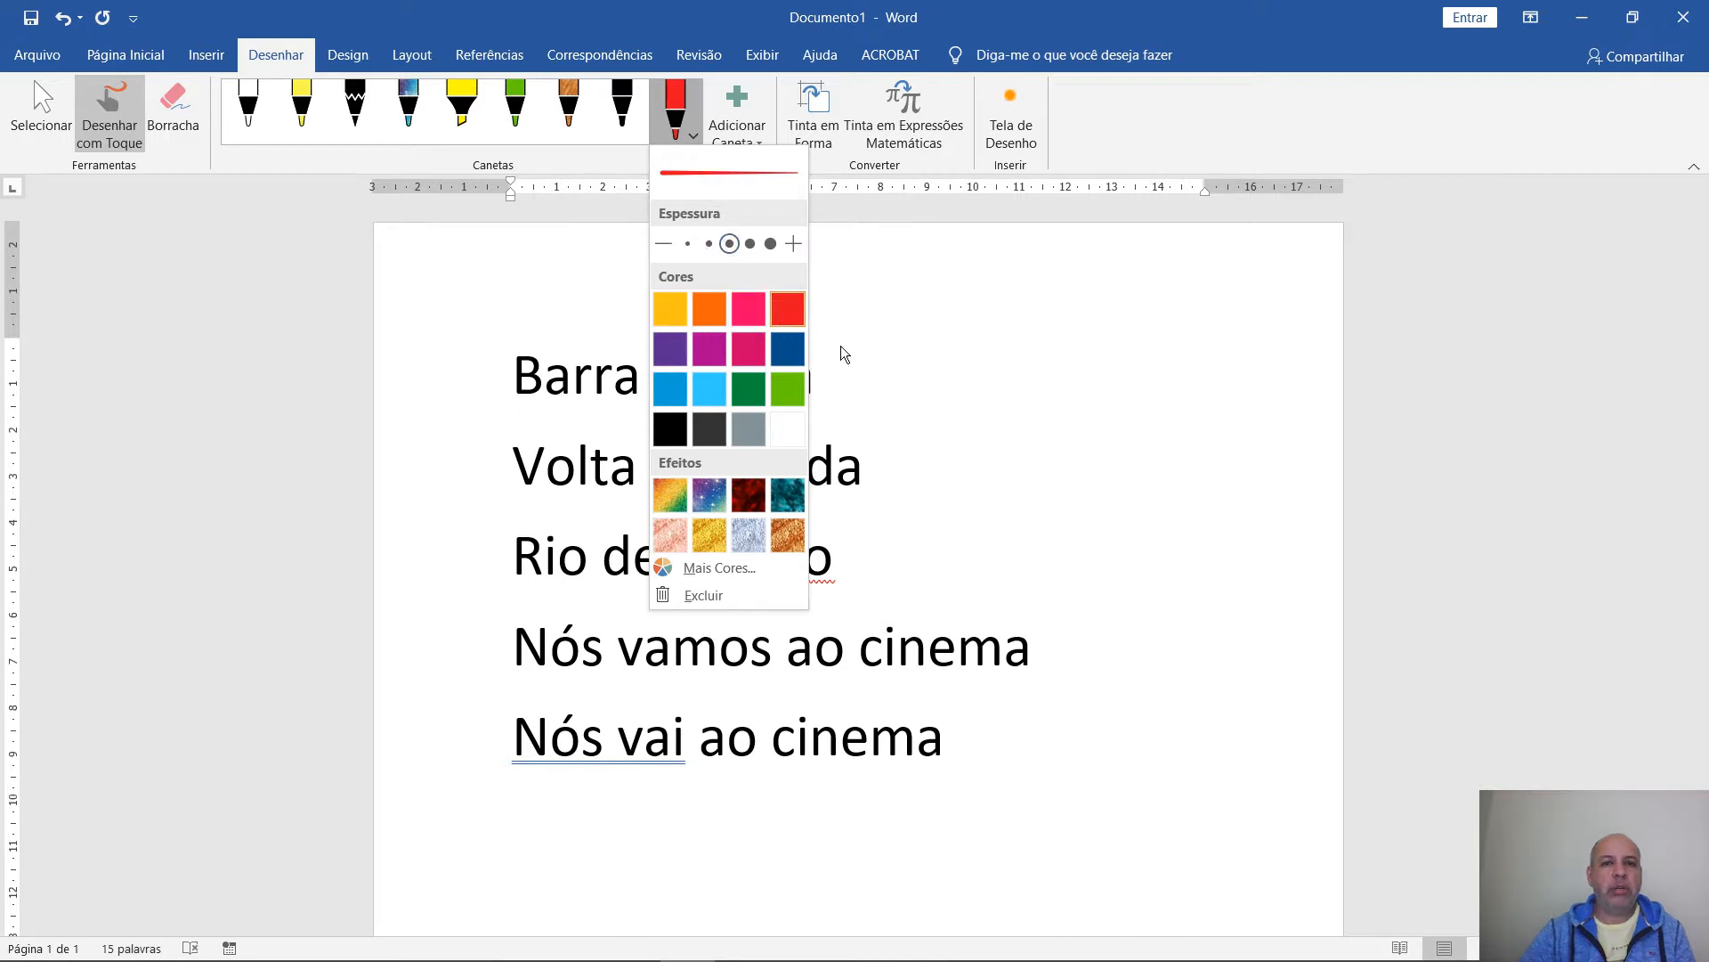
click(1274, 251)
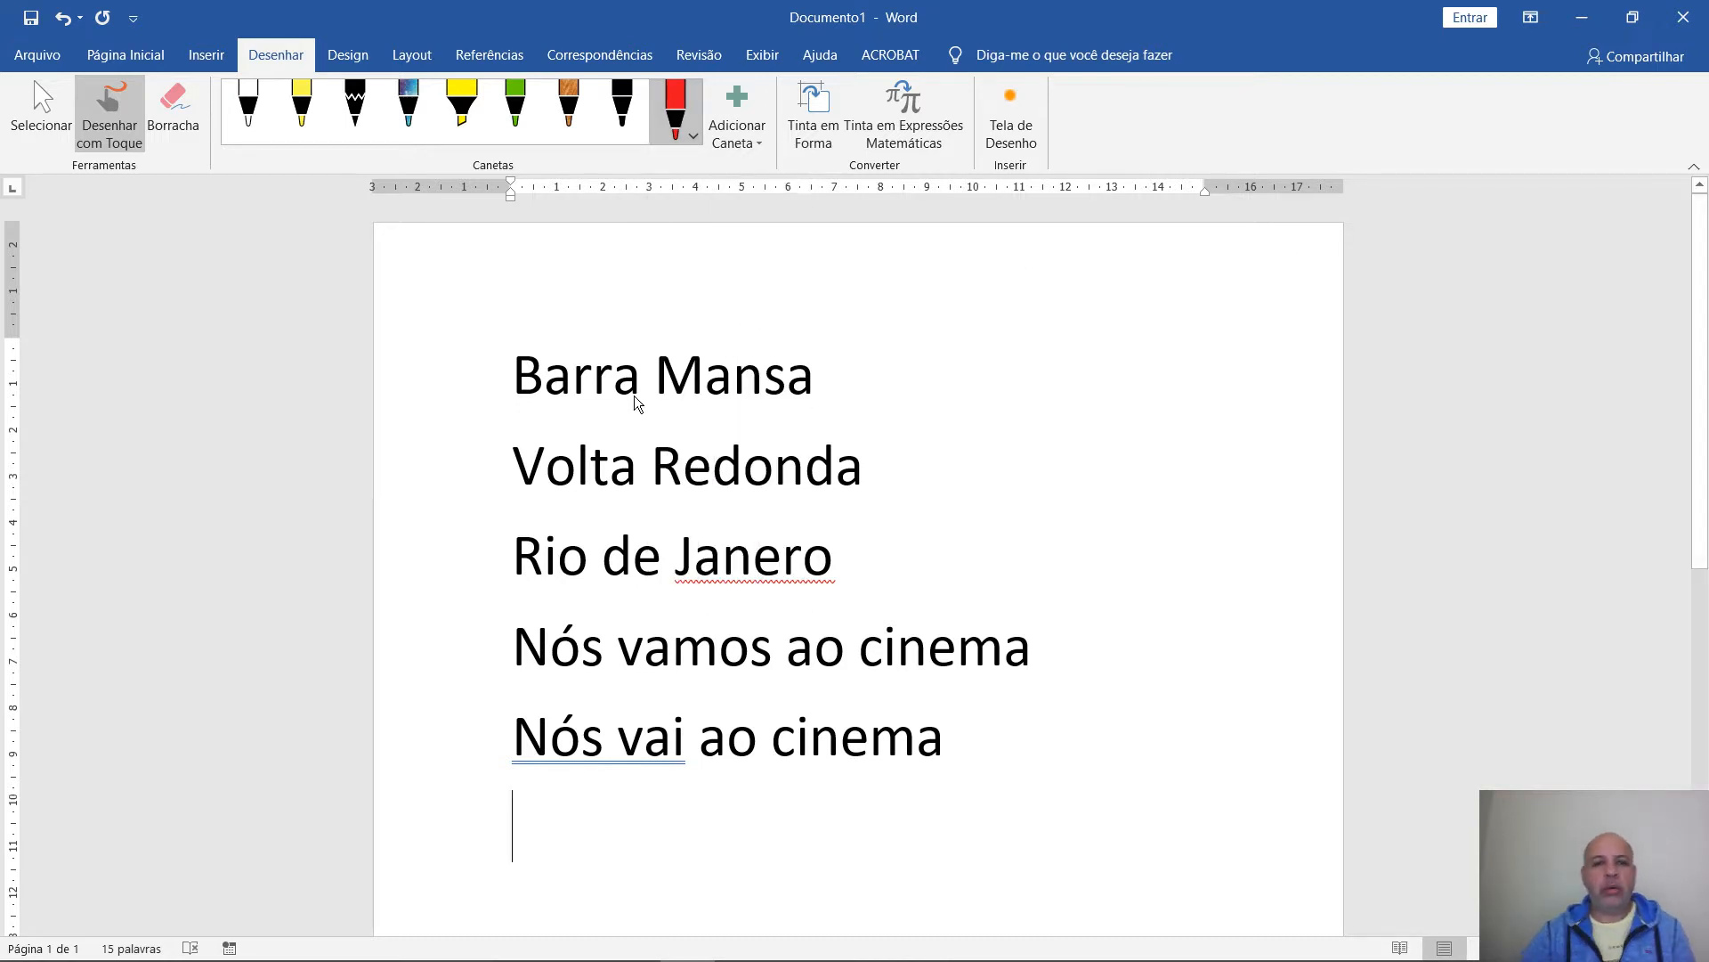
Circle "Janero" in red ink, draw an arrow from it and handwrite "Erro ortog." and "Não existe no dicionário" beside it
mouse_move(651, 594)
mouse_down()
mouse_move(856, 559)
mouse_move(667, 535)
mouse_move(684, 598)
mouse_up()
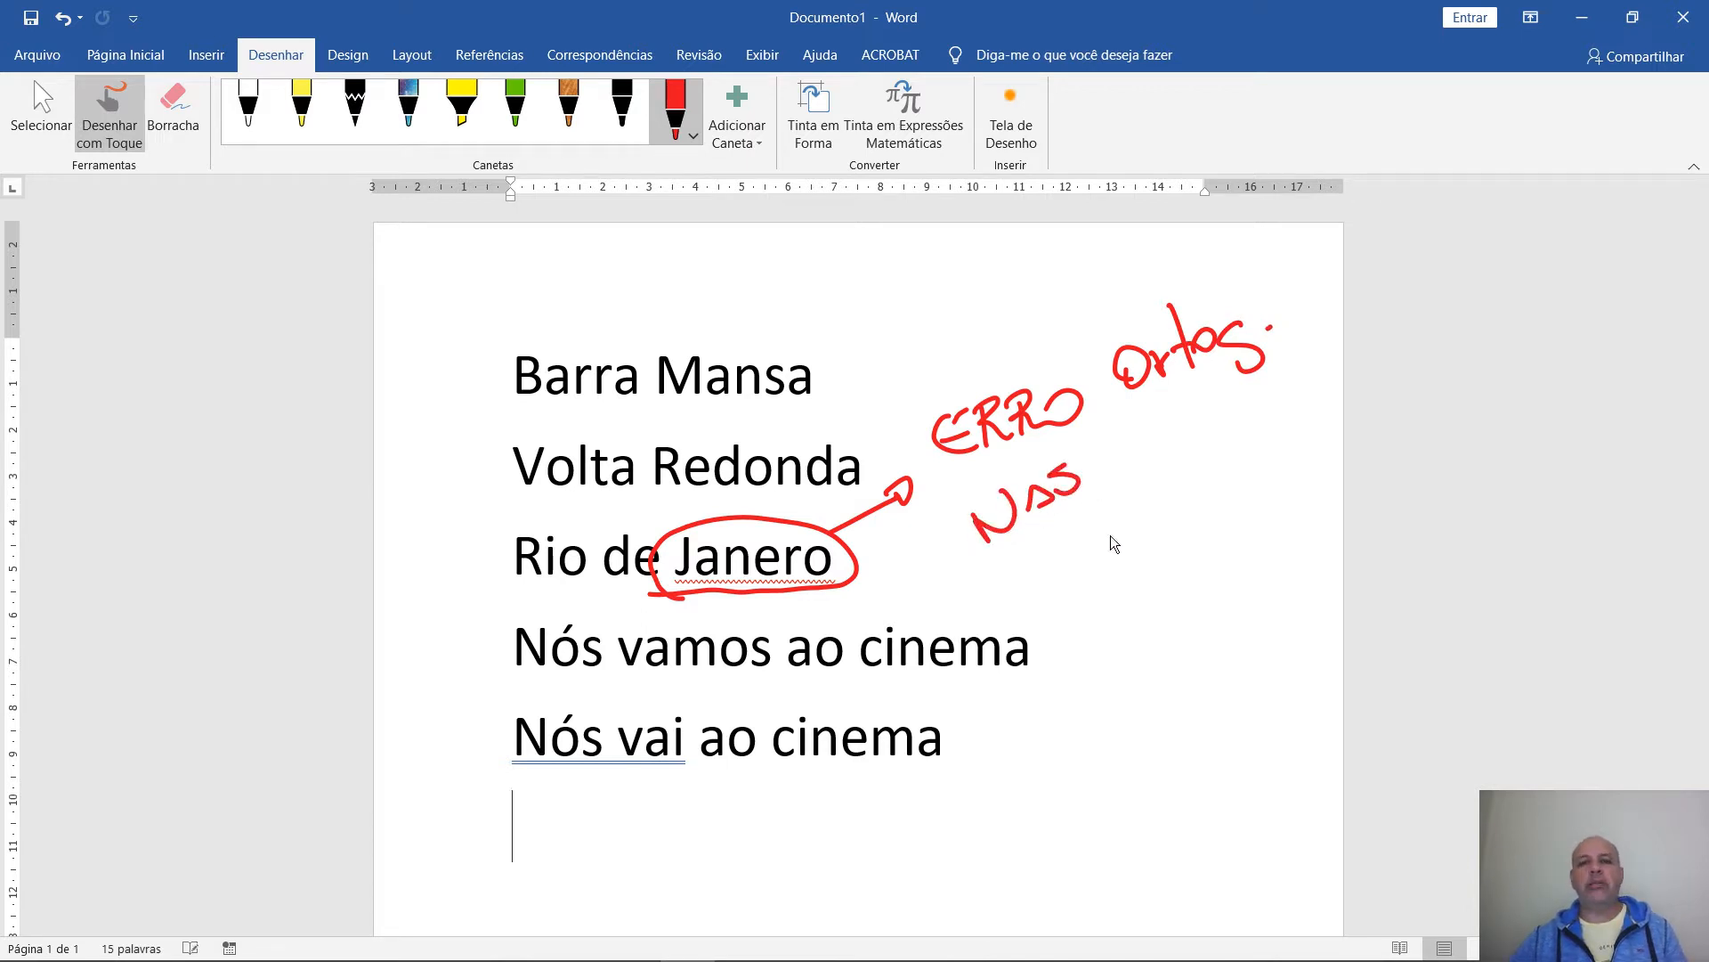
drag(1086, 579, 1058, 550)
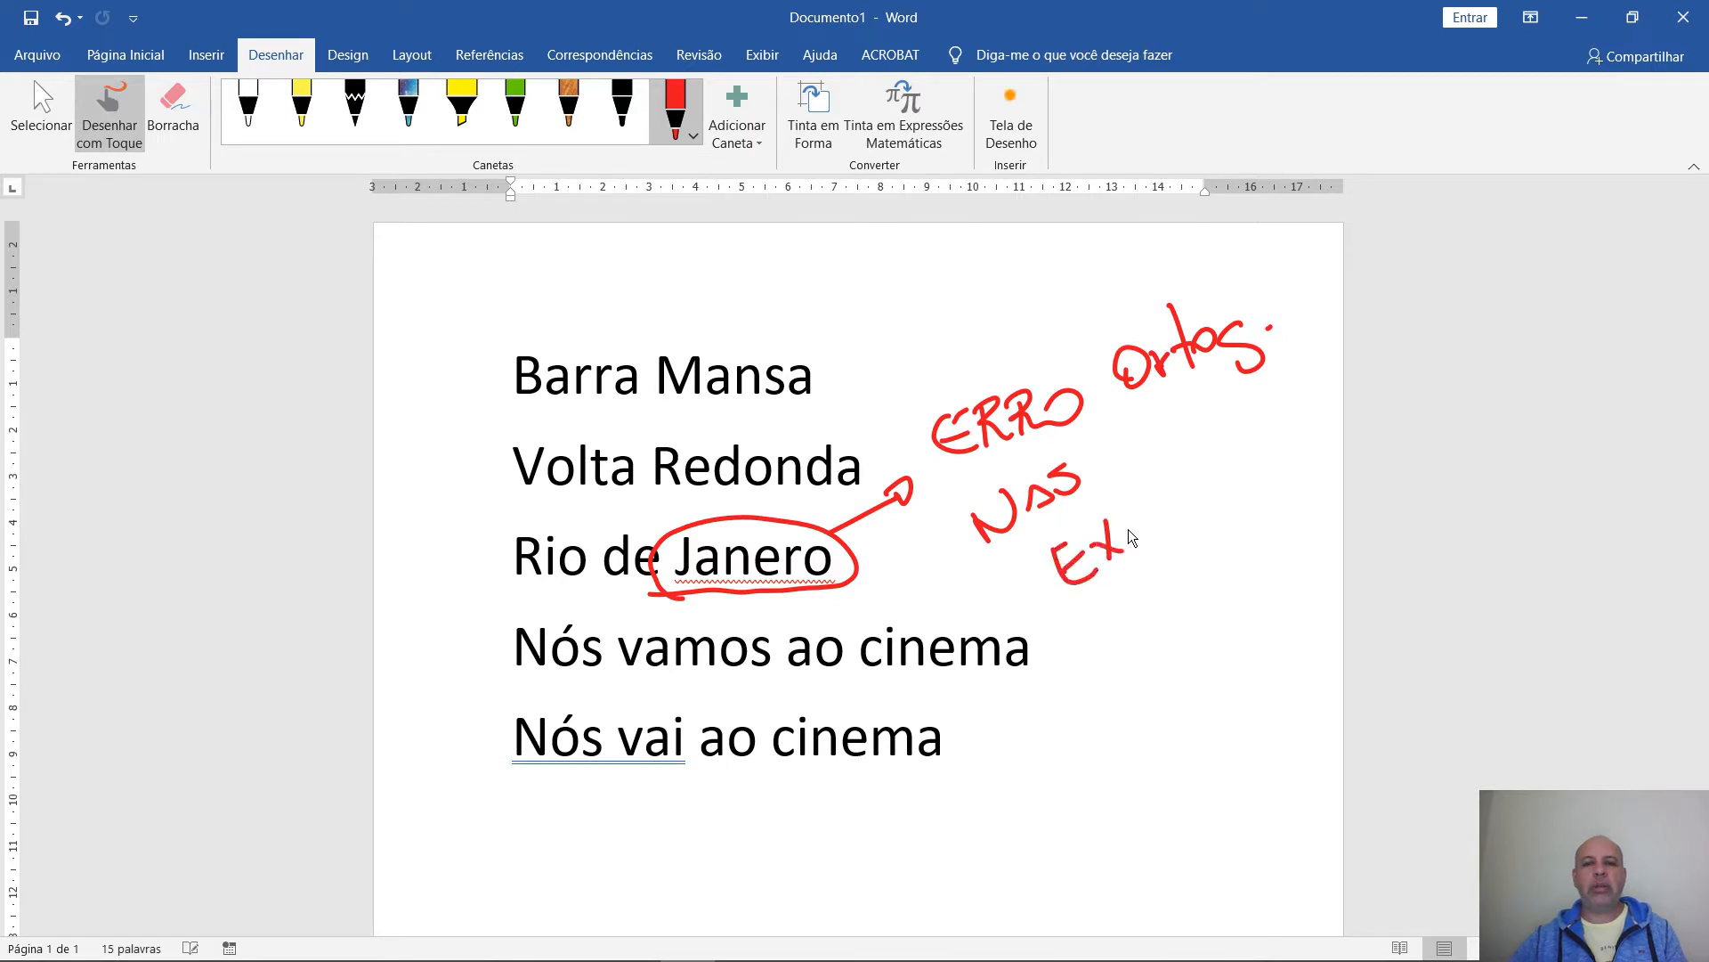
click(1112, 505)
drag(1199, 511, 1271, 486)
mouse_move(1282, 459)
mouse_down()
mouse_move(1304, 452)
mouse_move(1285, 446)
mouse_up()
drag(1344, 416, 1386, 423)
click(1389, 381)
mouse_move(1390, 390)
mouse_down()
mouse_move(1402, 406)
mouse_move(1455, 375)
mouse_up()
drag(1461, 350, 1496, 356)
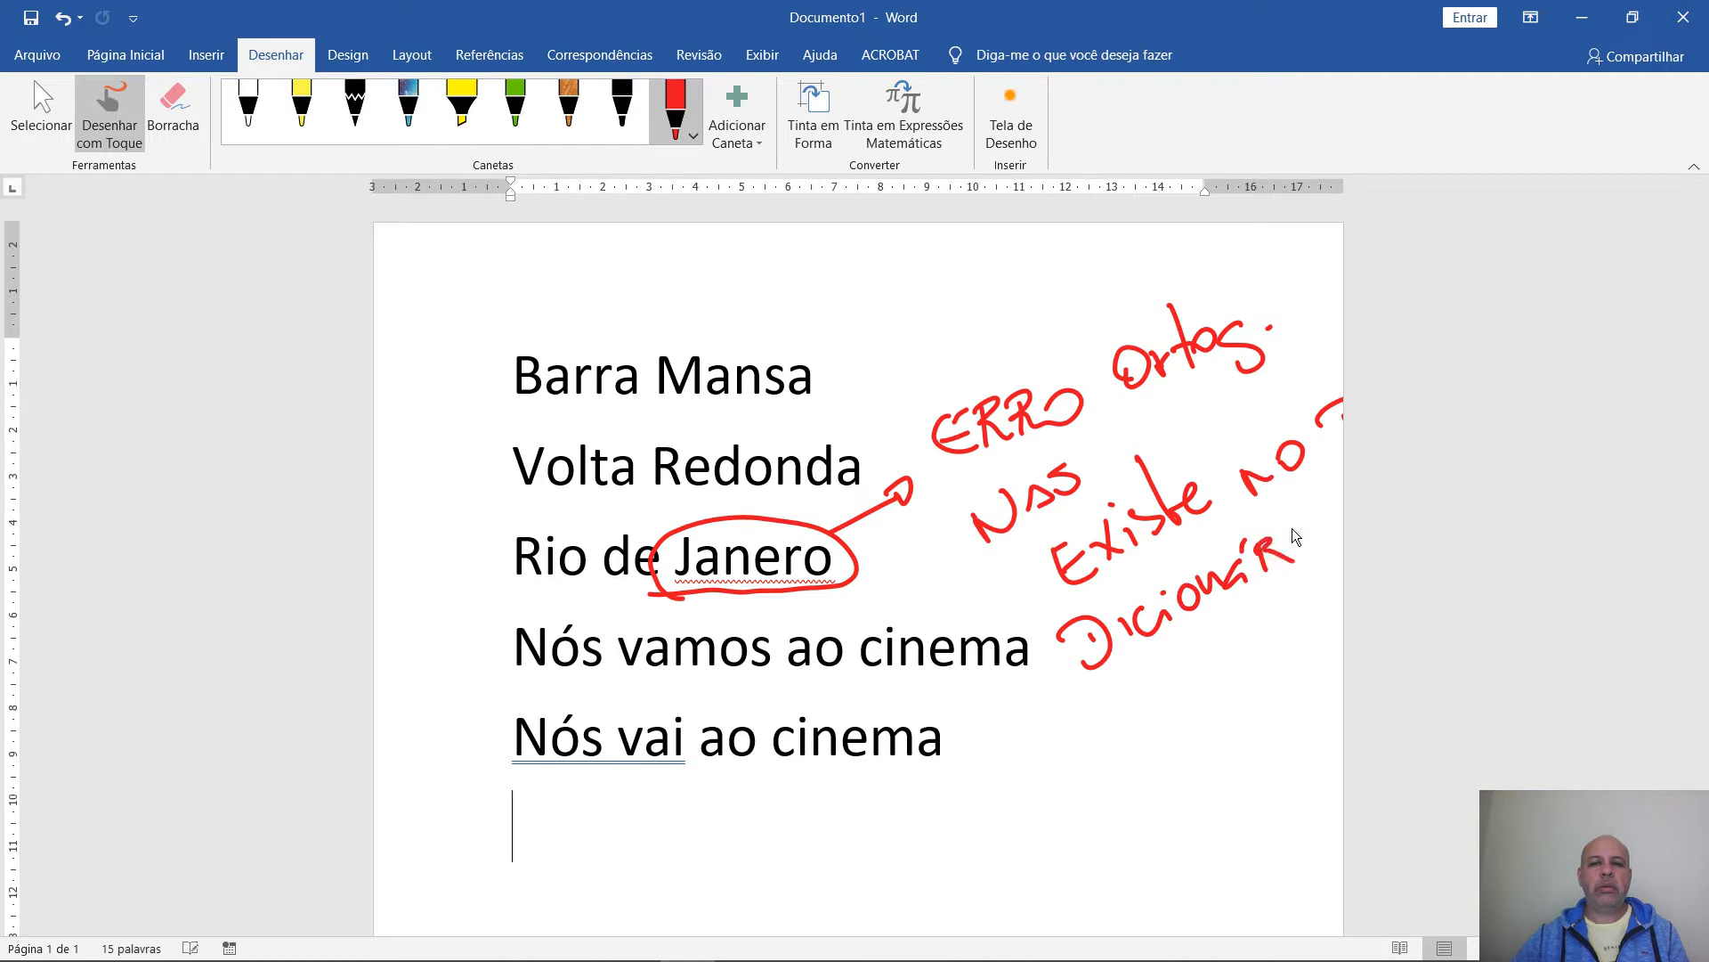
drag(1324, 411, 1342, 441)
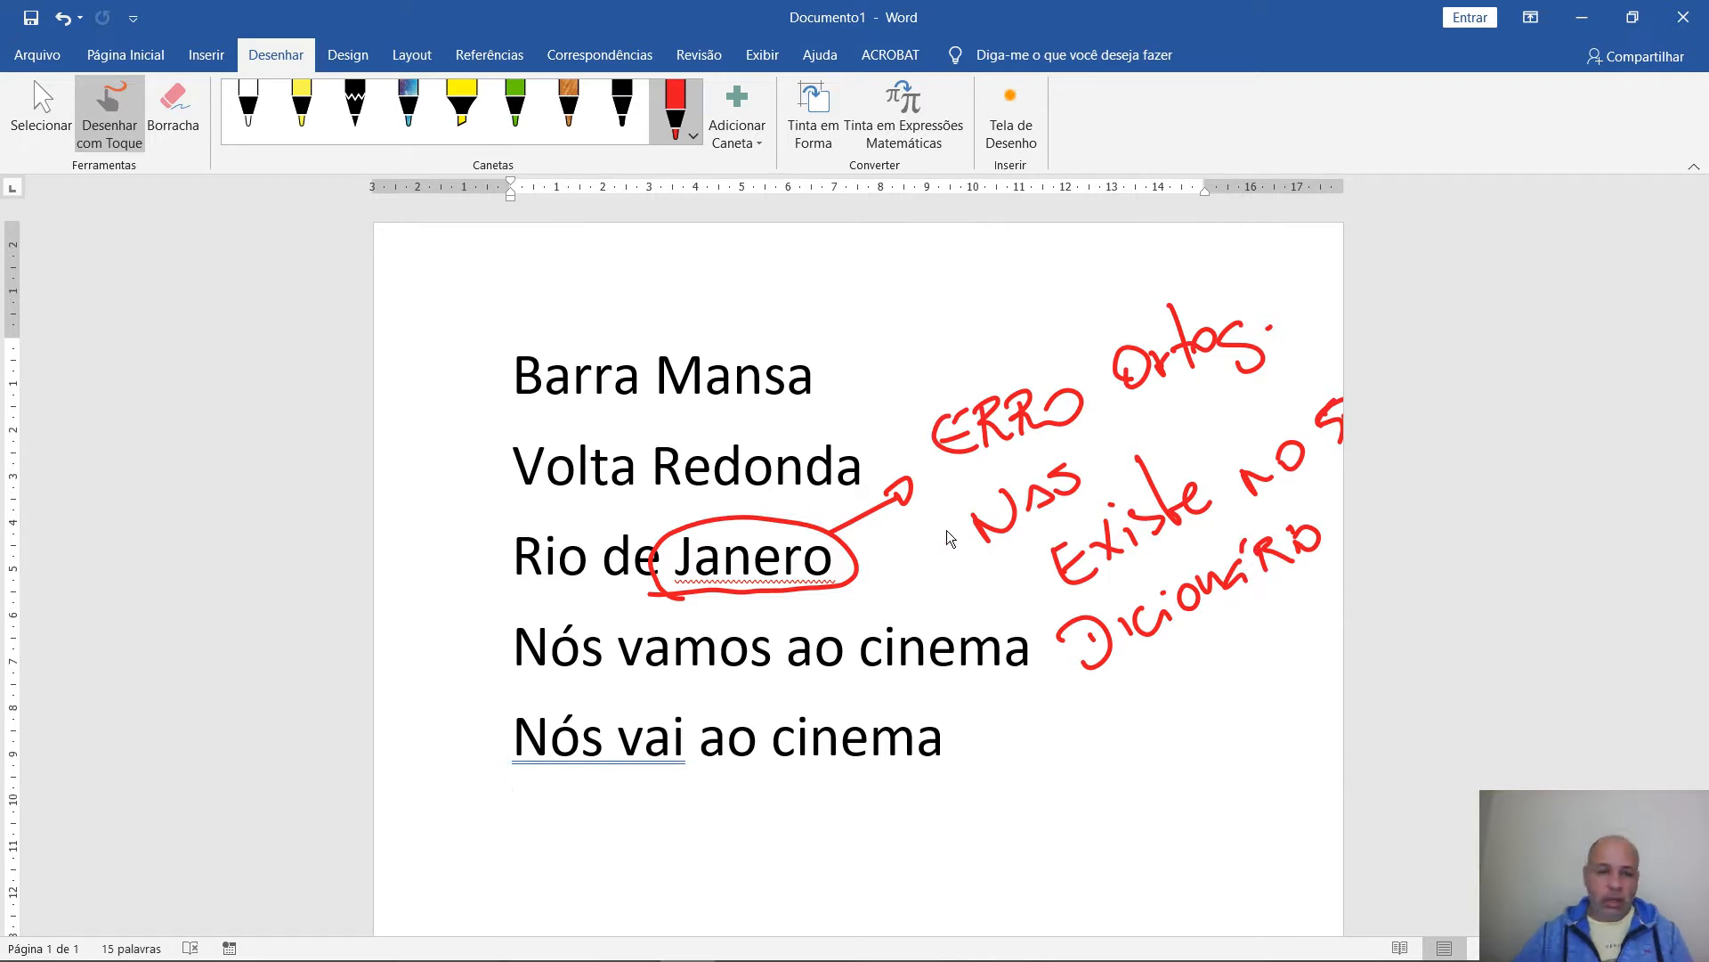
Erase the red circle, arrow and handwritten spelling-error notes around "Janero"
click(173, 111)
mouse_move(725, 413)
mouse_down()
mouse_move(777, 607)
mouse_move(856, 500)
mouse_up()
mouse_move(994, 429)
mouse_down()
mouse_move(961, 445)
mouse_move(1143, 378)
mouse_up()
mouse_move(979, 478)
mouse_down()
mouse_move(1252, 516)
mouse_move(1202, 592)
mouse_move(1119, 569)
mouse_up()
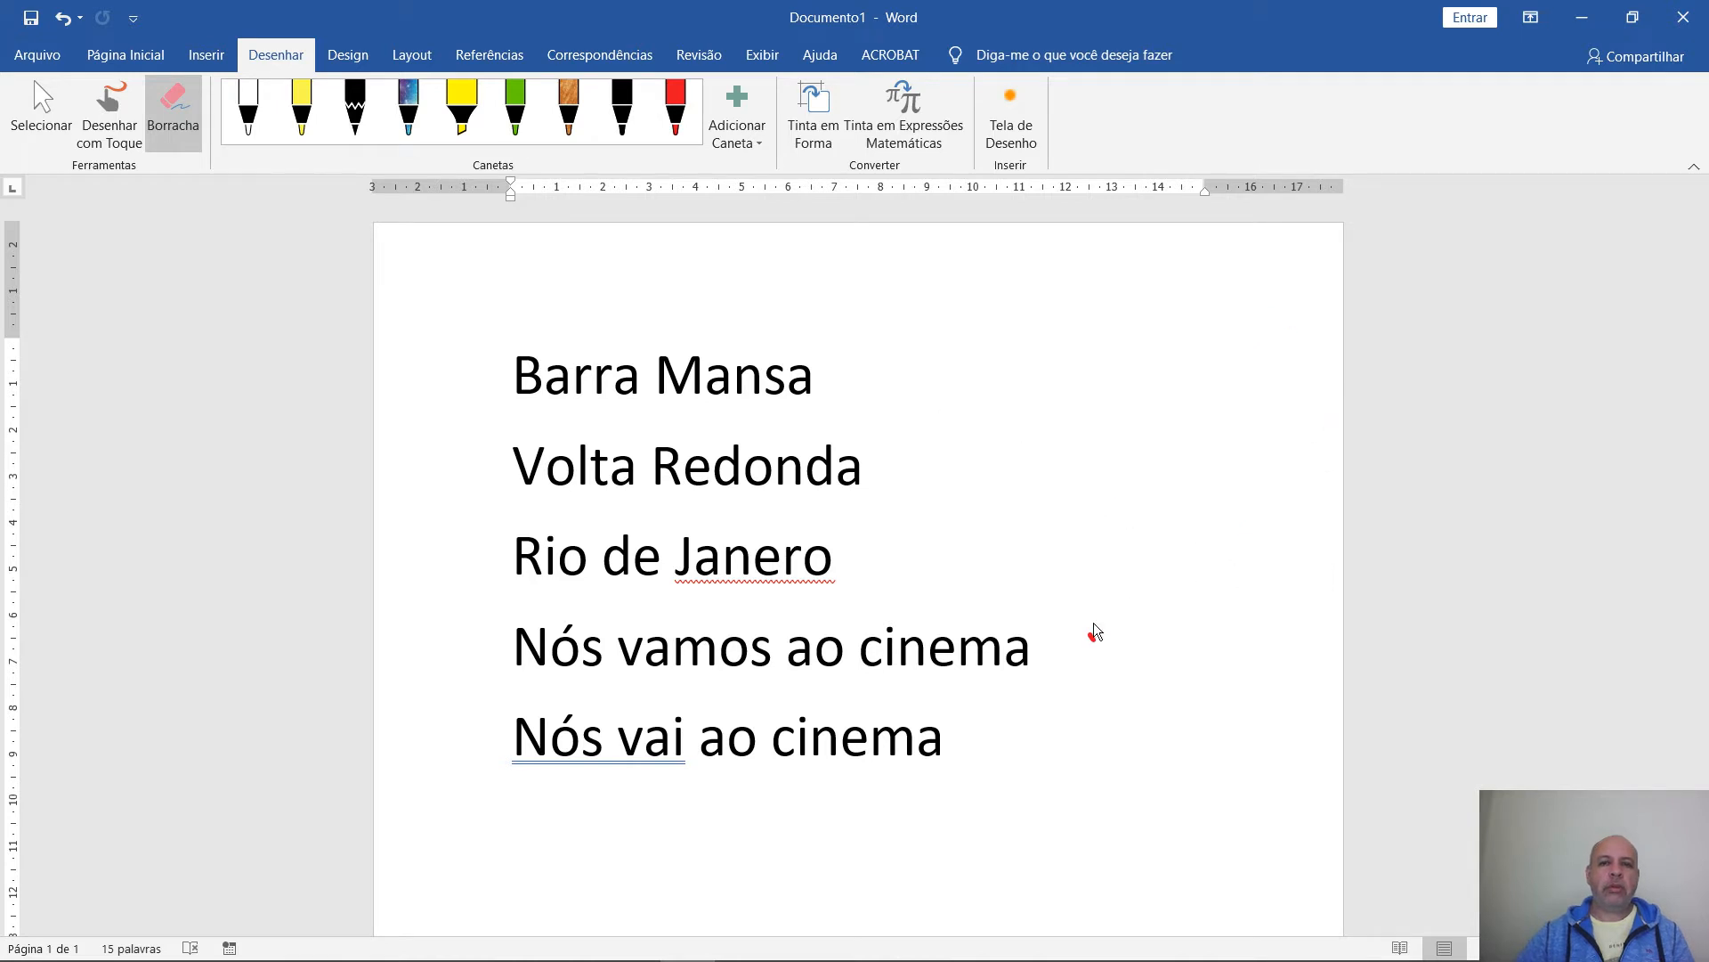
With the red pen, draw a wavy line under "Janero", circle the underline of "Nós vai" and add a wavy stroke beside "Barra Mansa"
click(676, 111)
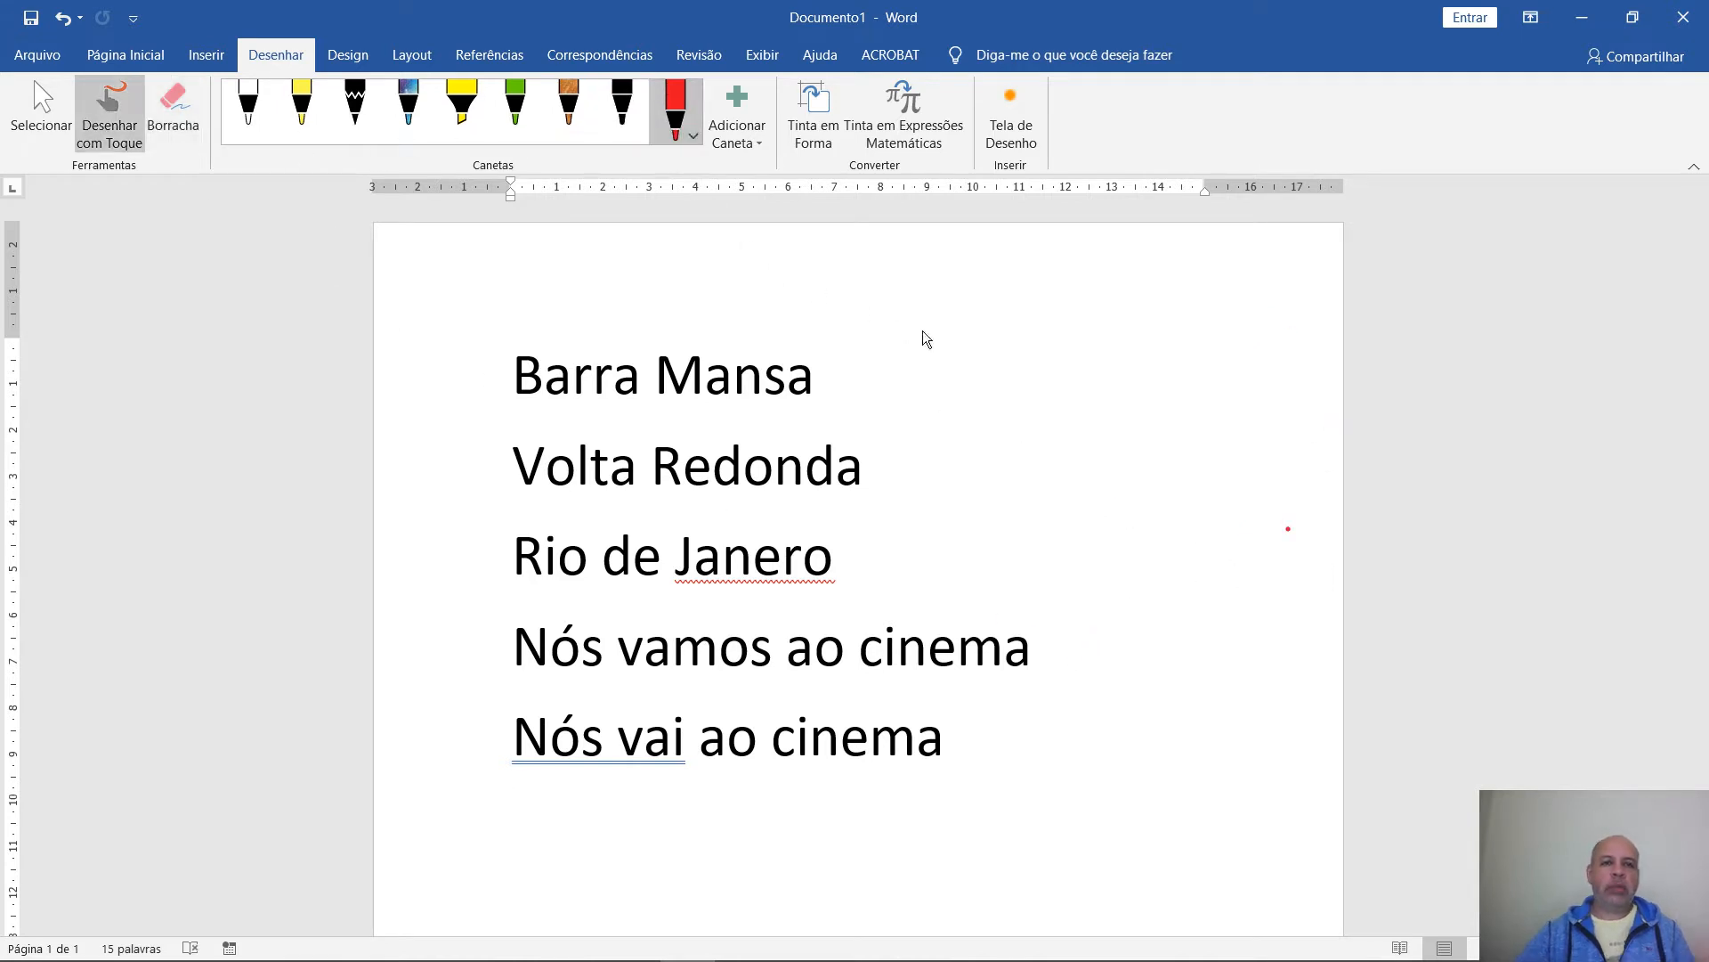
drag(955, 503, 975, 502)
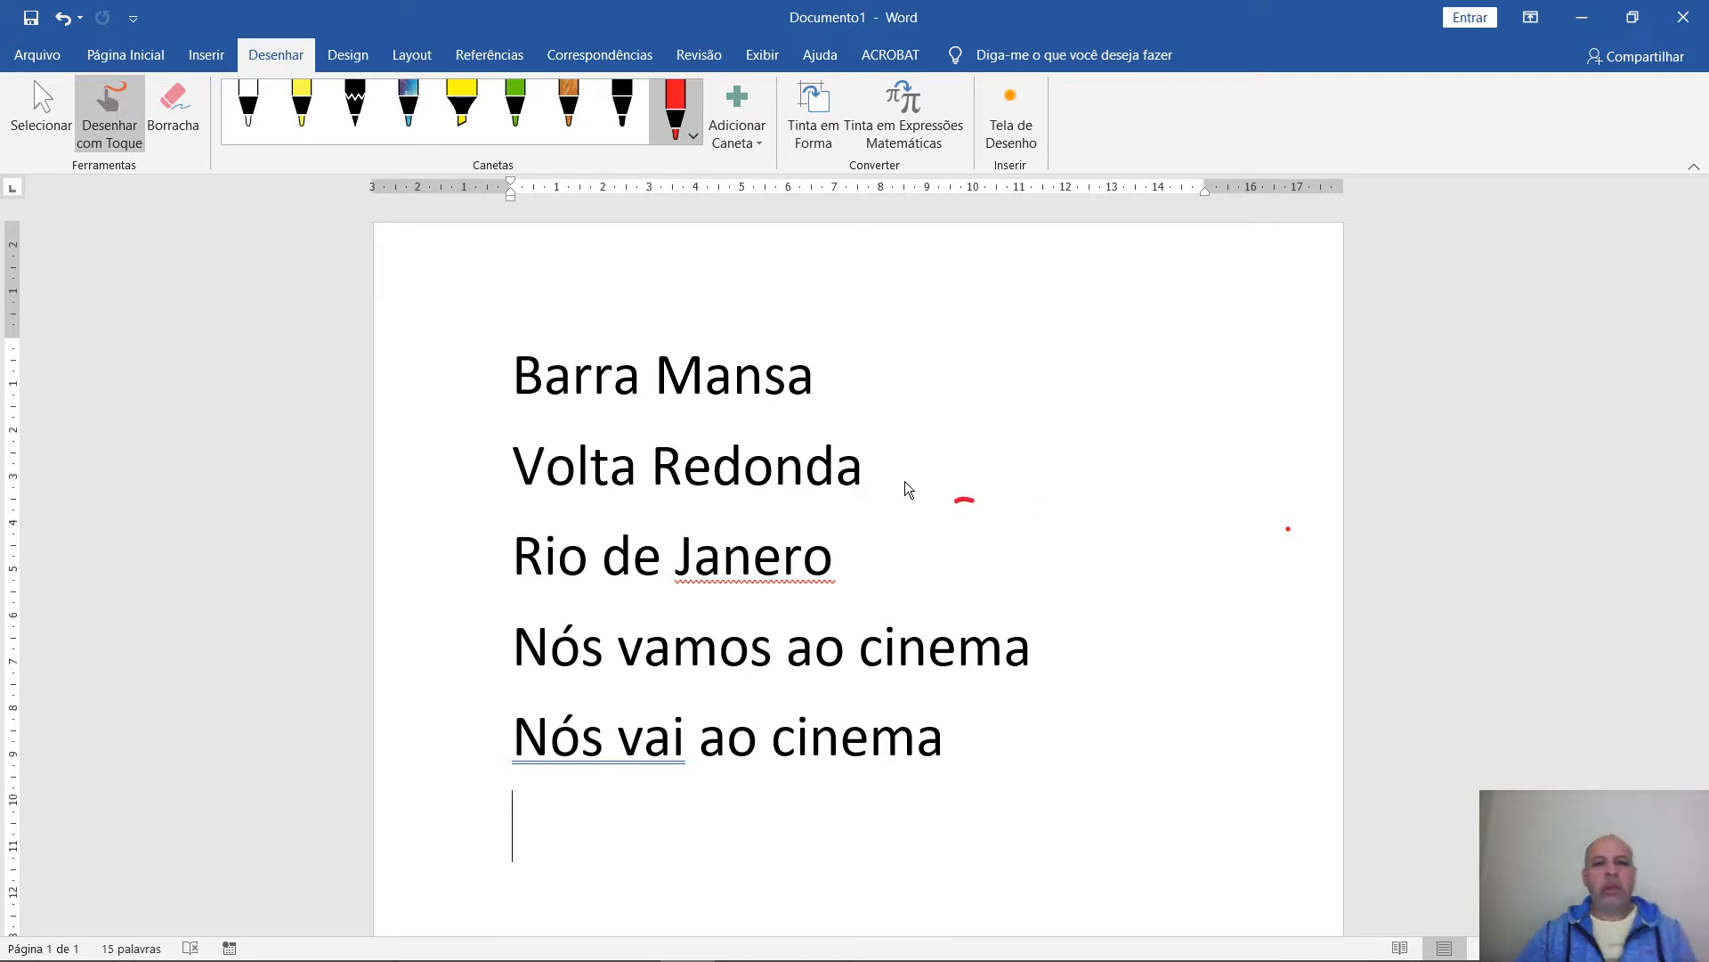
drag(658, 593, 778, 594)
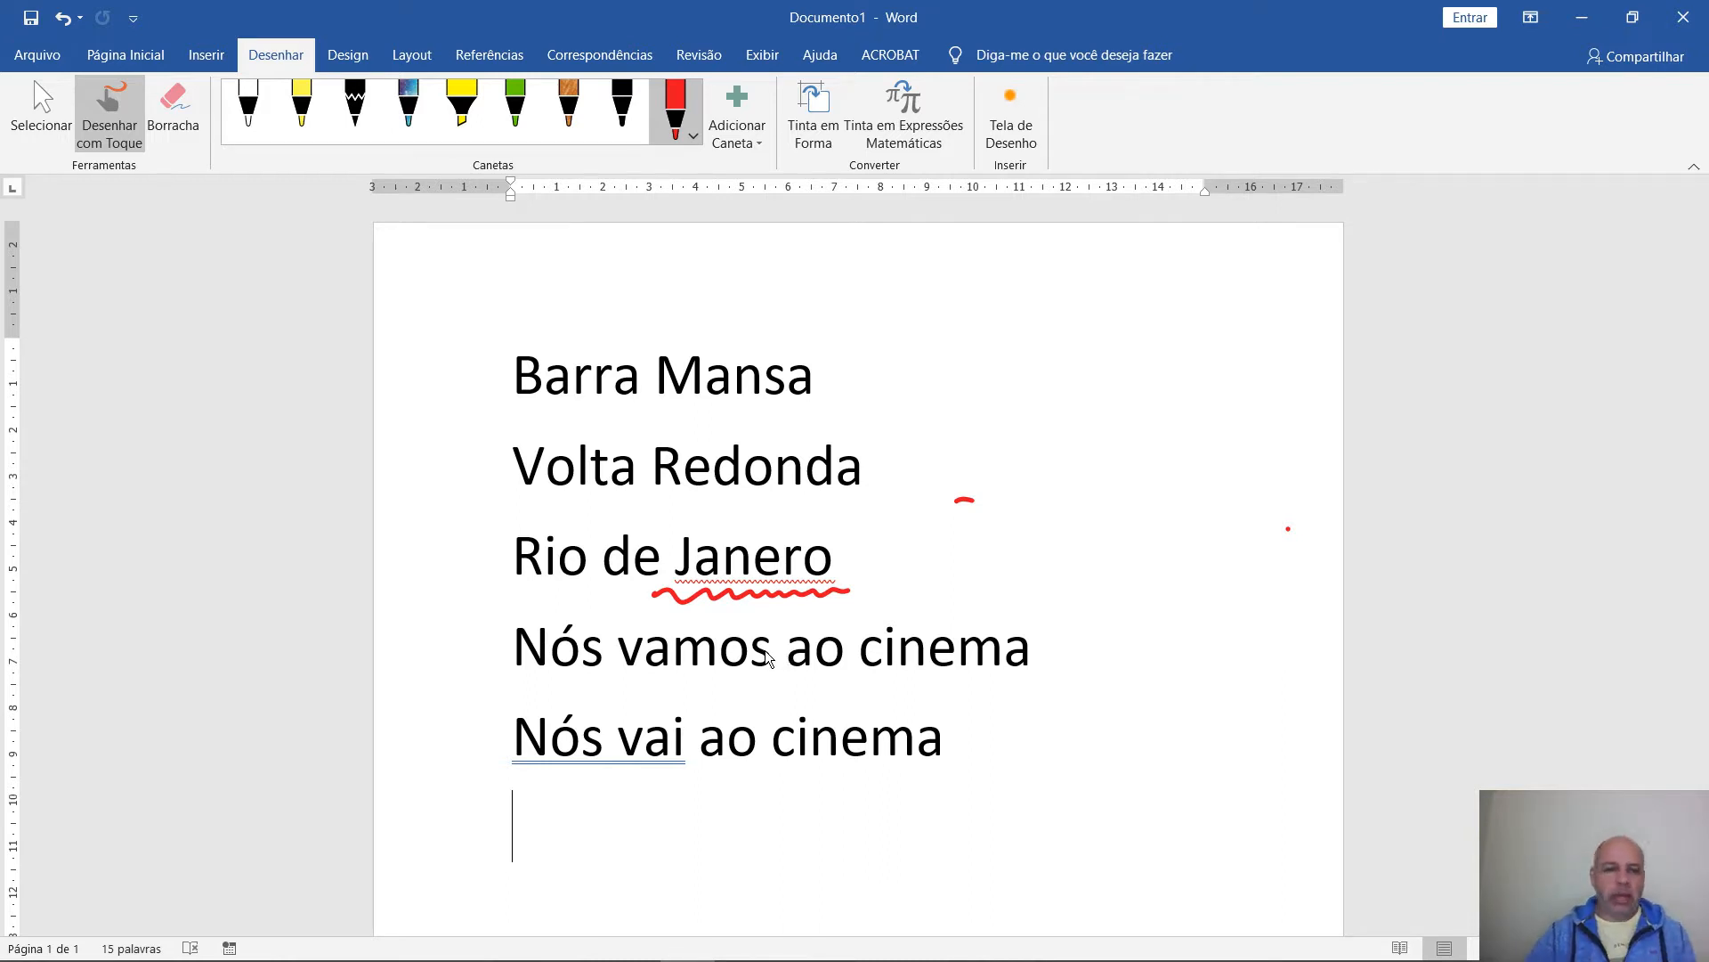
mouse_move(493, 769)
mouse_down()
mouse_move(686, 776)
mouse_move(621, 746)
mouse_move(495, 759)
mouse_up()
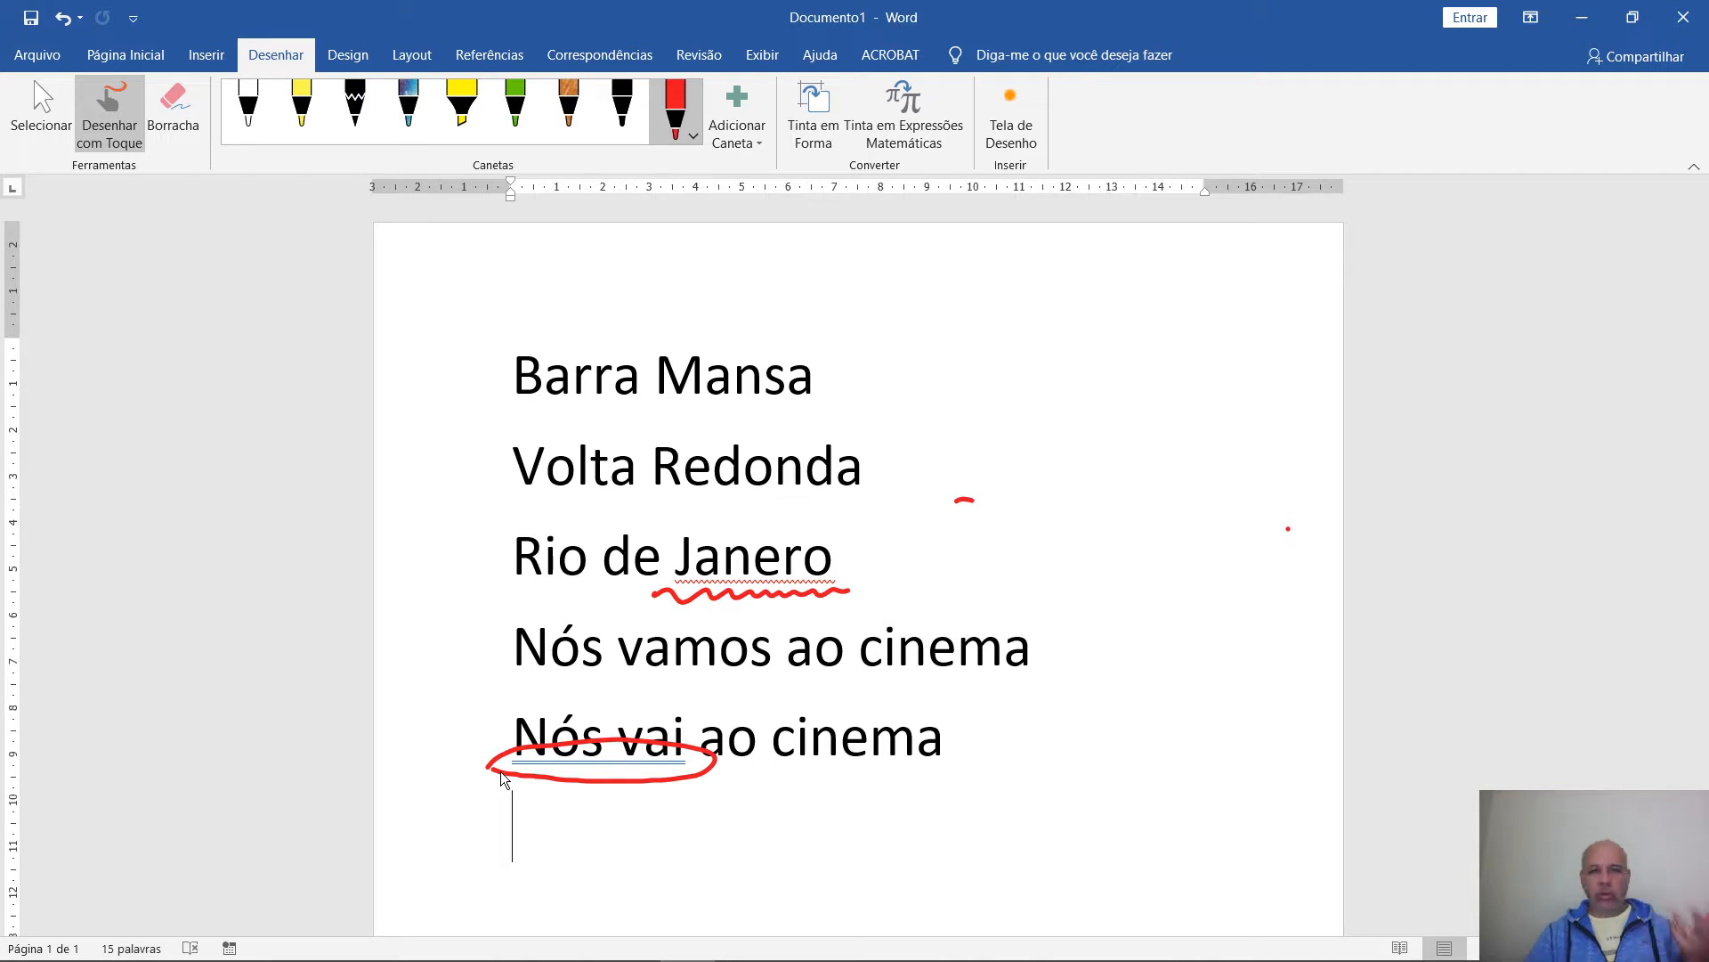
drag(938, 357, 1094, 350)
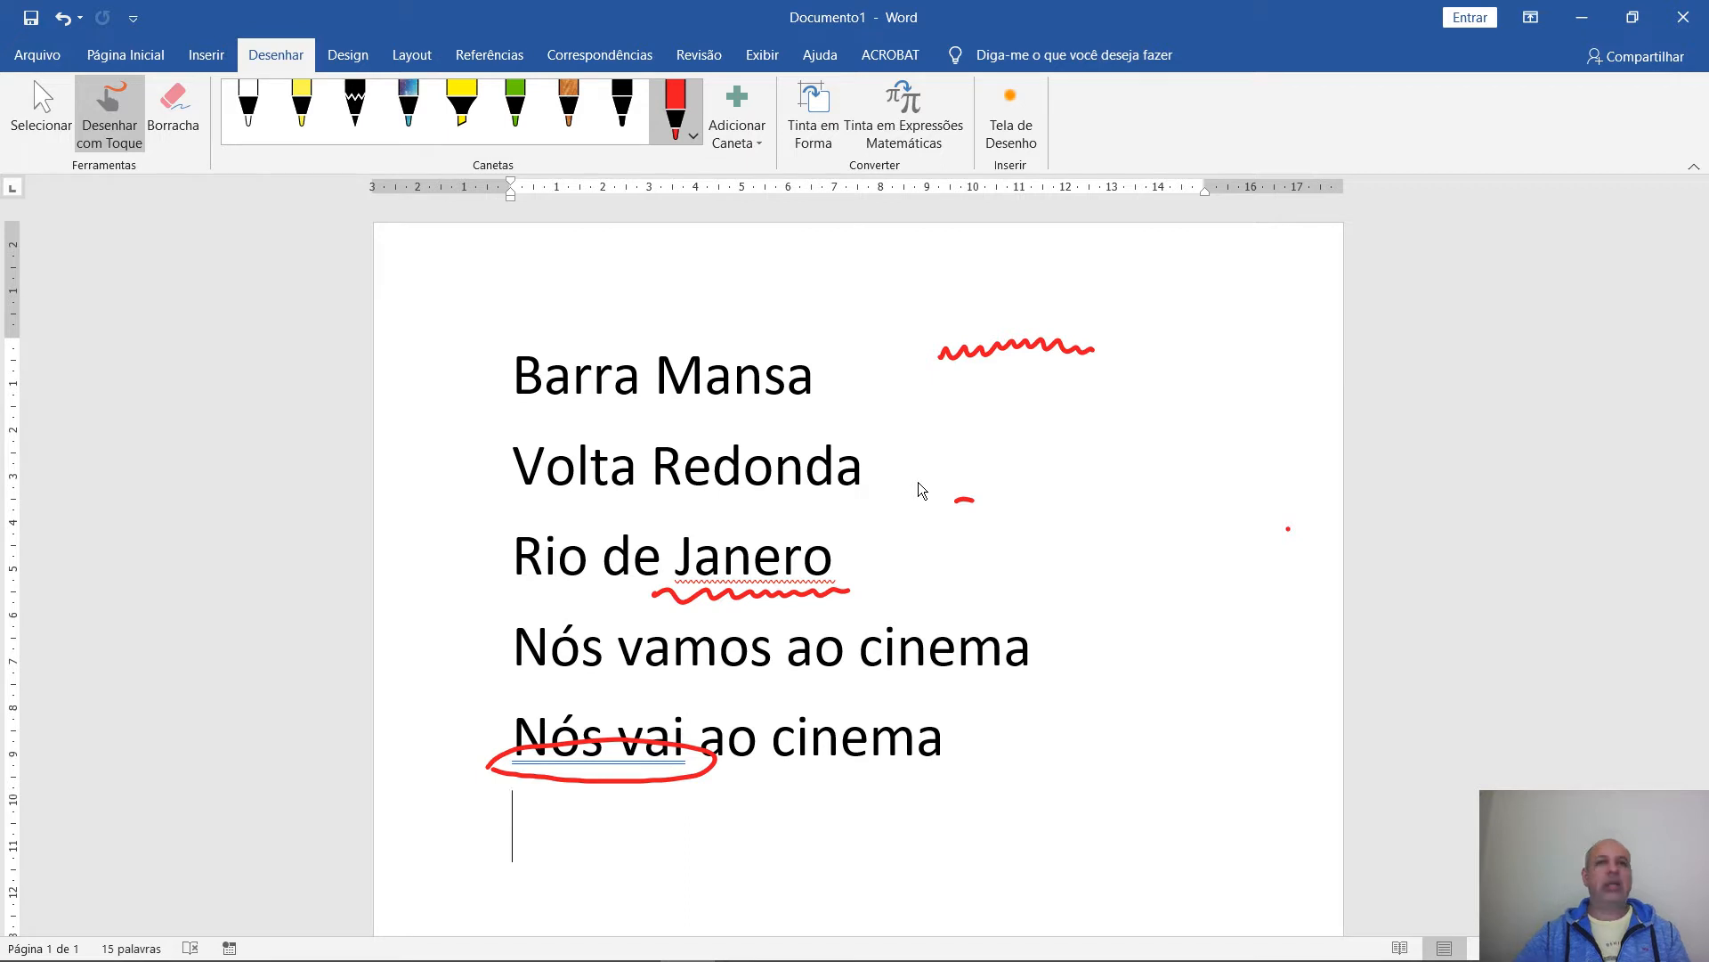
Erase all the red strokes, including the wavy lines, the stray marks and the oval around the underline of "Nós vai"
click(180, 137)
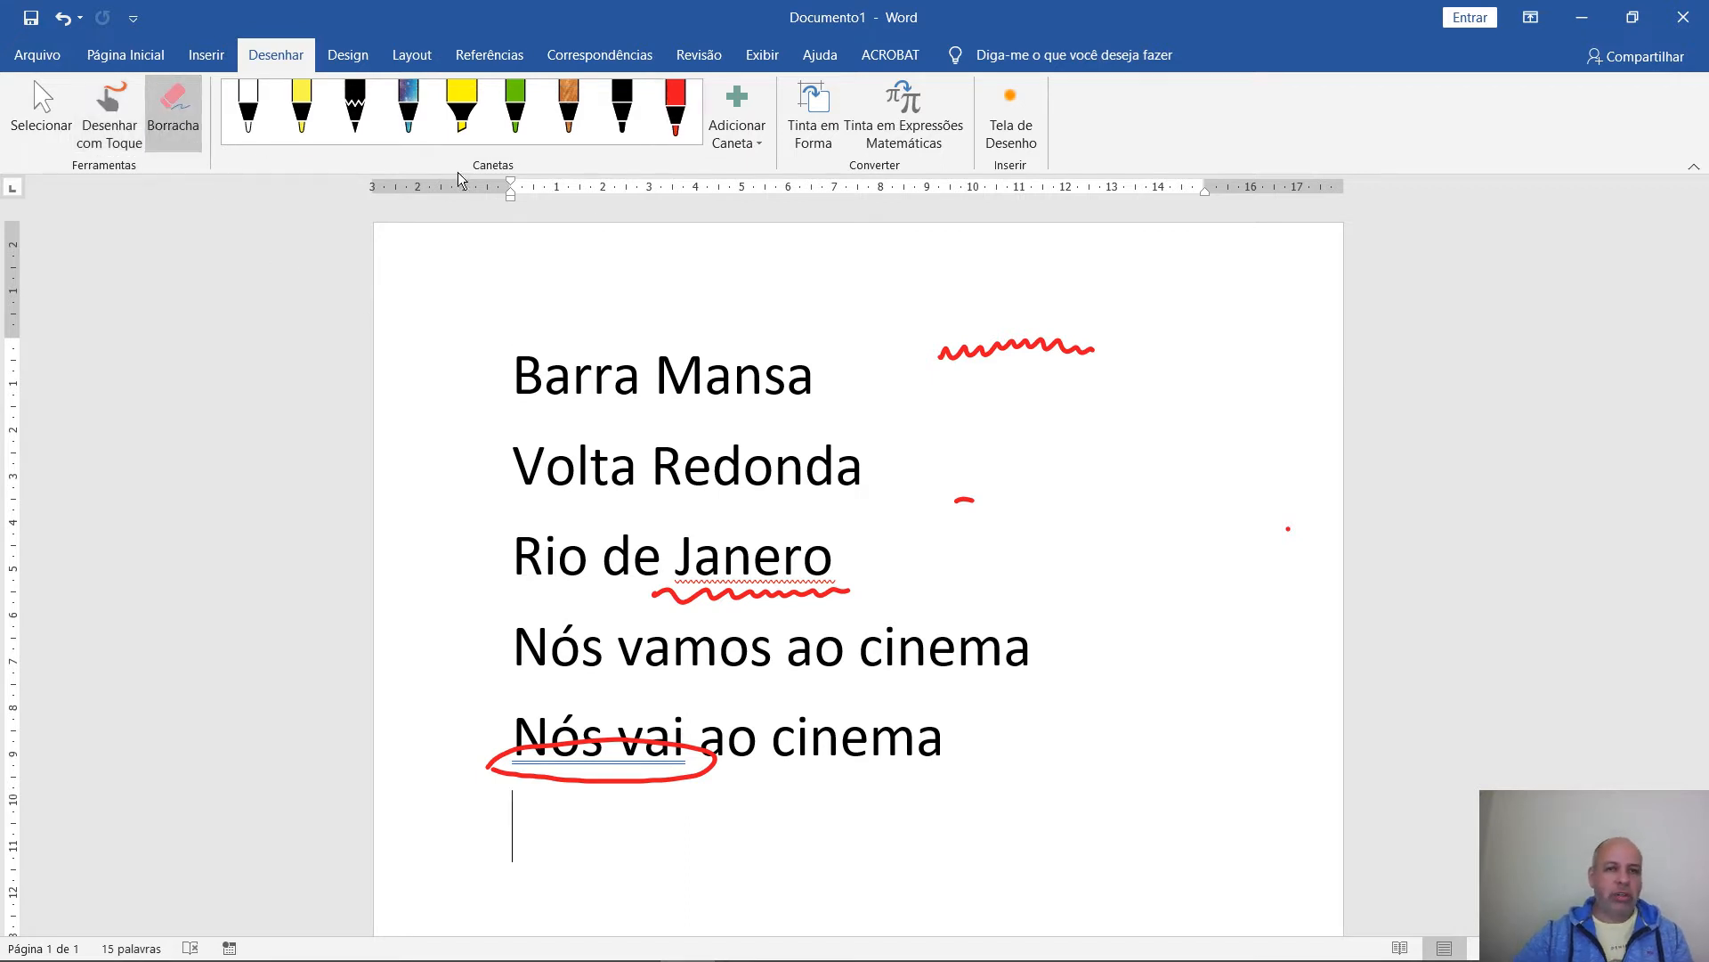
click(1051, 345)
click(819, 601)
click(966, 503)
click(1289, 530)
click(702, 775)
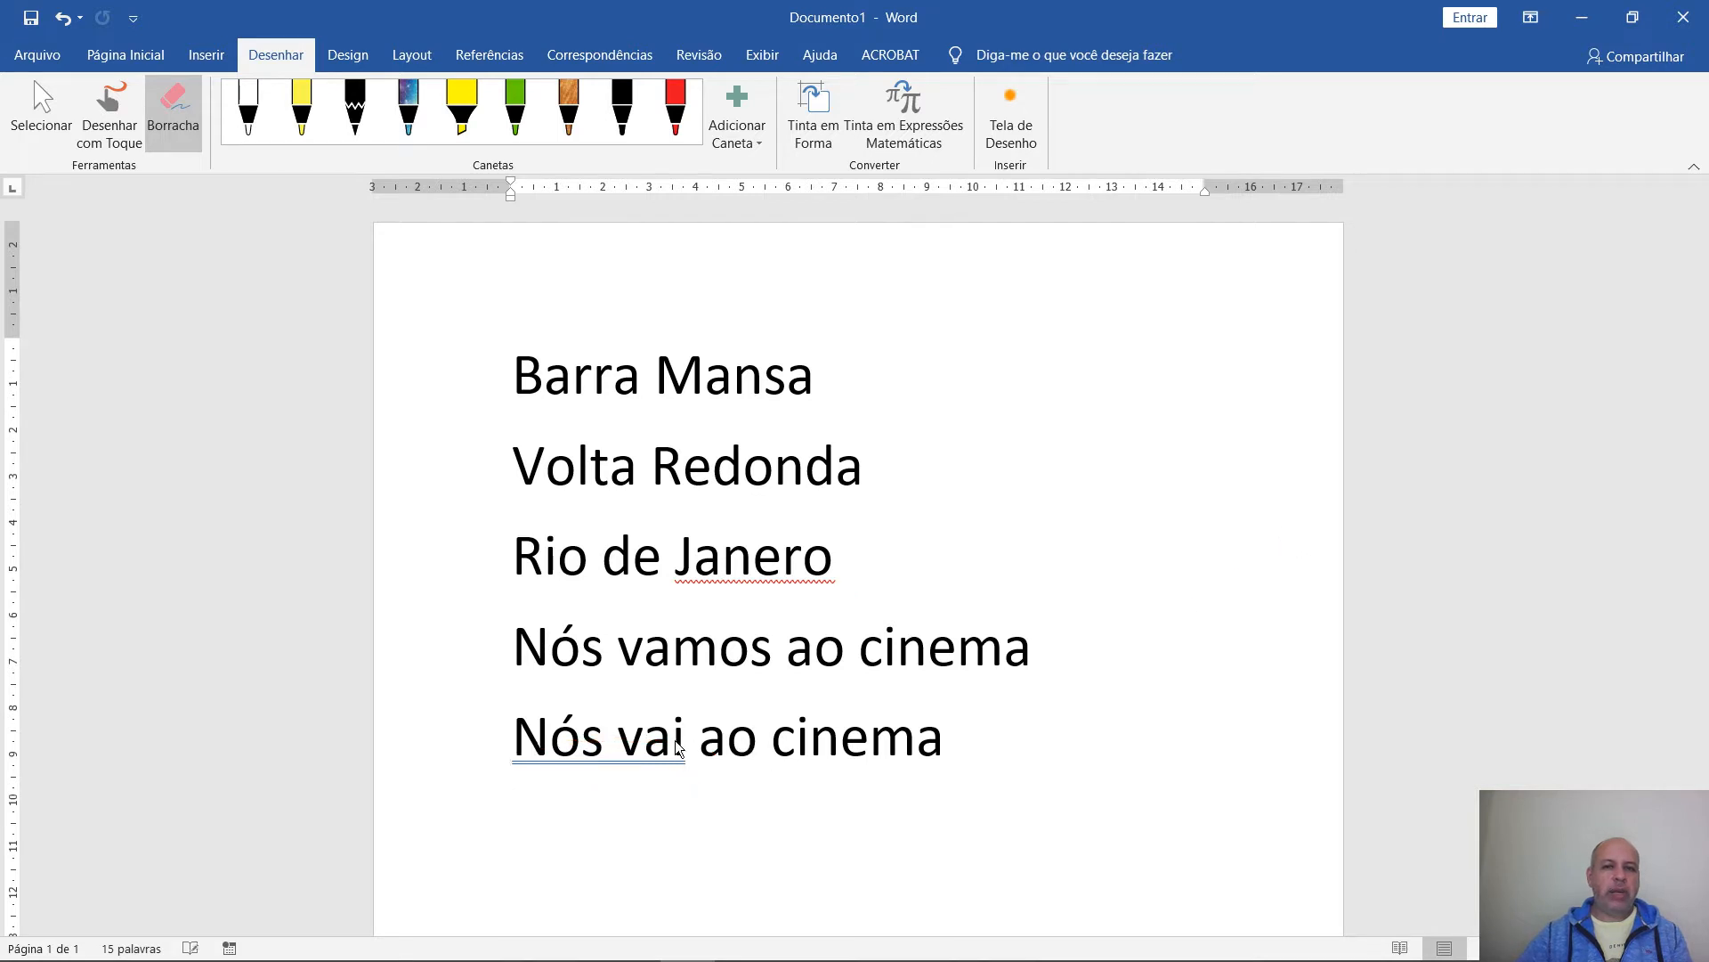
Draw a red arrow pointing up at "Nós vai" and handwrite "Erro gramatical" next to it
click(676, 109)
drag(594, 823, 586, 799)
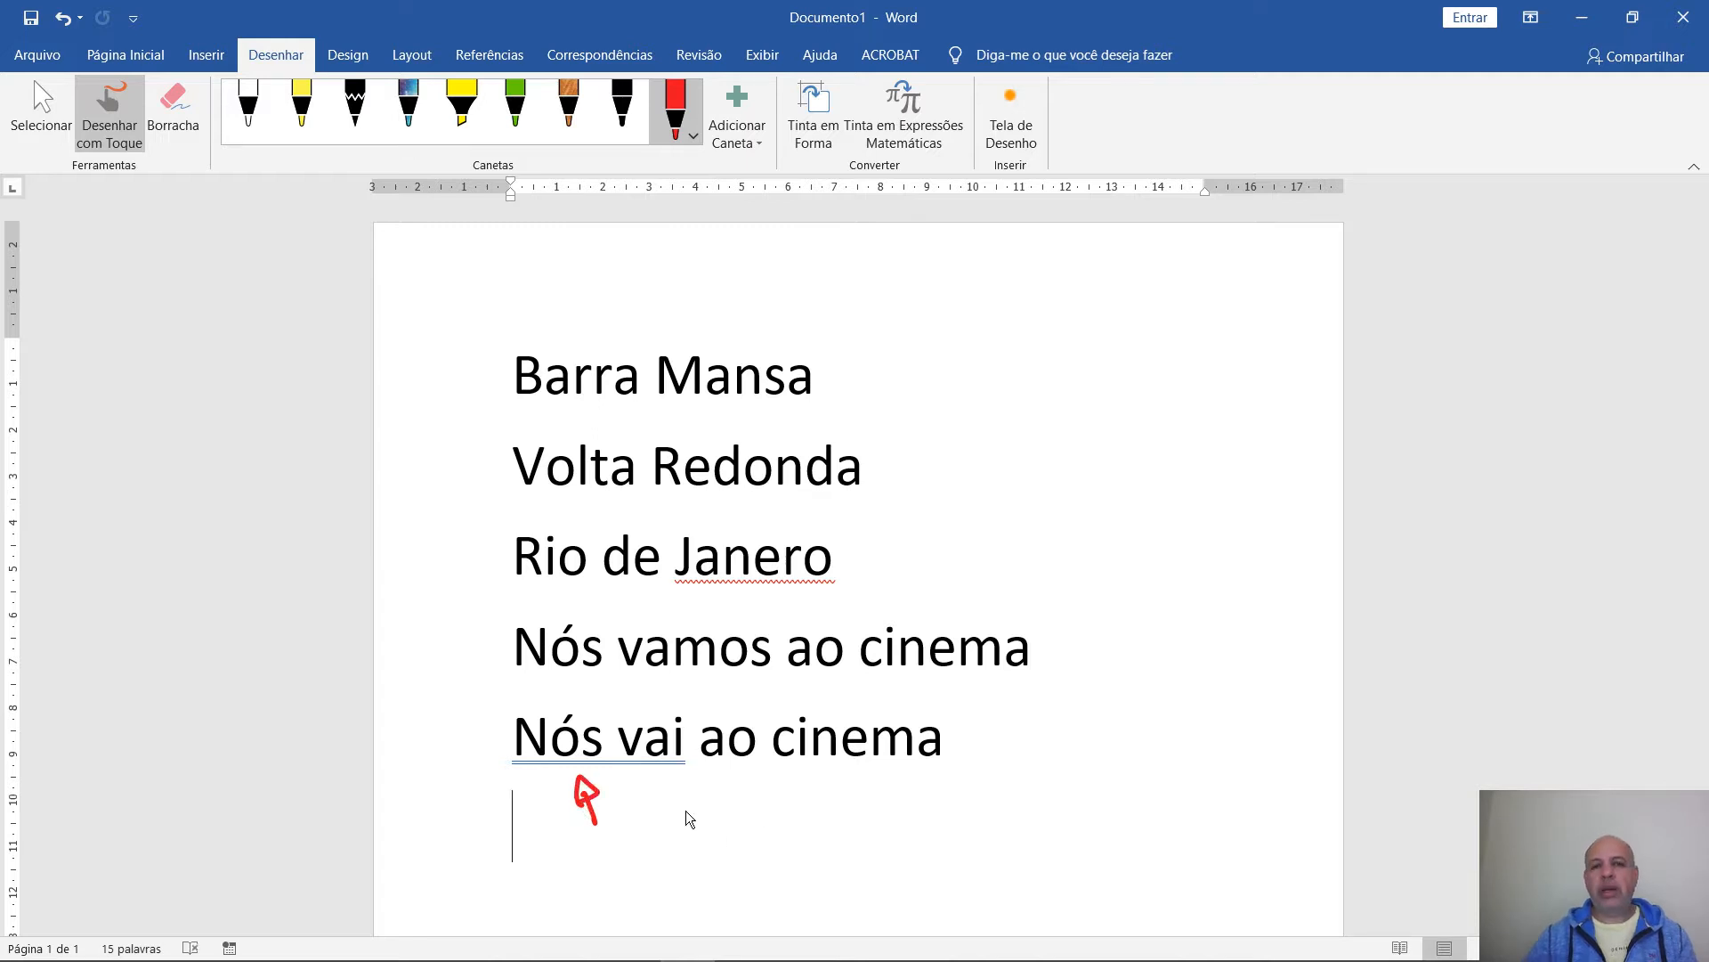
mouse_move(676, 806)
mouse_down()
mouse_move(709, 838)
mouse_move(717, 821)
mouse_move(782, 832)
mouse_move(797, 794)
mouse_up()
mouse_move(916, 784)
mouse_down()
mouse_move(946, 824)
mouse_move(1177, 720)
mouse_move(1246, 737)
mouse_up()
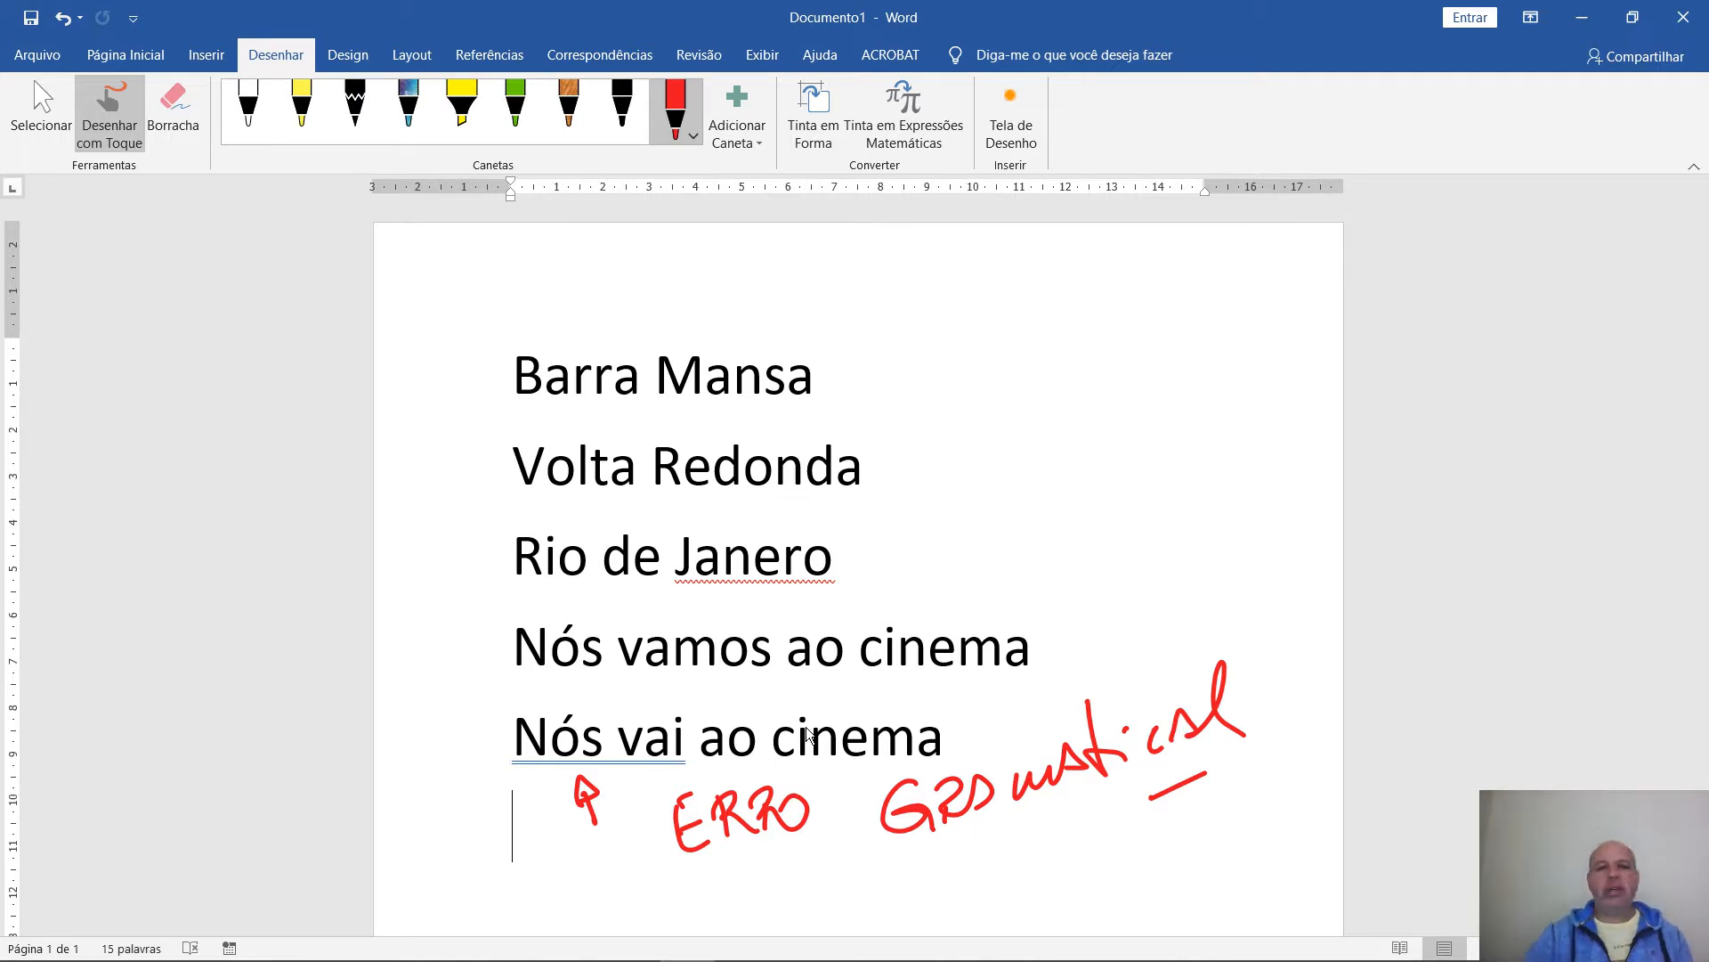
Circle "vai" in red, then erase all the red ink, including the circle, arrow and handwritten grammar-error note
drag(708, 722, 719, 743)
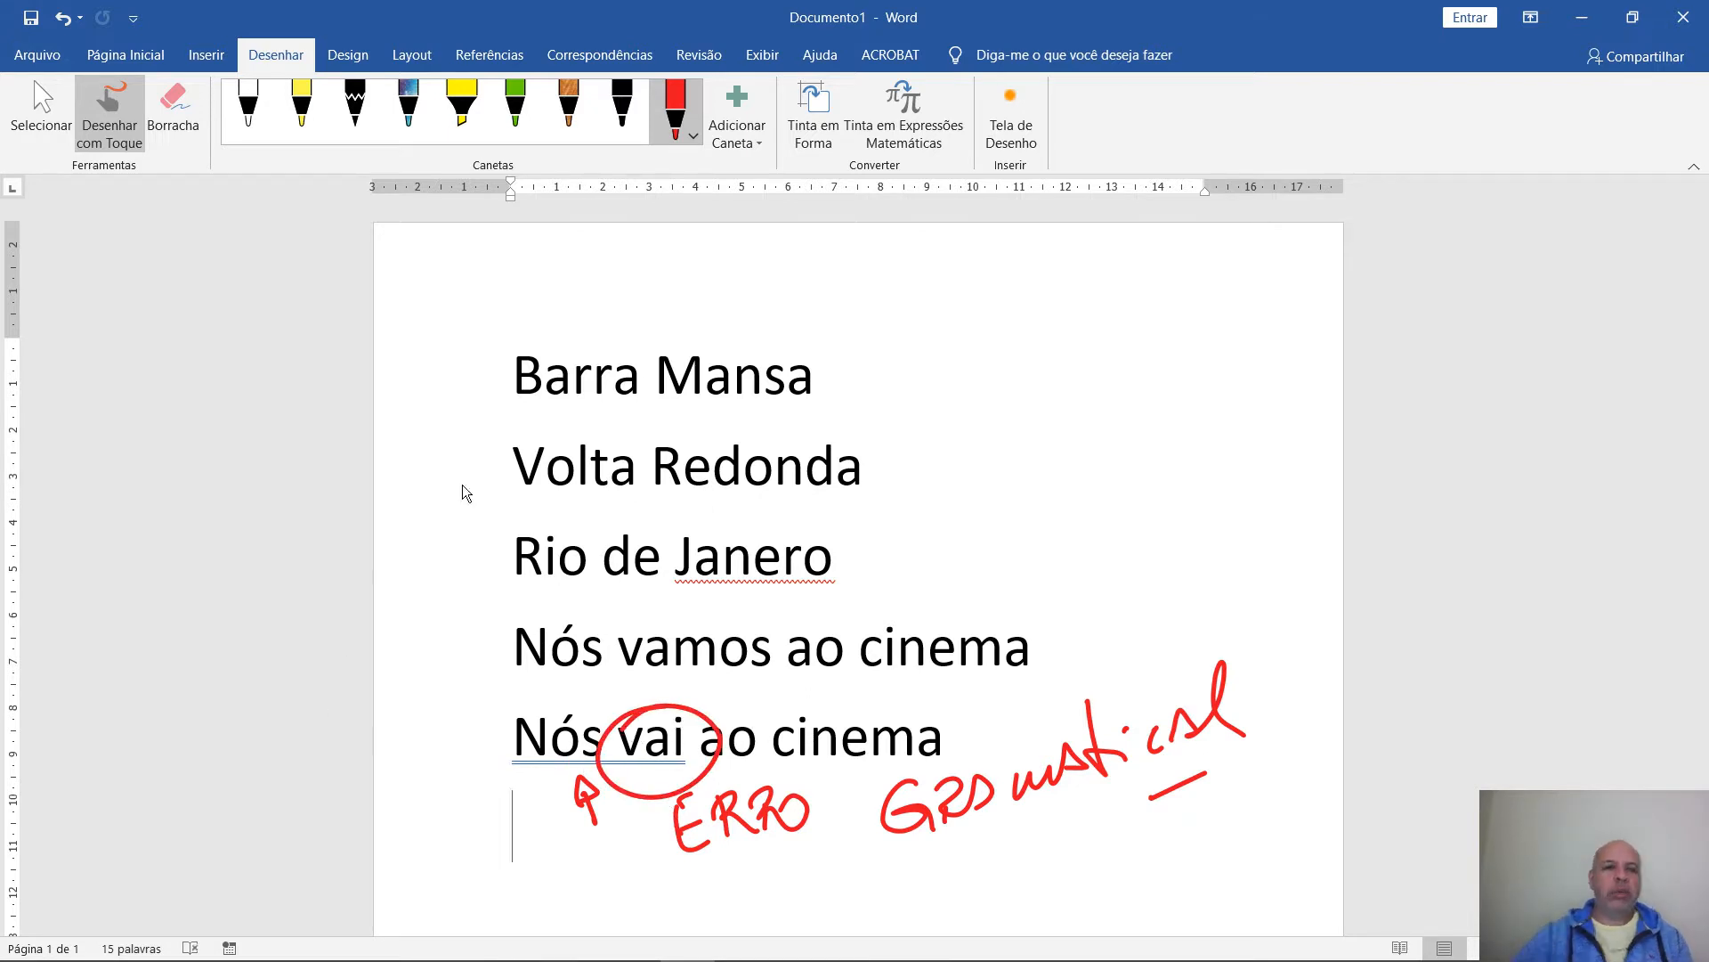
click(173, 134)
mouse_move(643, 677)
mouse_down()
mouse_move(669, 823)
mouse_move(986, 777)
mouse_move(1248, 675)
mouse_up()
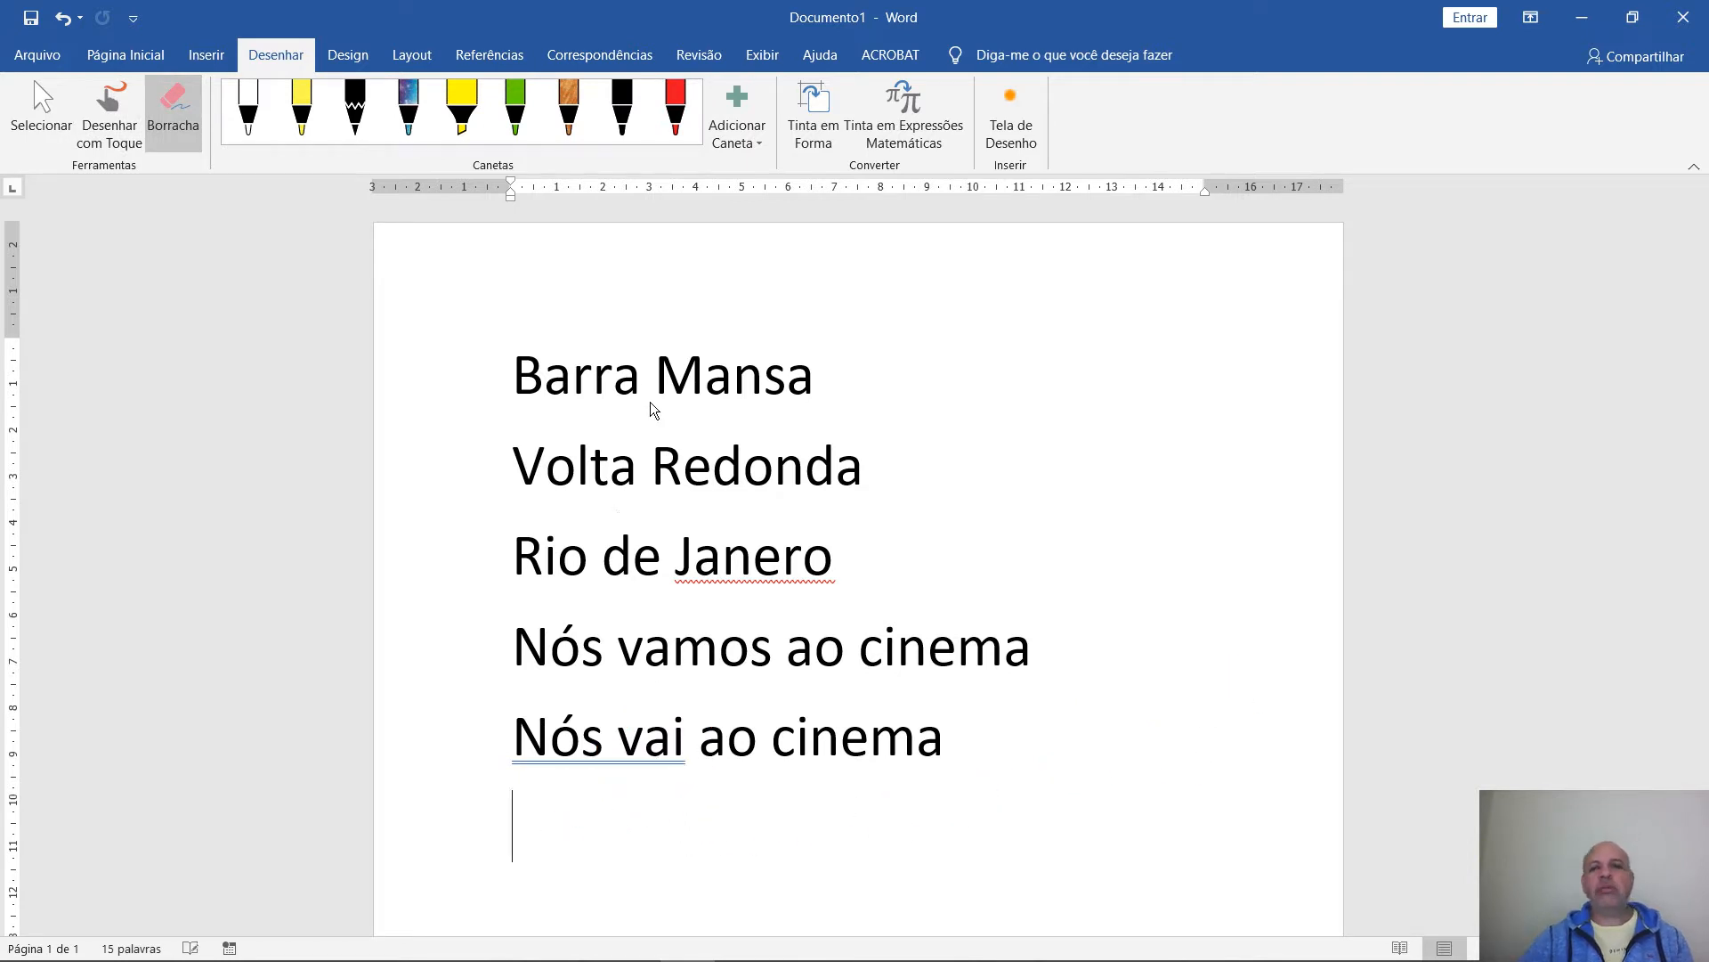
Pick the red pen and run the spelling and grammar check on the document
click(677, 121)
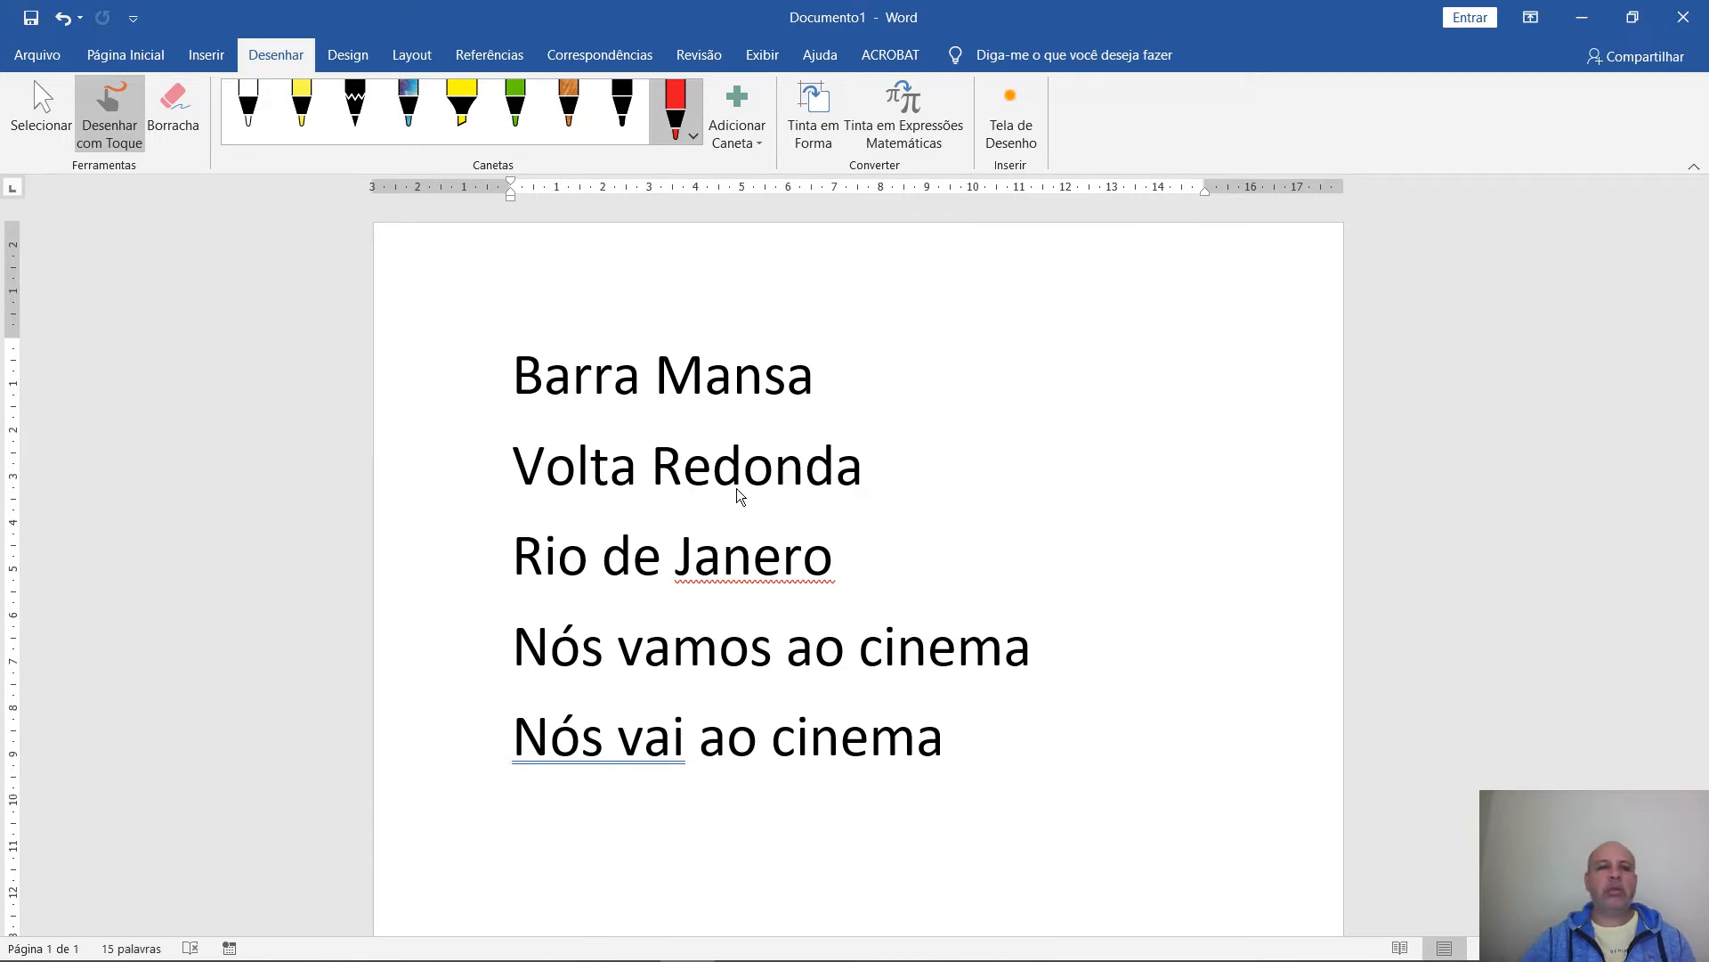
key(F7)
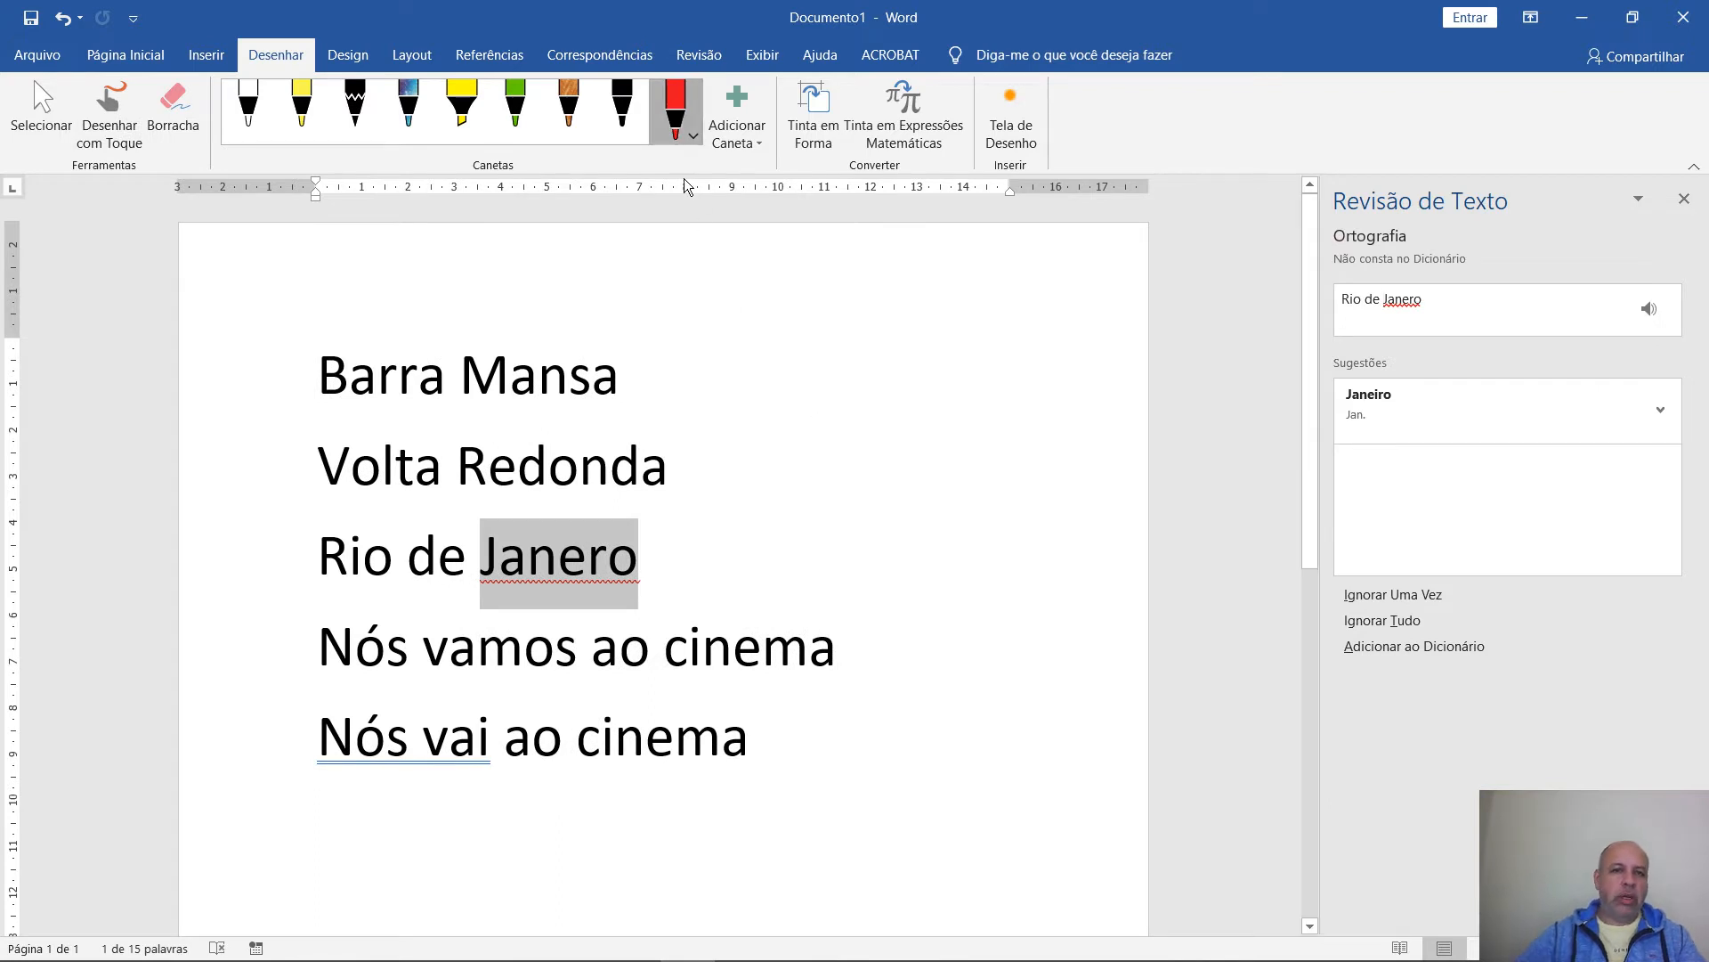
With the red pen, handwrite a circled "F7" beside "Barra Mansa" and draw an arrow pointing at "Janero"
click(677, 116)
click(877, 385)
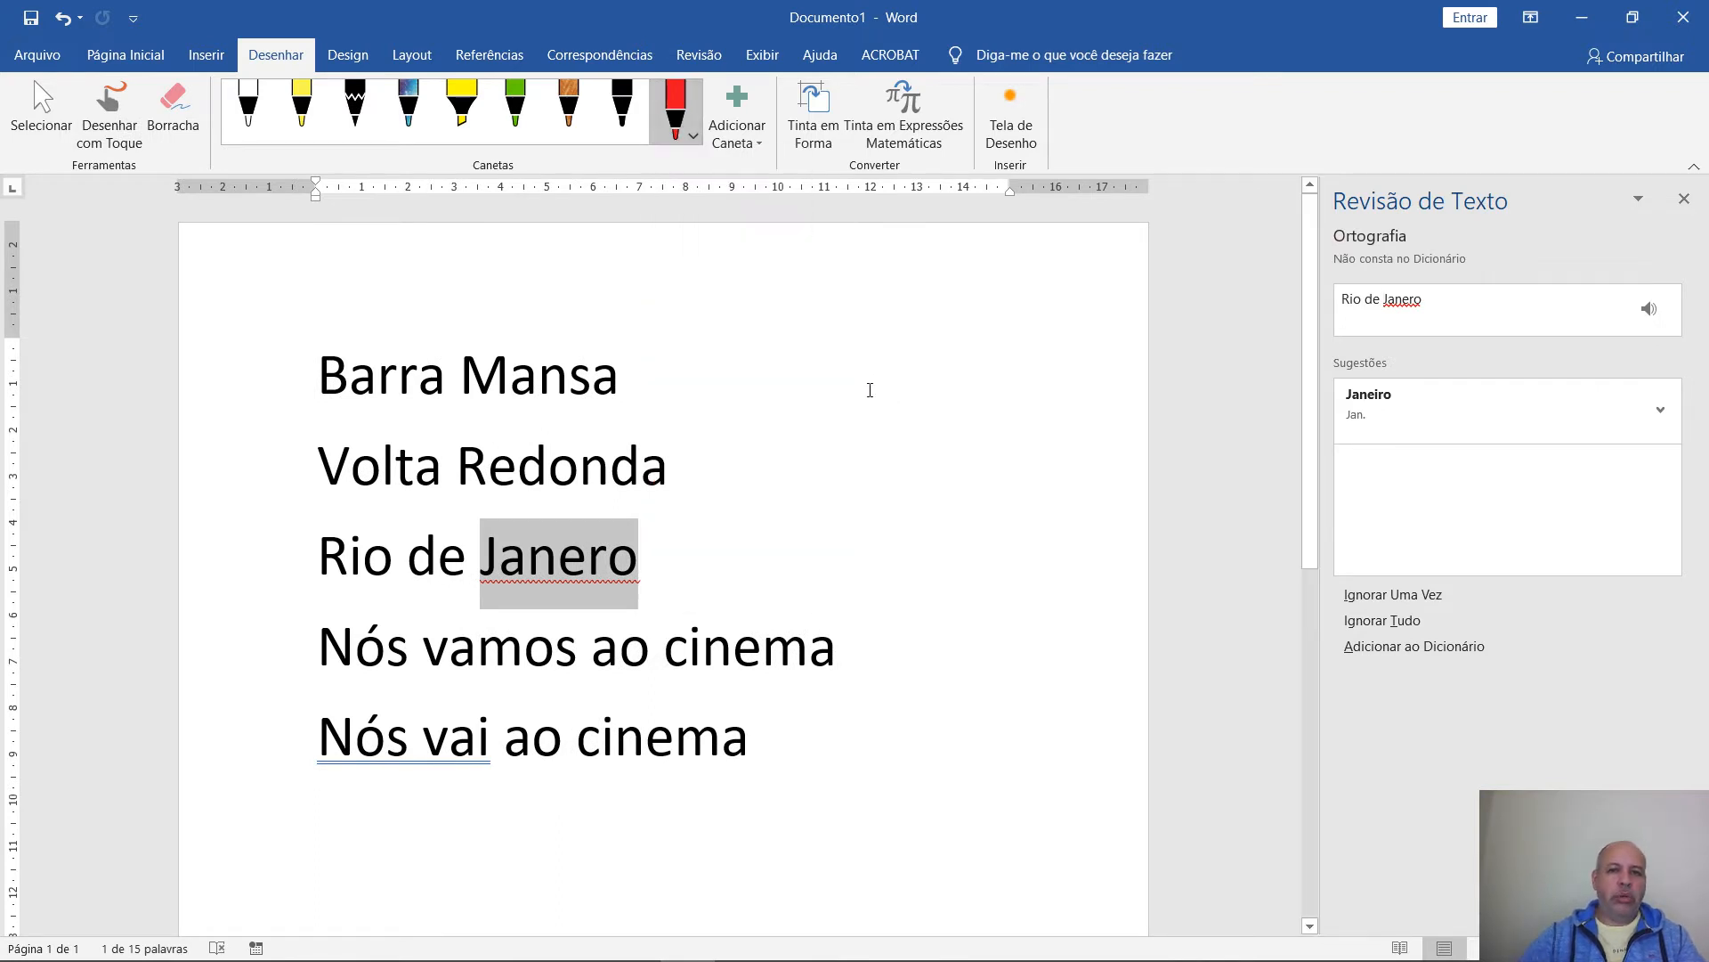
click(677, 116)
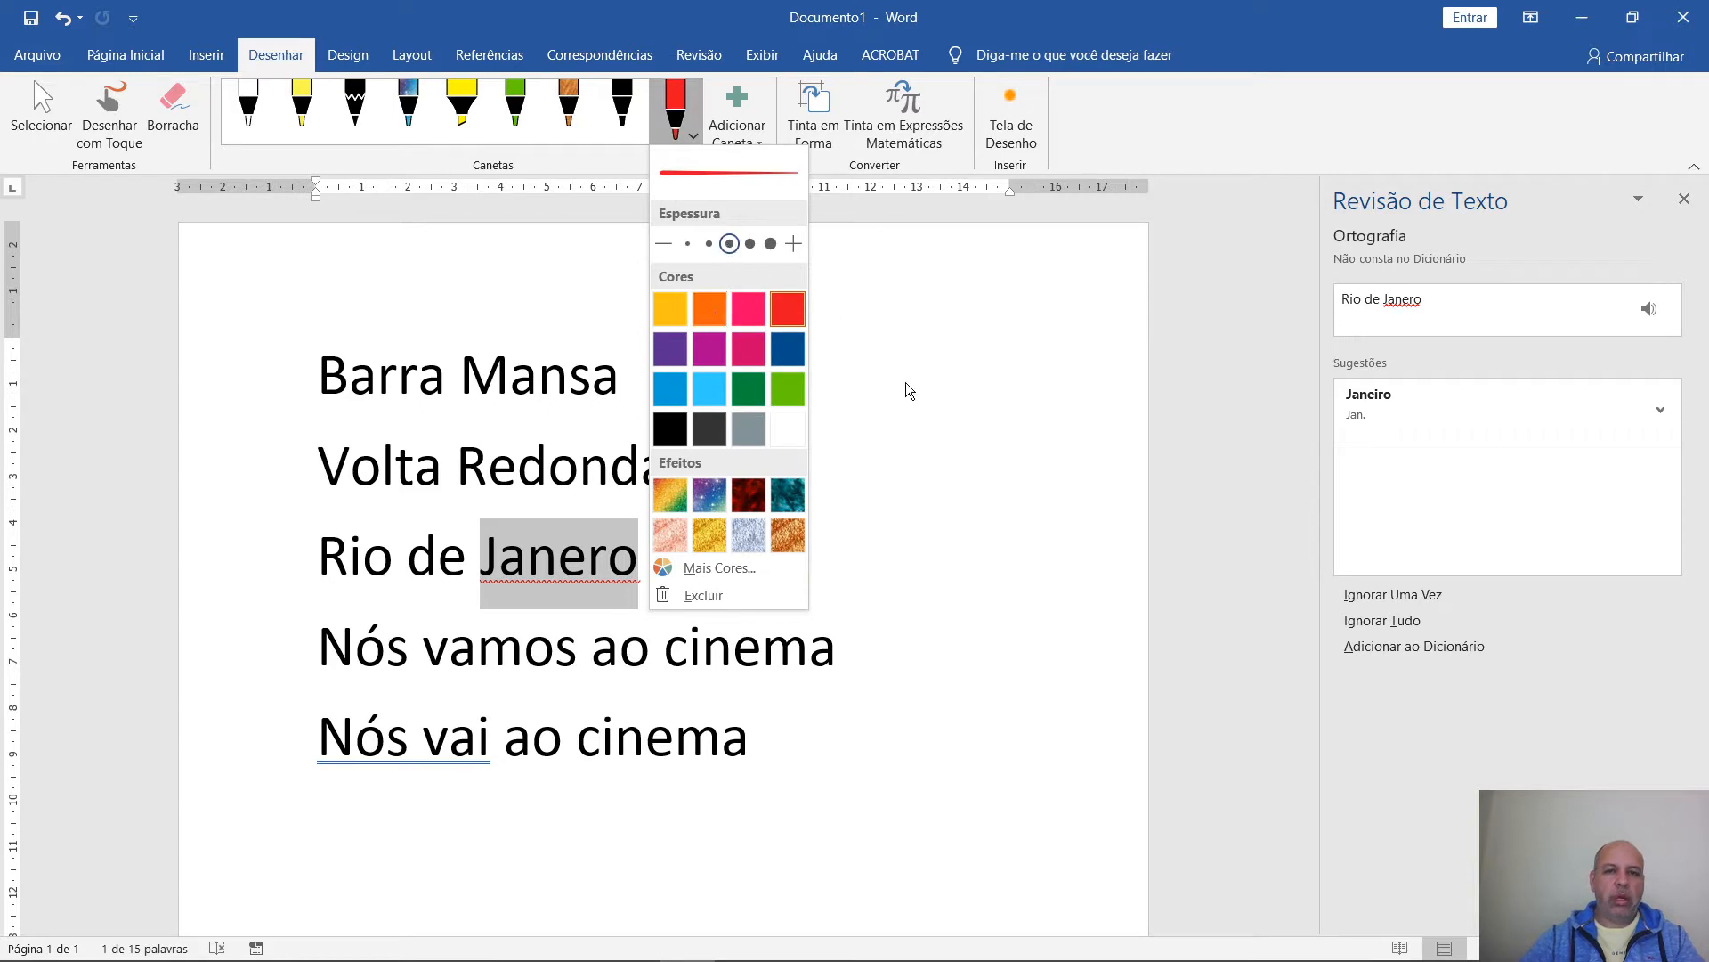
click(903, 385)
click(774, 397)
drag(777, 412, 793, 332)
drag(763, 389, 836, 367)
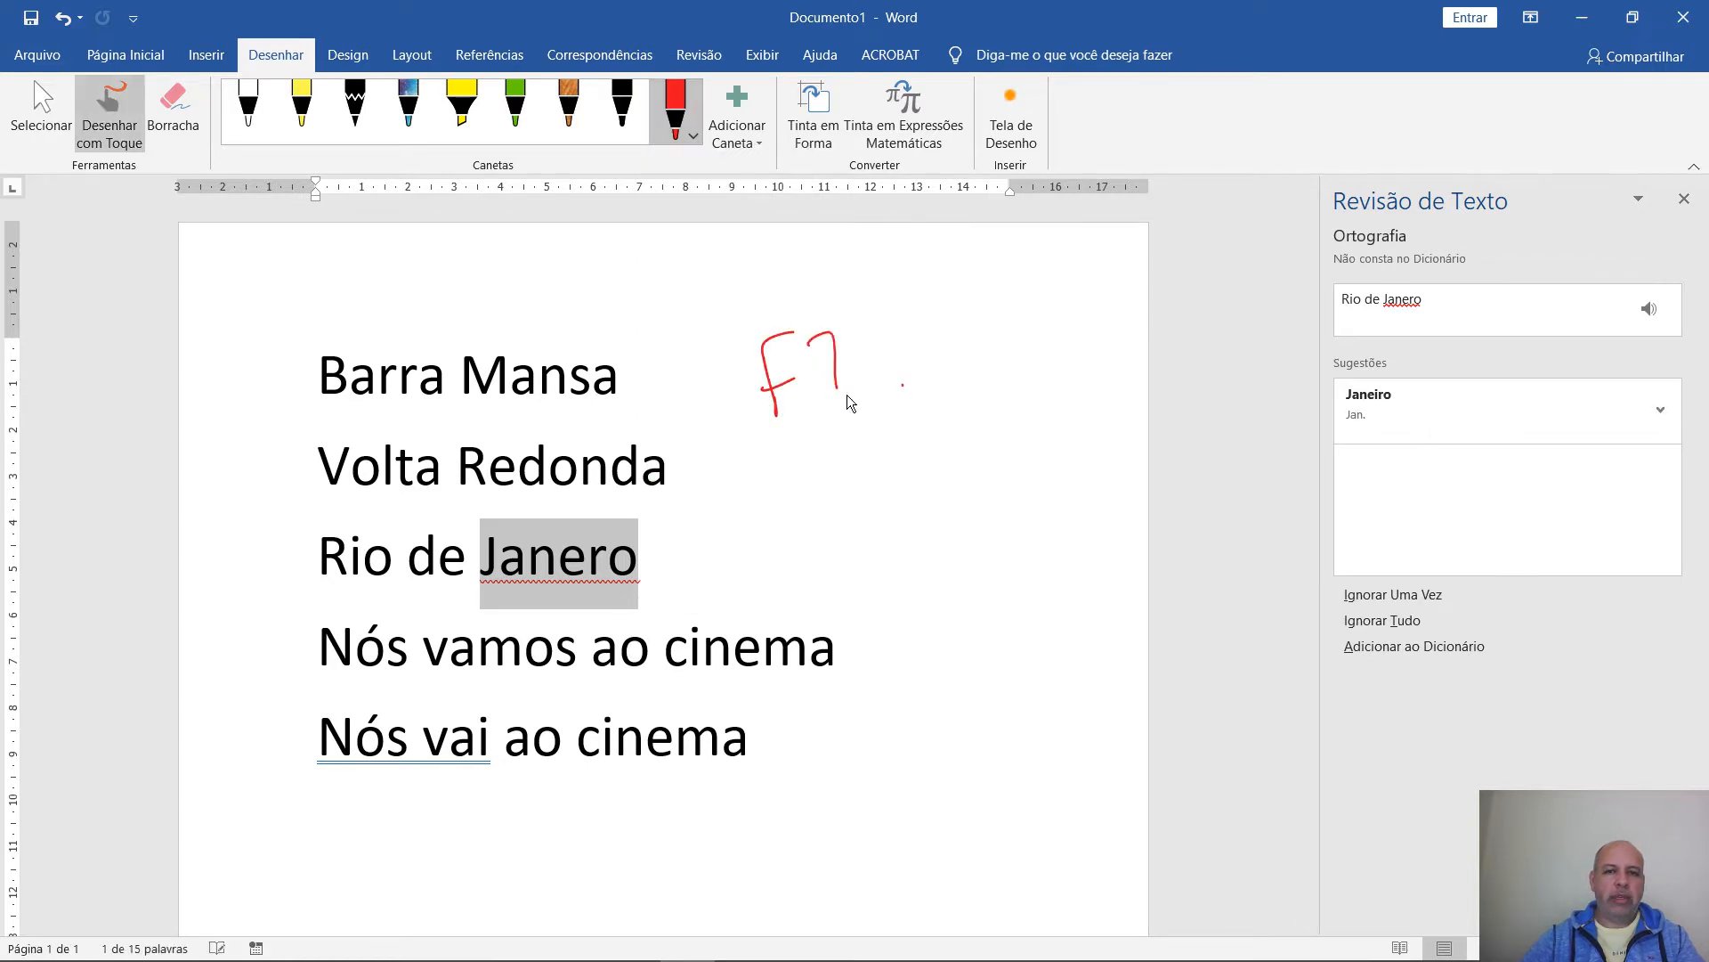
mouse_move(755, 303)
mouse_down()
mouse_move(812, 290)
mouse_move(718, 337)
mouse_up()
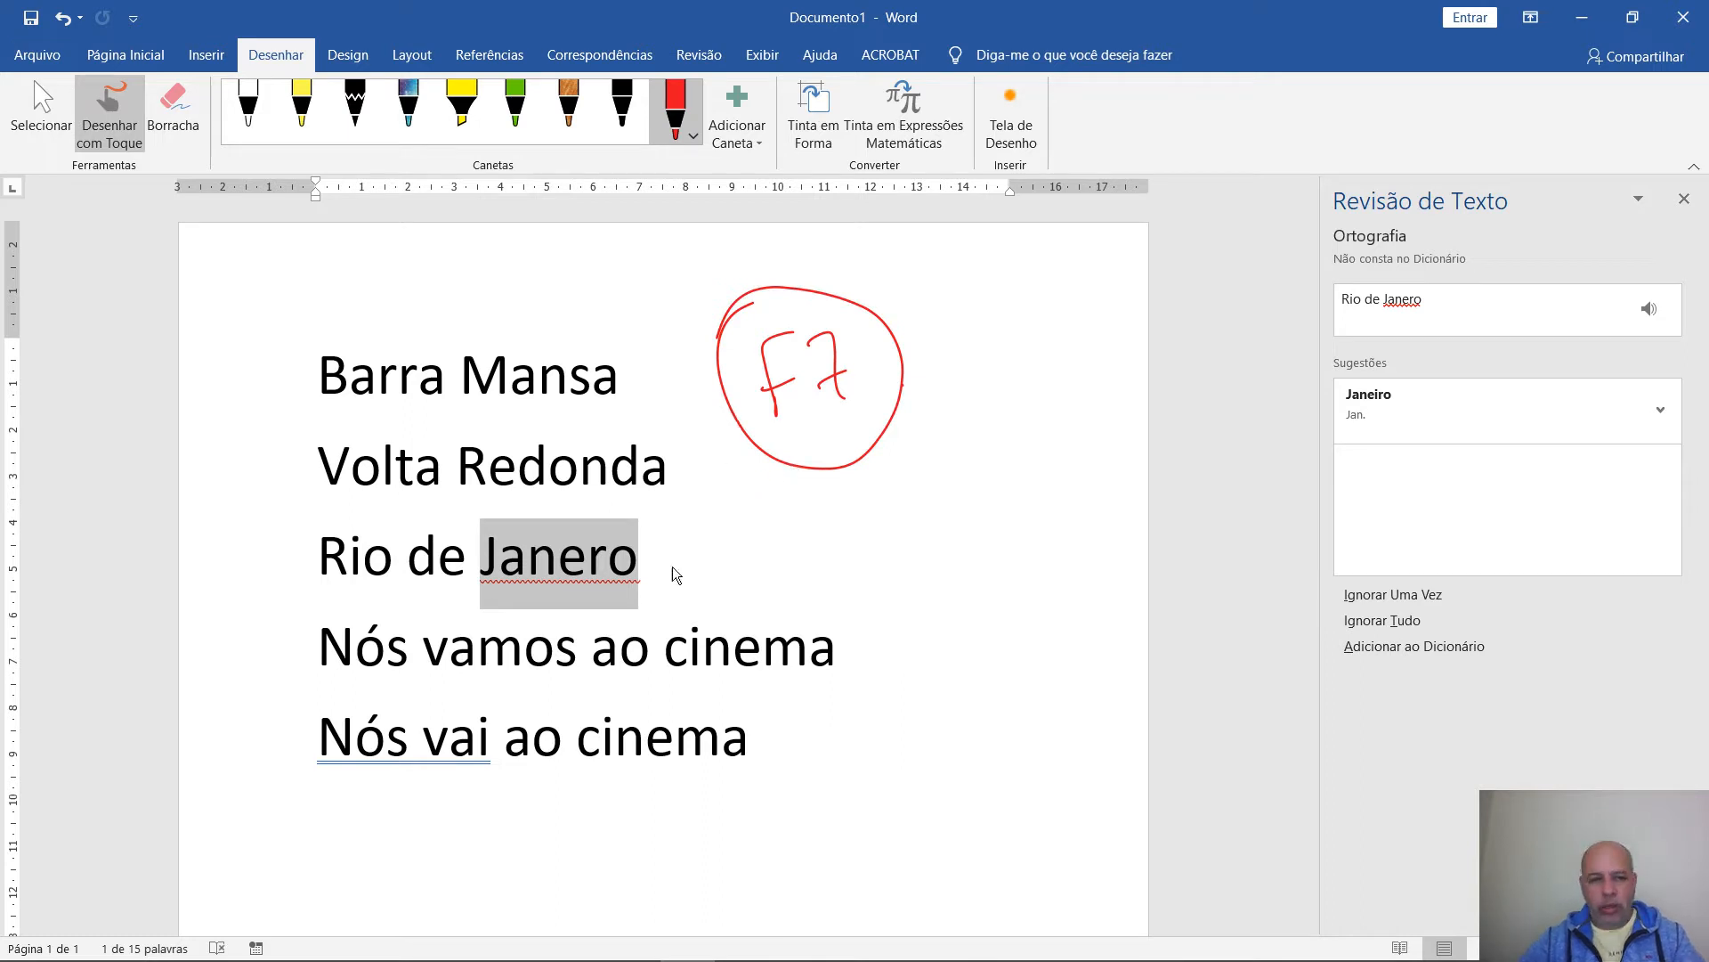
mouse_move(695, 514)
mouse_down()
mouse_move(659, 554)
mouse_move(679, 574)
mouse_up()
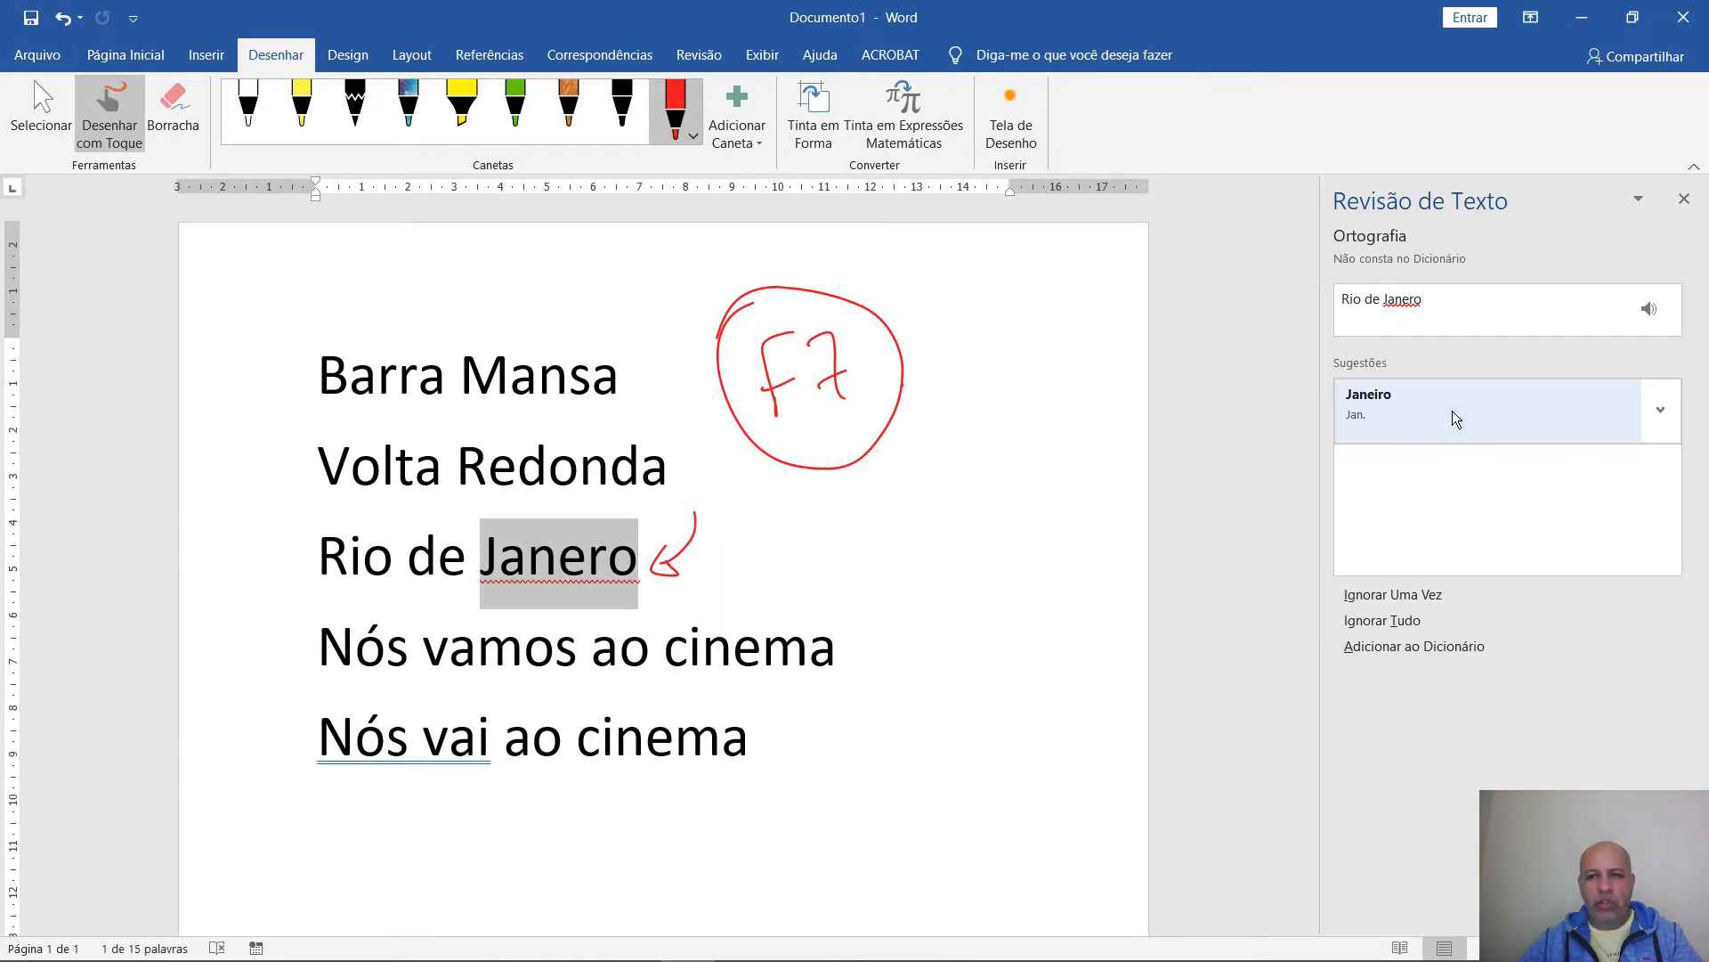
Replace "Janero" with the checker's suggestion "Janeiro", undo the replacement and close the text review
click(1513, 426)
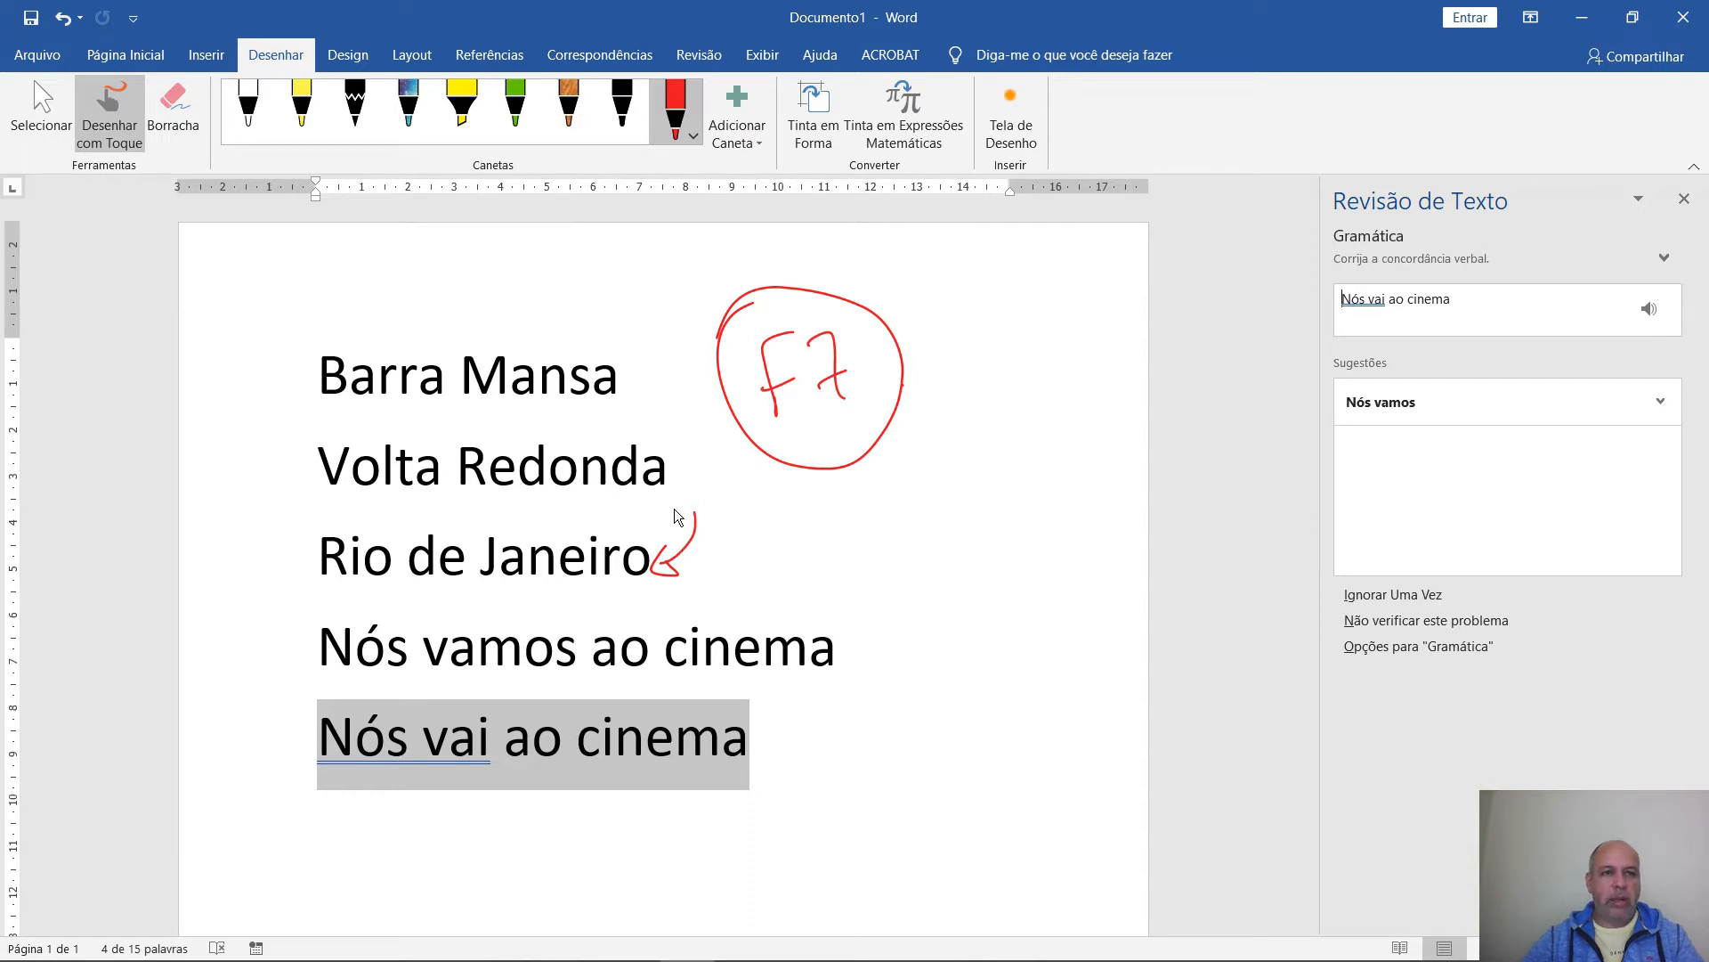
click(64, 20)
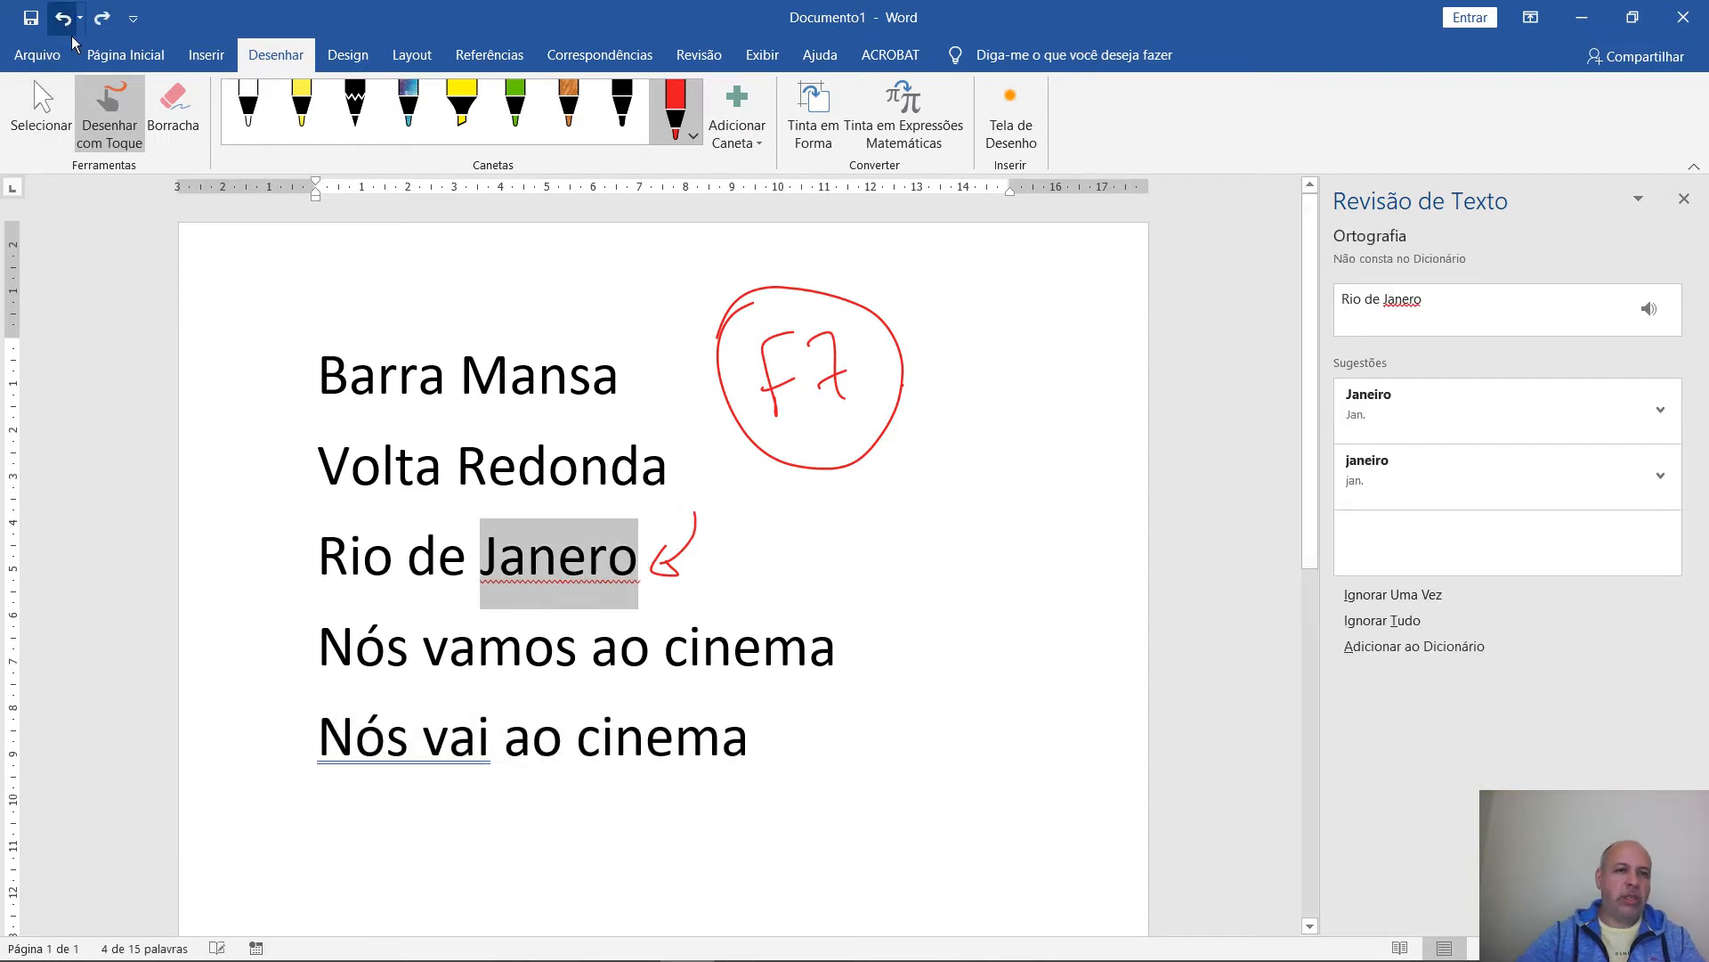
click(708, 572)
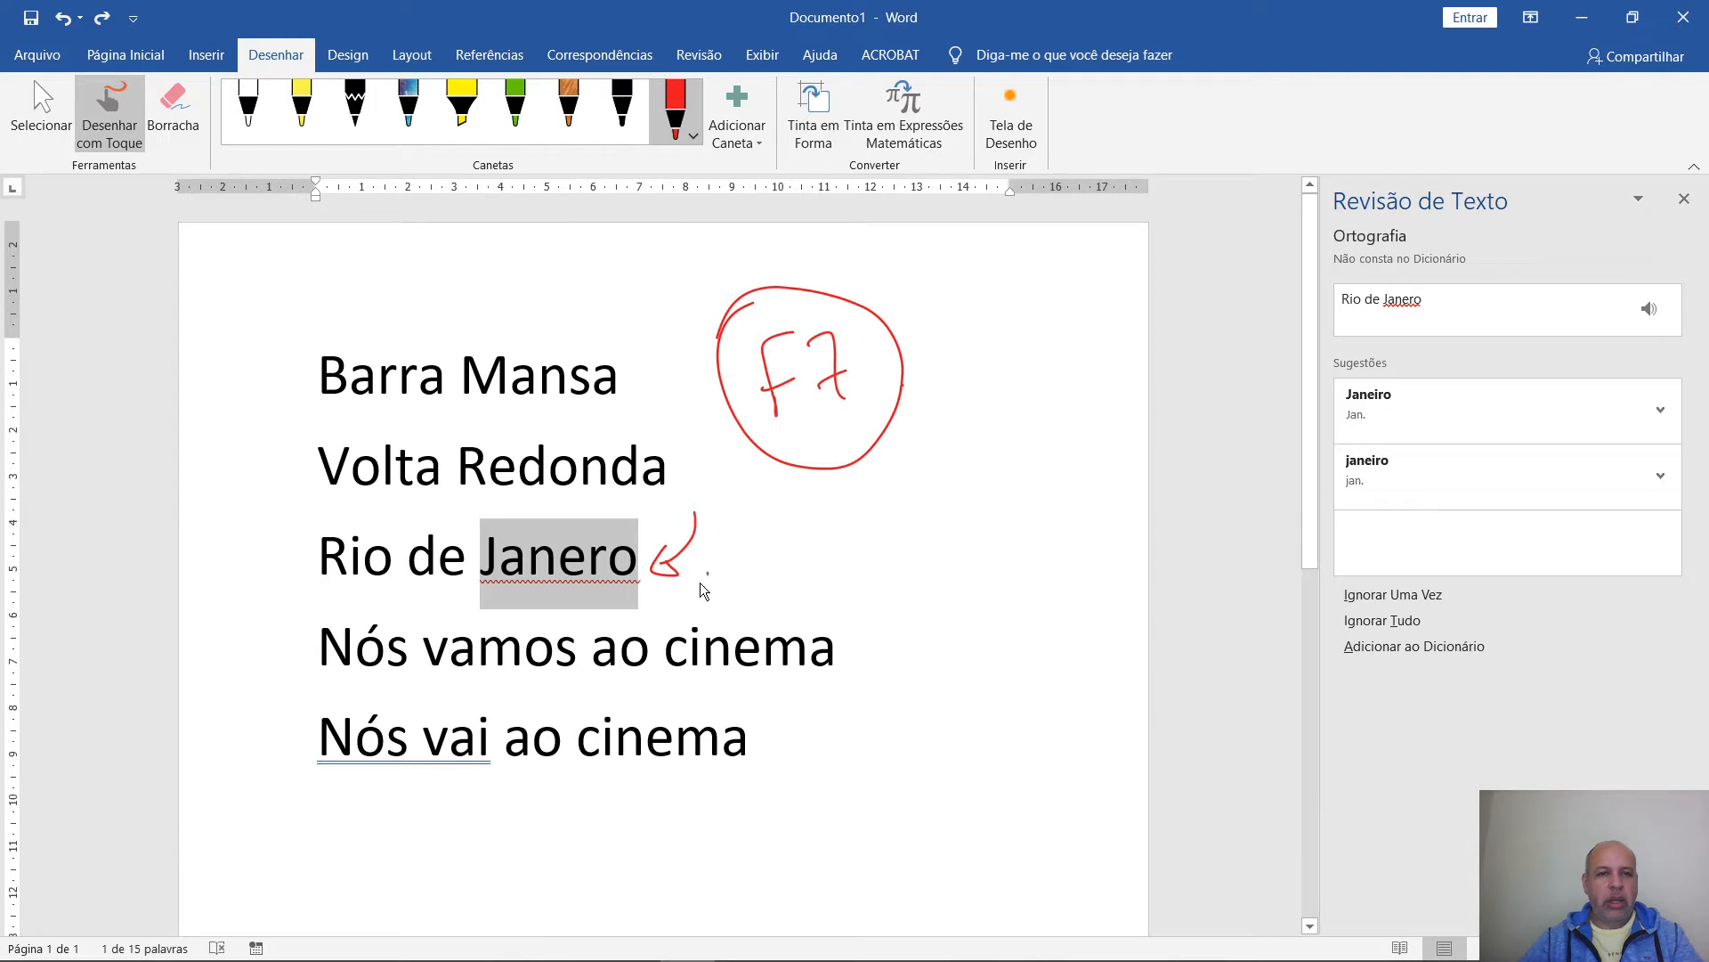
click(1684, 198)
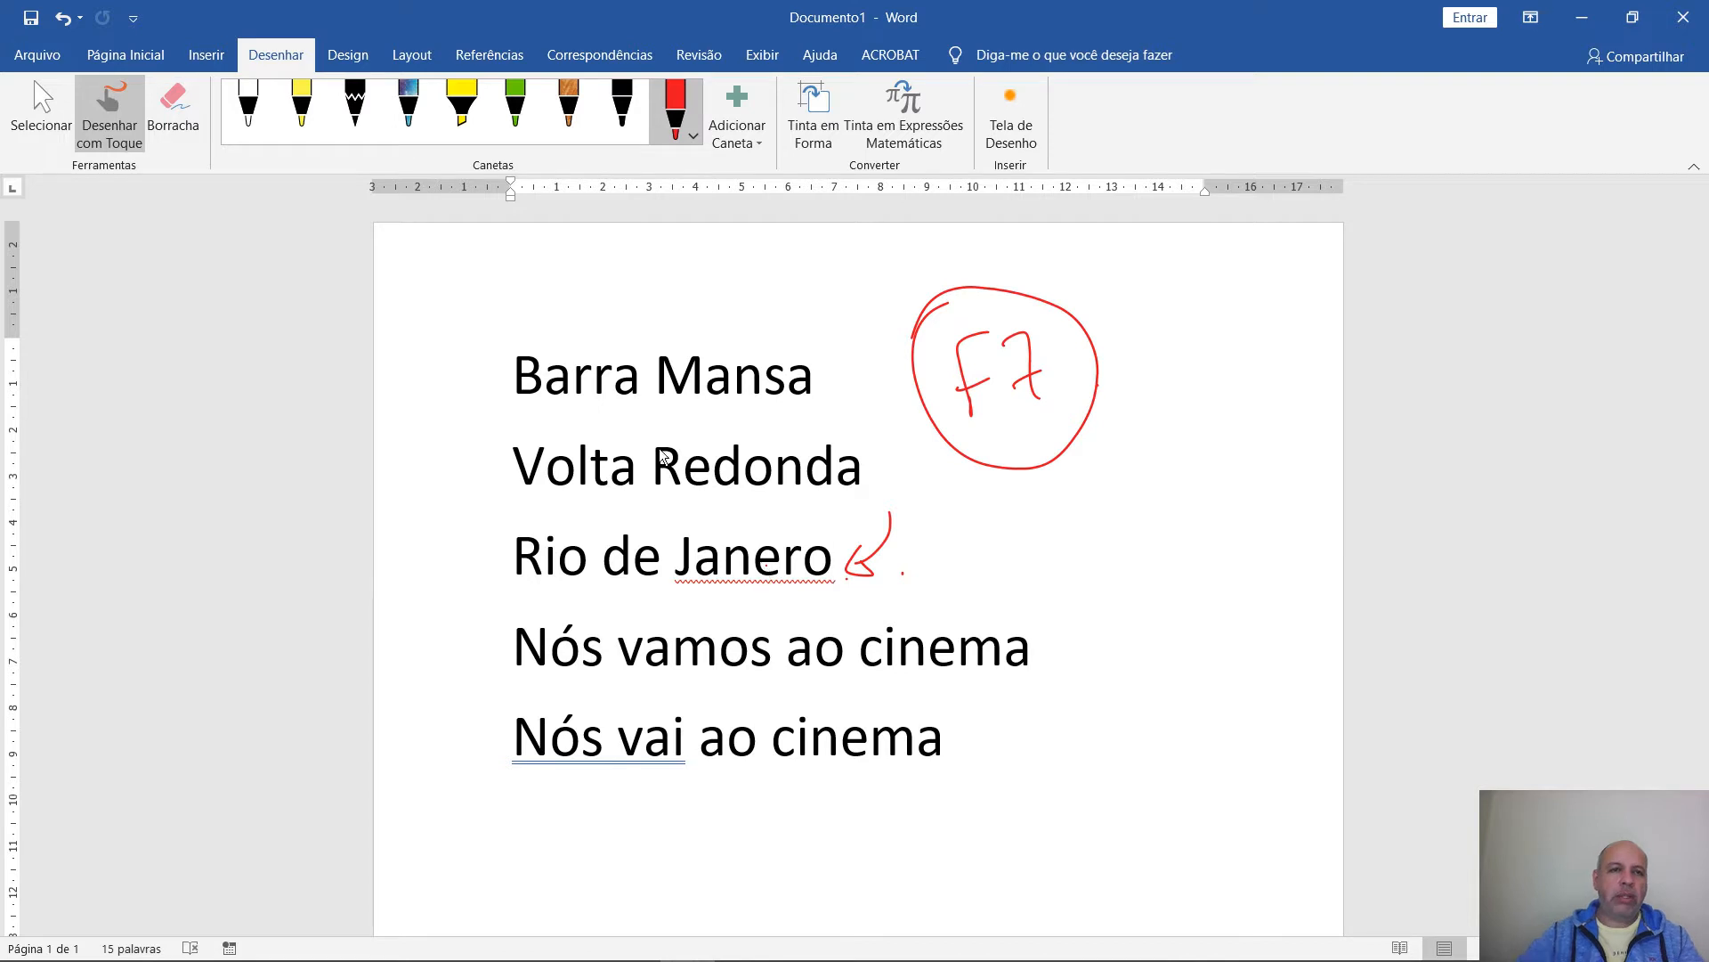
Switch to selecting text and replace "Janero" with the suggested lowercase spelling "janeiro"
click(41, 111)
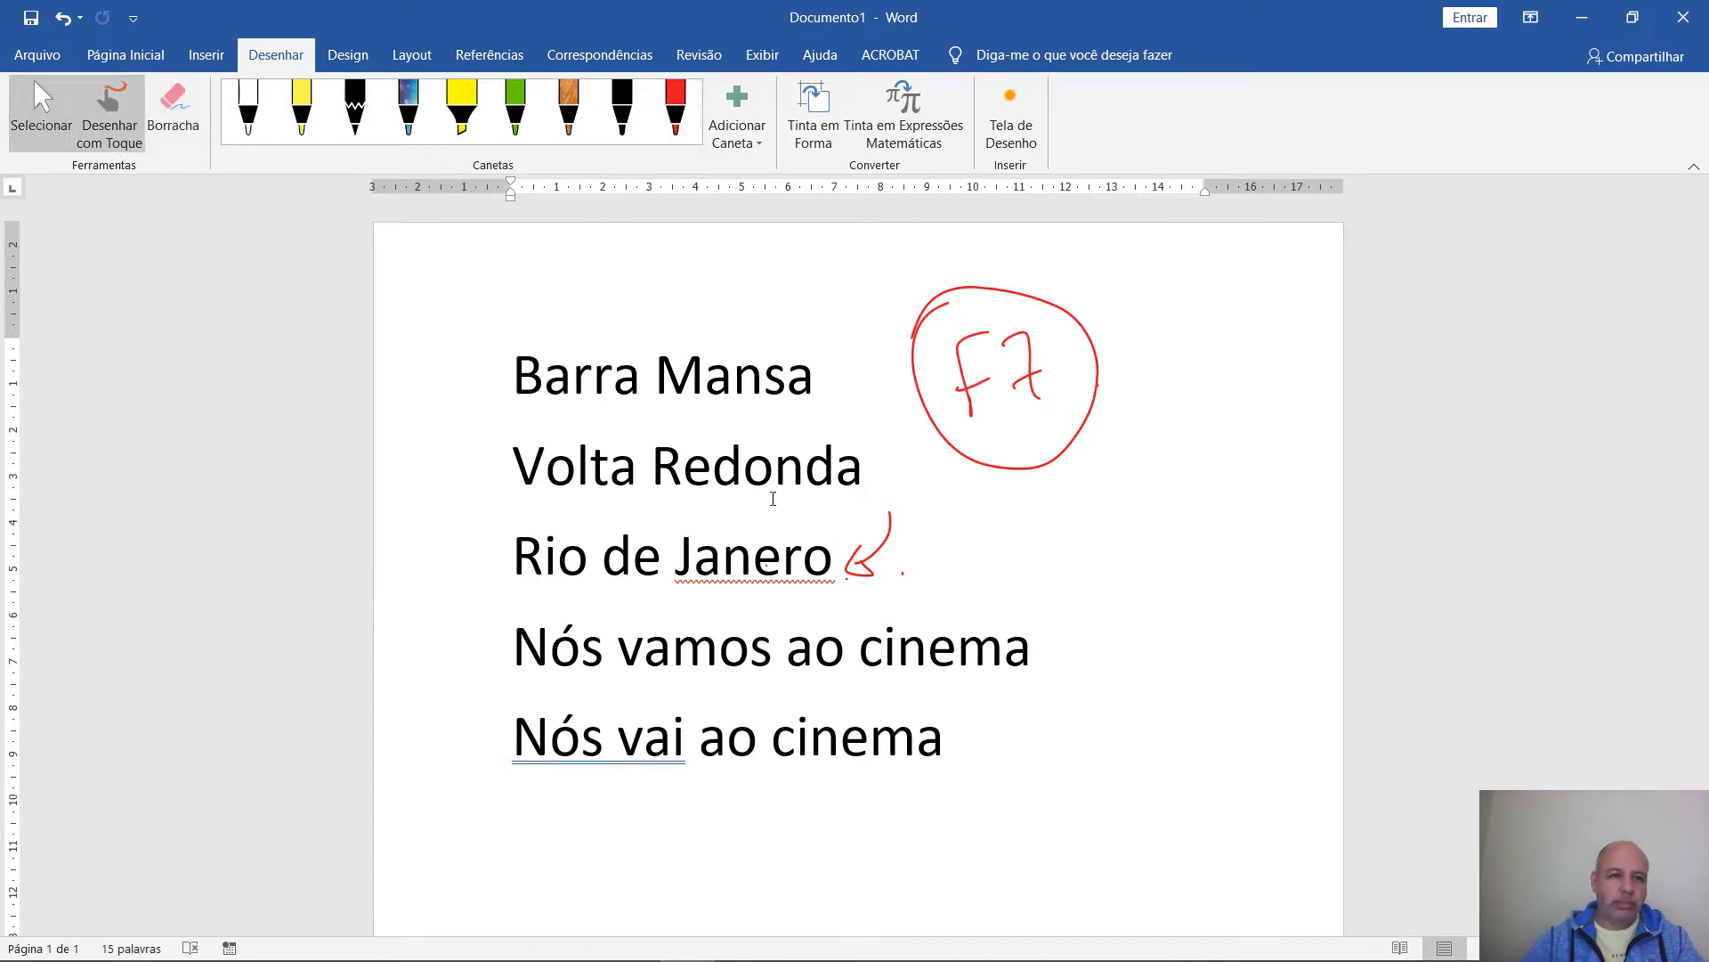
click(786, 586)
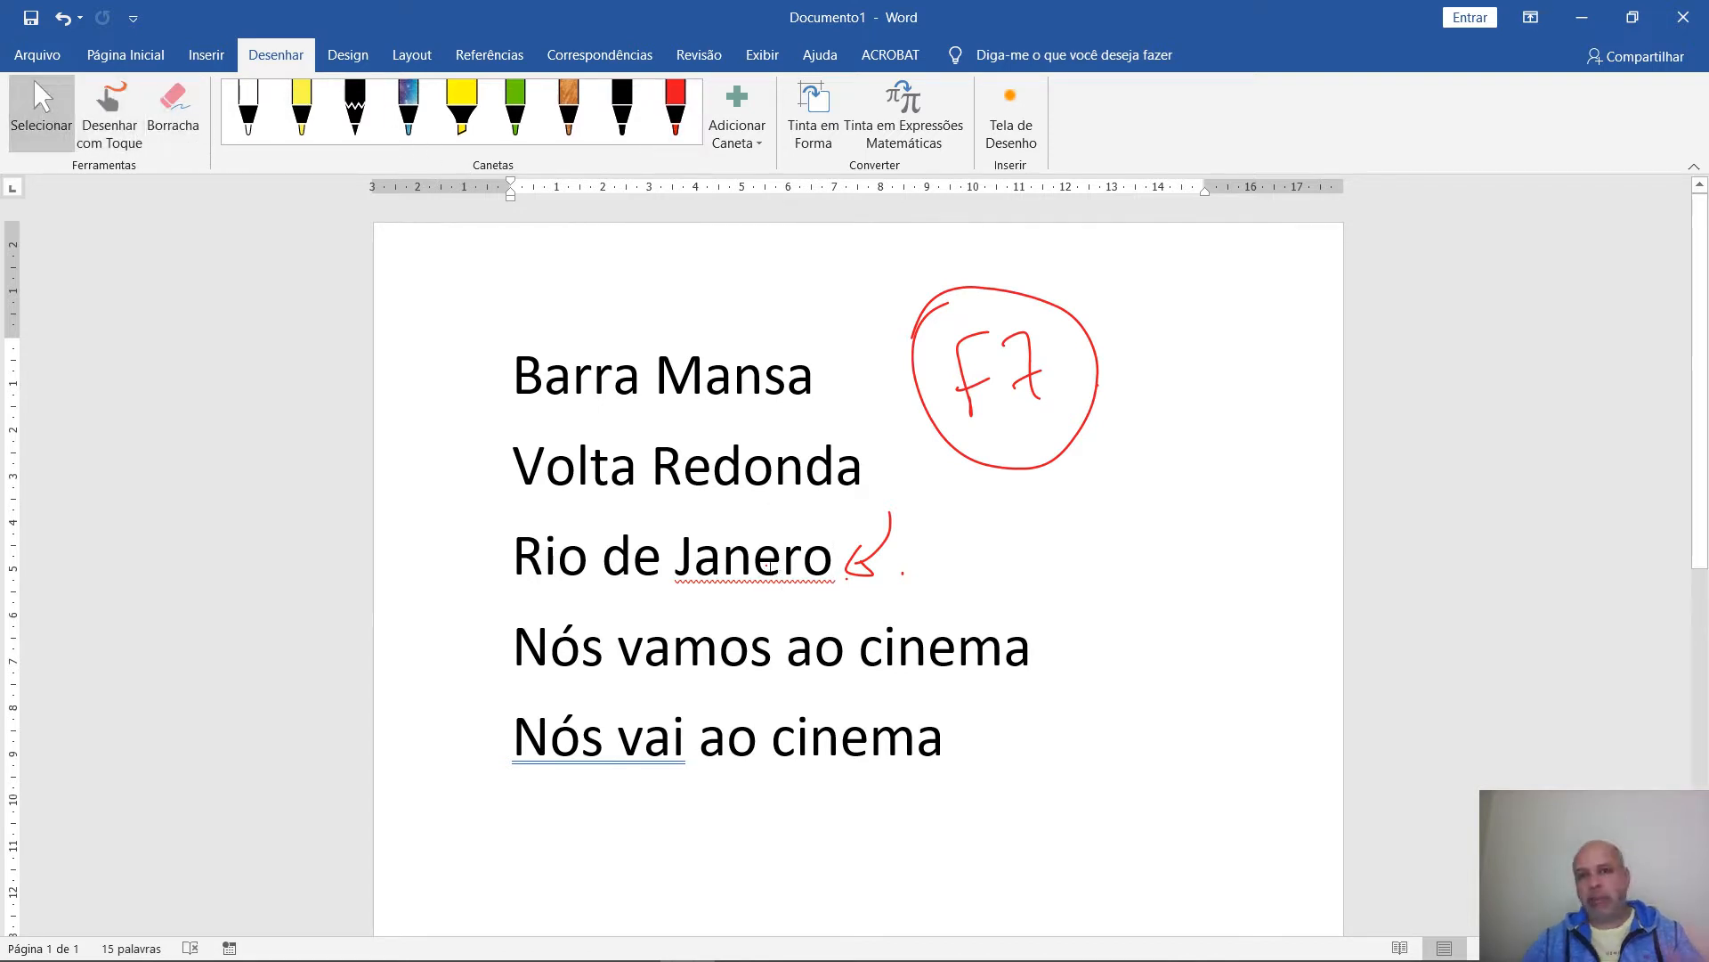
key(Left)
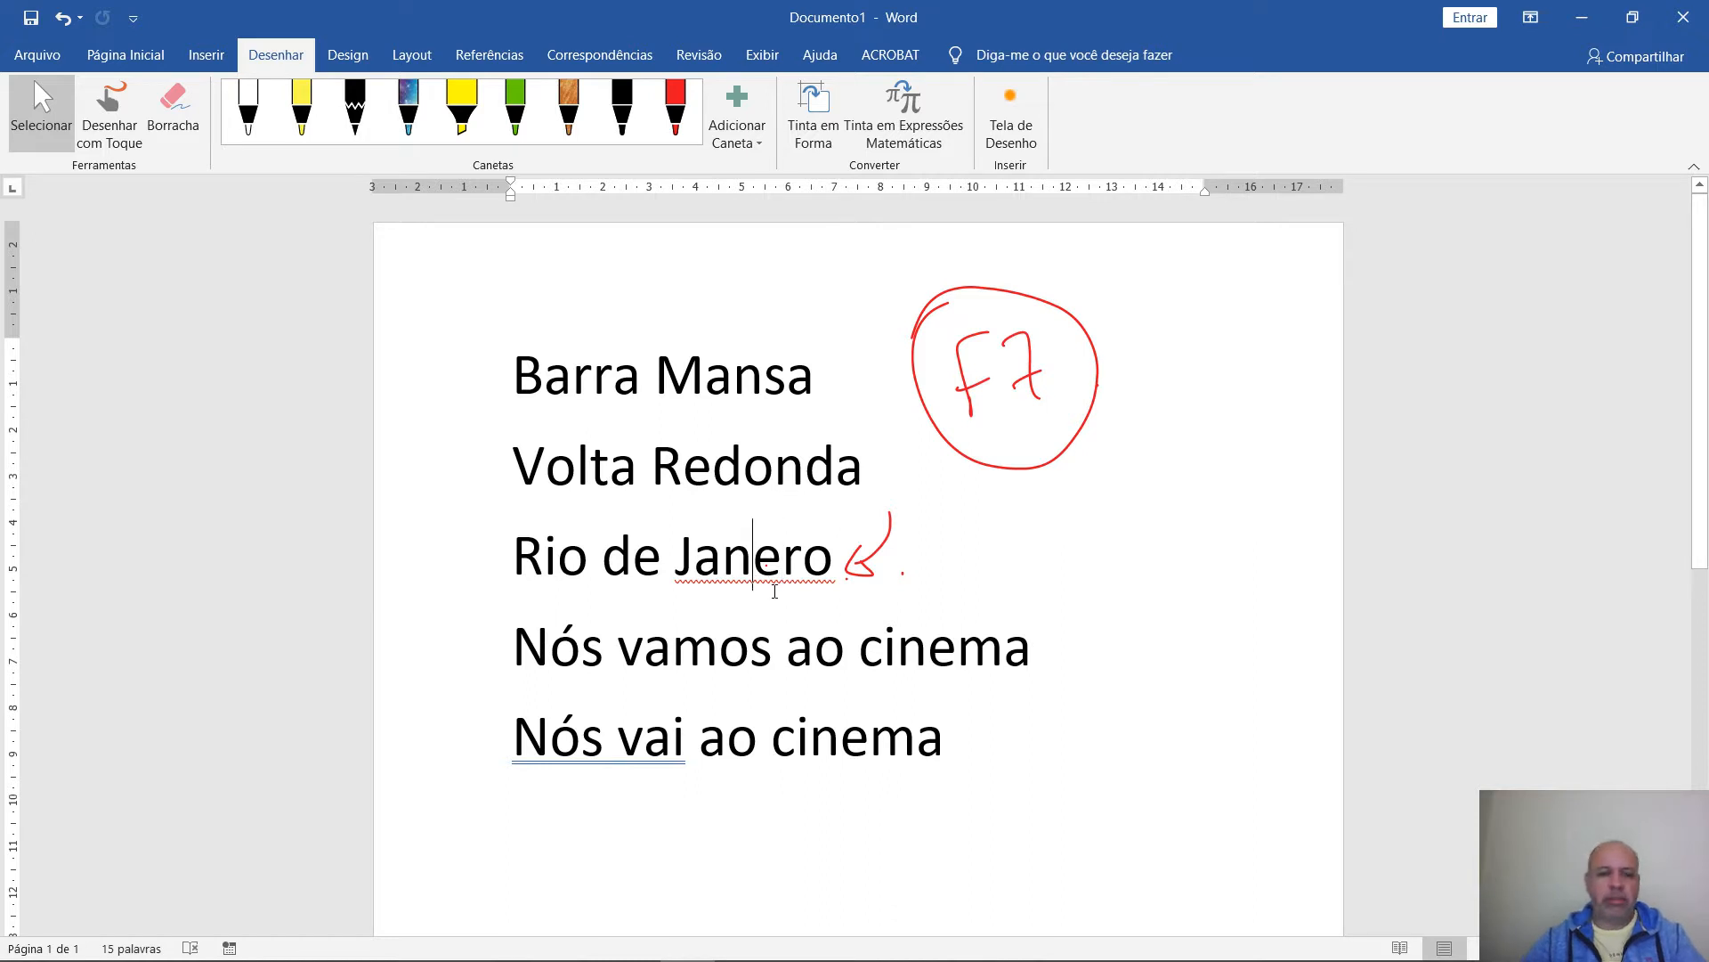
key(Right)
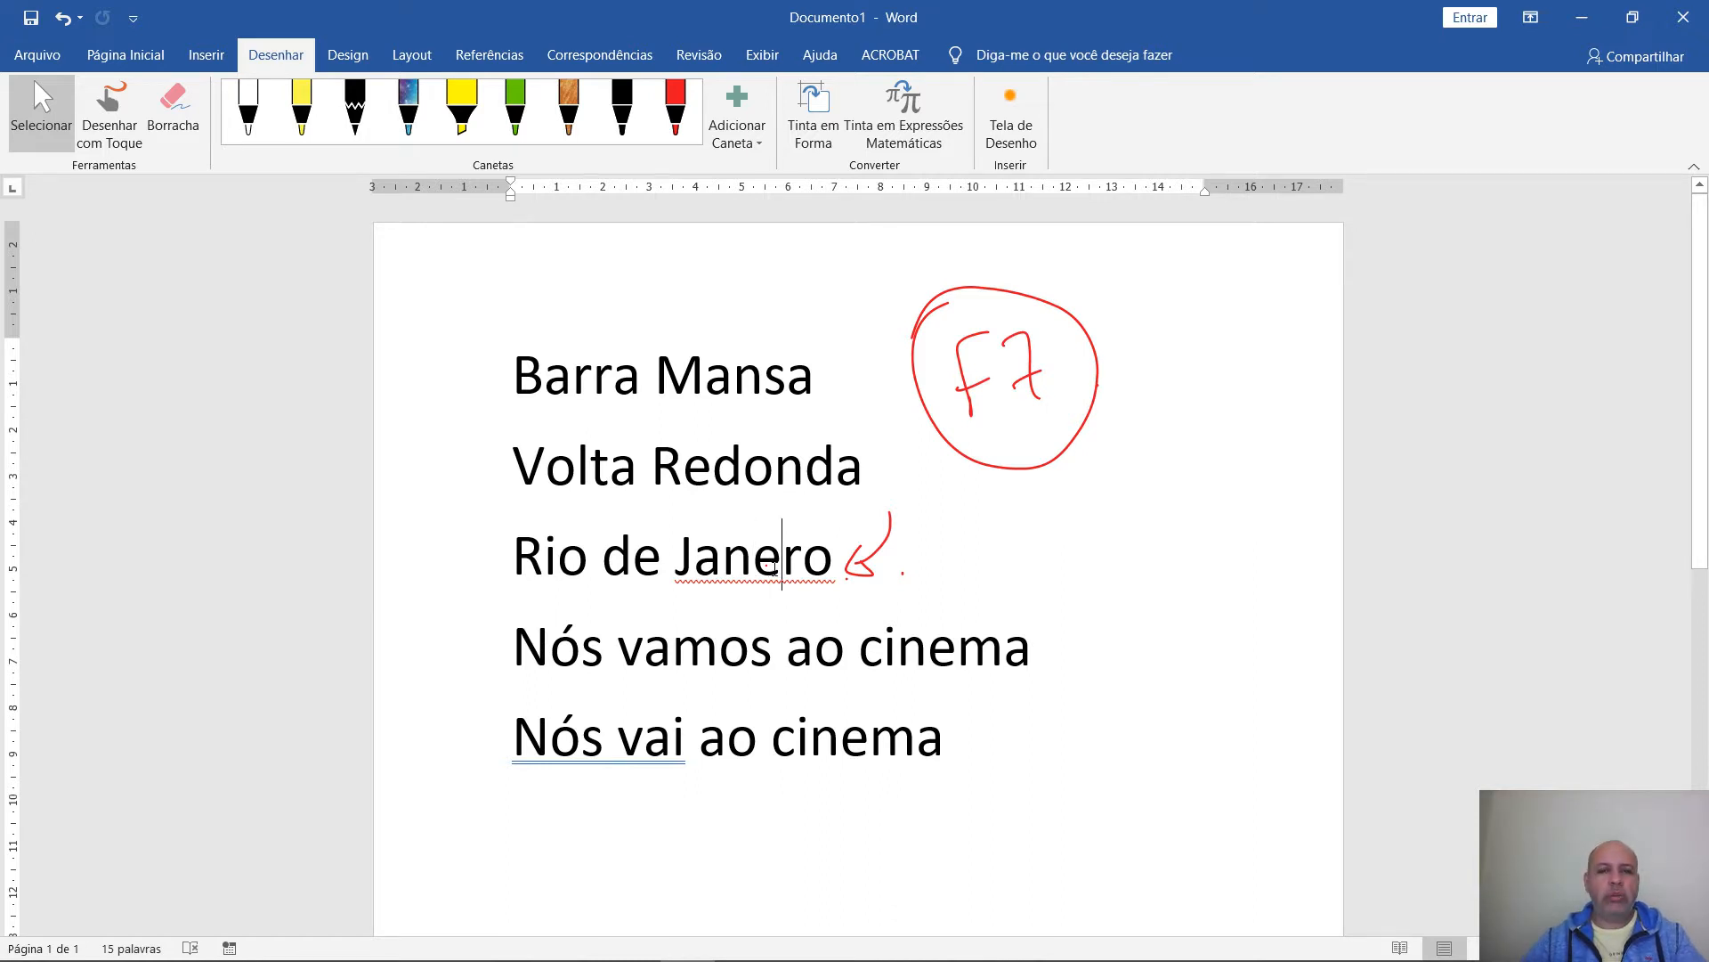
key(shift+F10)
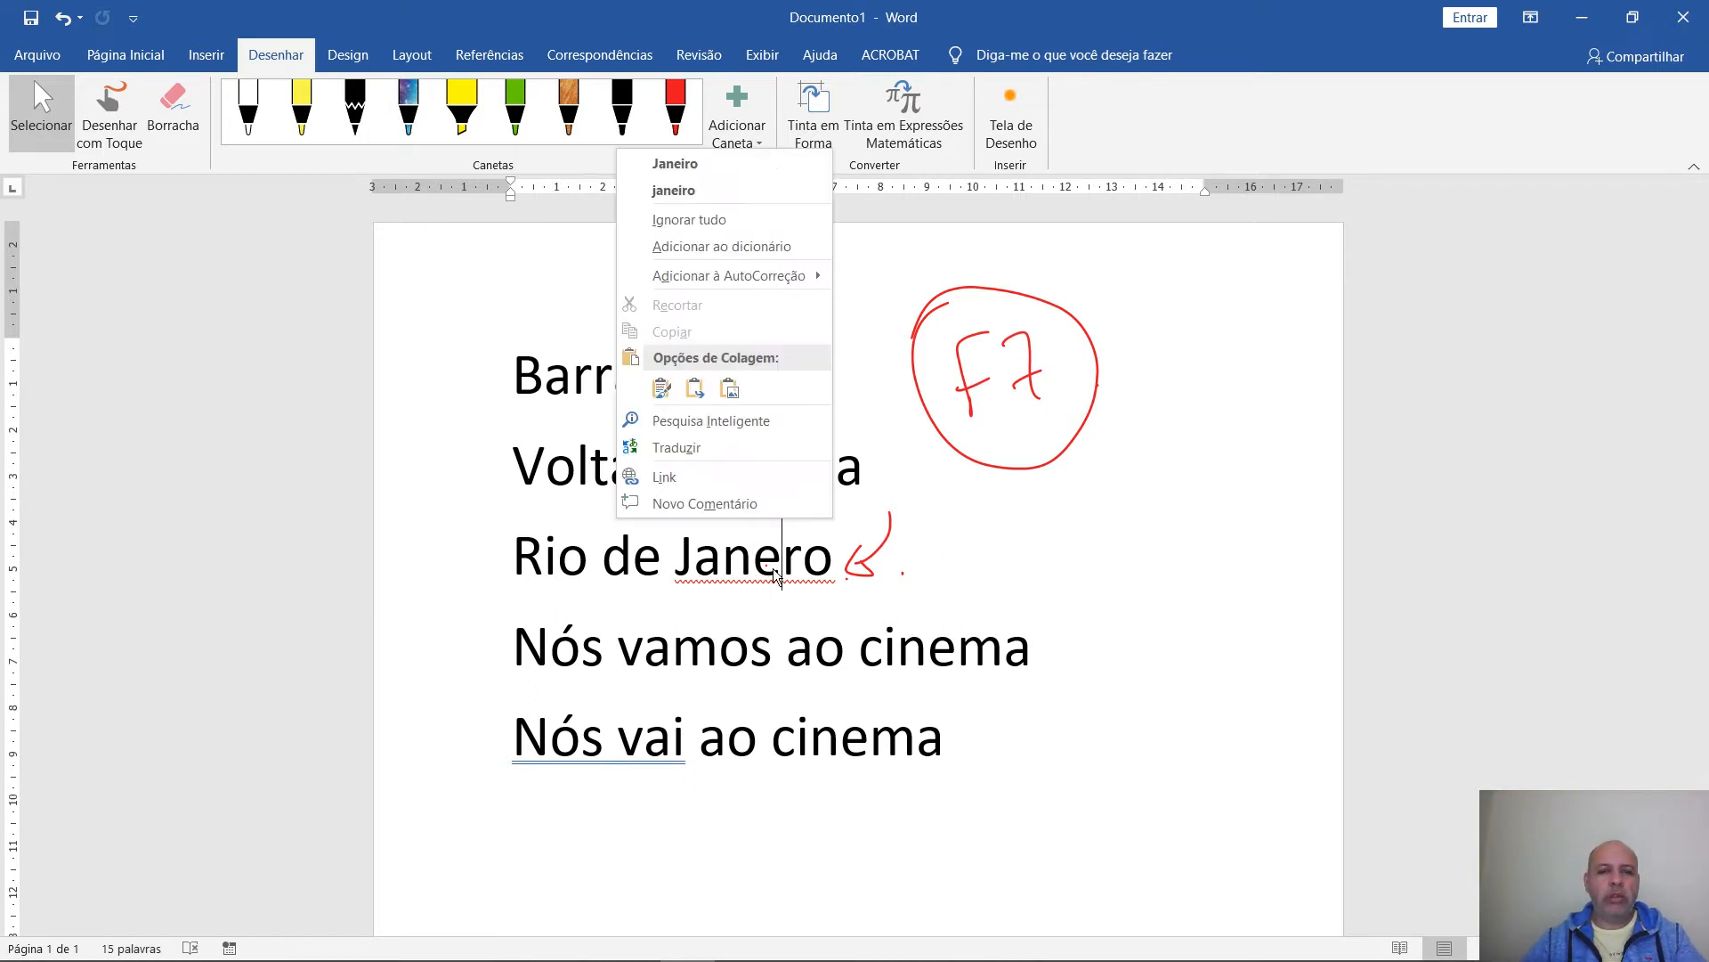
click(703, 189)
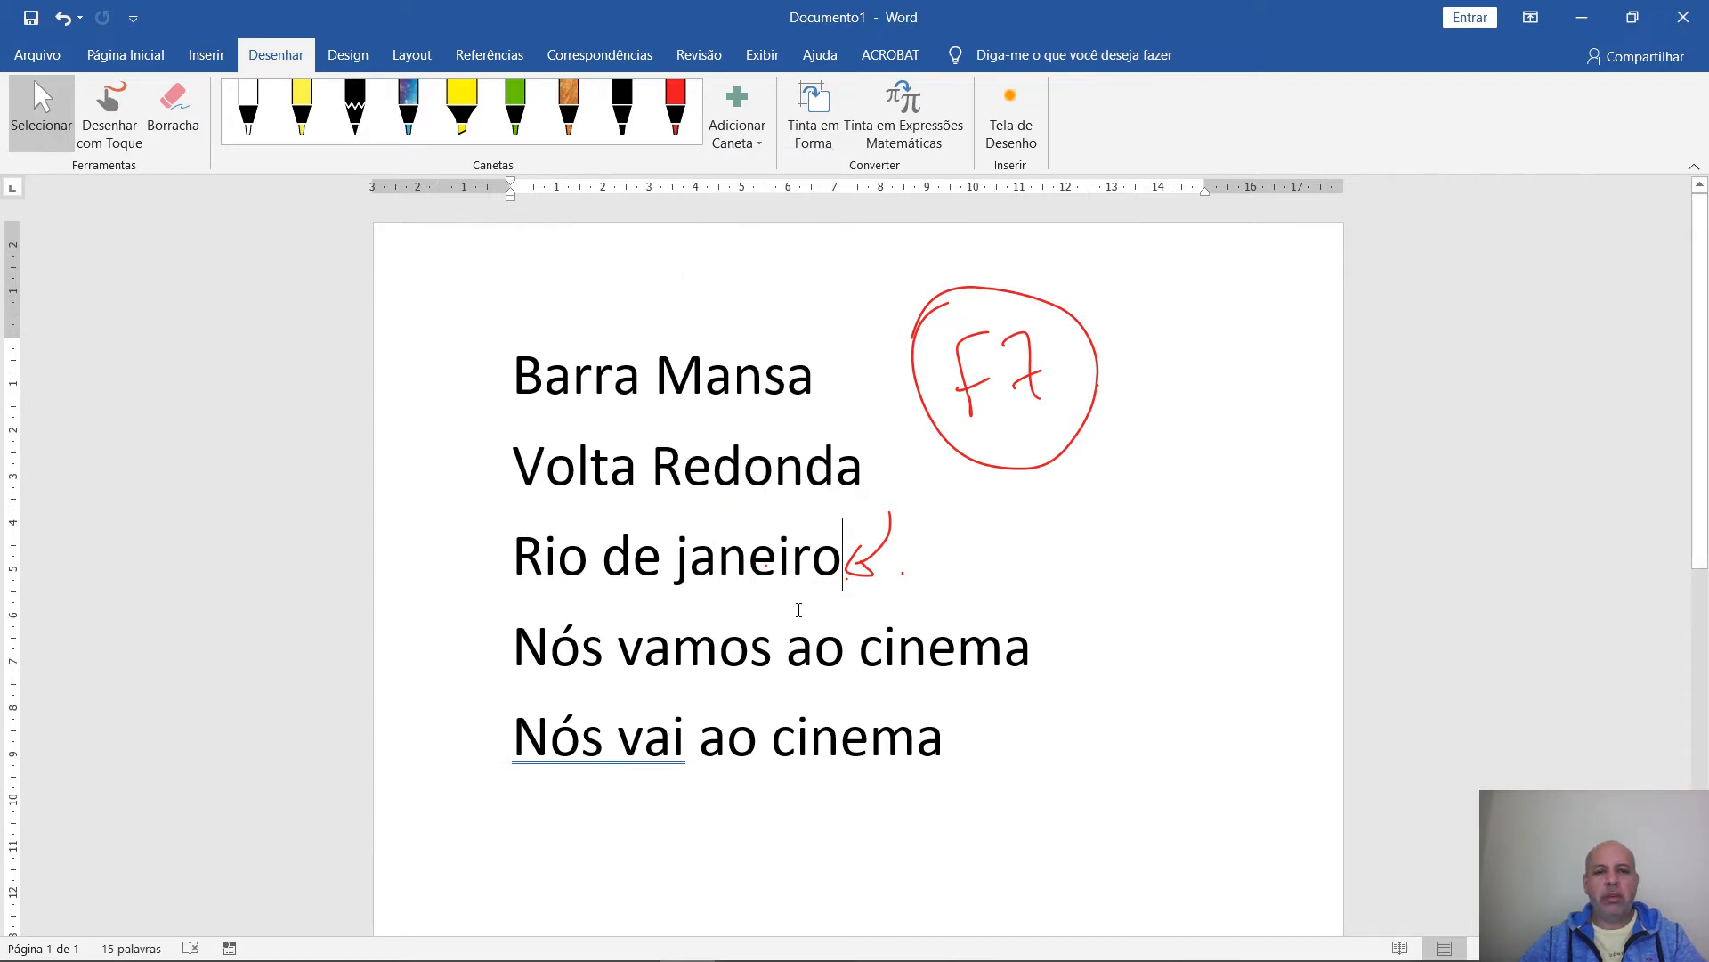
Undo the lowercase replacement and correct "Janero" to the suggested spelling "Janeiro"
key(ctrl+z)
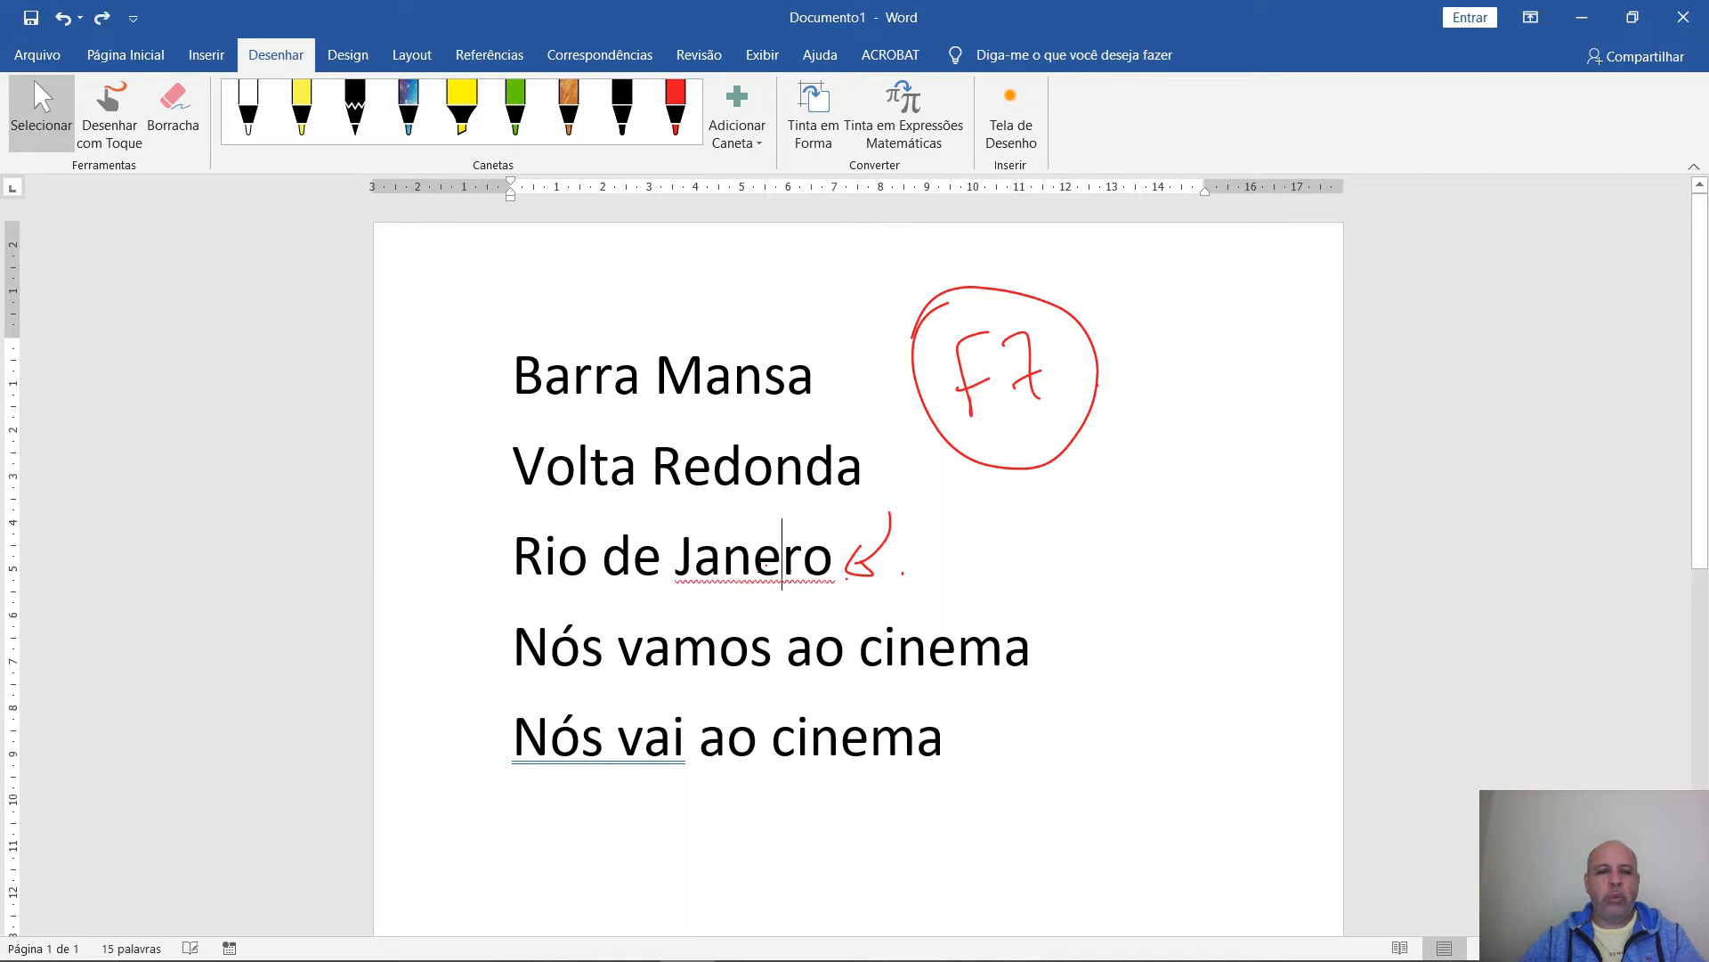
right_click(750, 567)
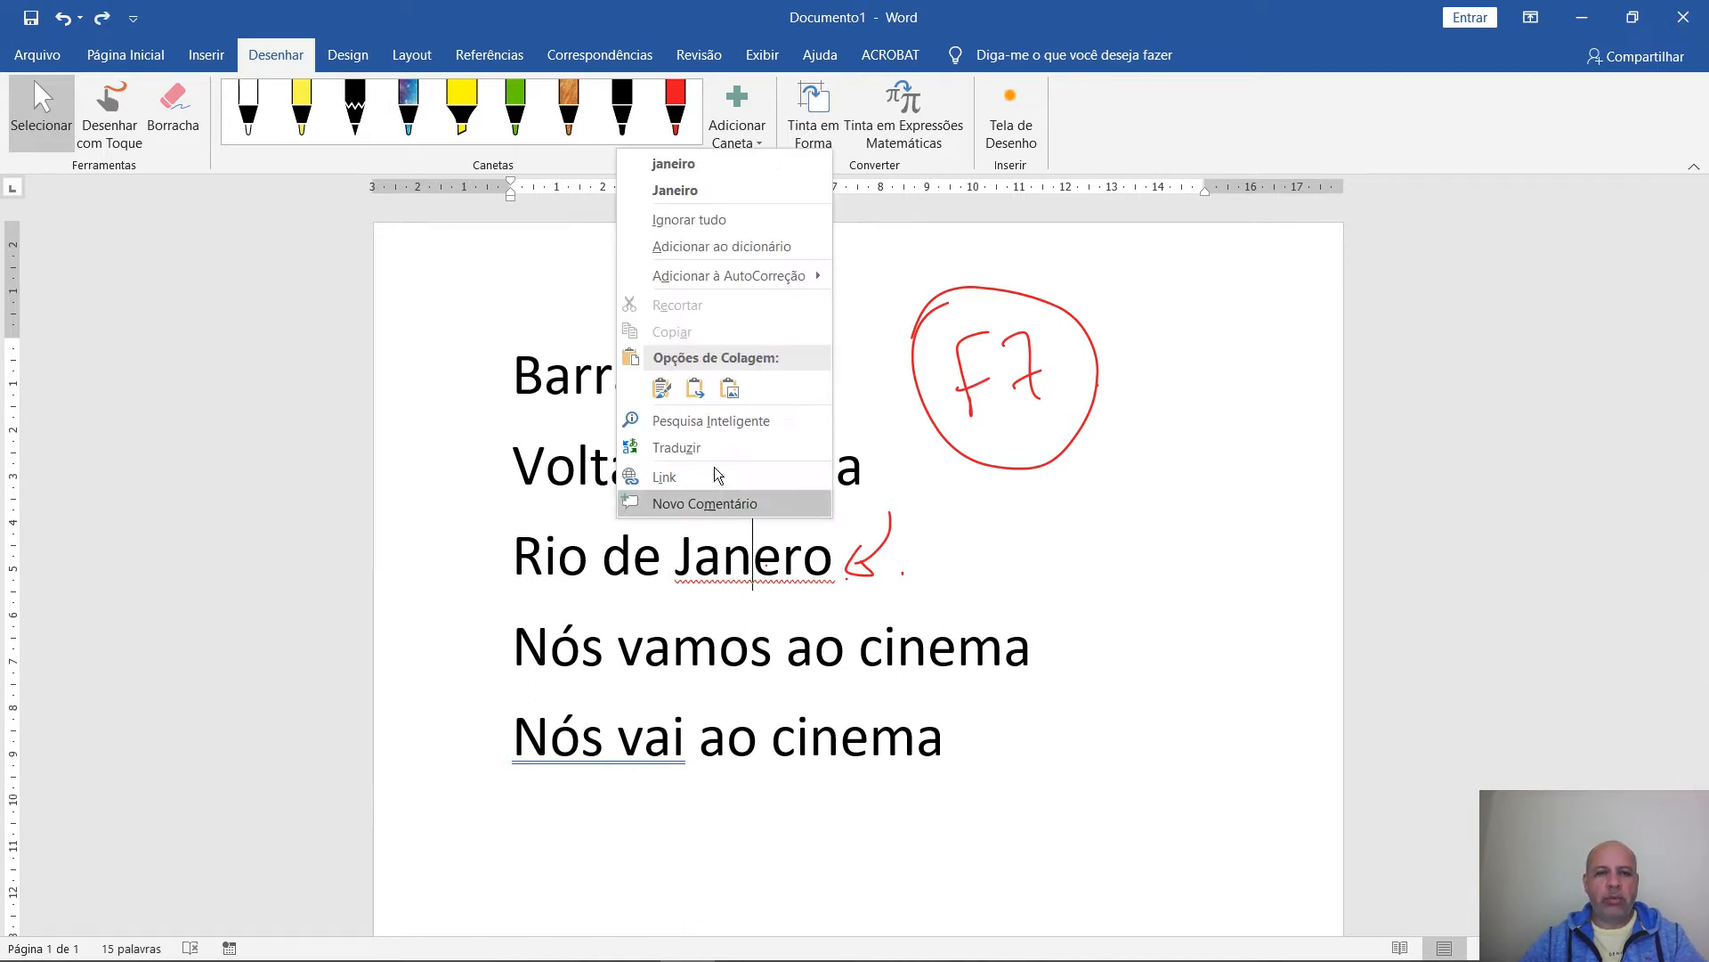
click(707, 190)
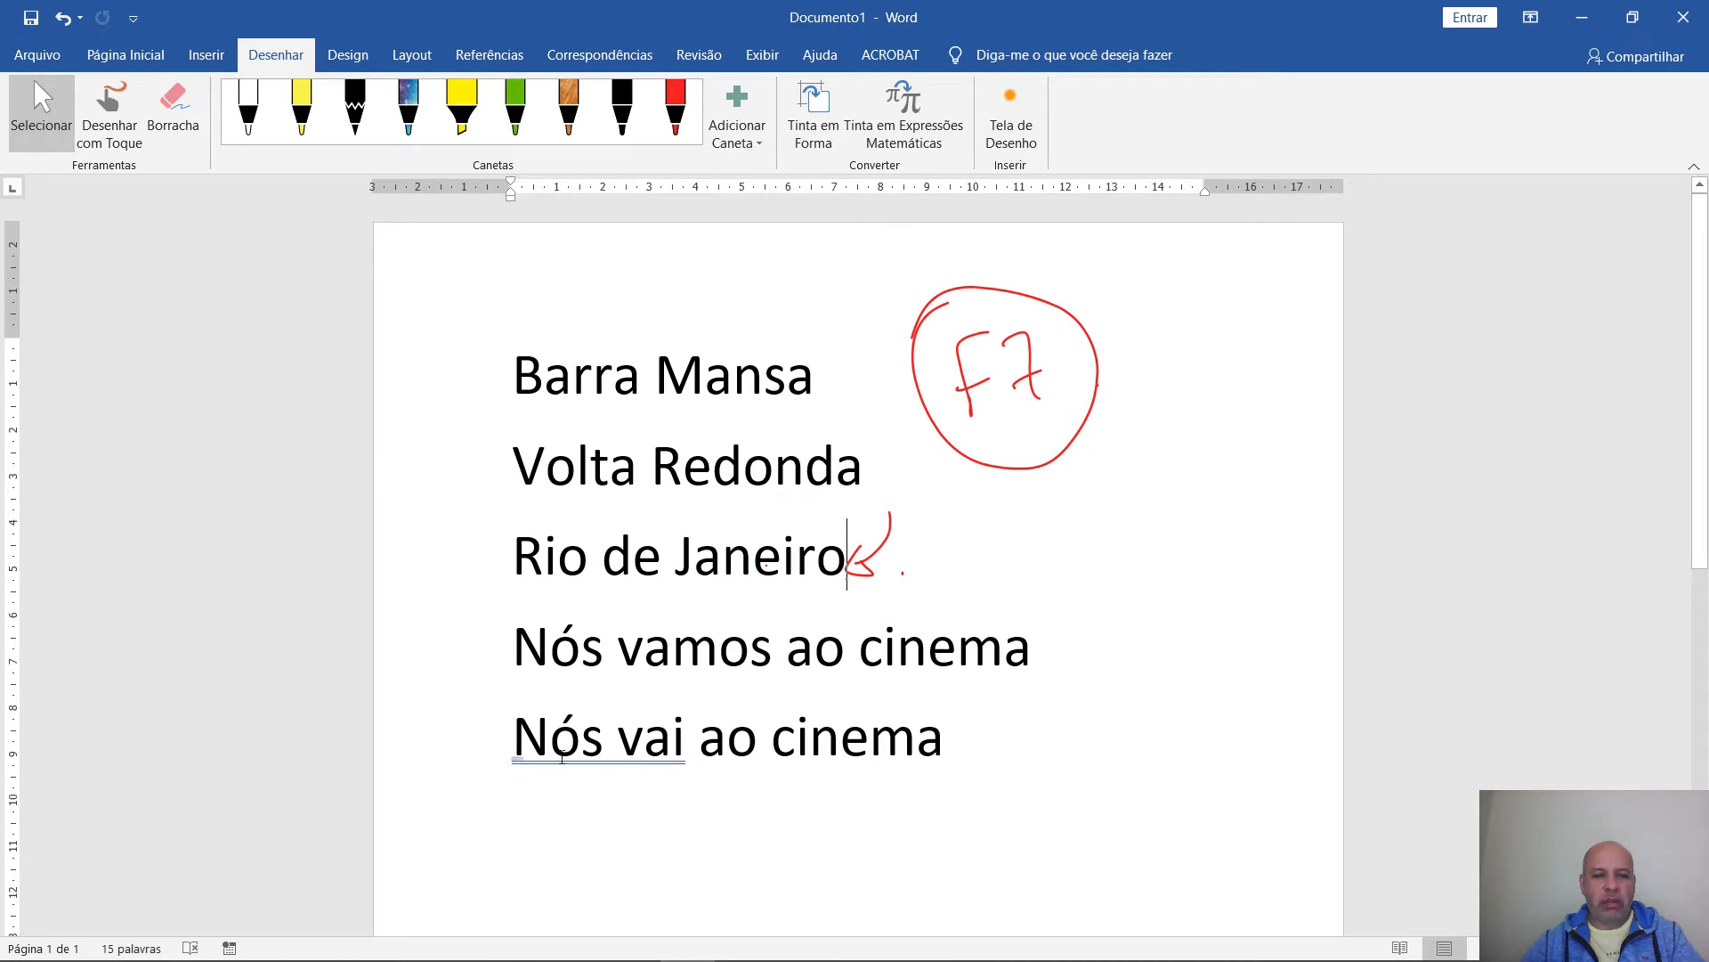
Run the grammar check on the "Nós vai ao cinema" line to view its suggestion, then close the text review without applying it
click(590, 756)
click(669, 753)
click(621, 757)
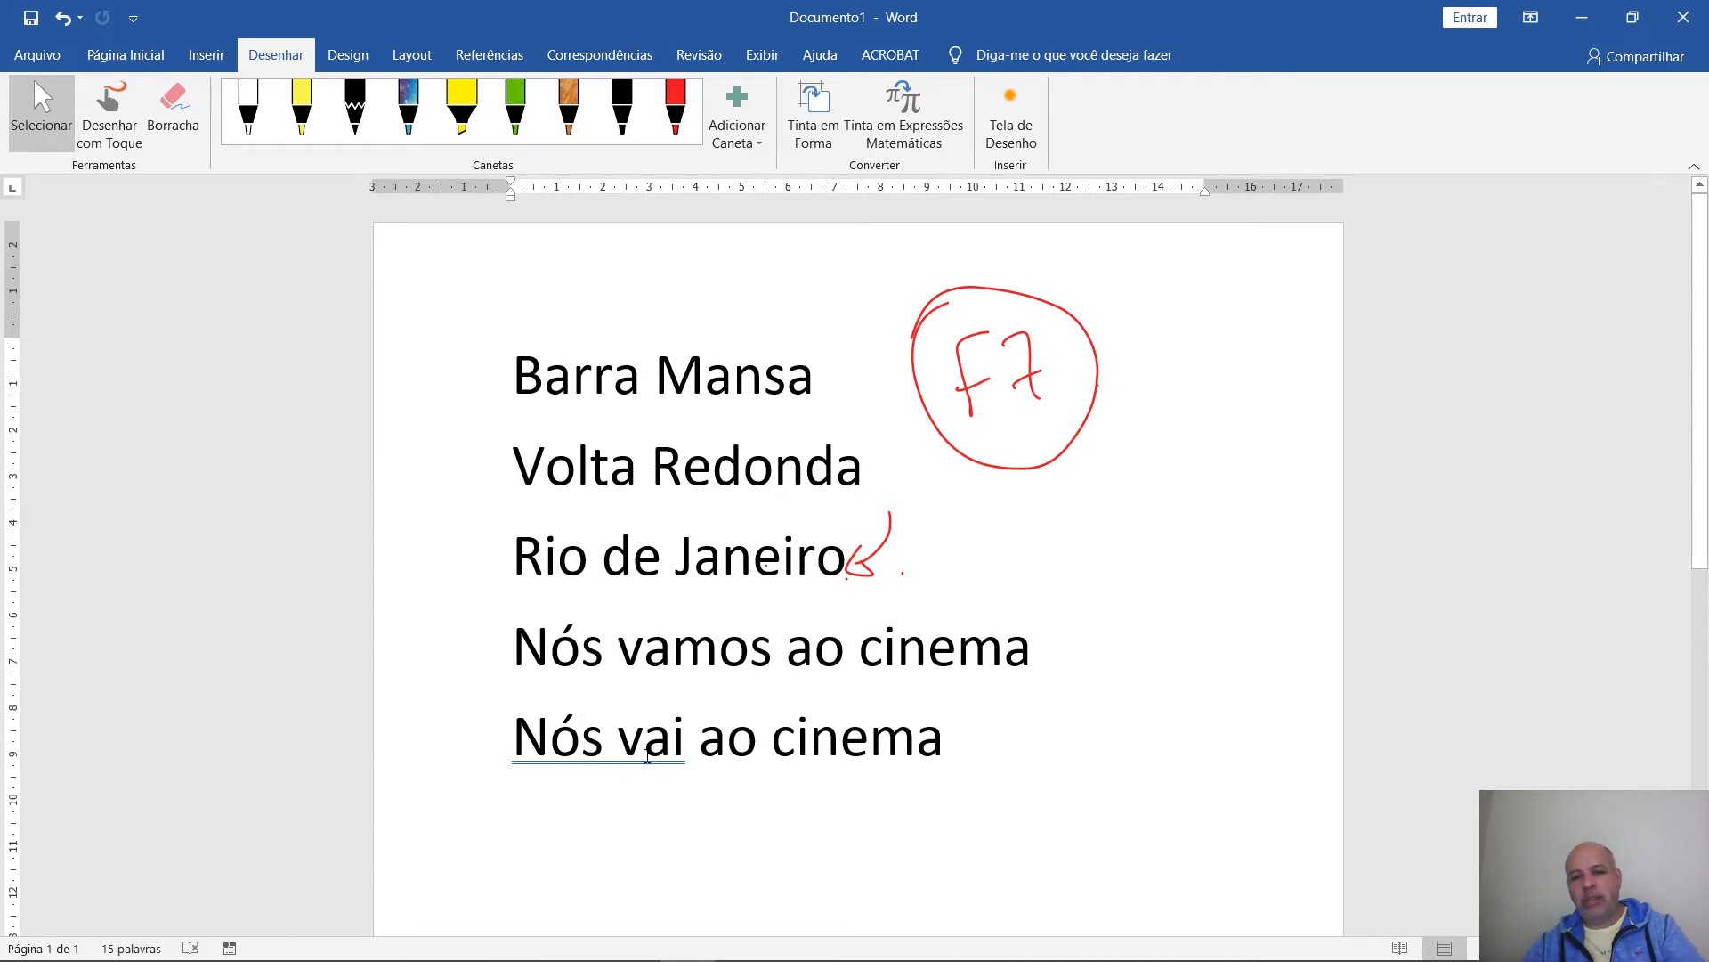
key(F7)
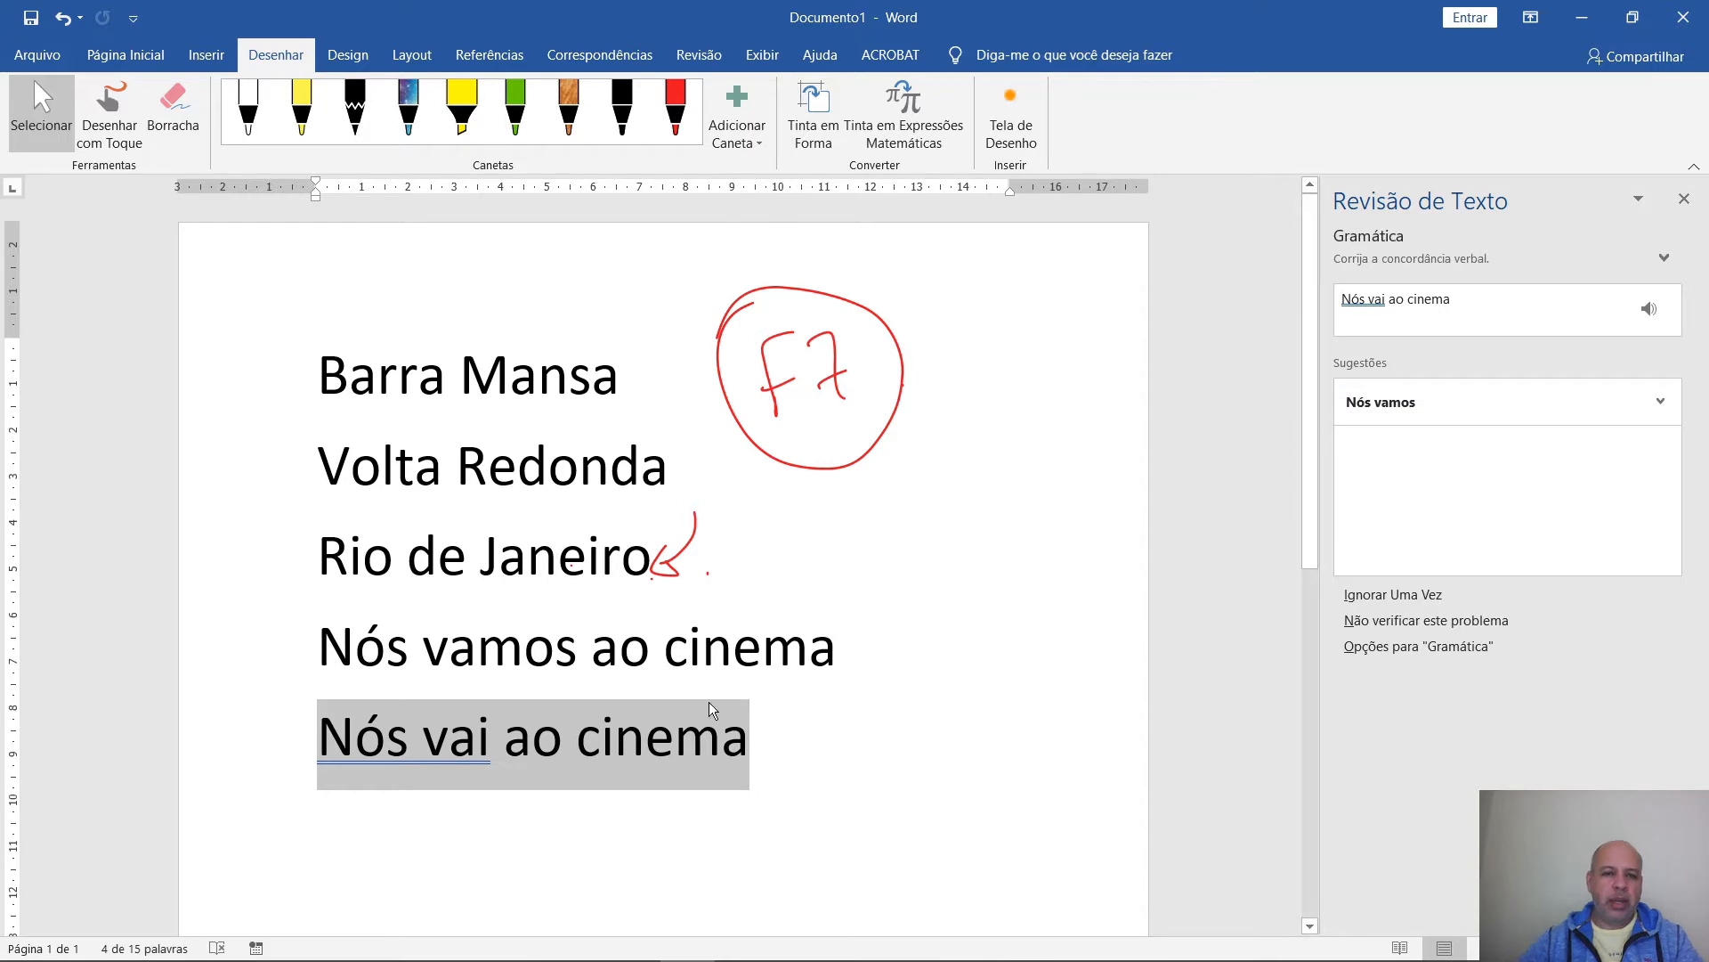
click(474, 761)
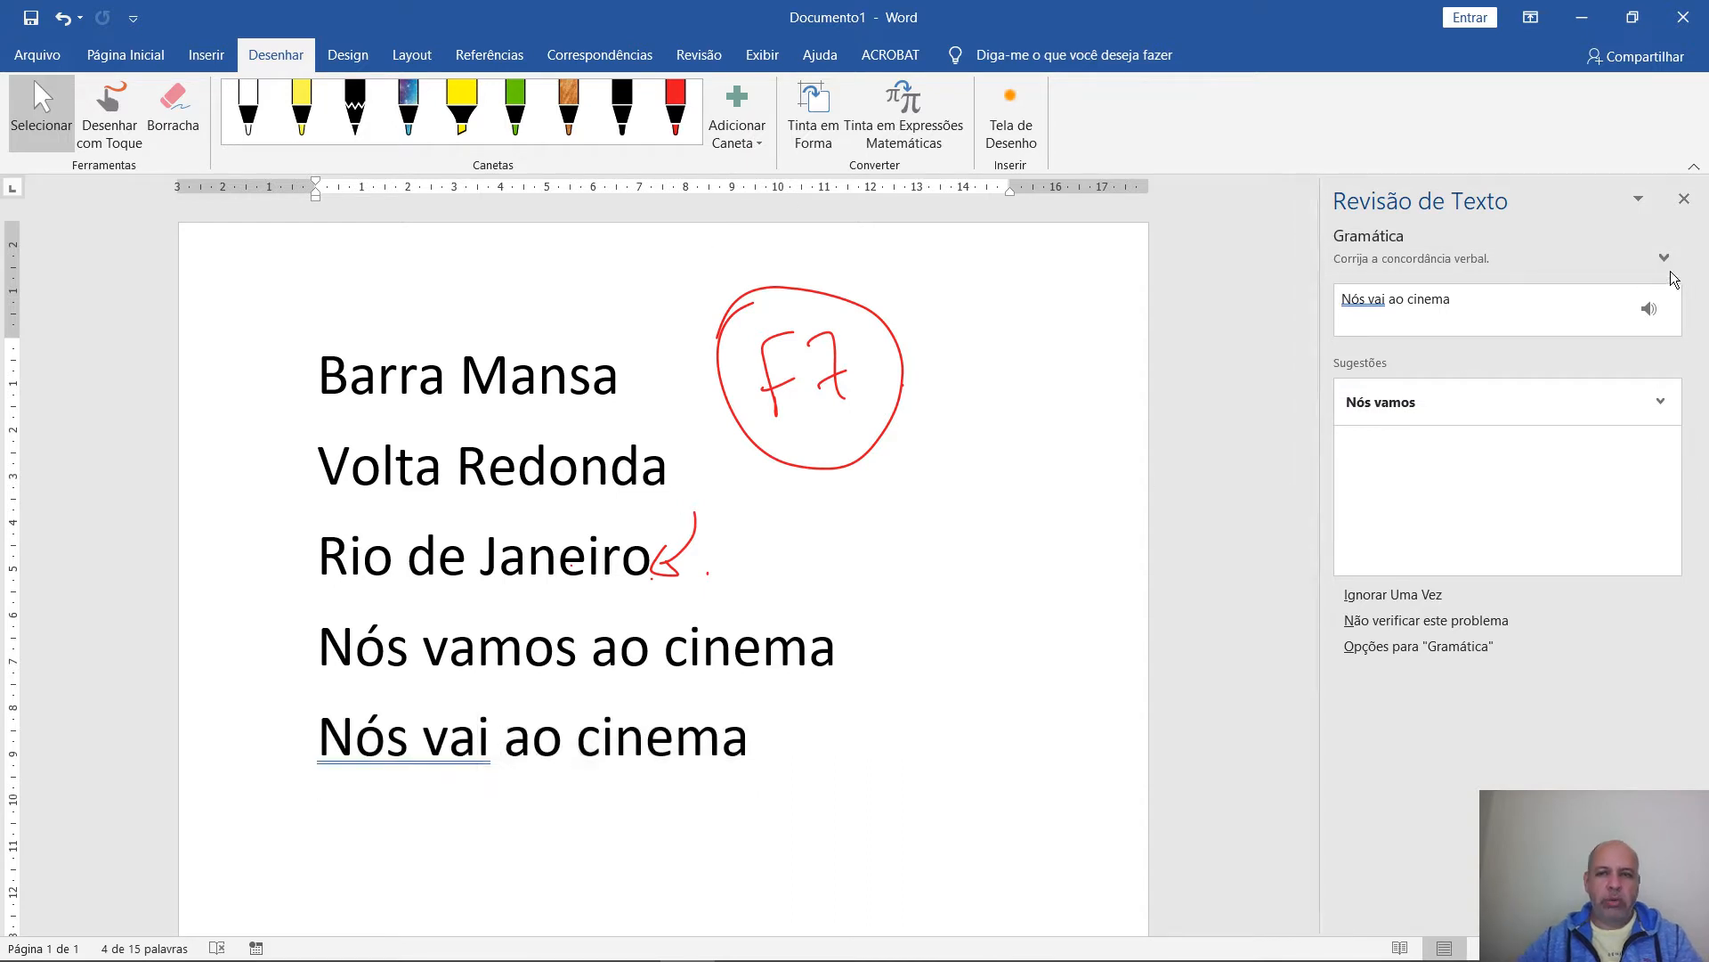
click(1684, 197)
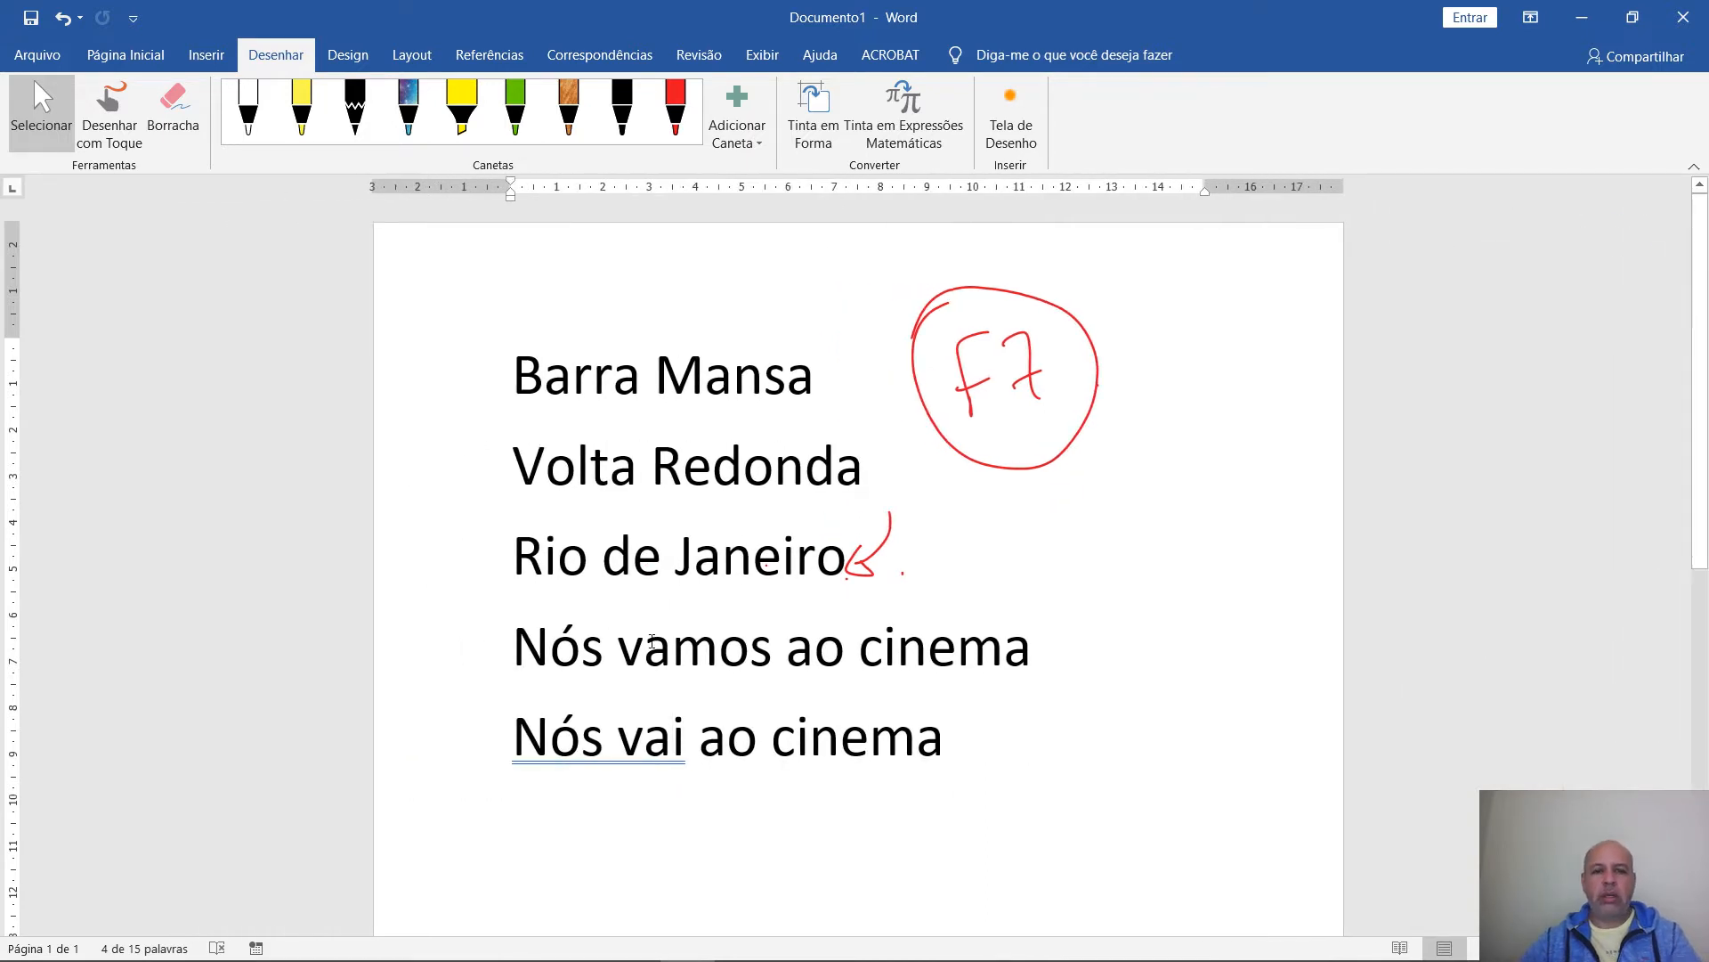
Correct "Nós vai" in the last line to the suggested "Nós vamos"
click(618, 751)
right_click(599, 769)
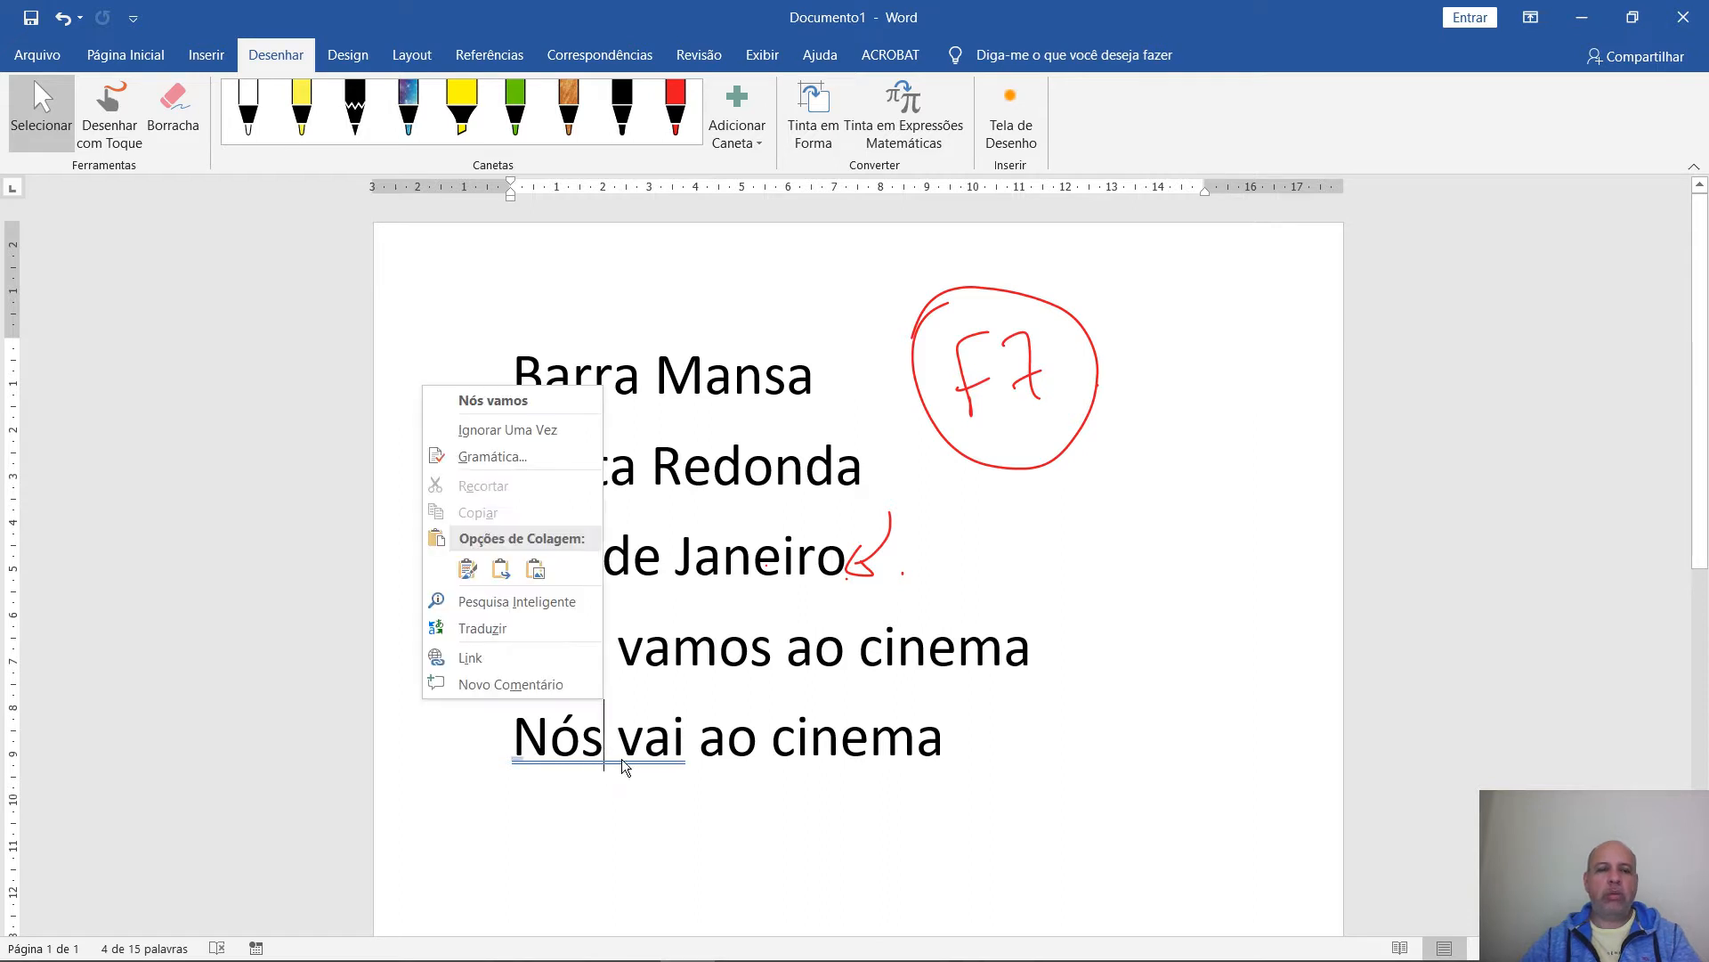
click(511, 403)
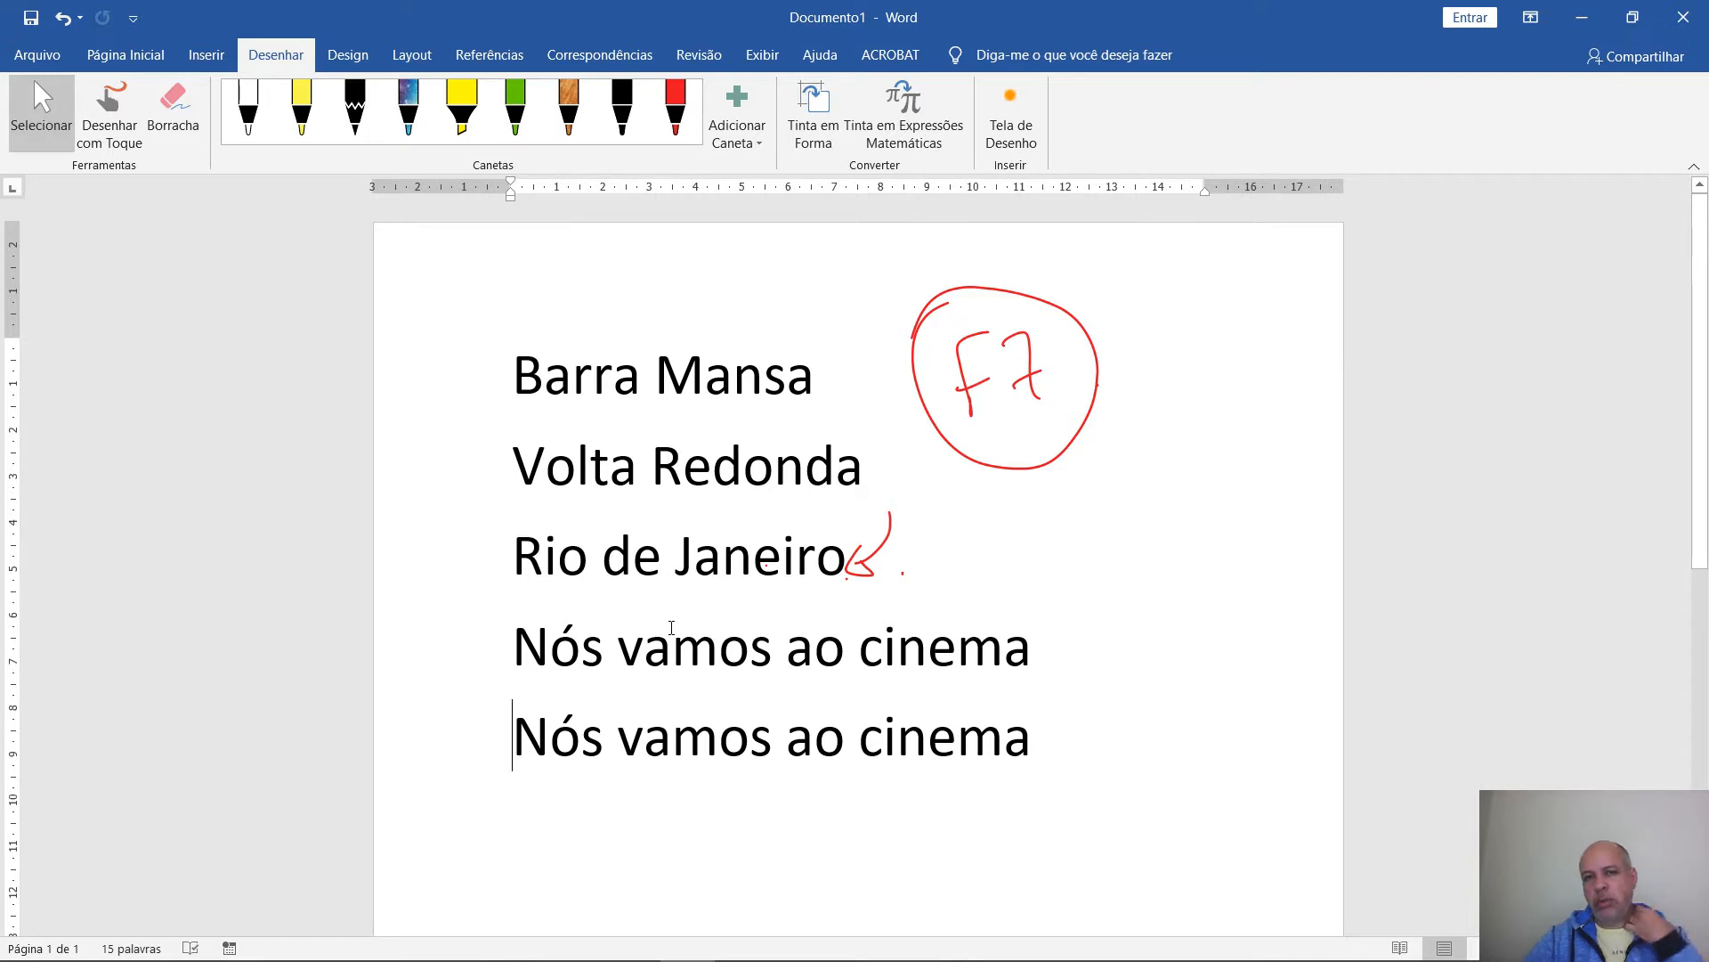
Draw a wavy red line under "Redonda" with the red pen
click(675, 111)
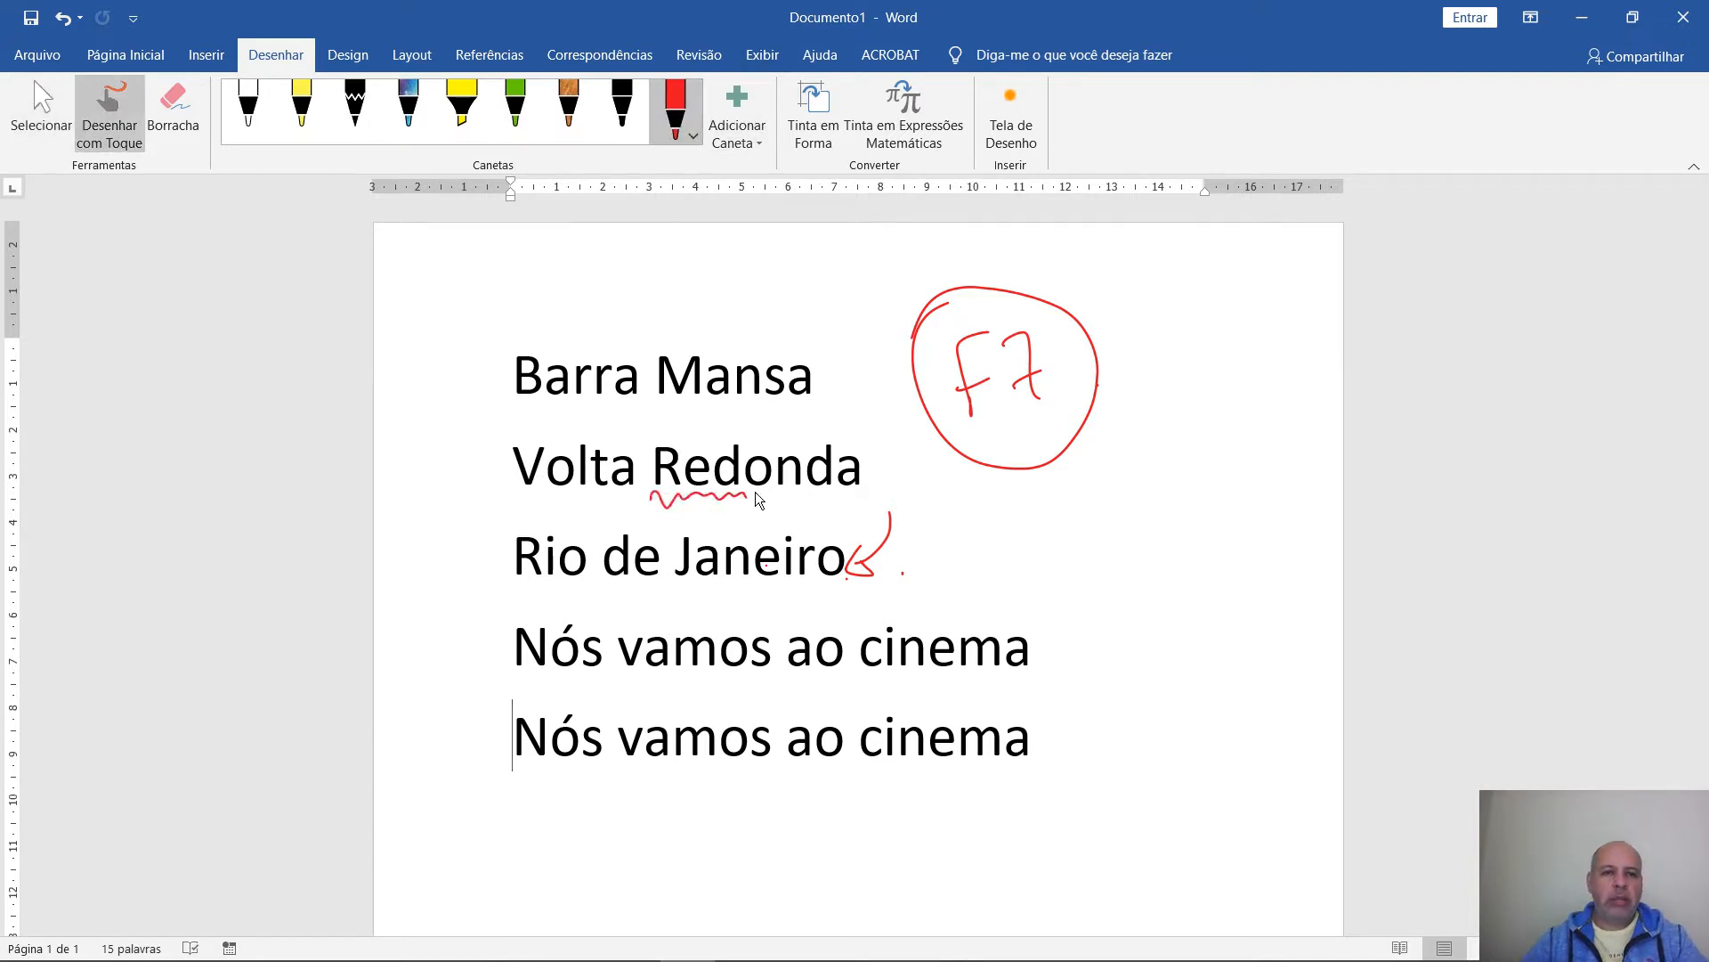
drag(845, 499, 860, 493)
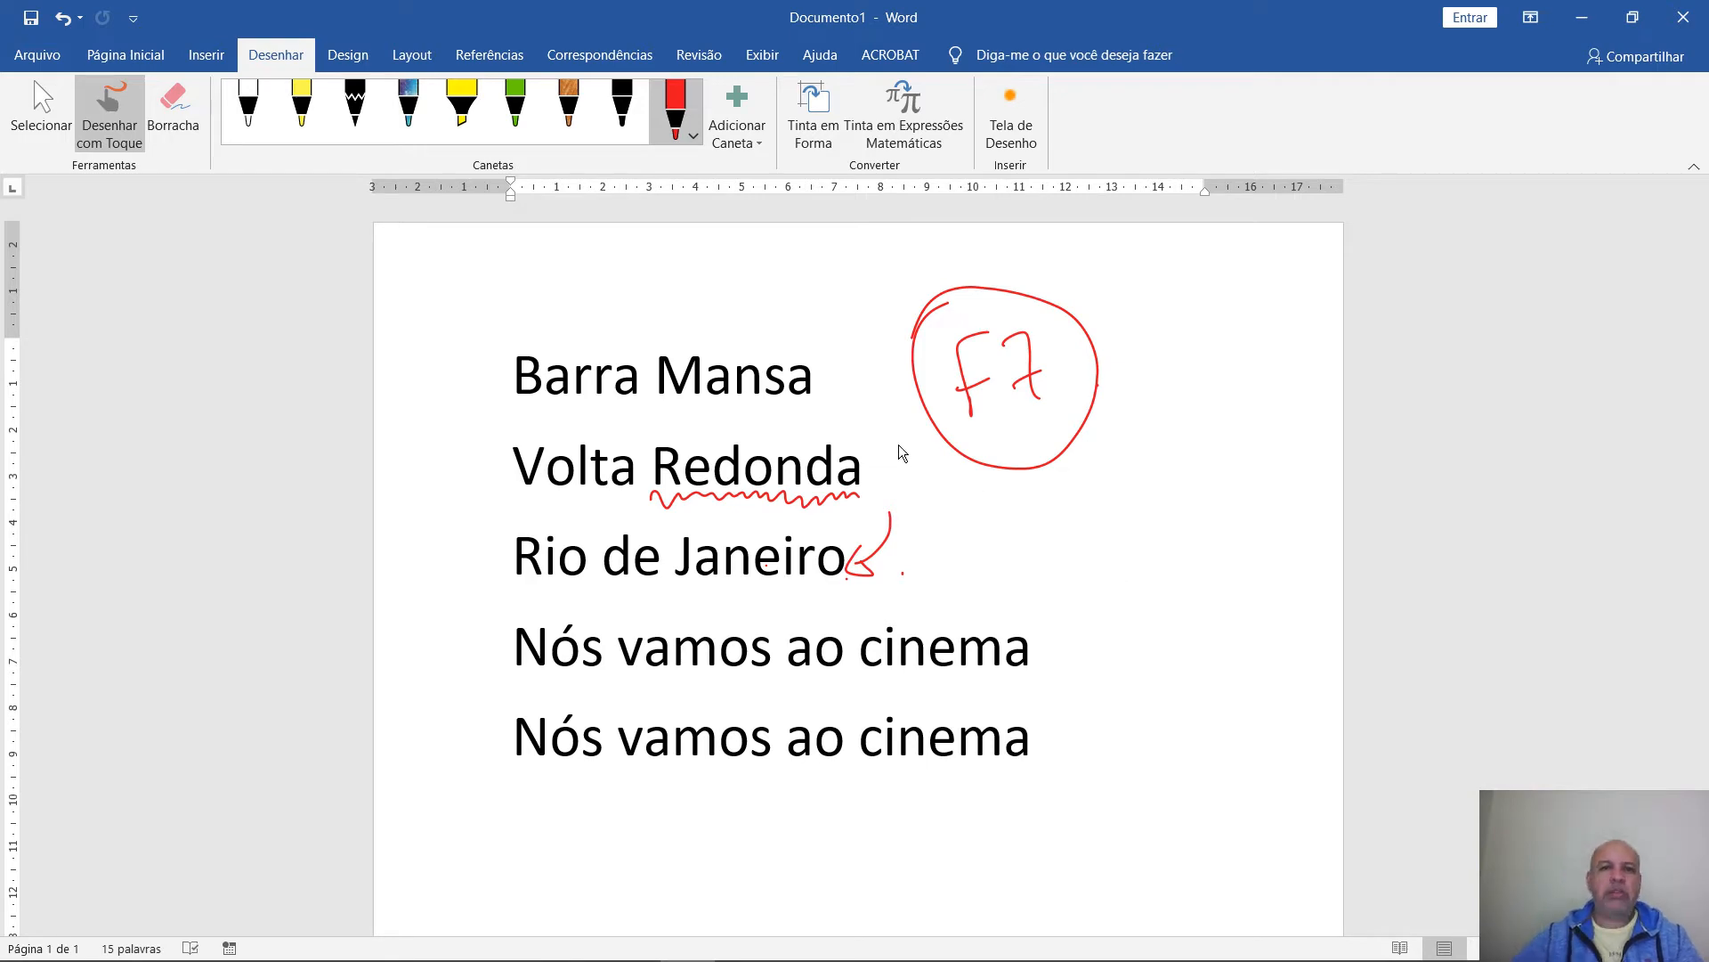
double_click(821, 16)
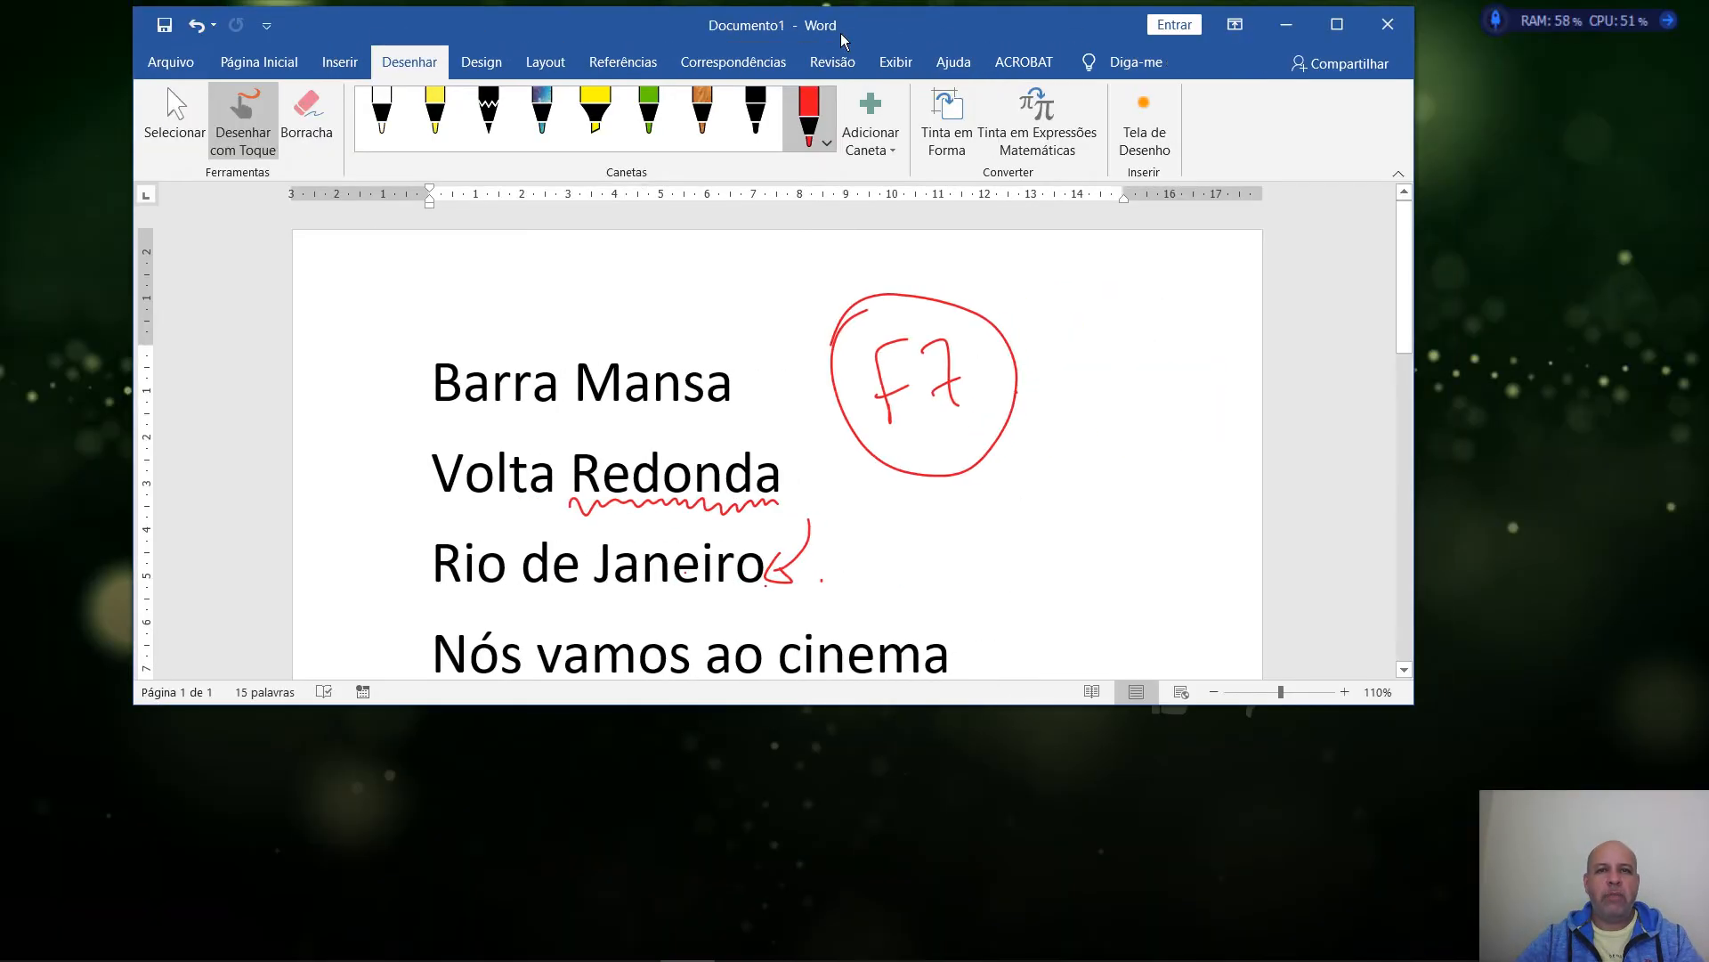
double_click(874, 24)
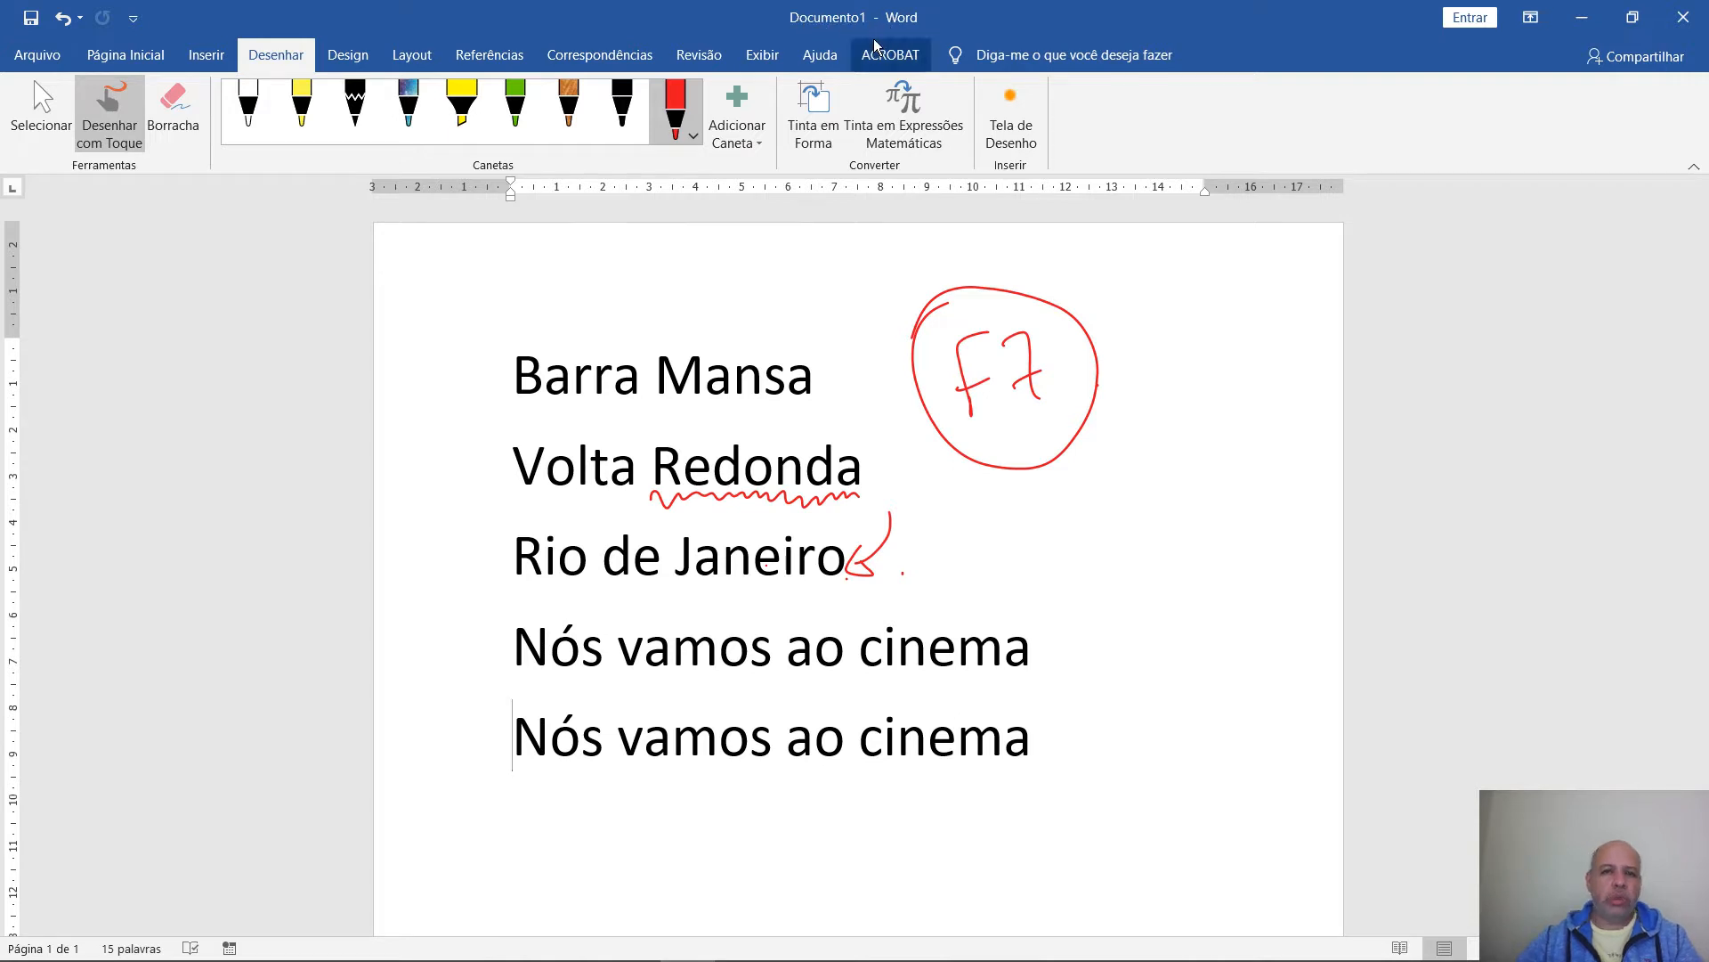
Draw a small red "C" beside the "Rio de Janeiro" line and large red curly braces on both sides of the five lines
drag(1112, 549, 1113, 574)
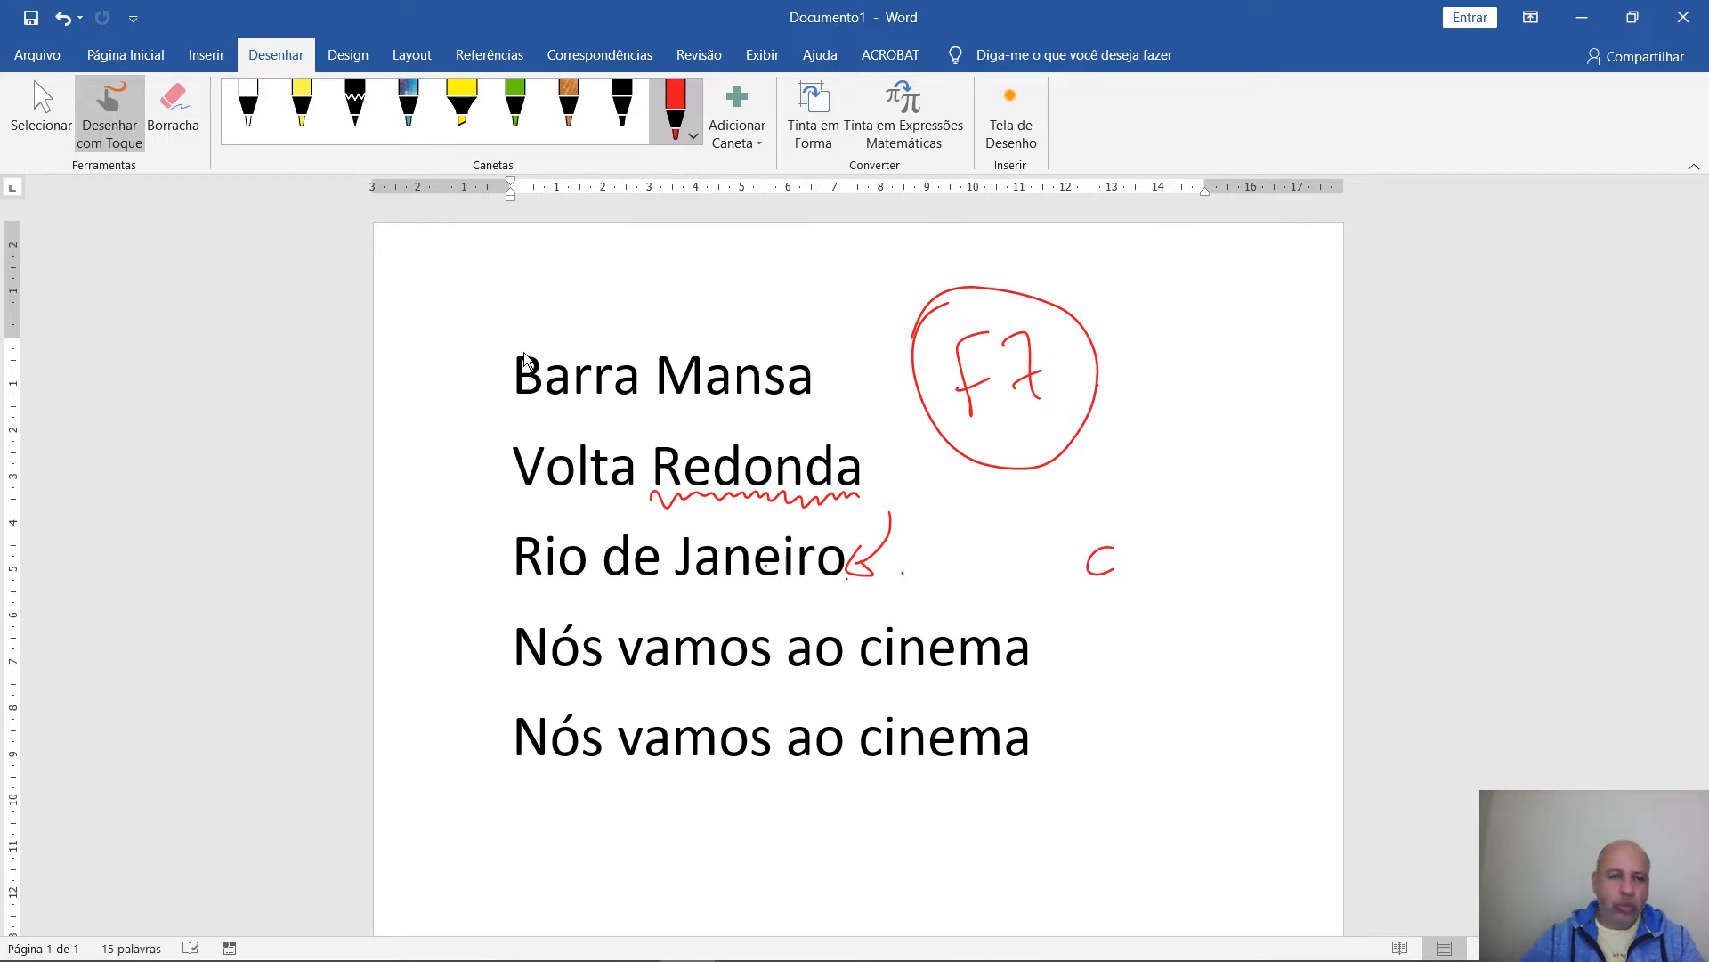
mouse_move(567, 322)
mouse_down()
mouse_move(451, 516)
mouse_move(534, 764)
mouse_up()
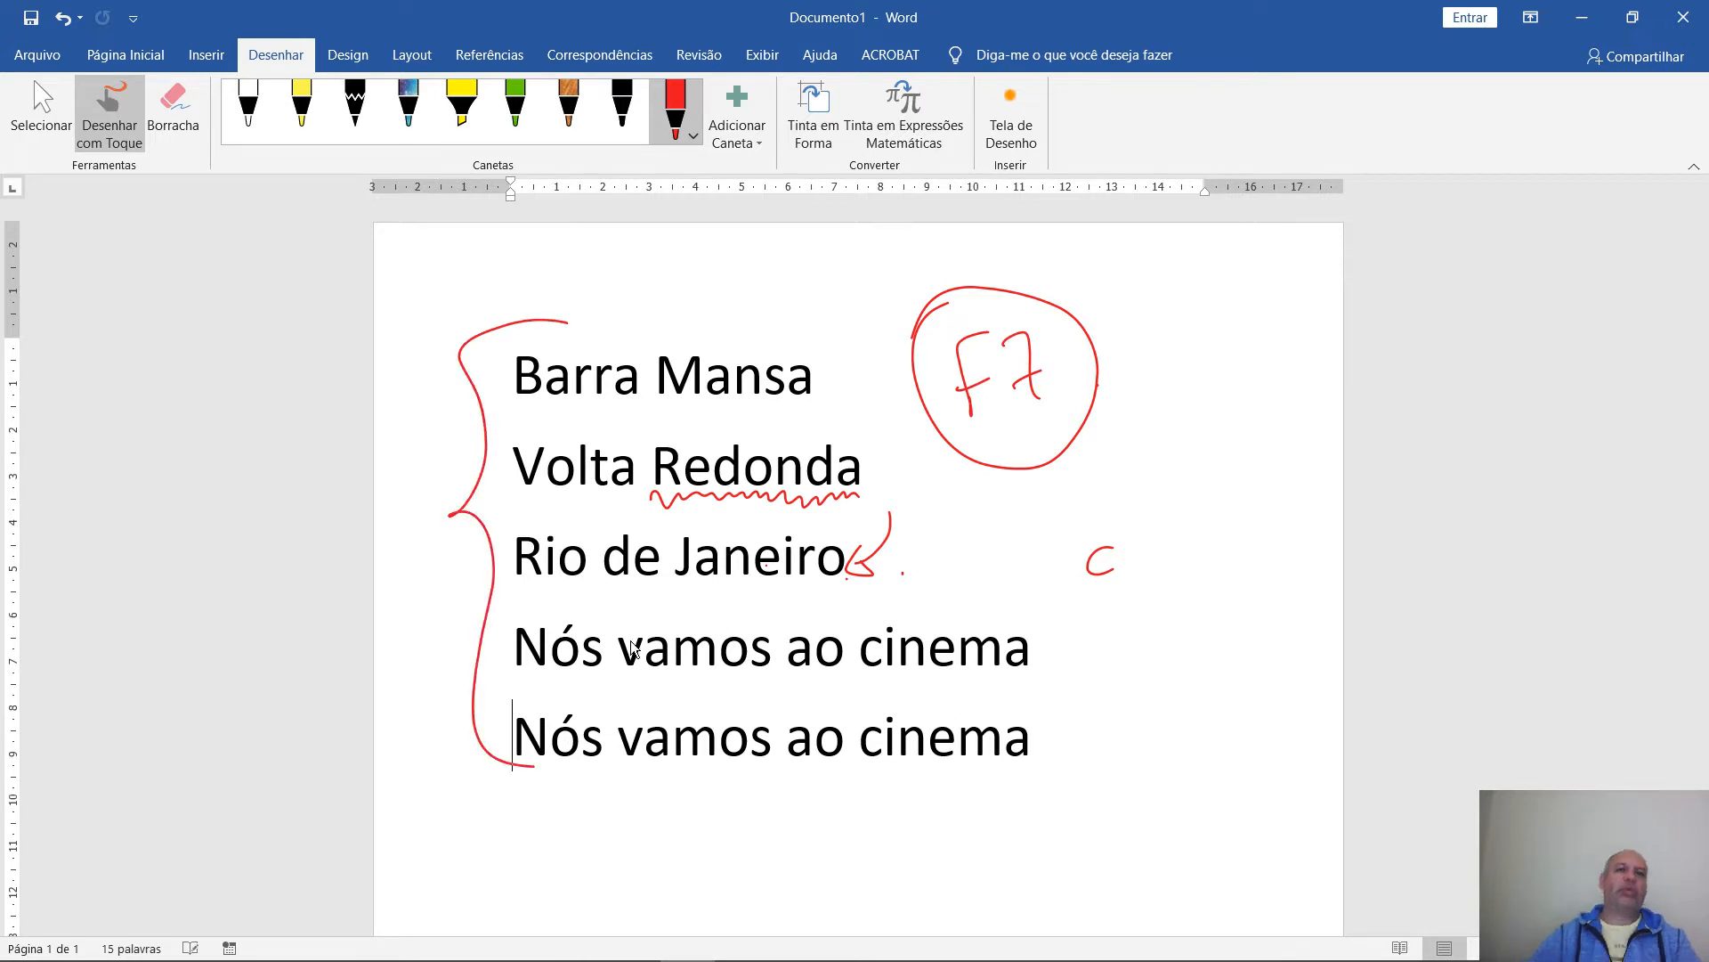
mouse_move(1106, 316)
mouse_down()
mouse_move(1145, 323)
mouse_move(1125, 758)
mouse_up()
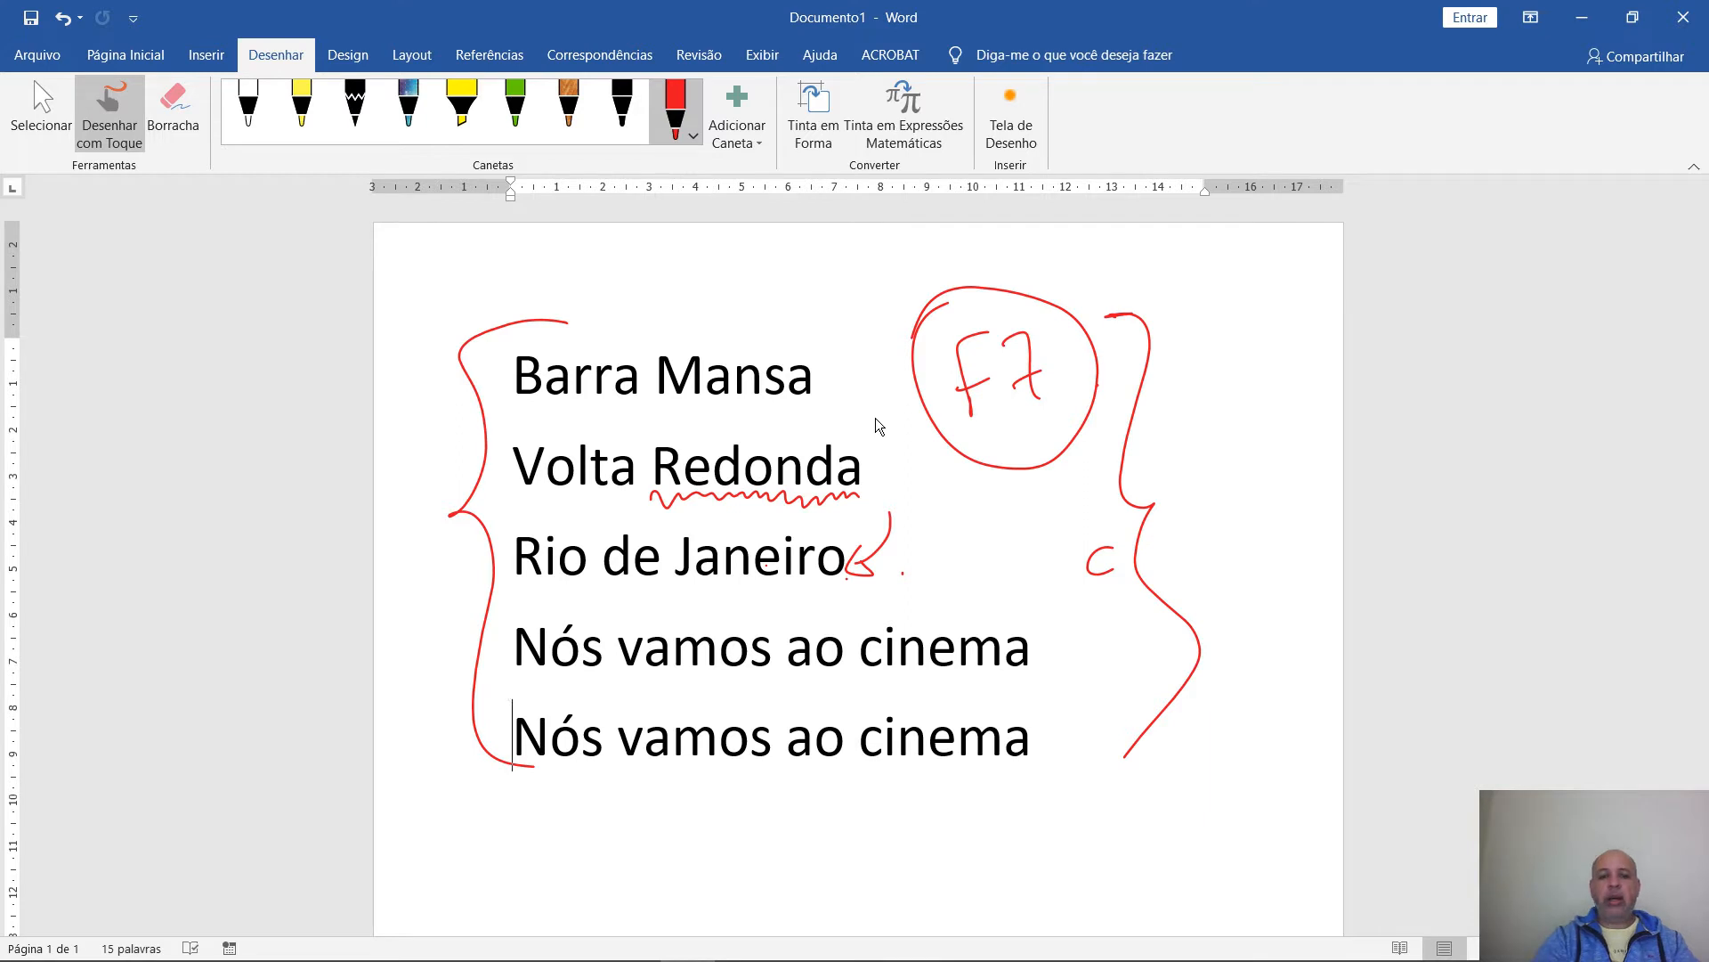
Create a new blank document and handwrite "Extensão" near the top of the page with the red pen
key(ctrl+n)
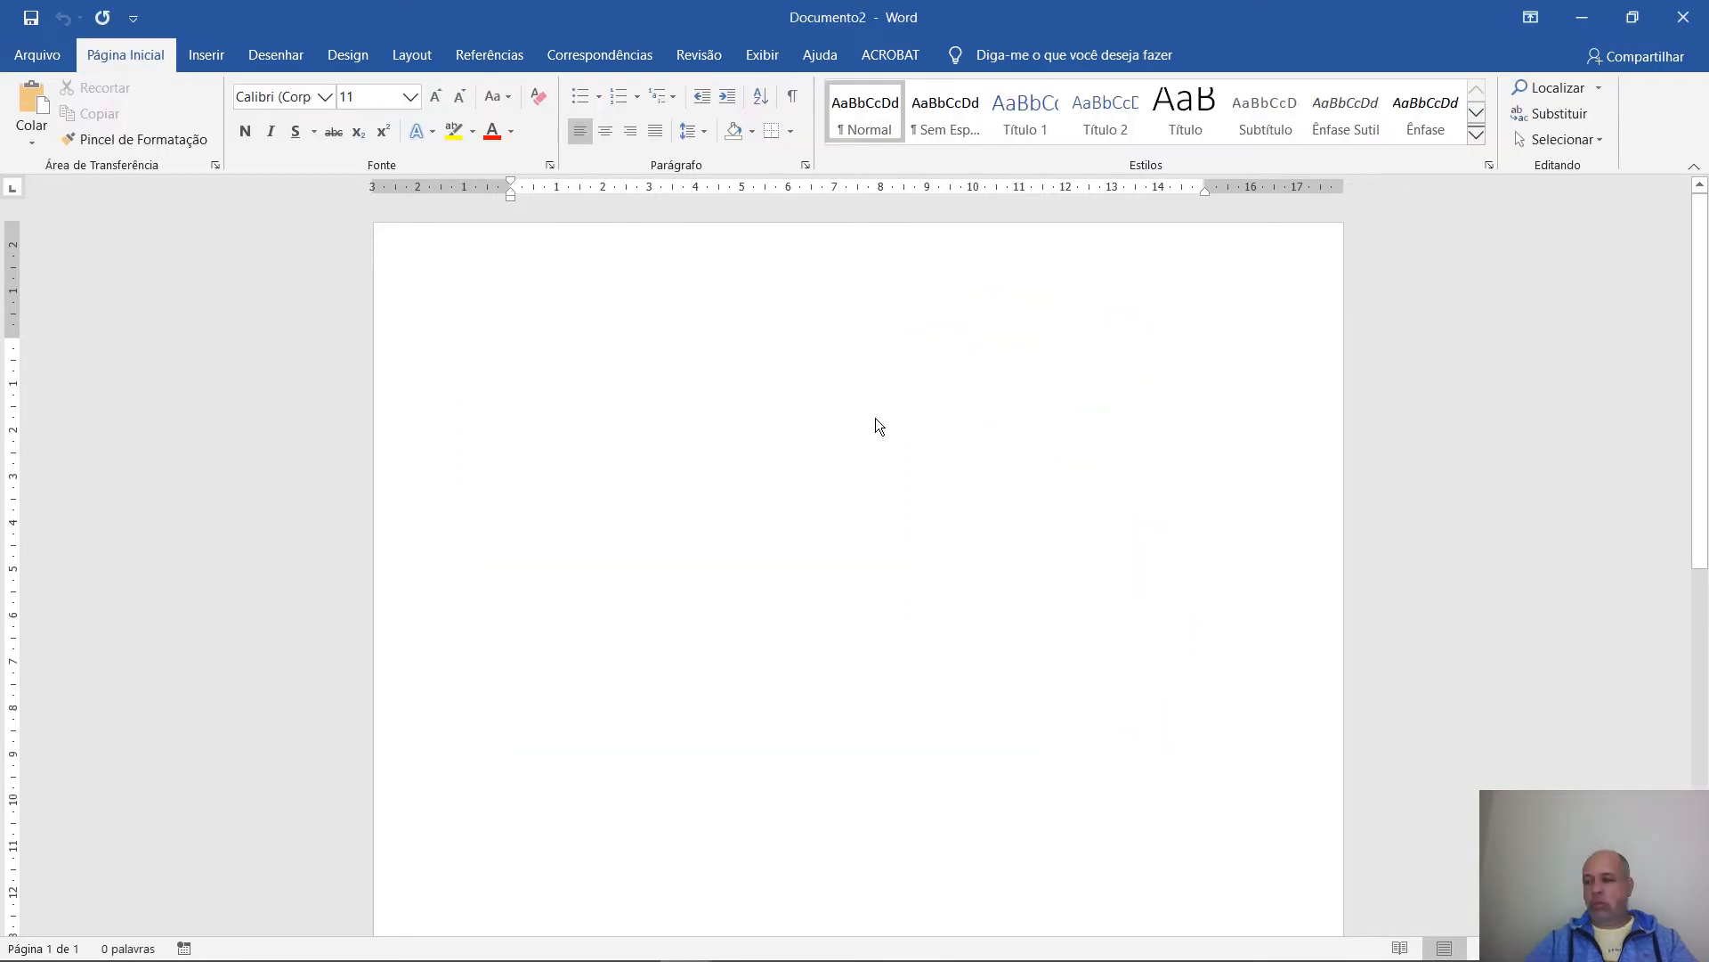
click(279, 56)
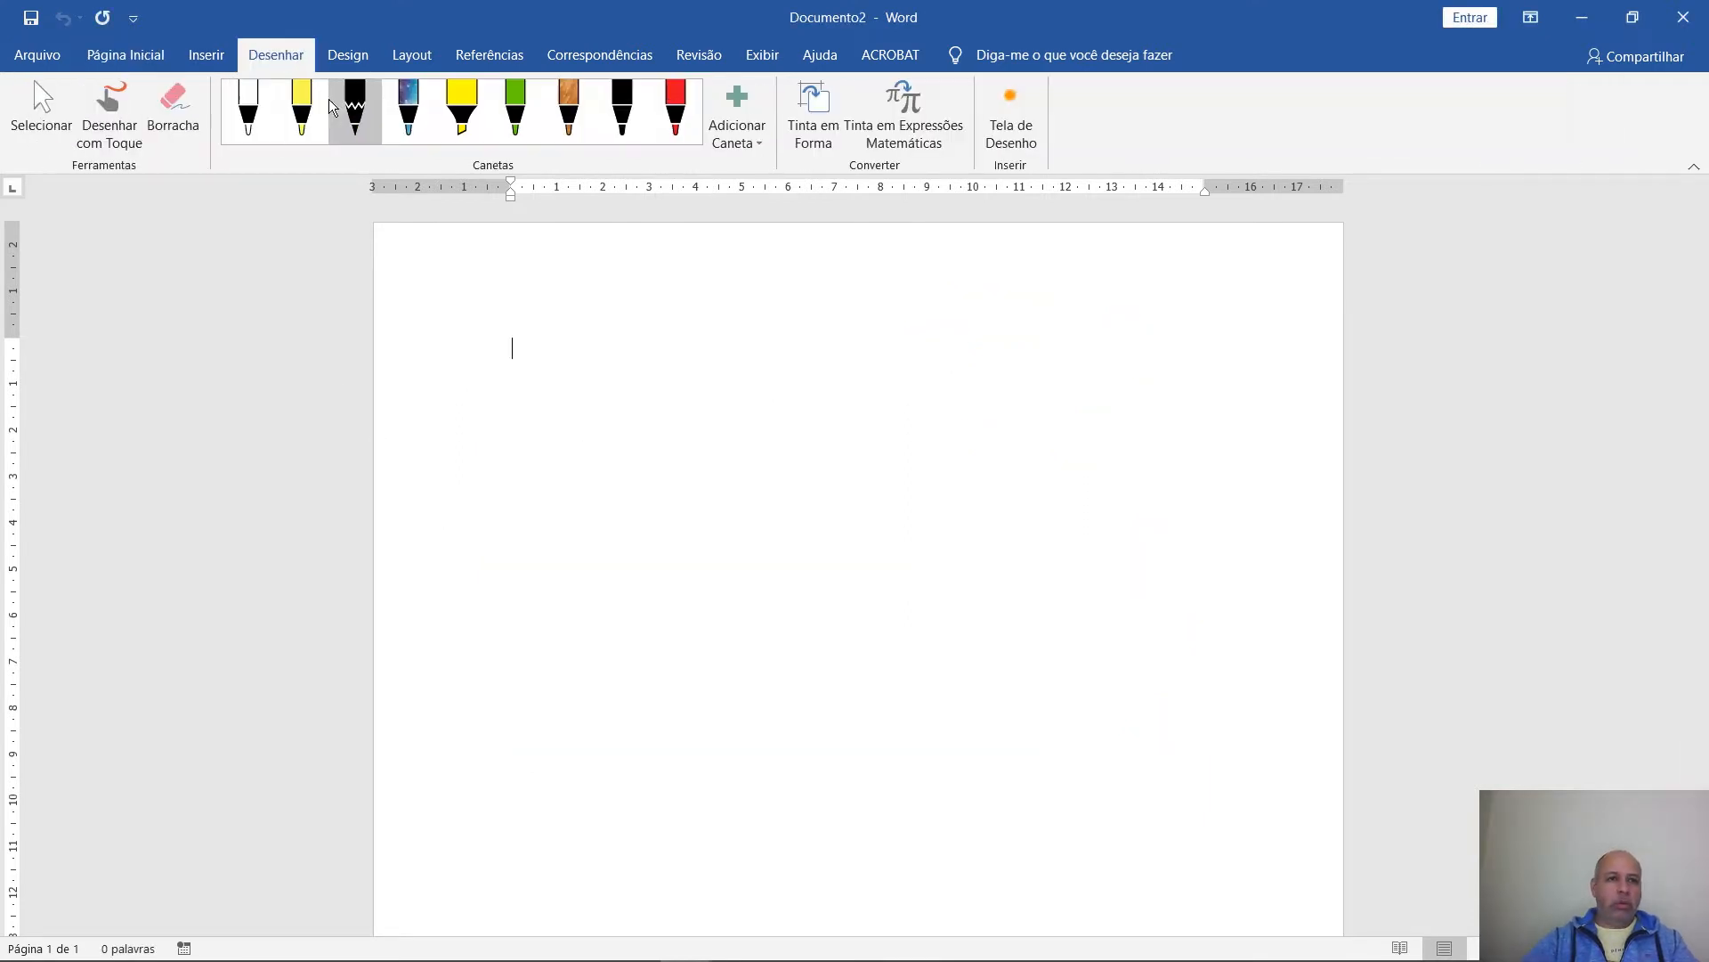
click(675, 112)
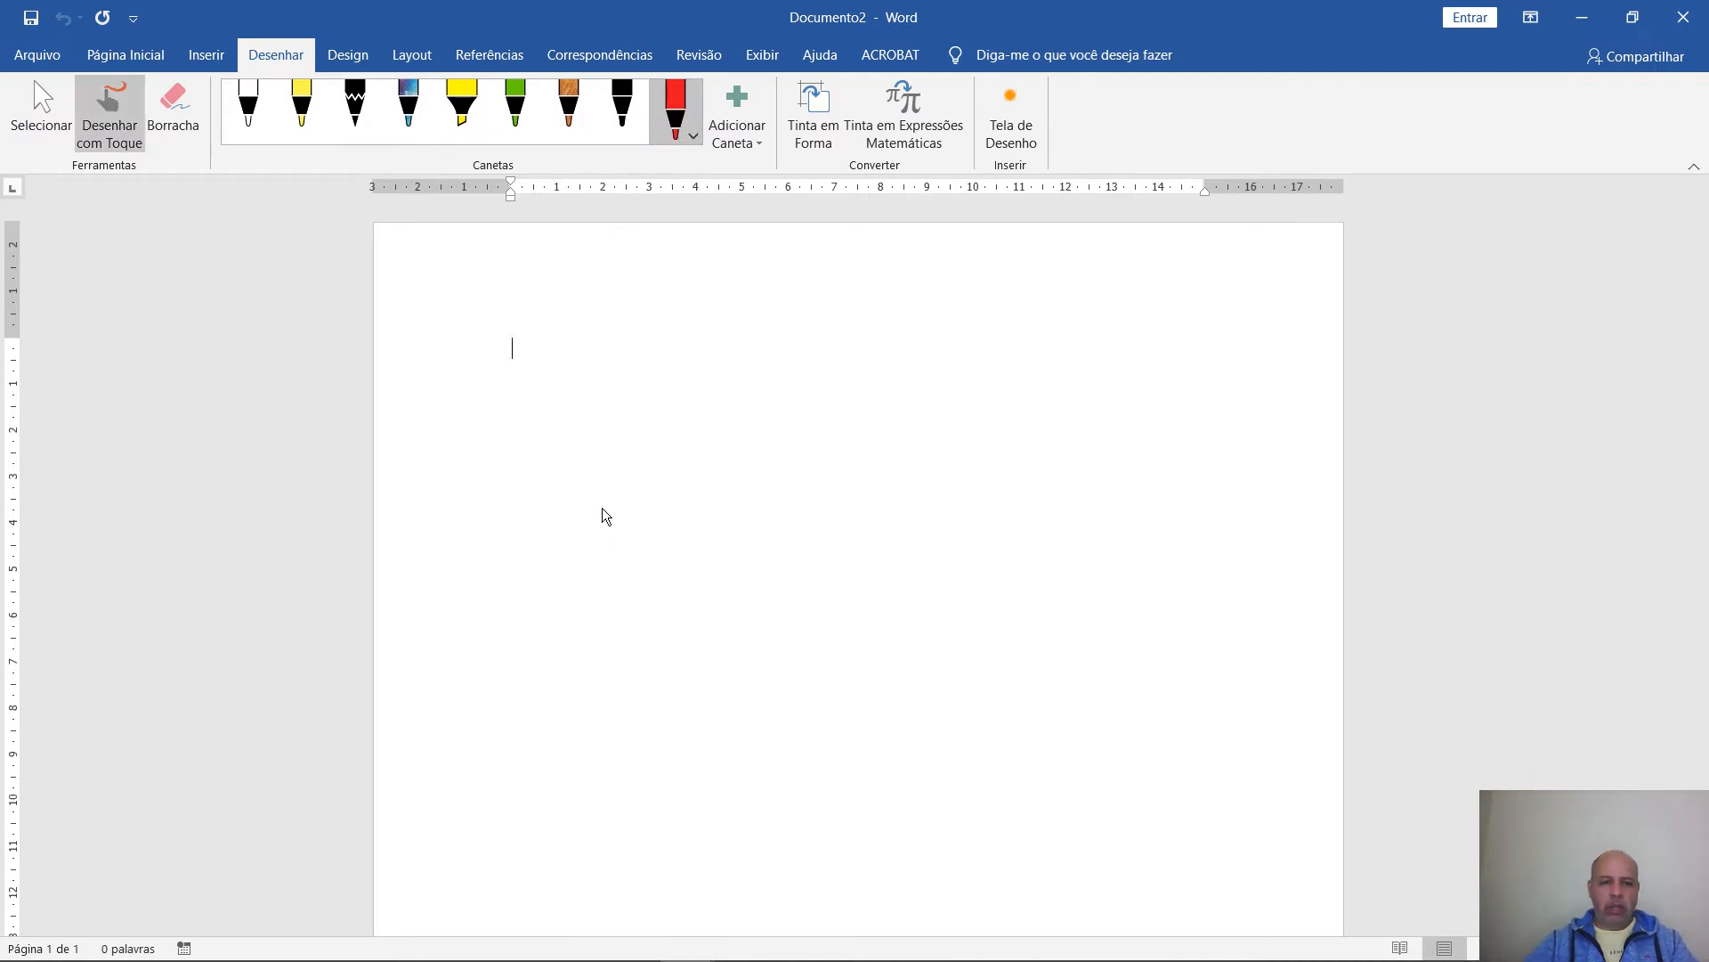
drag(604, 429, 634, 421)
drag(603, 463, 634, 453)
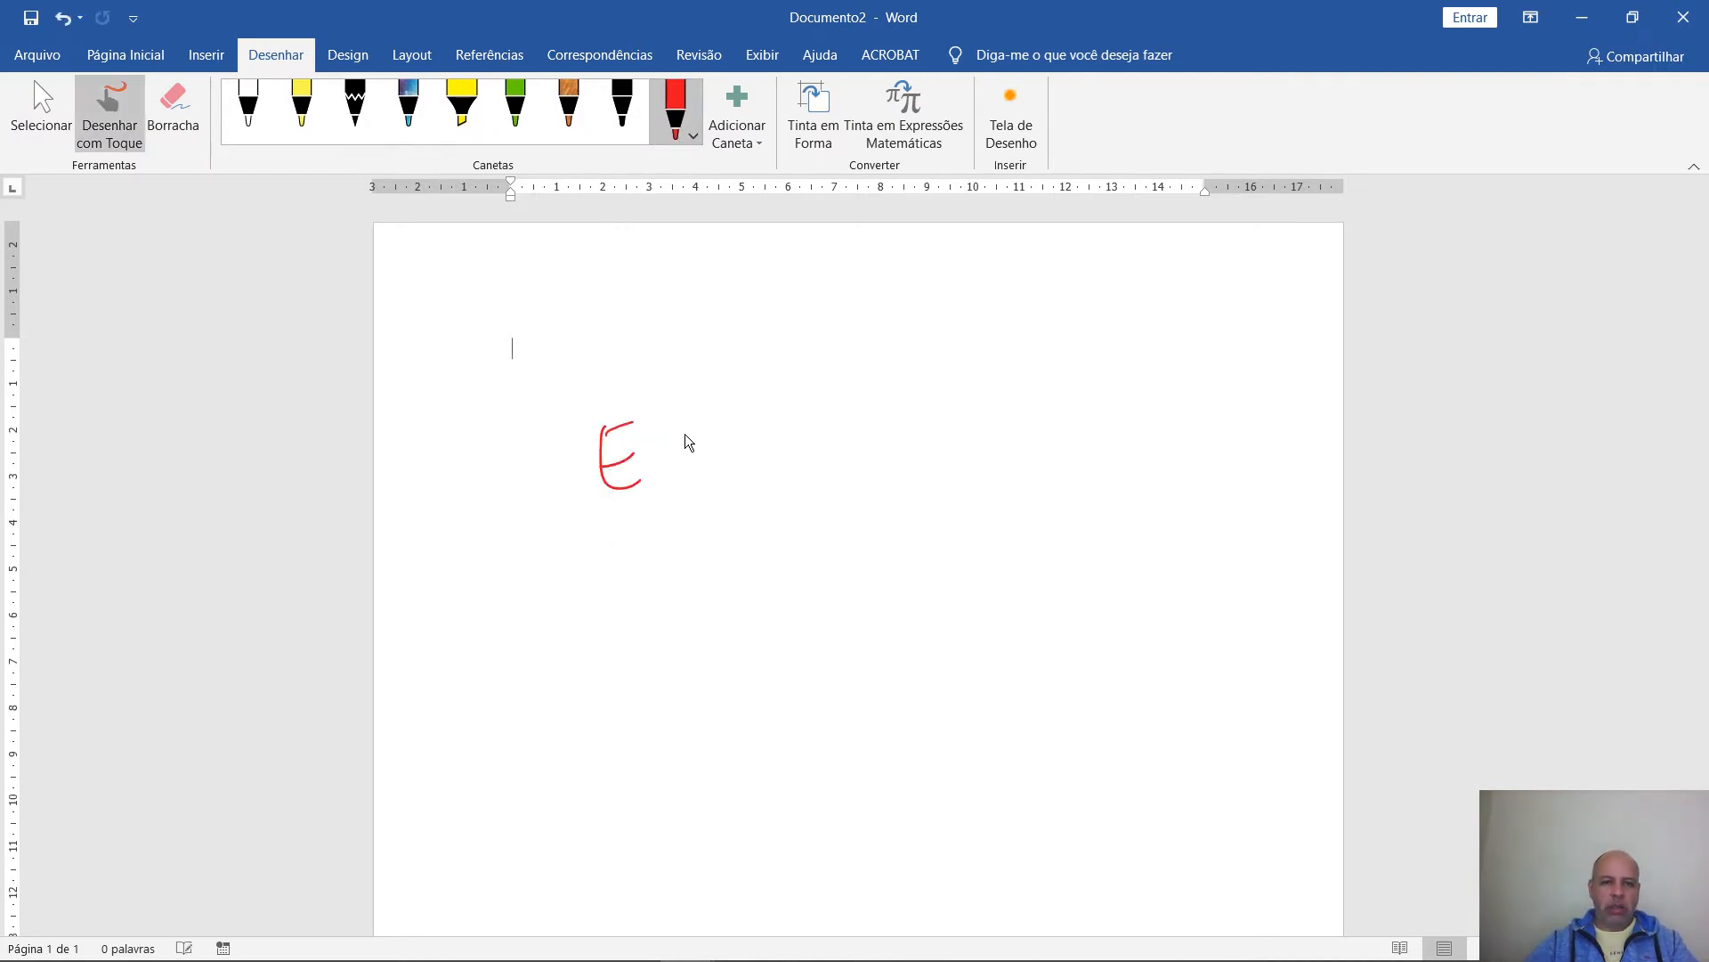
drag(699, 395, 720, 485)
drag(689, 464, 717, 449)
mouse_move(728, 462)
mouse_down()
mouse_move(759, 469)
mouse_move(787, 434)
mouse_up()
drag(891, 418, 853, 394)
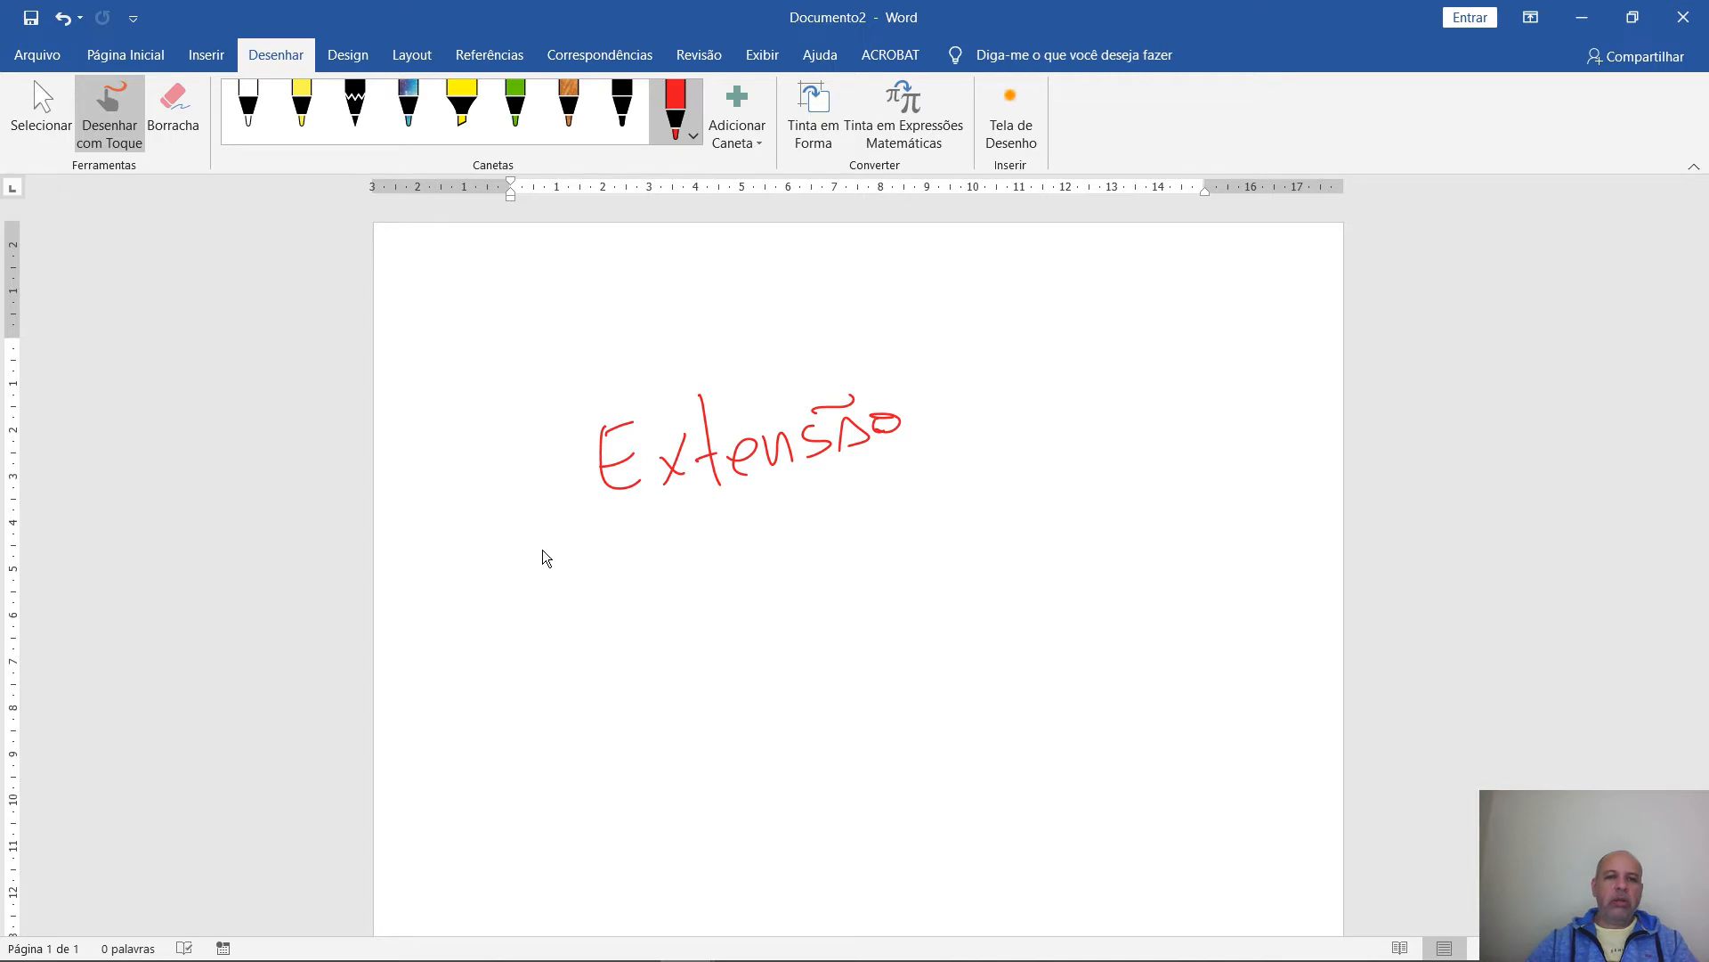
Draw a red arrow below "Extensão", write an underlined "WORD", and add an arrow from it to the word "SALVAR"
drag(586, 610, 601, 623)
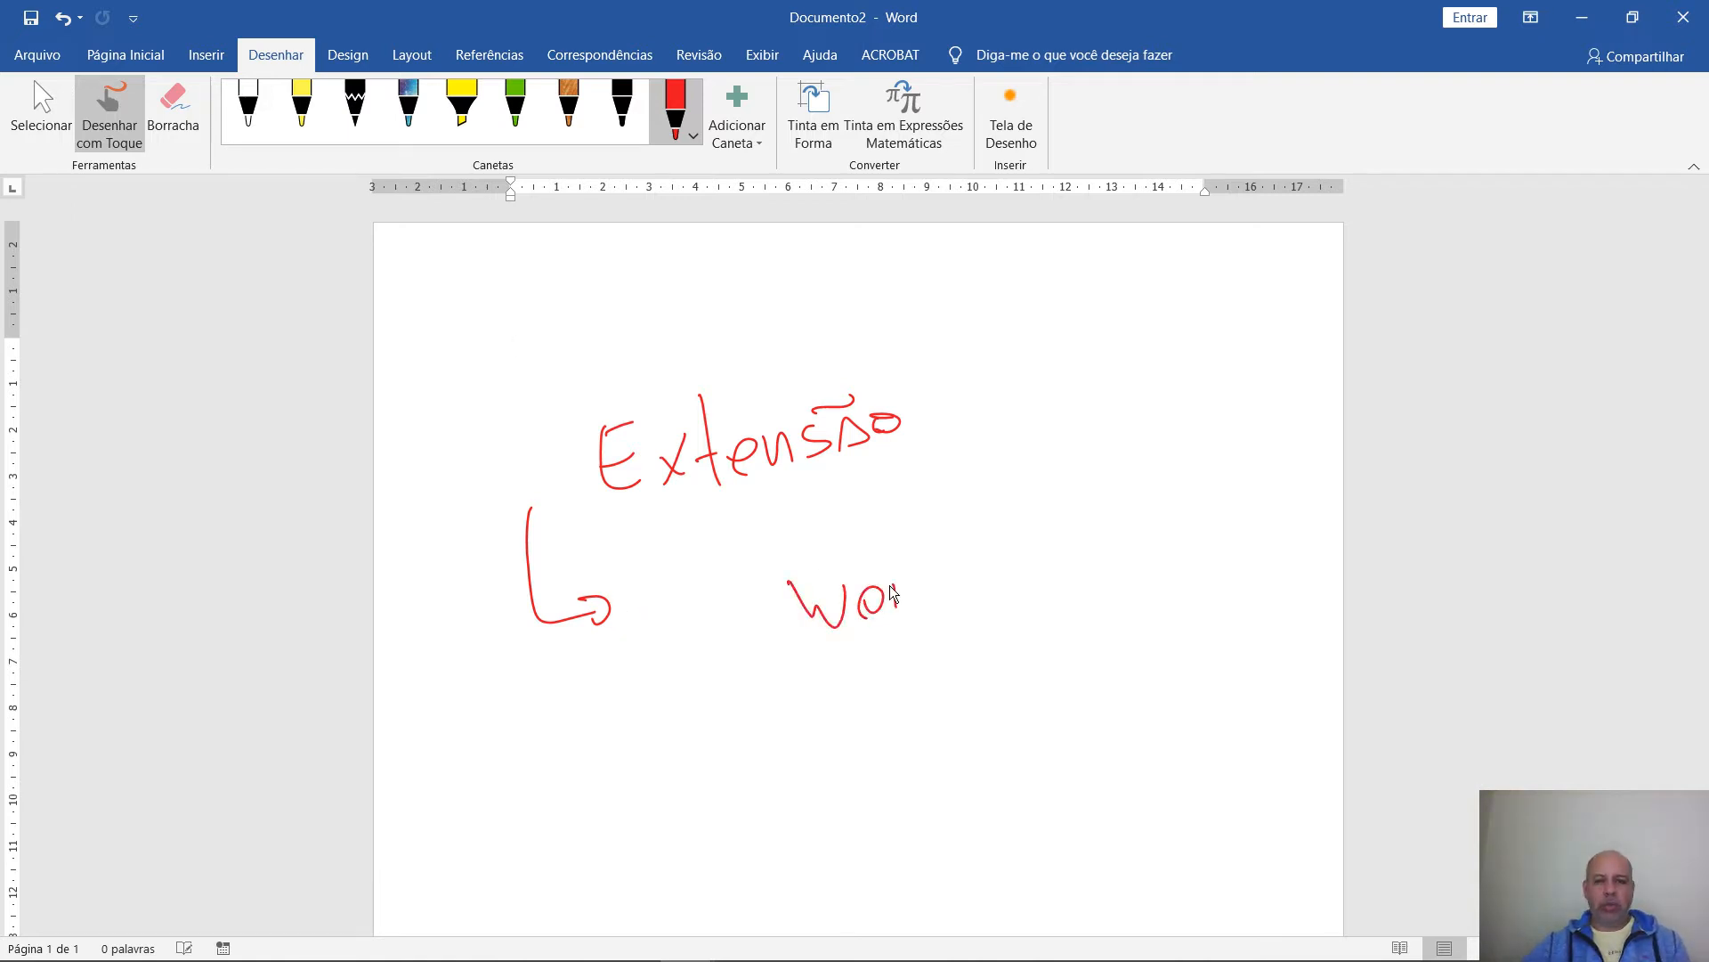
drag(826, 669, 955, 619)
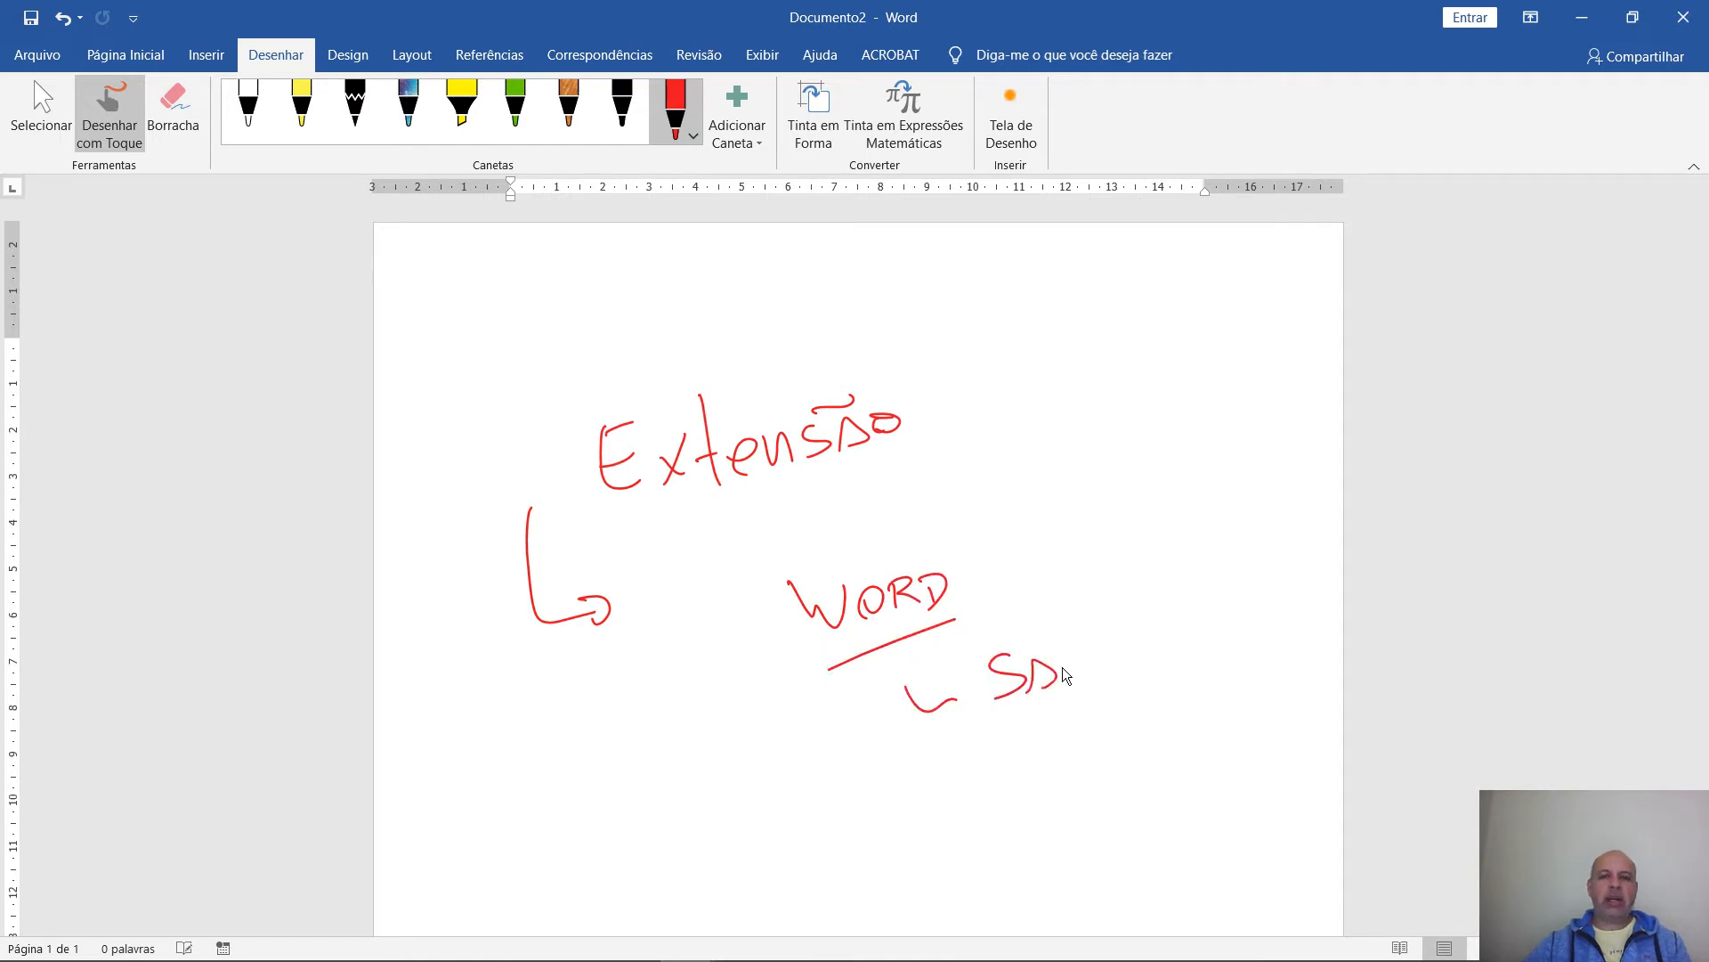
drag(1158, 611, 1164, 637)
mouse_move(967, 687)
mouse_down()
mouse_move(968, 713)
mouse_move(987, 699)
mouse_up()
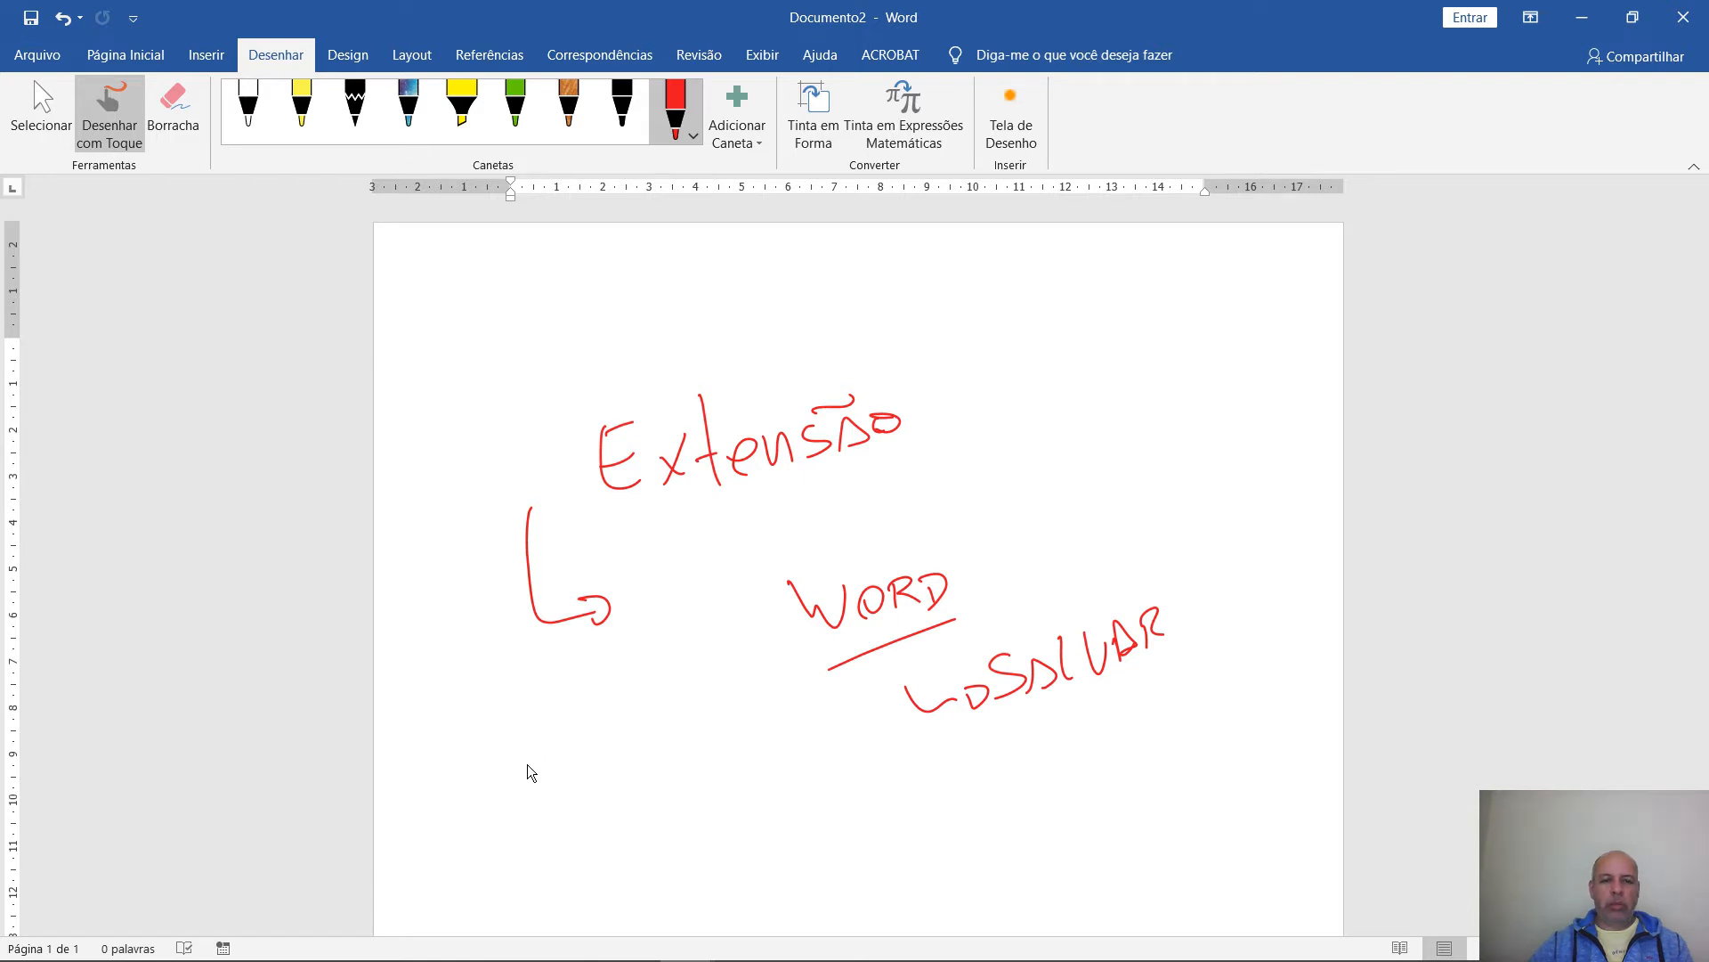
drag(552, 777, 638, 756)
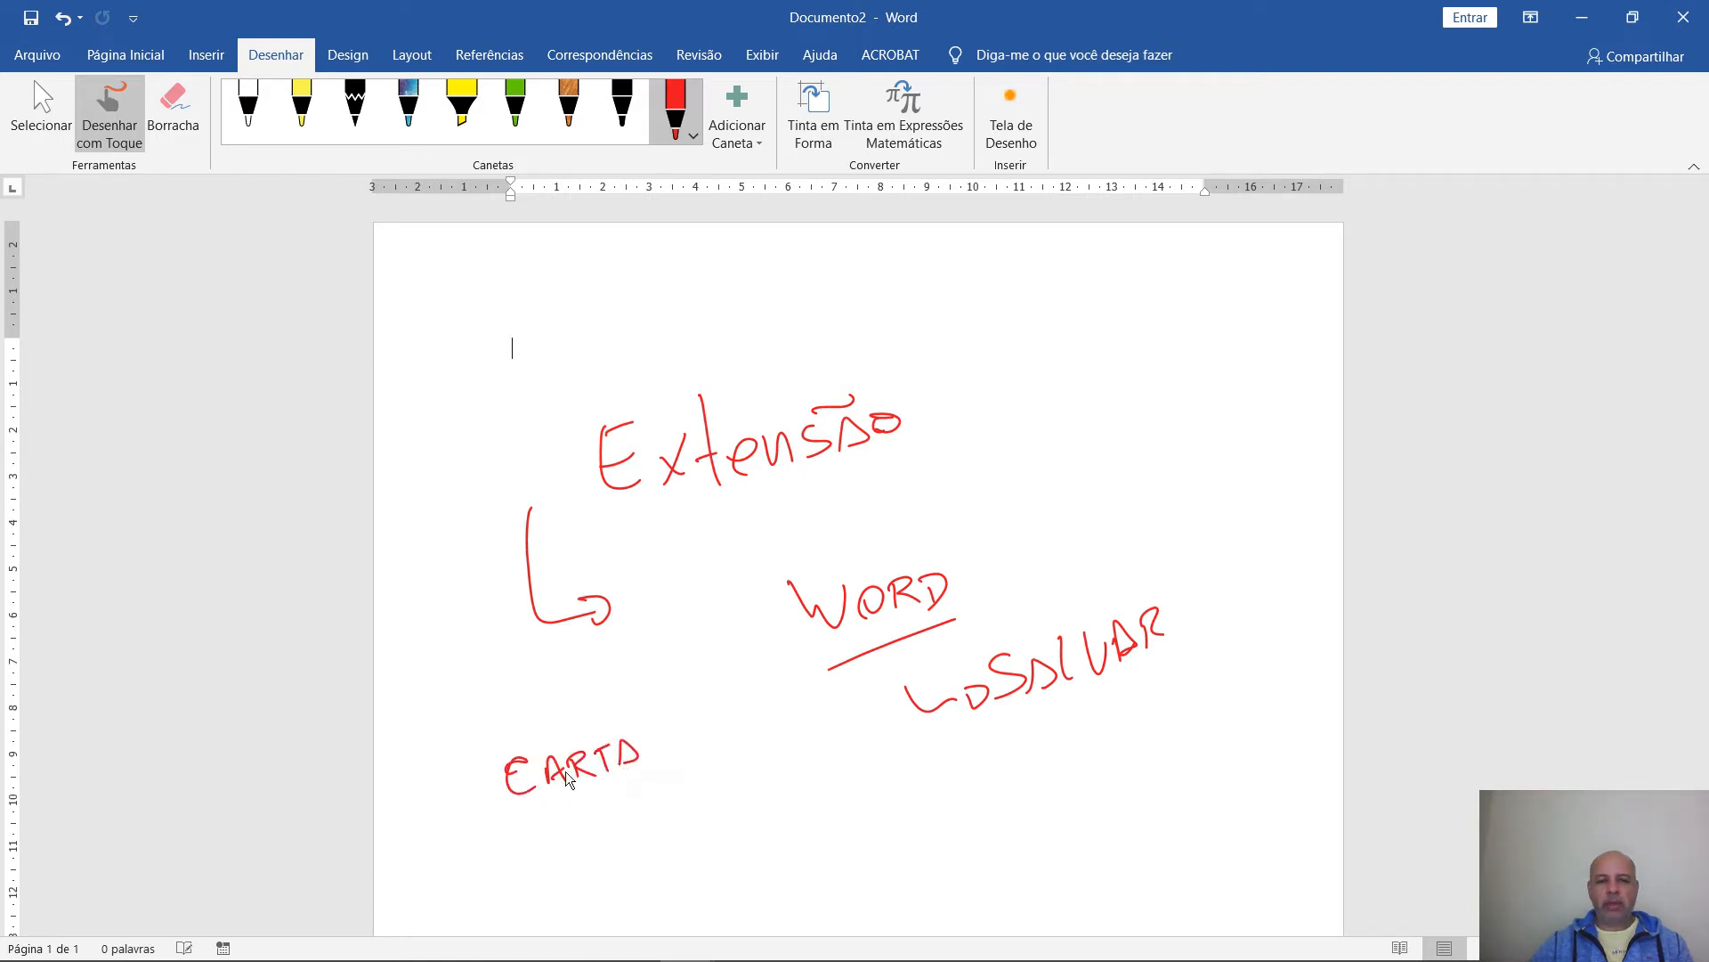
click(598, 773)
key(ctrl+z)
key(ctrl+z)
key(ctrl+z)
key(ctrl+z)
key(ctrl+z)
key(ctrl+z)
key(ctrl+z)
key(ctrl+z)
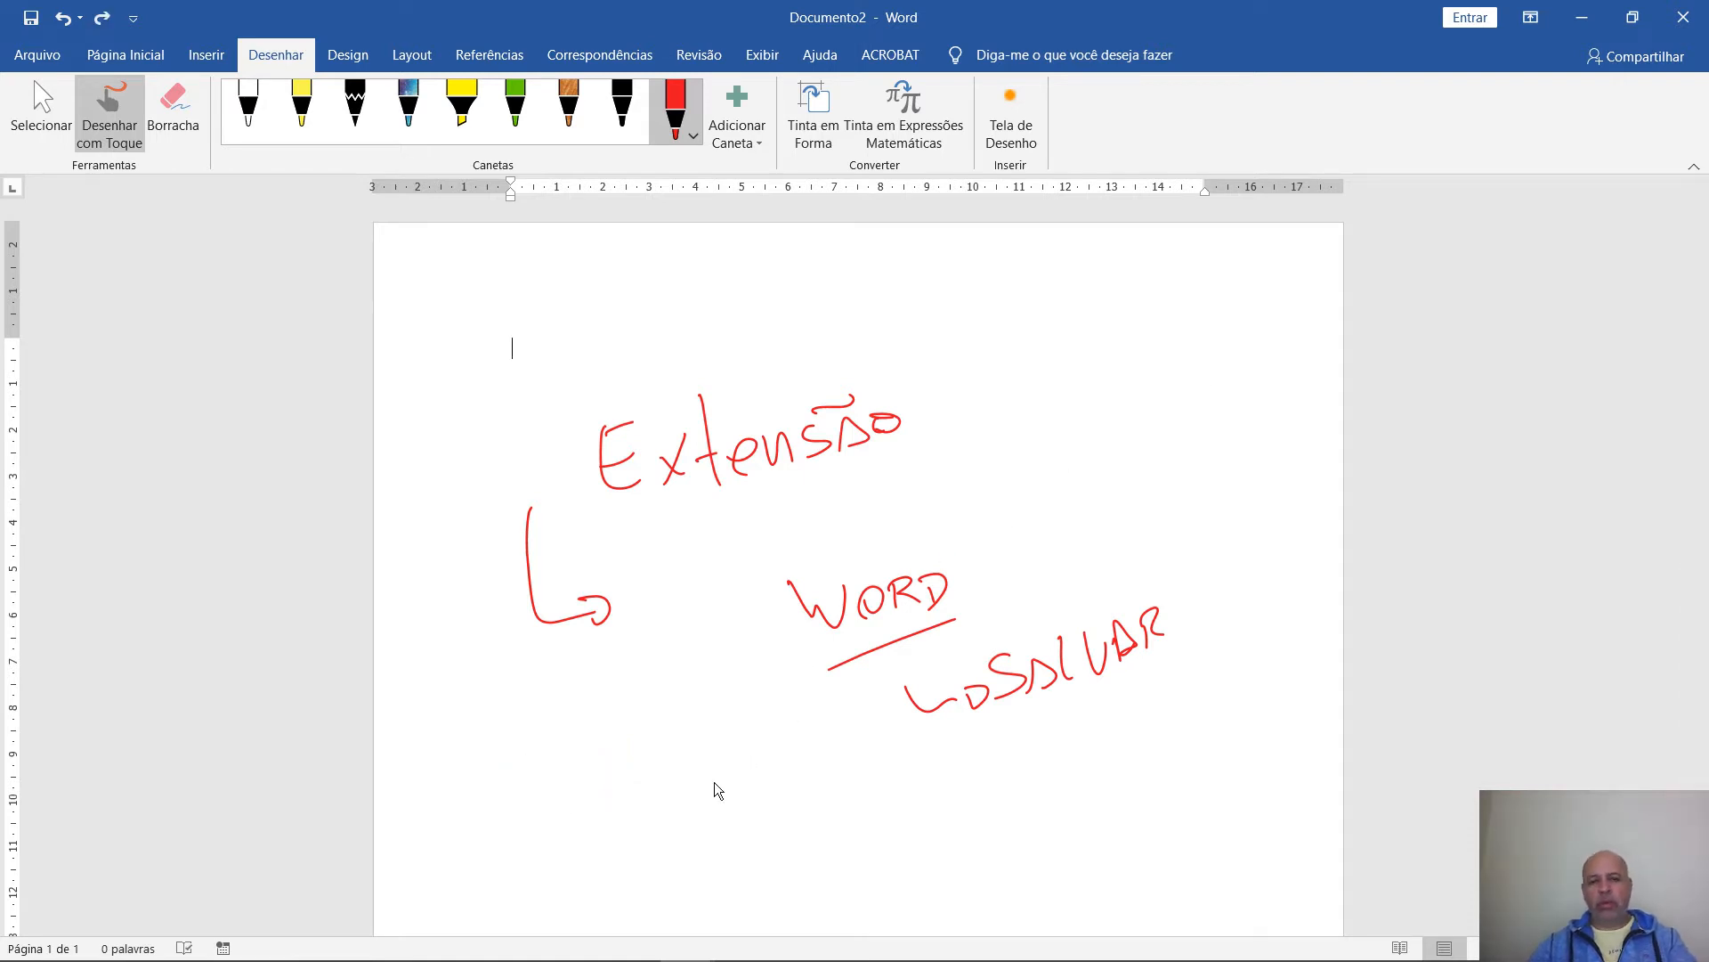
Handwrite "CARTA.DOCX" in red below "WORD" and draw a box around the "DOCX" part
mouse_move(676, 794)
mouse_down()
mouse_move(681, 773)
mouse_move(709, 771)
mouse_up()
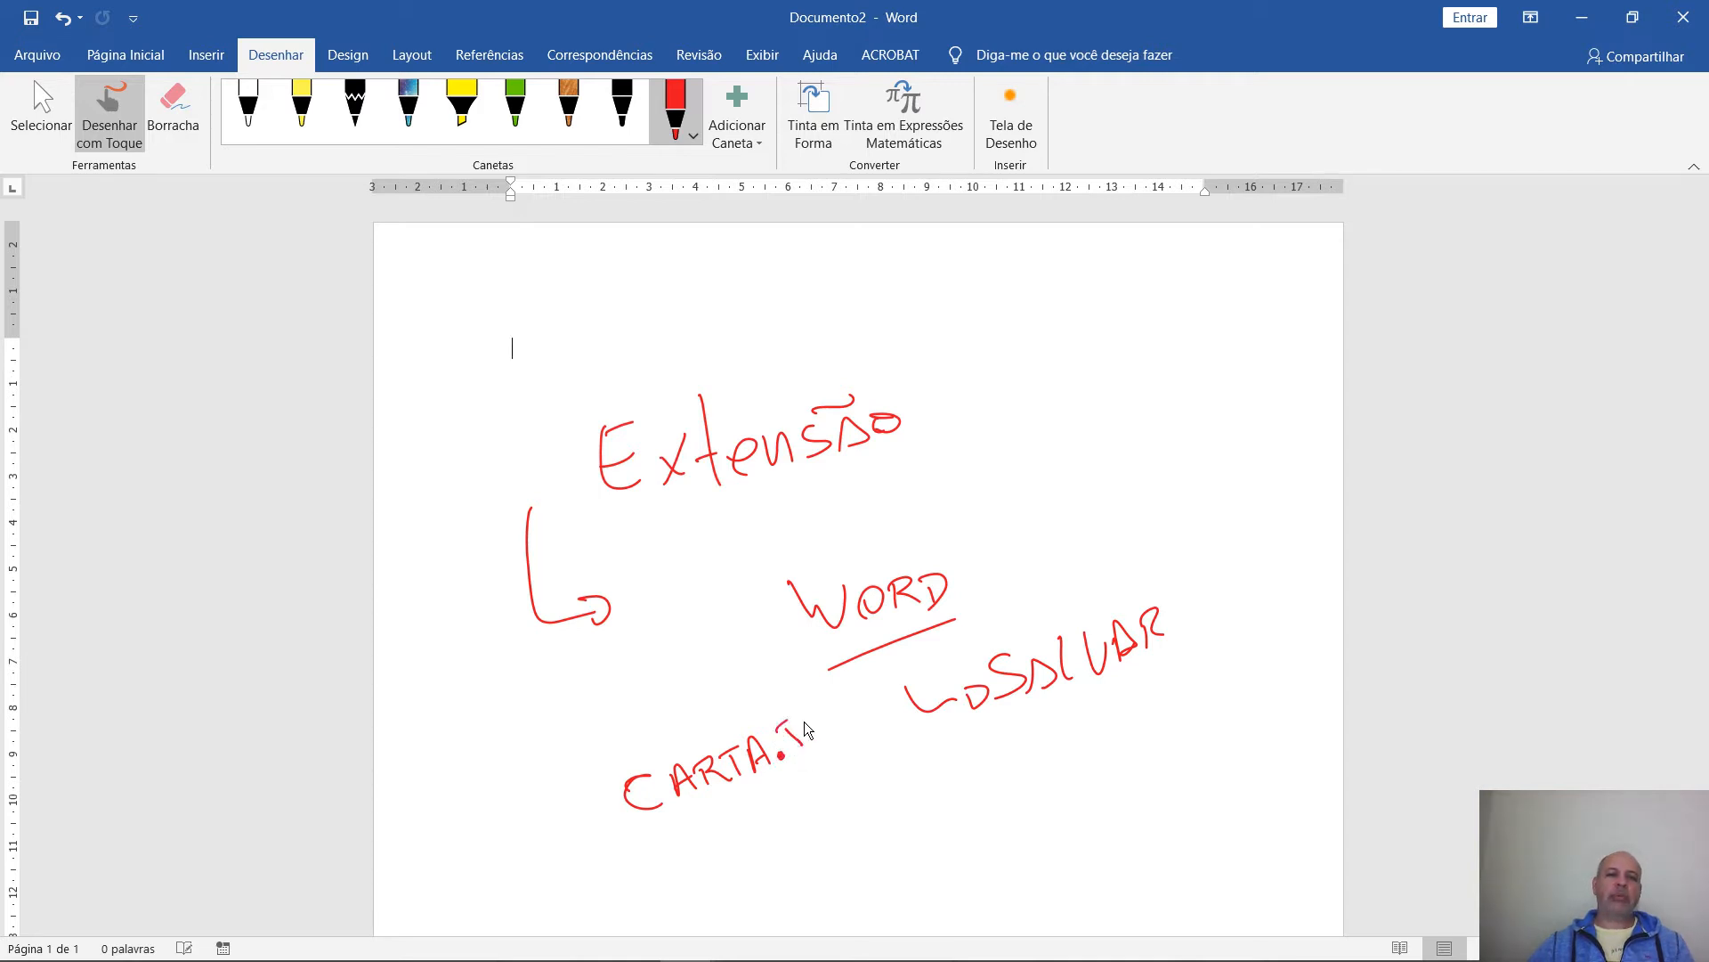
mouse_move(813, 730)
mouse_down()
mouse_move(849, 699)
mouse_move(860, 721)
mouse_up()
drag(862, 693, 886, 710)
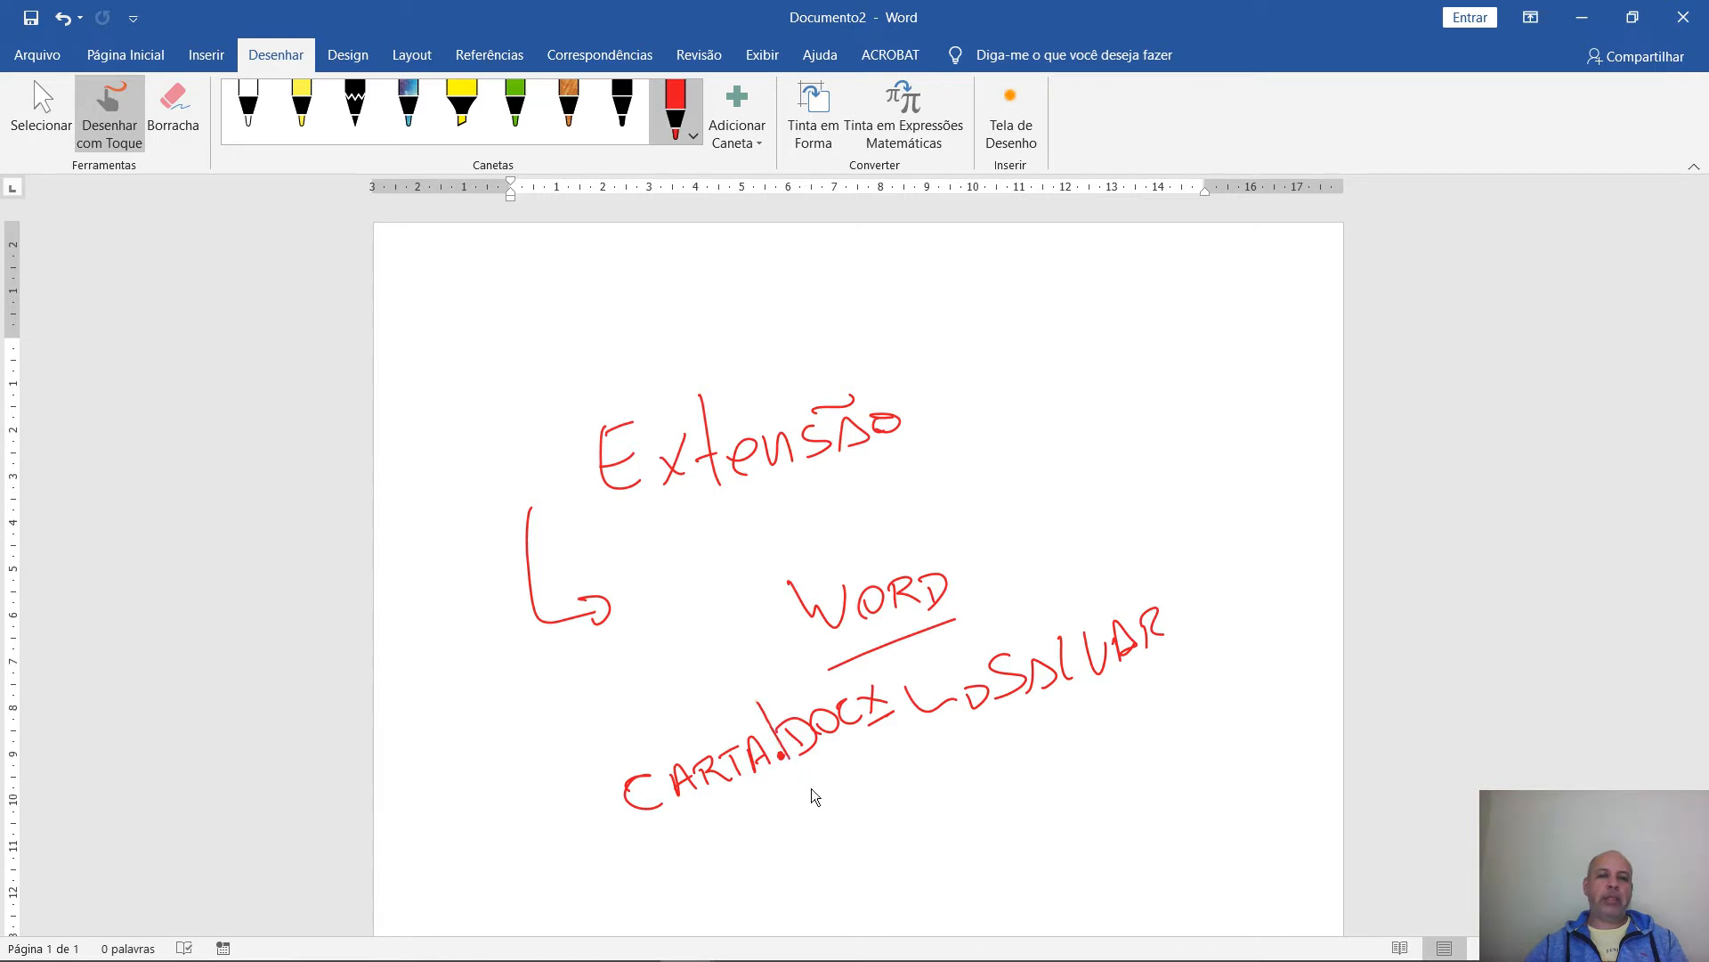
drag(893, 674, 784, 726)
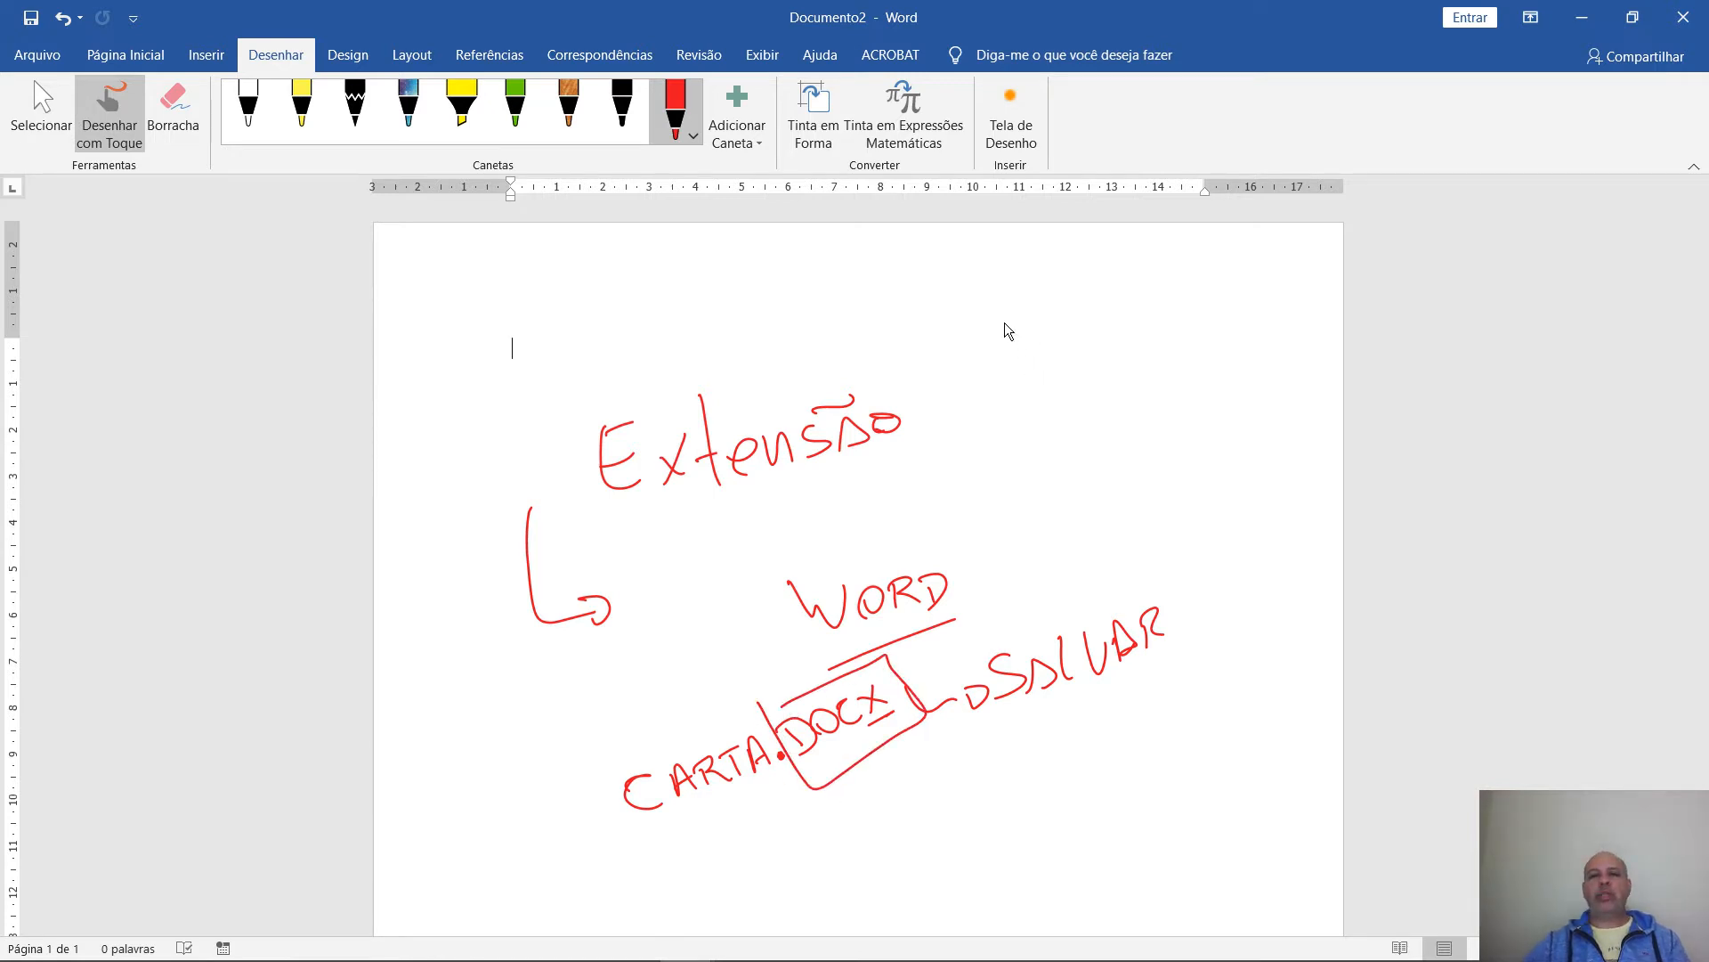
Handwrite "EXCEL" in red in the page's upper right area with "Nome..XLSX" below it, and underline the extension
drag(998, 325, 1023, 326)
drag(1021, 309, 1002, 313)
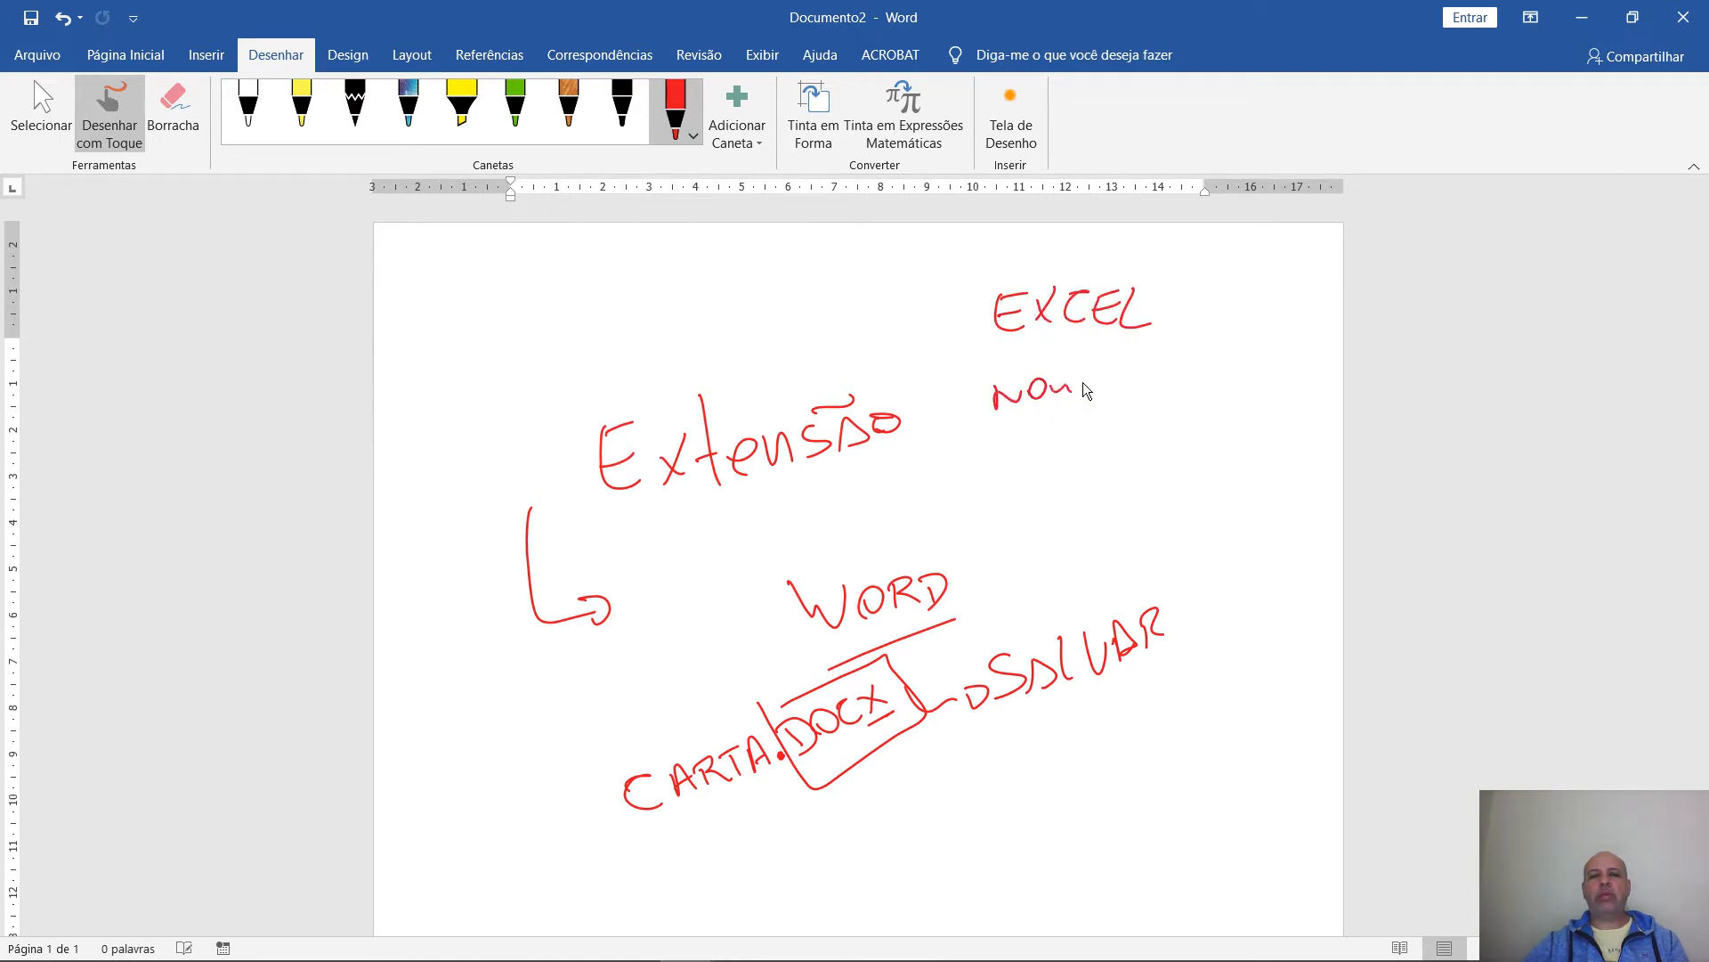
drag(1153, 360, 1181, 378)
drag(1157, 383, 1178, 350)
drag(1255, 358, 1065, 409)
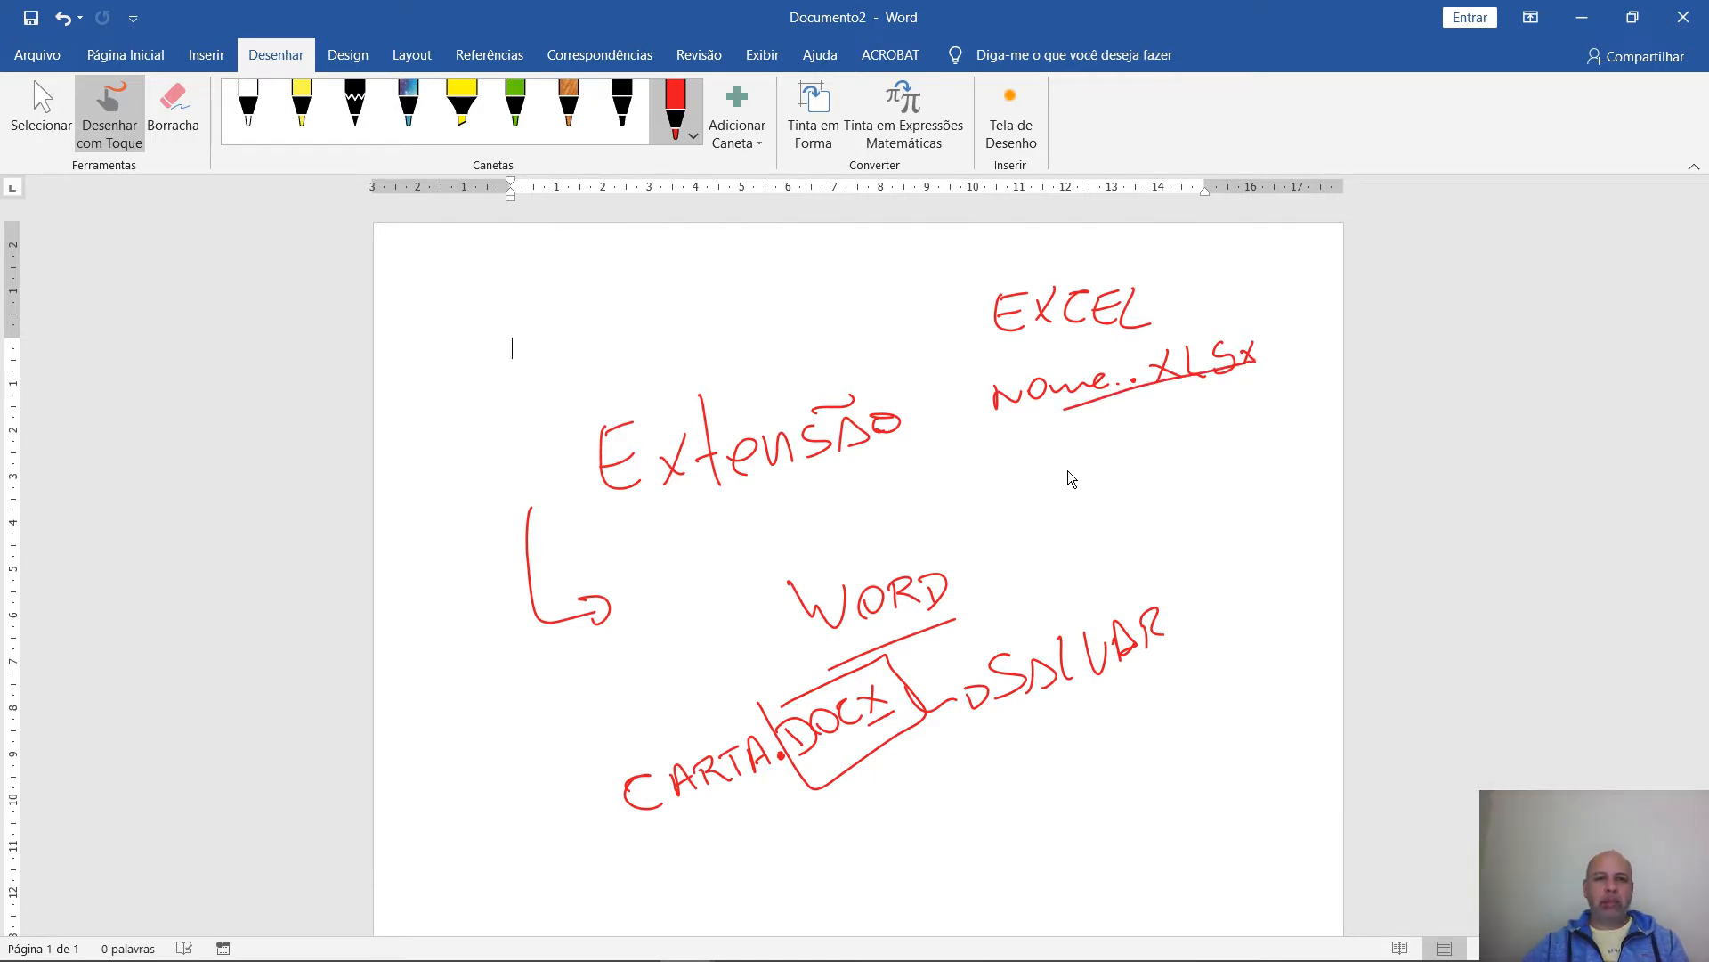
Handwrite the image file examples "Foto.JPG", "Foto.PNG" and "Foto.BMP" in red below the Excel example
drag(1066, 456, 1068, 501)
drag(1058, 484, 1082, 478)
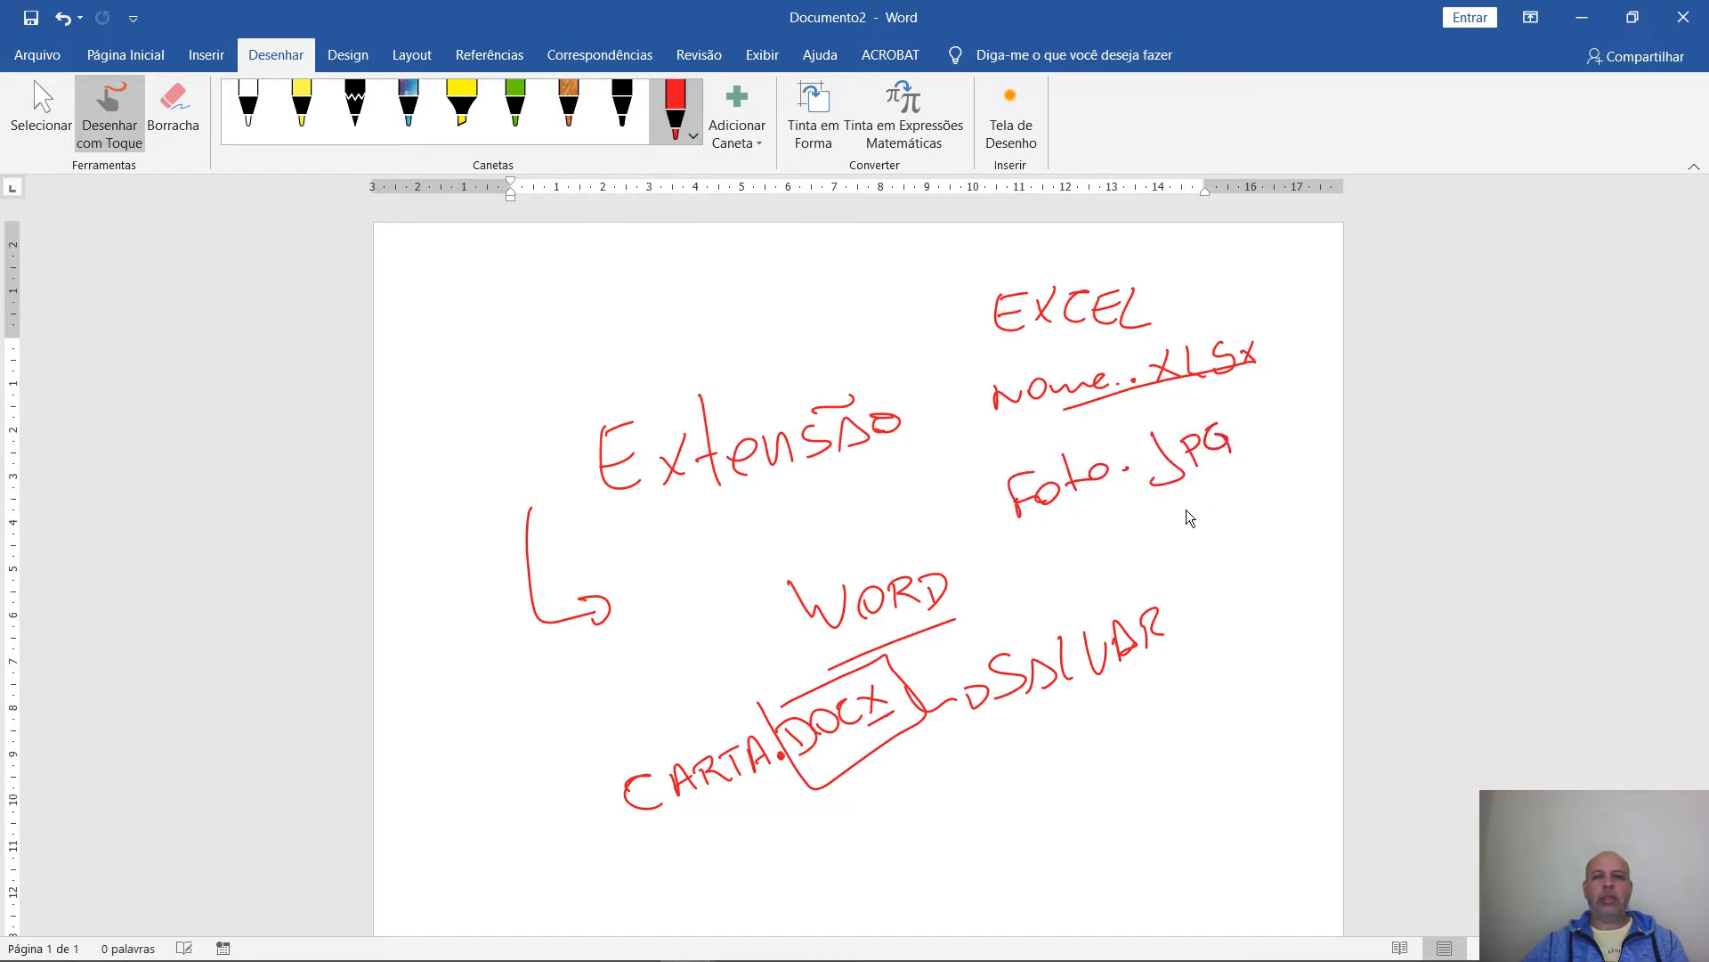
click(1160, 529)
mouse_move(1185, 504)
mouse_down()
mouse_move(1186, 530)
mouse_move(1188, 515)
mouse_up()
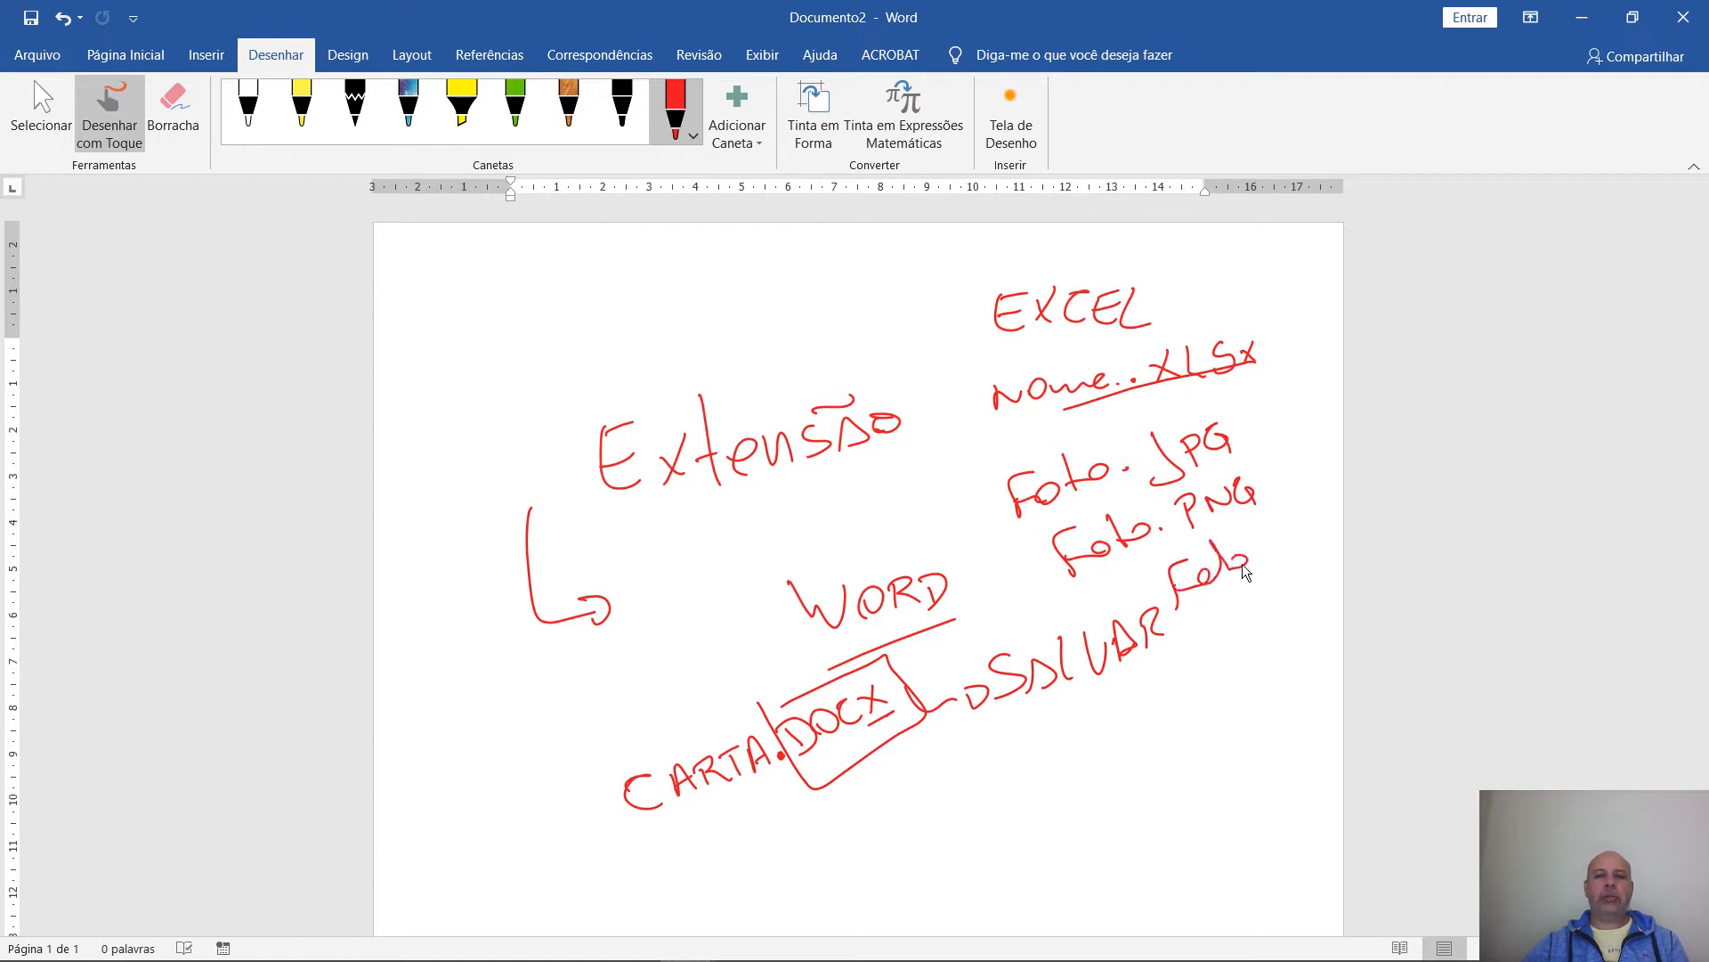
drag(1283, 538, 1280, 554)
drag(1292, 550, 1299, 518)
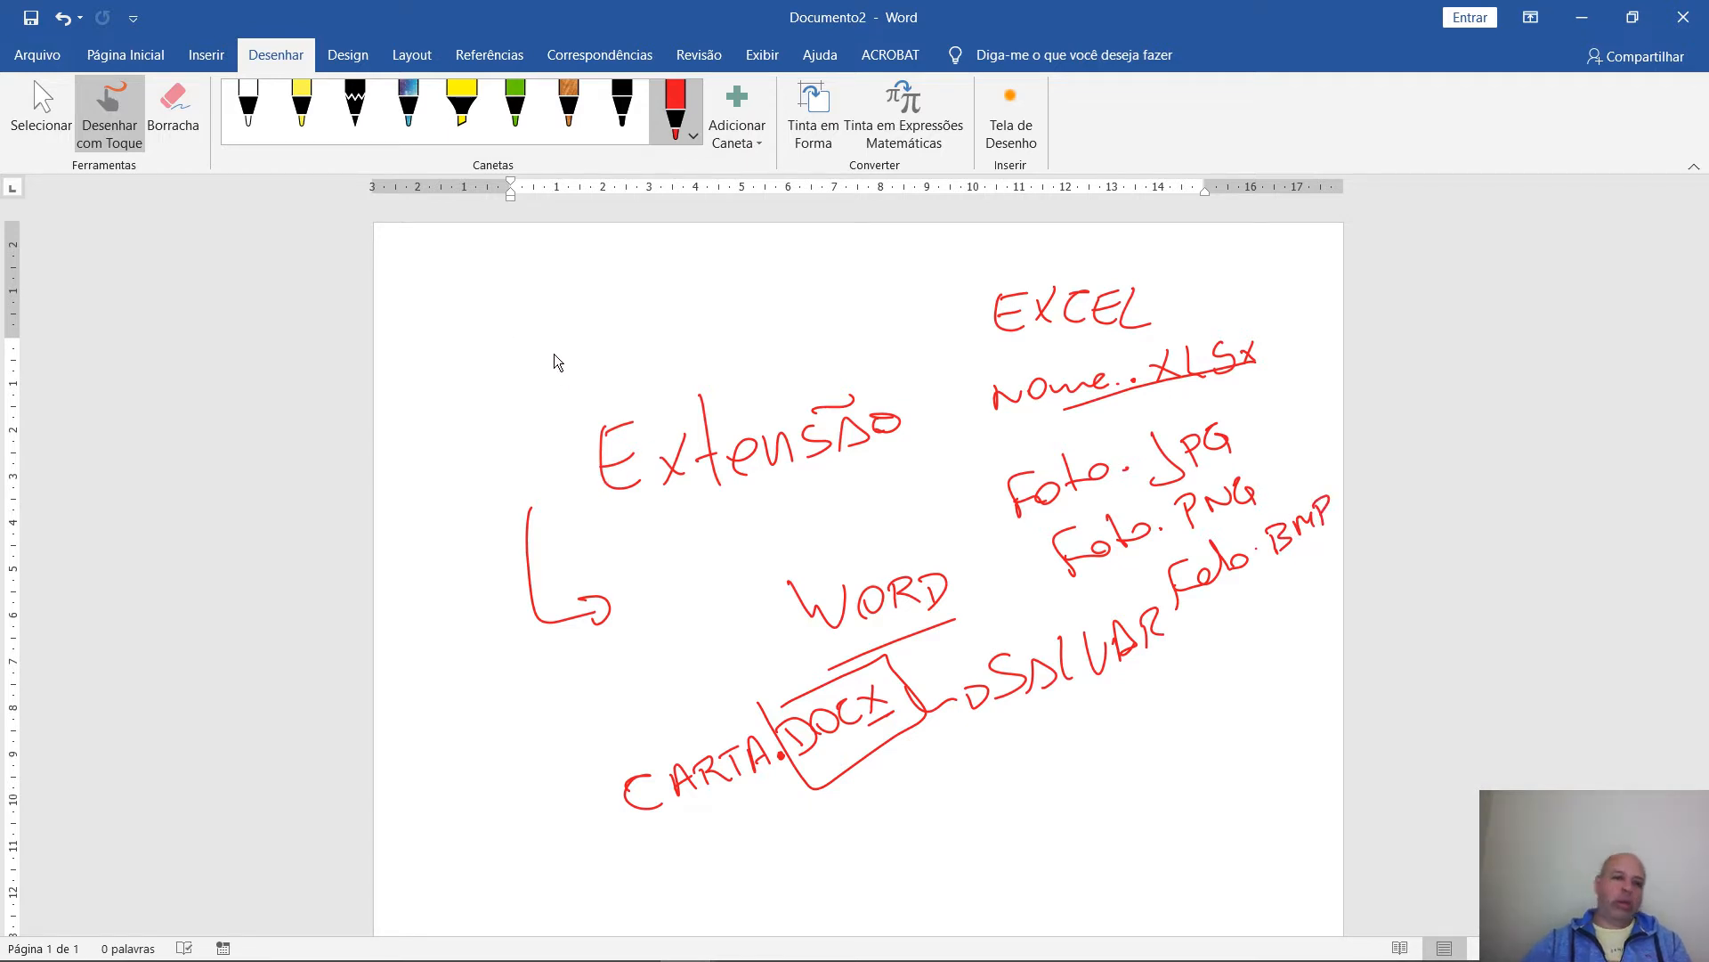
Handwrite and circle "Foto.CR2" in red above "Extensão", and write ".DOCX" just above "WORD"
drag(582, 323, 586, 372)
drag(570, 349, 607, 343)
drag(623, 342, 631, 348)
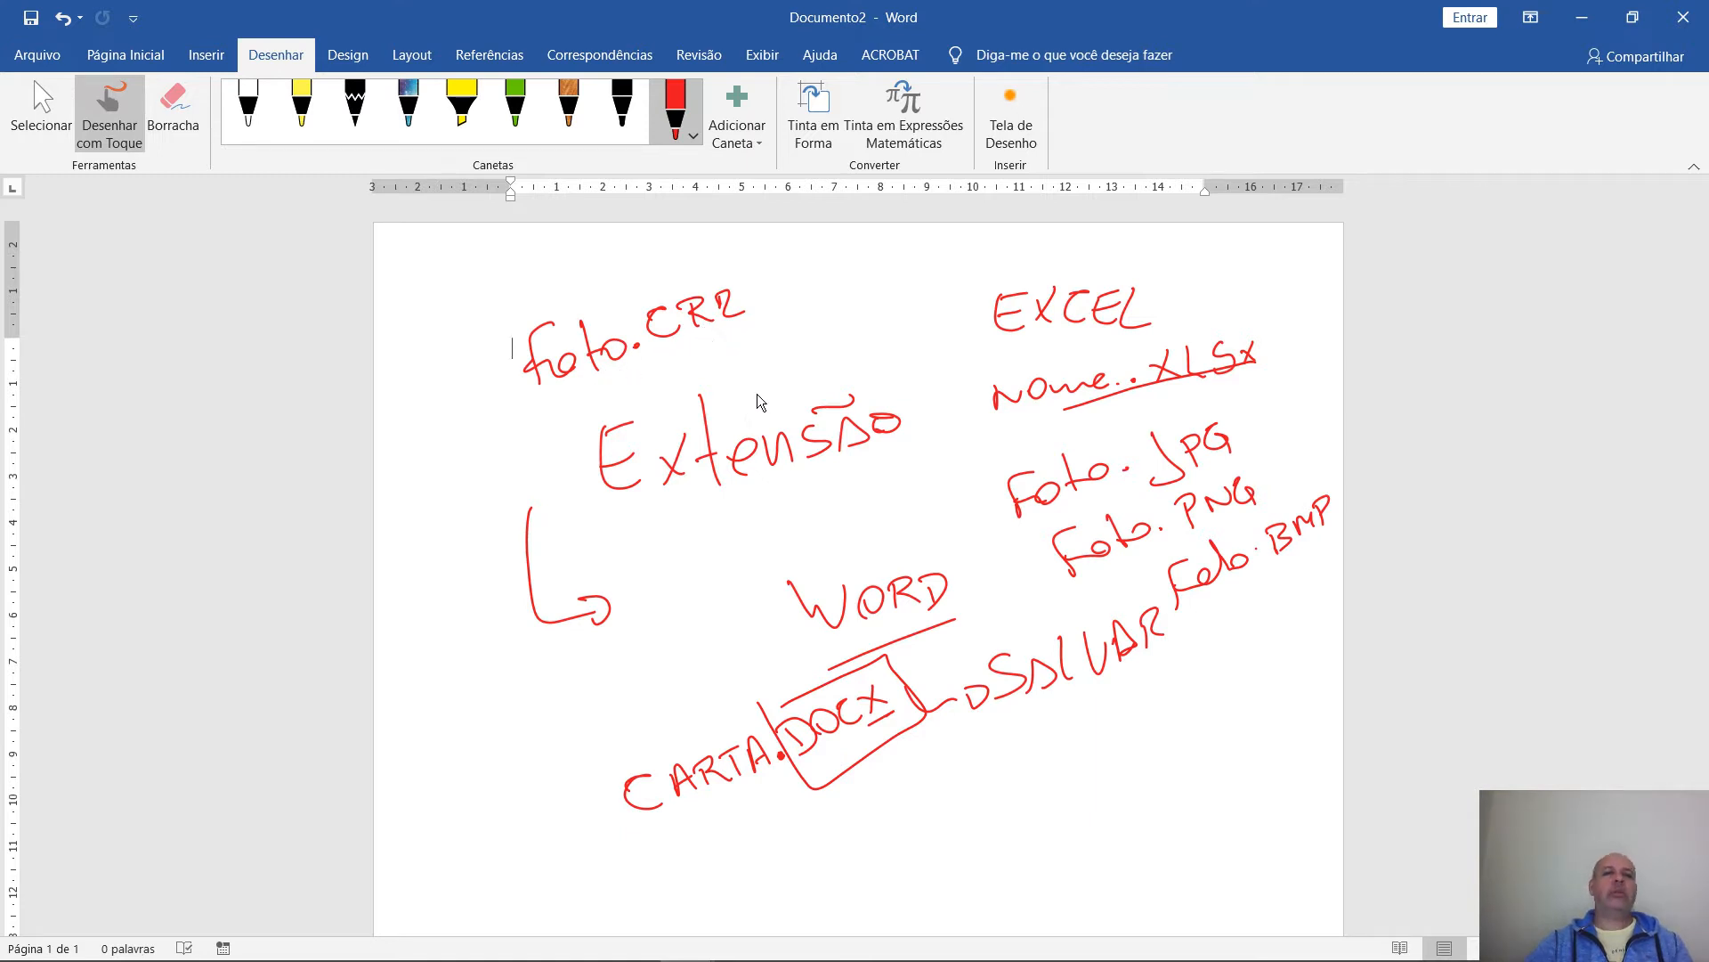
mouse_move(751, 296)
mouse_down()
mouse_move(534, 298)
mouse_move(768, 283)
mouse_up()
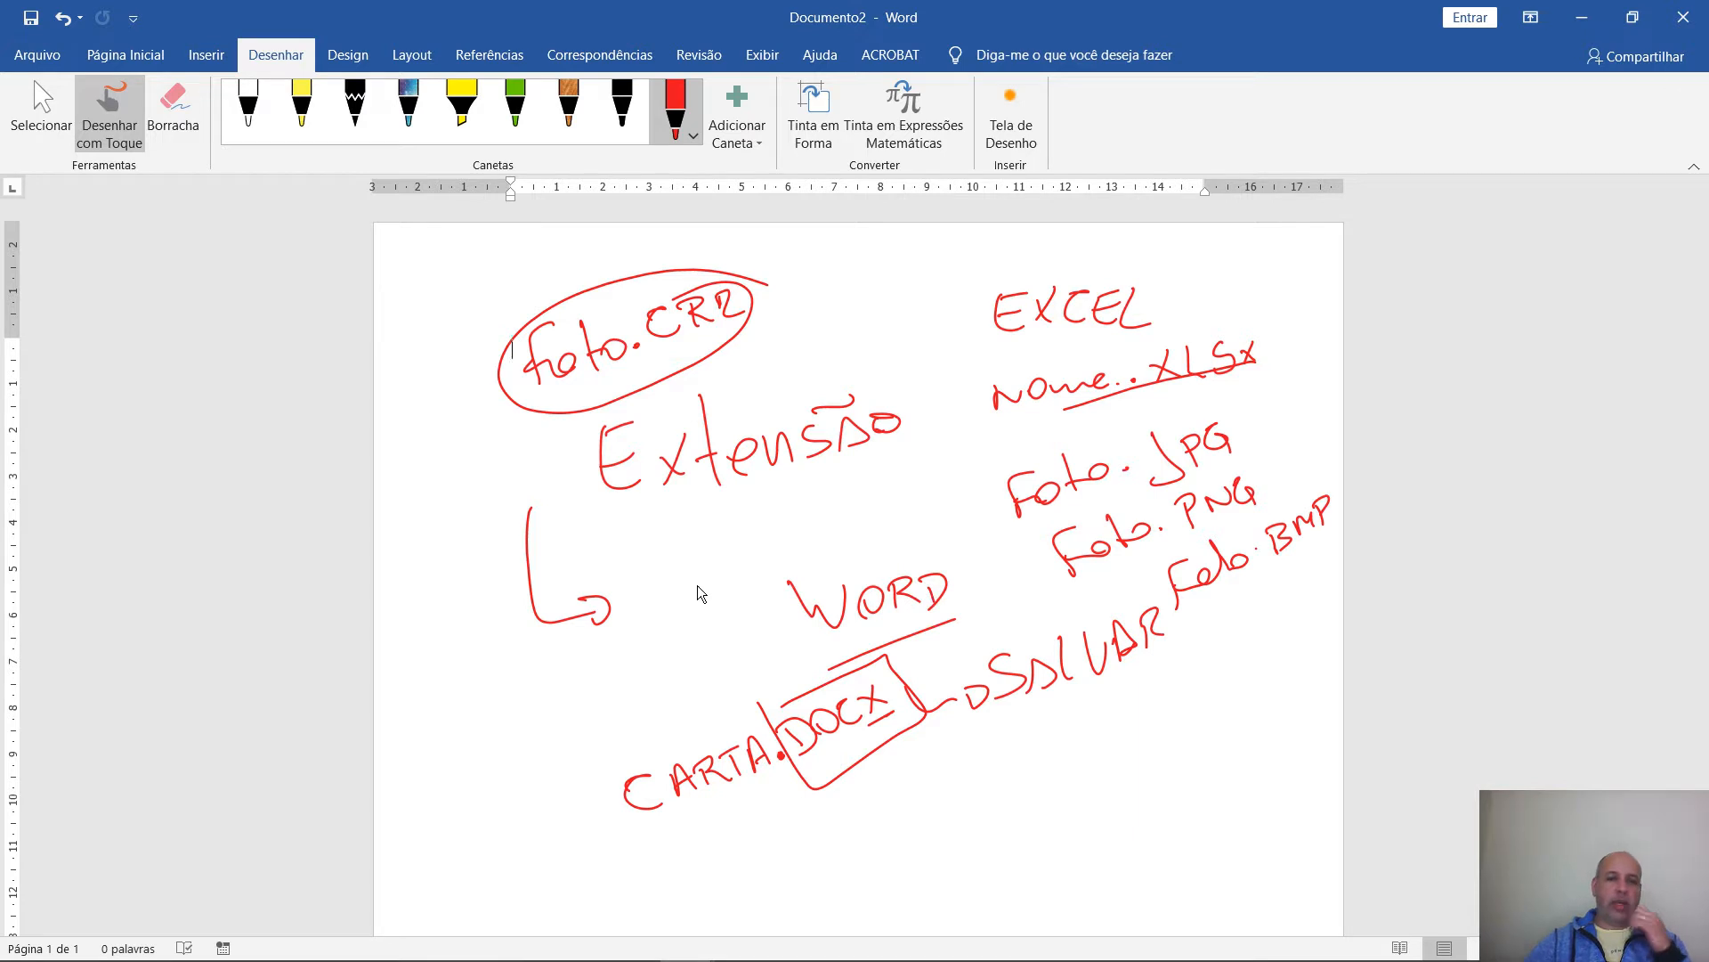
drag(710, 583, 713, 545)
mouse_move(735, 543)
mouse_down()
mouse_move(726, 588)
mouse_move(806, 552)
mouse_move(768, 547)
mouse_up()
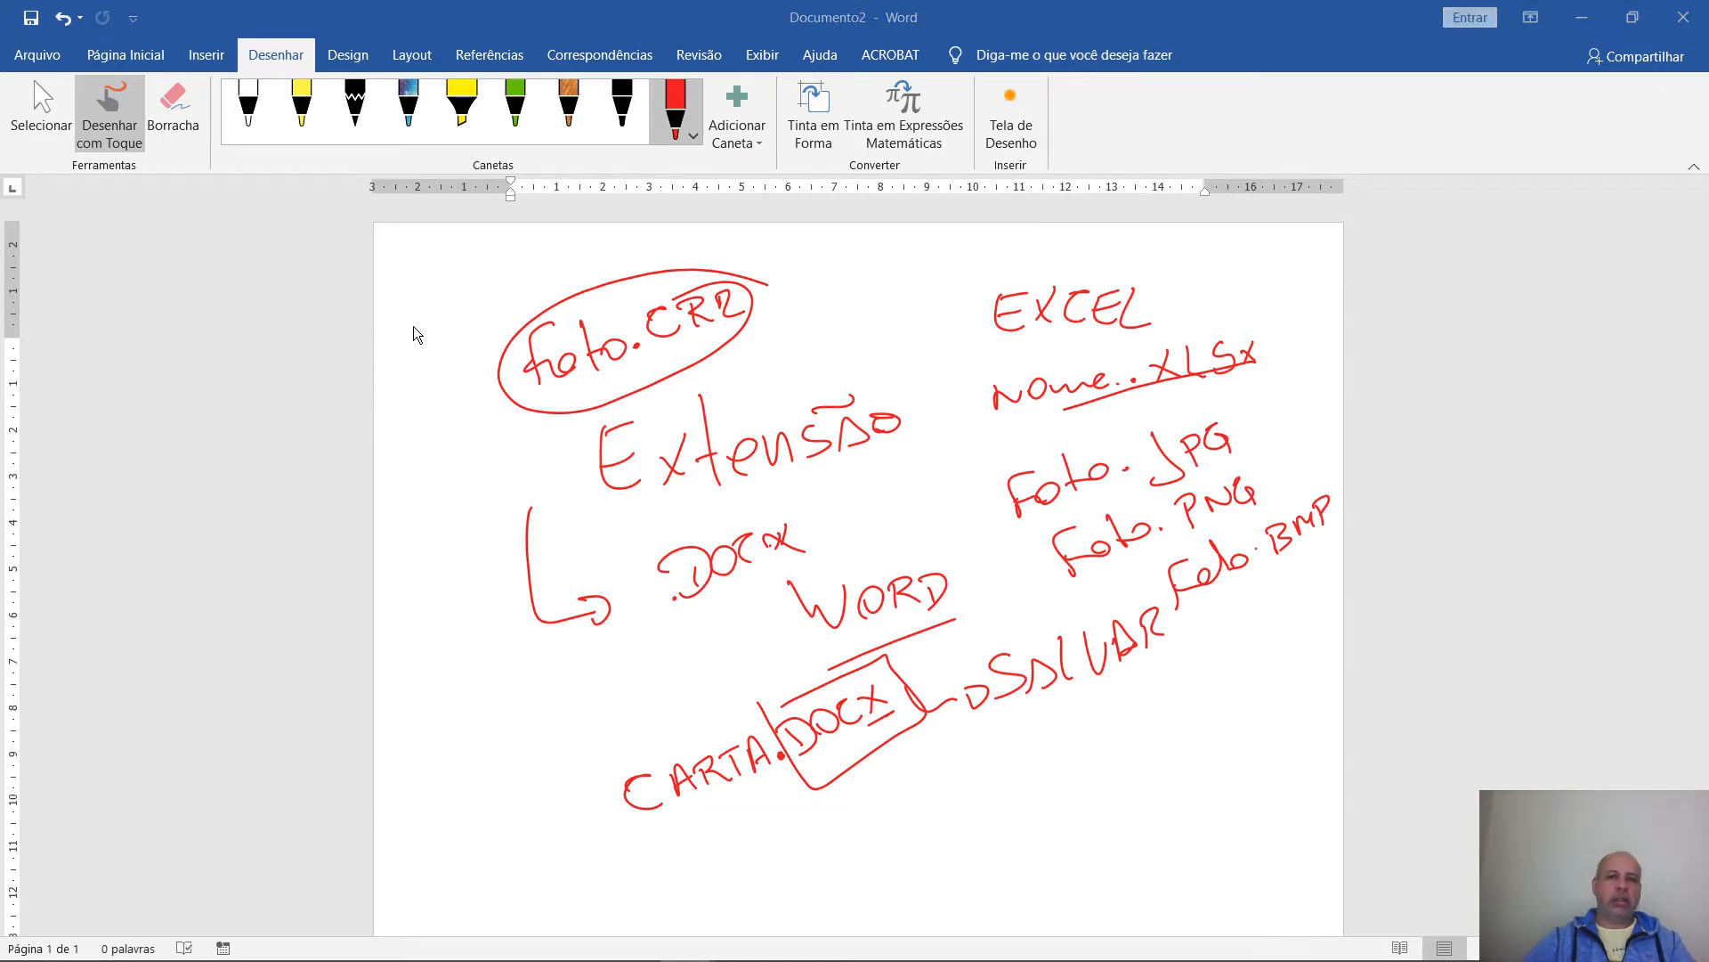
Switch to File Explorer and examine the file extensions and types in the Documents folder using the Details (Detalhes) layout
key(super+e)
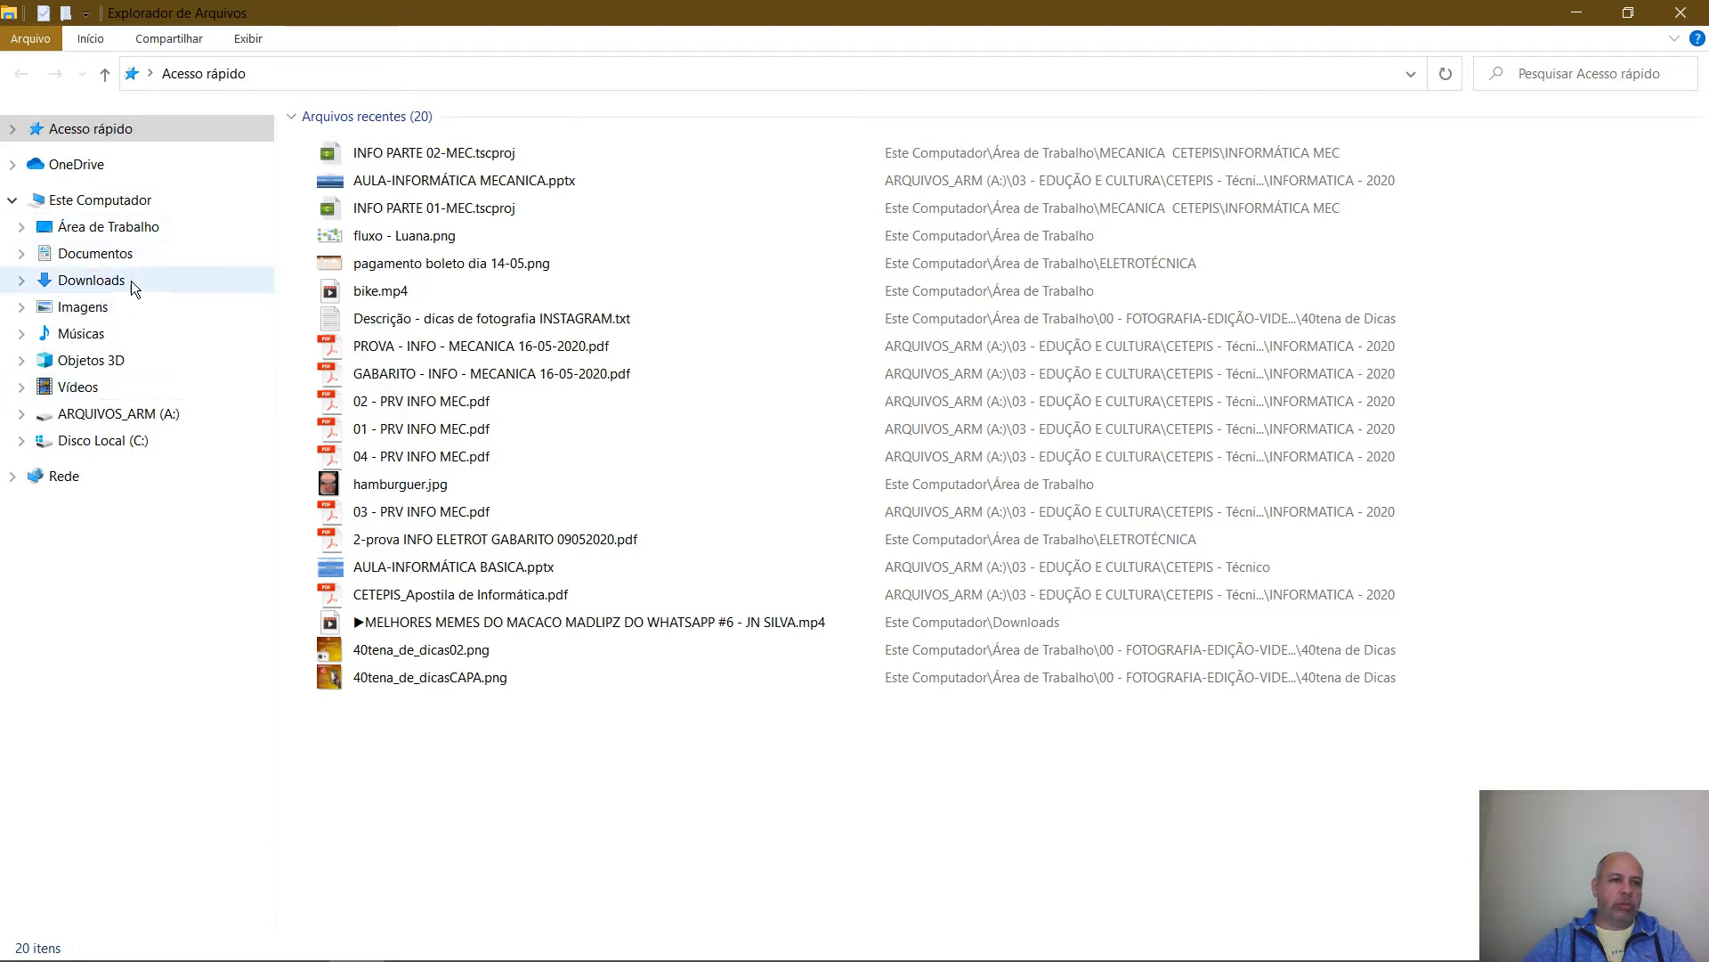
click(95, 254)
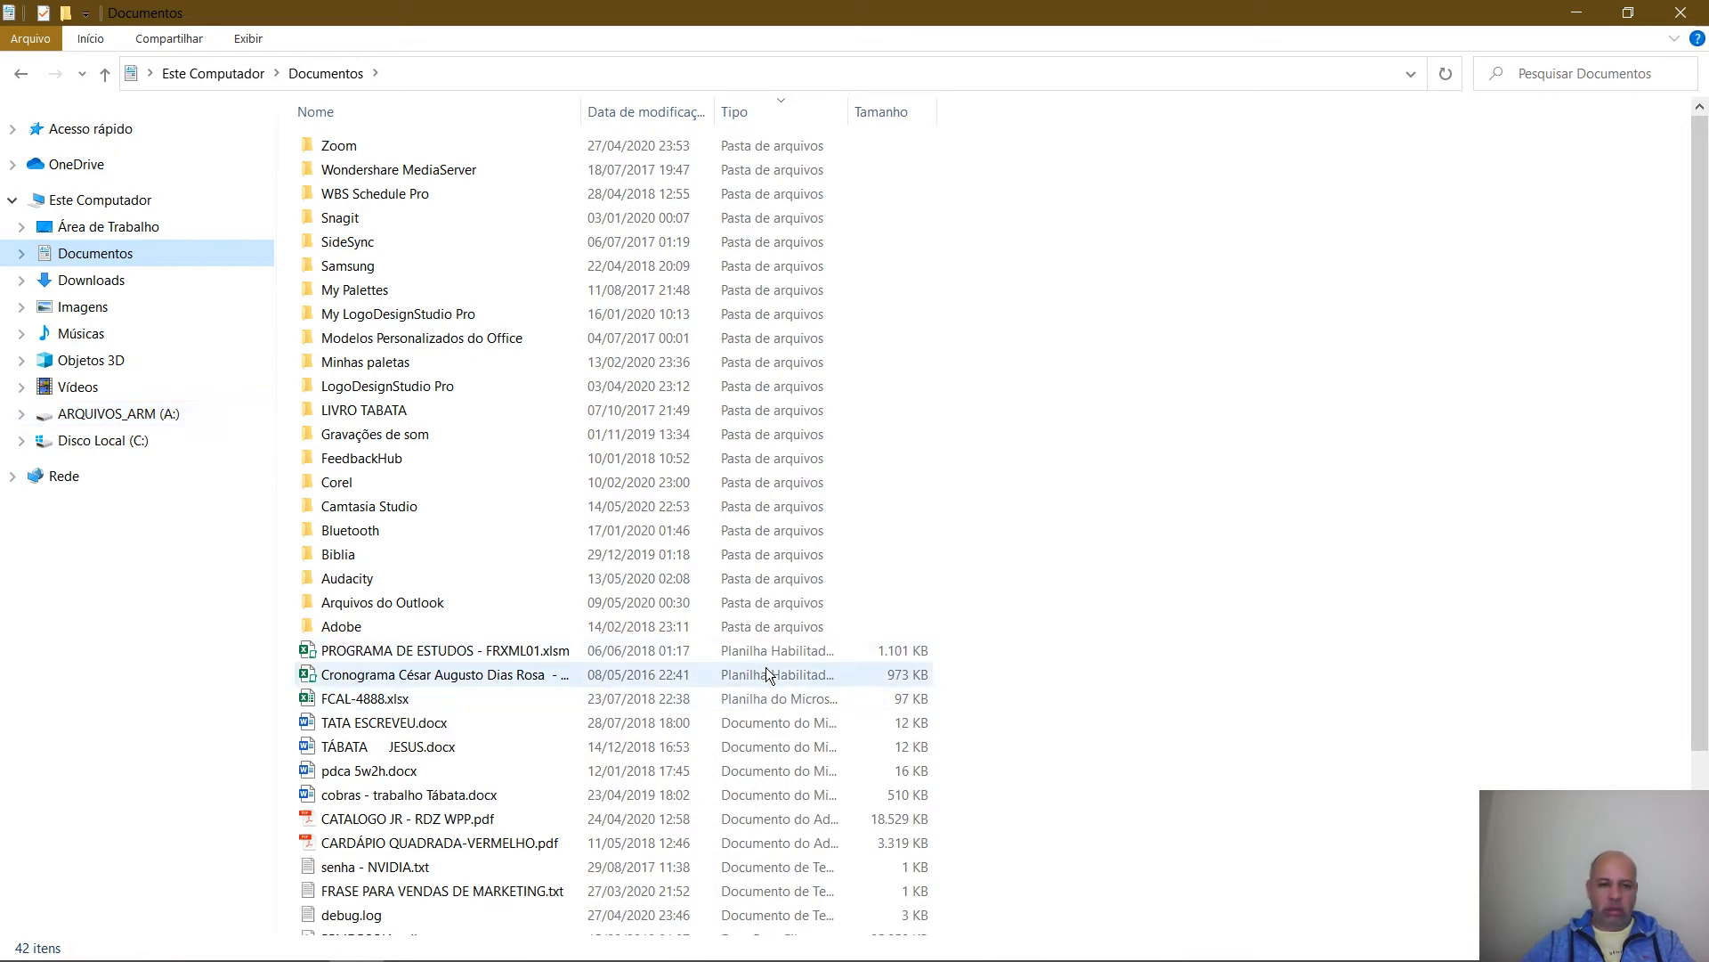
scroll(1694, 378, down, 2)
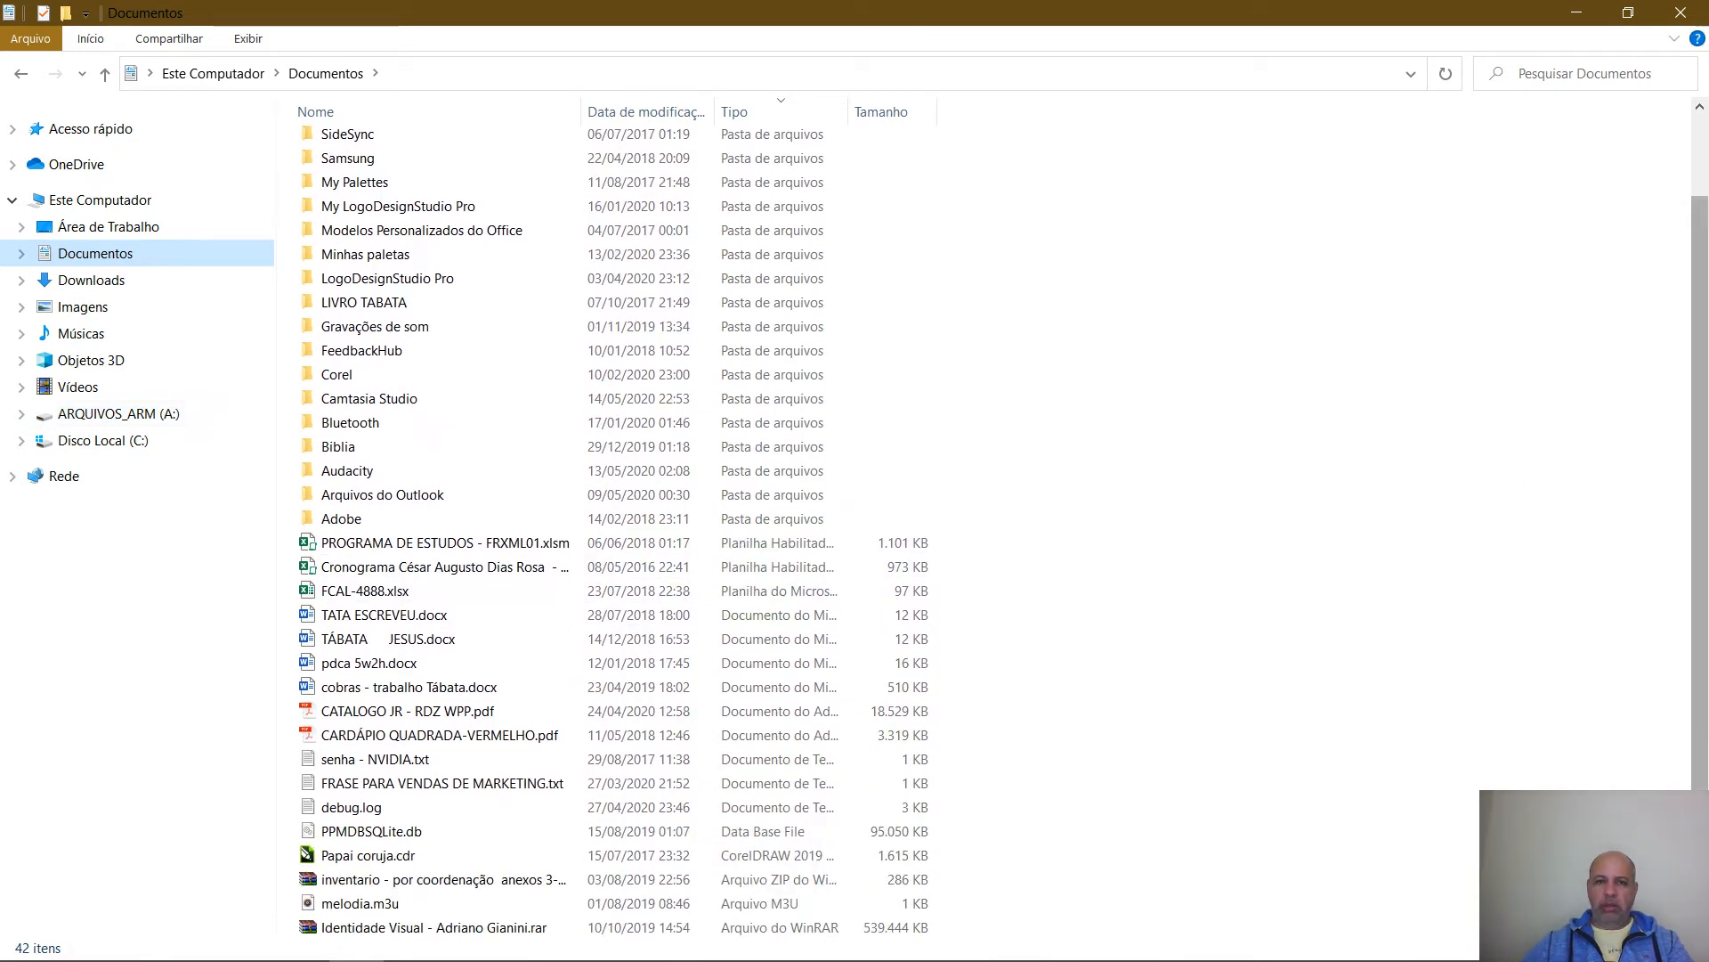
click(248, 39)
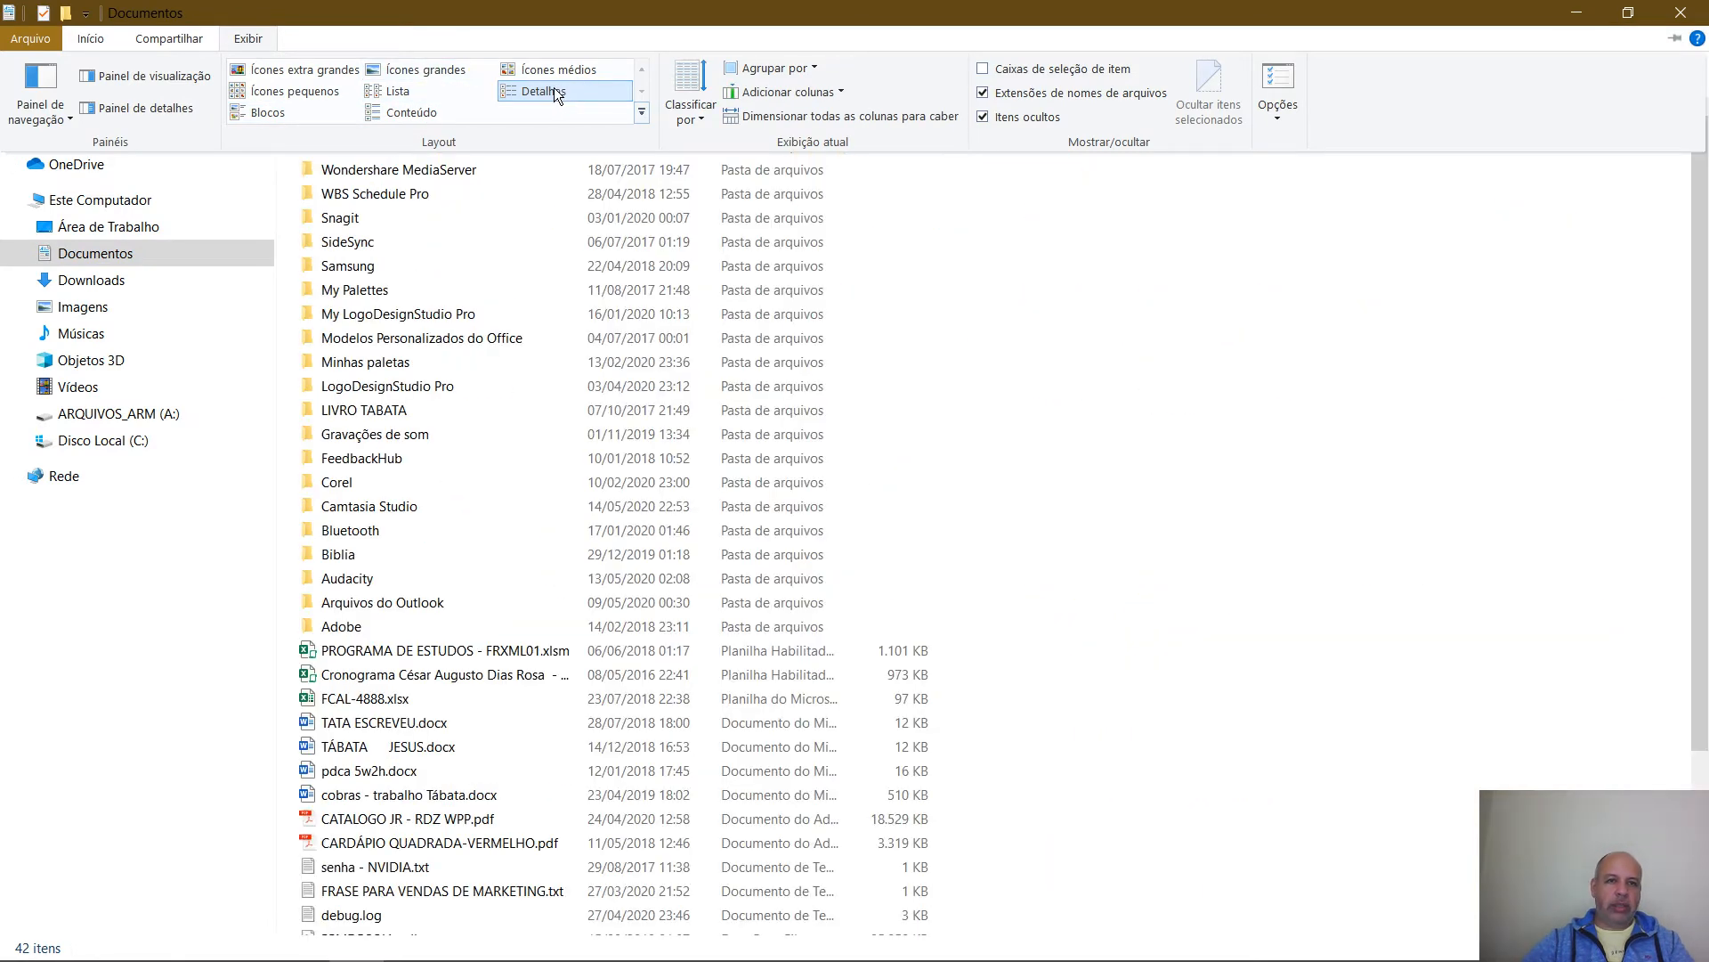
click(552, 91)
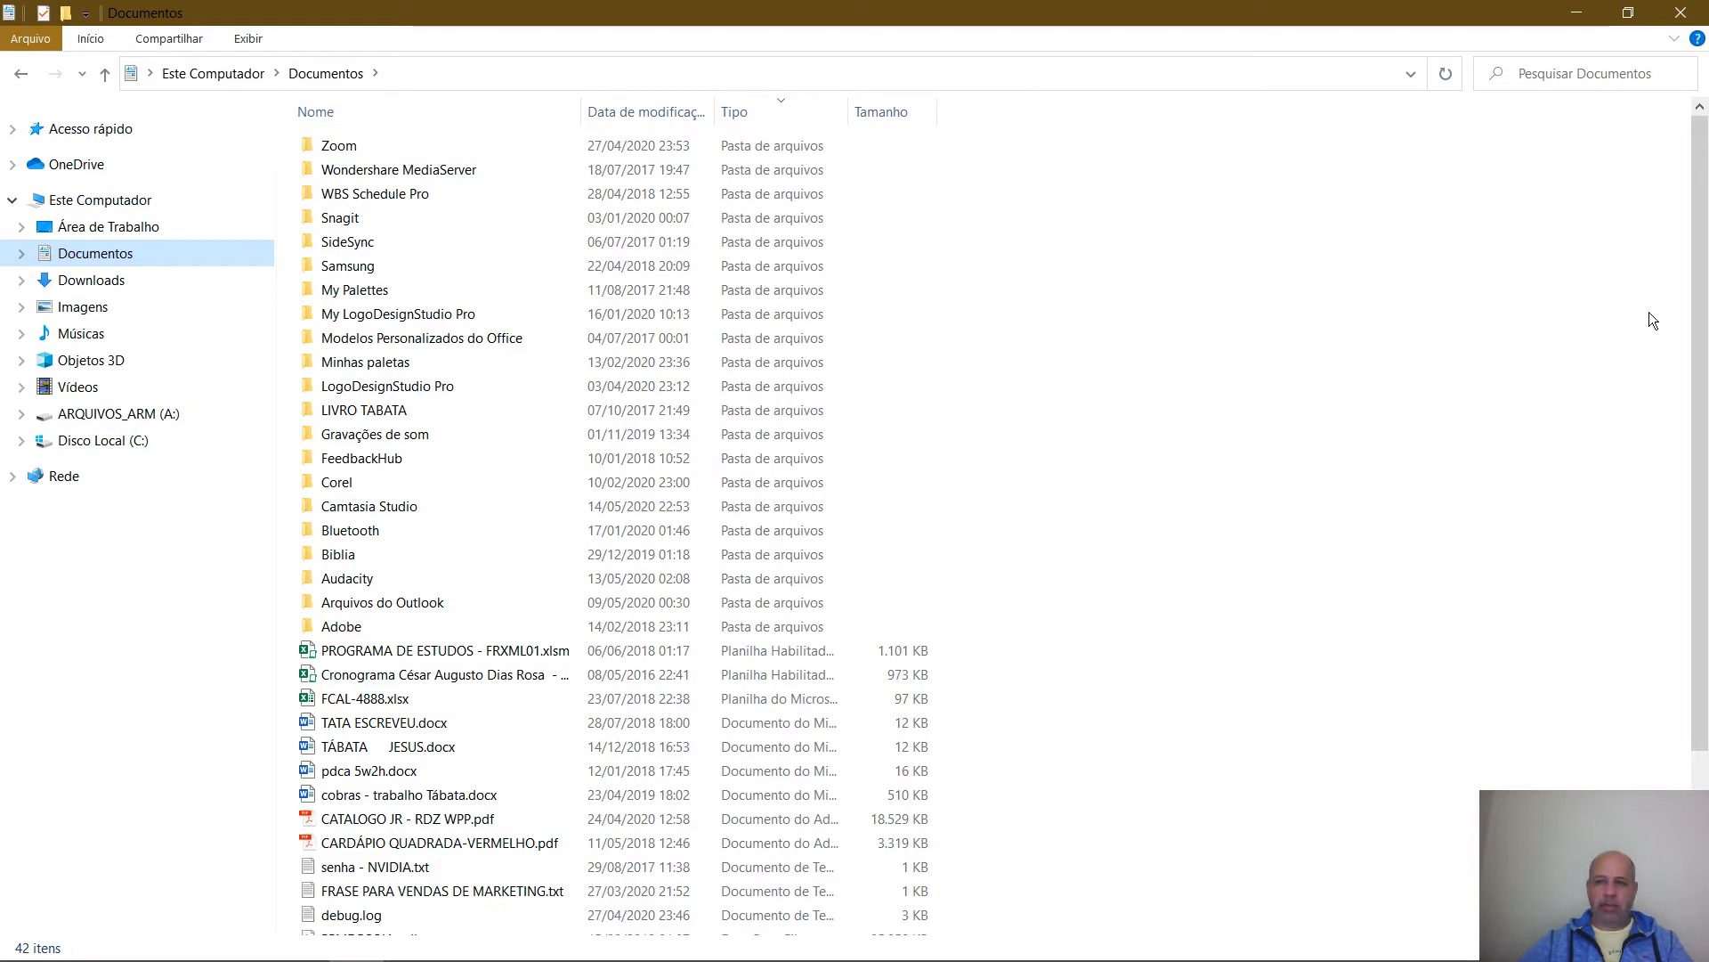
scroll(1647, 401, down, 3)
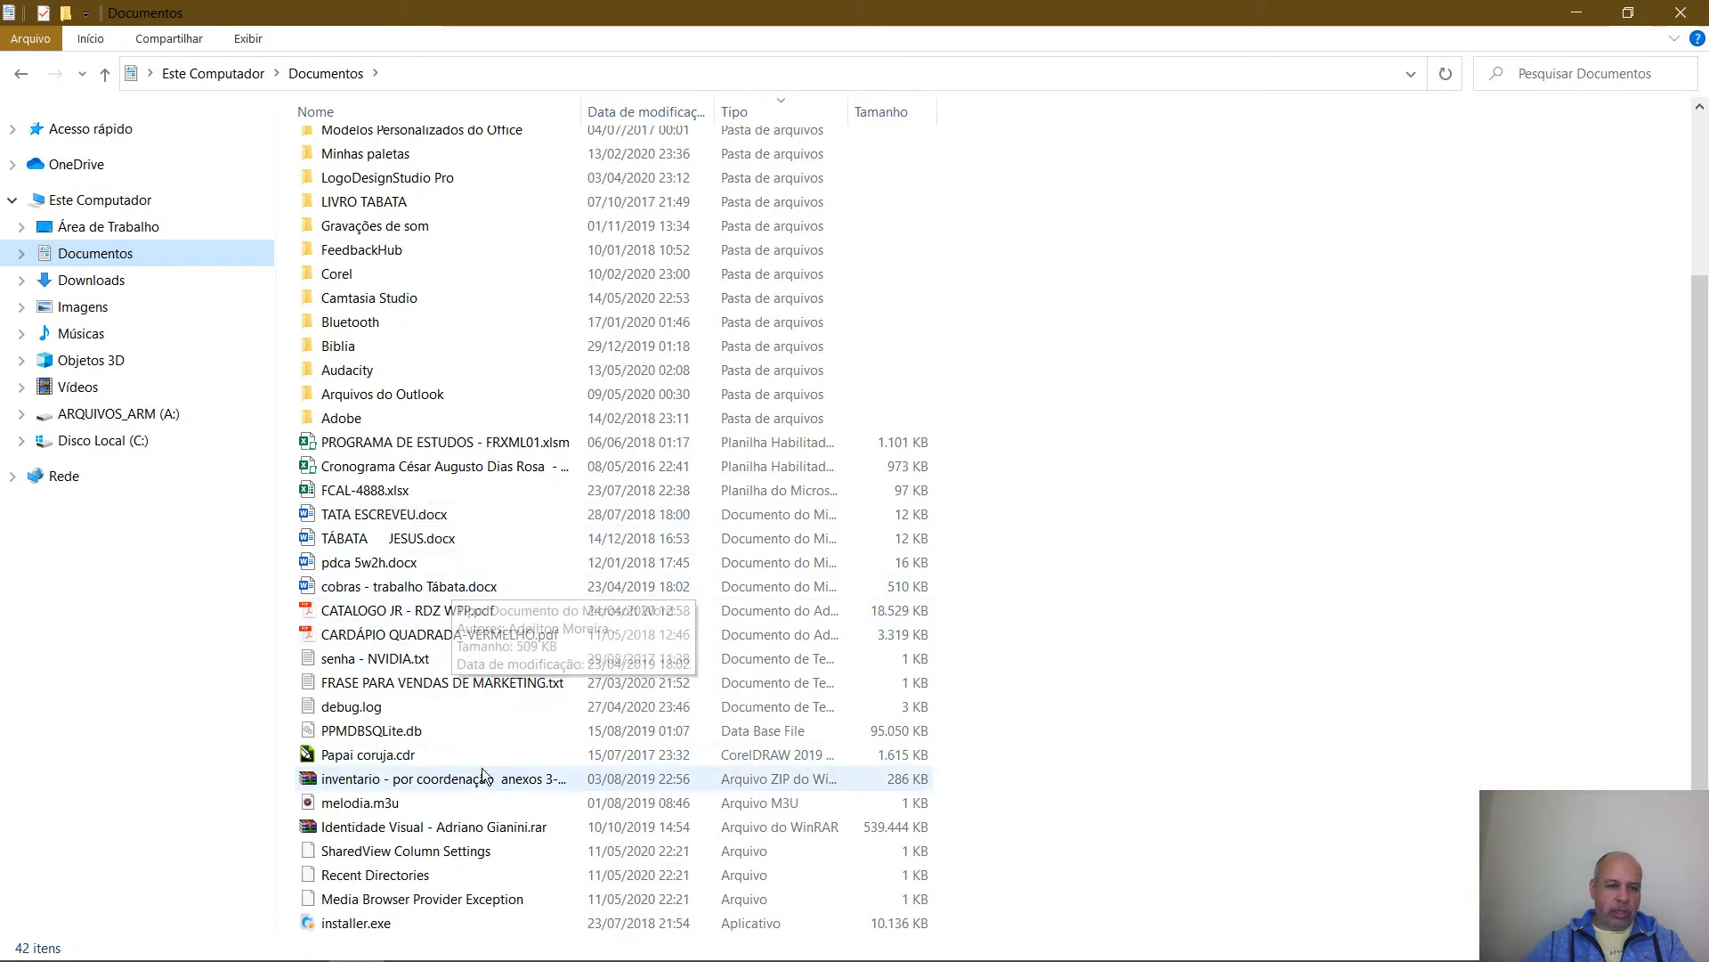
mouse_move(407, 757)
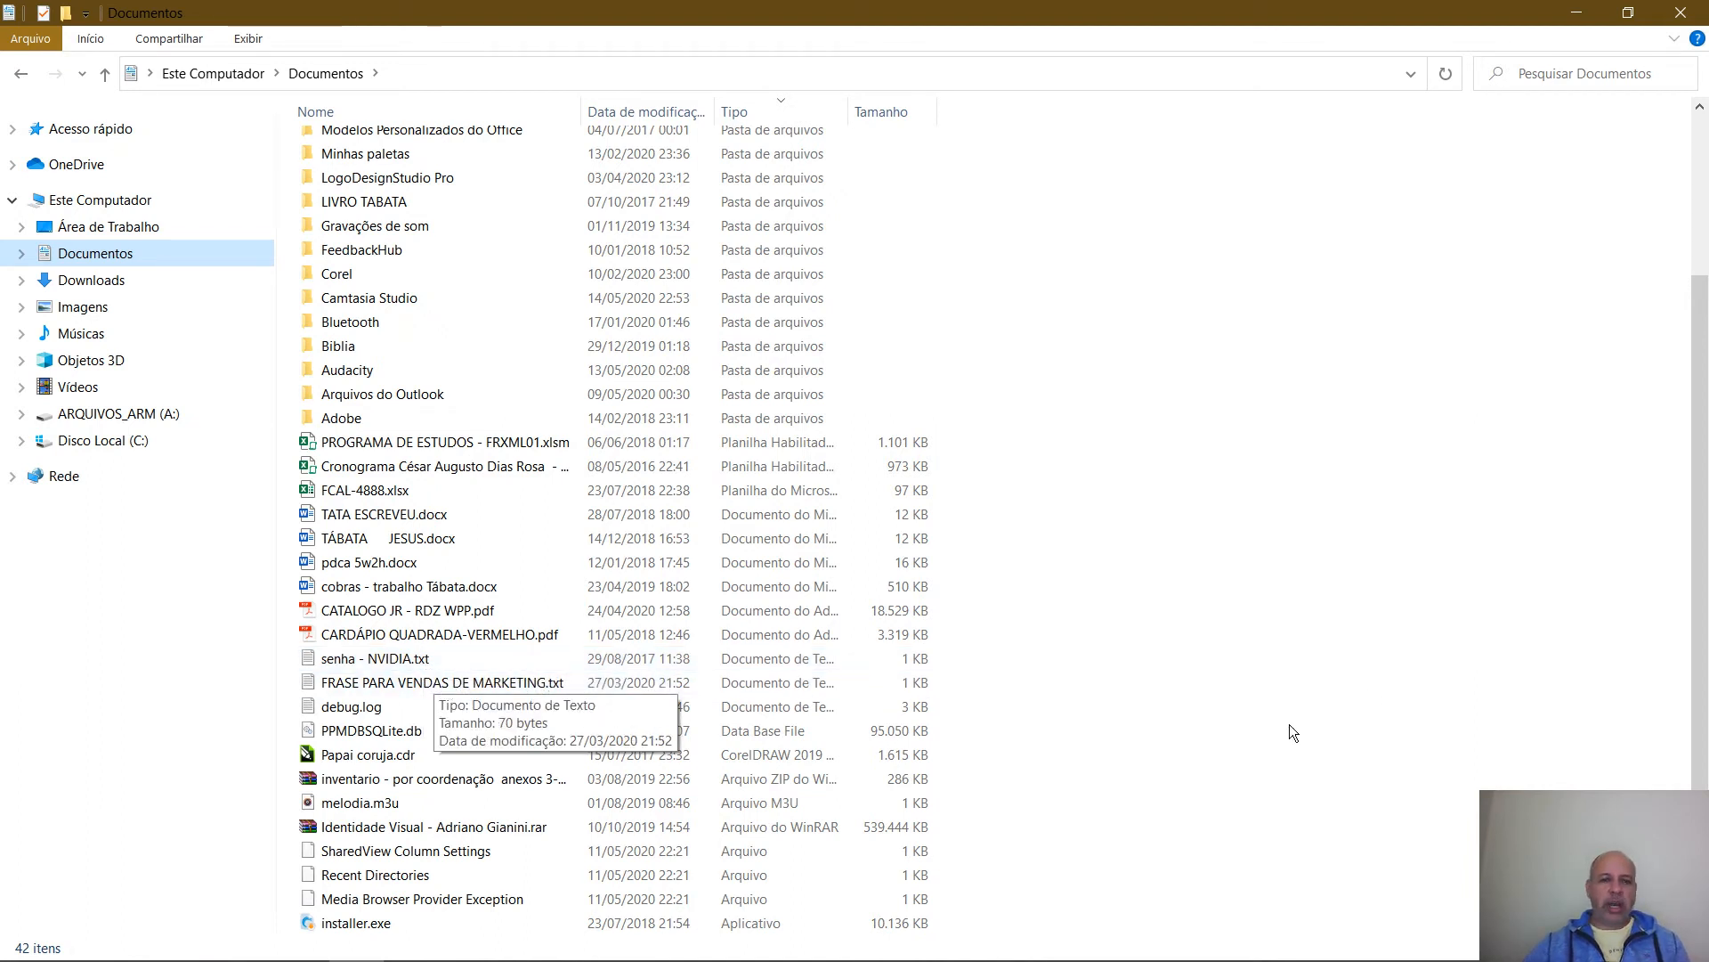
mouse_move(378, 929)
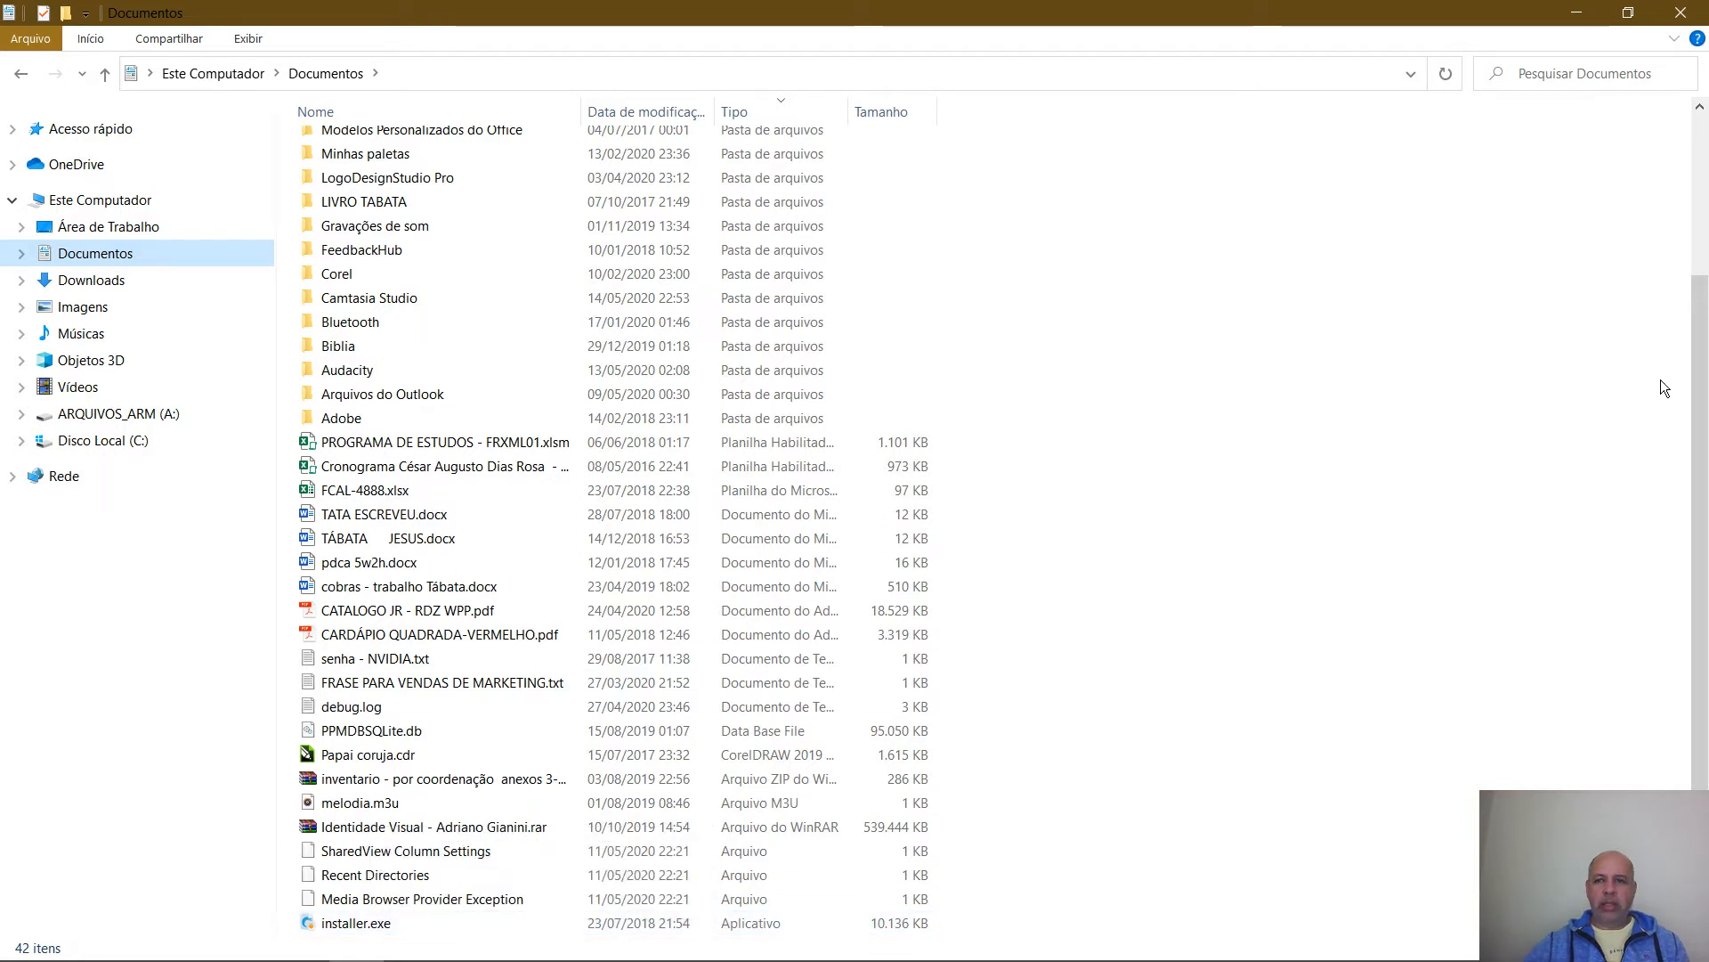
drag(1702, 388, 1706, 191)
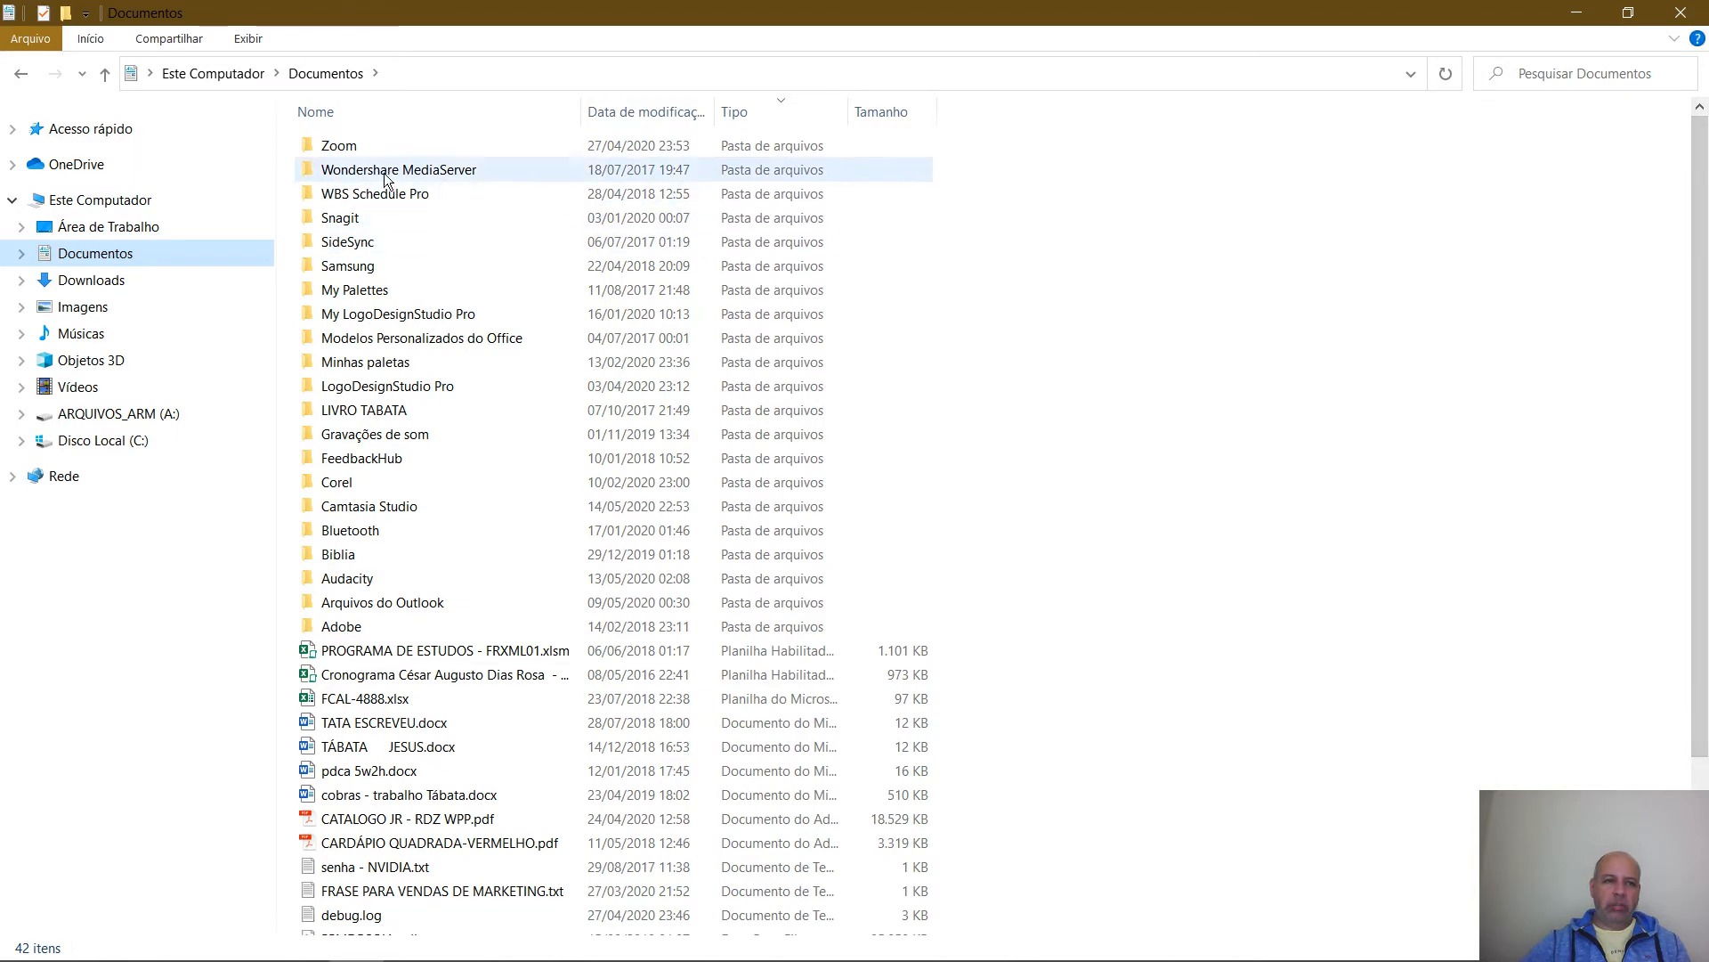
Show the Documents folder with extra large icons and browse through its folders and files down to installer.exe
click(247, 40)
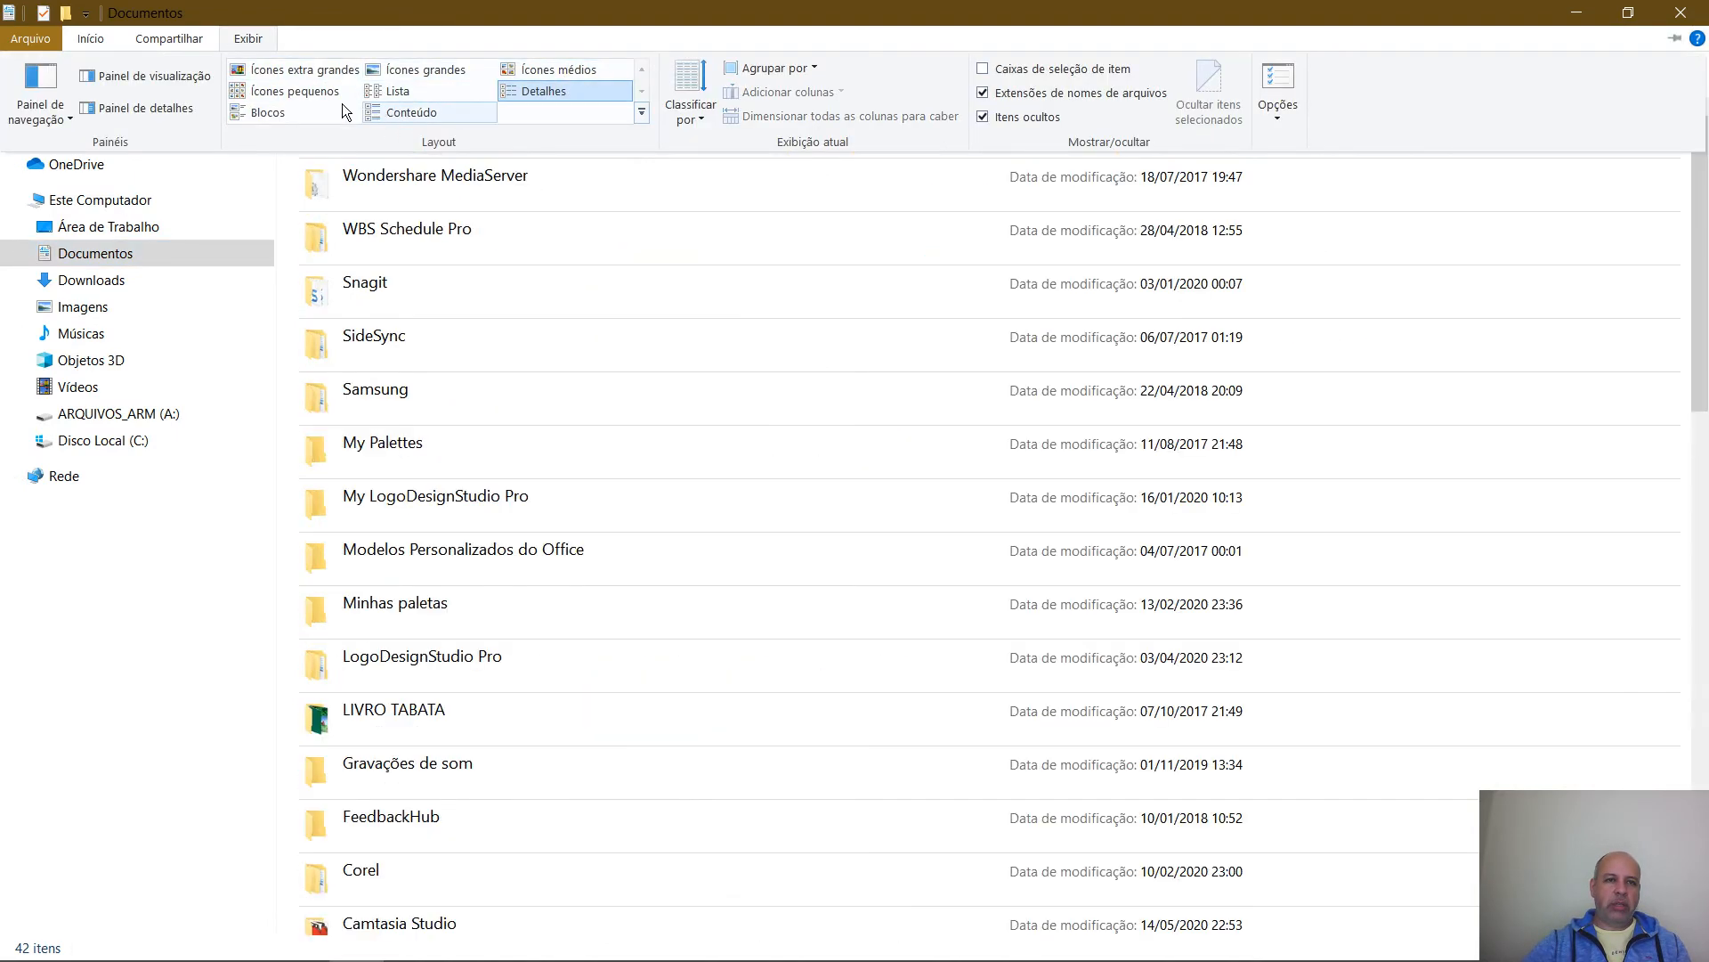
click(313, 77)
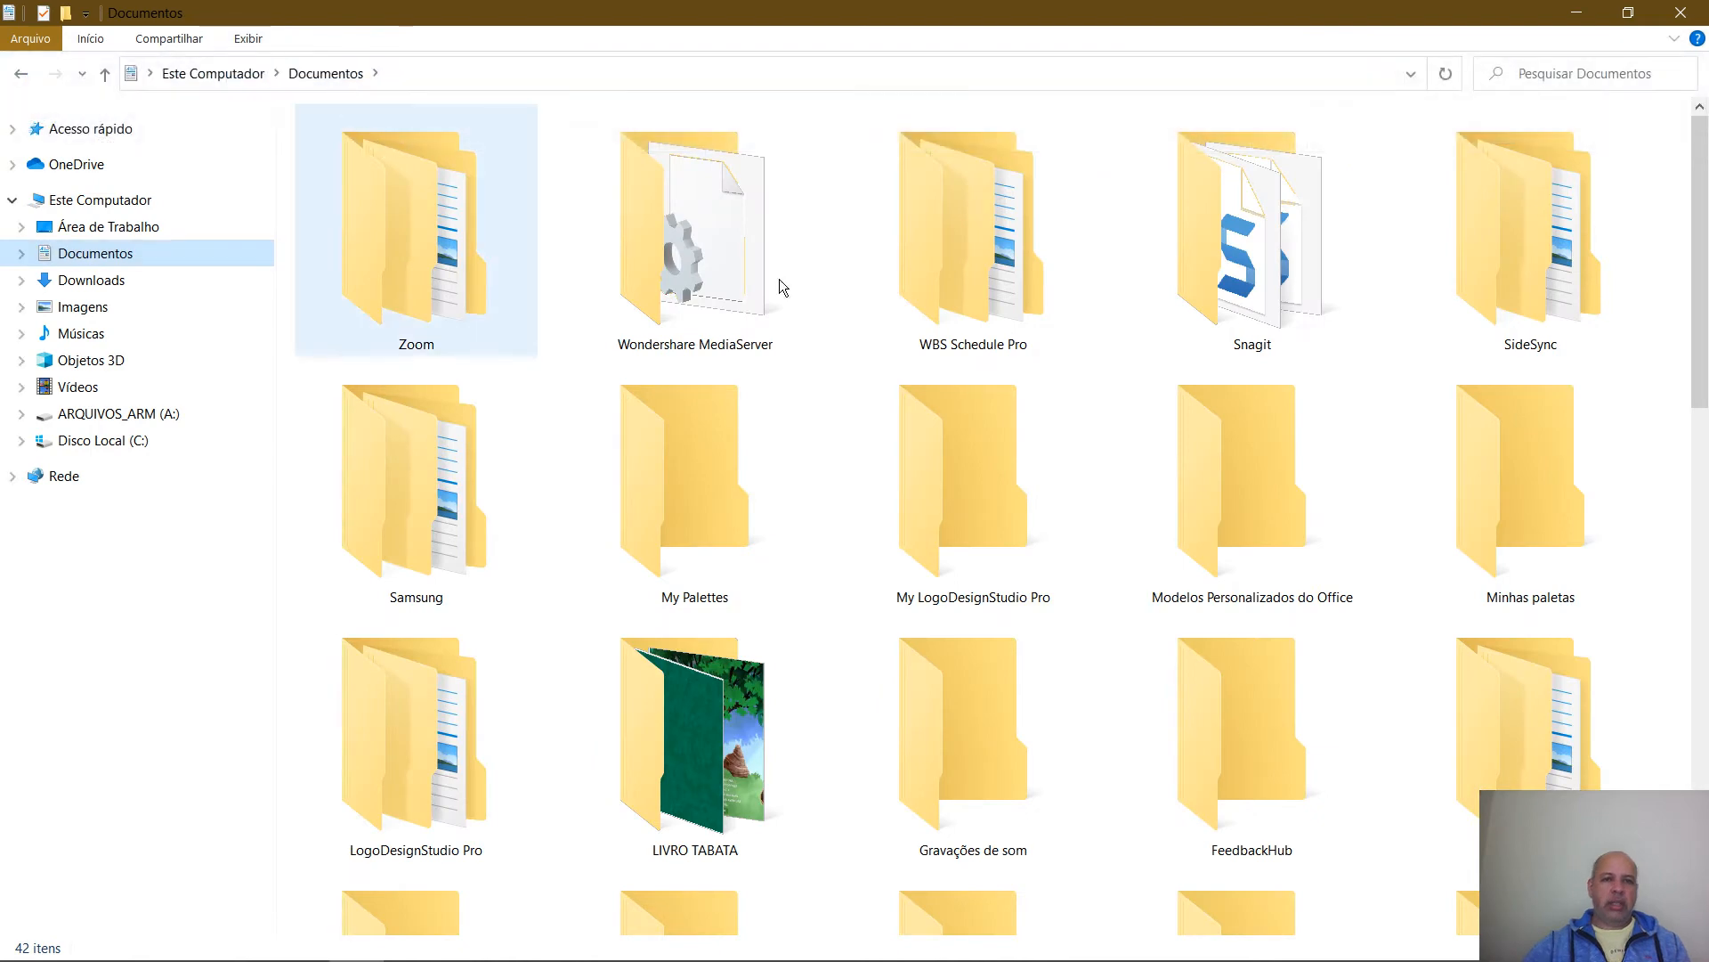
click(961, 320)
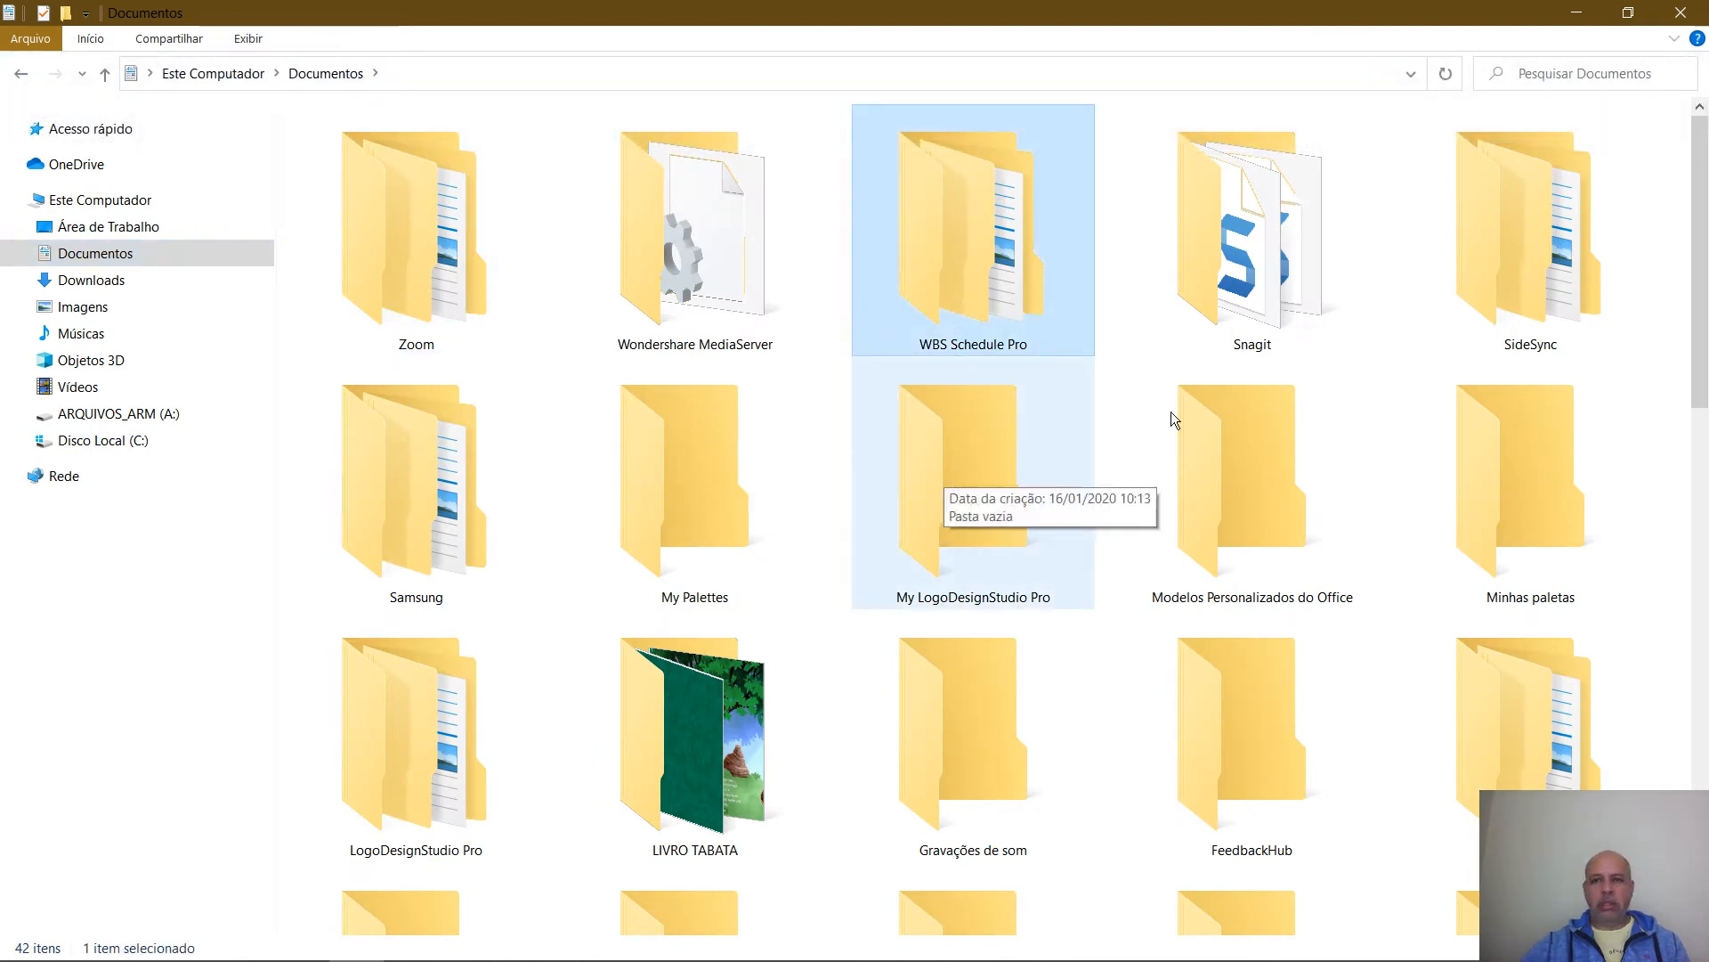
scroll(1514, 258, down, 10)
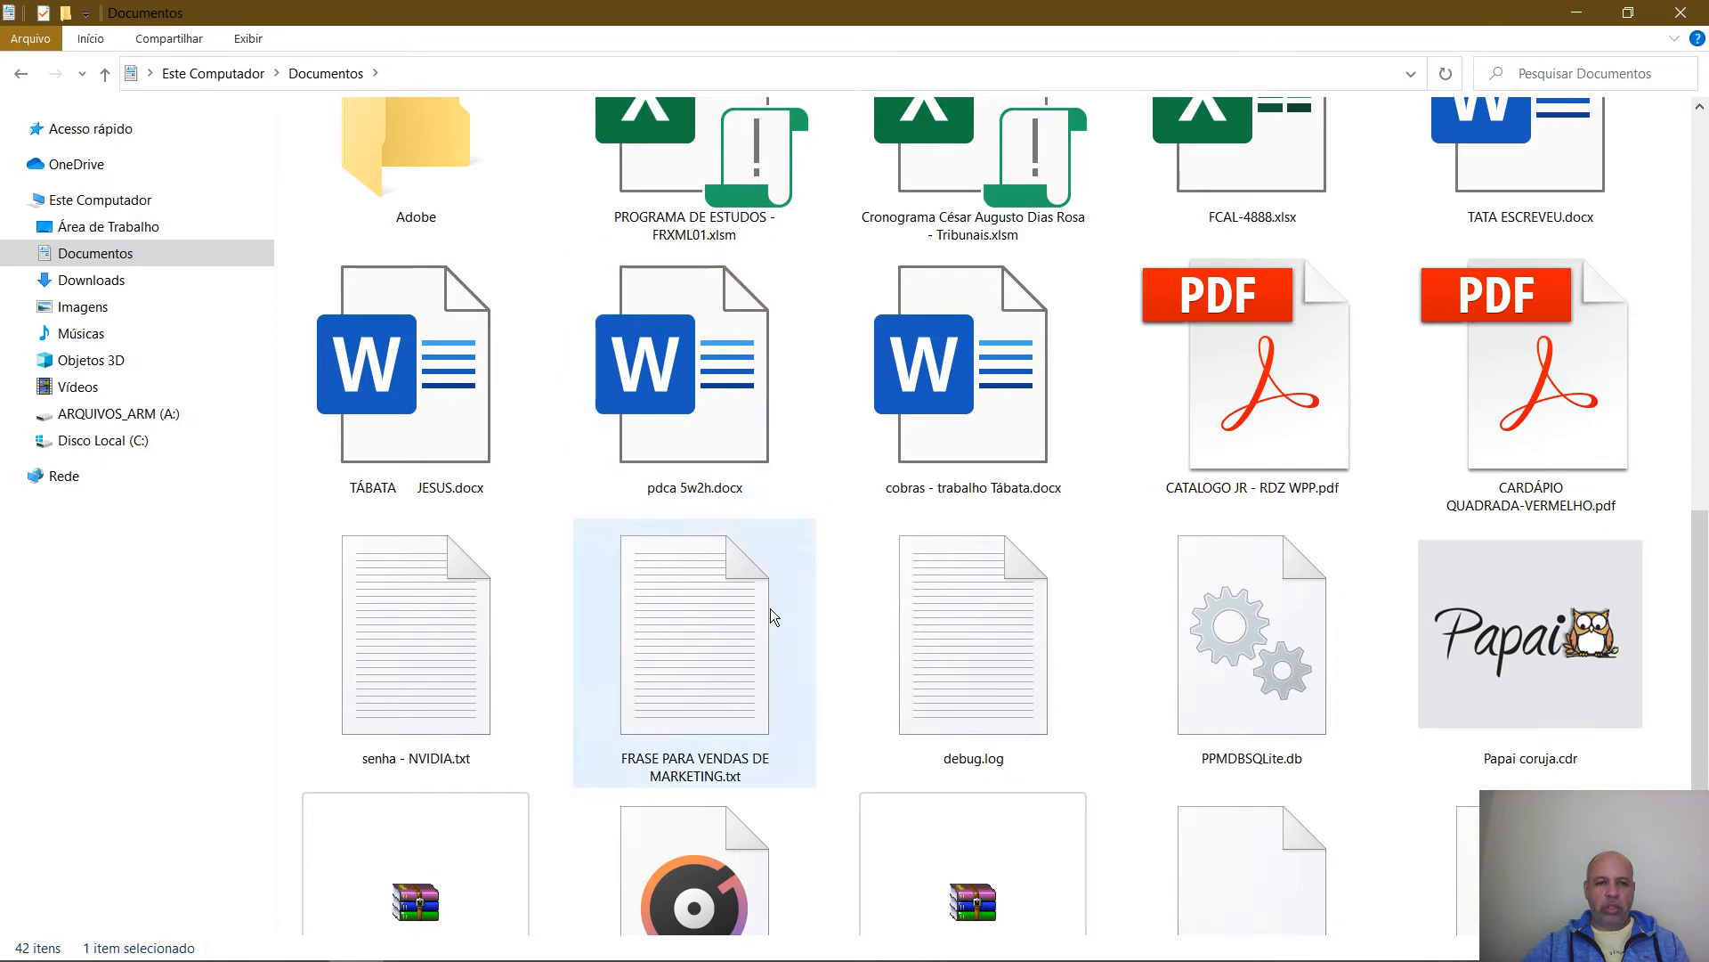
scroll(998, 712, down, 5)
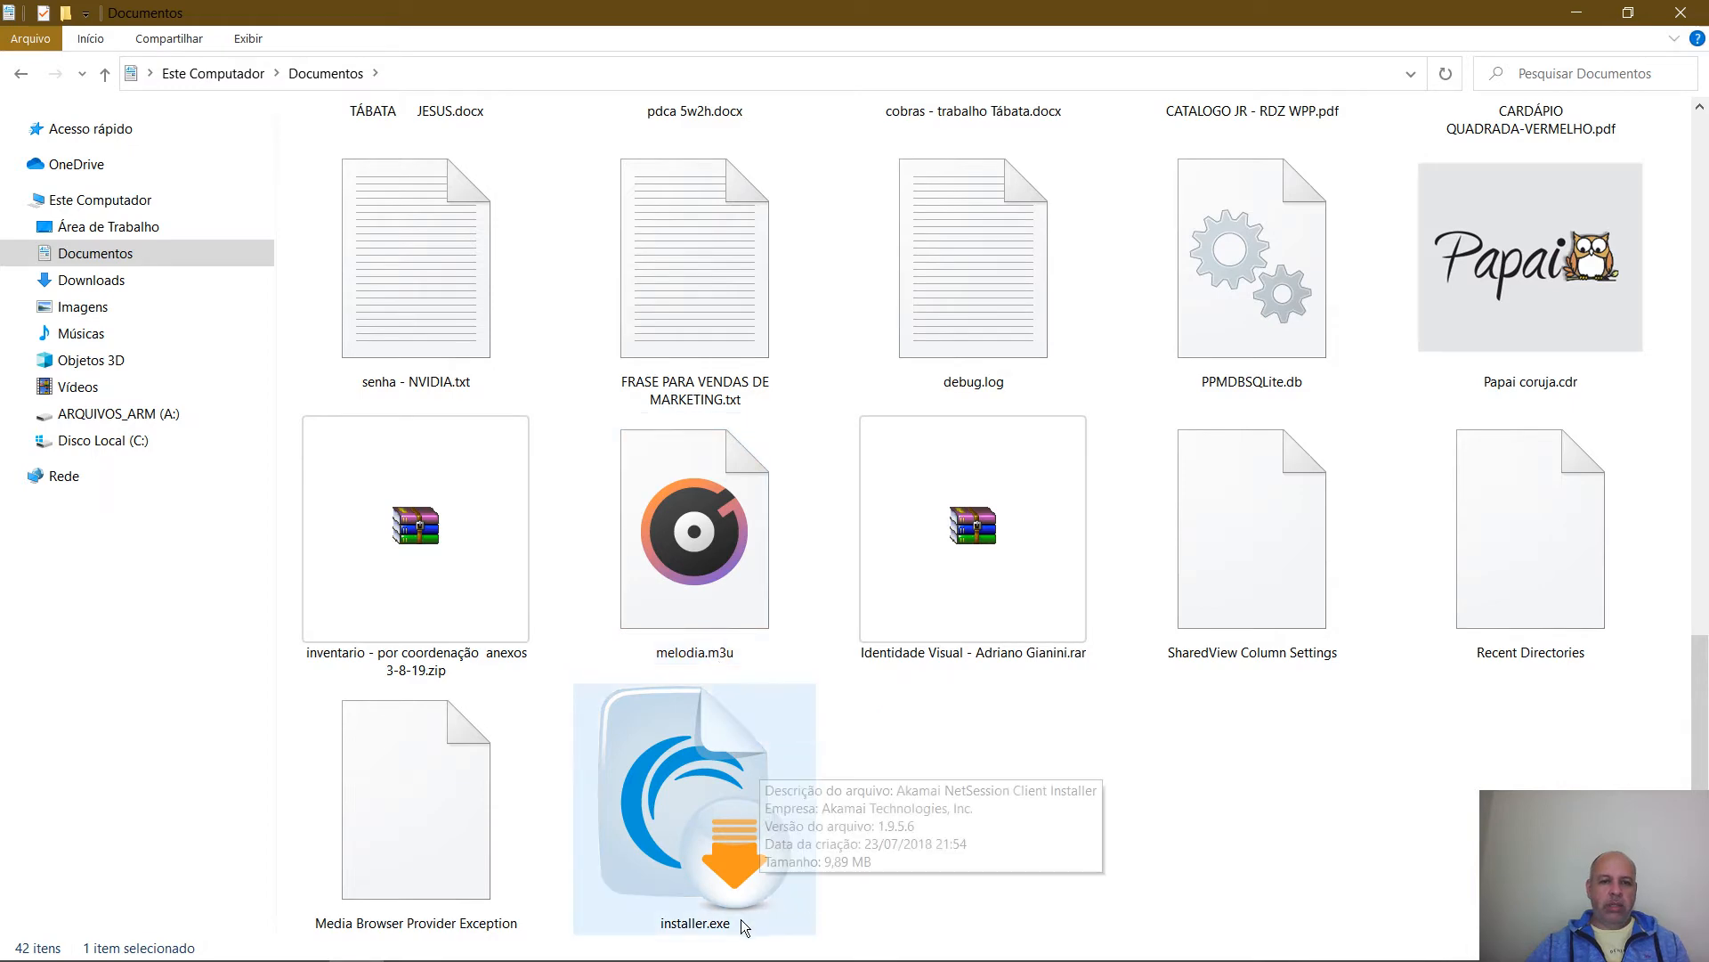
Go back to the beginning of the Documents folder's contents and close its window to return to the Word document
drag(1700, 712, 1701, 183)
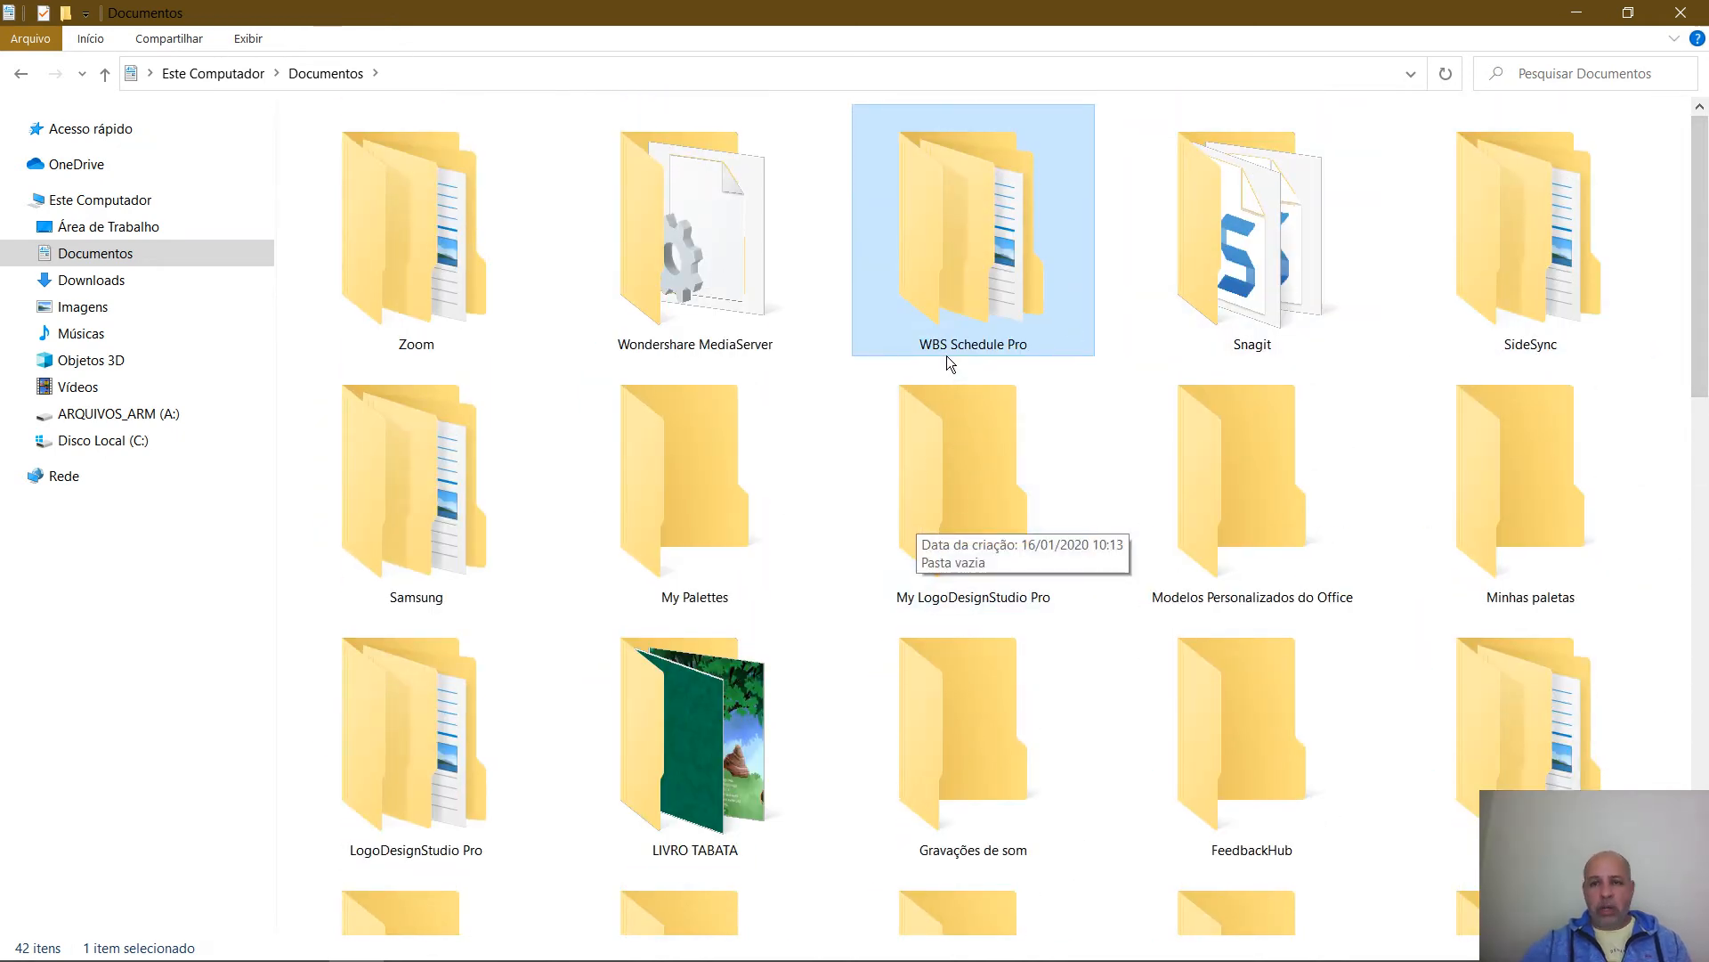
click(1680, 12)
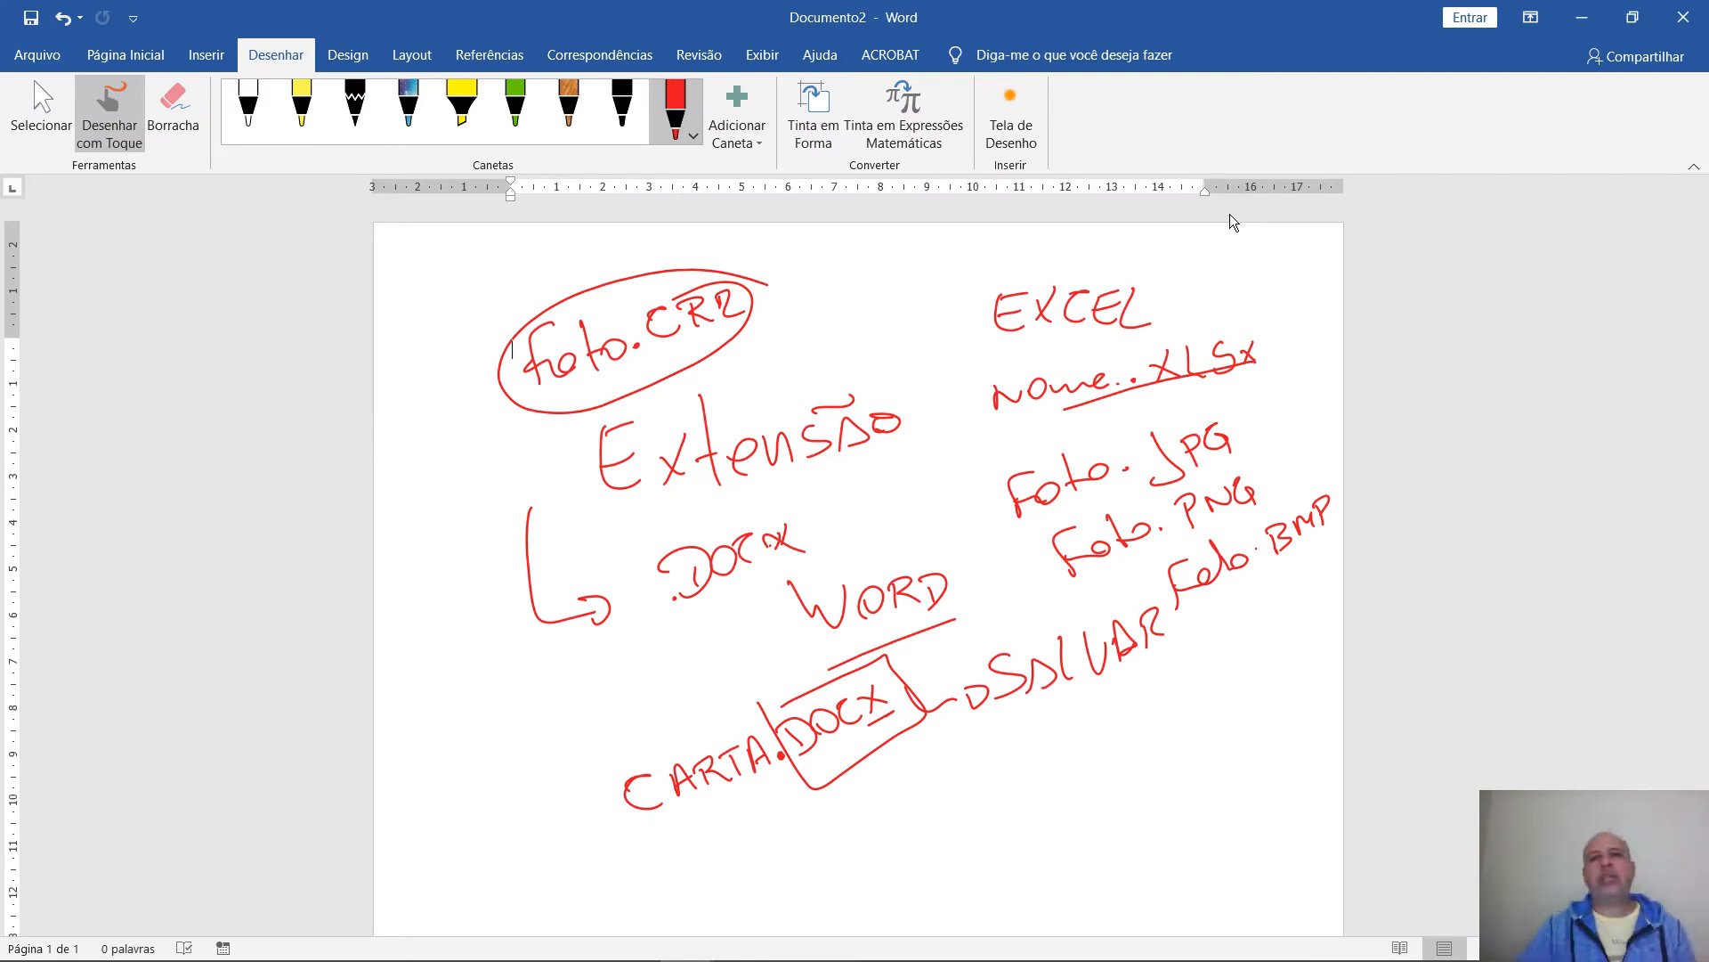
Open the Área de Trabalho folder in File Explorer and list its files in the Details layout, sorted by type (Tipo)
mouse_move(578, 960)
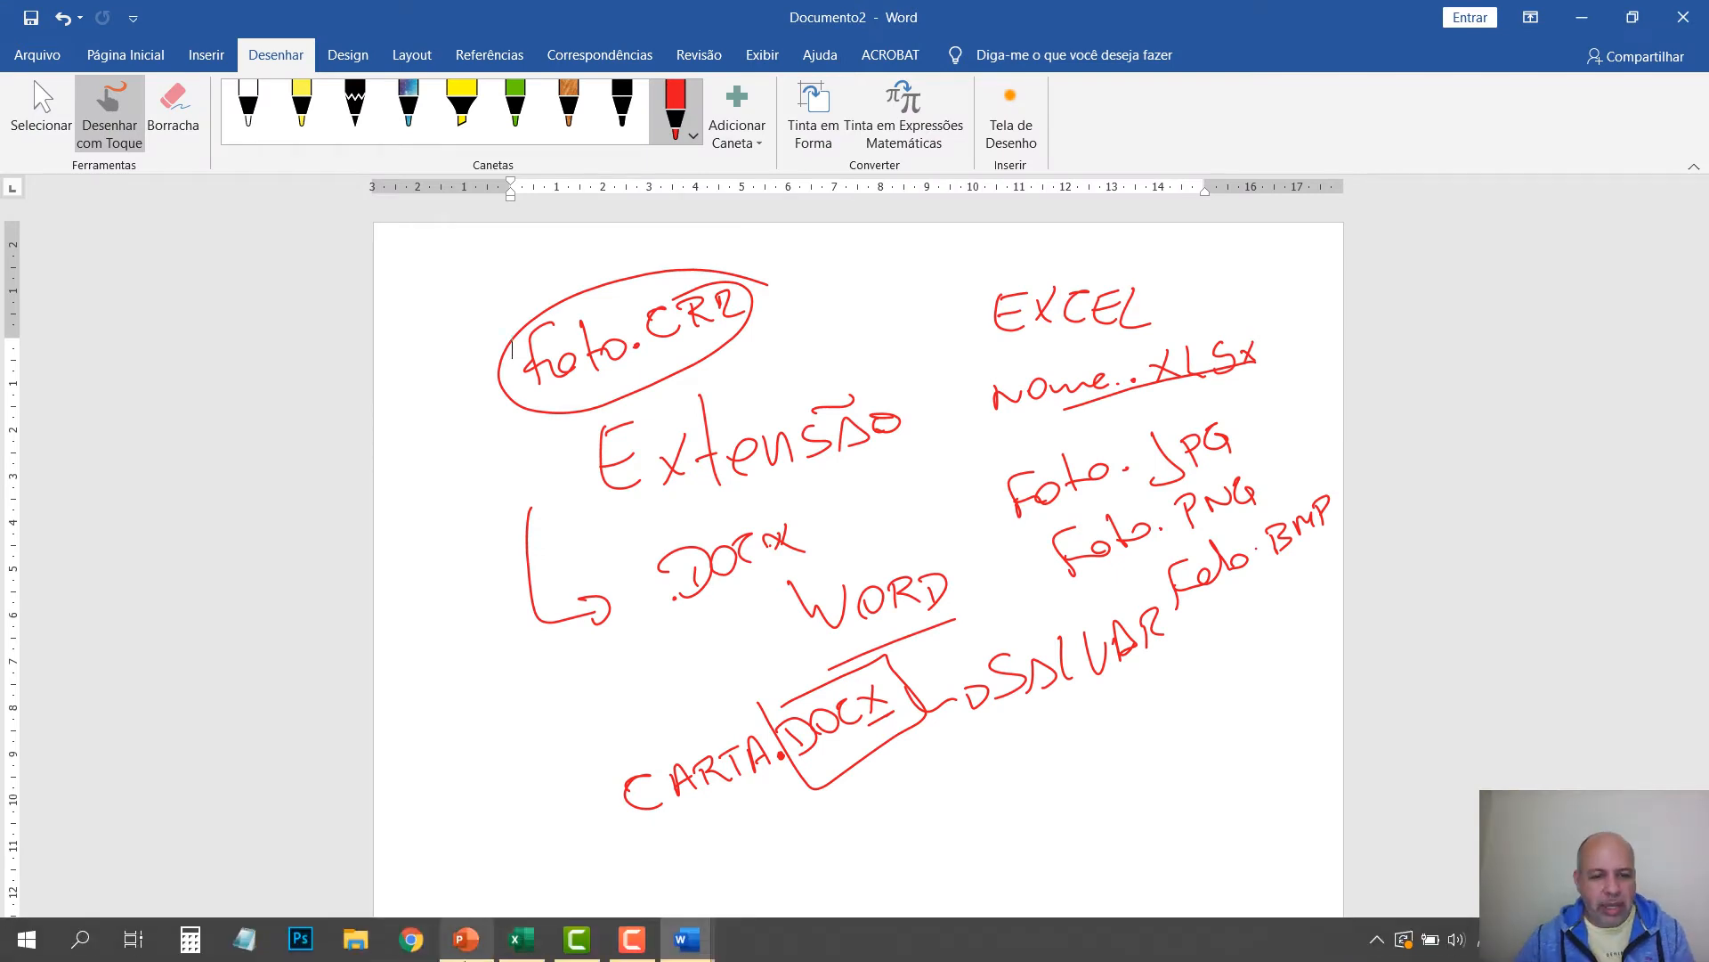
click(356, 932)
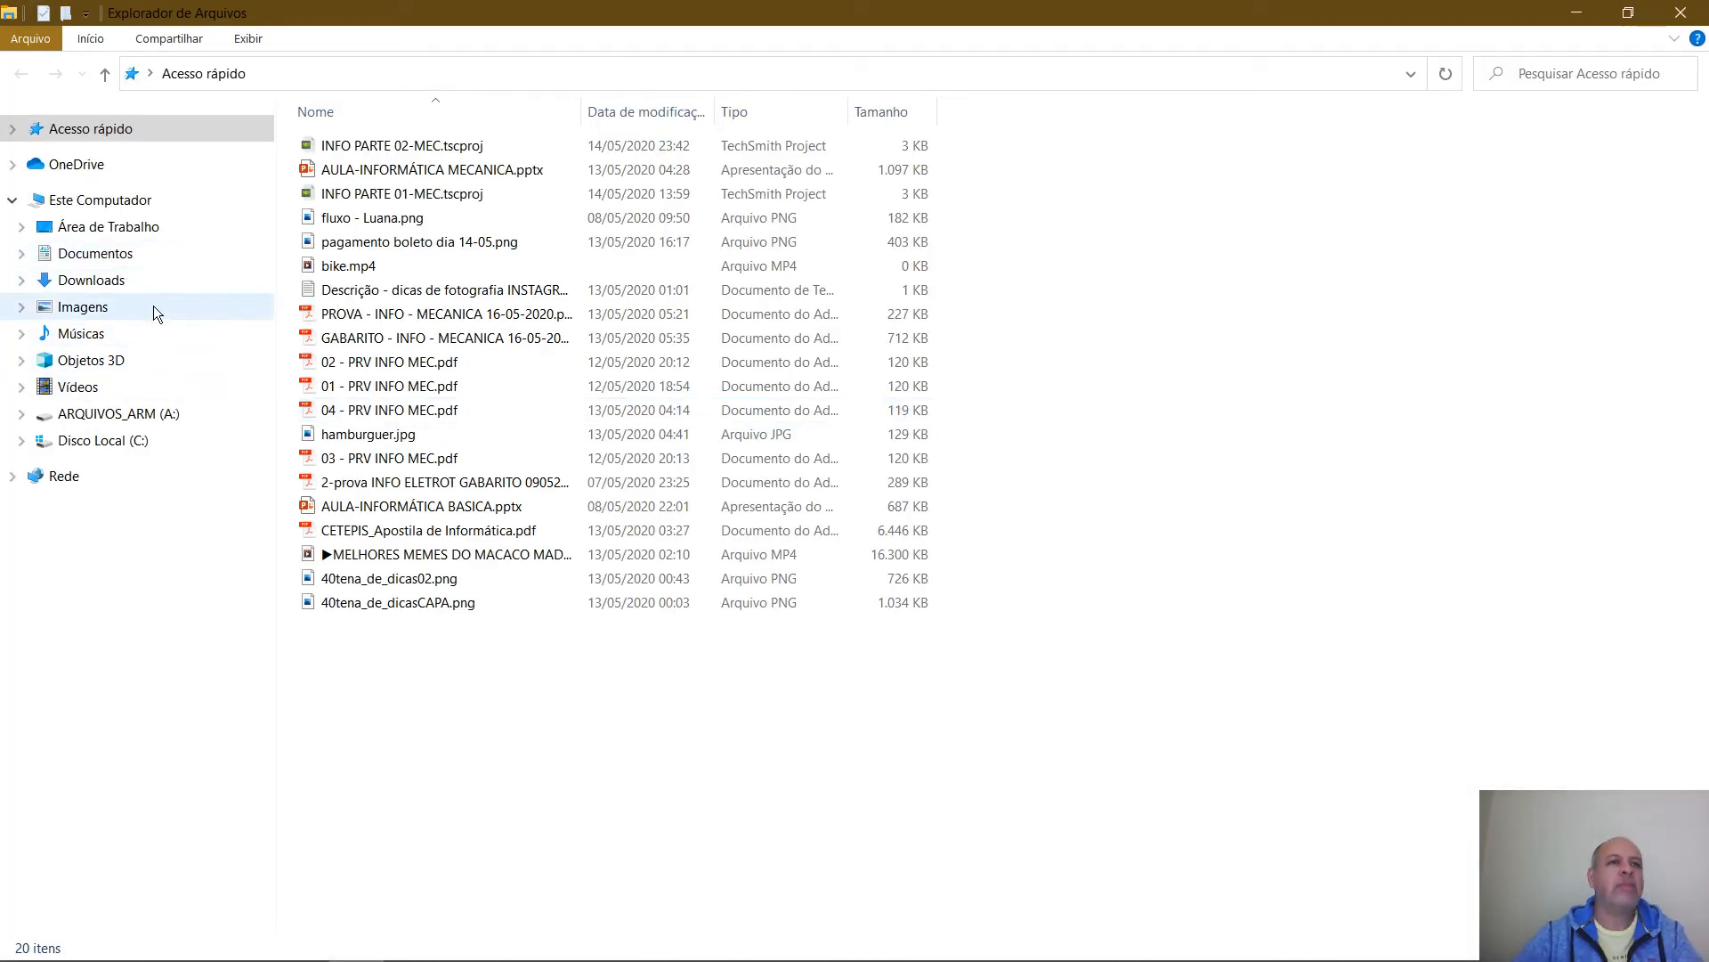
click(136, 224)
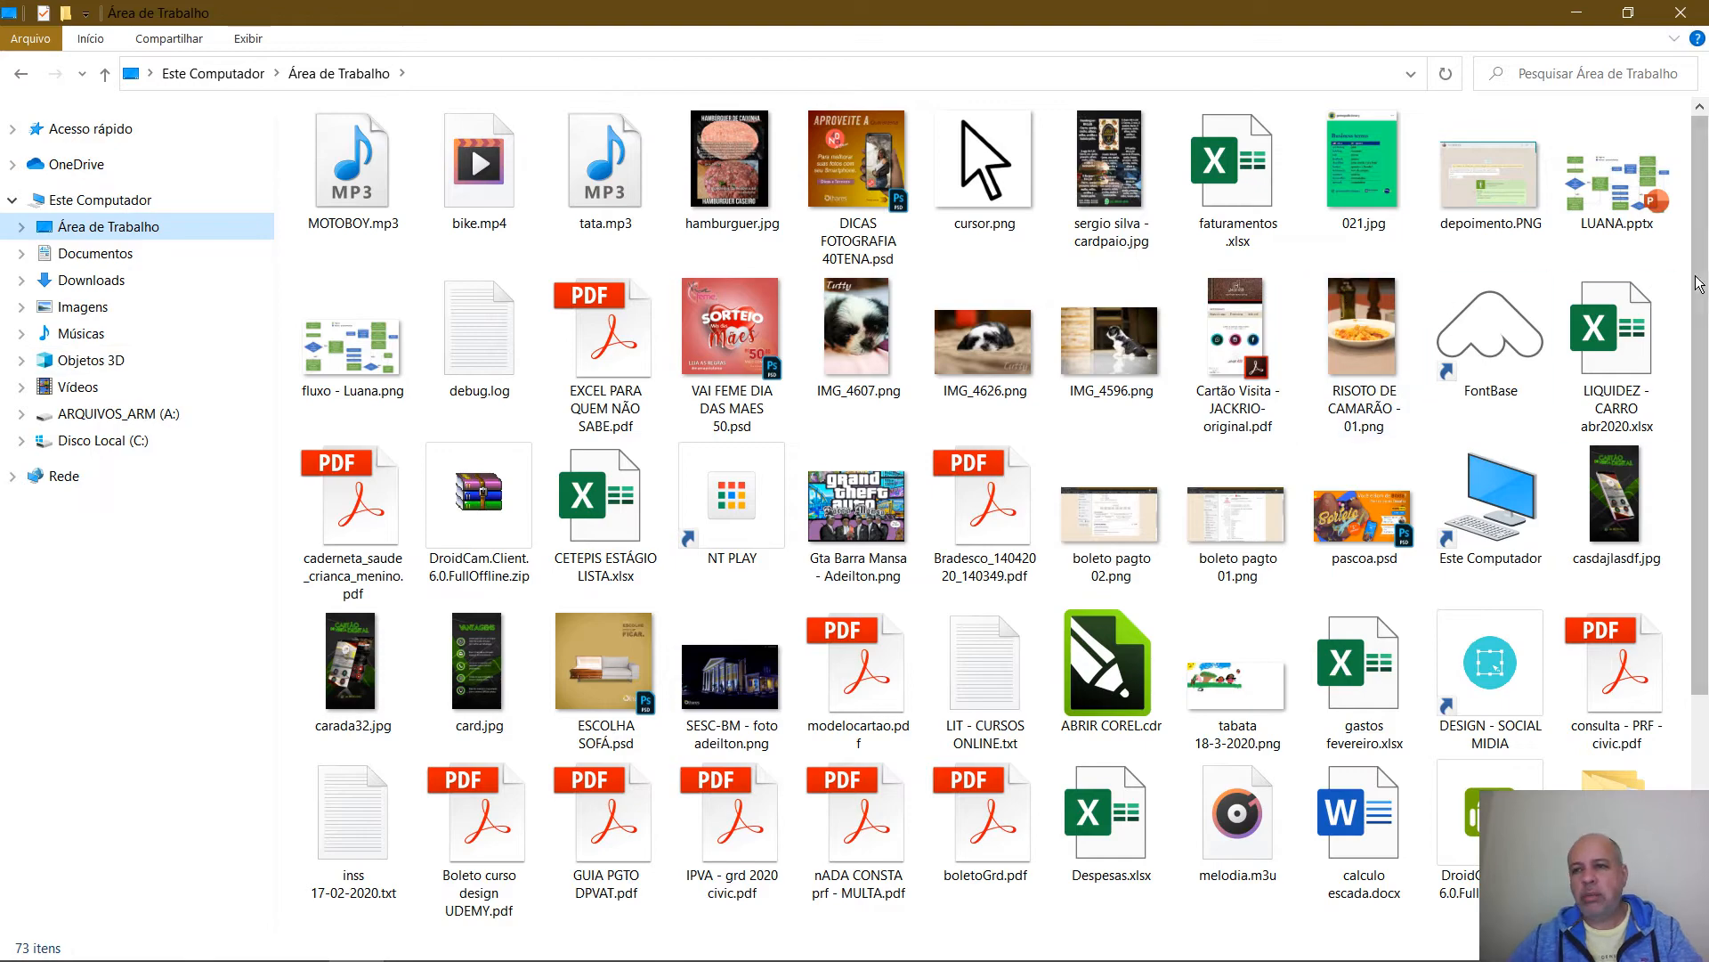
drag(1702, 258, 1701, 531)
drag(1704, 458, 1705, 283)
click(1613, 904)
click(1675, 949)
click(809, 116)
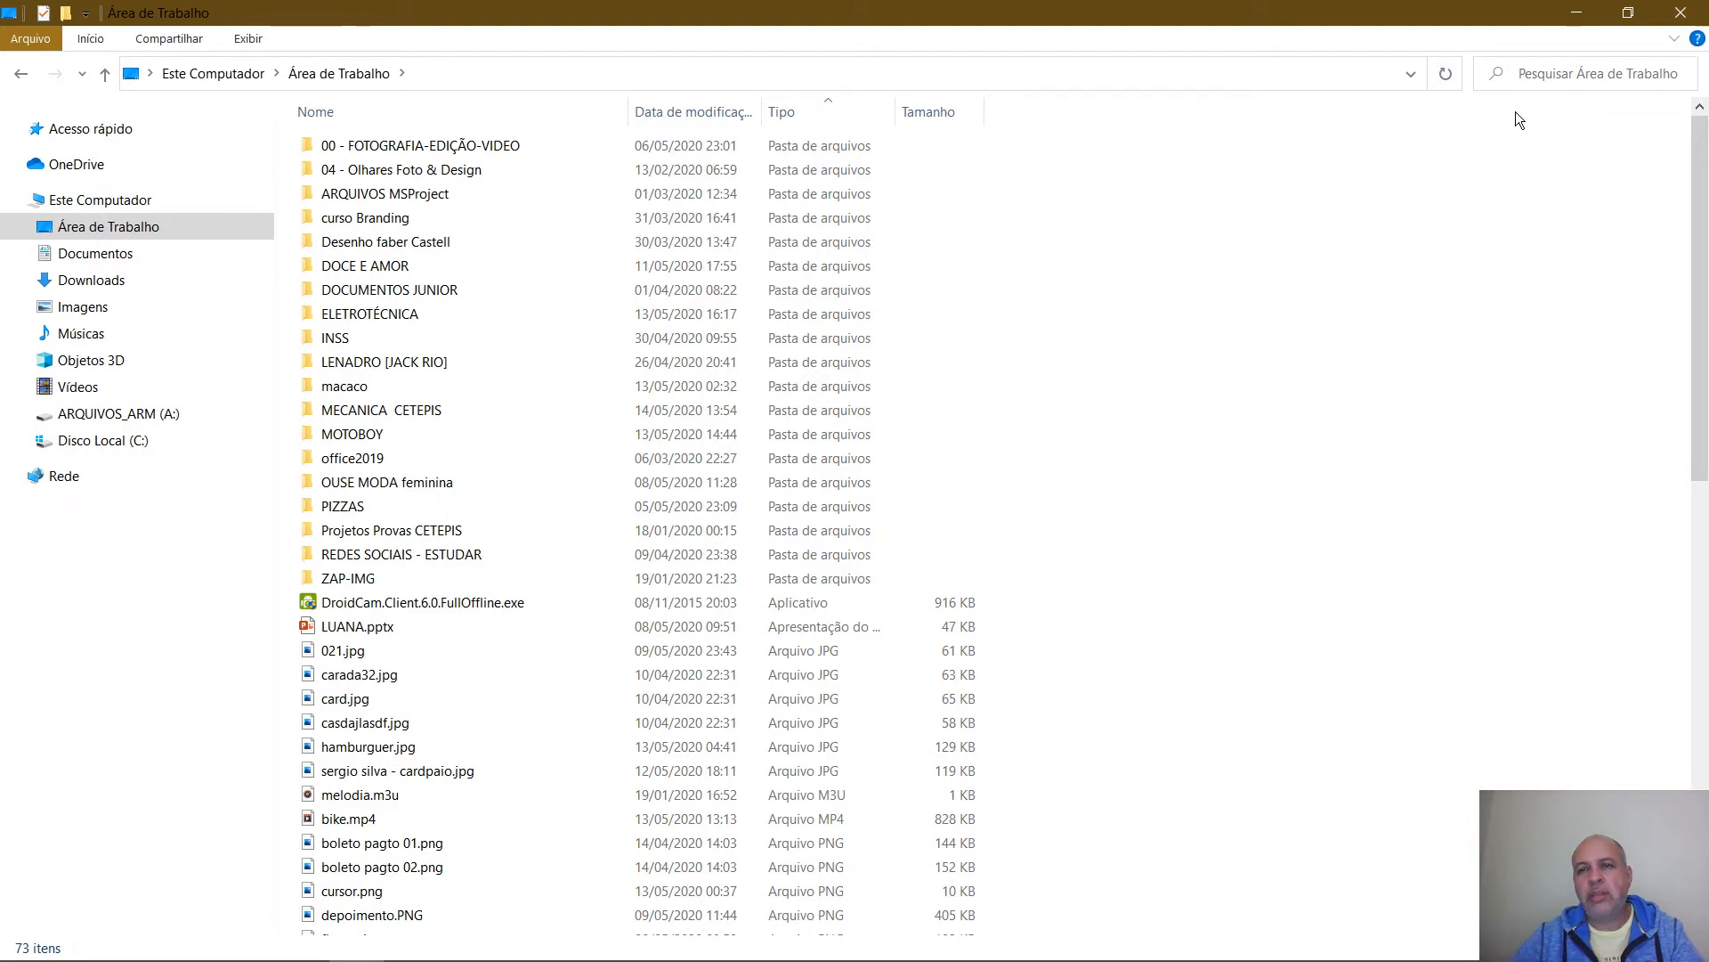
Search the Área de Trabalho folder for all Word files with *.docx and look through the results
click(1535, 76)
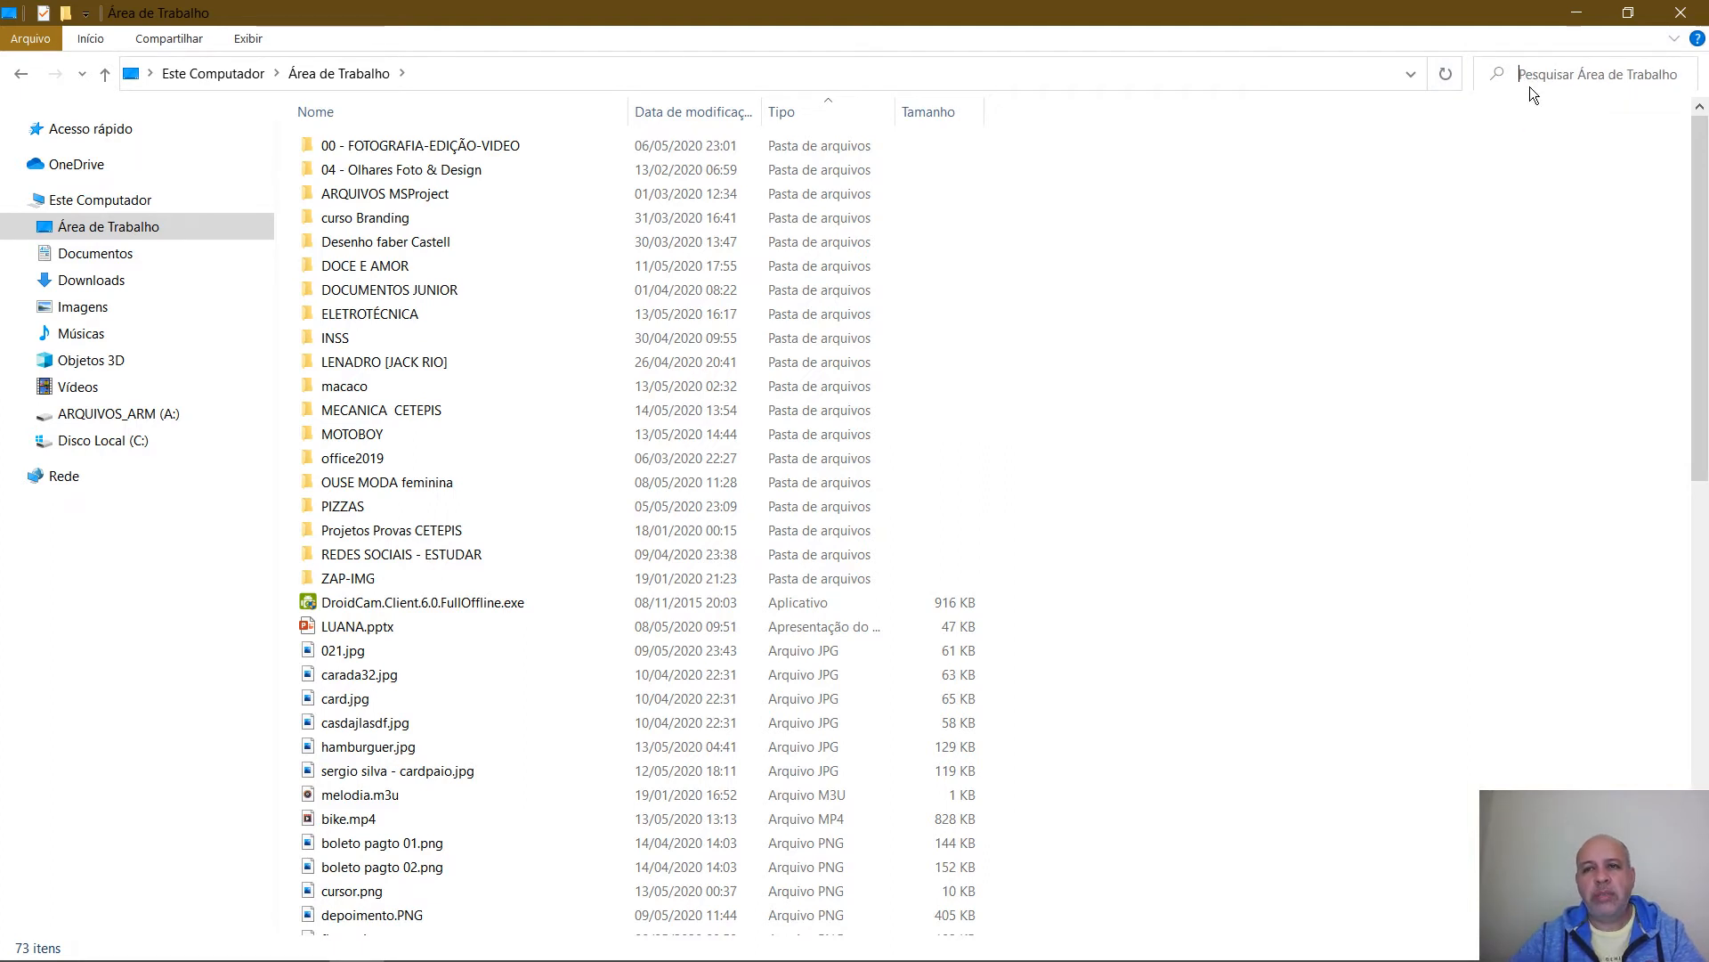
key(ctrl+f)
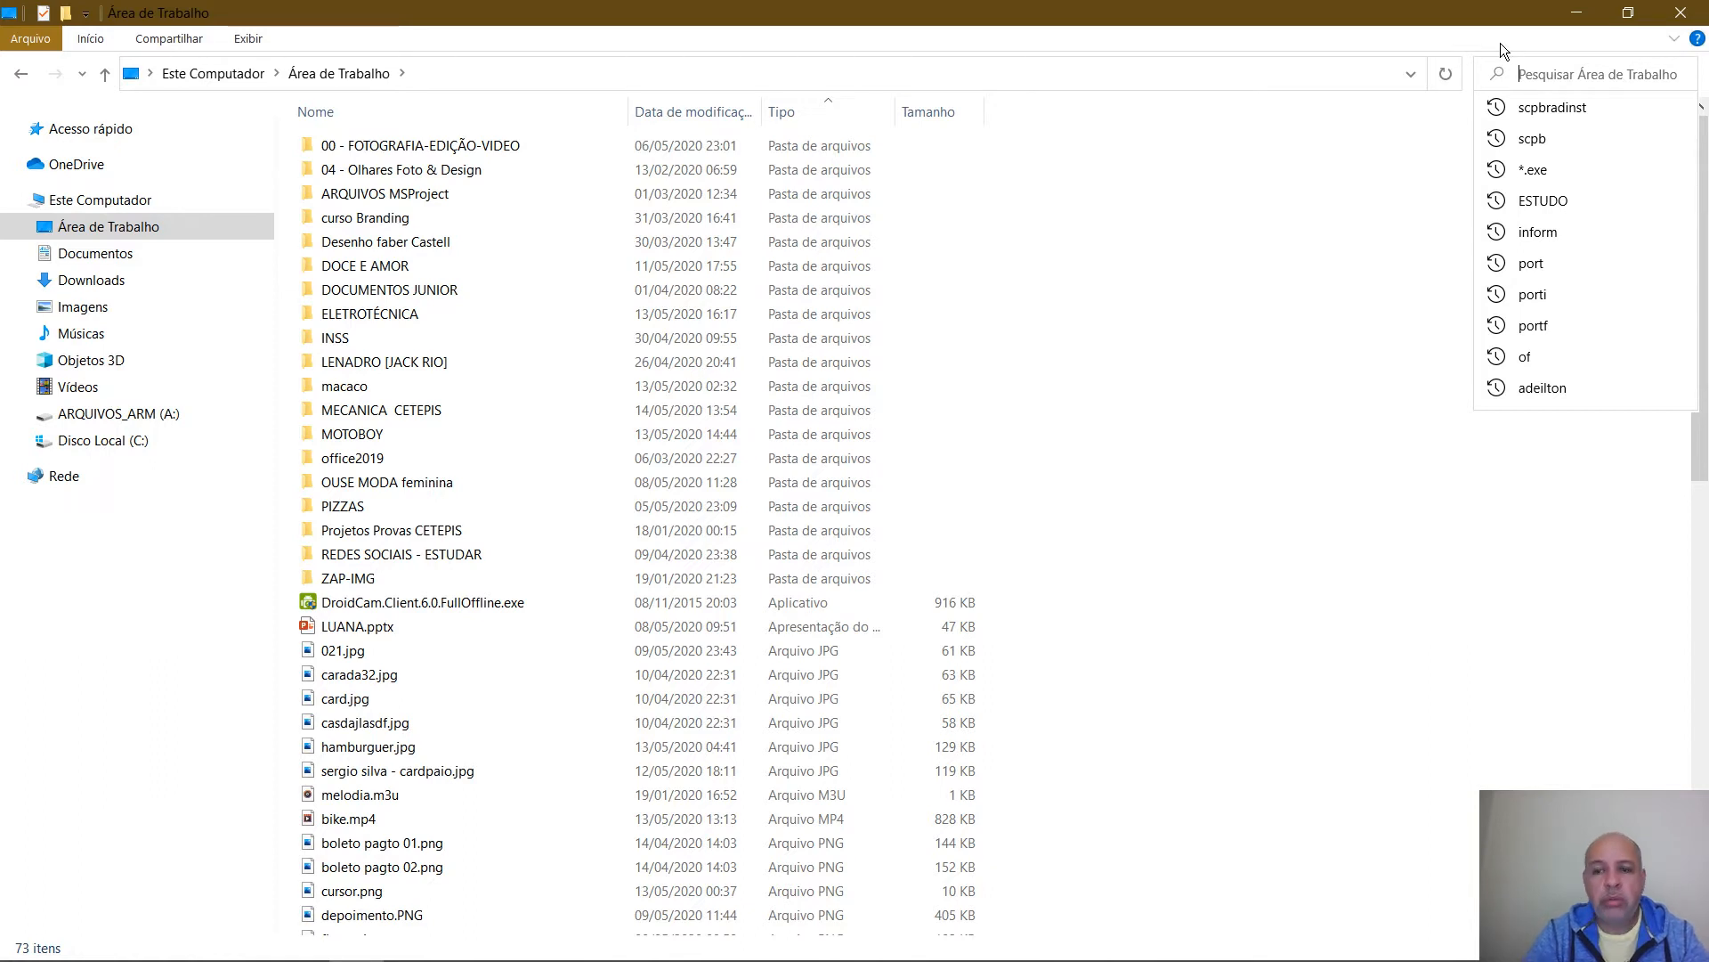
text(*)
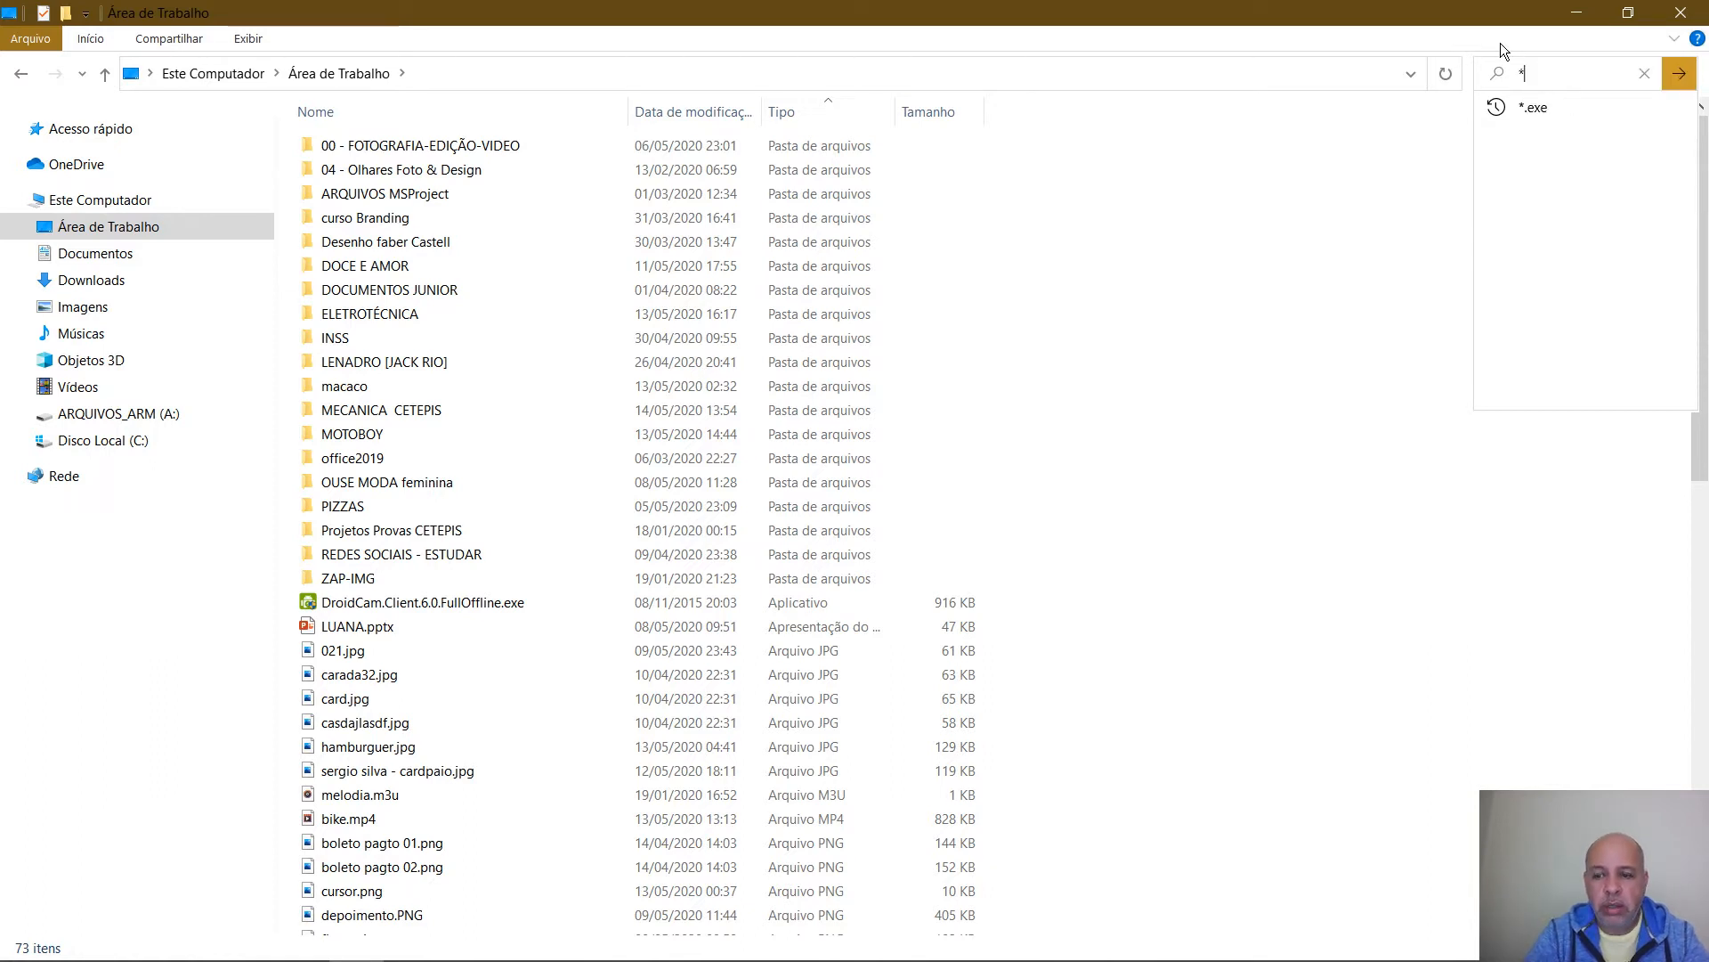
text(,do)
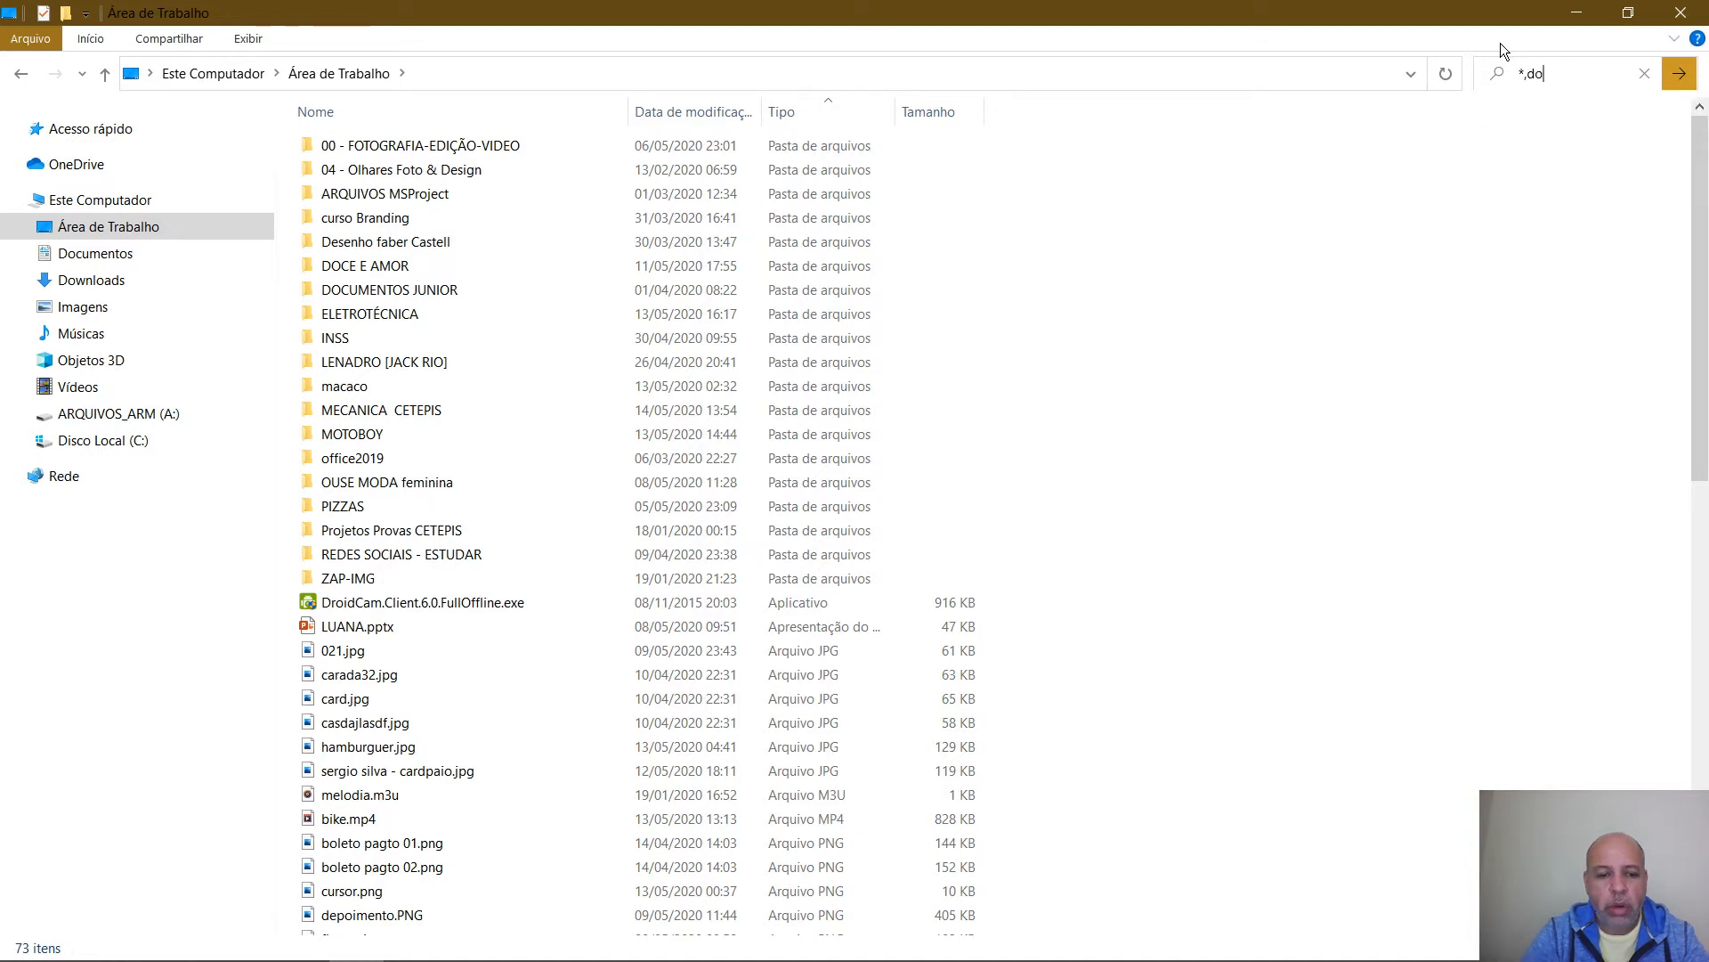
text(cx)
key(BackSpace)
key(BackSpace)
key(BackSpace)
key(BackSpace)
key(BackSpace)
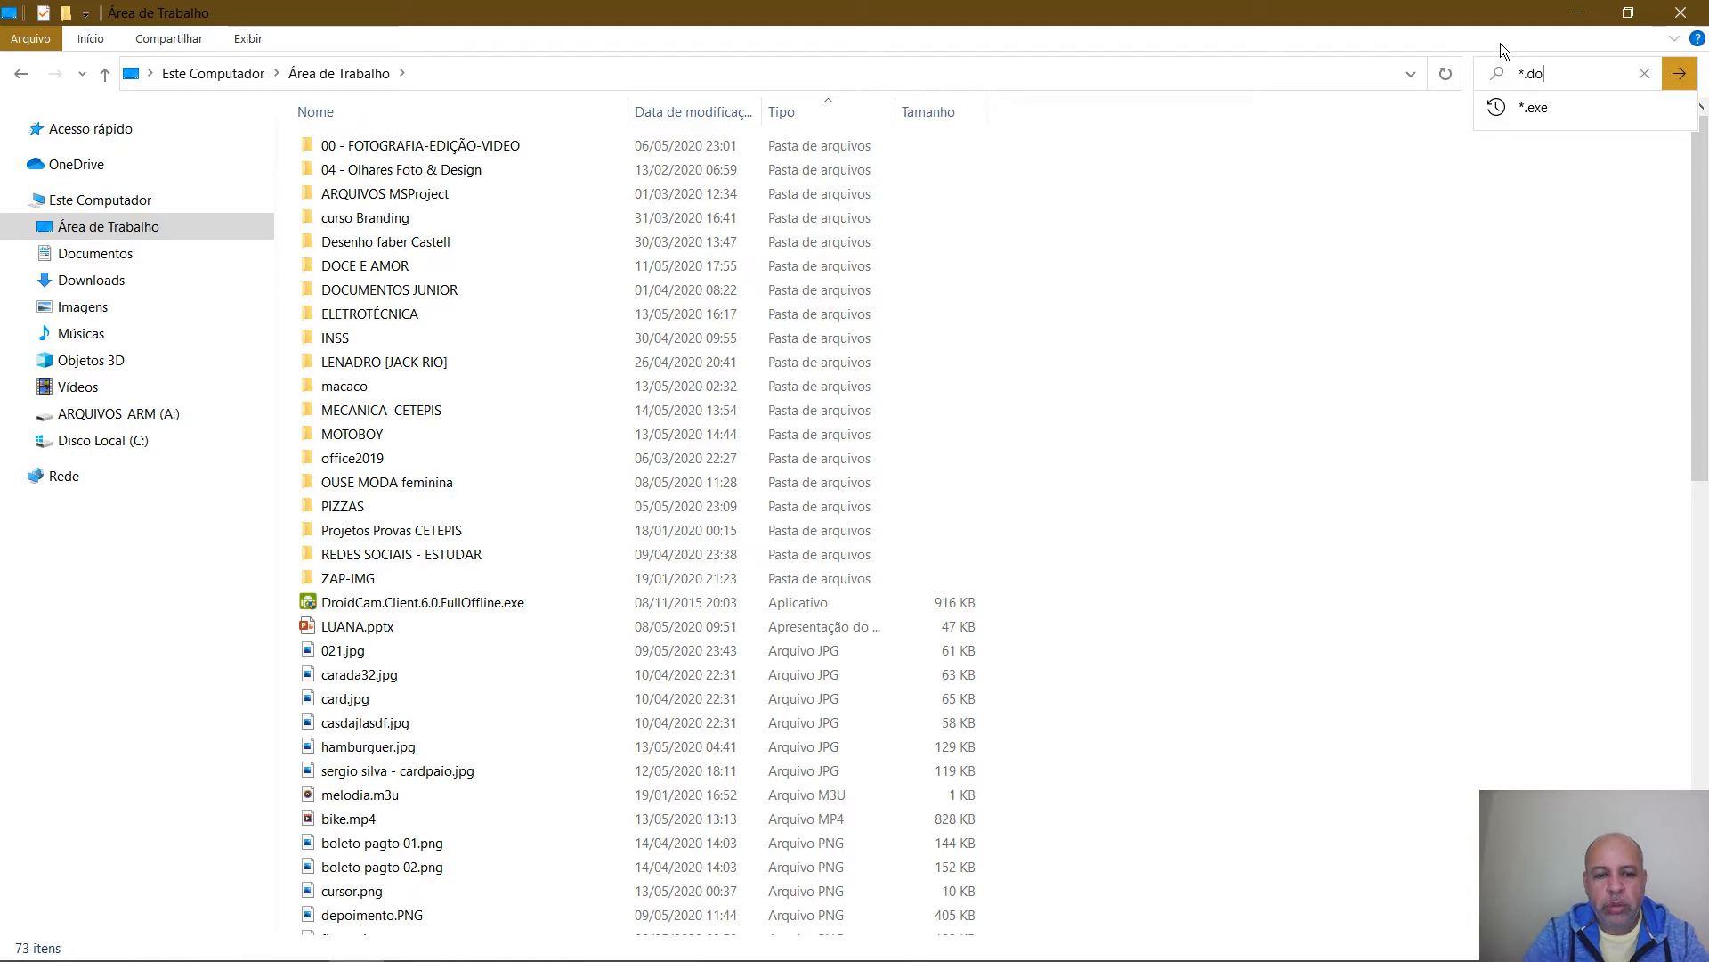
text(.docx)
key(Tab)
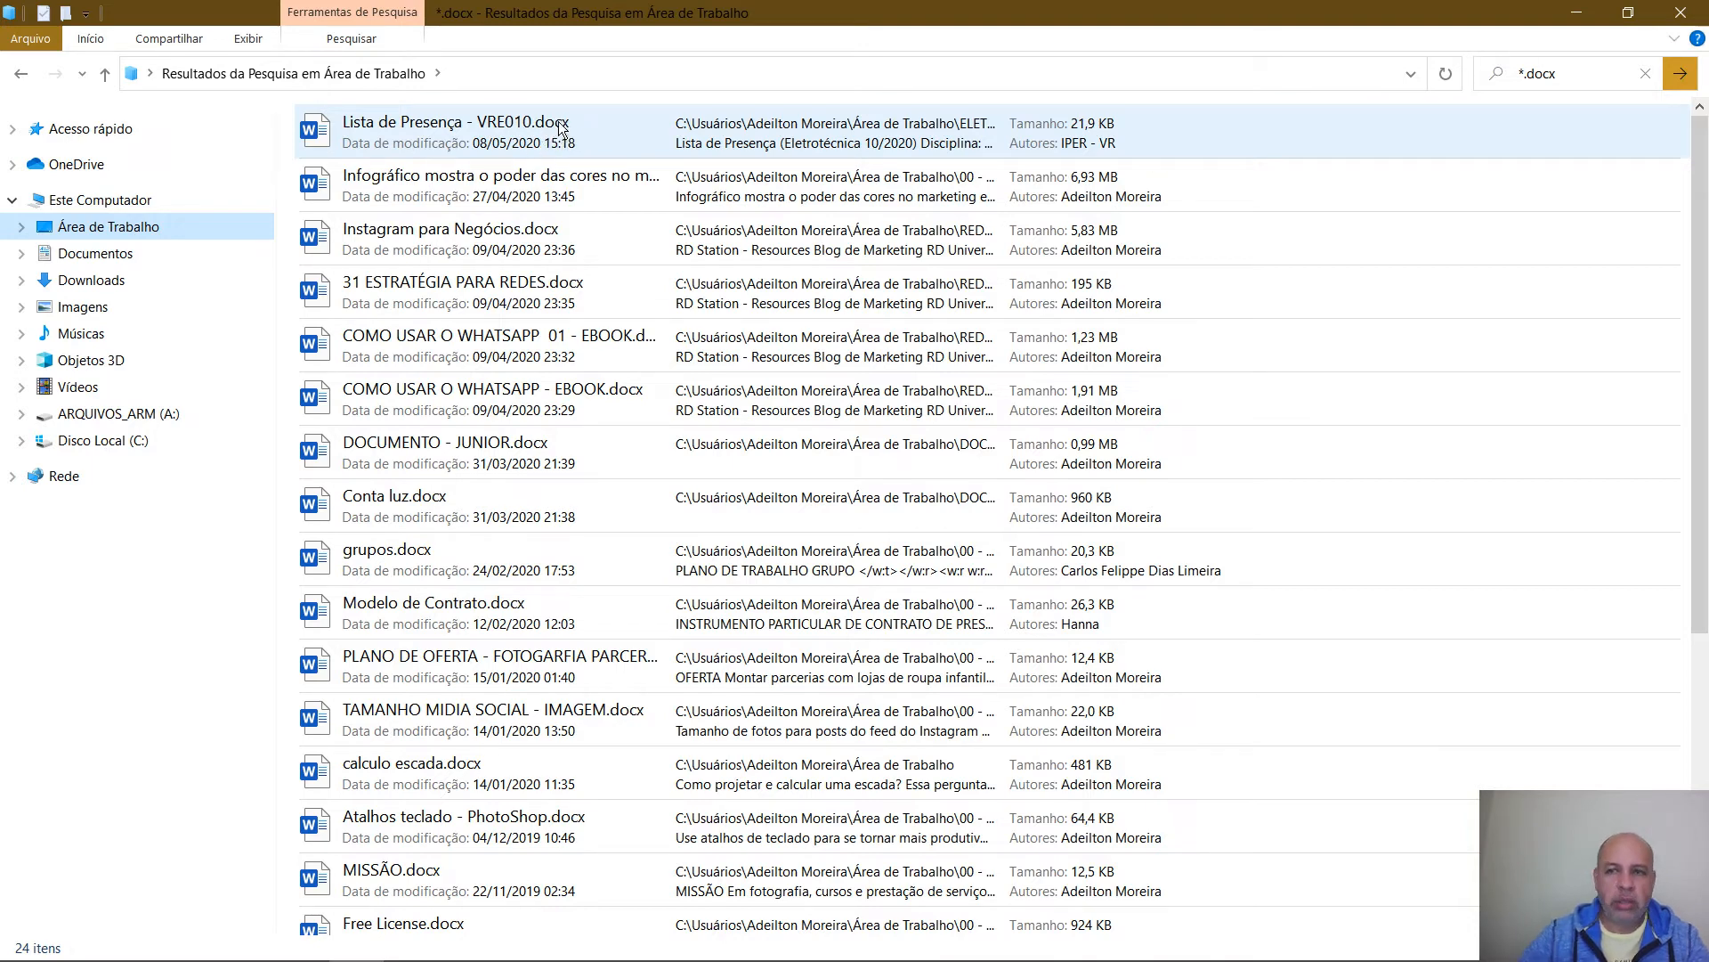
drag(1697, 251, 1701, 587)
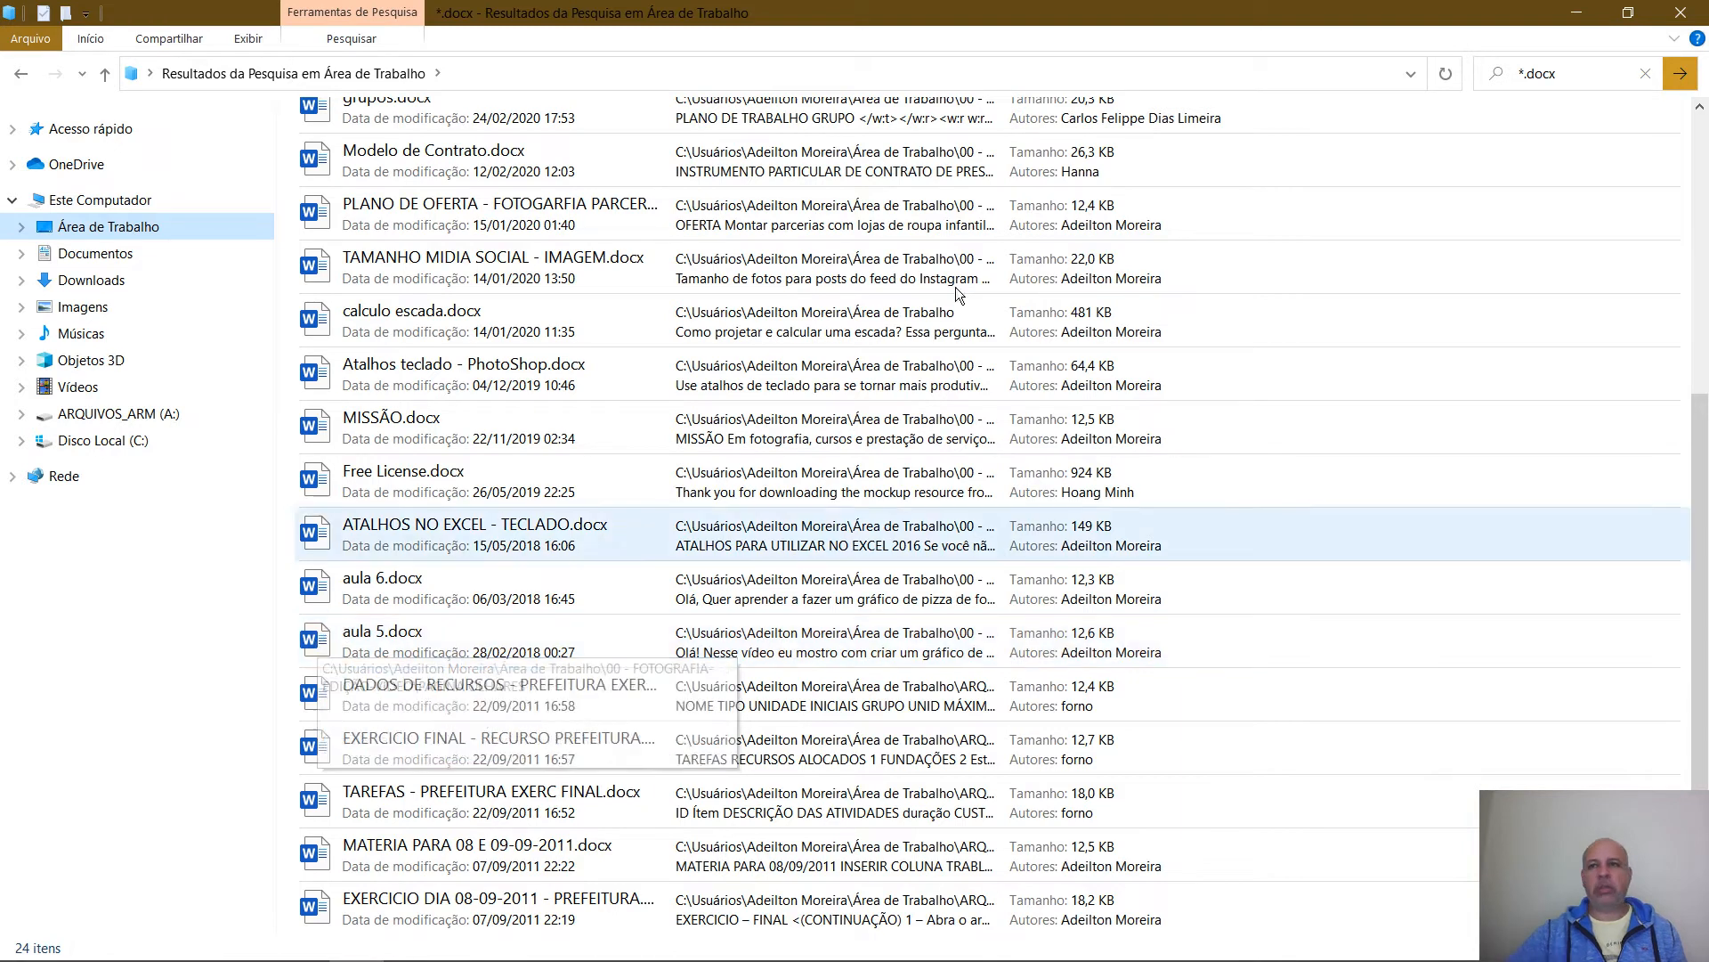
Close the File Explorer window, returning to Word, and close Documento2 and Documento1 without saving either one
click(1667, 19)
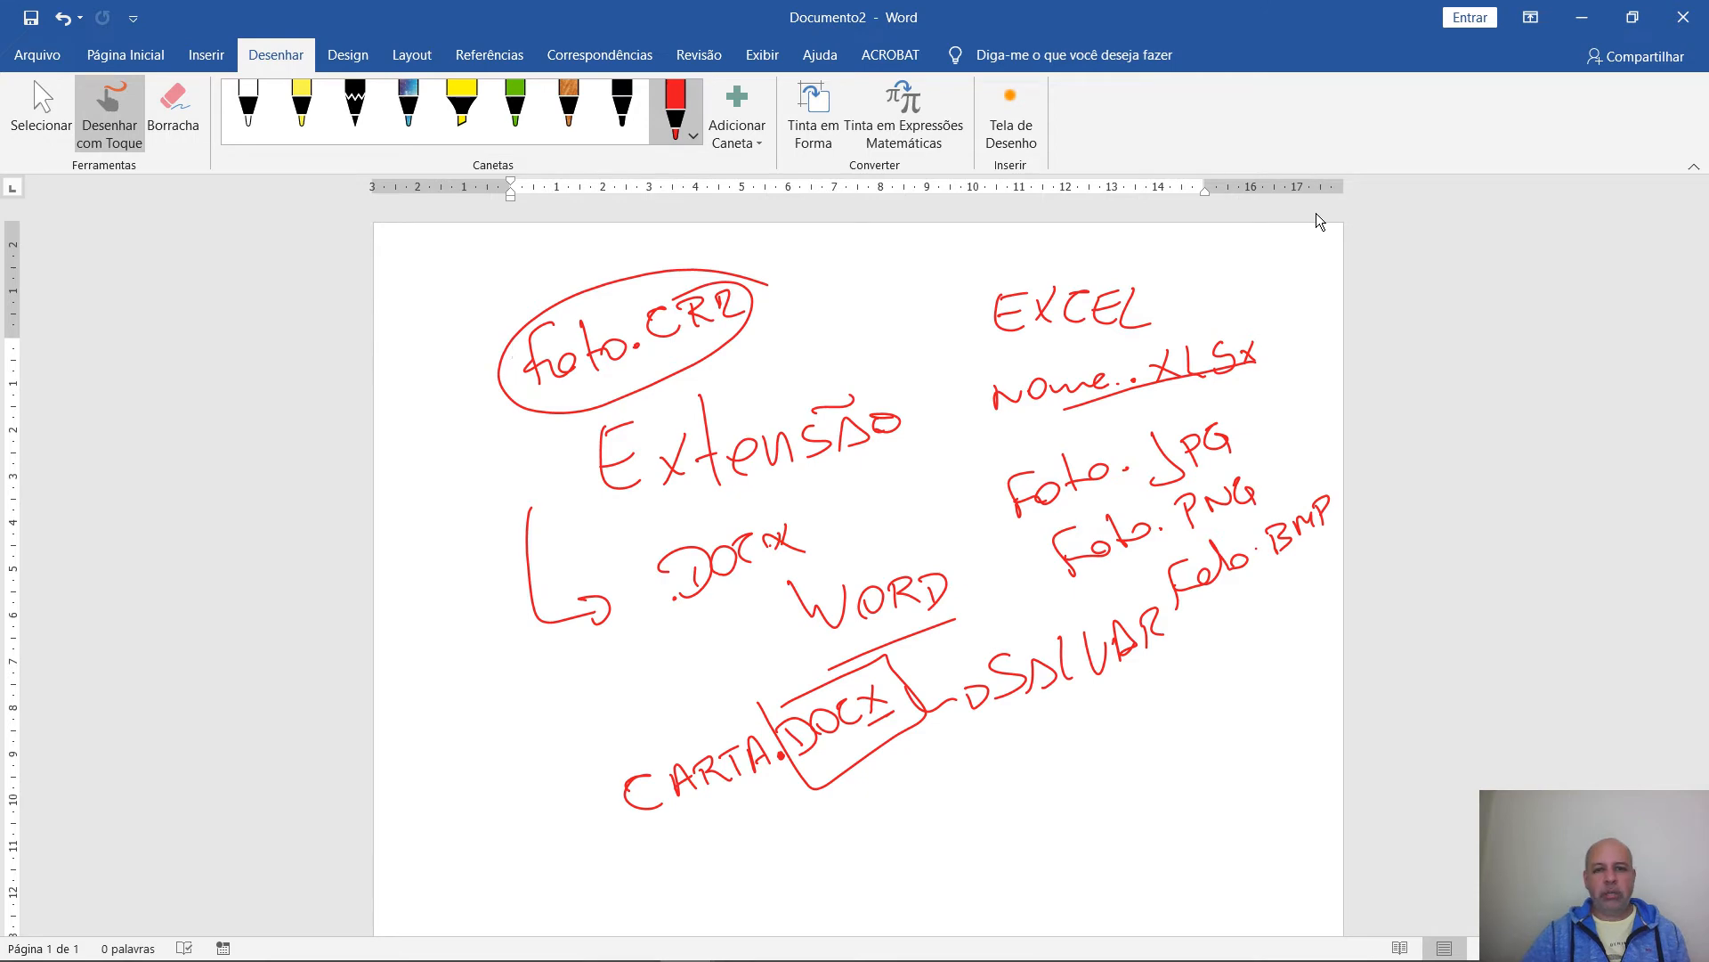
key(alt+F4)
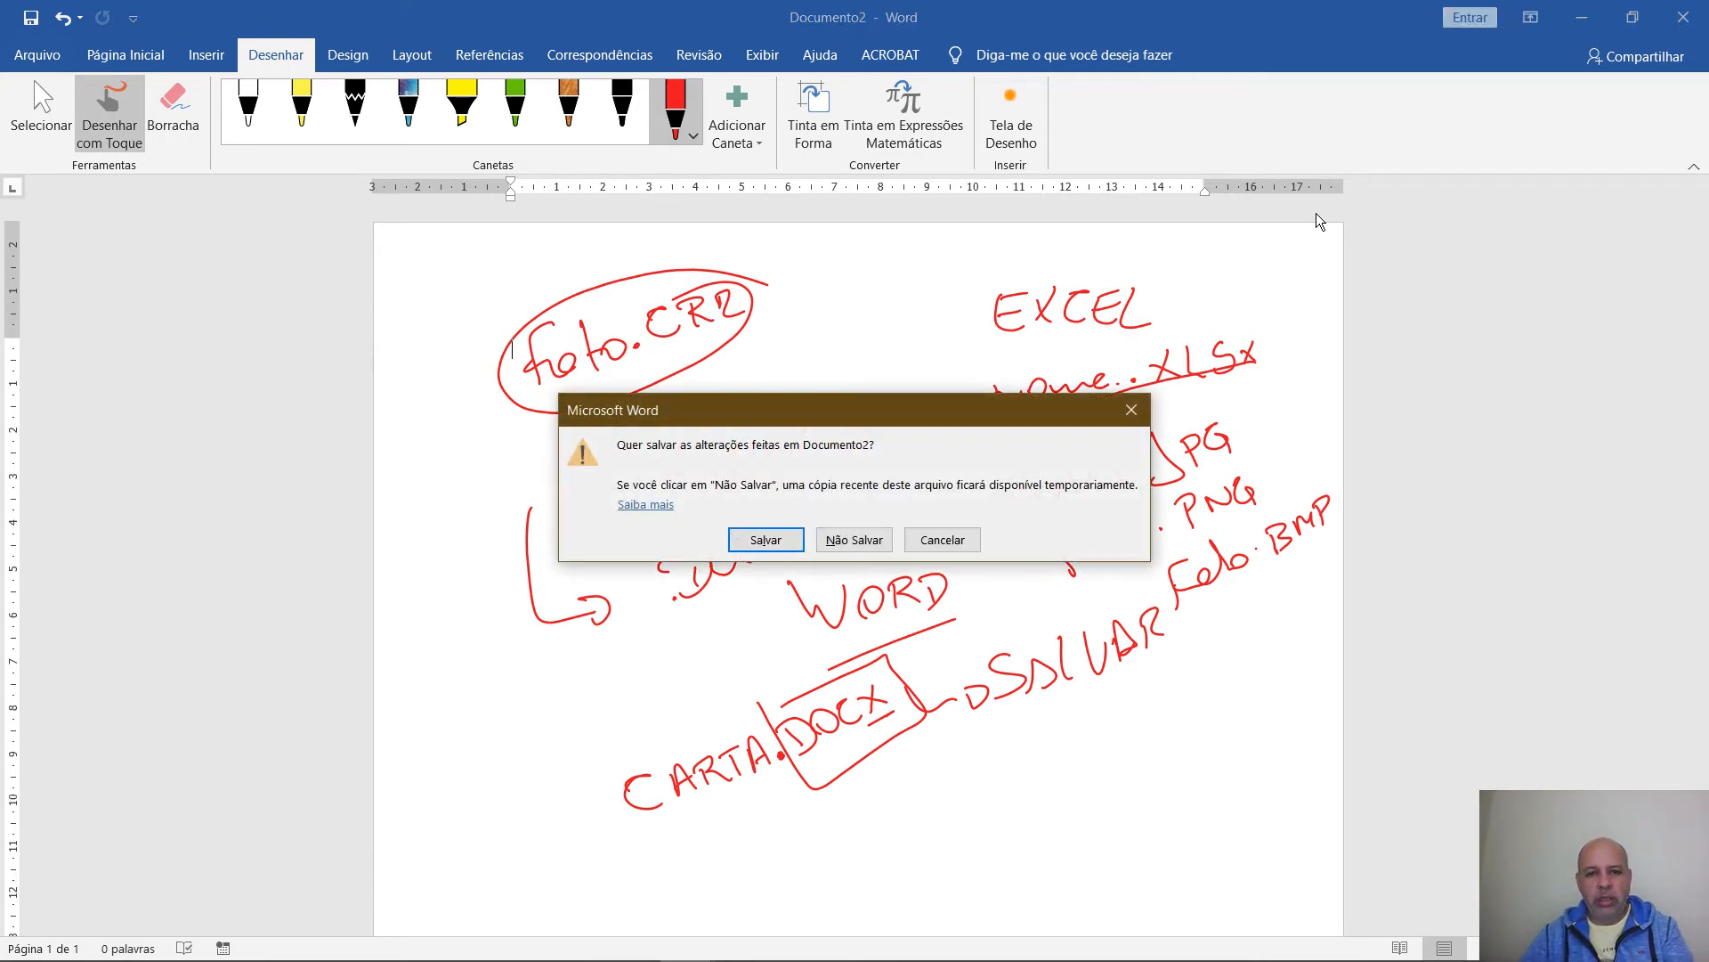
key(n)
key(alt+F4)
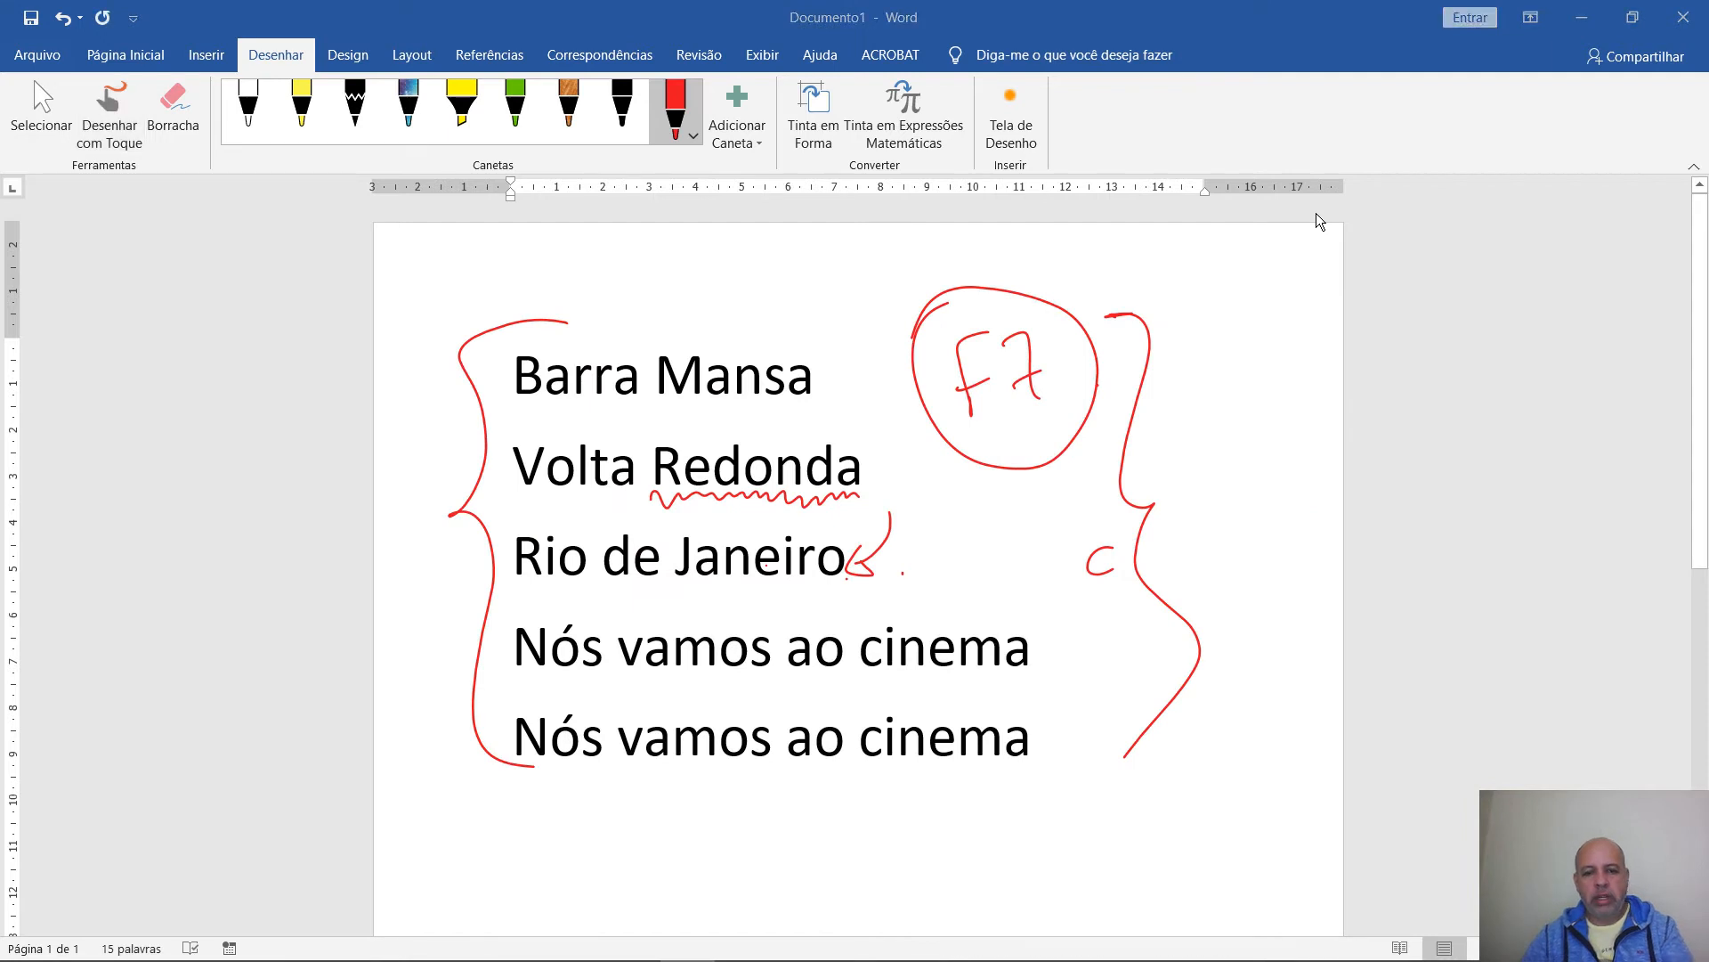
key(n)
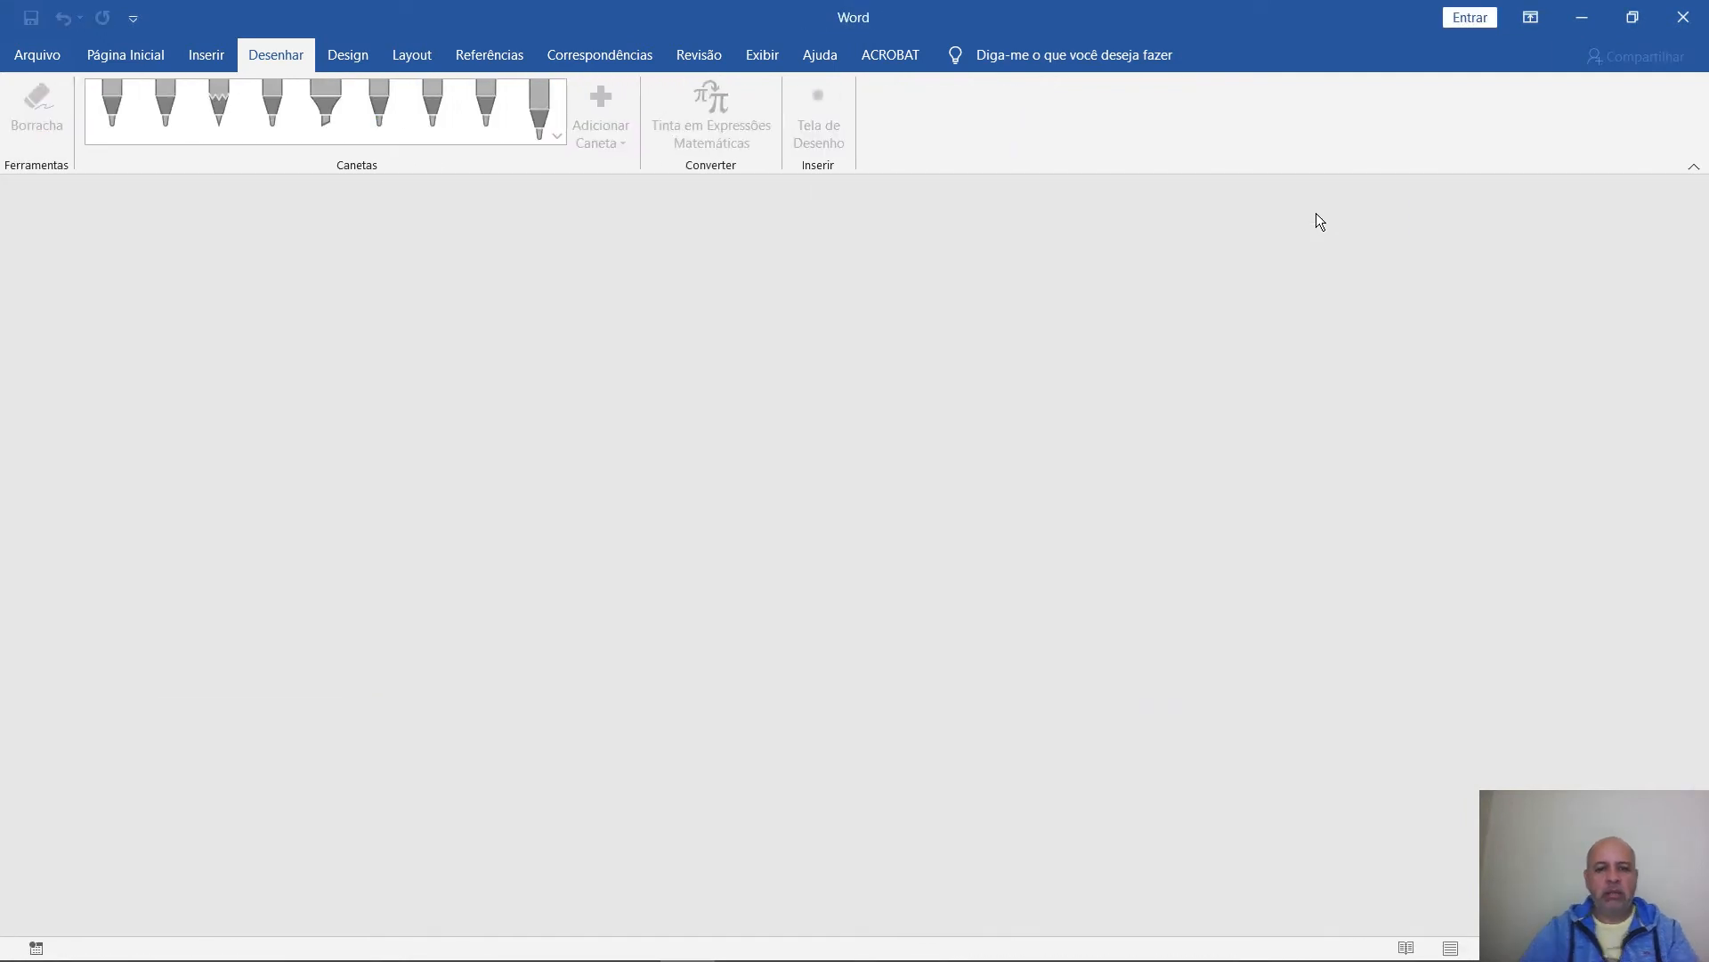
Create a blank document and handwrite "Fechar Arquivo" in red near its start, with an arrow leading to "Ctrl+W" below
key(ctrl+n)
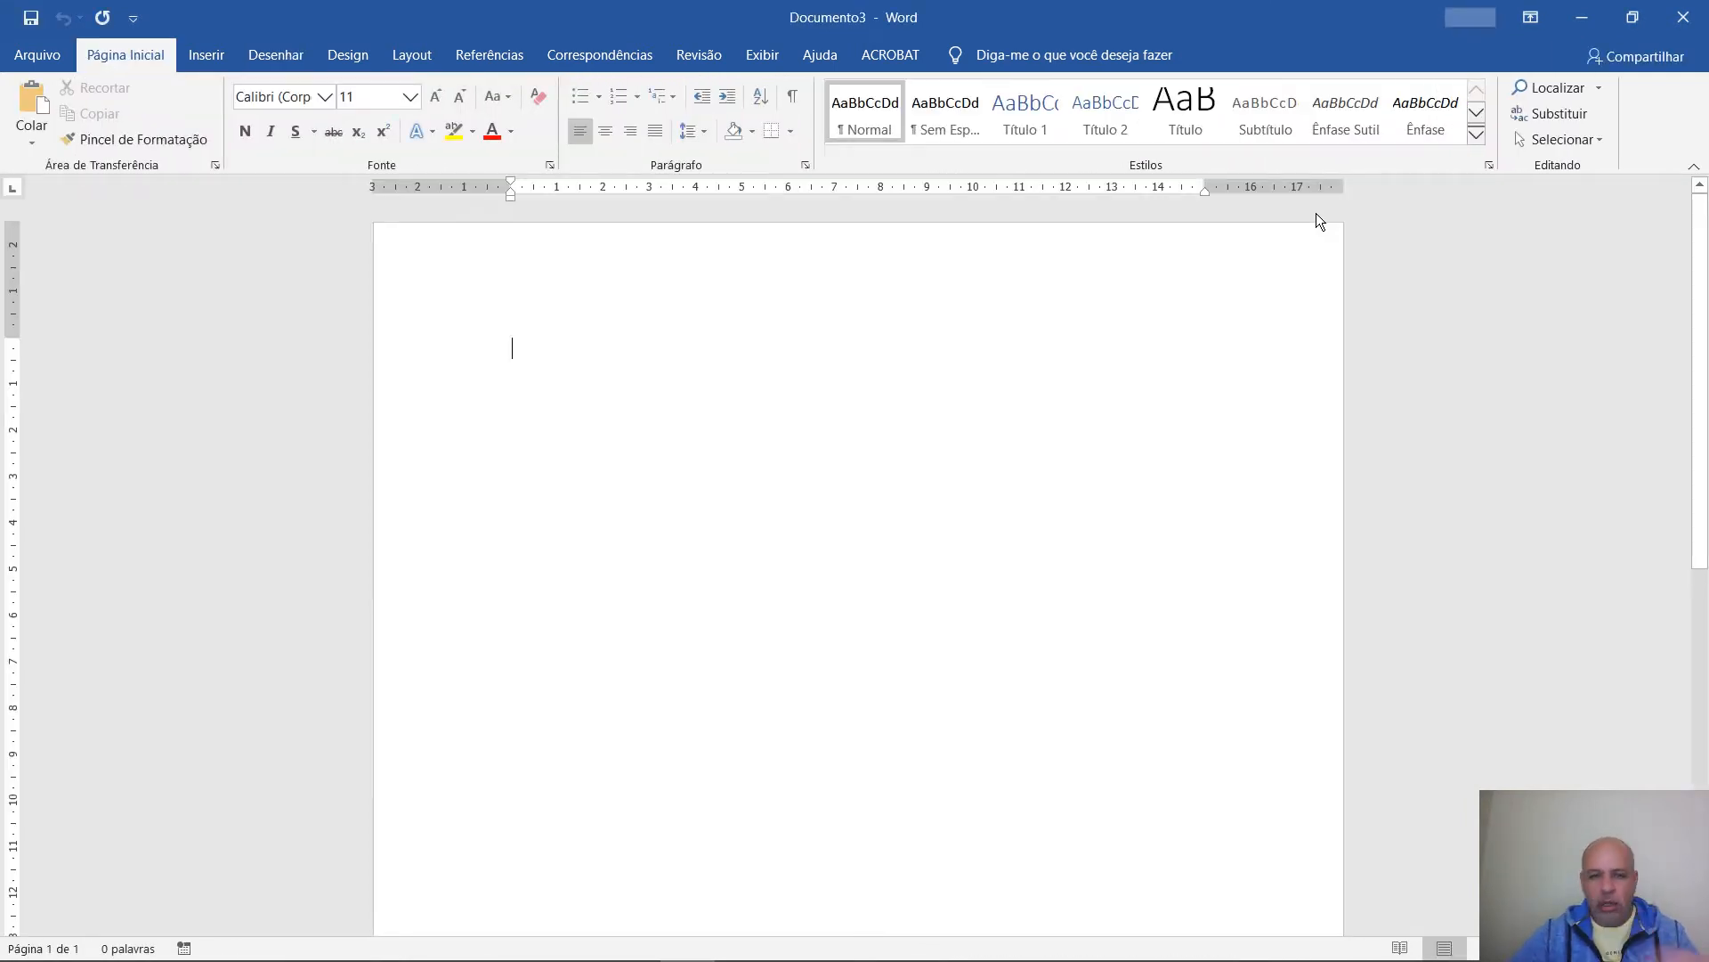
click(285, 57)
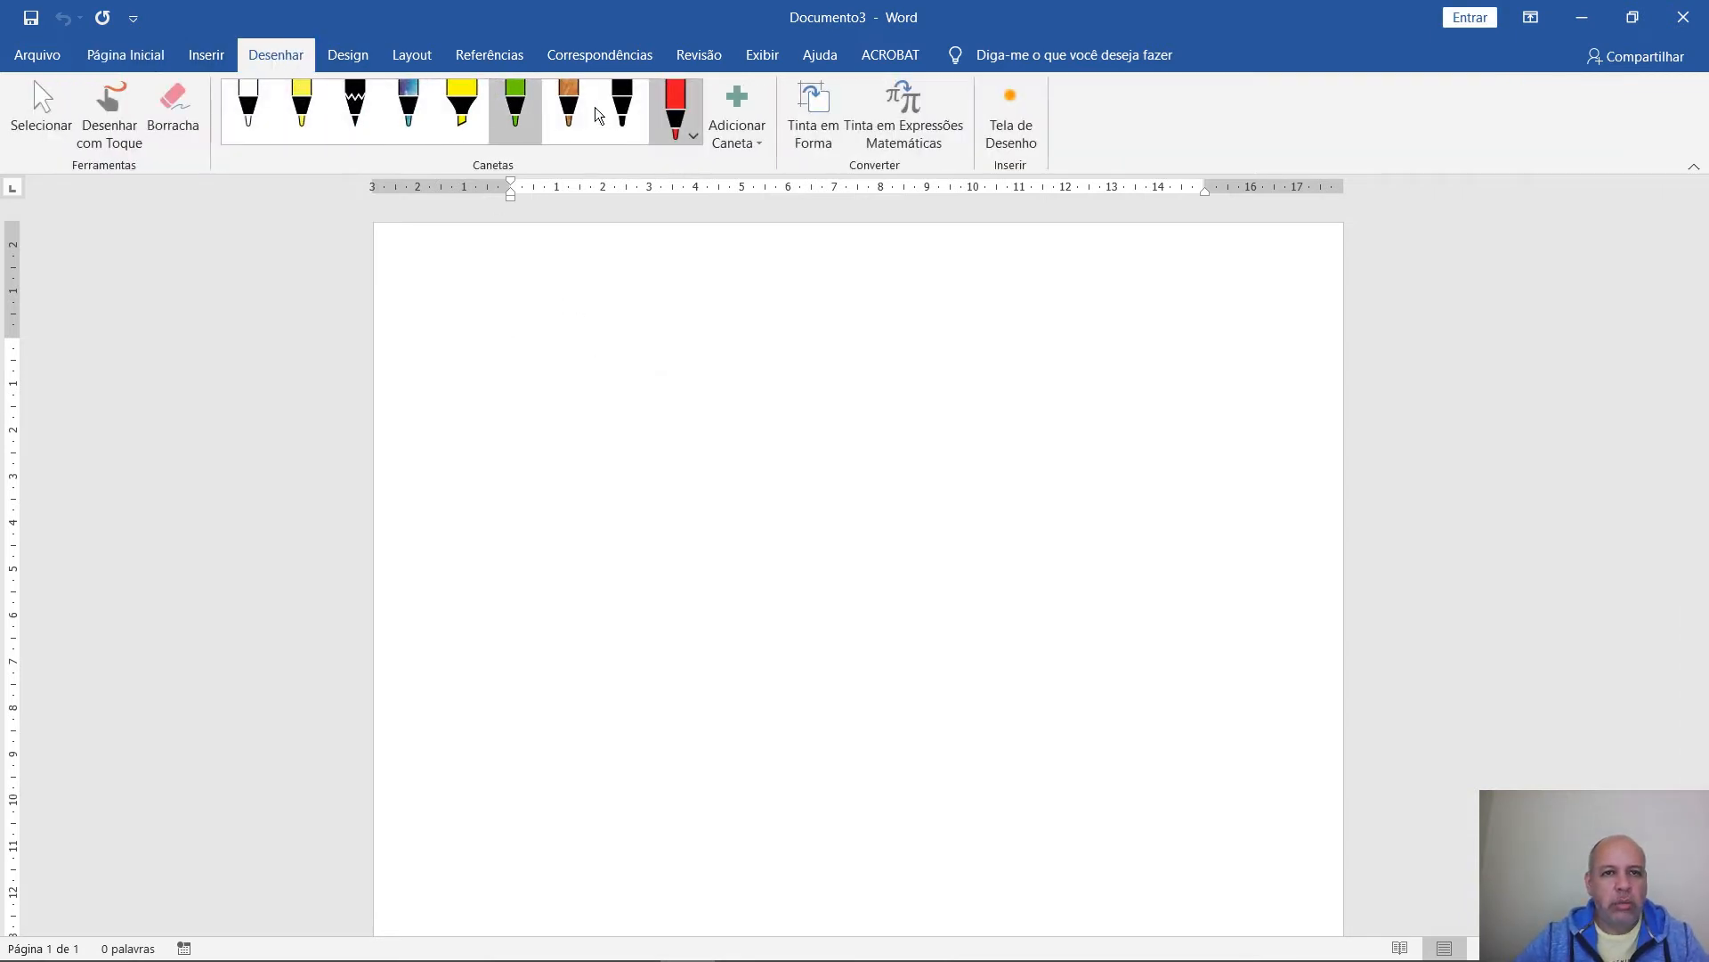
click(685, 108)
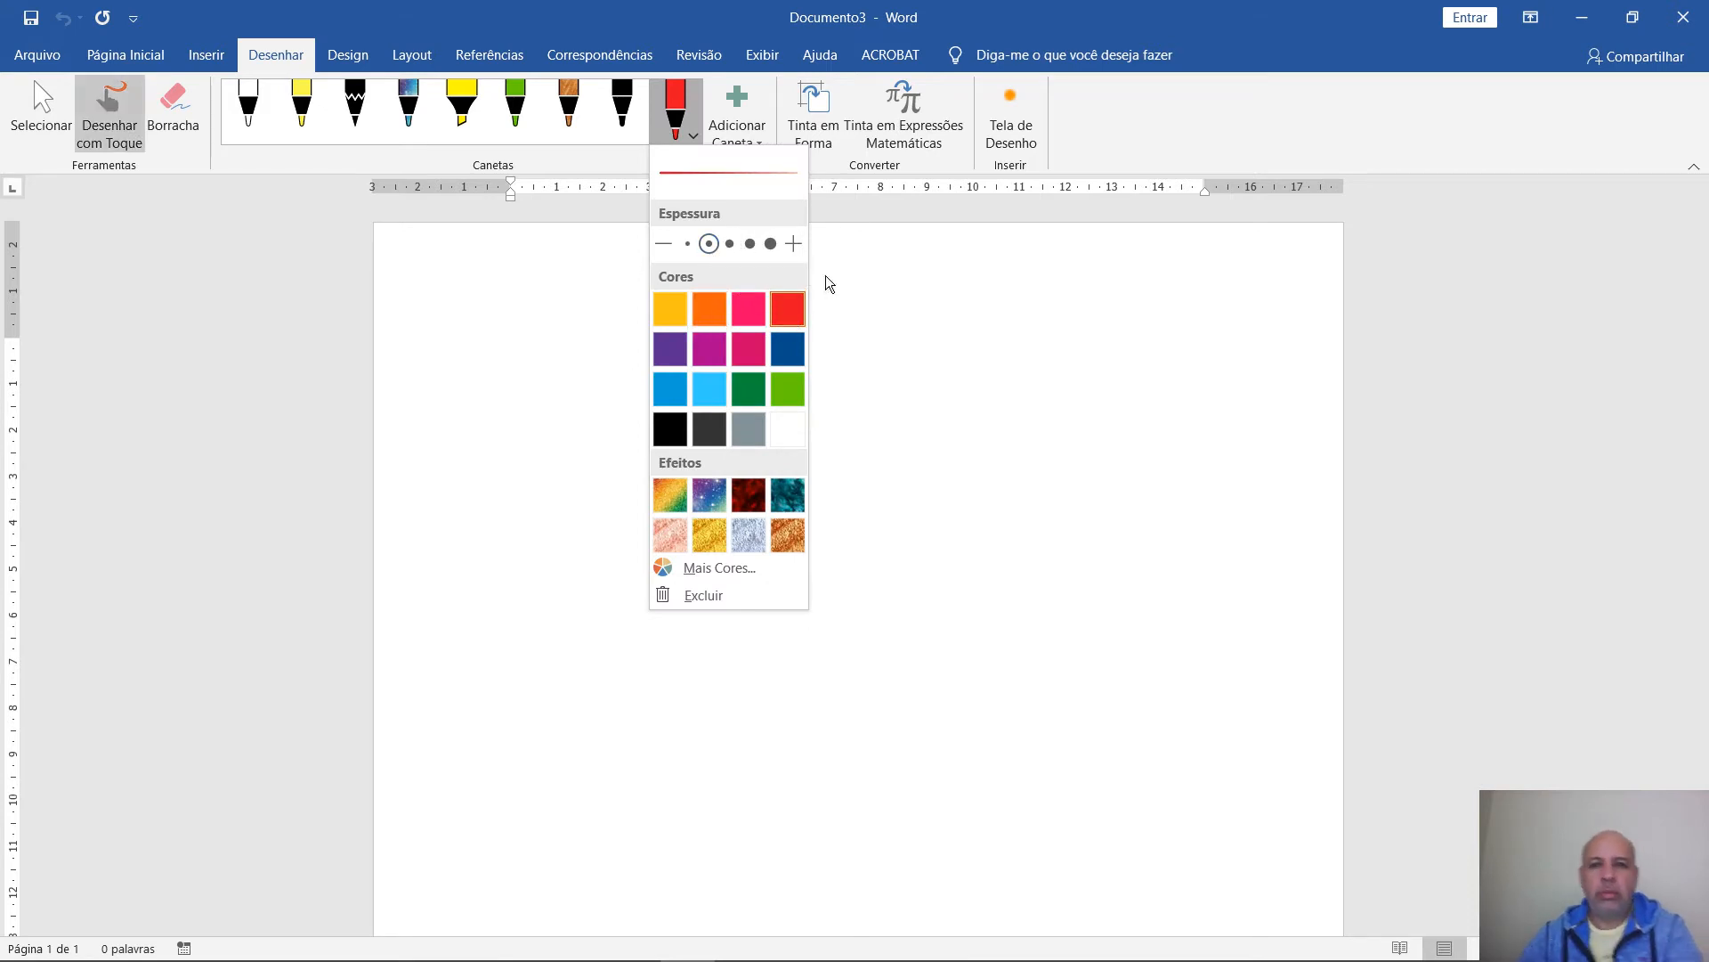
click(904, 270)
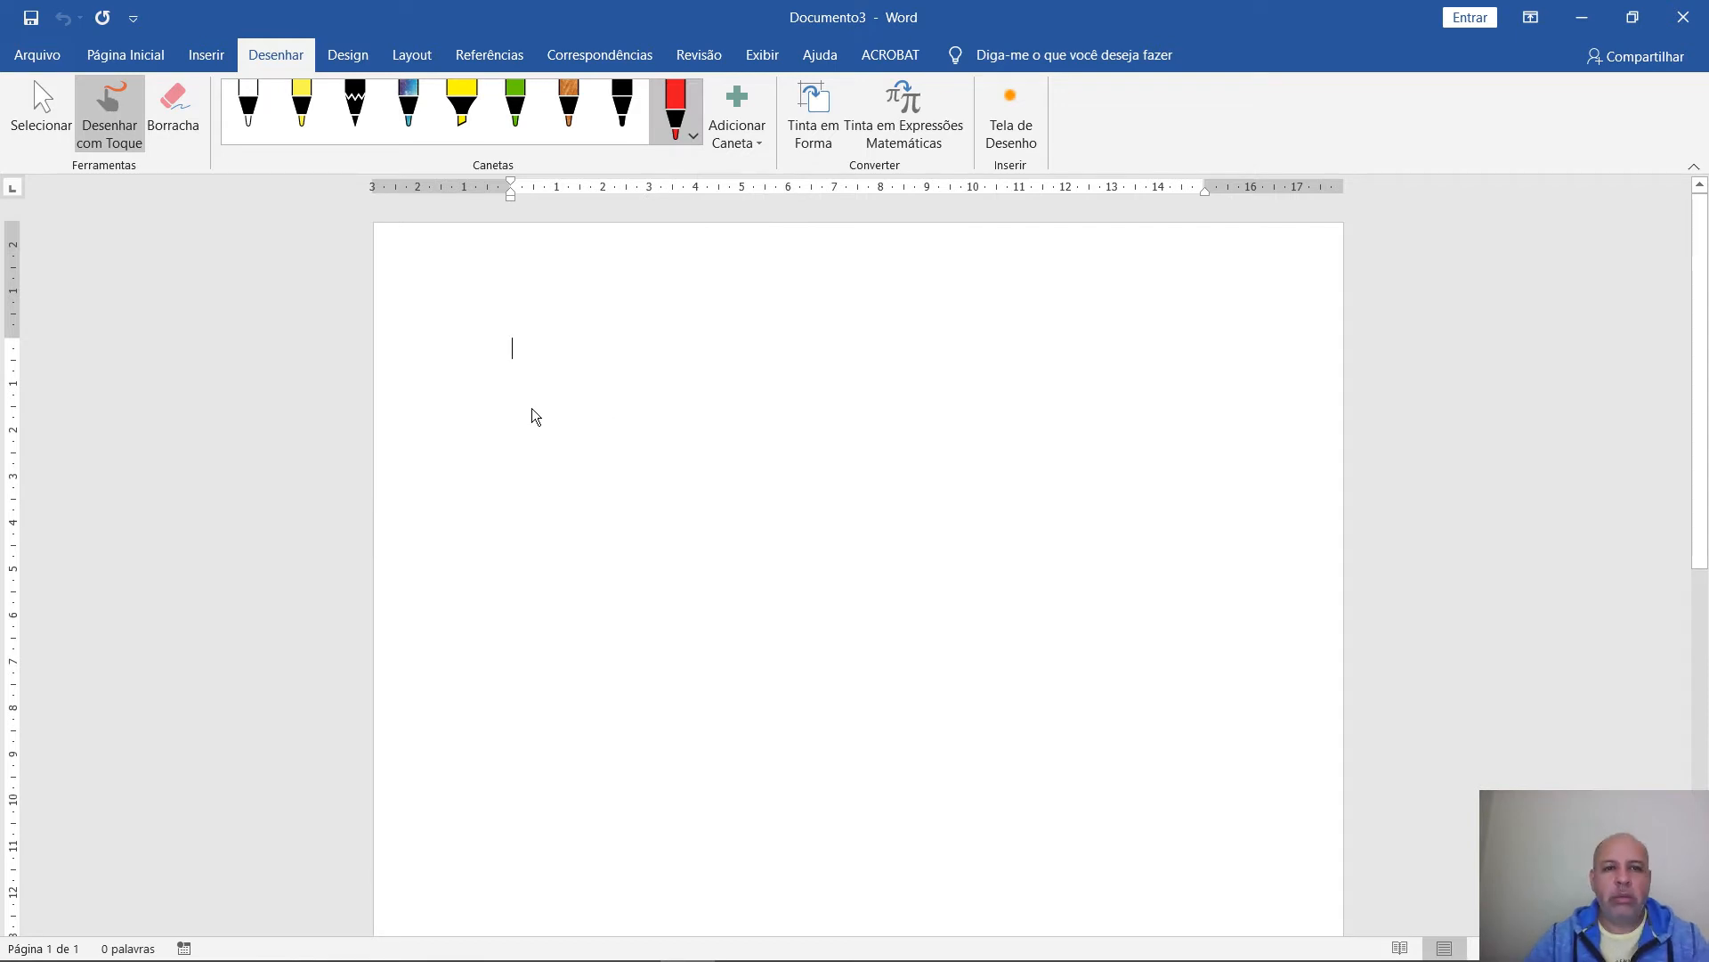
drag(578, 326, 545, 318)
drag(535, 375, 557, 365)
drag(572, 378, 581, 380)
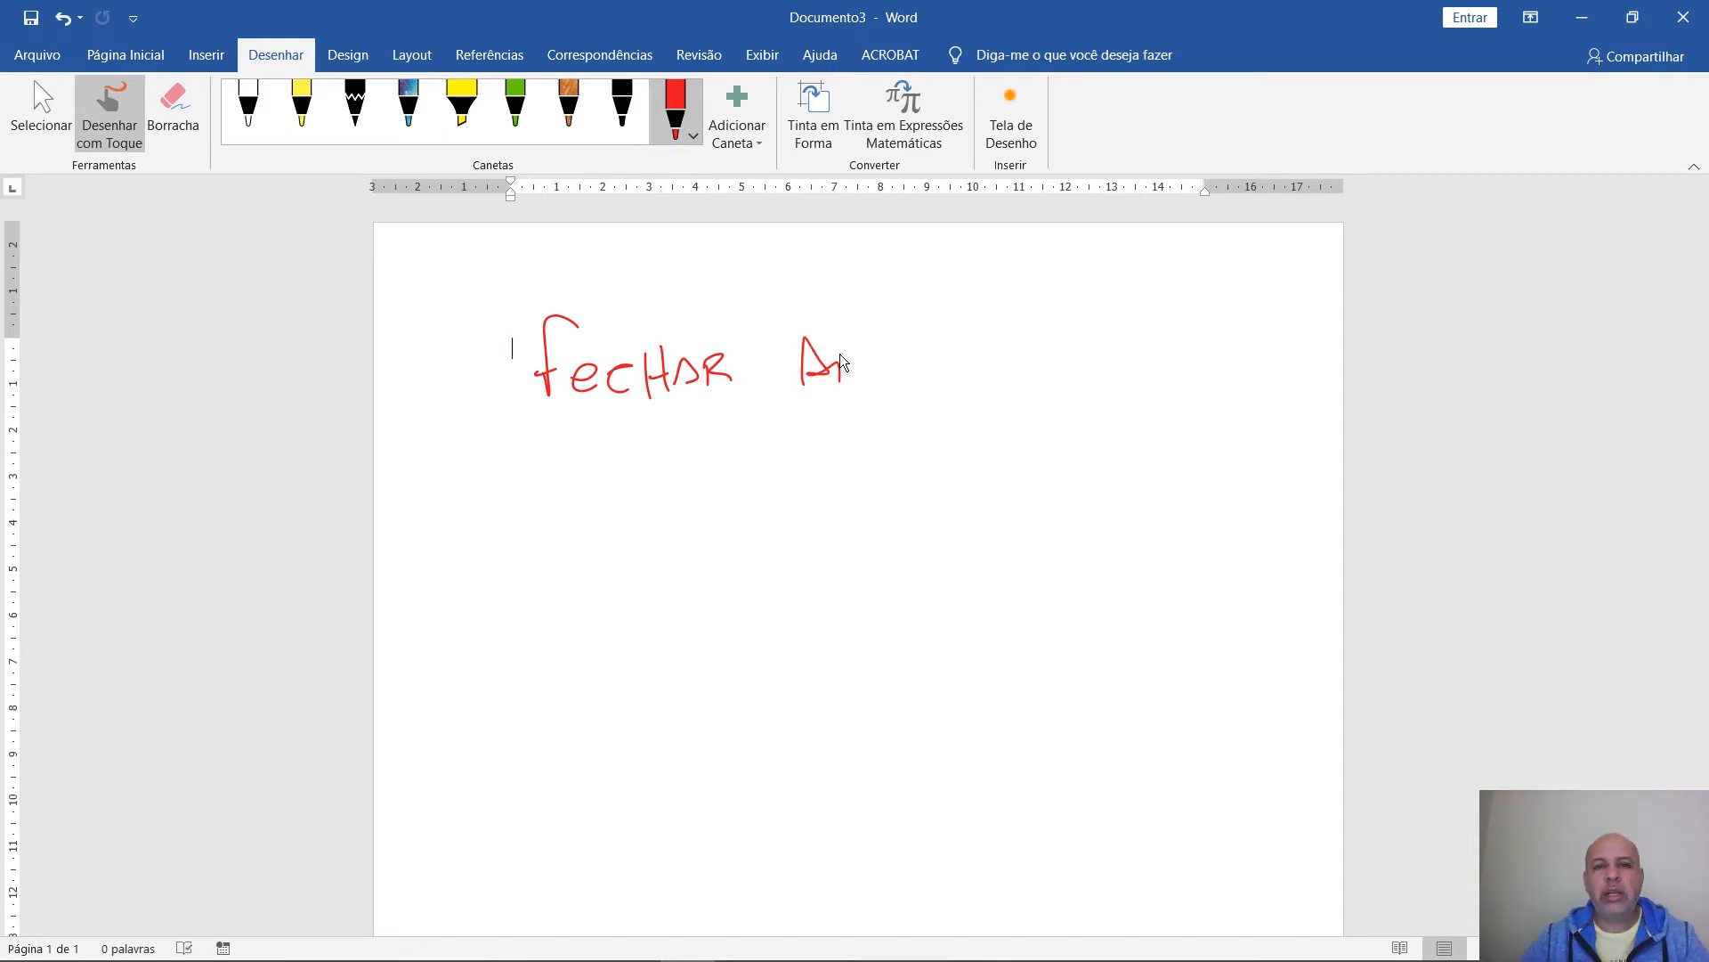
drag(866, 367, 922, 345)
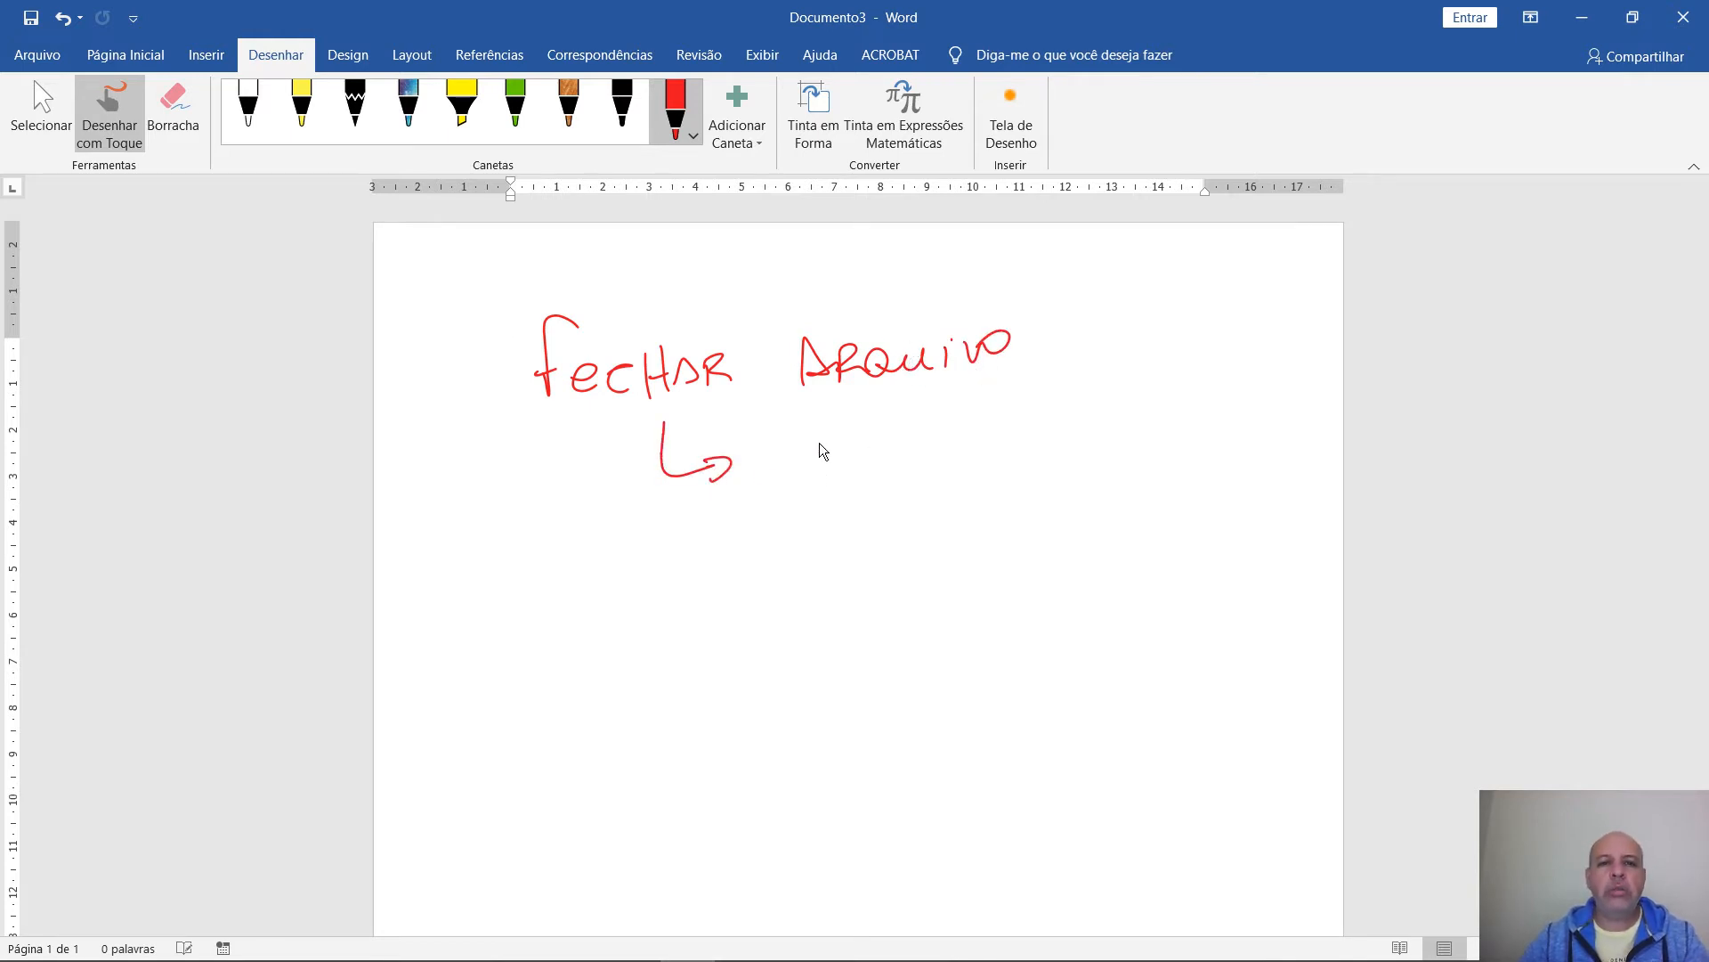
drag(805, 452, 837, 470)
drag(855, 417, 868, 472)
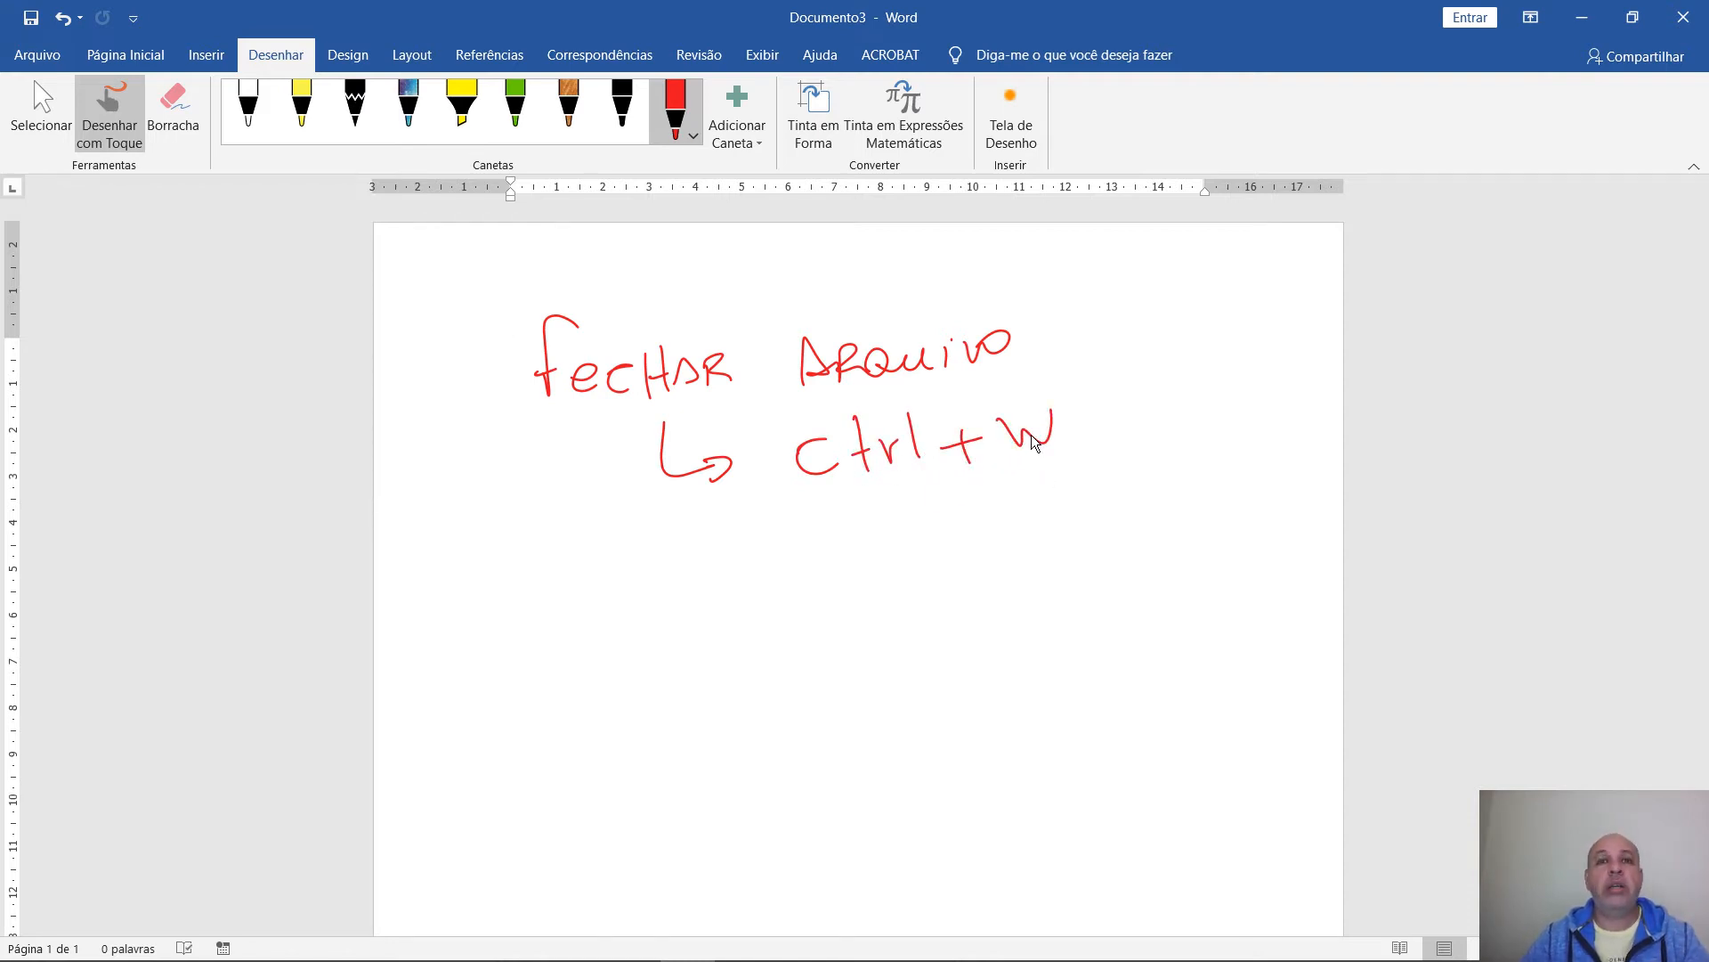
Try closing the Word window and cancel the save prompt, and close the "Fechar Arquivo" document without saving
click(1683, 17)
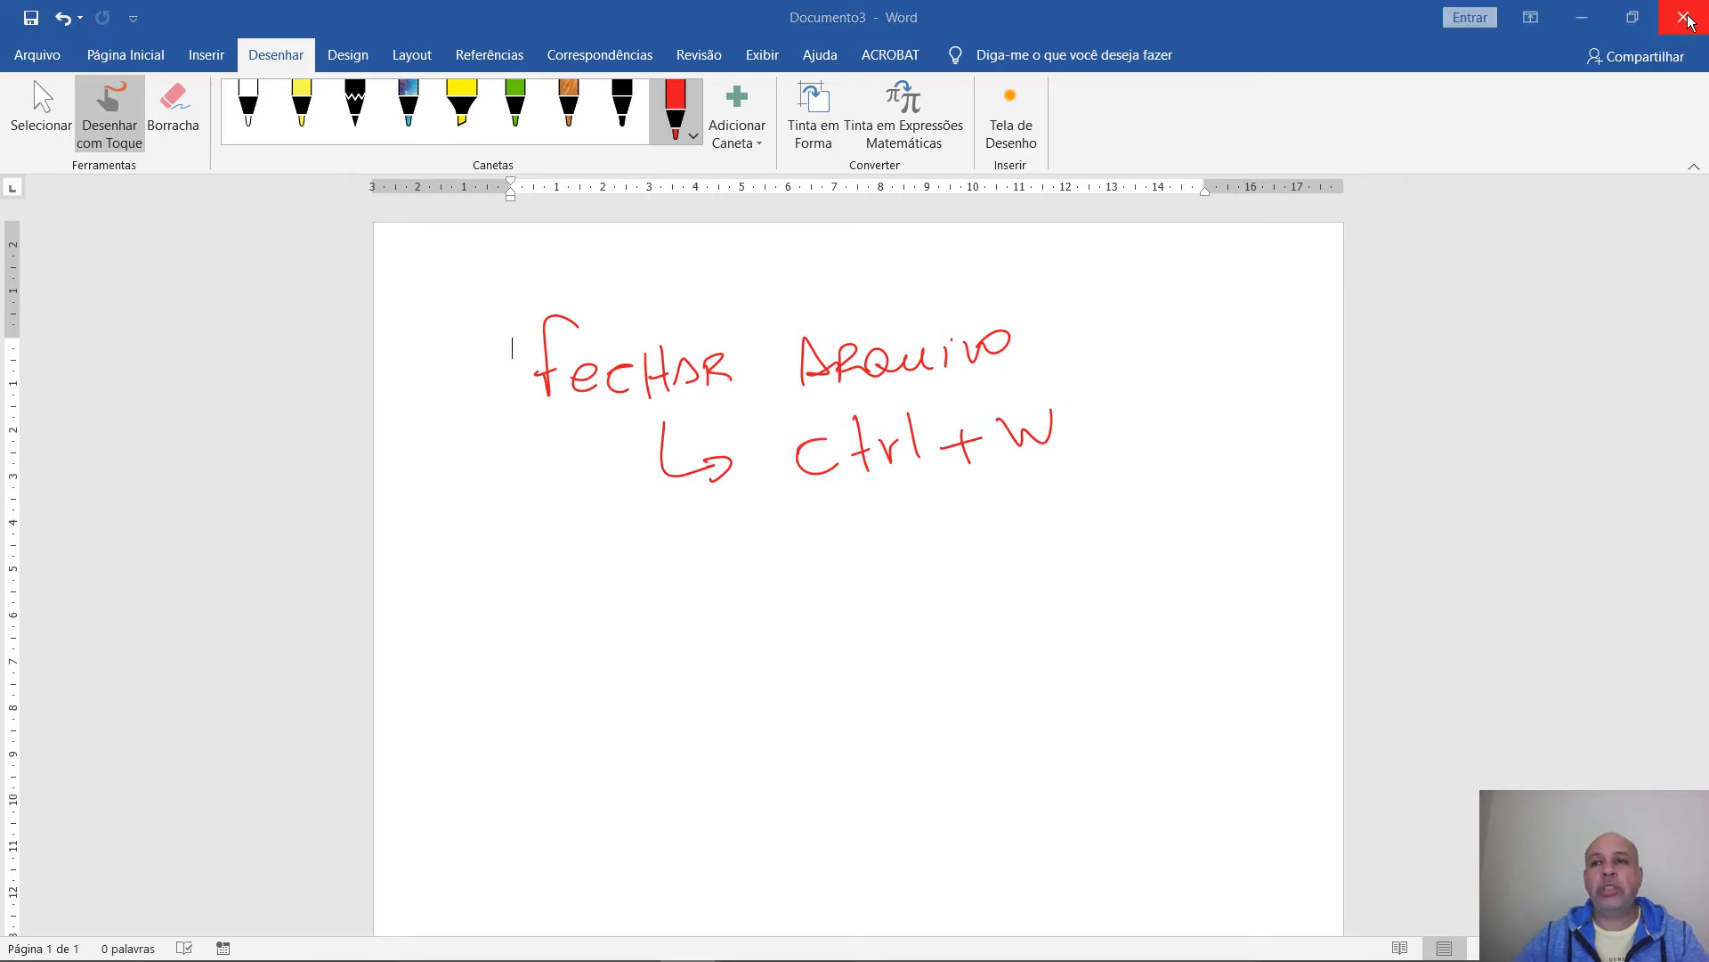
click(944, 540)
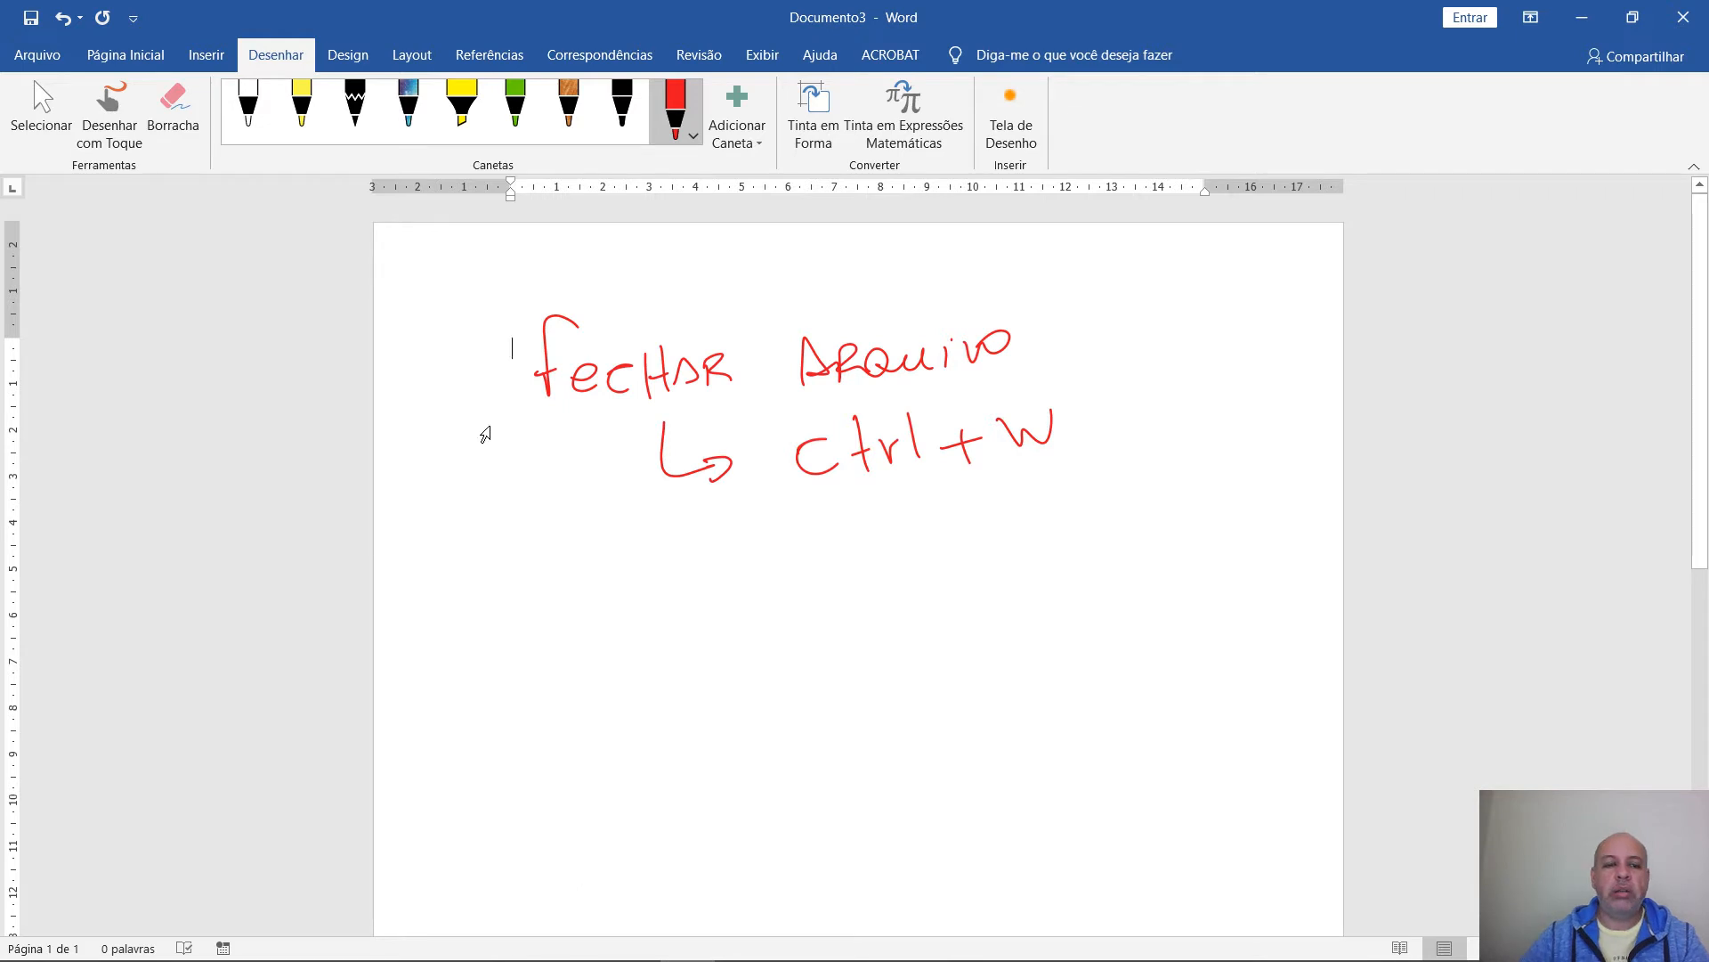
key(ctrl+w)
key(n)
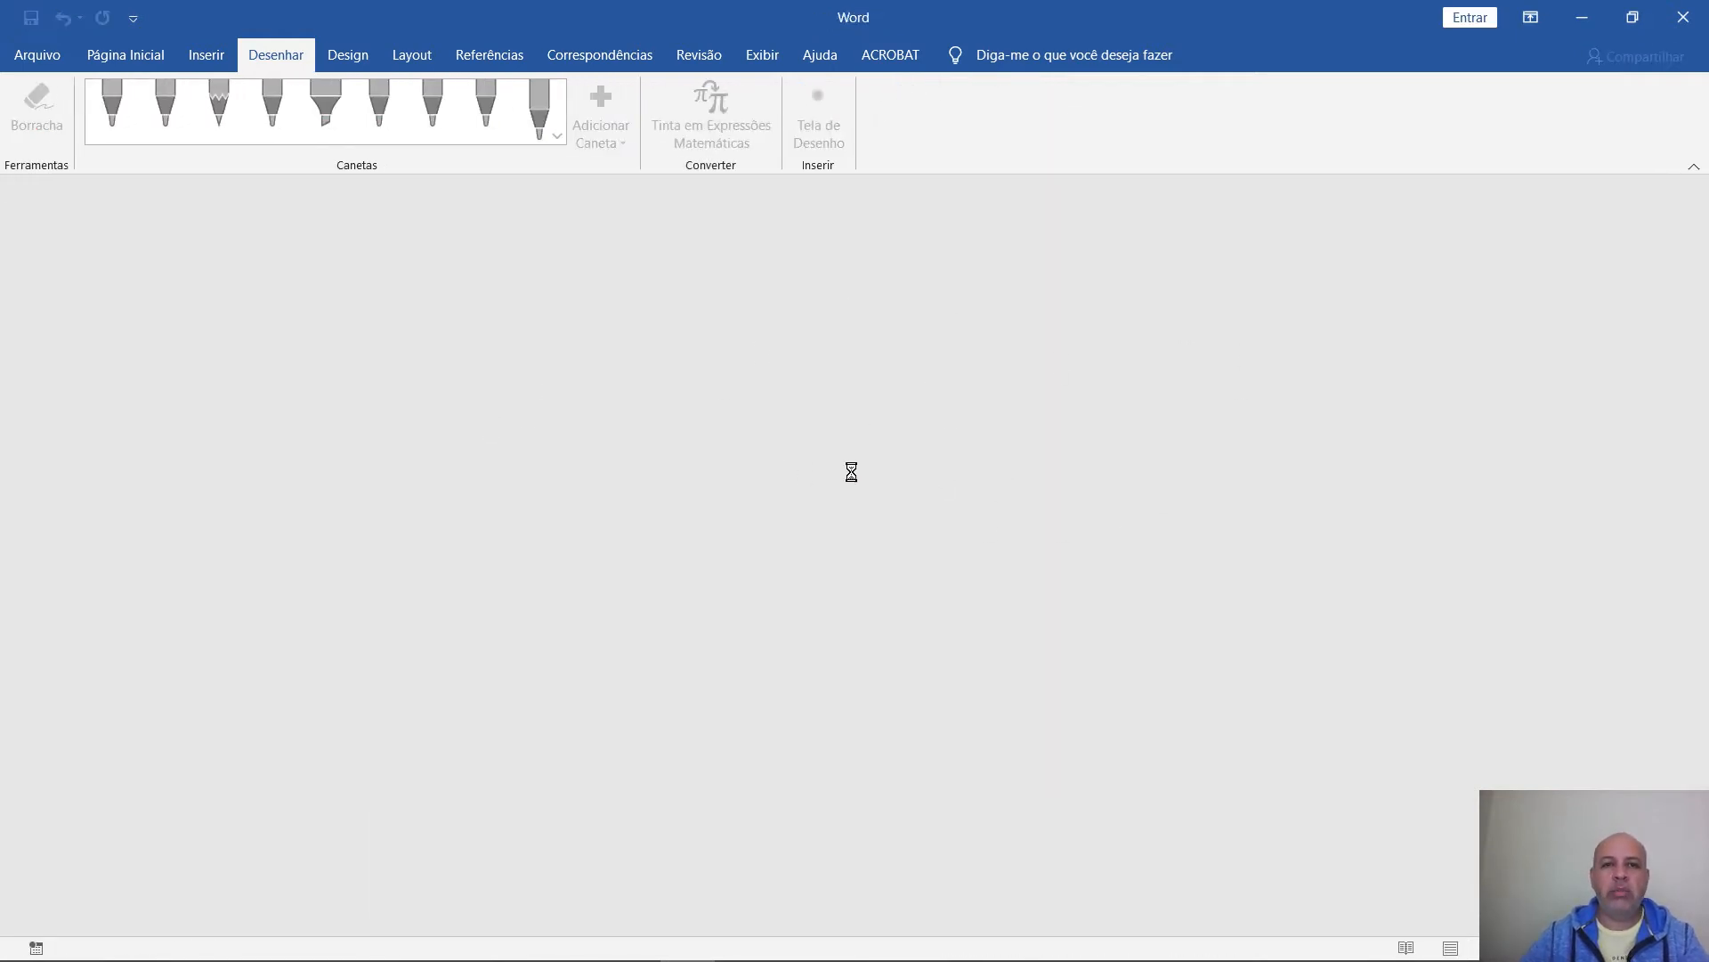
Create another blank document and handwrite "Ctrl+O = Novo" with the red pen in the upper part of the page
key(ctrl+n)
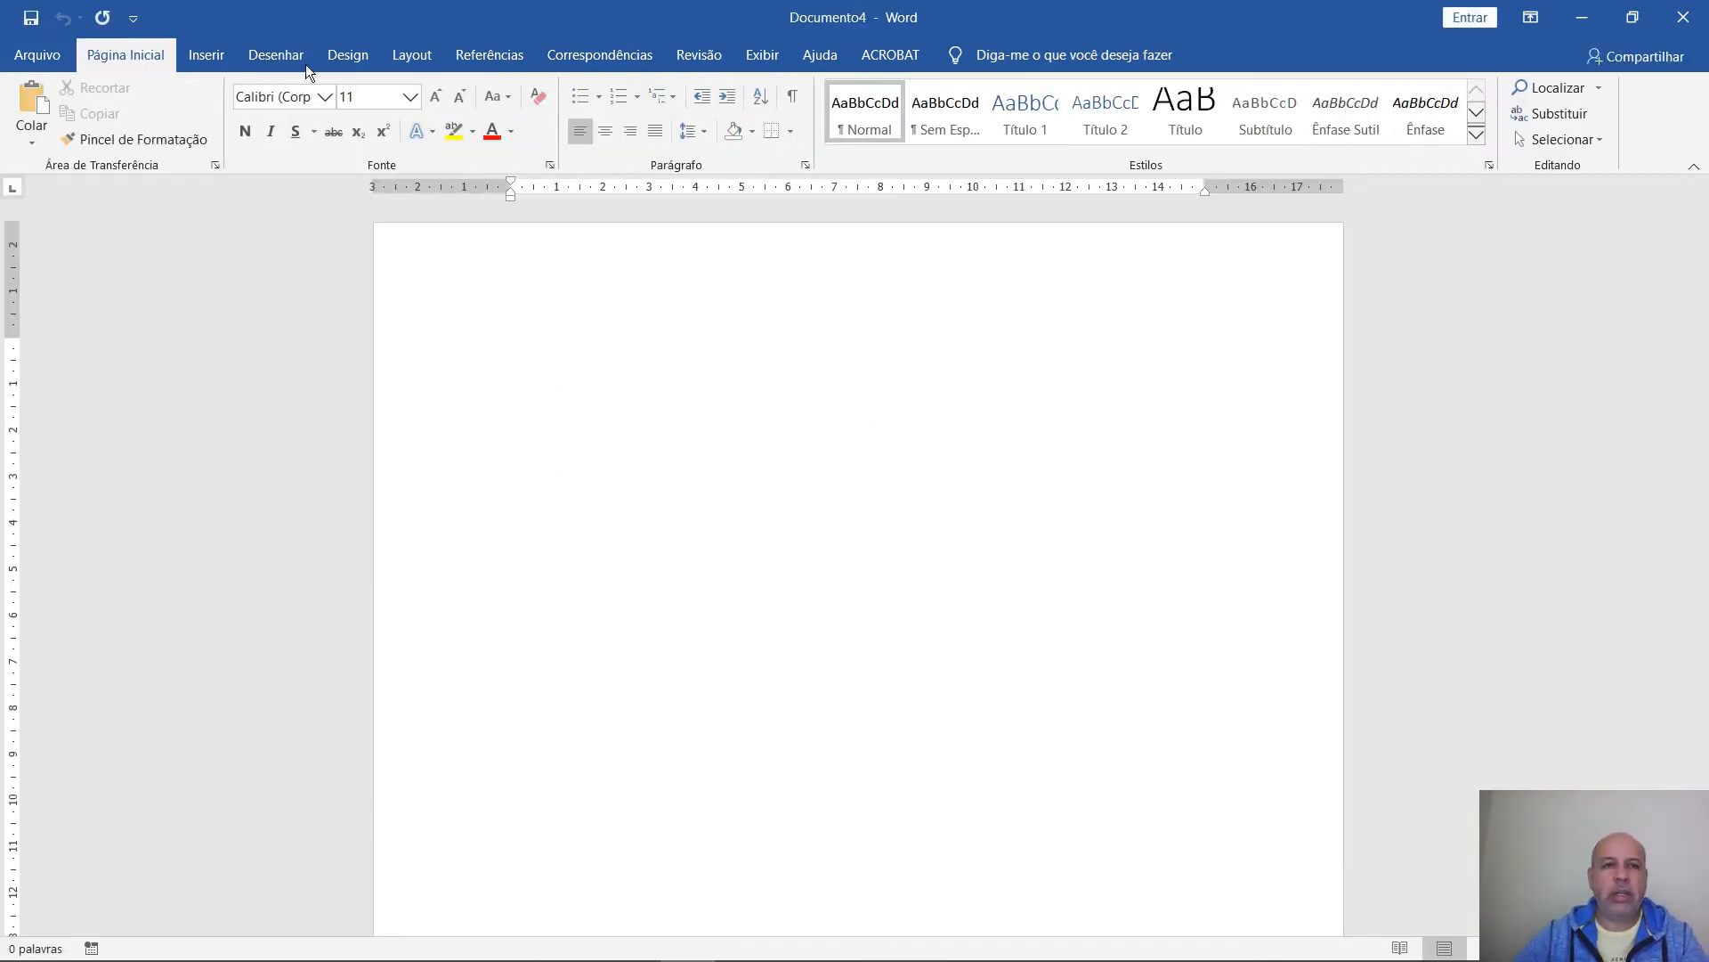
click(276, 55)
click(691, 136)
click(556, 500)
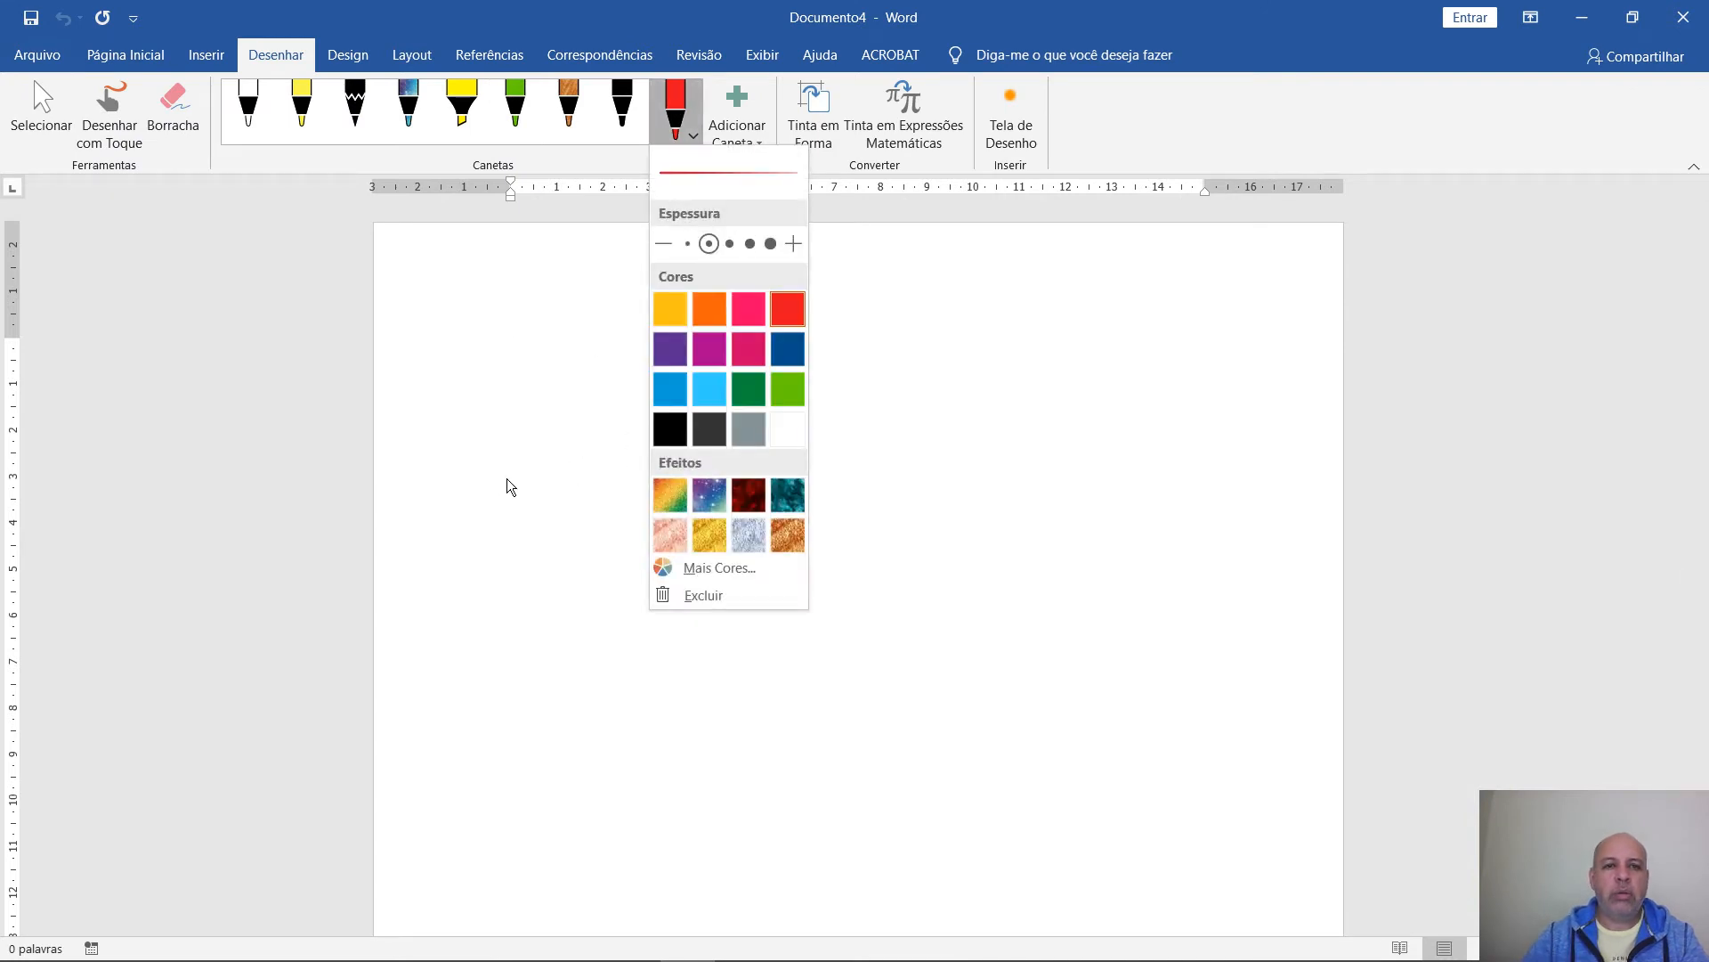
click(530, 480)
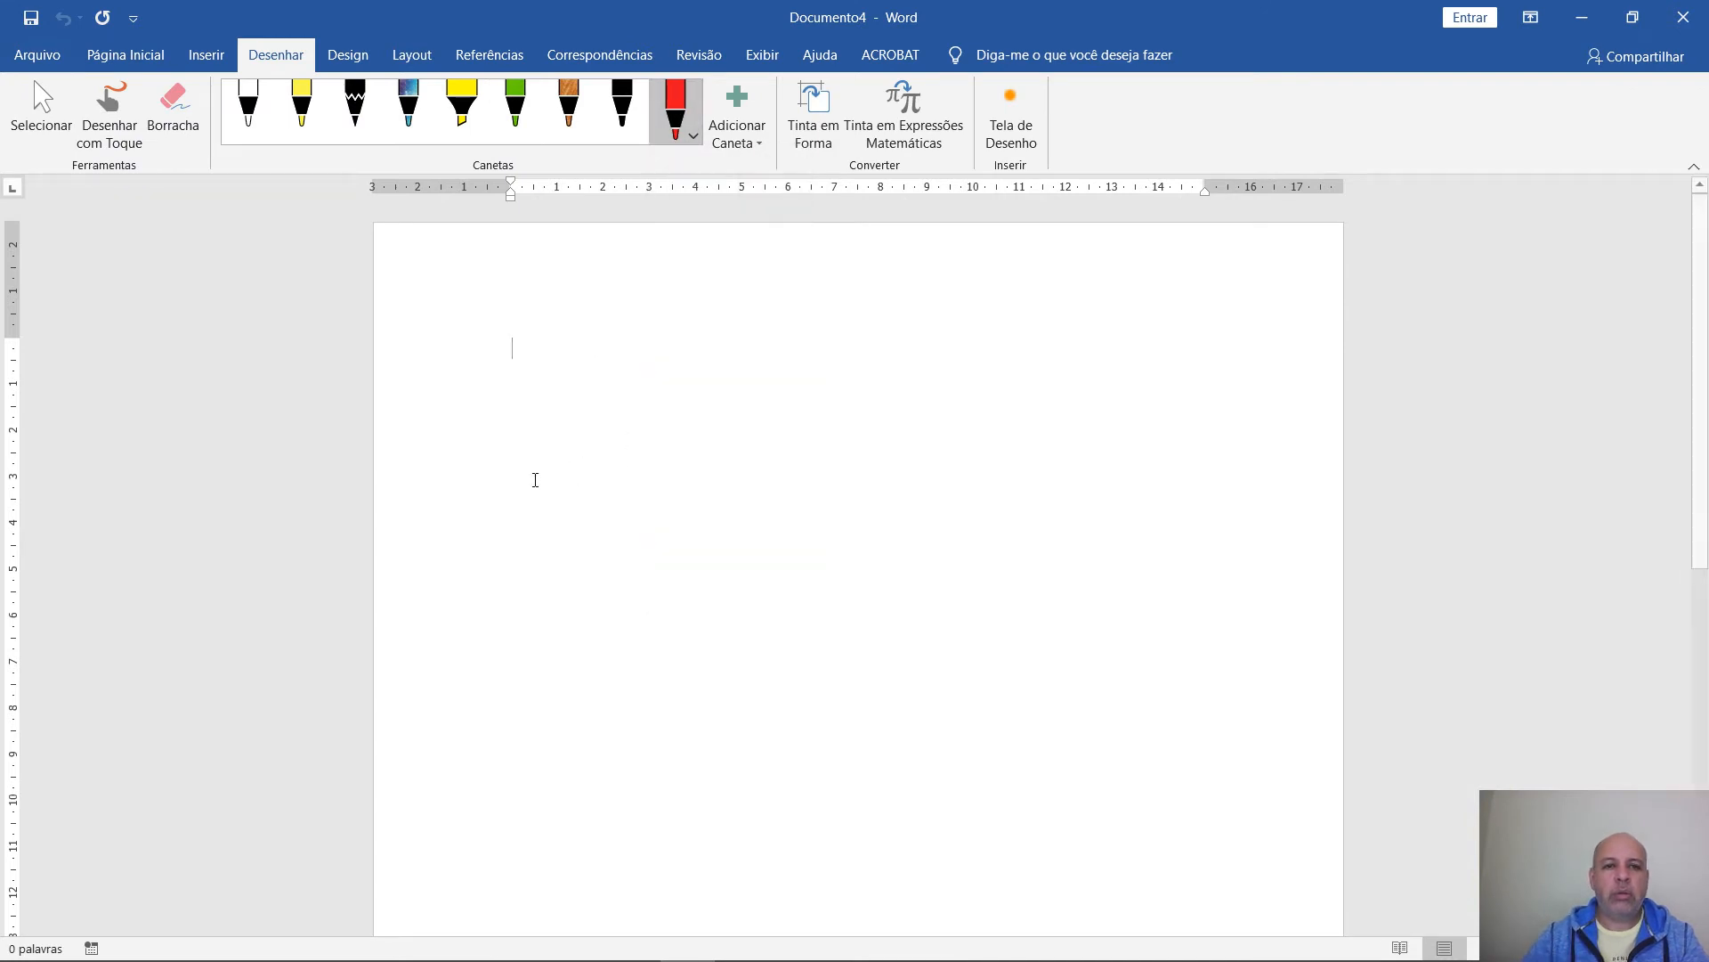
click(693, 135)
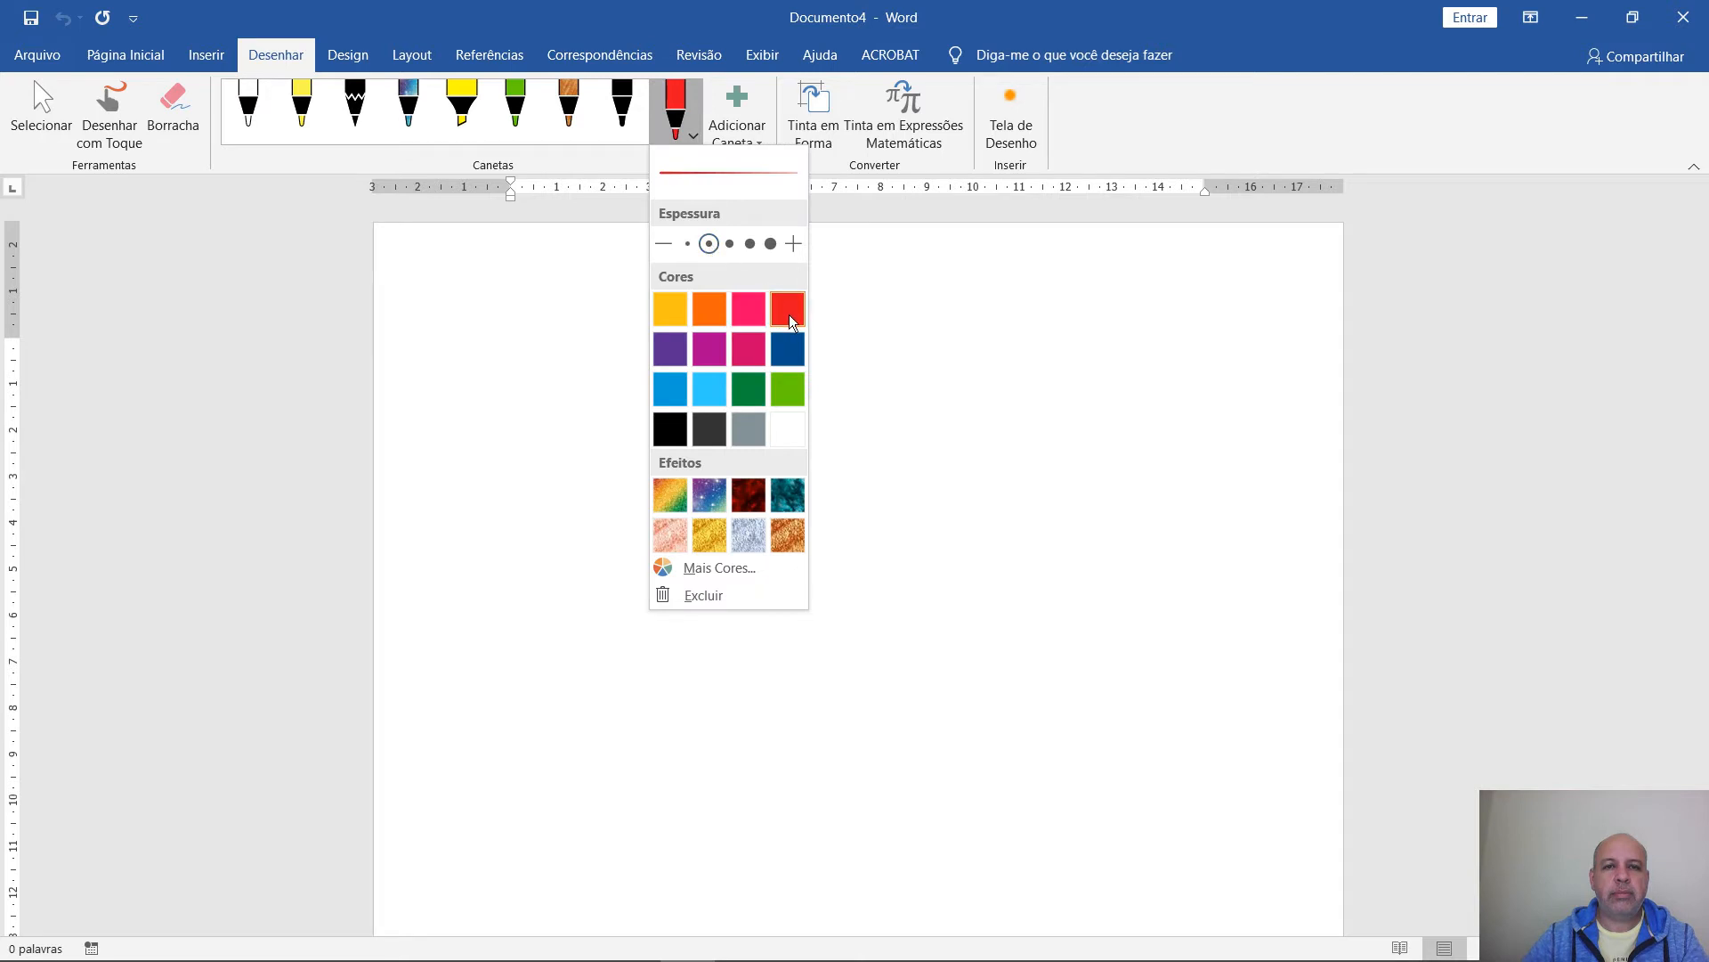
click(787, 312)
click(881, 326)
mouse_move(575, 449)
mouse_down()
mouse_move(537, 452)
mouse_move(577, 476)
mouse_up()
drag(610, 416, 614, 477)
click(604, 465)
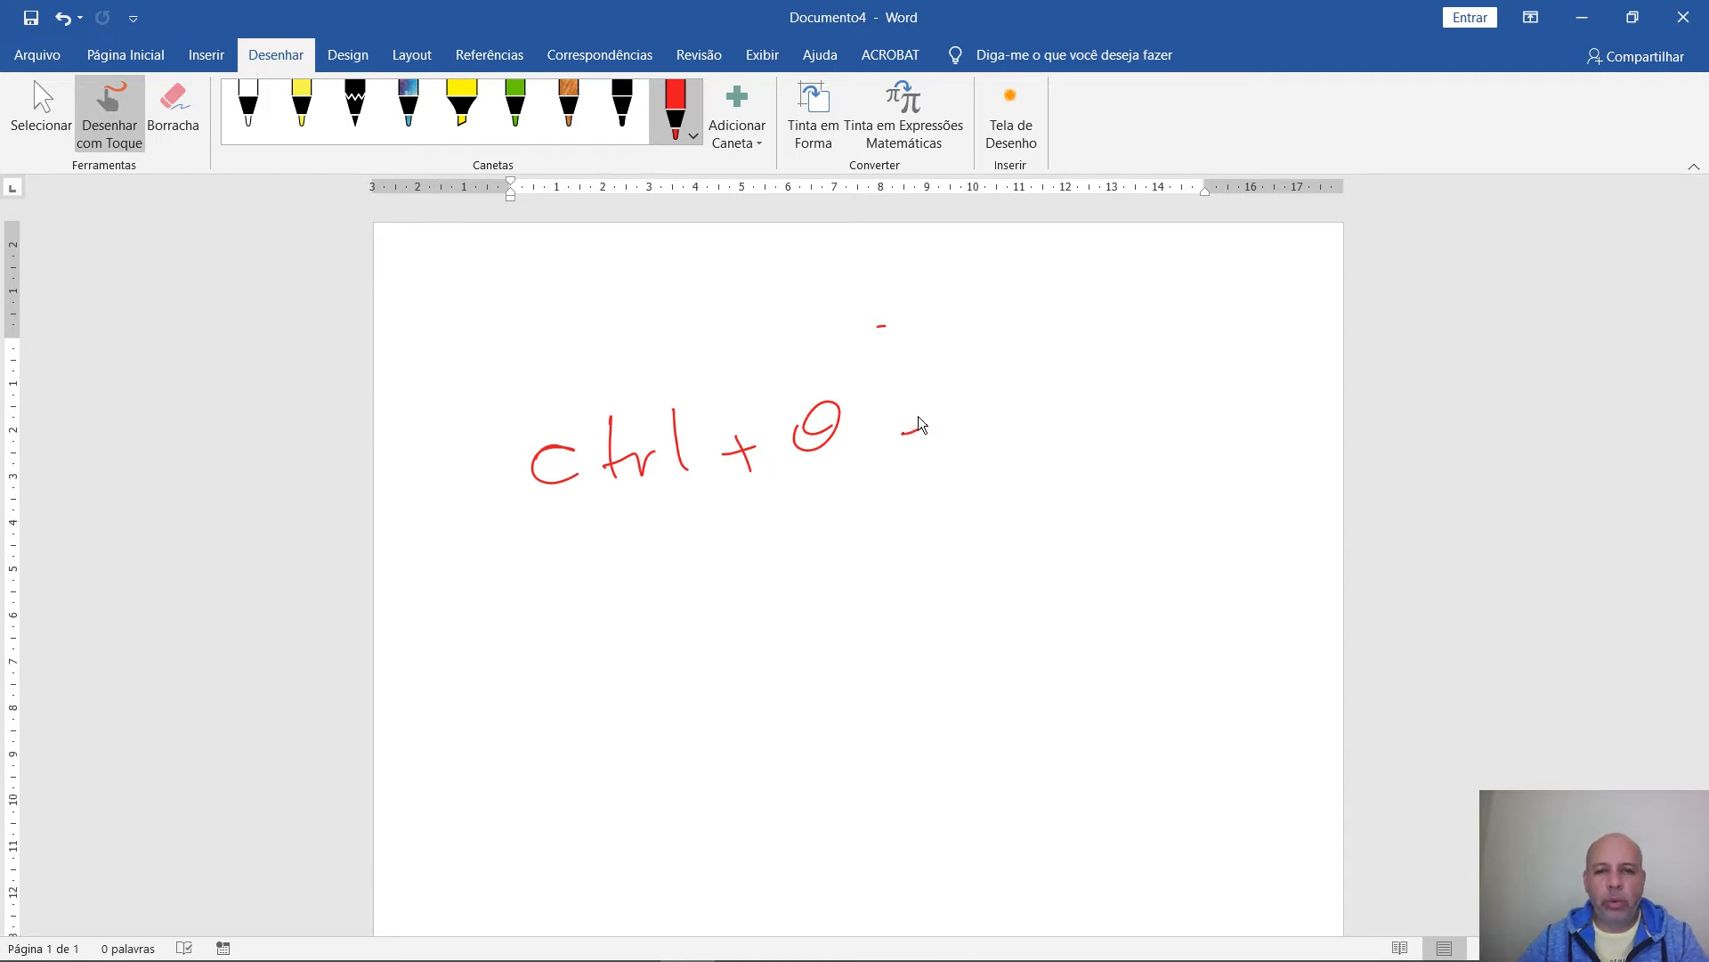
drag(1068, 392, 1075, 400)
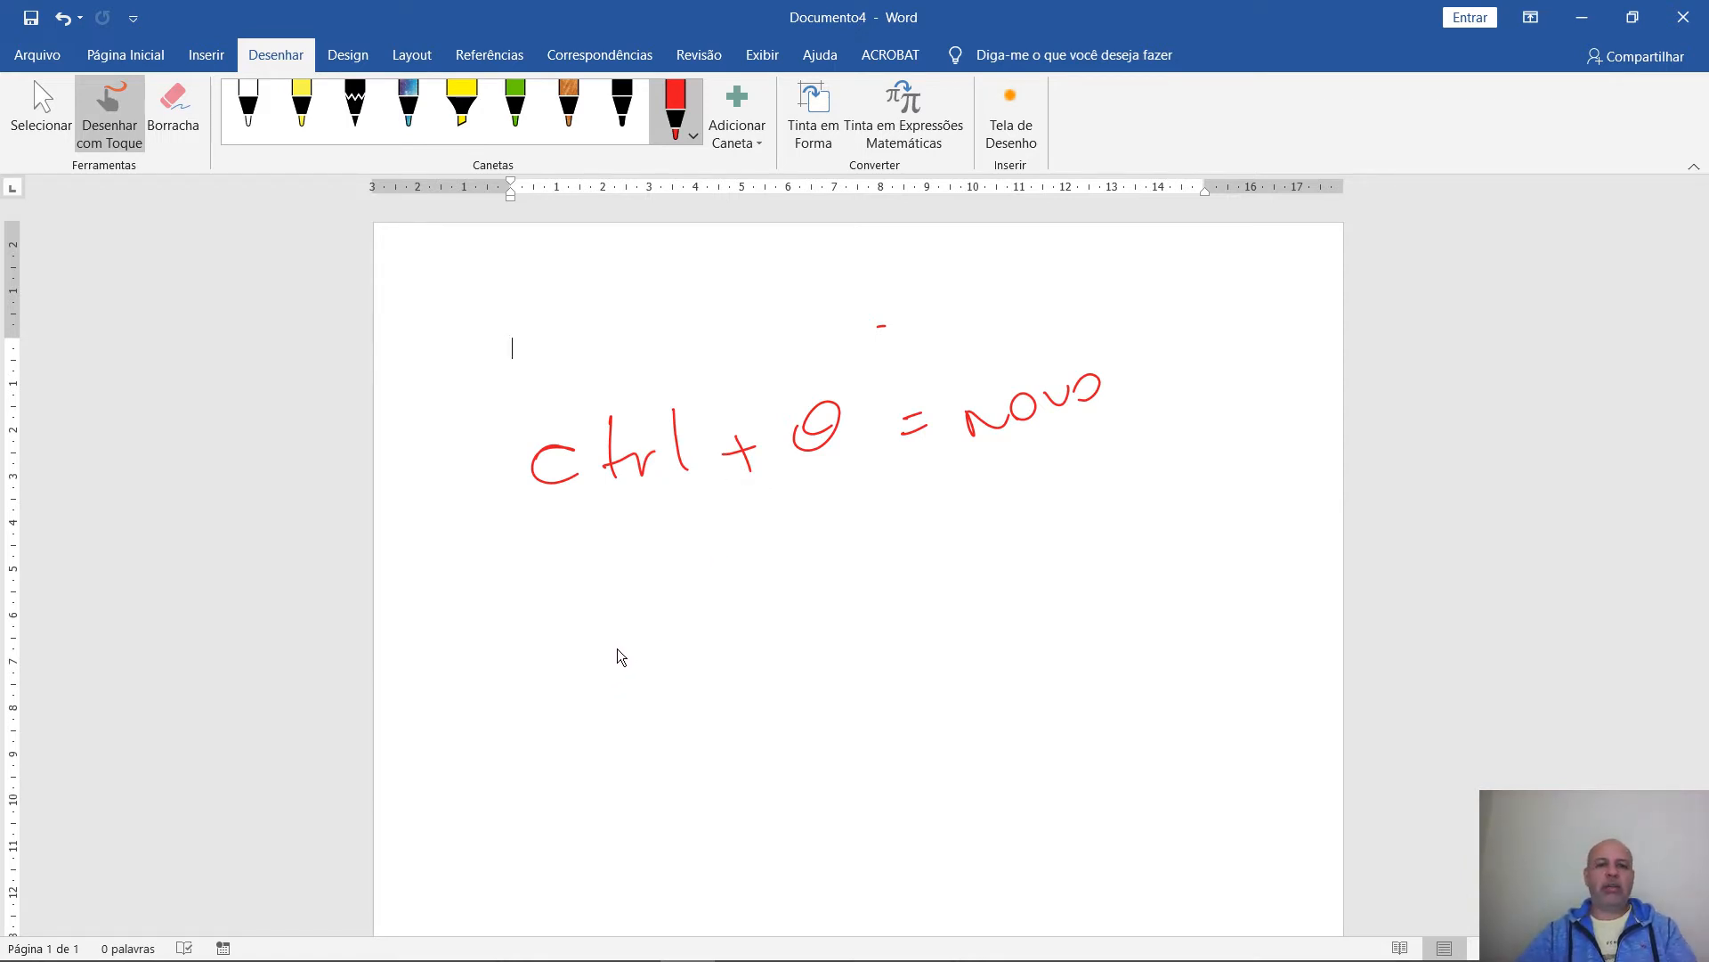
Handwrite "Salvar como" in red below the "Ctrl+O = Novo" note
drag(612, 635, 606, 679)
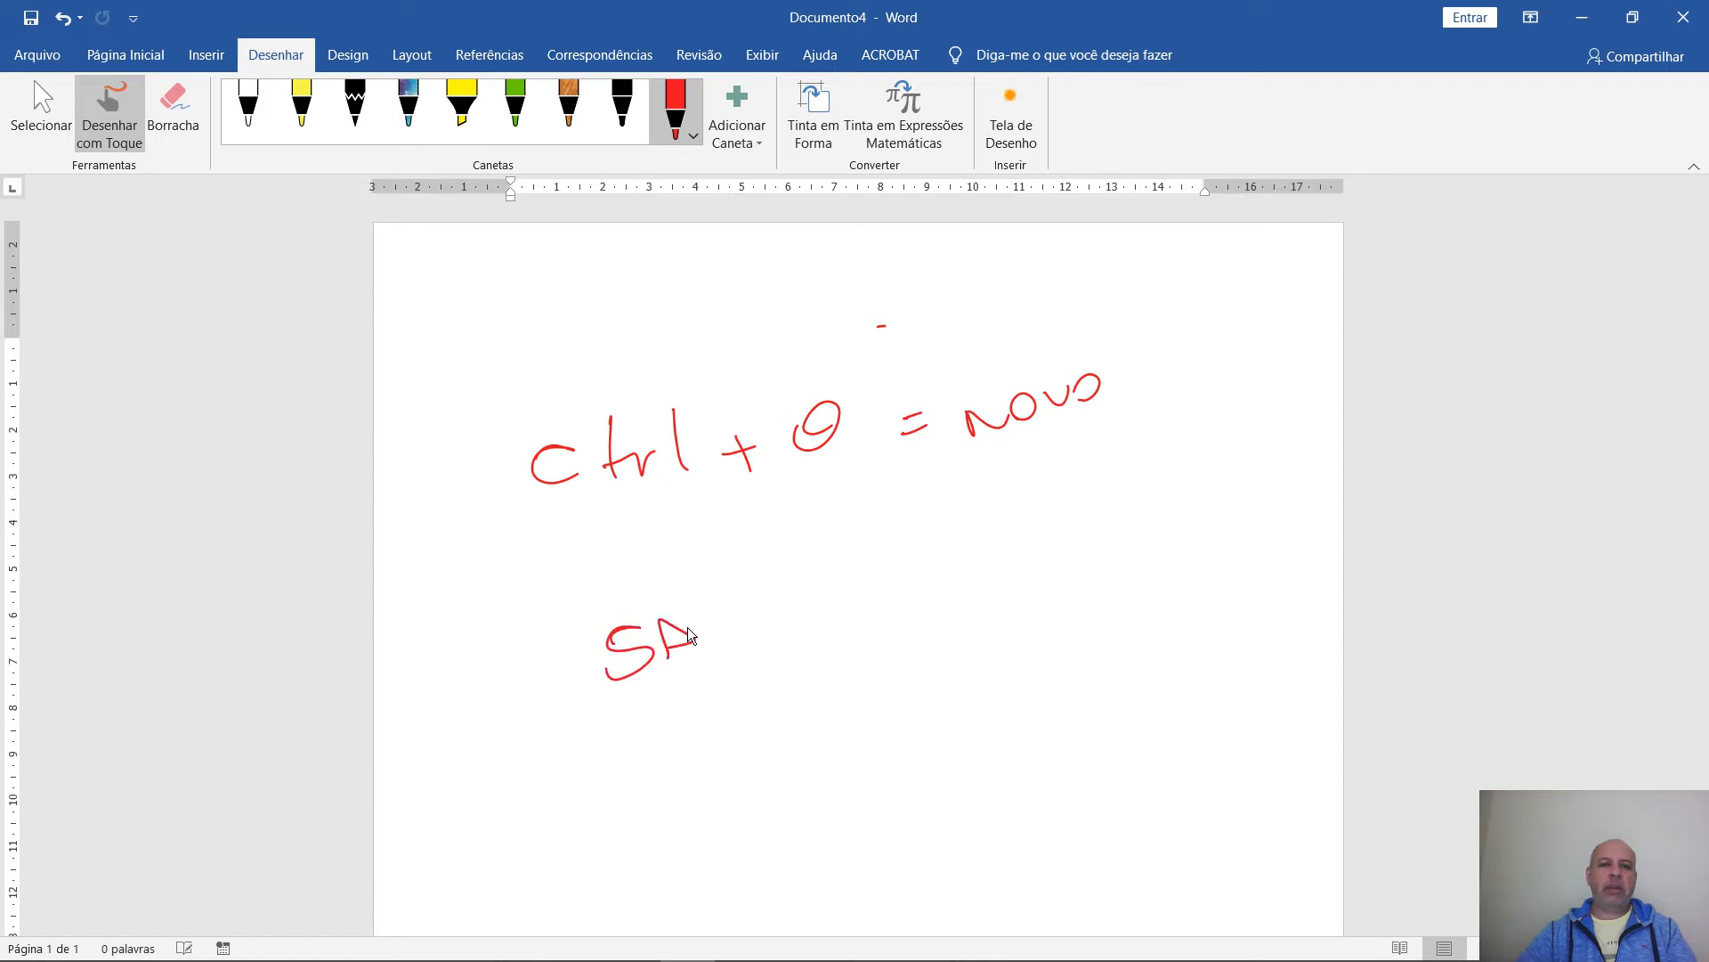
mouse_move(777, 589)
mouse_down()
mouse_move(798, 602)
mouse_move(899, 554)
mouse_up()
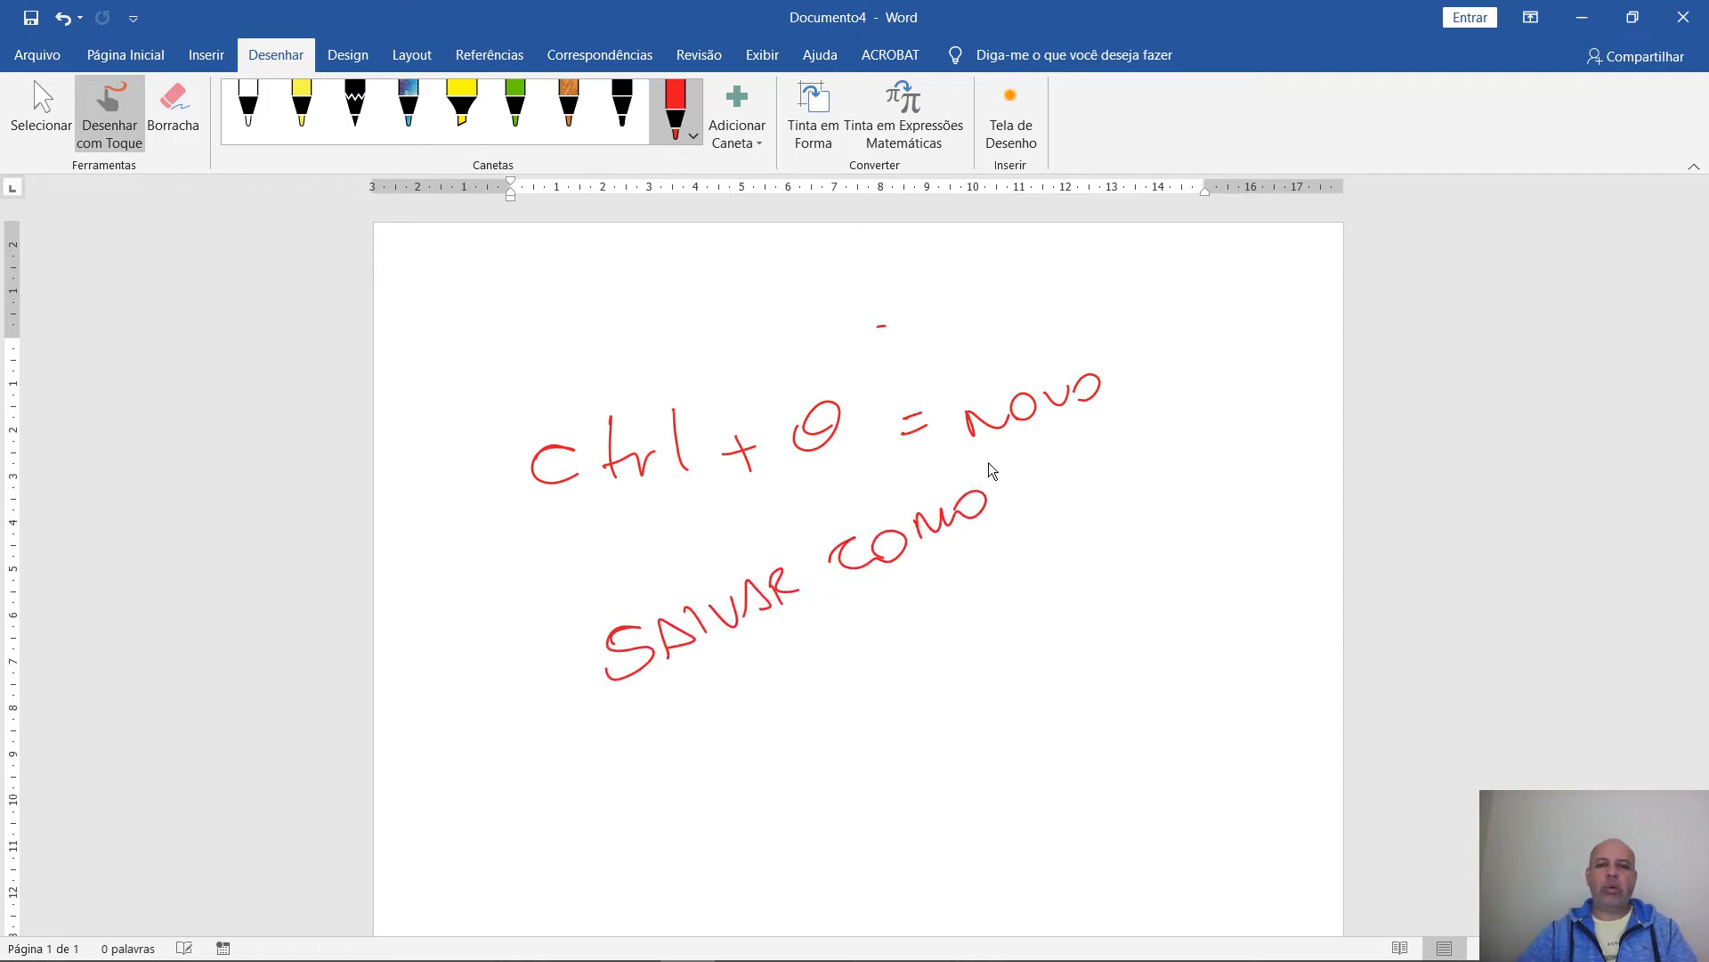
Add a red question mark, a curved stroke and trailing dots at the end of the handwritten "Salvar como" note
drag(1016, 554, 1081, 517)
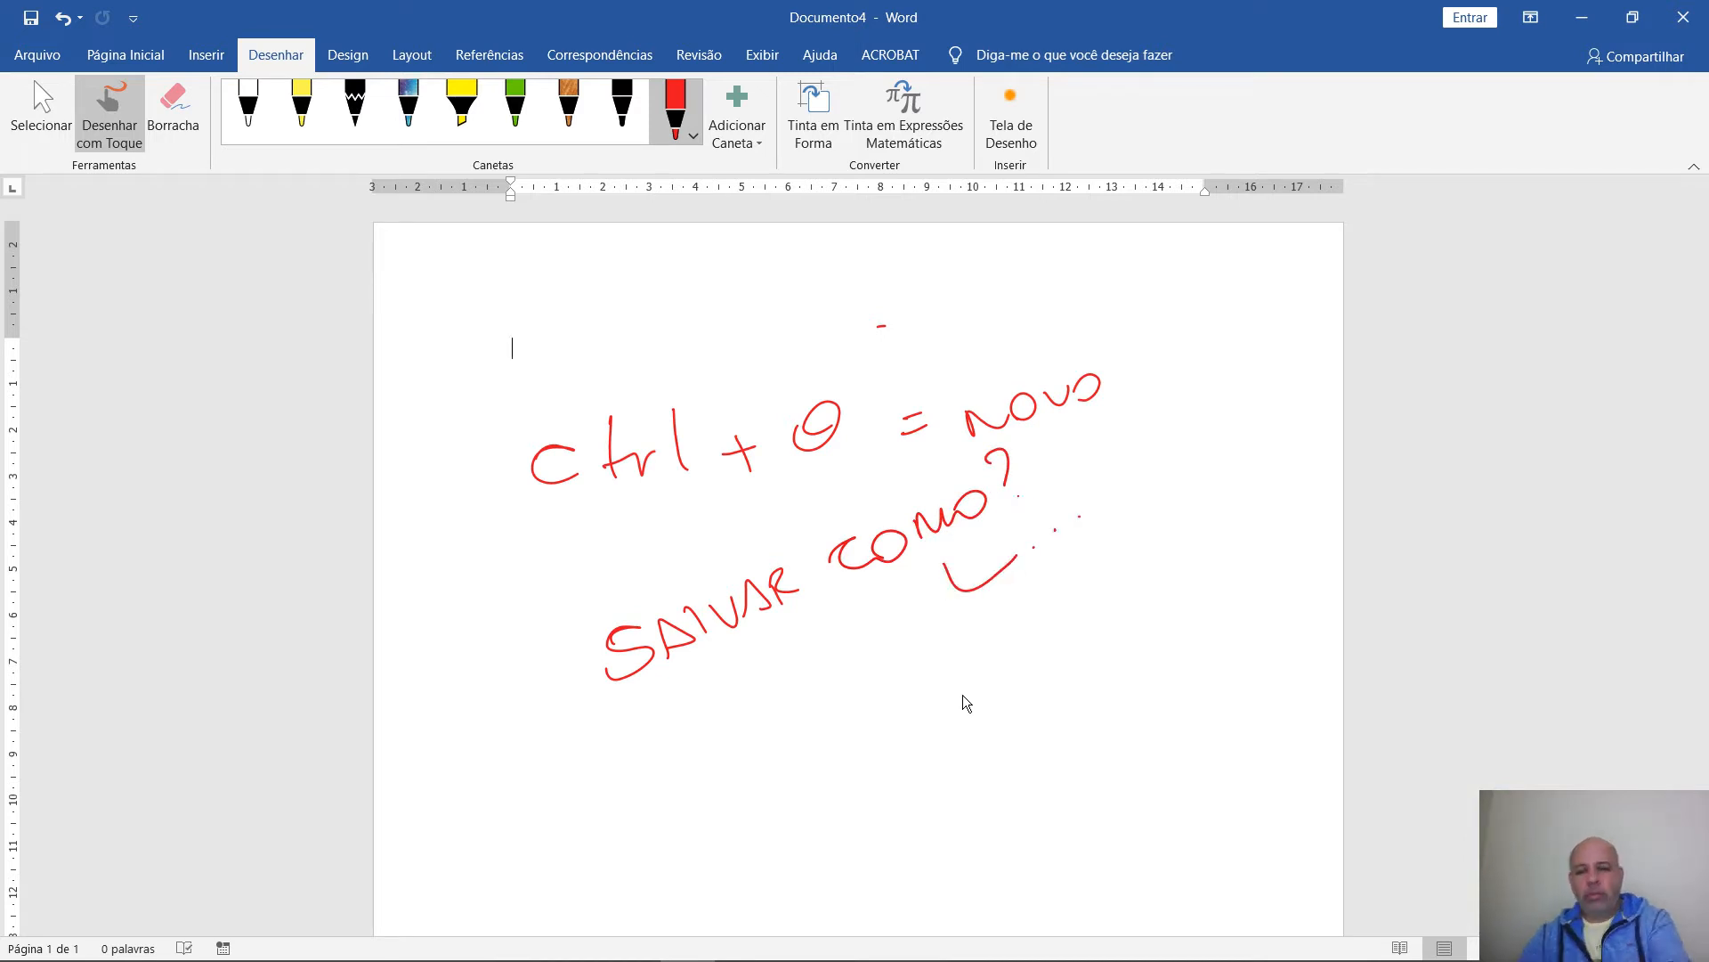
Open the Save As dialog for the unsaved document, move it over the page and cancel it
key(F12)
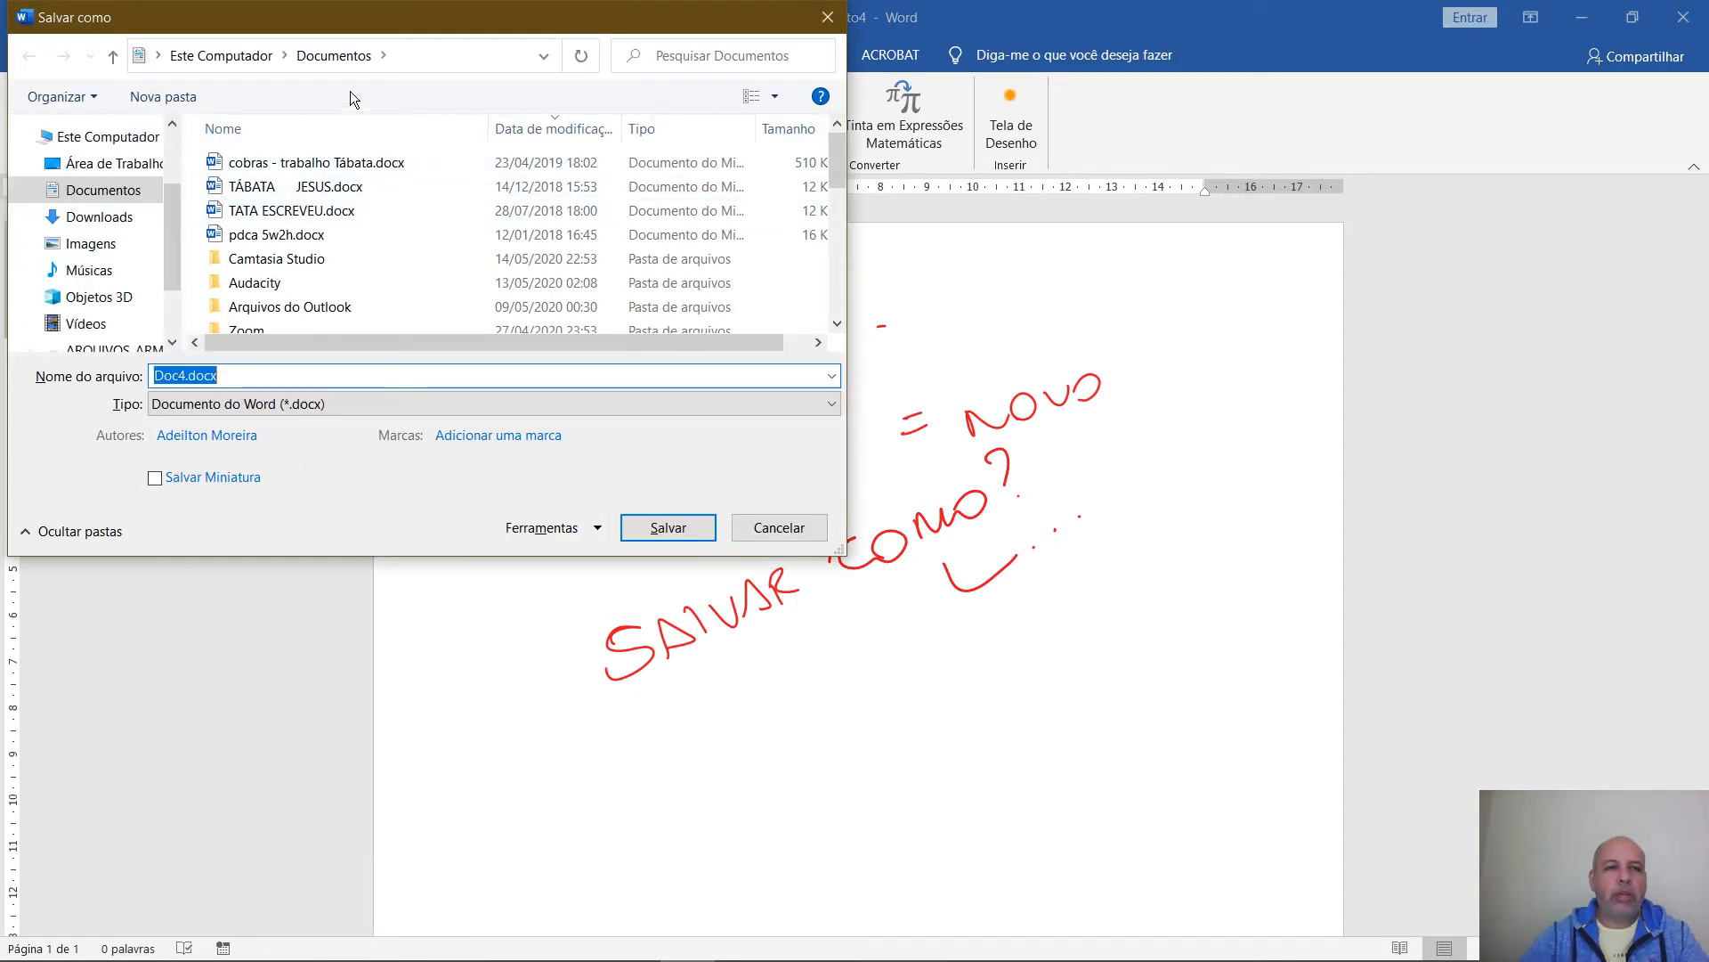
drag(386, 19, 586, 107)
drag(707, 143, 684, 167)
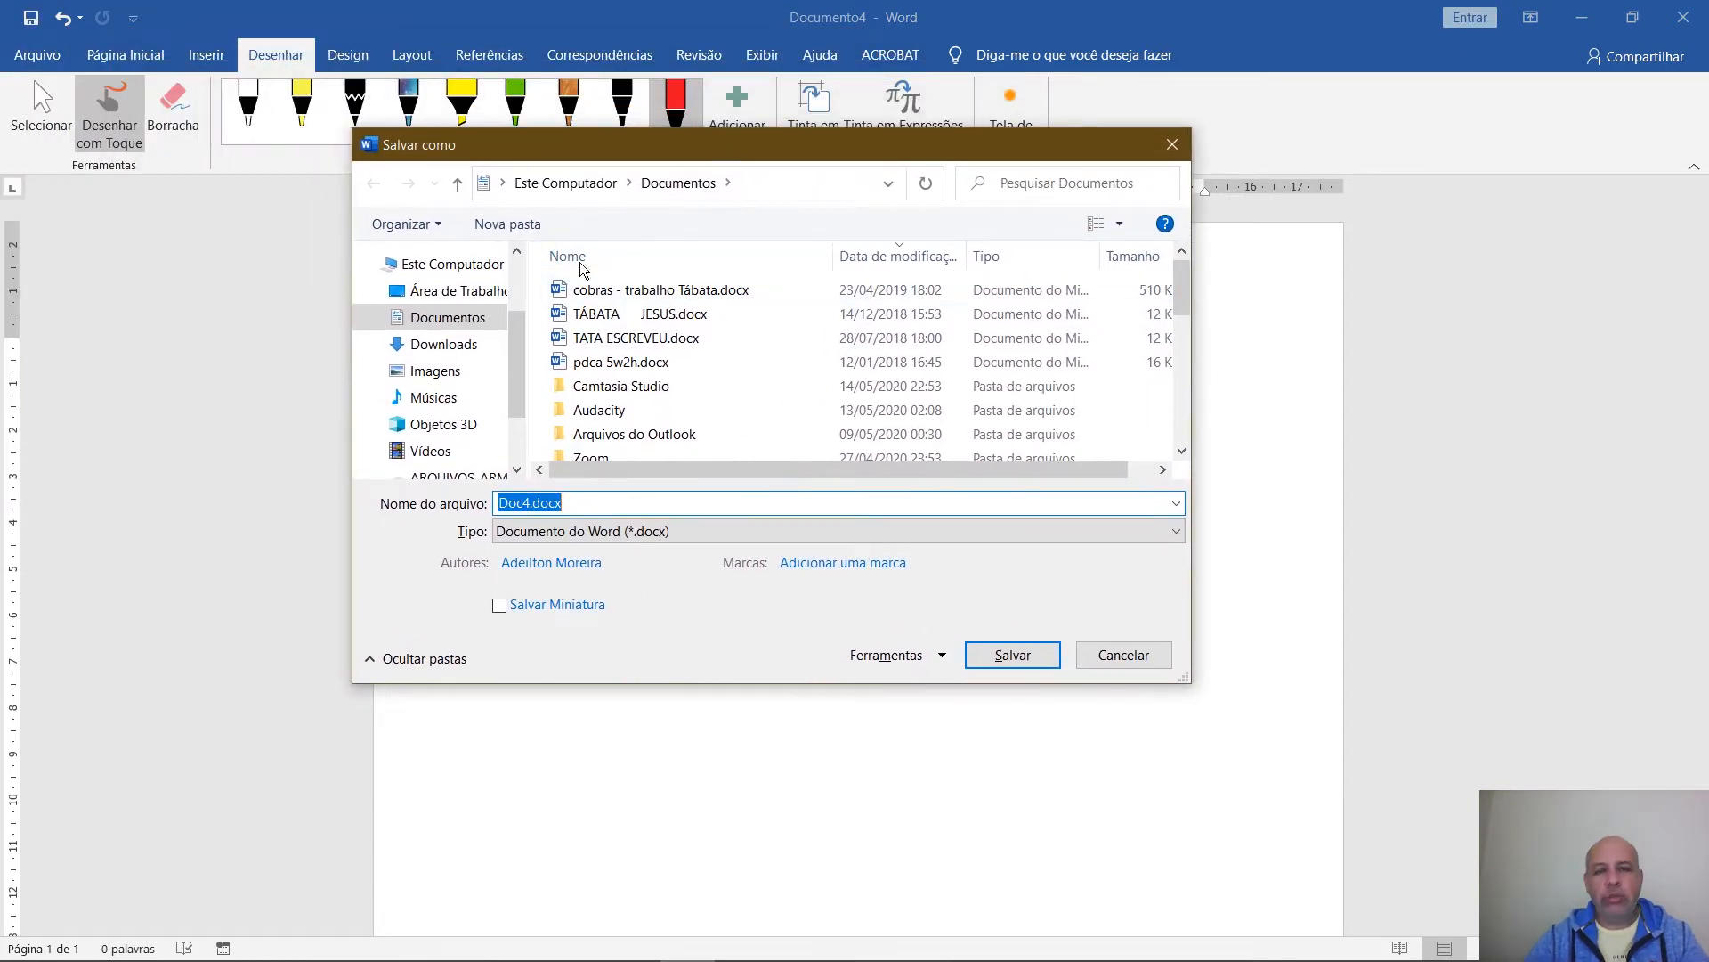
key(Escape)
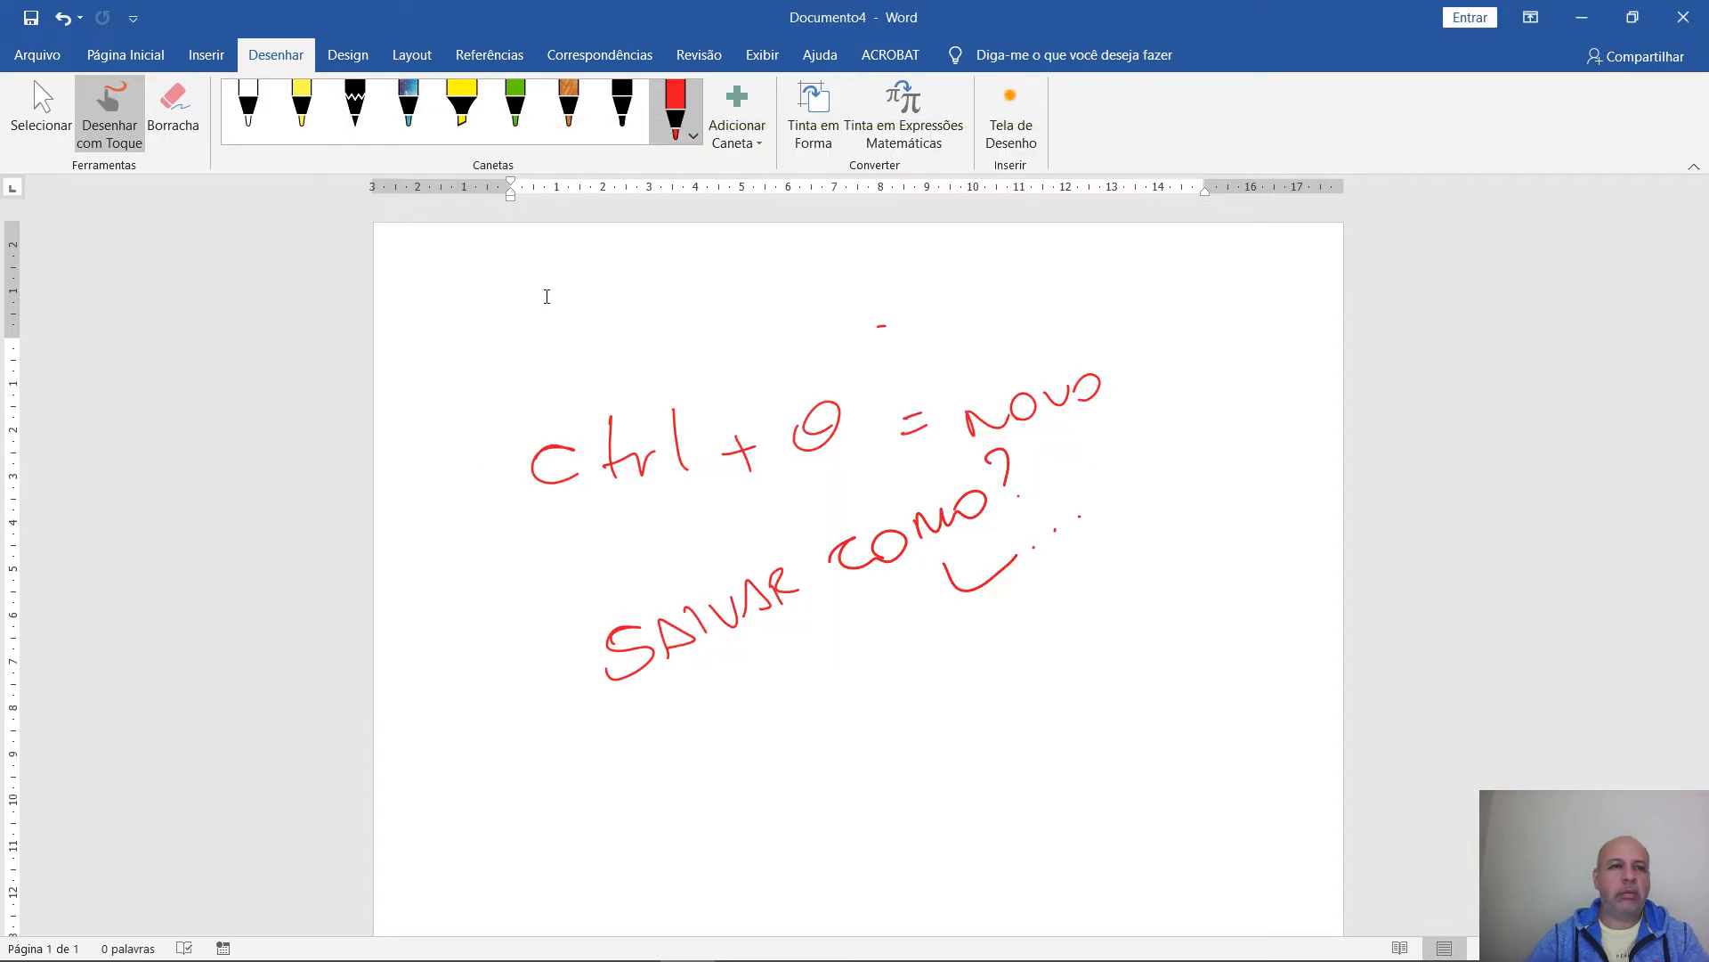
key(Escape)
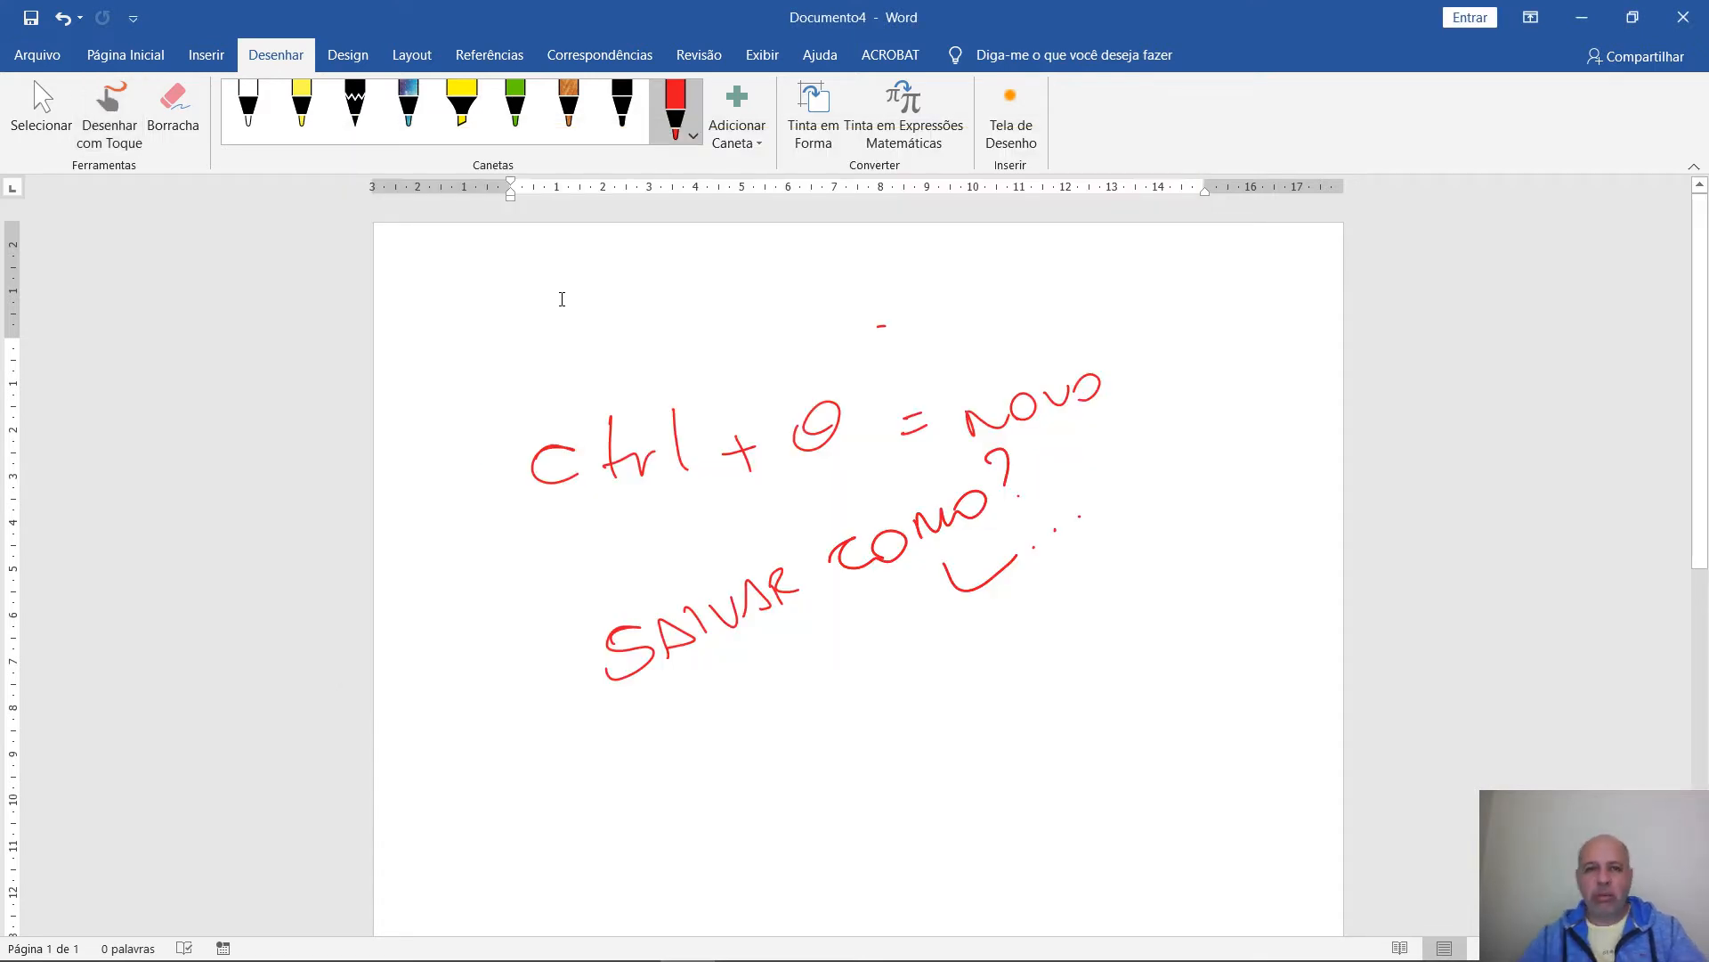
View the File start page and the Save As locations page, returning to the document from each without saving
click(40, 55)
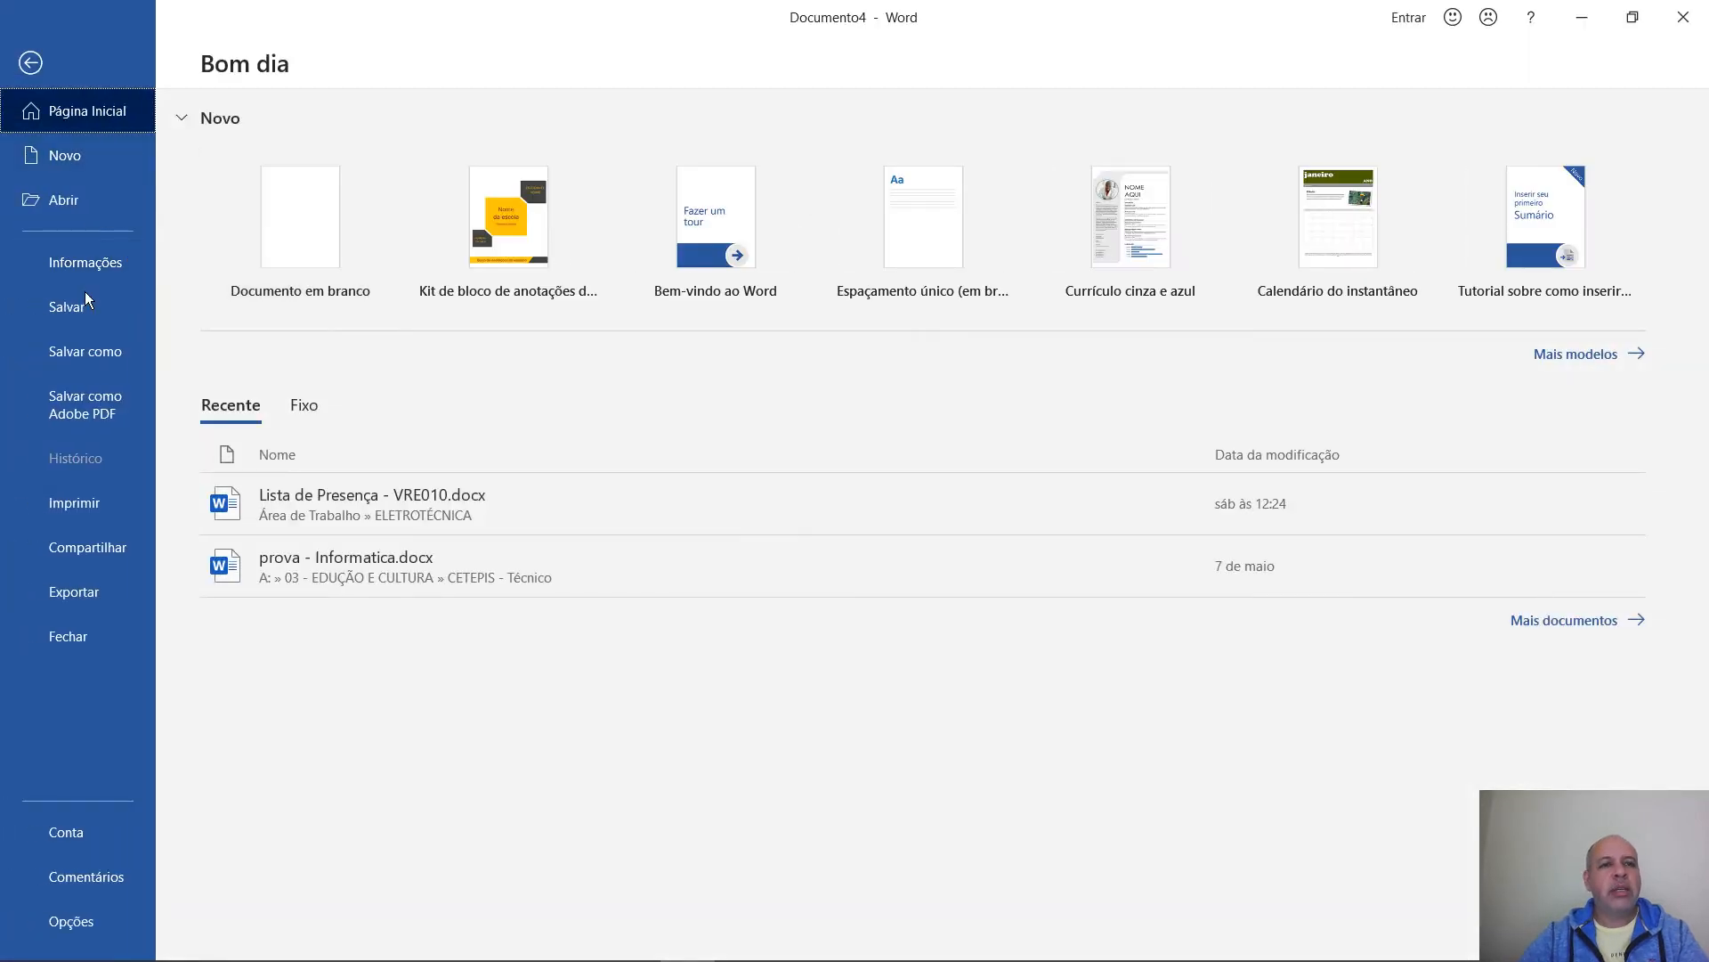
key(Escape)
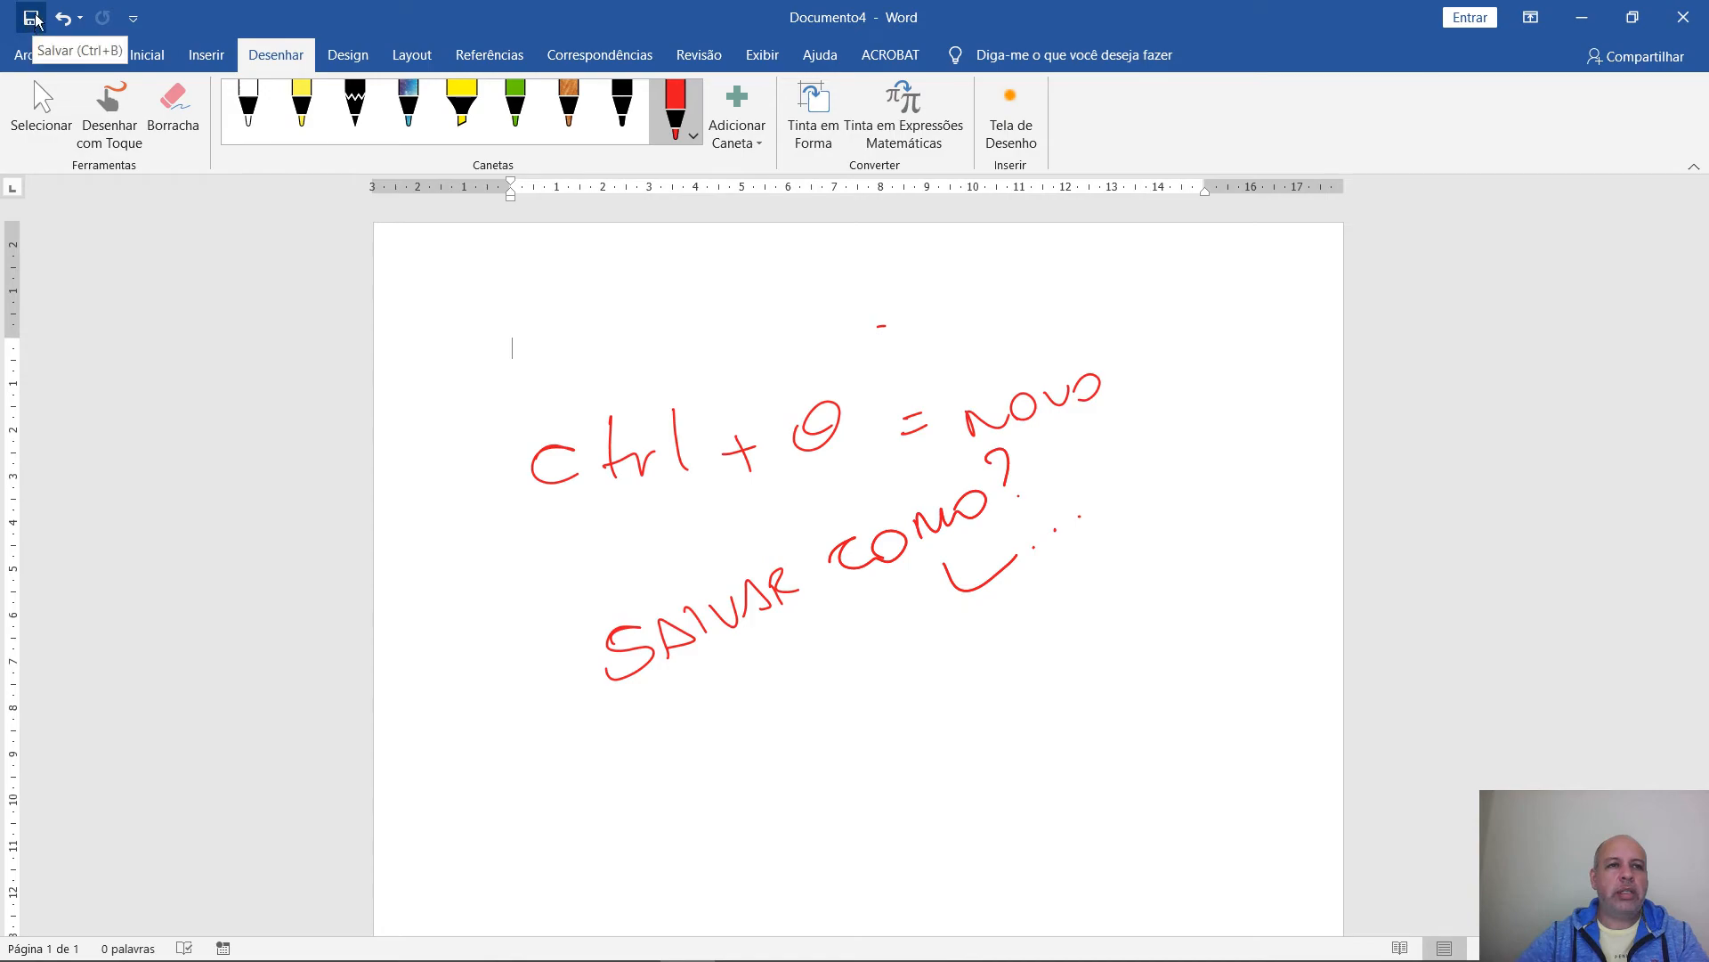
key(ctrl+b)
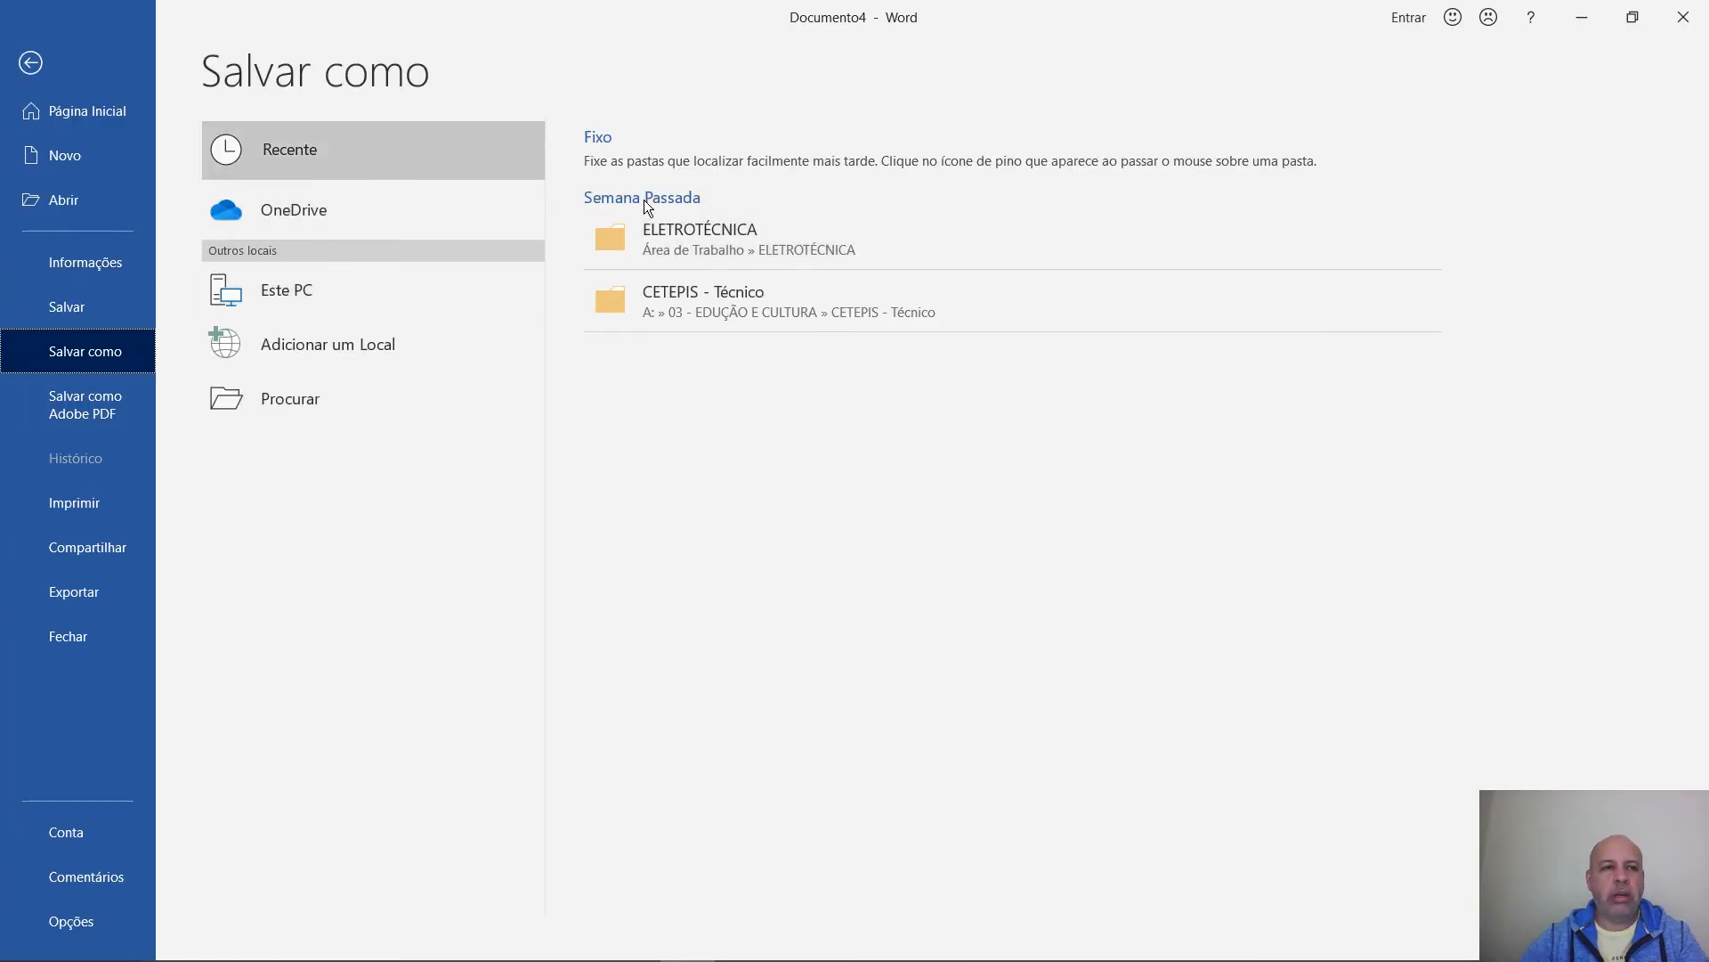
key(Escape)
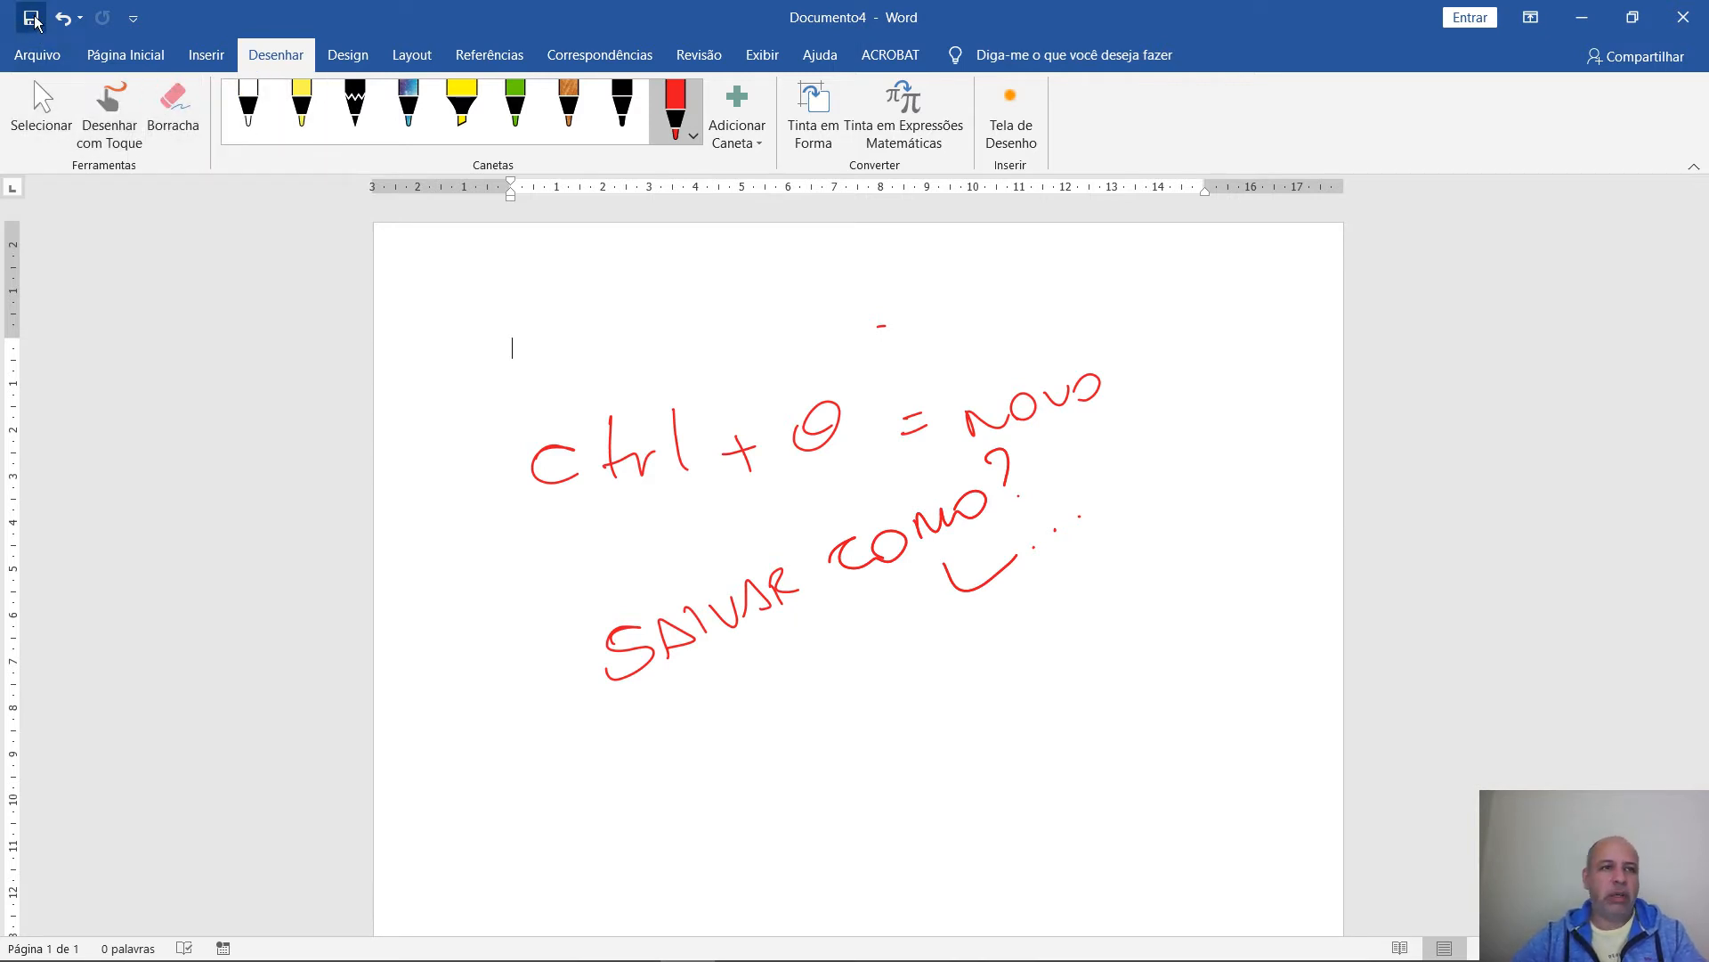
Start saving the document into the recent folder "CETEPIS - Técnico", and cancel before saving
key(ctrl+s)
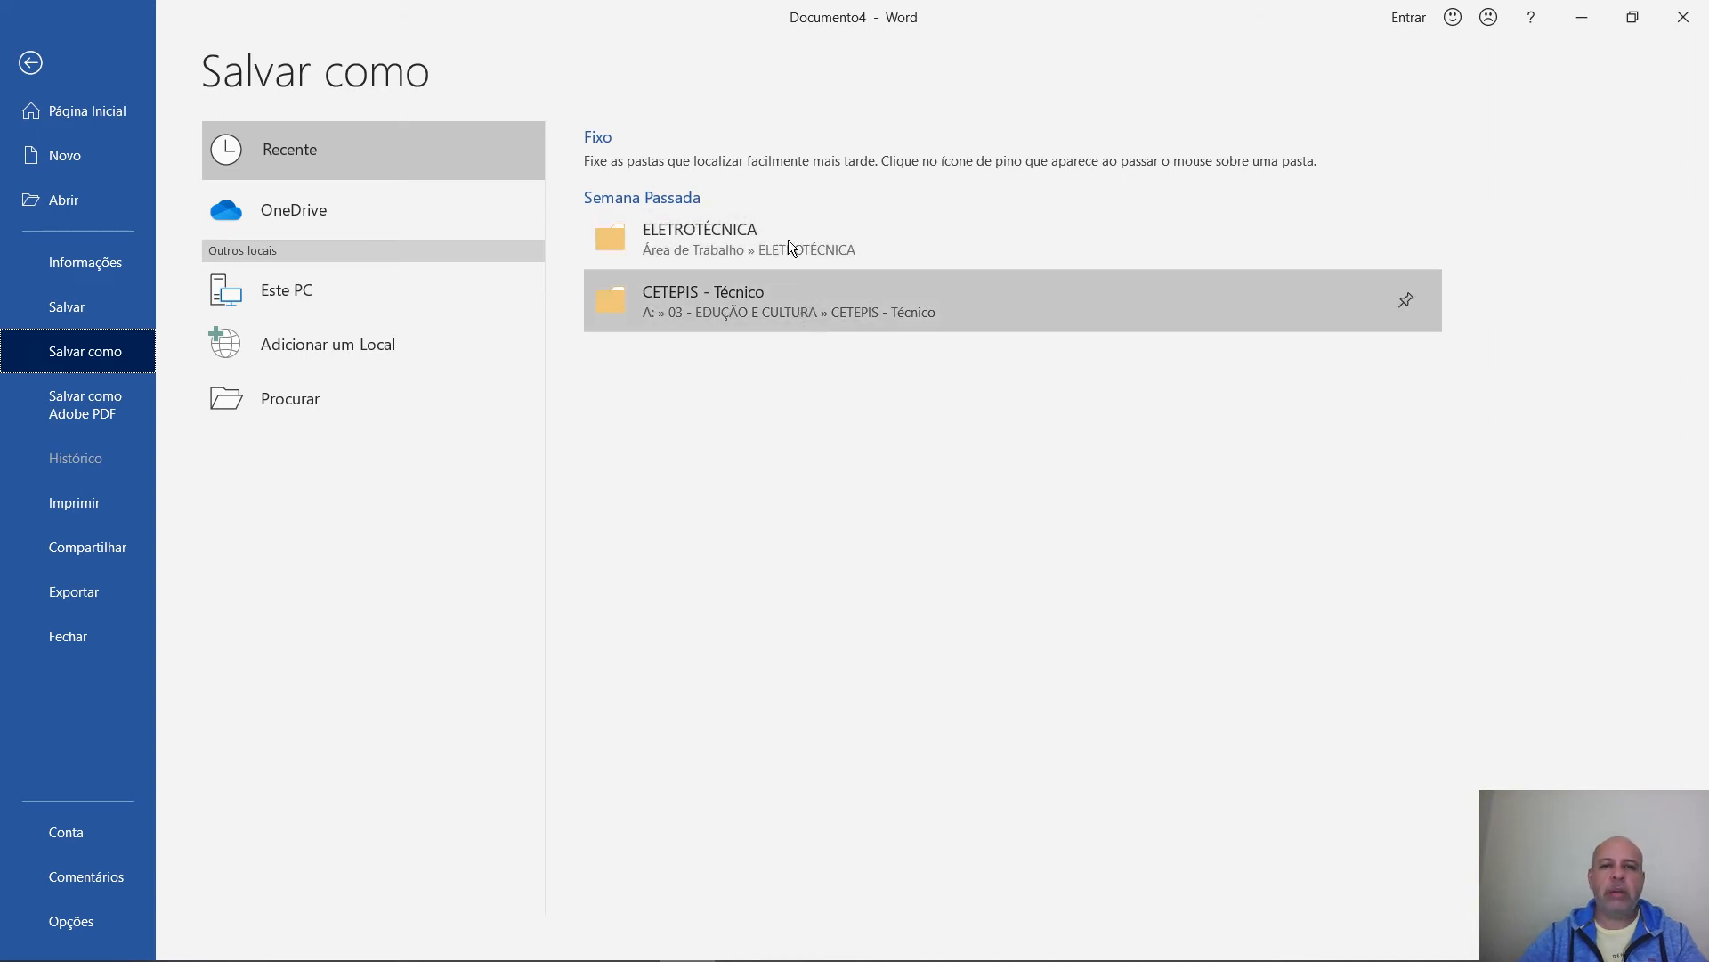
click(803, 307)
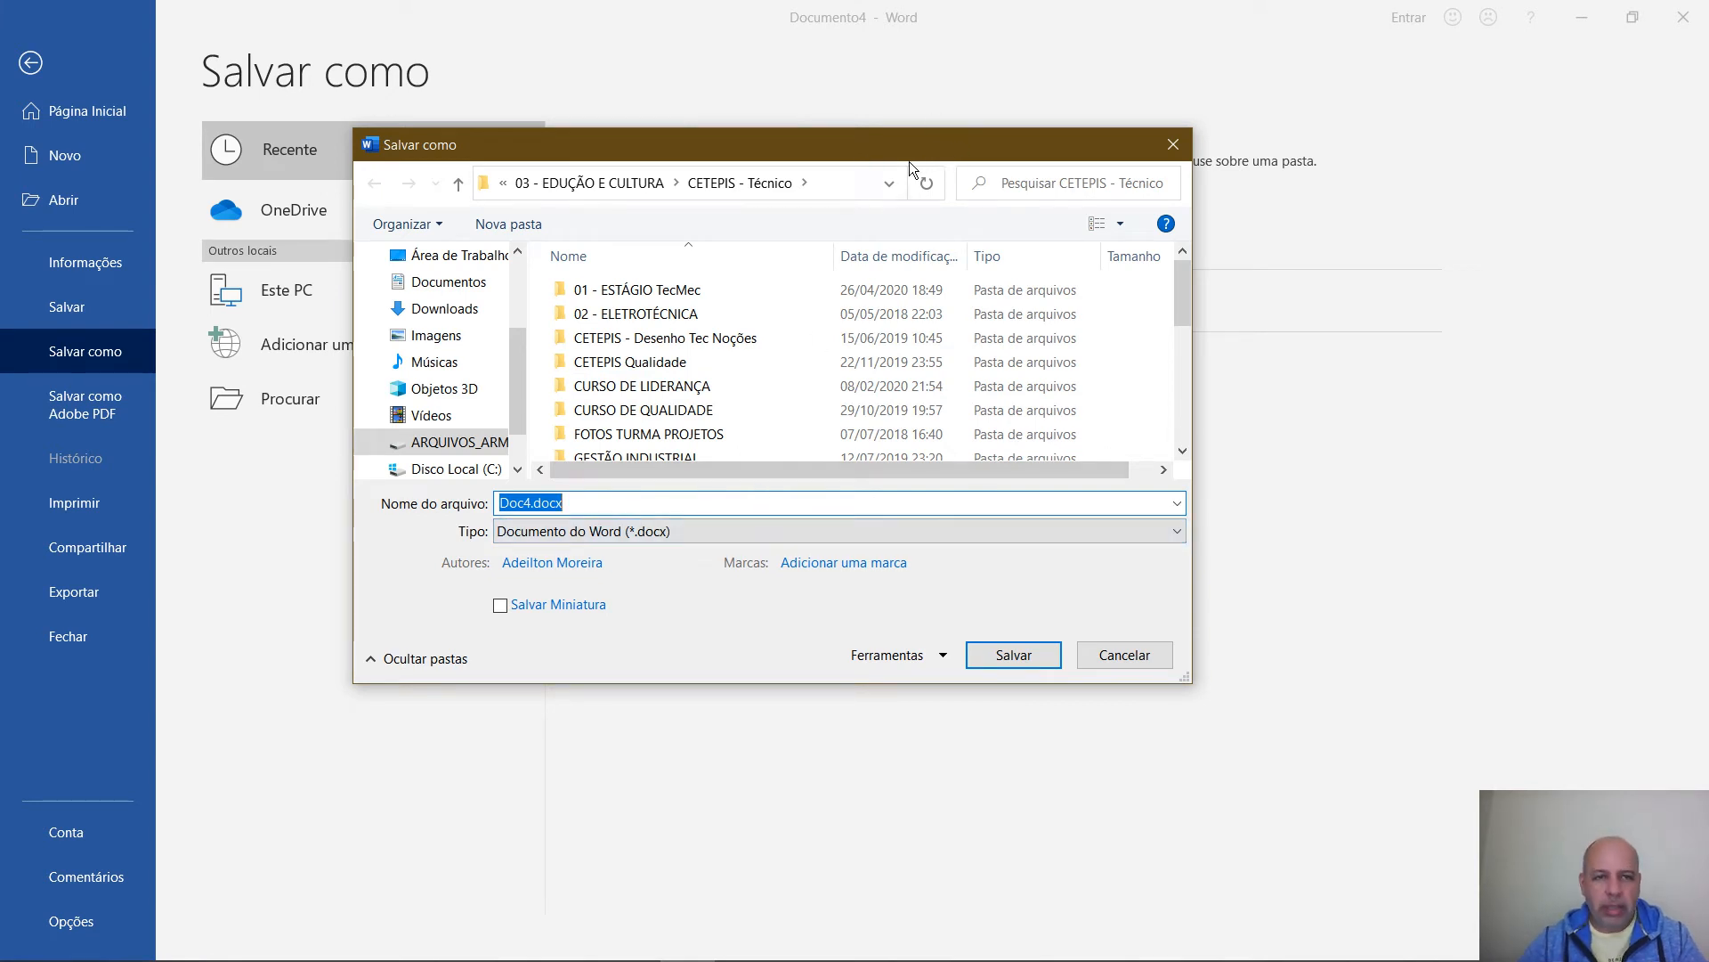
click(1138, 663)
key(Escape)
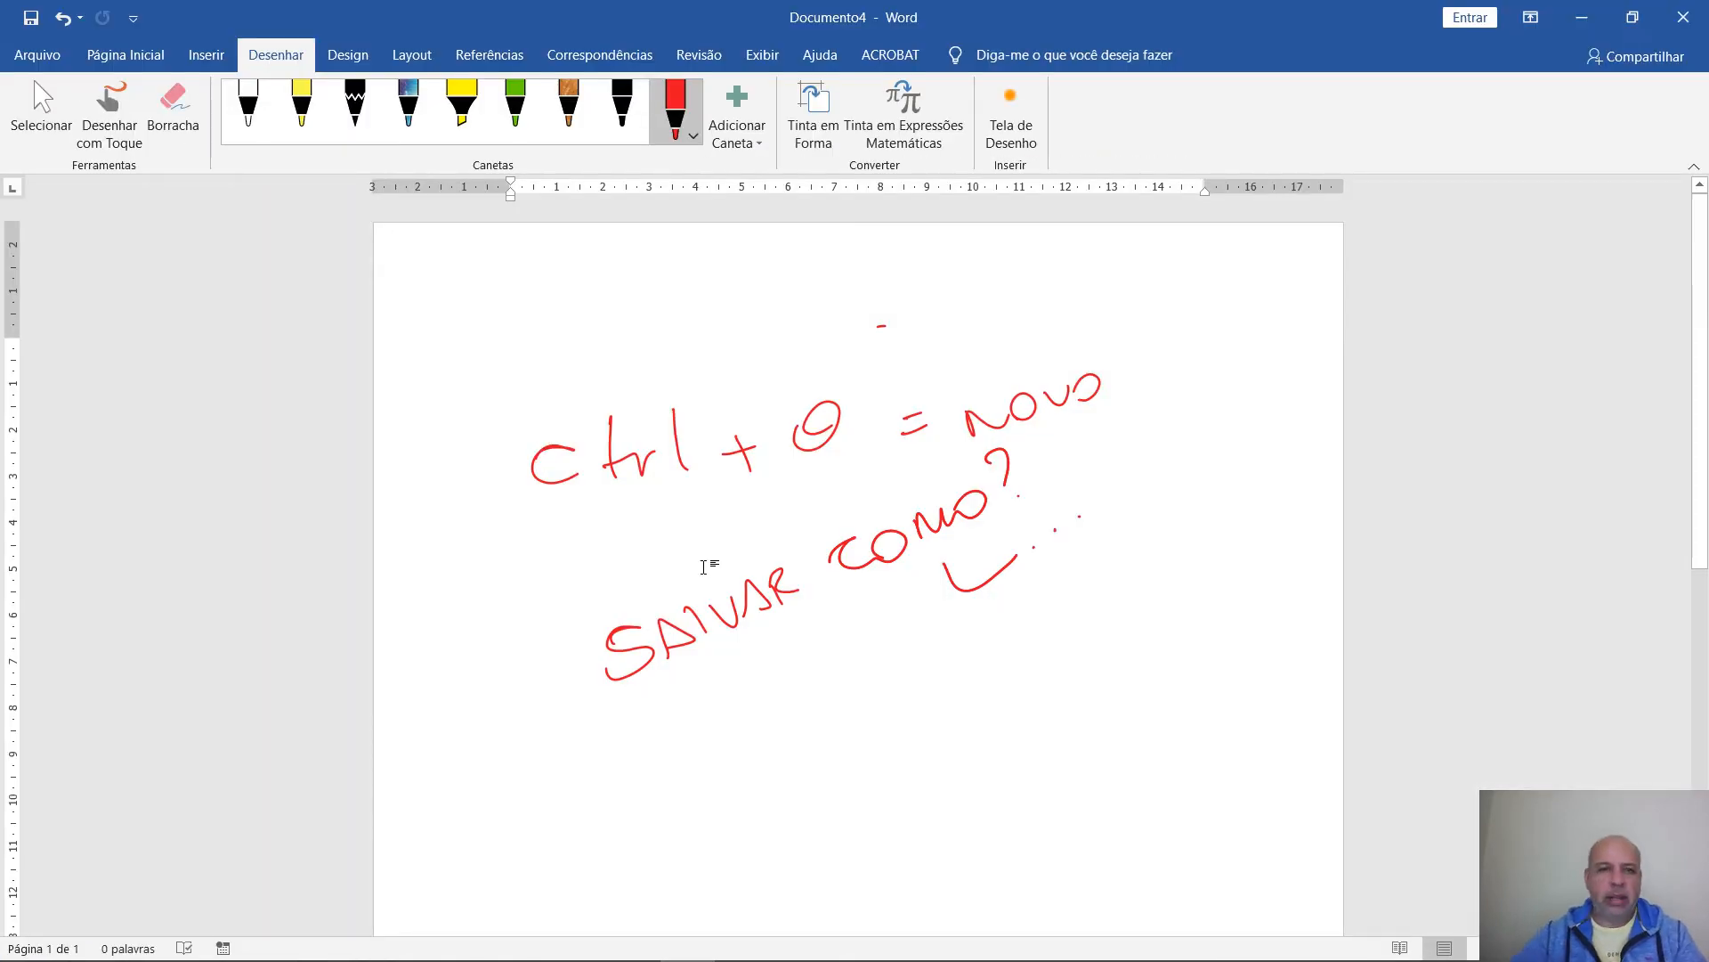
Make the red pen thicker and handwrite "F12" below the "Salvar como" note
click(677, 111)
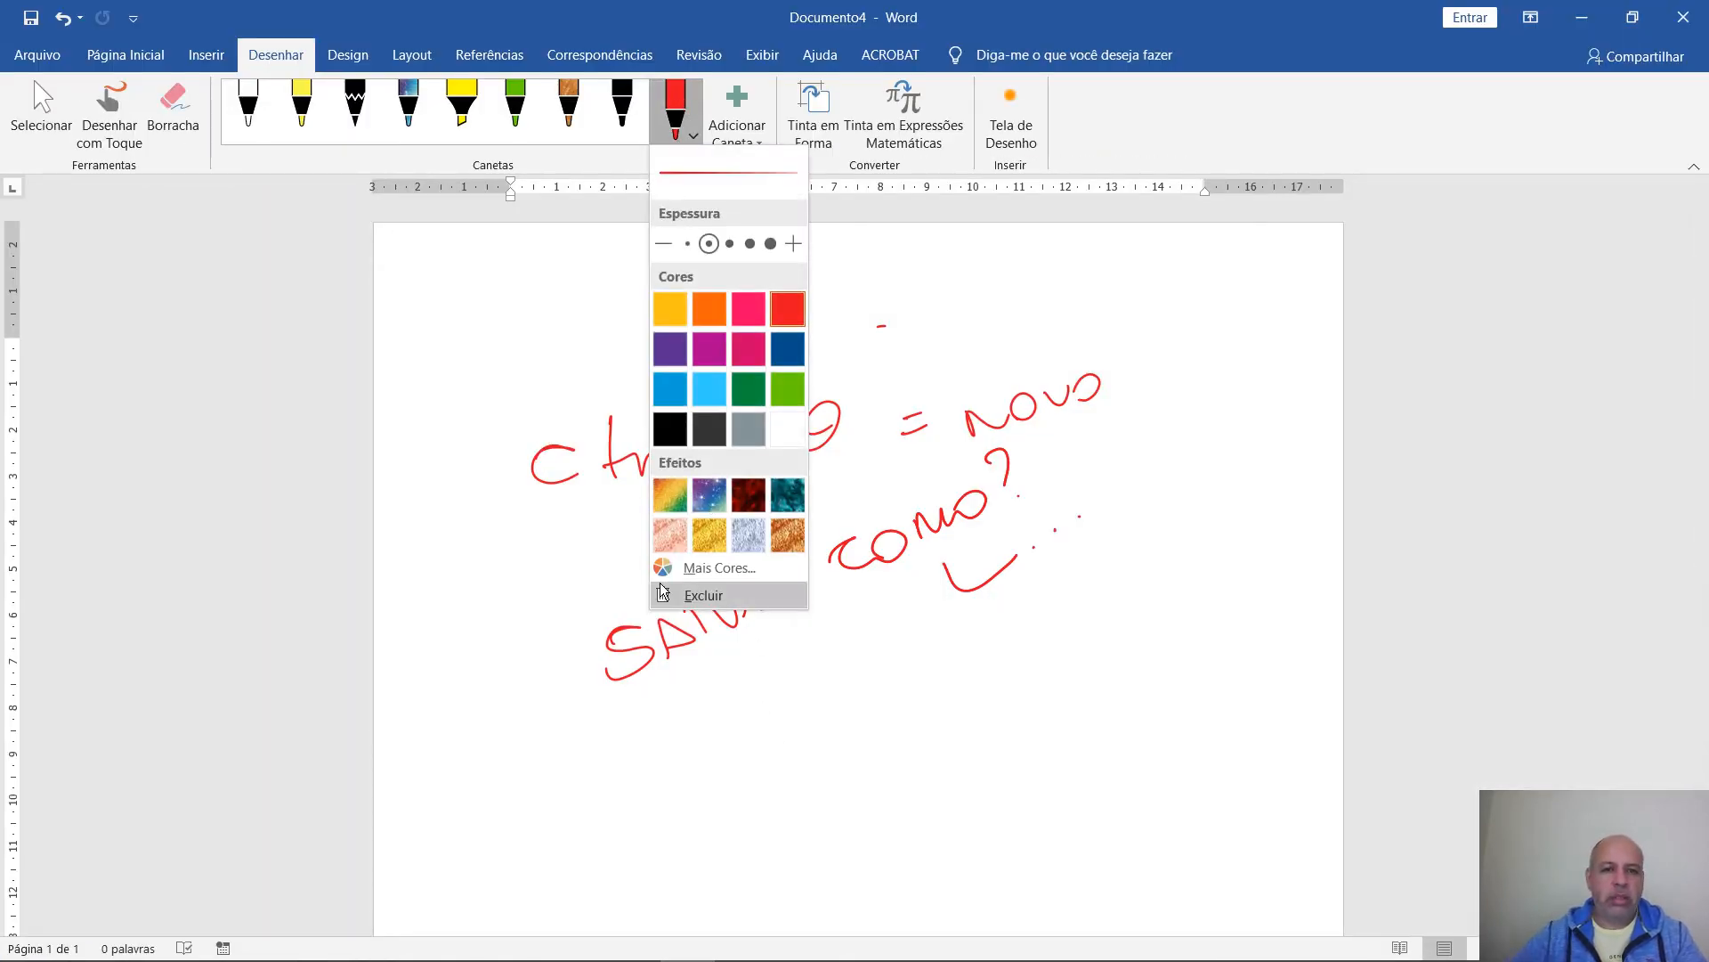
click(679, 108)
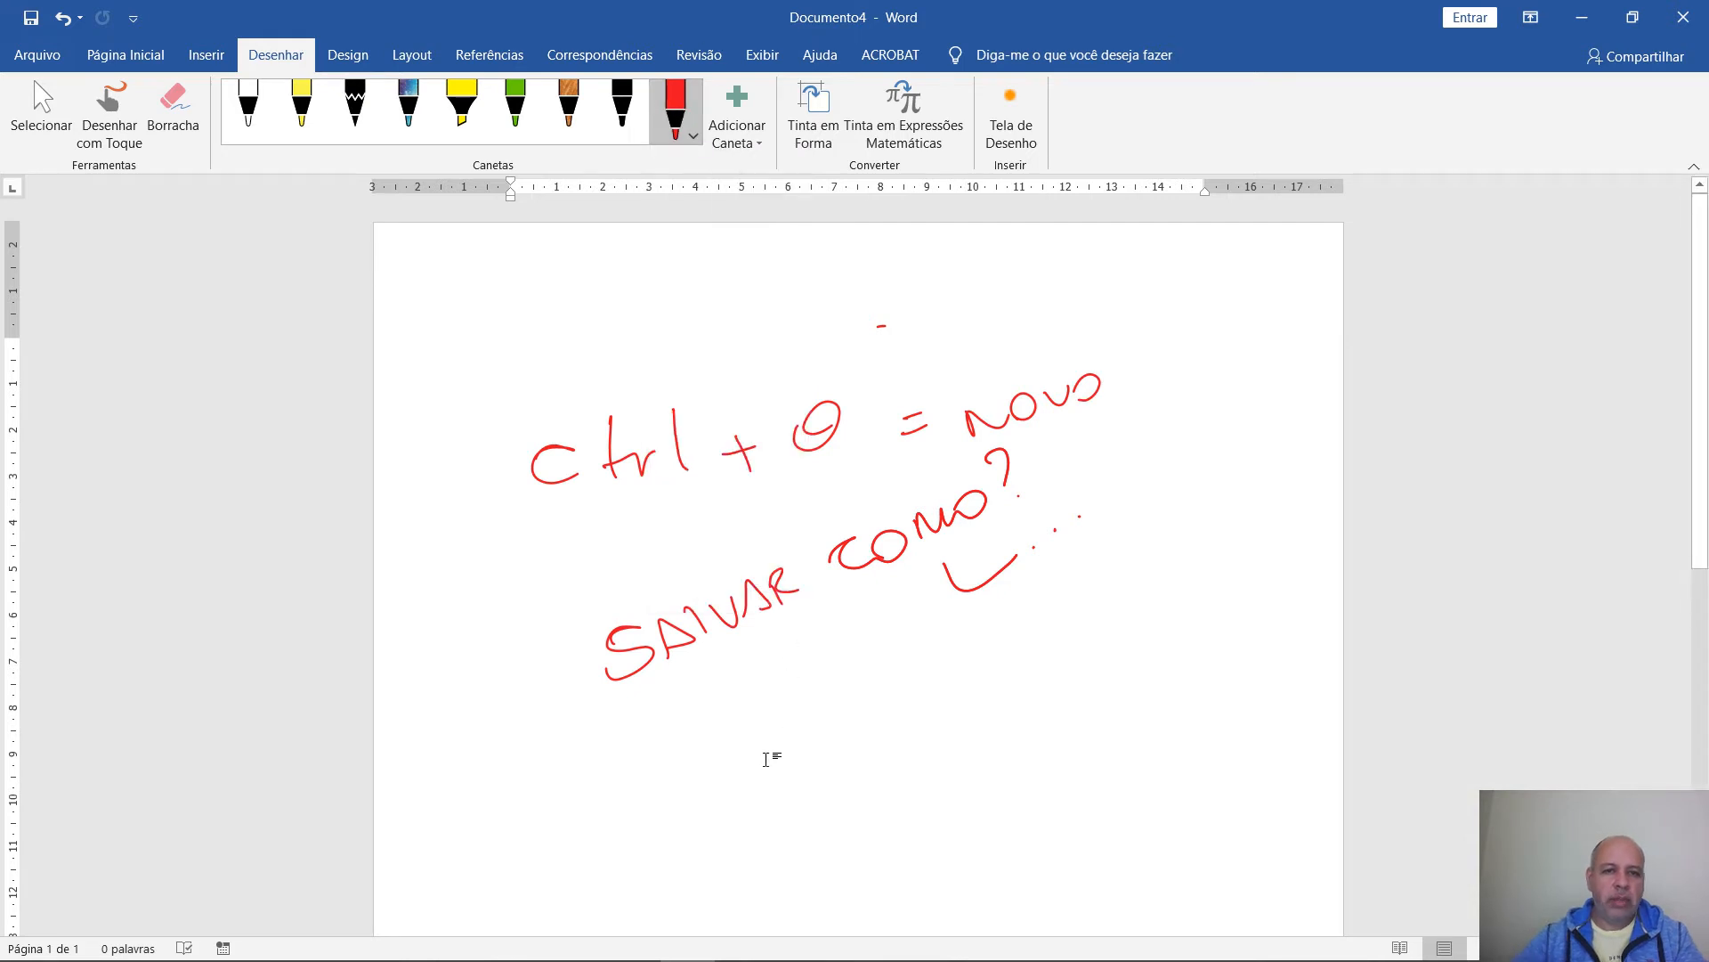
click(676, 112)
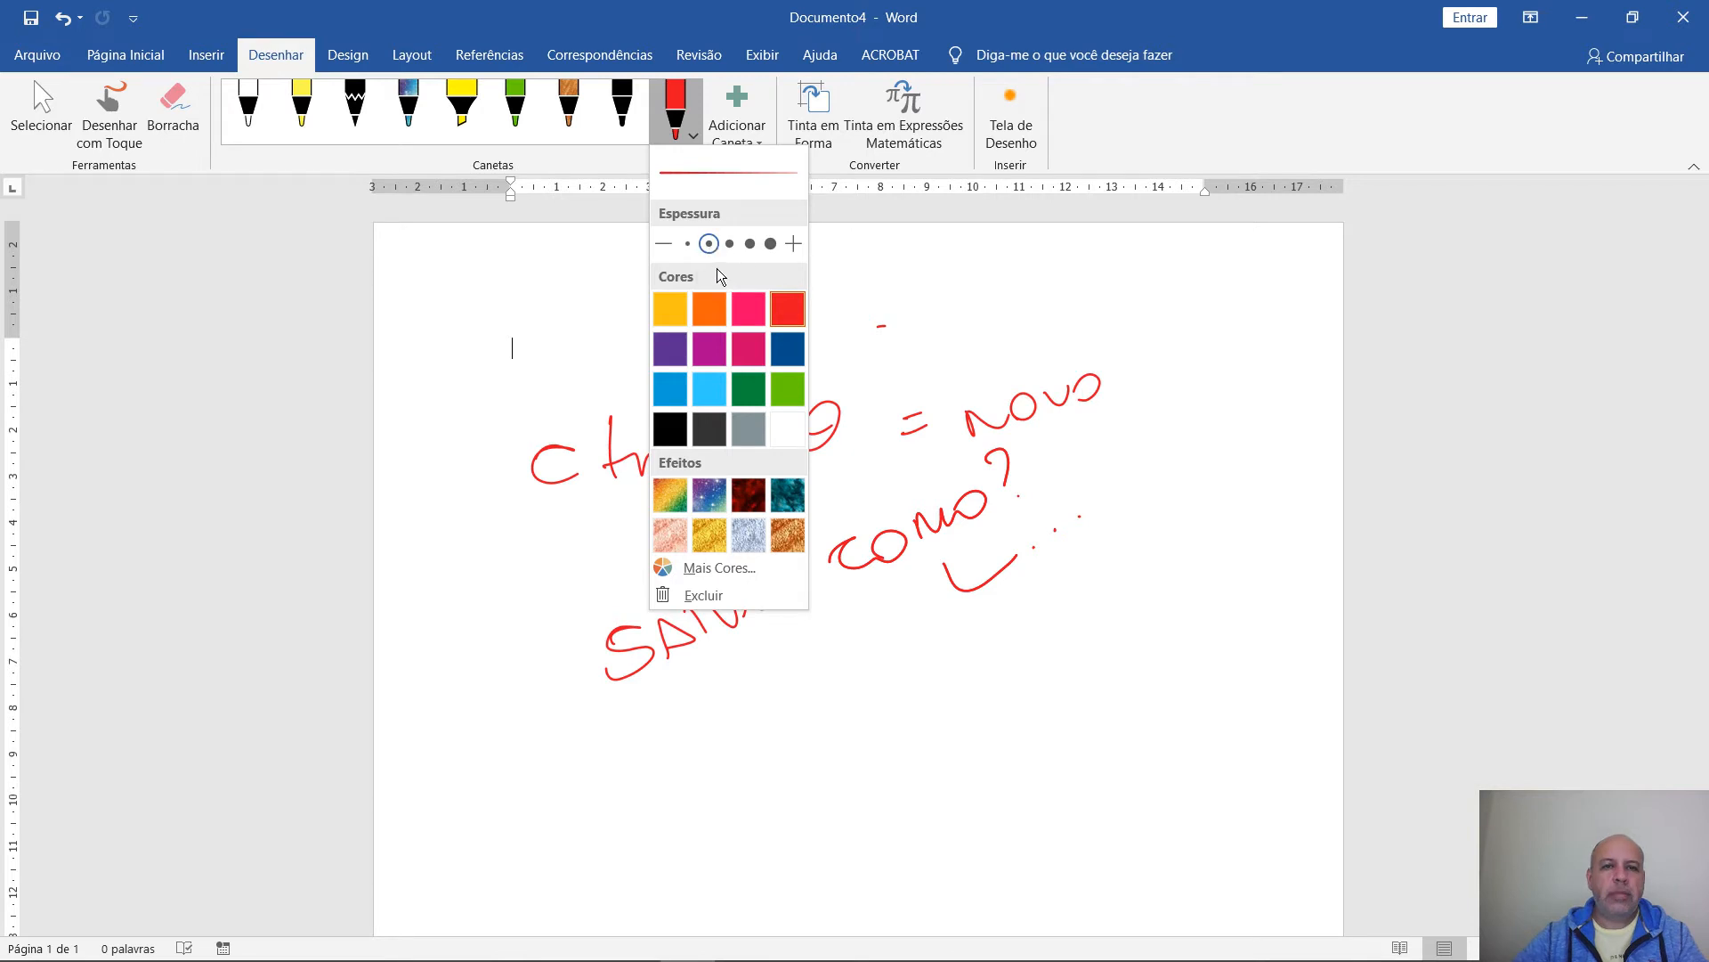
click(947, 770)
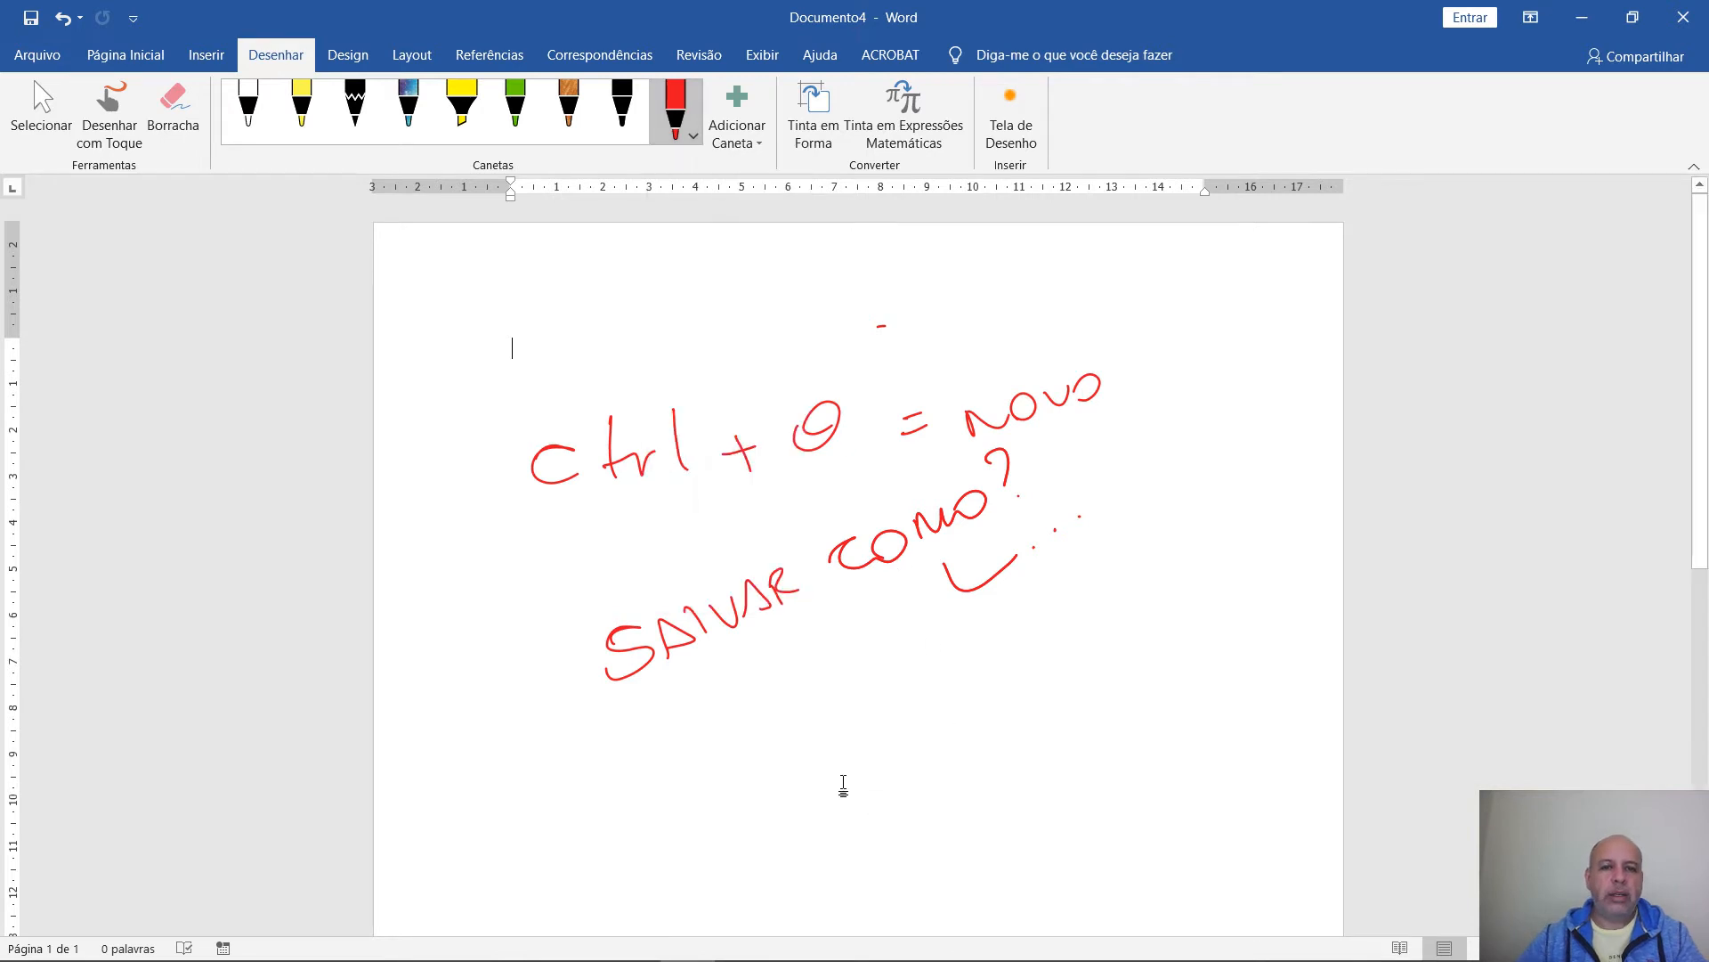
click(676, 112)
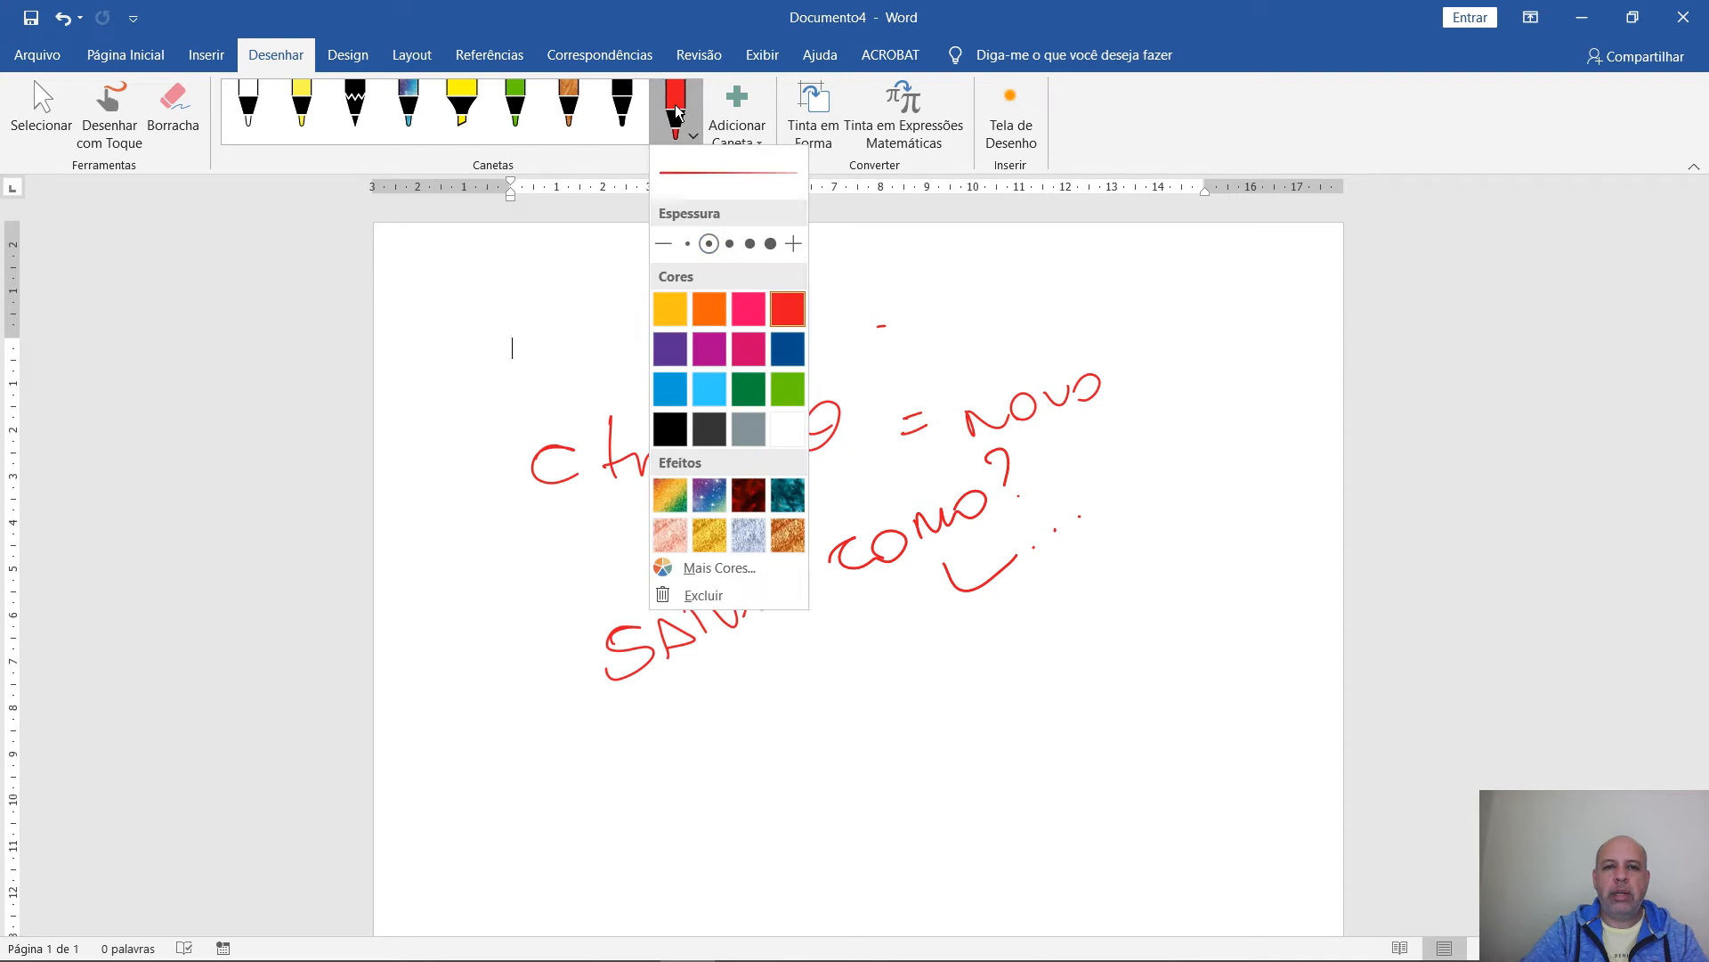
click(780, 735)
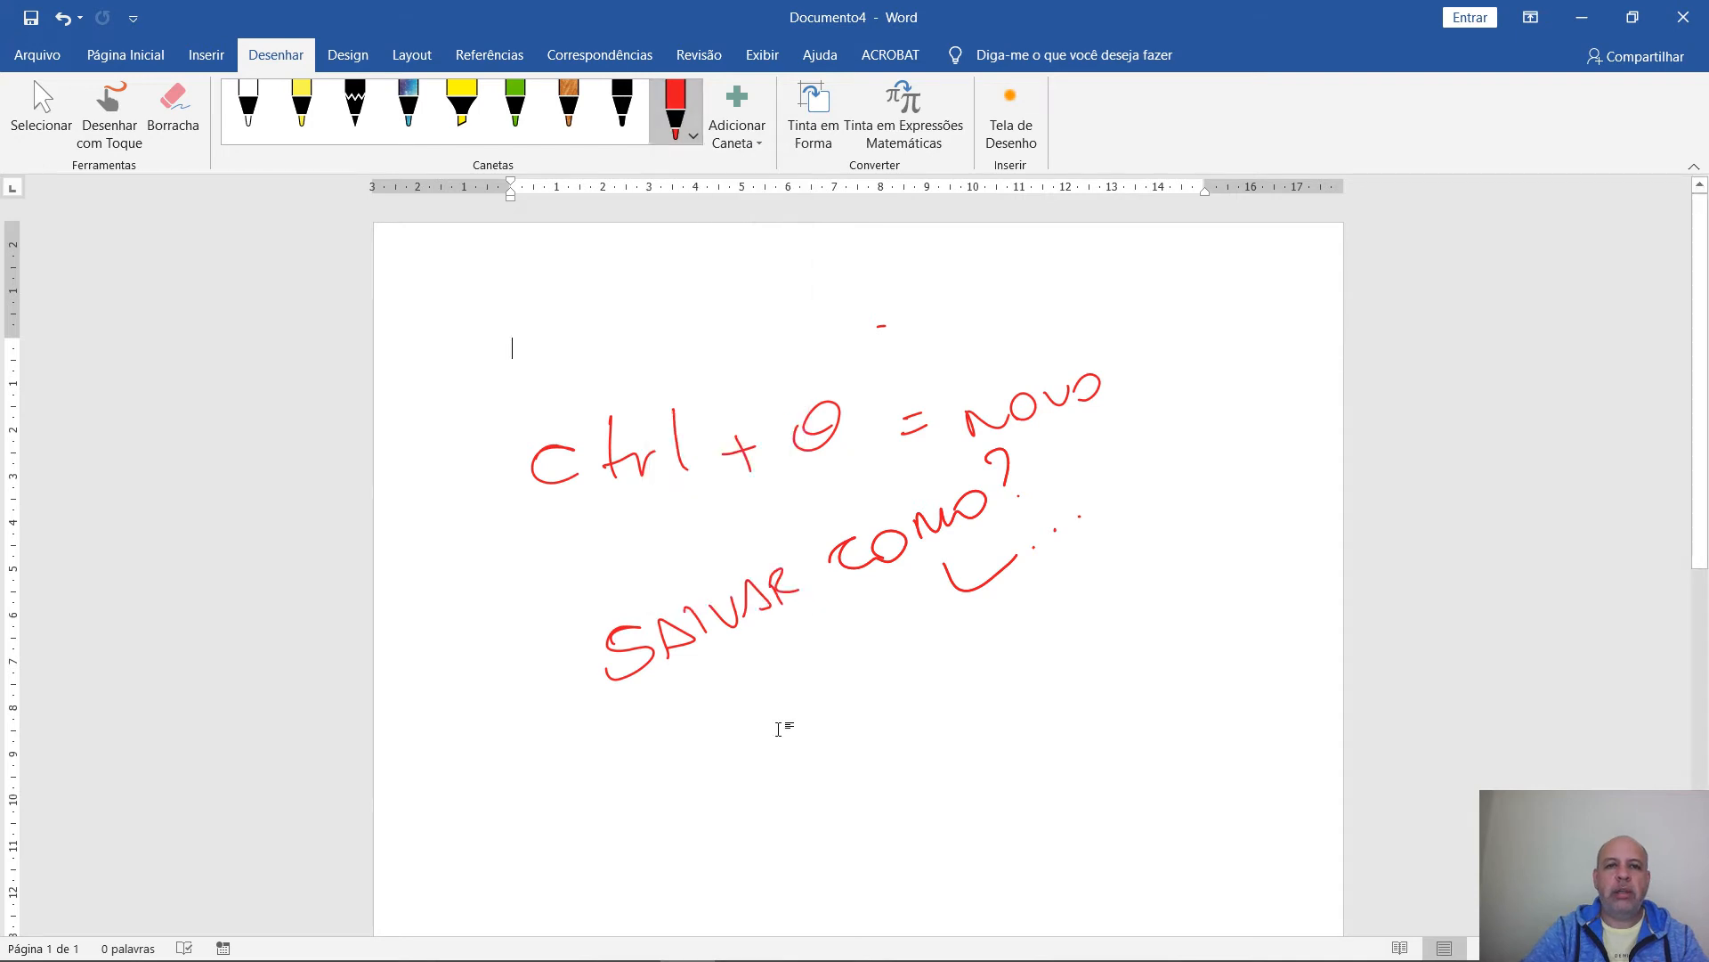
click(687, 105)
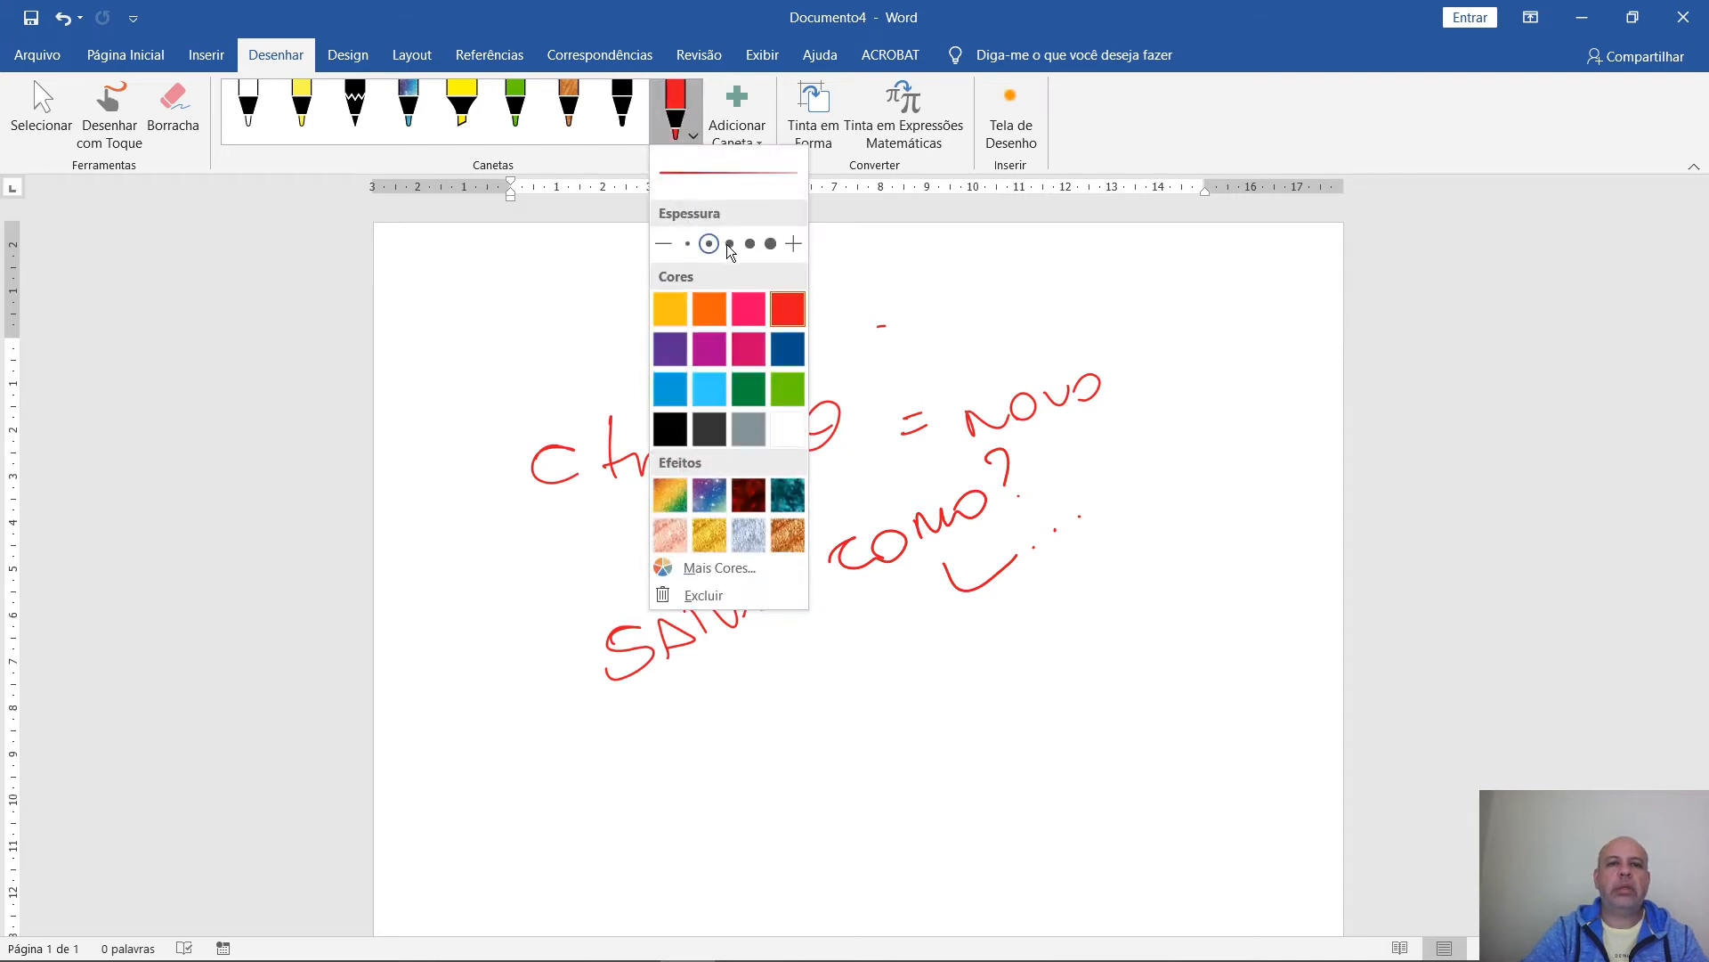
click(693, 751)
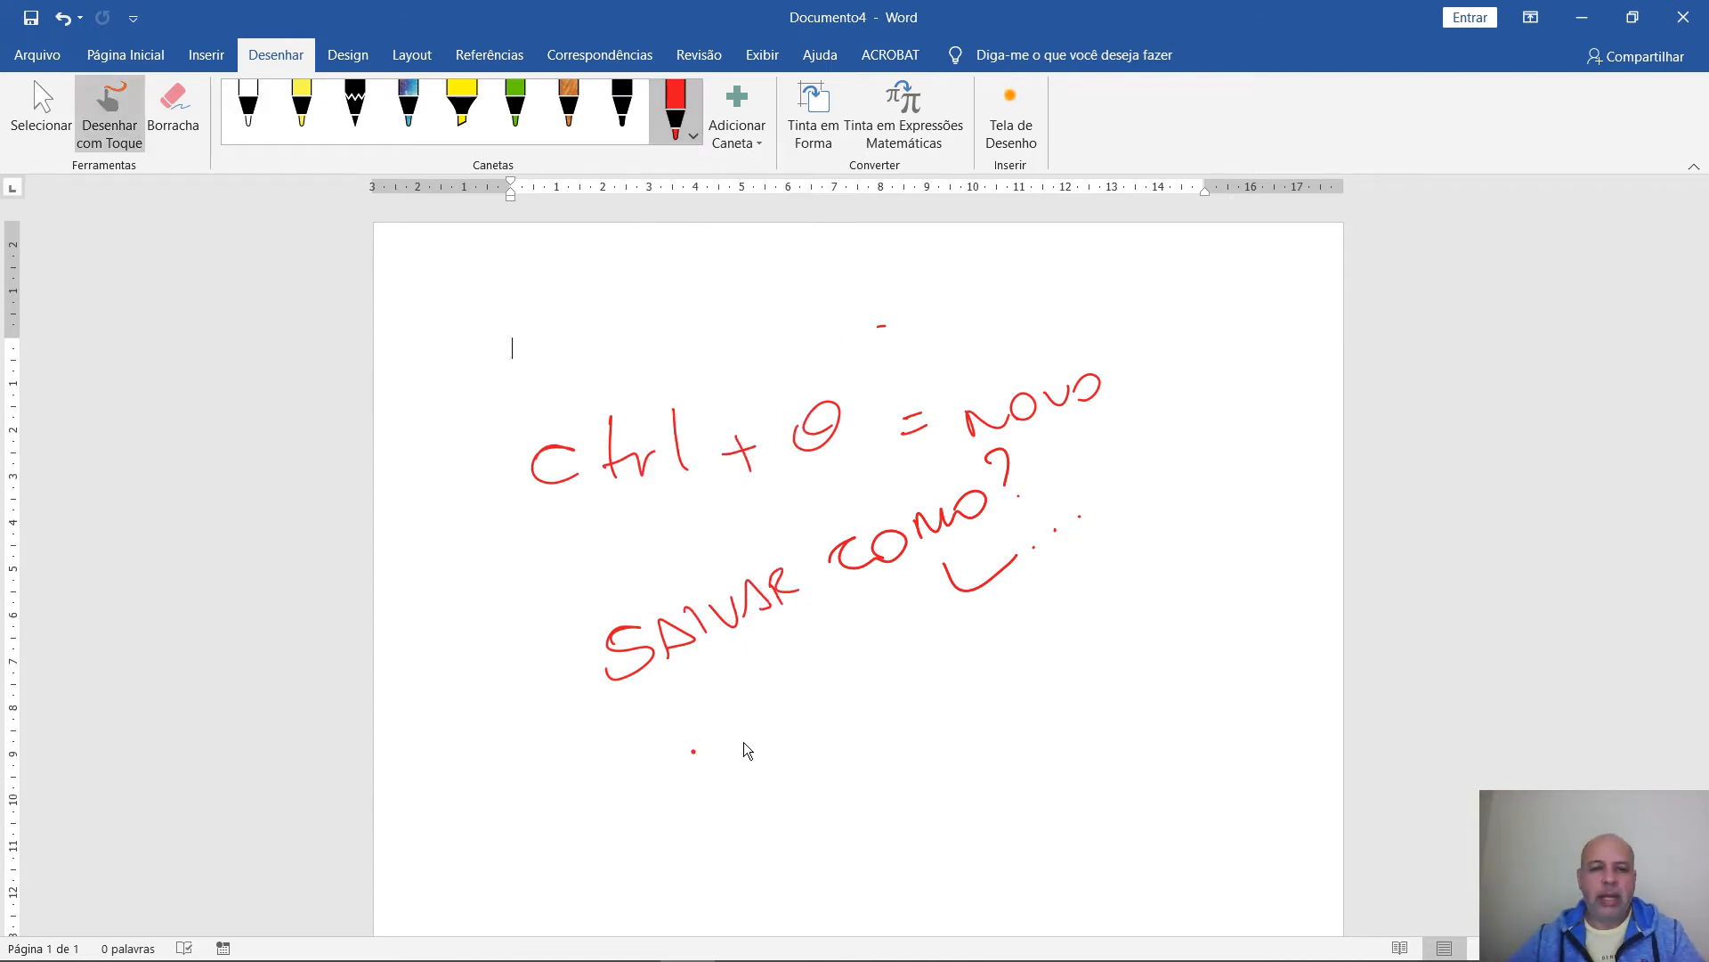
drag(762, 754, 772, 773)
drag(758, 741, 776, 685)
drag(749, 740, 762, 733)
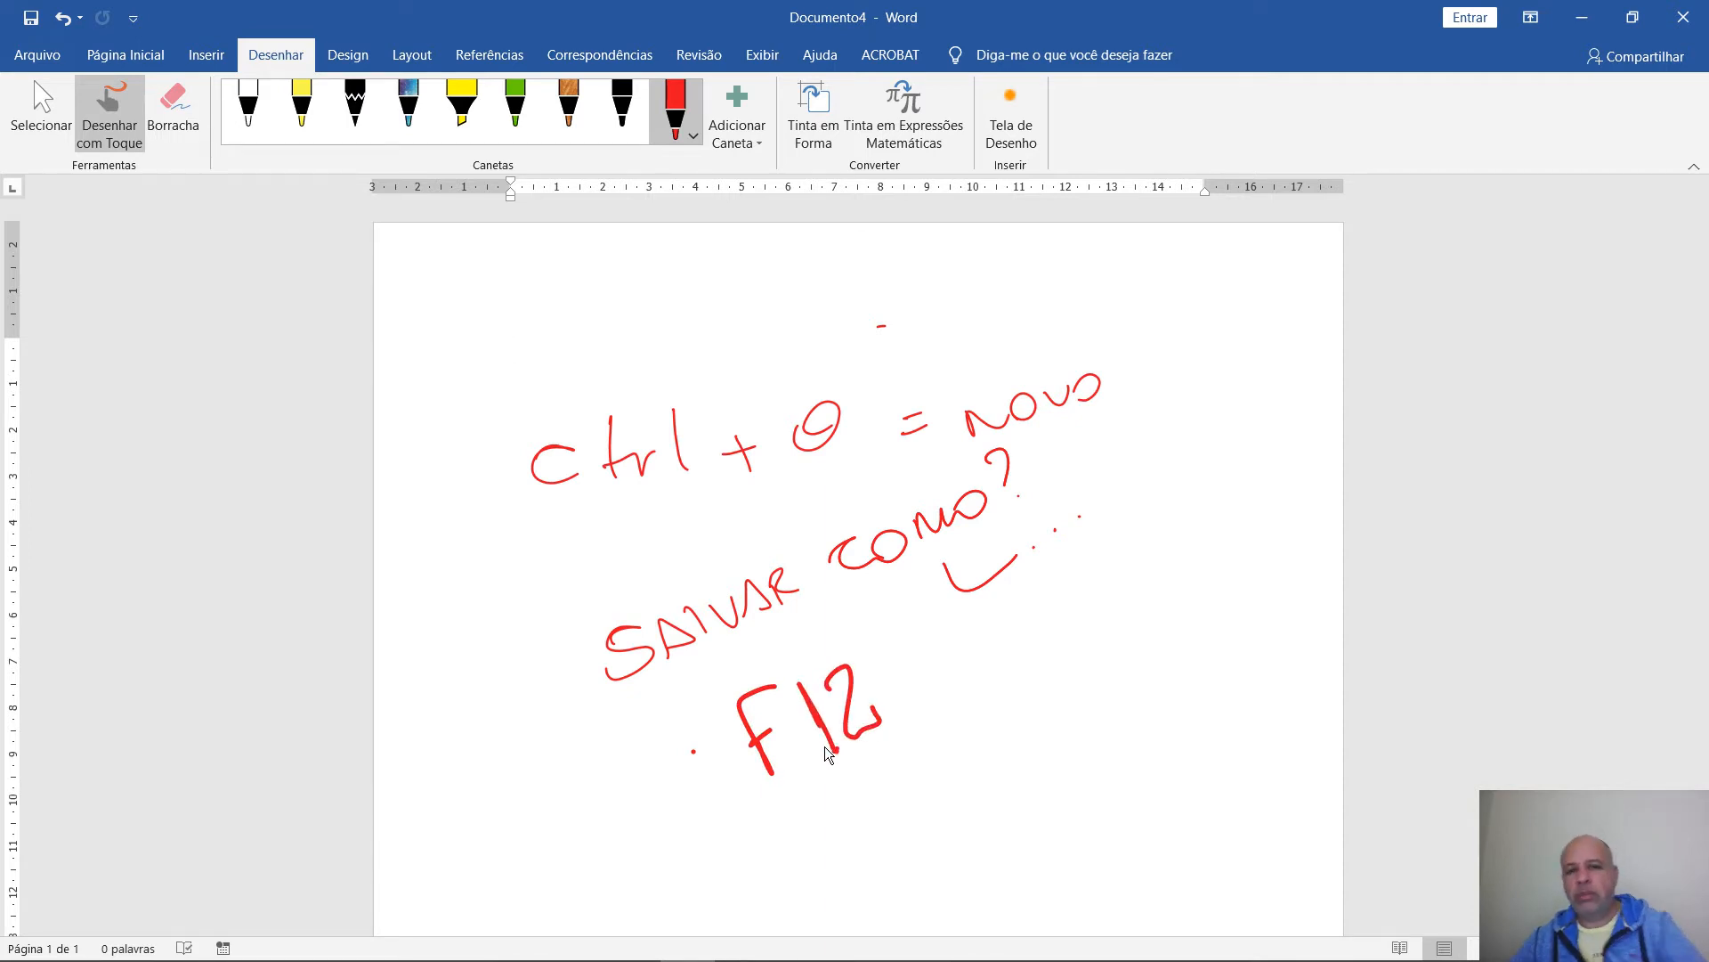
Save the document as "teste" in the Área de Trabalho folder, as a Word document (*.docx)
key(F12)
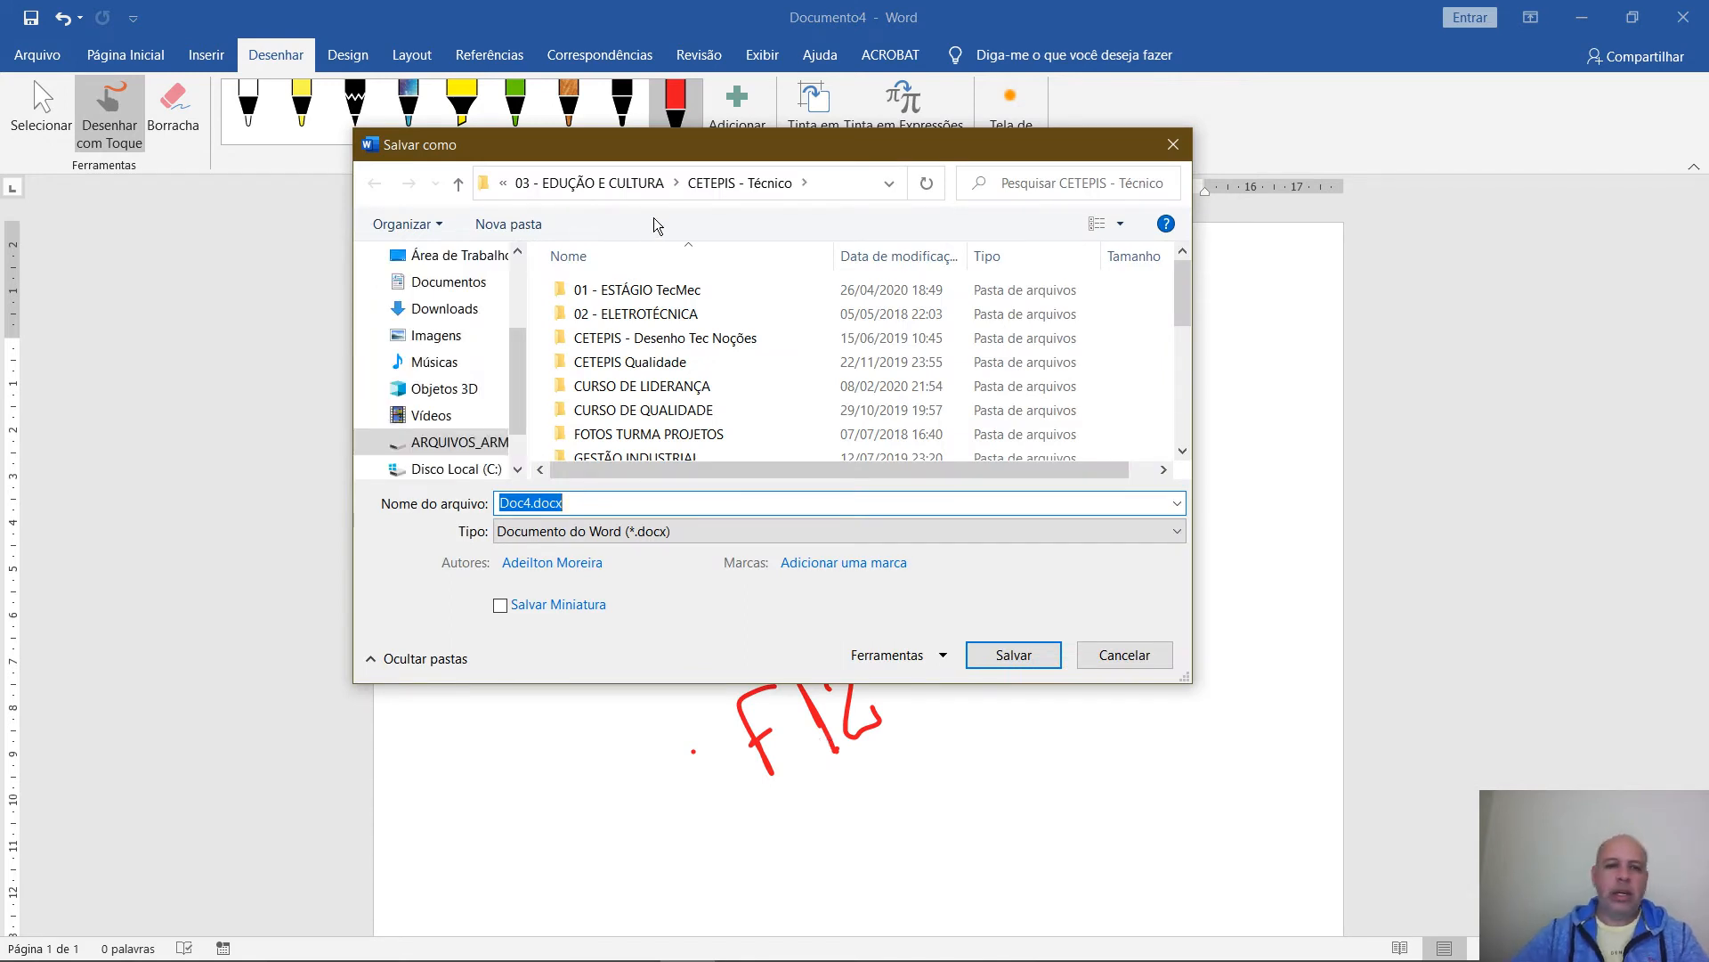
text(teste)
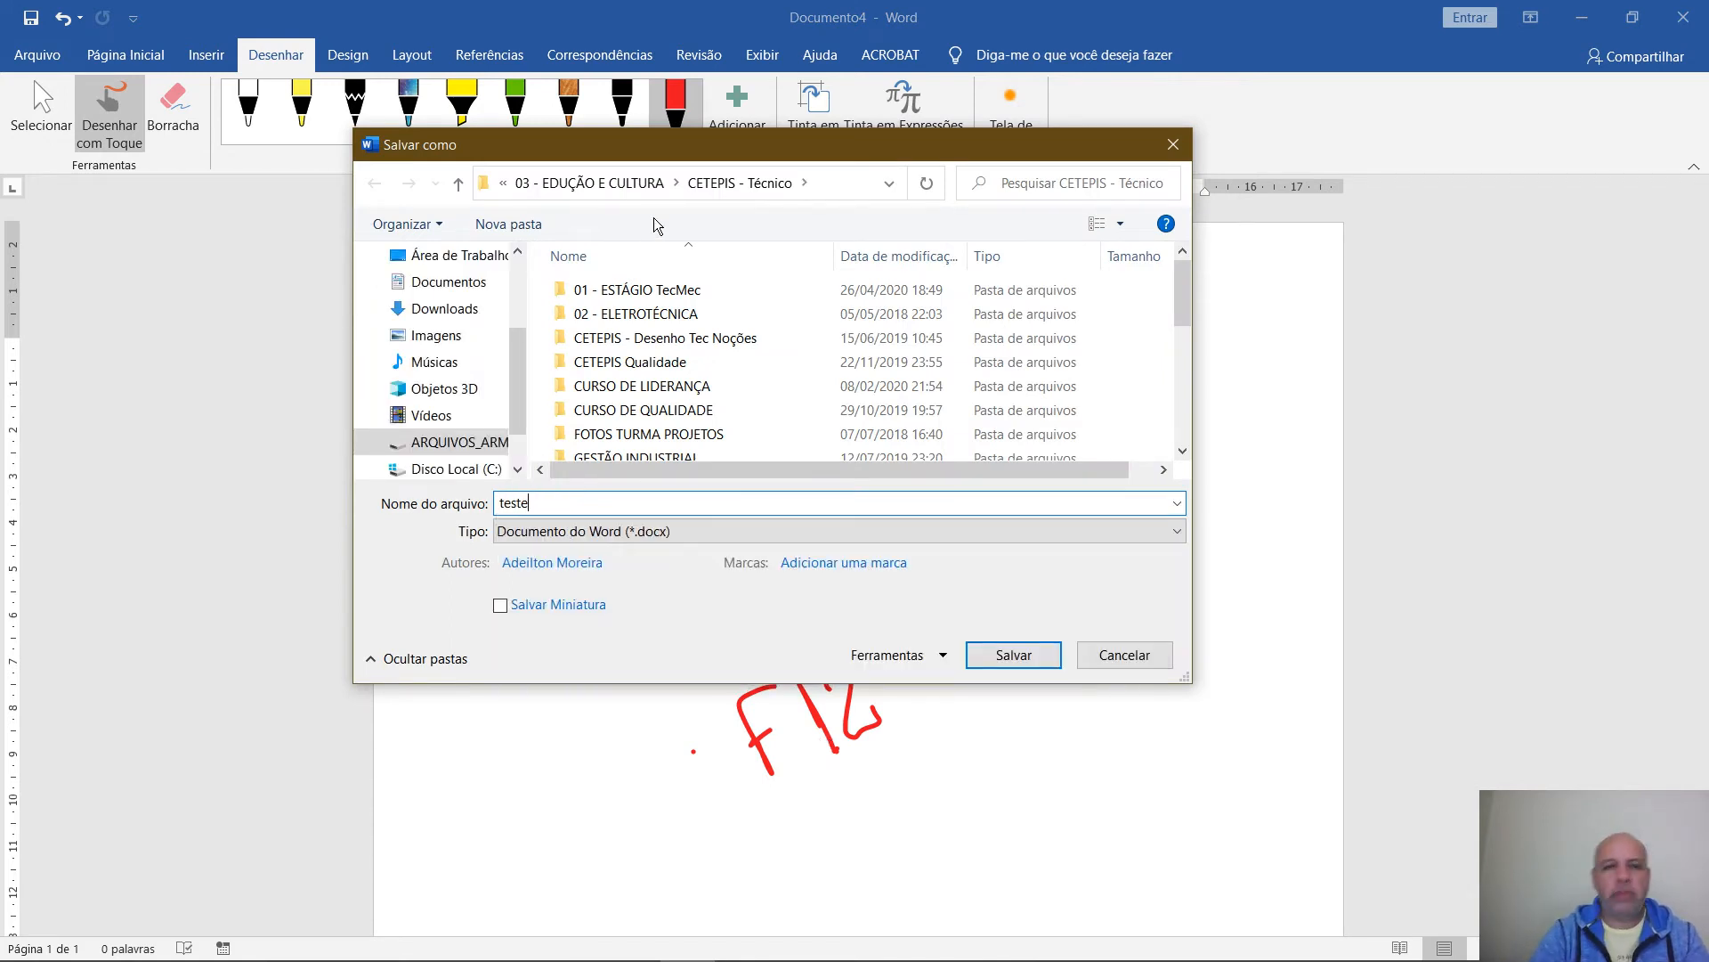
click(415, 257)
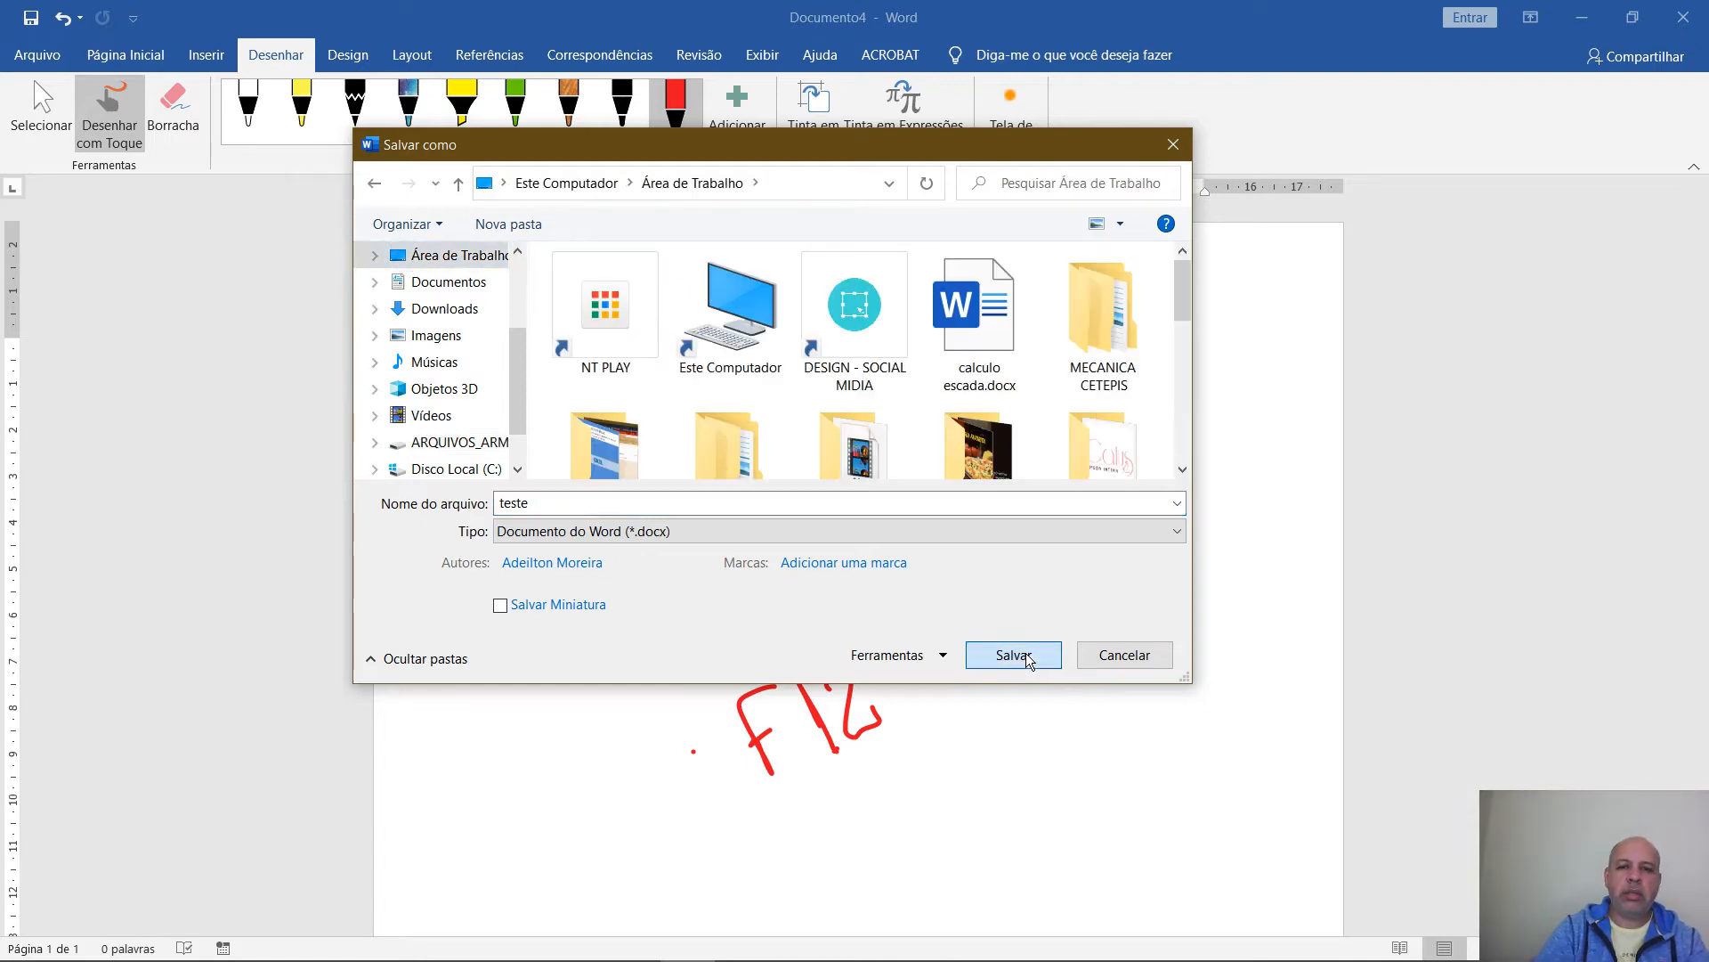
click(1015, 655)
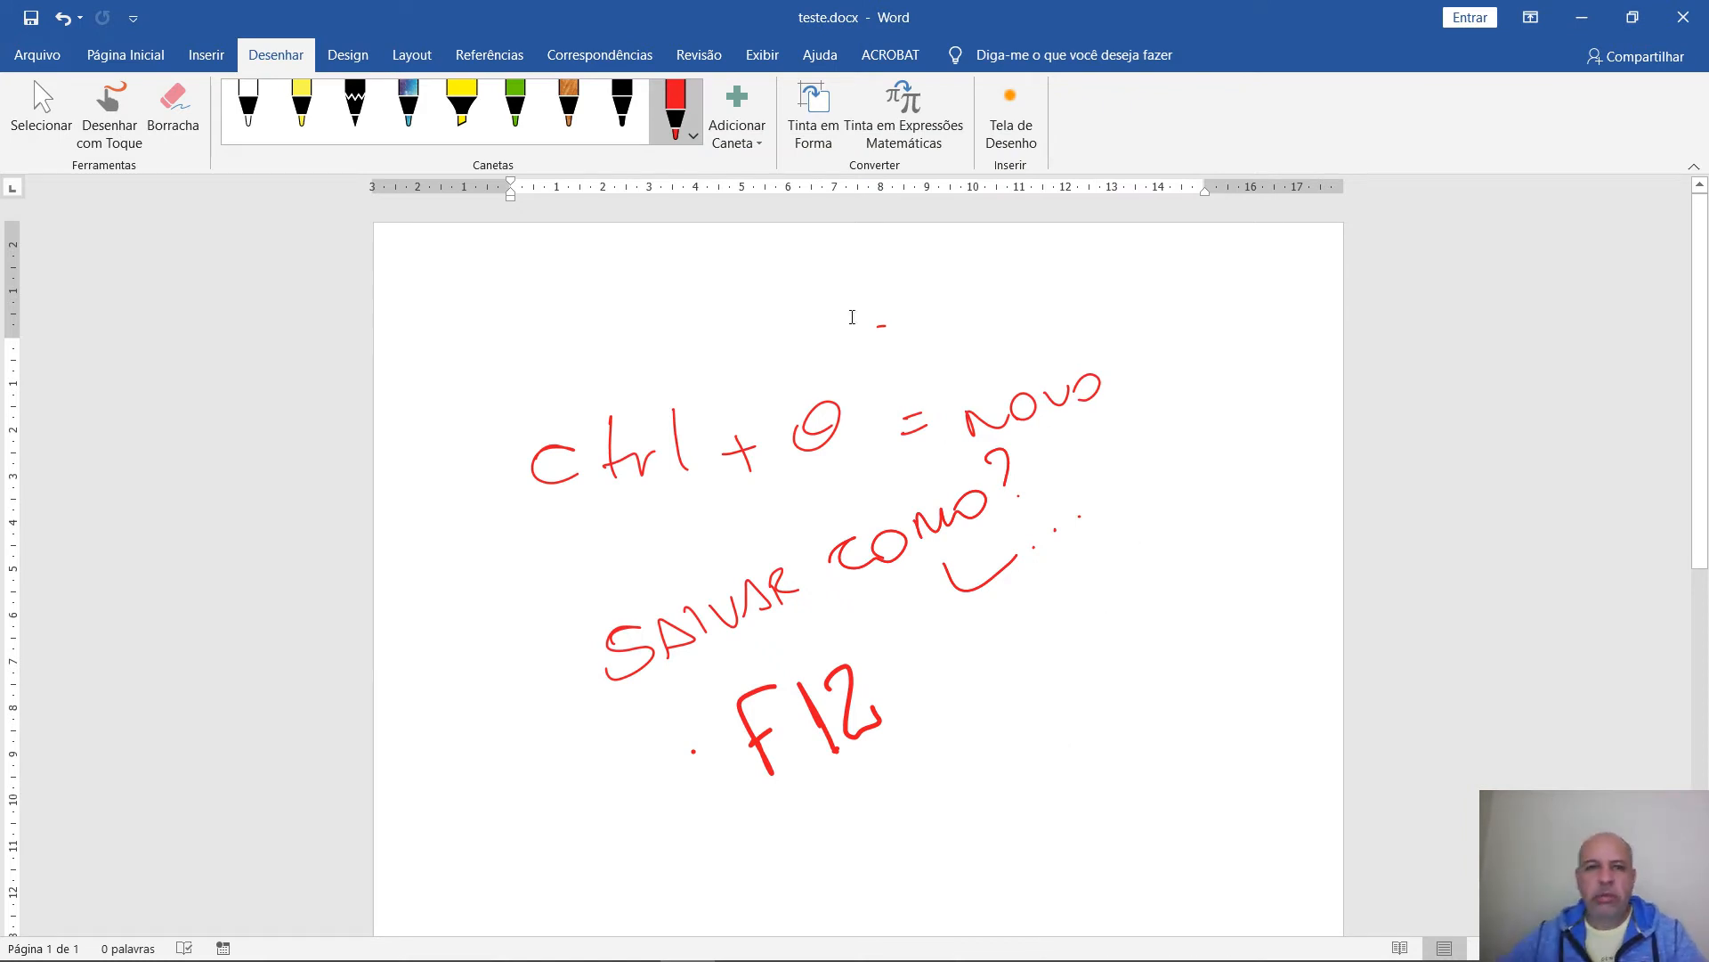
Sketch a cartoon face with the red pen in the empty lower part of the page
click(674, 123)
click(1077, 745)
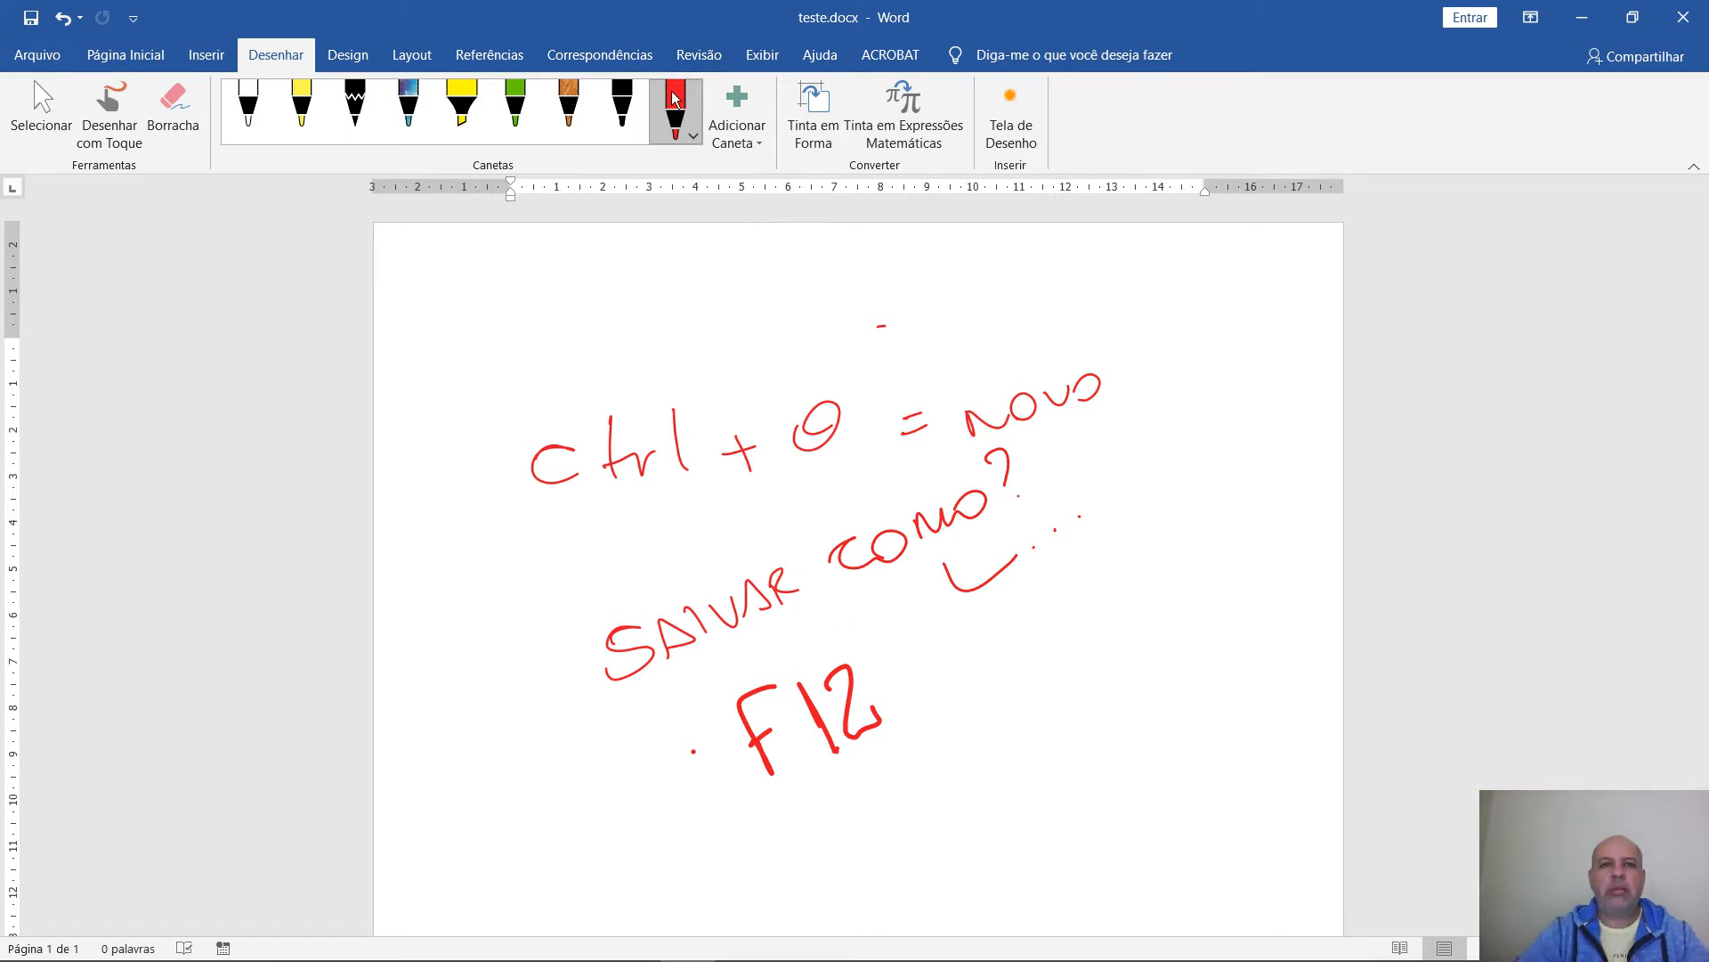
click(695, 138)
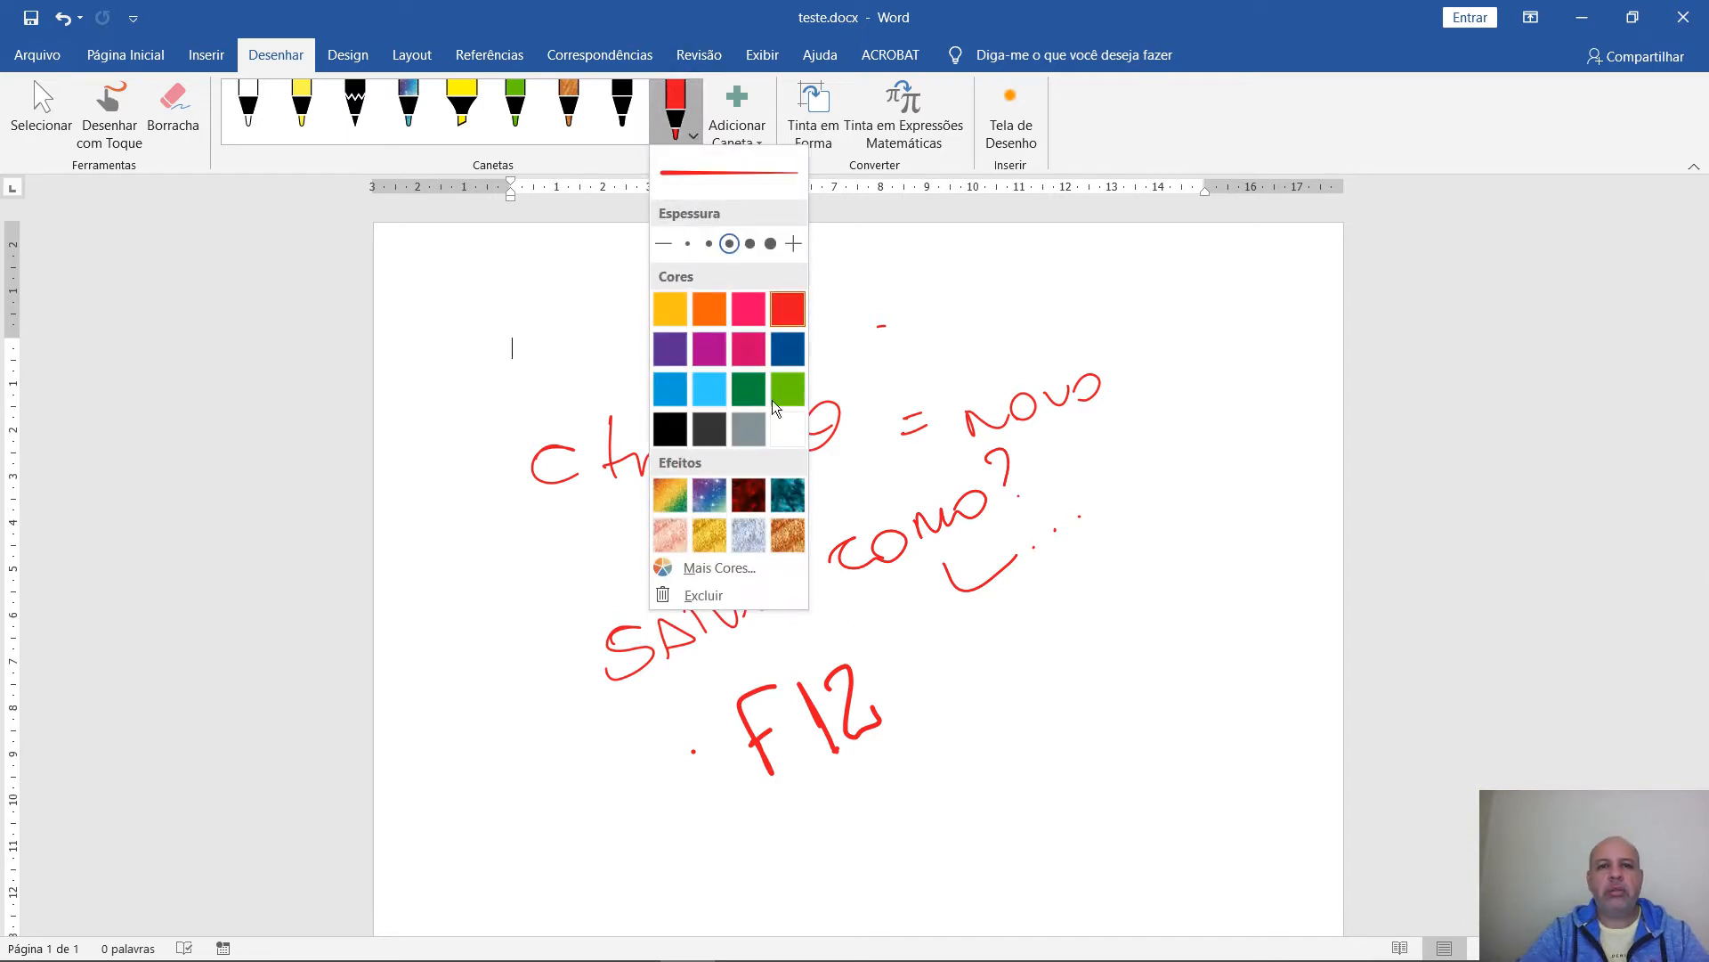
click(969, 751)
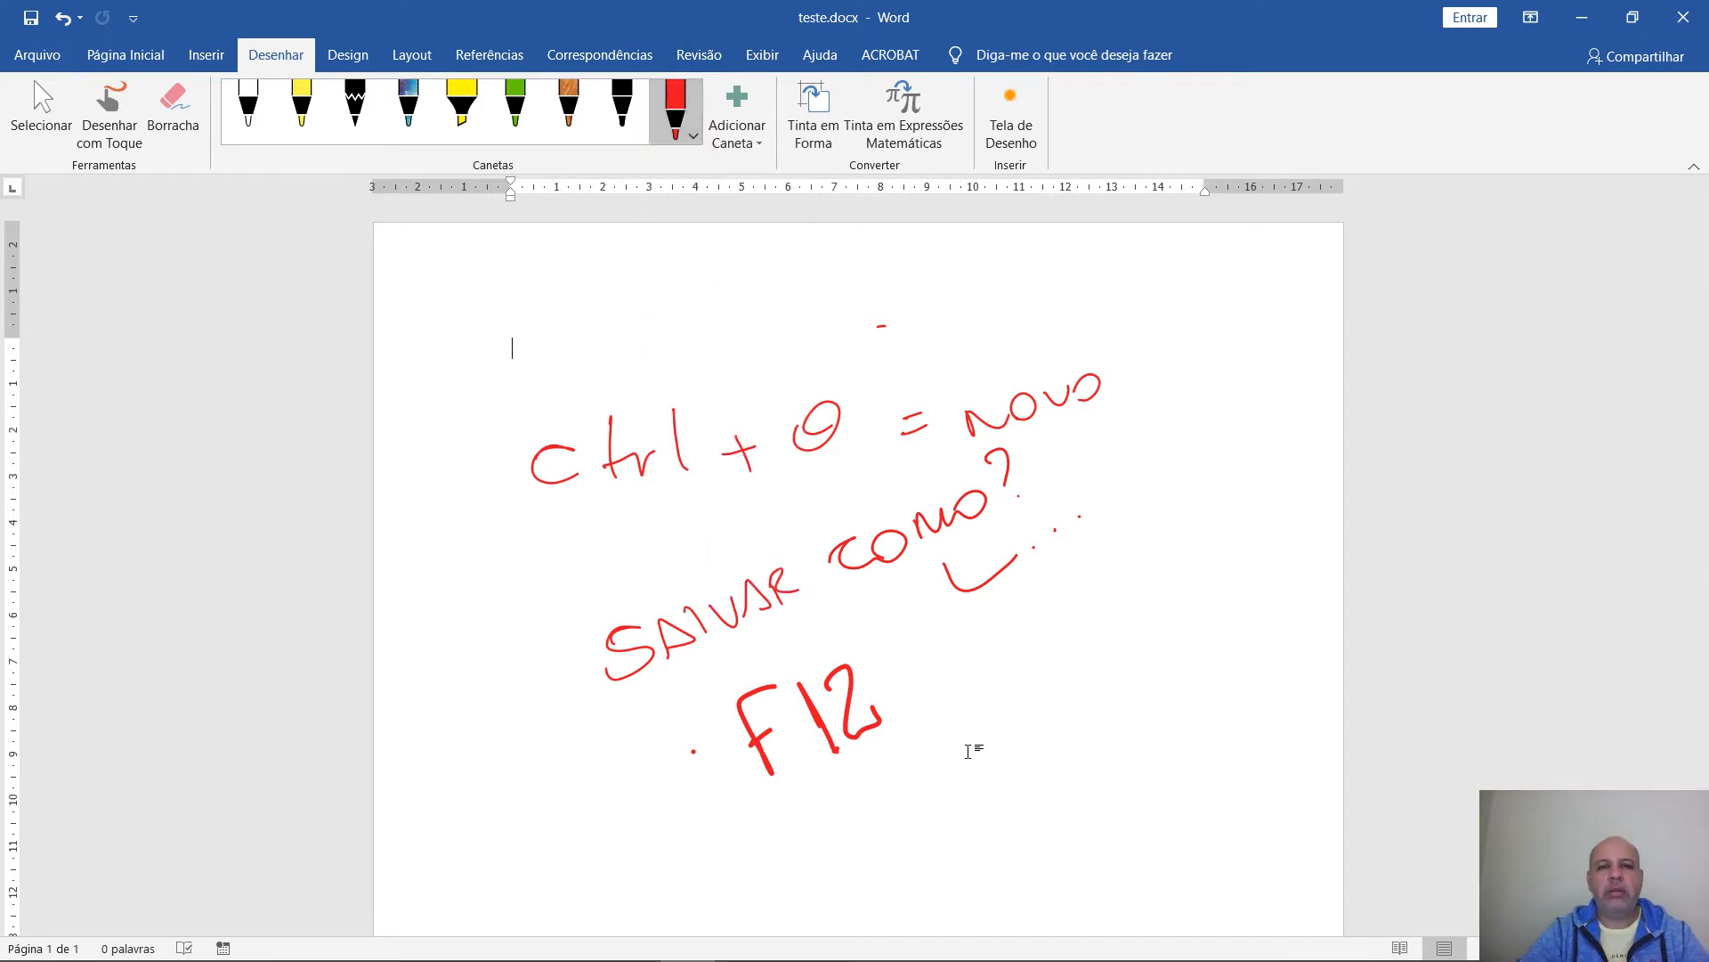
click(675, 111)
click(792, 317)
mouse_move(933, 766)
mouse_down()
mouse_move(990, 789)
mouse_move(1139, 575)
mouse_move(937, 561)
mouse_move(606, 666)
mouse_move(775, 590)
mouse_up()
mouse_move(932, 716)
mouse_down()
mouse_move(618, 755)
mouse_move(612, 375)
mouse_move(1104, 392)
mouse_move(1017, 461)
mouse_up()
scroll(1017, 428, down, 10)
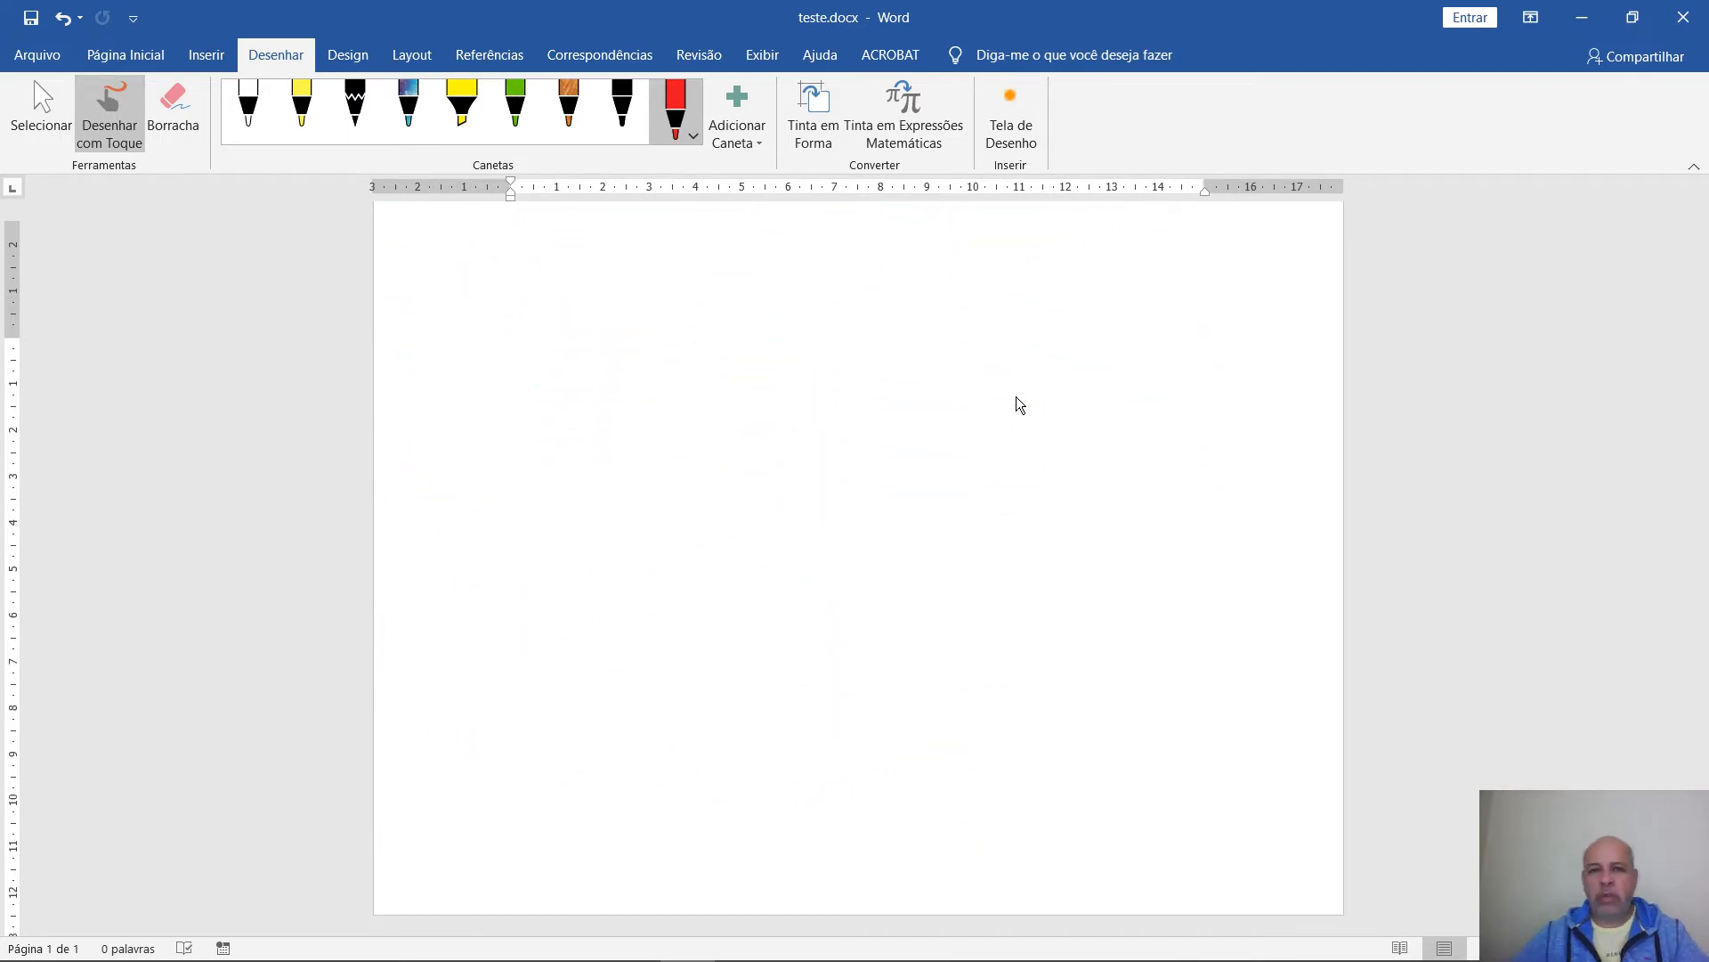
drag(772, 425, 803, 456)
mouse_move(830, 393)
mouse_down()
mouse_move(774, 389)
mouse_move(791, 425)
mouse_move(835, 362)
mouse_move(828, 408)
mouse_move(812, 406)
mouse_up()
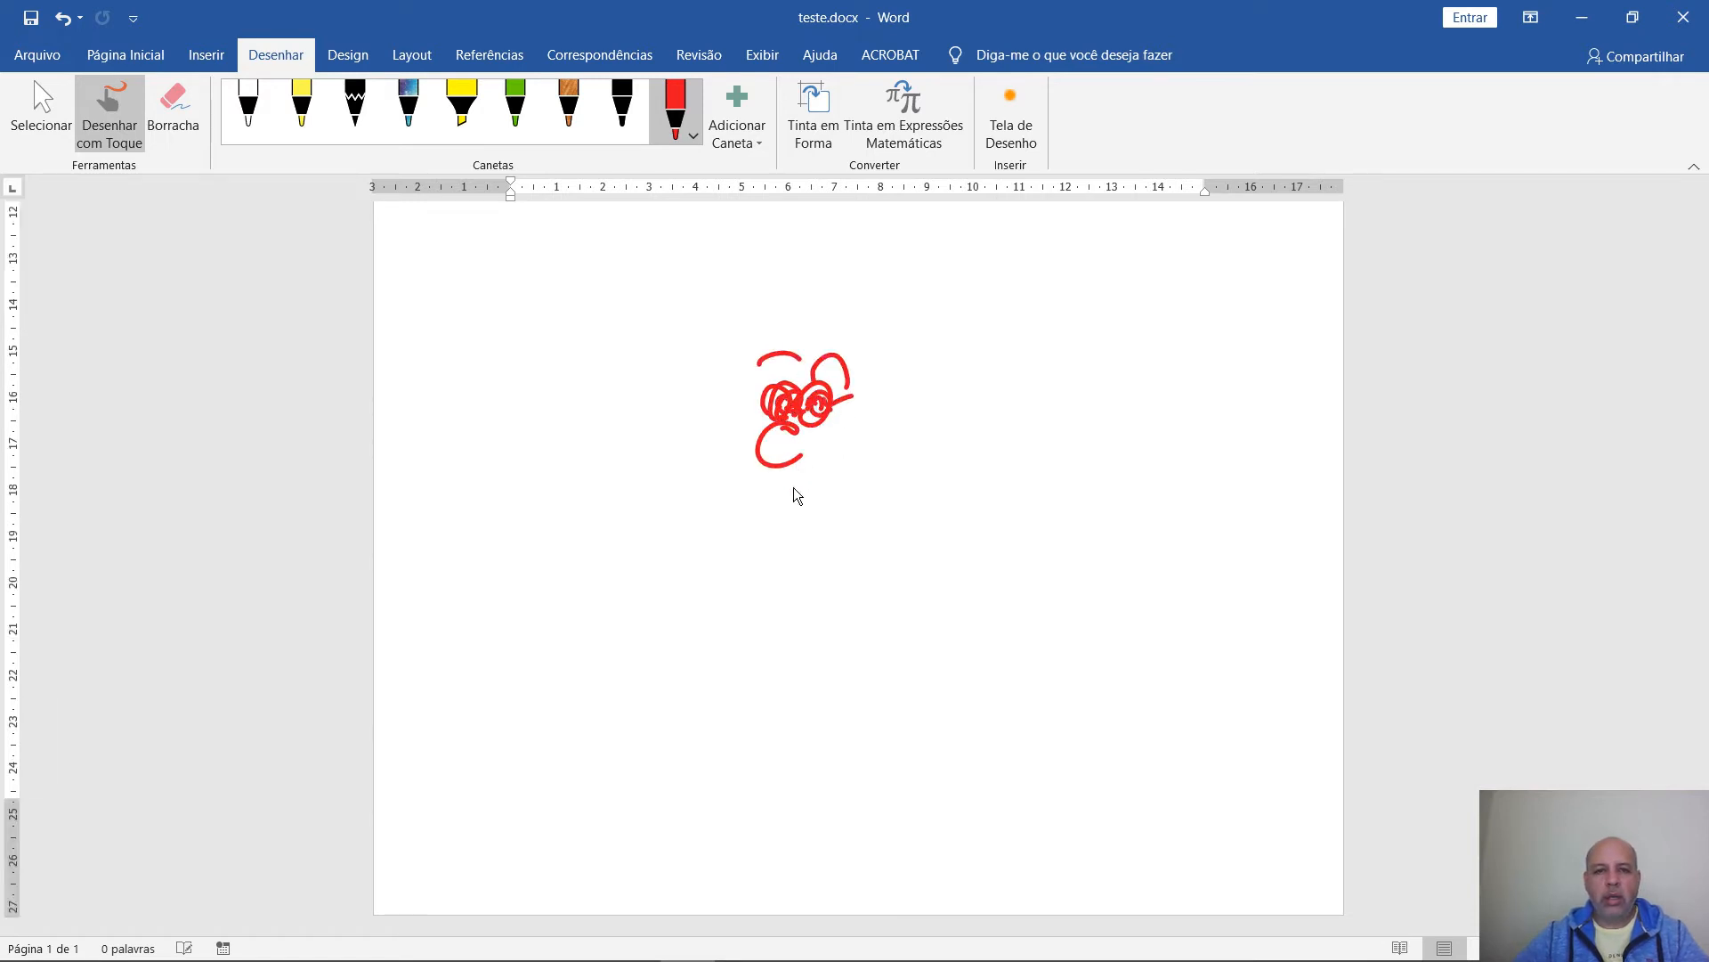
drag(875, 352, 764, 487)
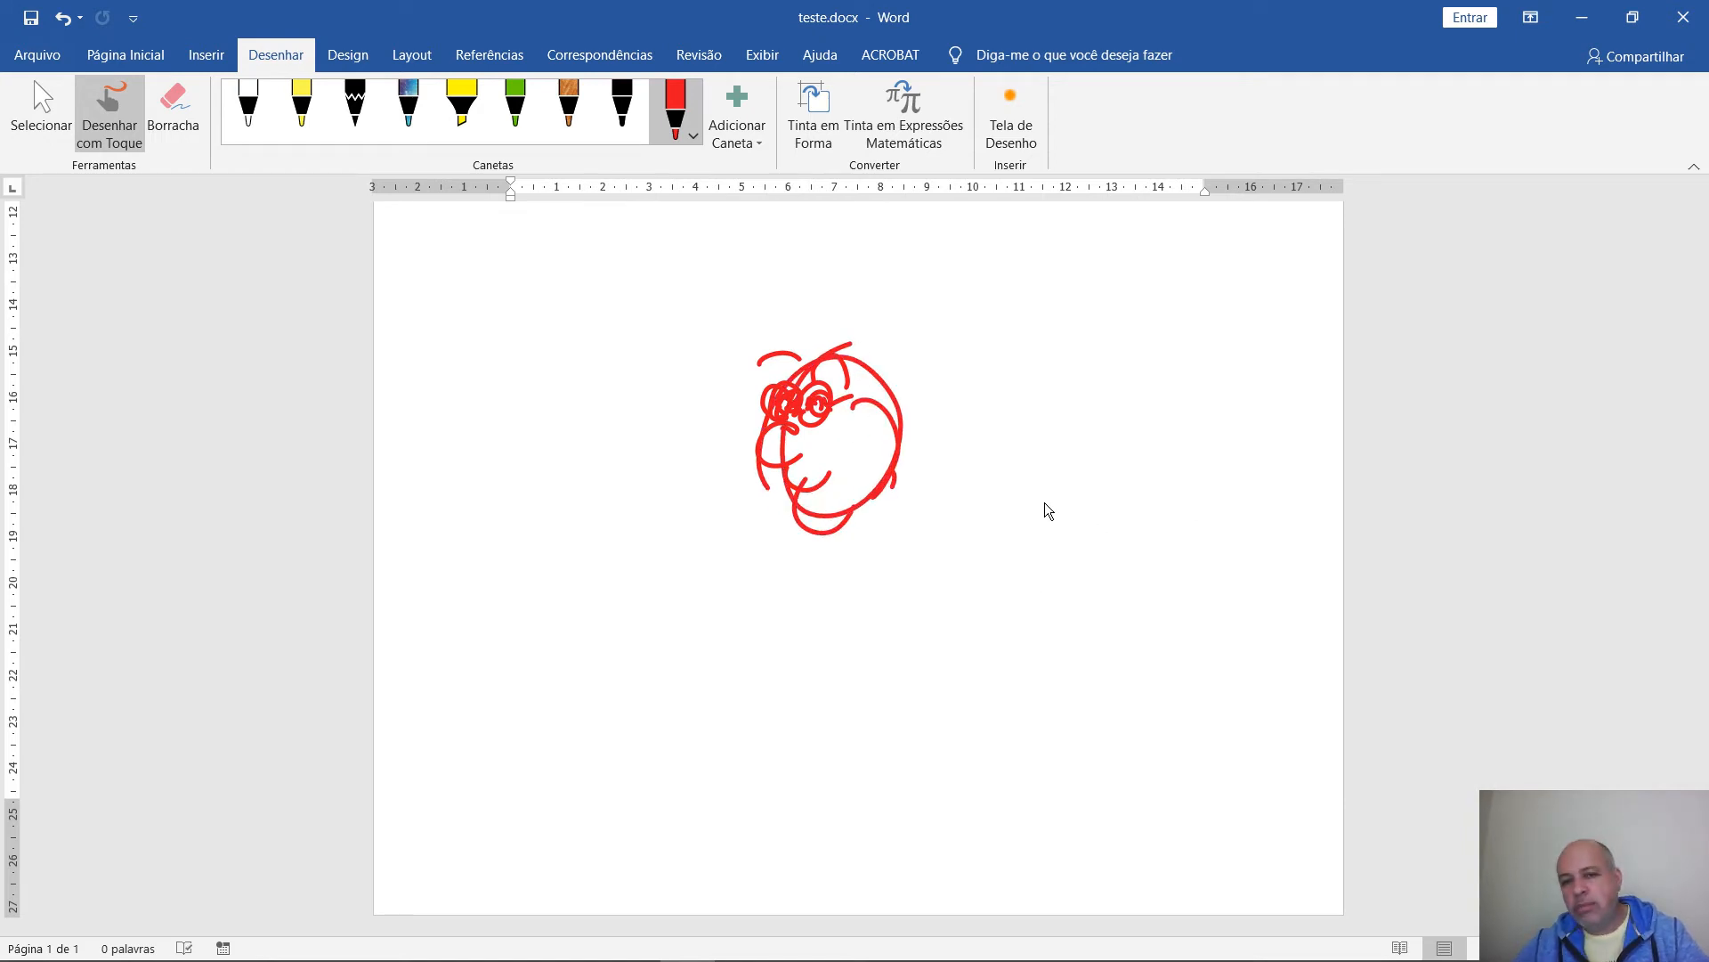
Draw a pointed figure with an exclamation mark to the right of the face and a slanted figure to its lower left
mouse_move(1013, 579)
mouse_down()
mouse_move(1059, 574)
mouse_move(1015, 579)
mouse_up()
click(1111, 487)
click(1117, 563)
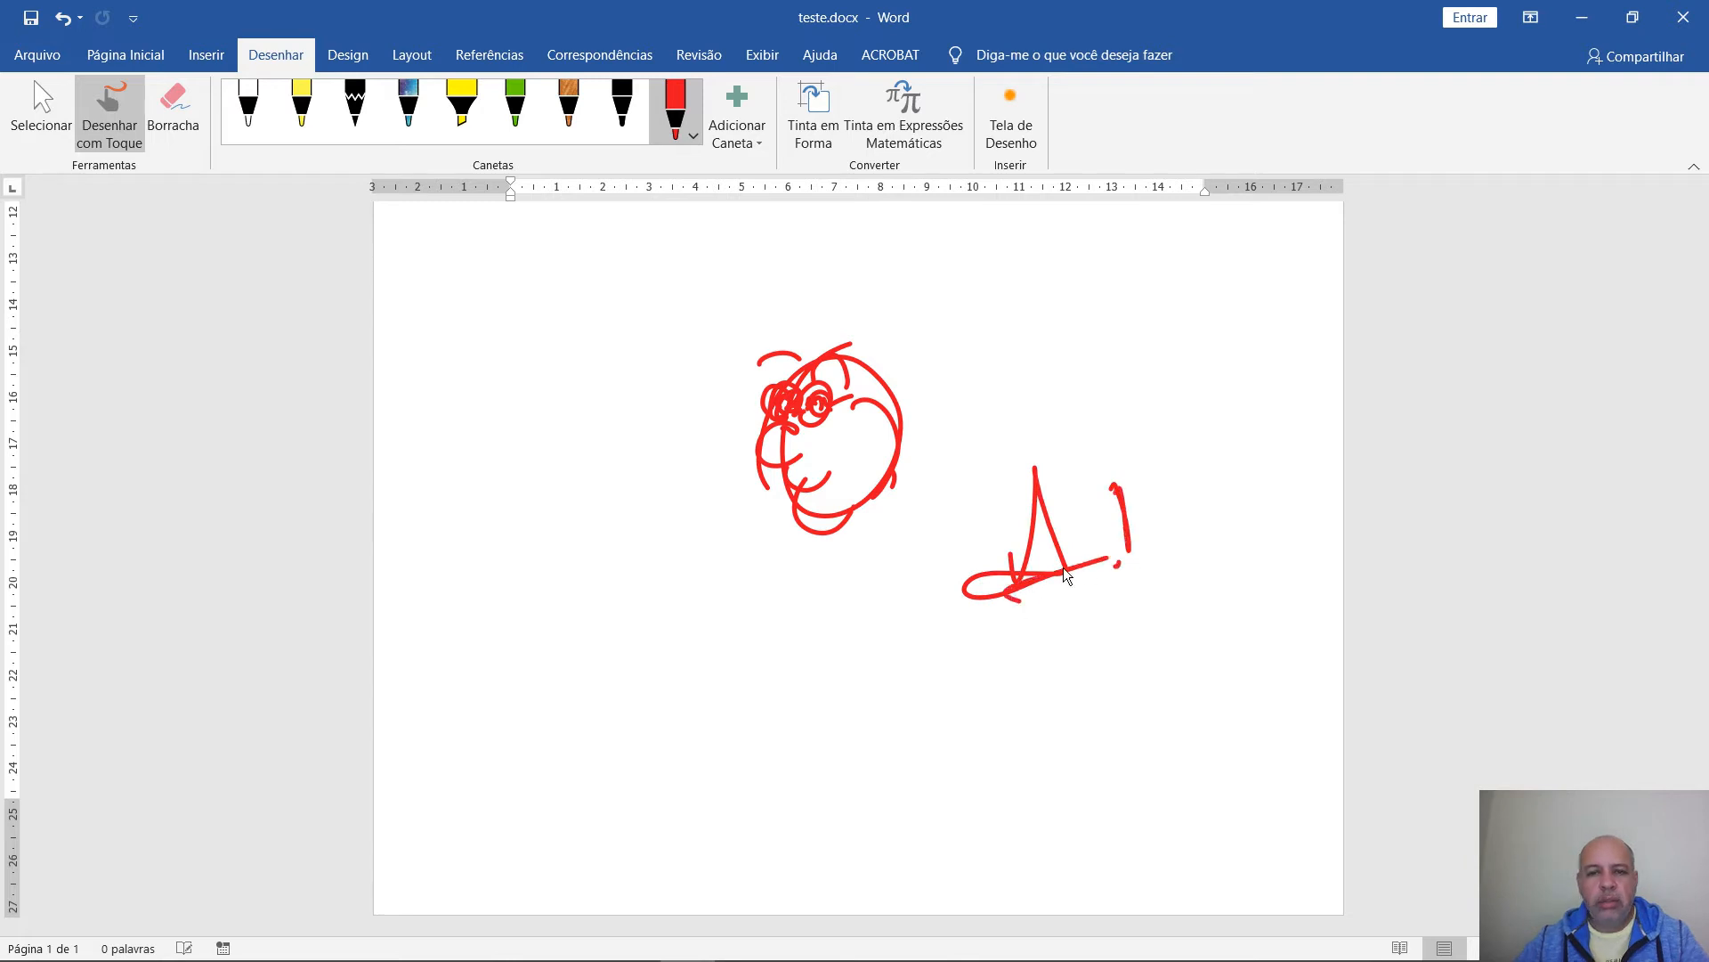
mouse_move(644, 550)
mouse_down()
mouse_move(675, 687)
mouse_move(728, 658)
mouse_up()
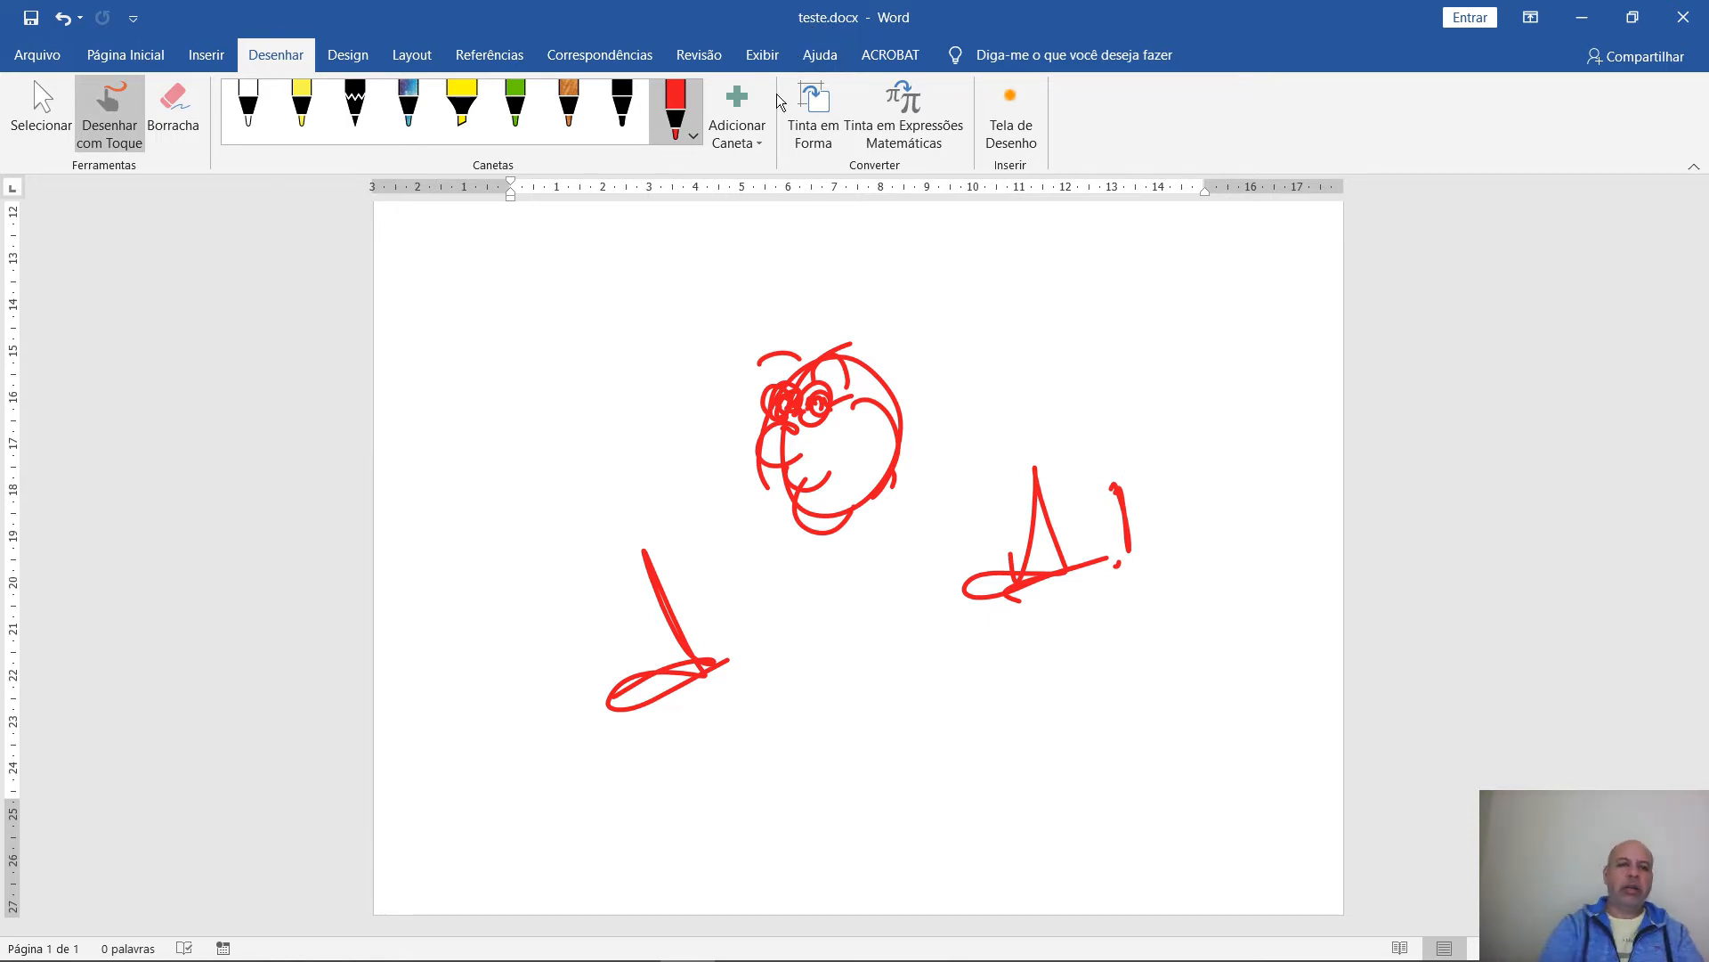
Save the new drawings in teste.docx and close the document
key(ctrl+b)
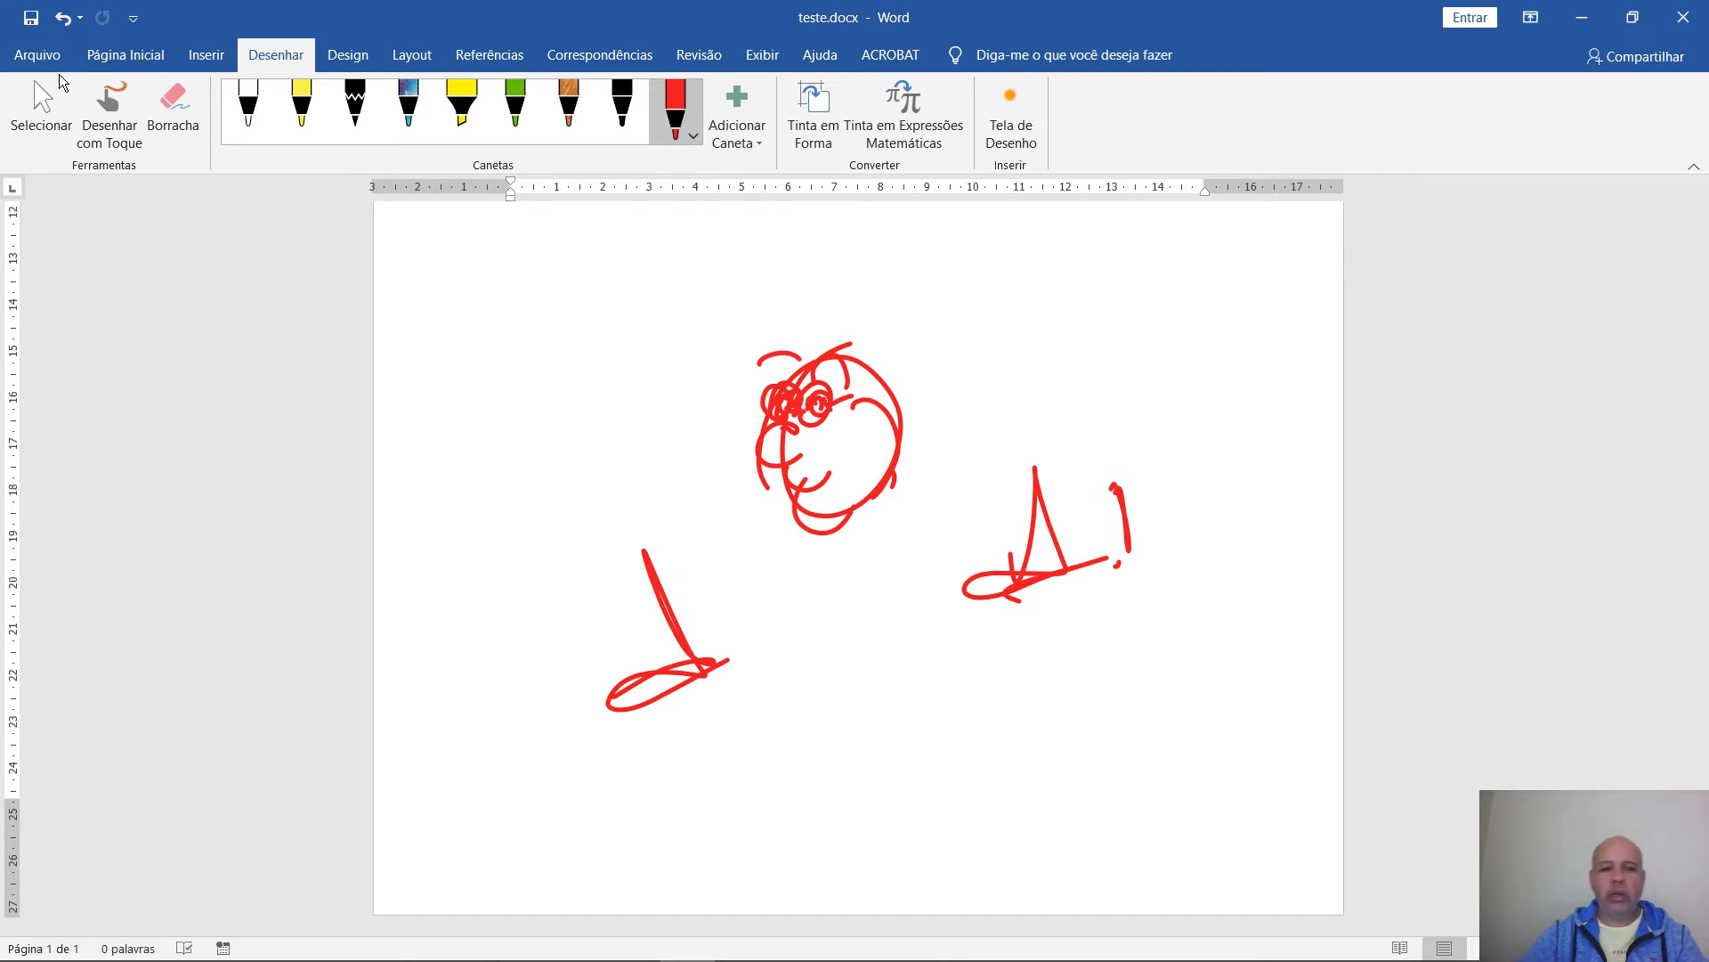
key(ctrl+w)
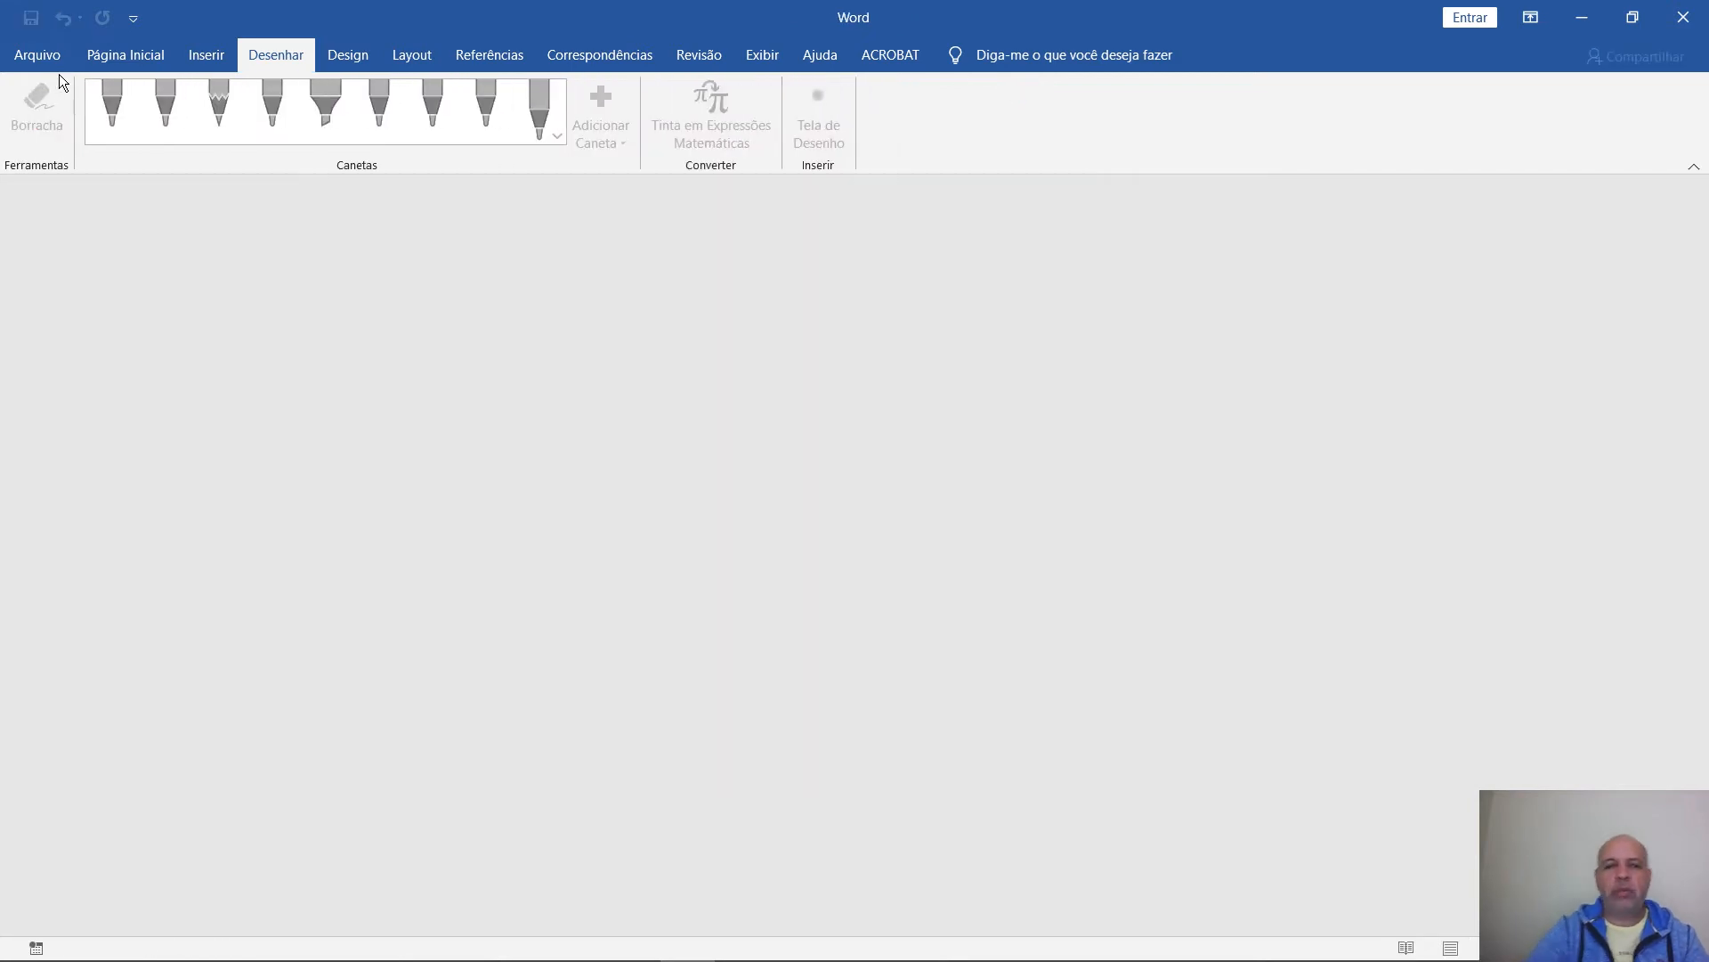
Create a blank document and enter the headings Introdução, Pesquisa and Fundamentação, separated by empty lines
key(ctrl+n)
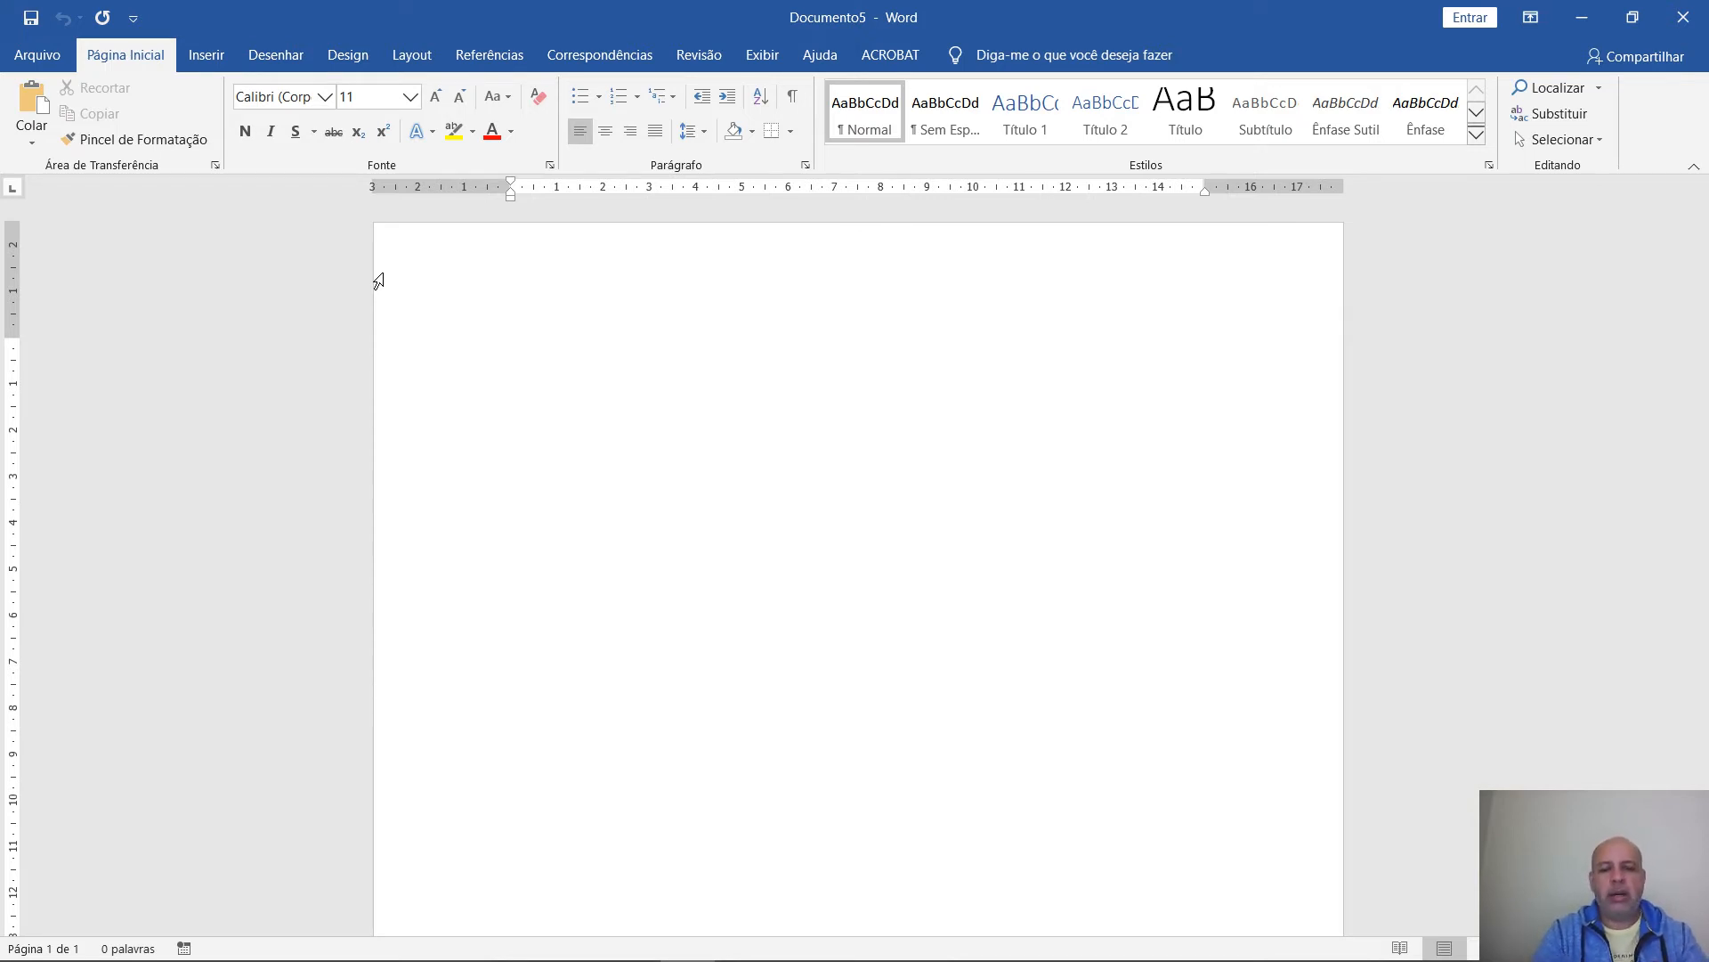
text(Intro)
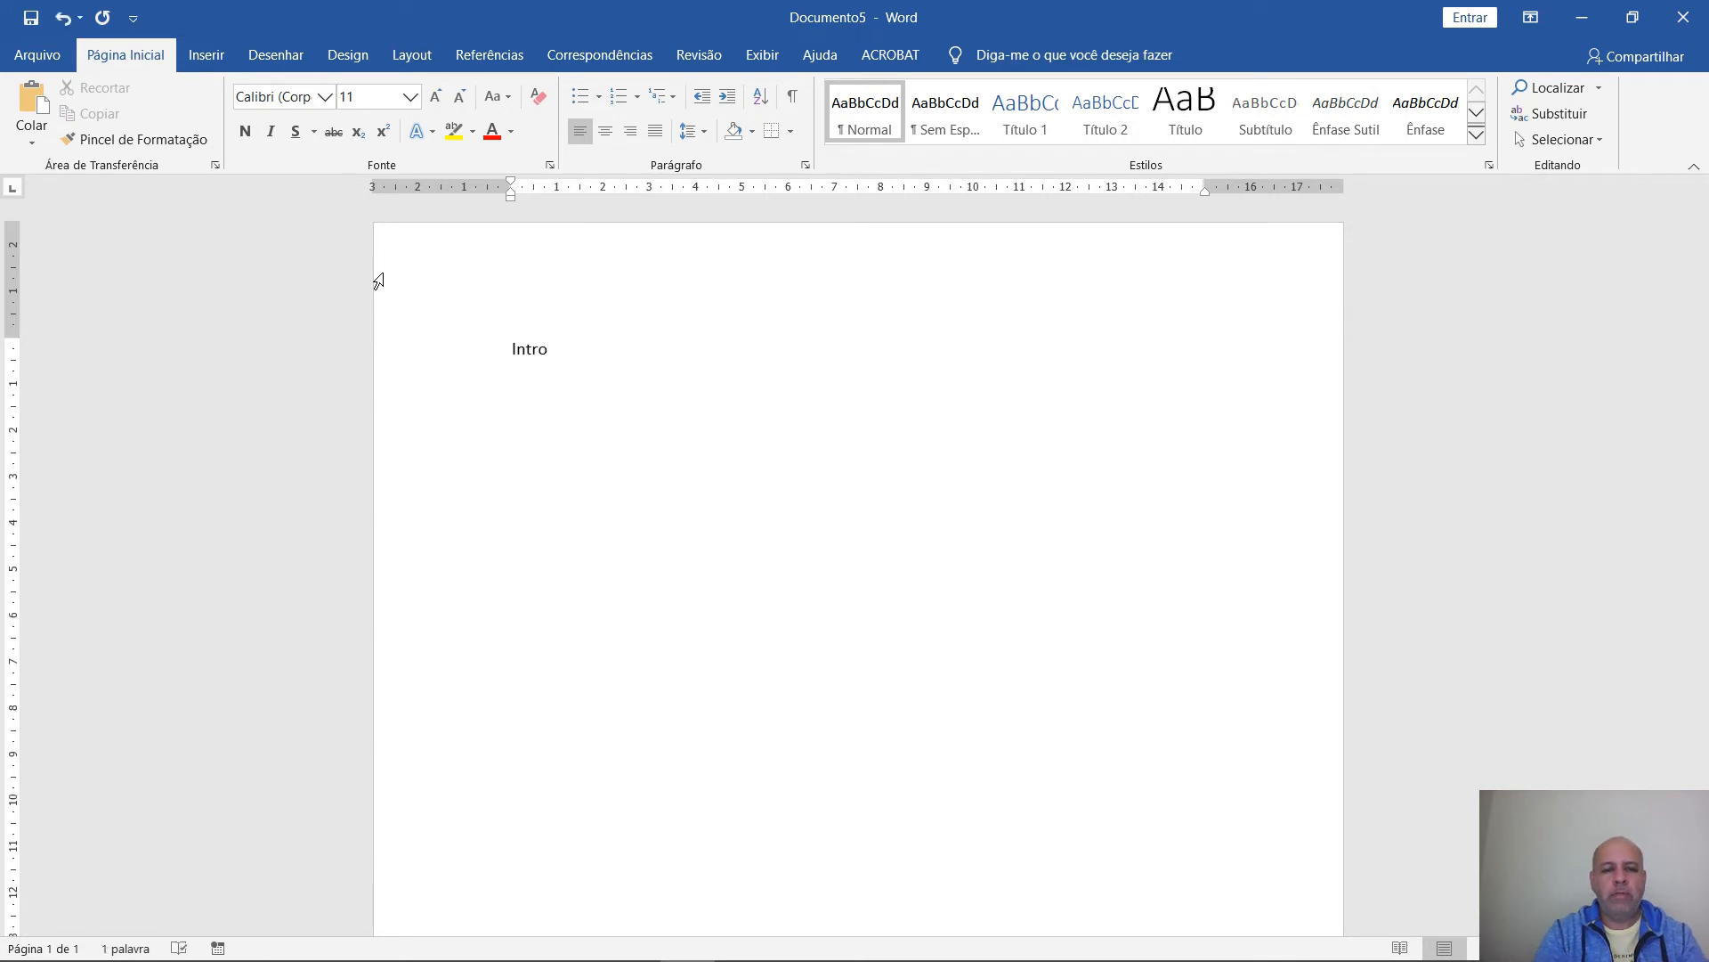
text(dução)
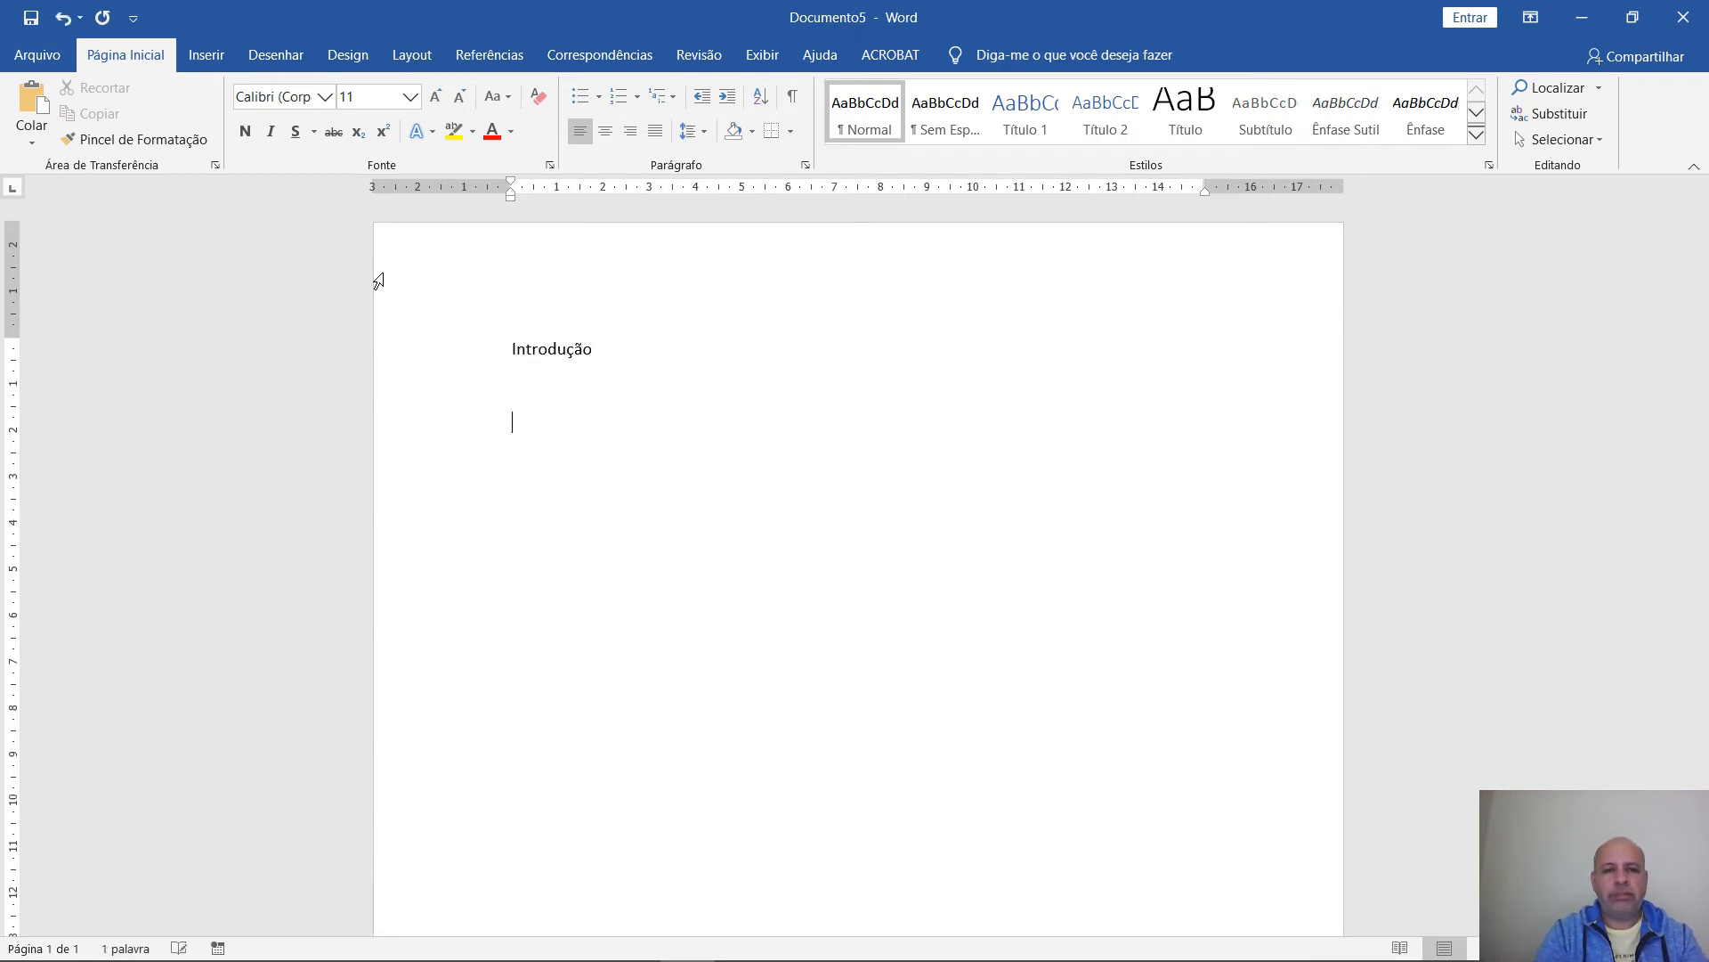
text(pesquisa)
key(Return)
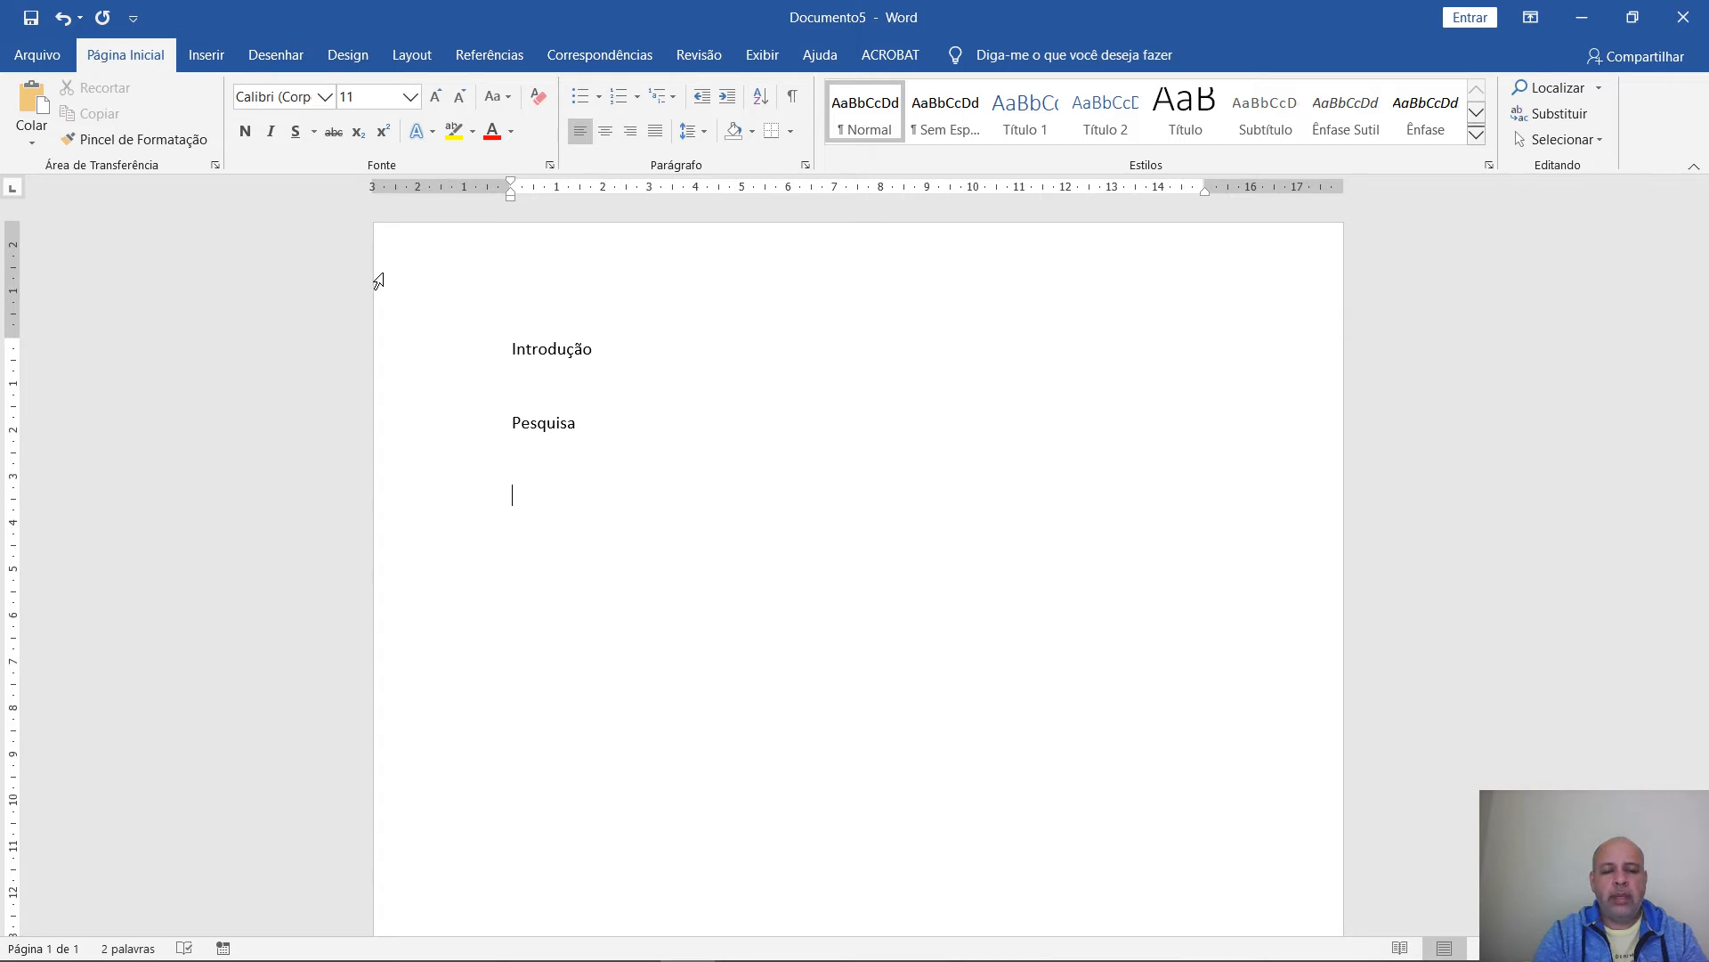
text(fundamentação)
key(Return)
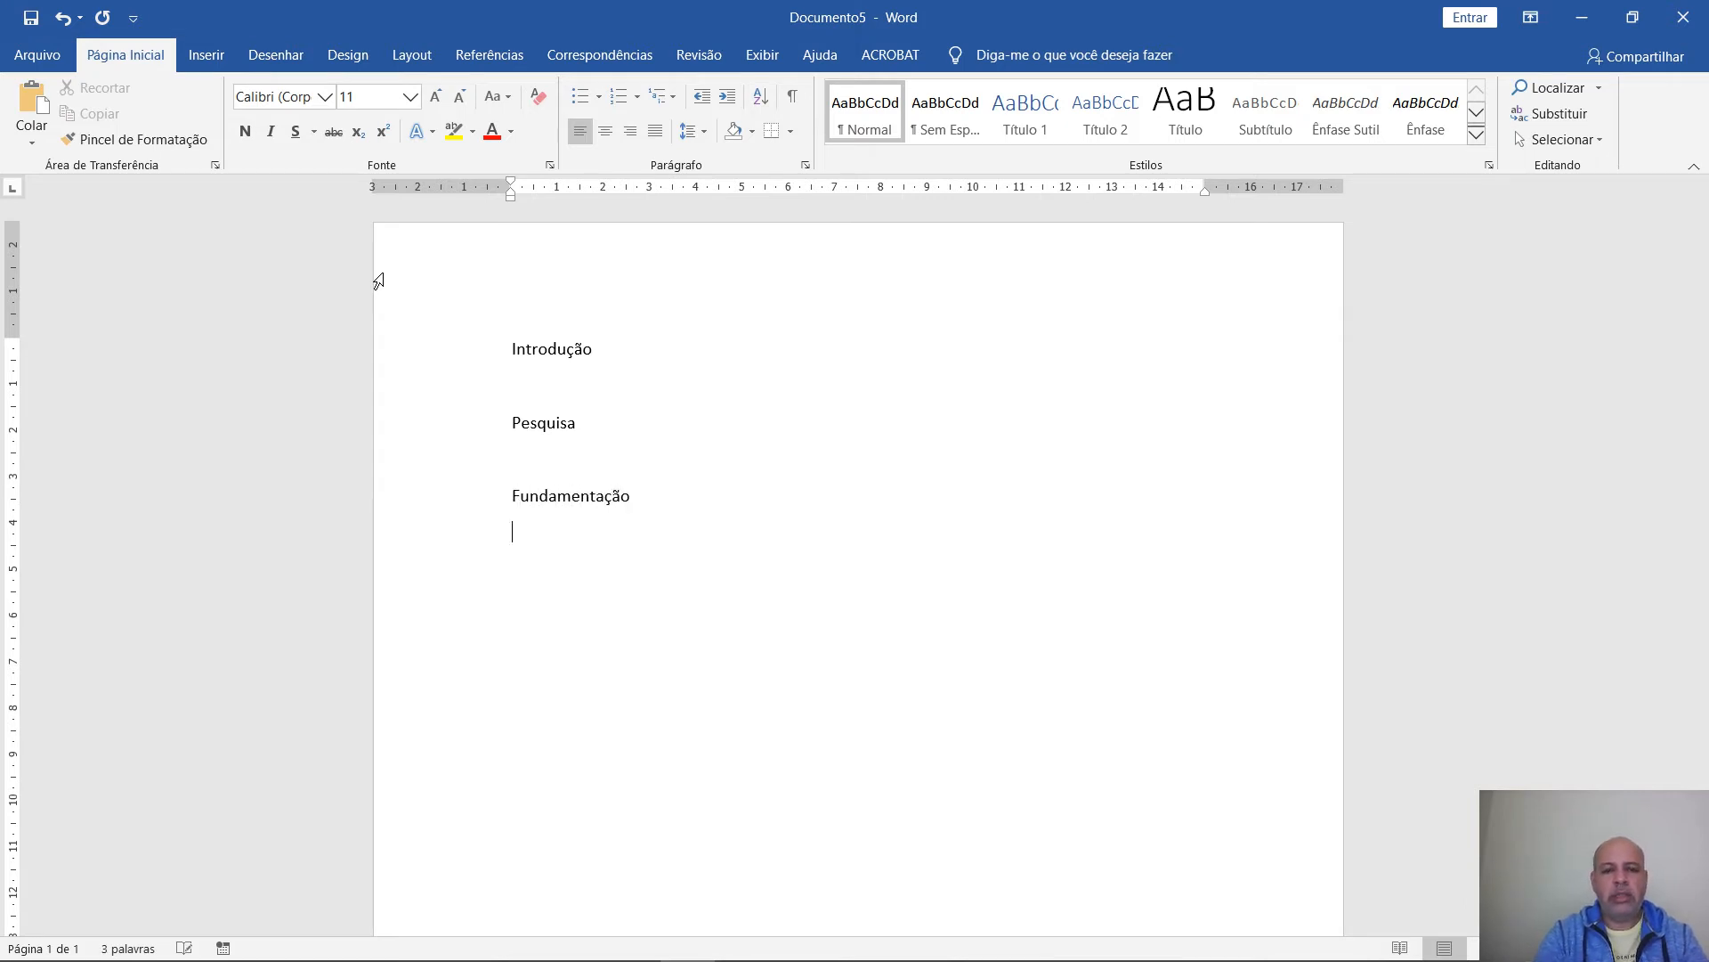
Add the heading "Plano de ação" below Fundamentação, leaving an empty line between them
text(bi)
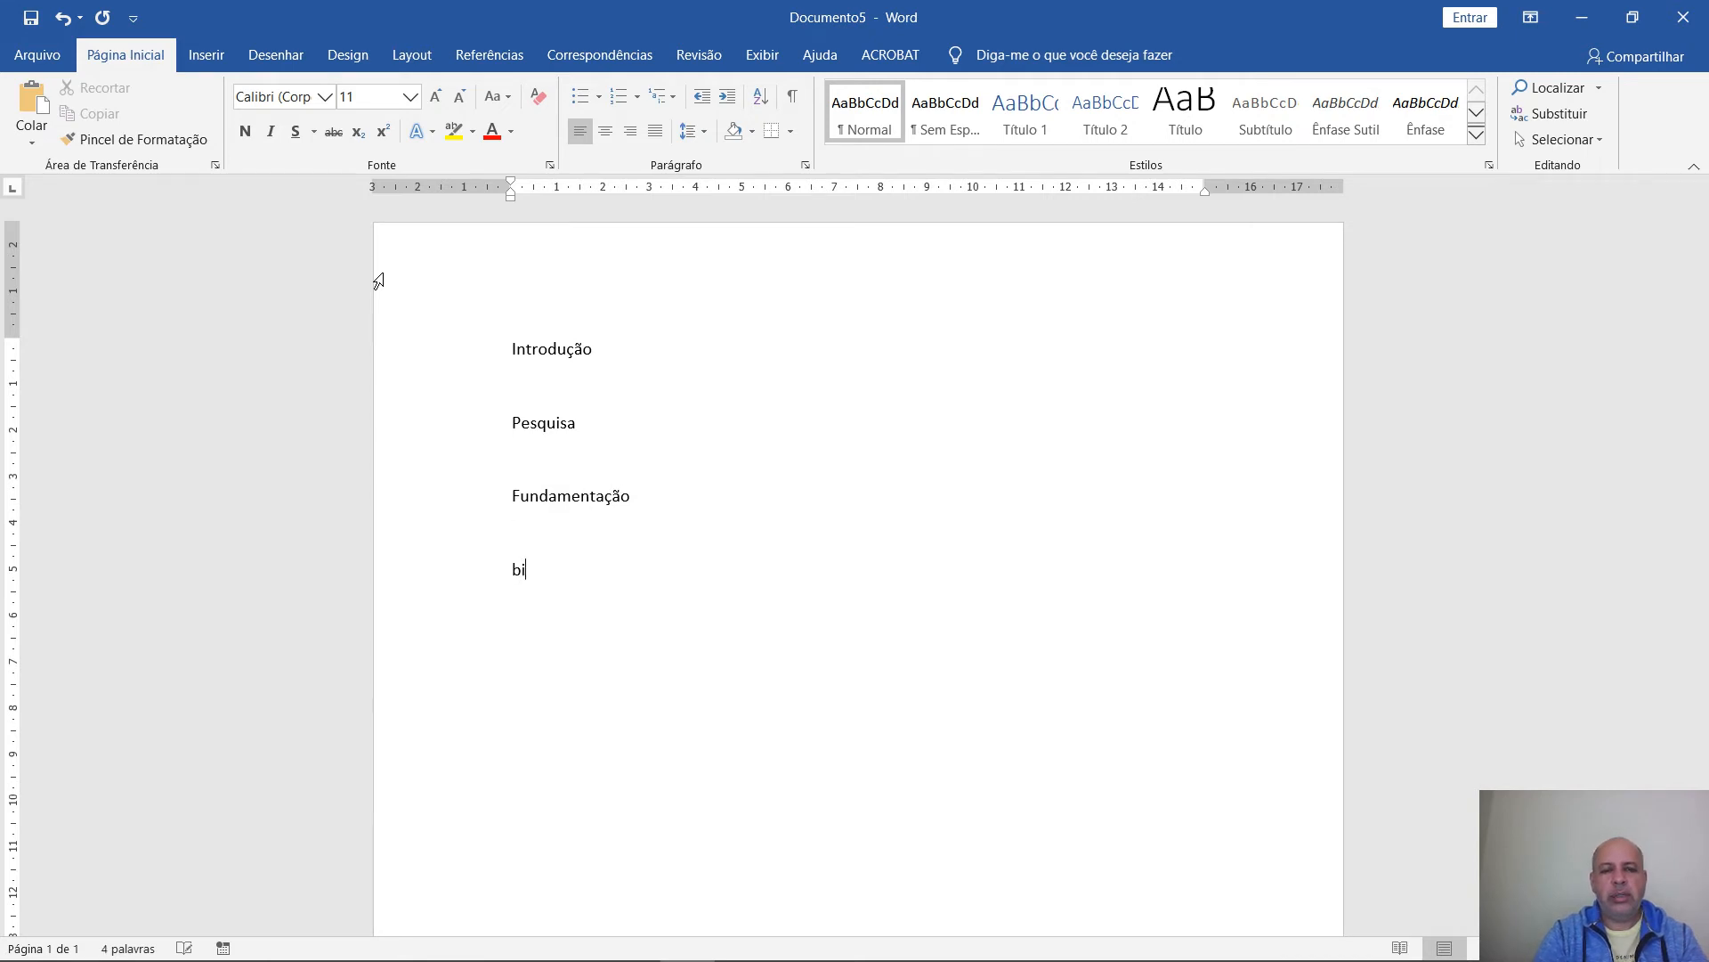
key(BackSpace)
text(plano )
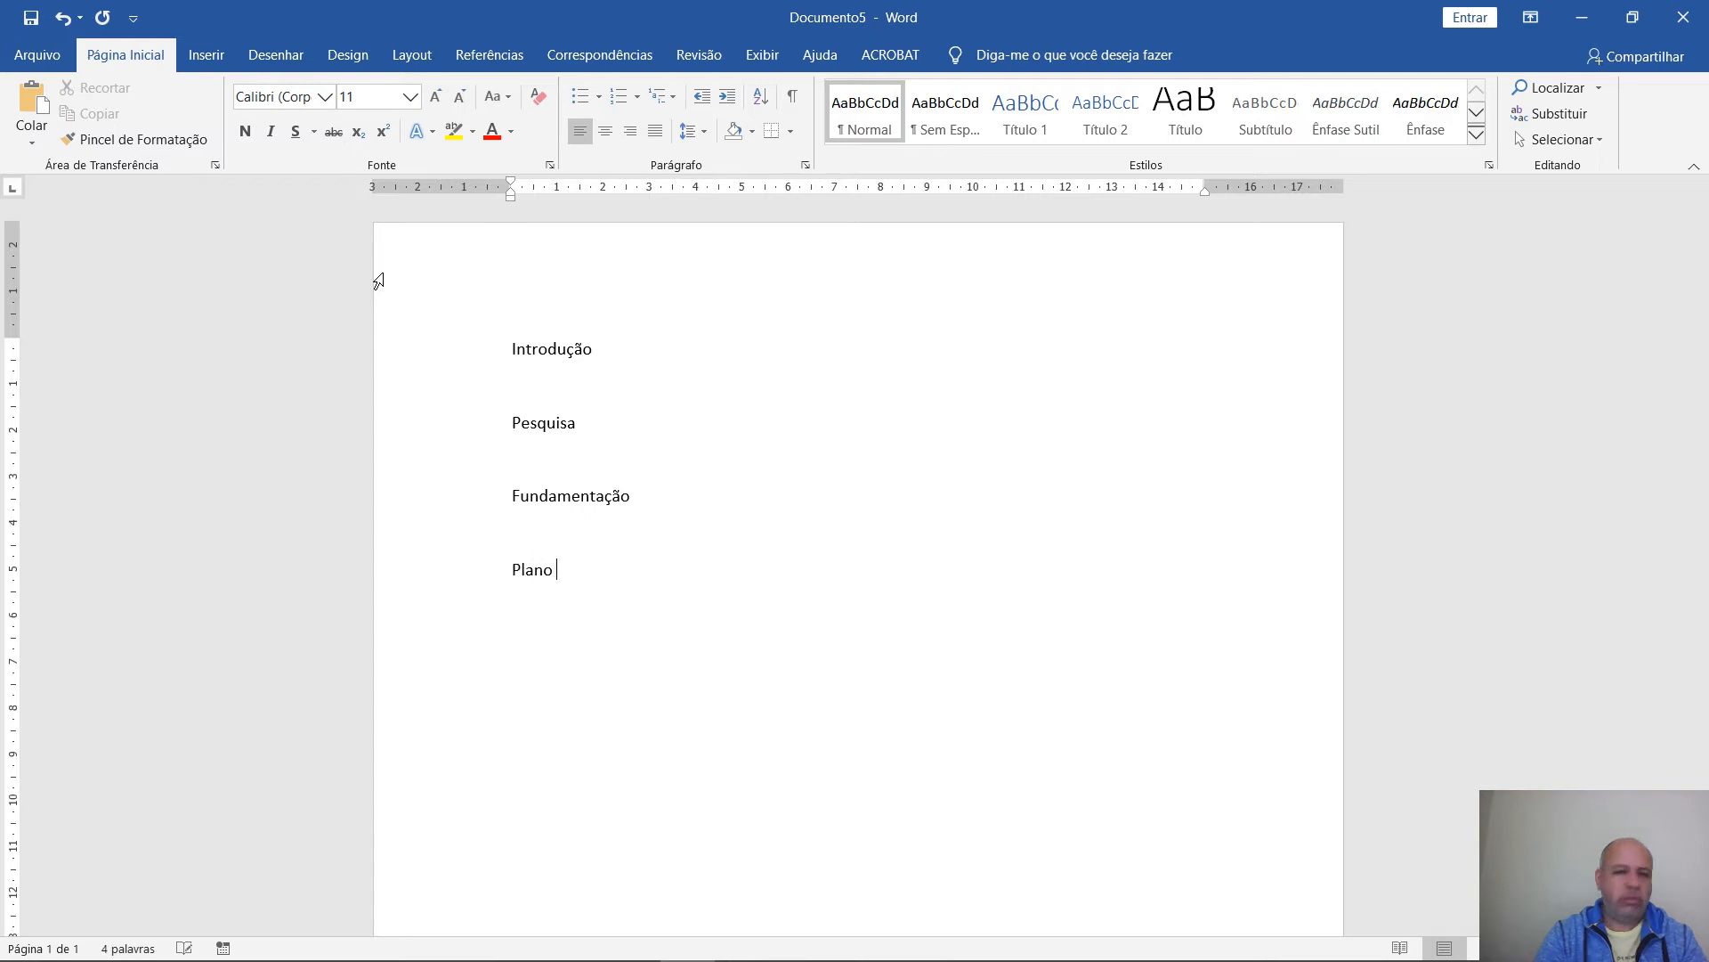
text(de ação)
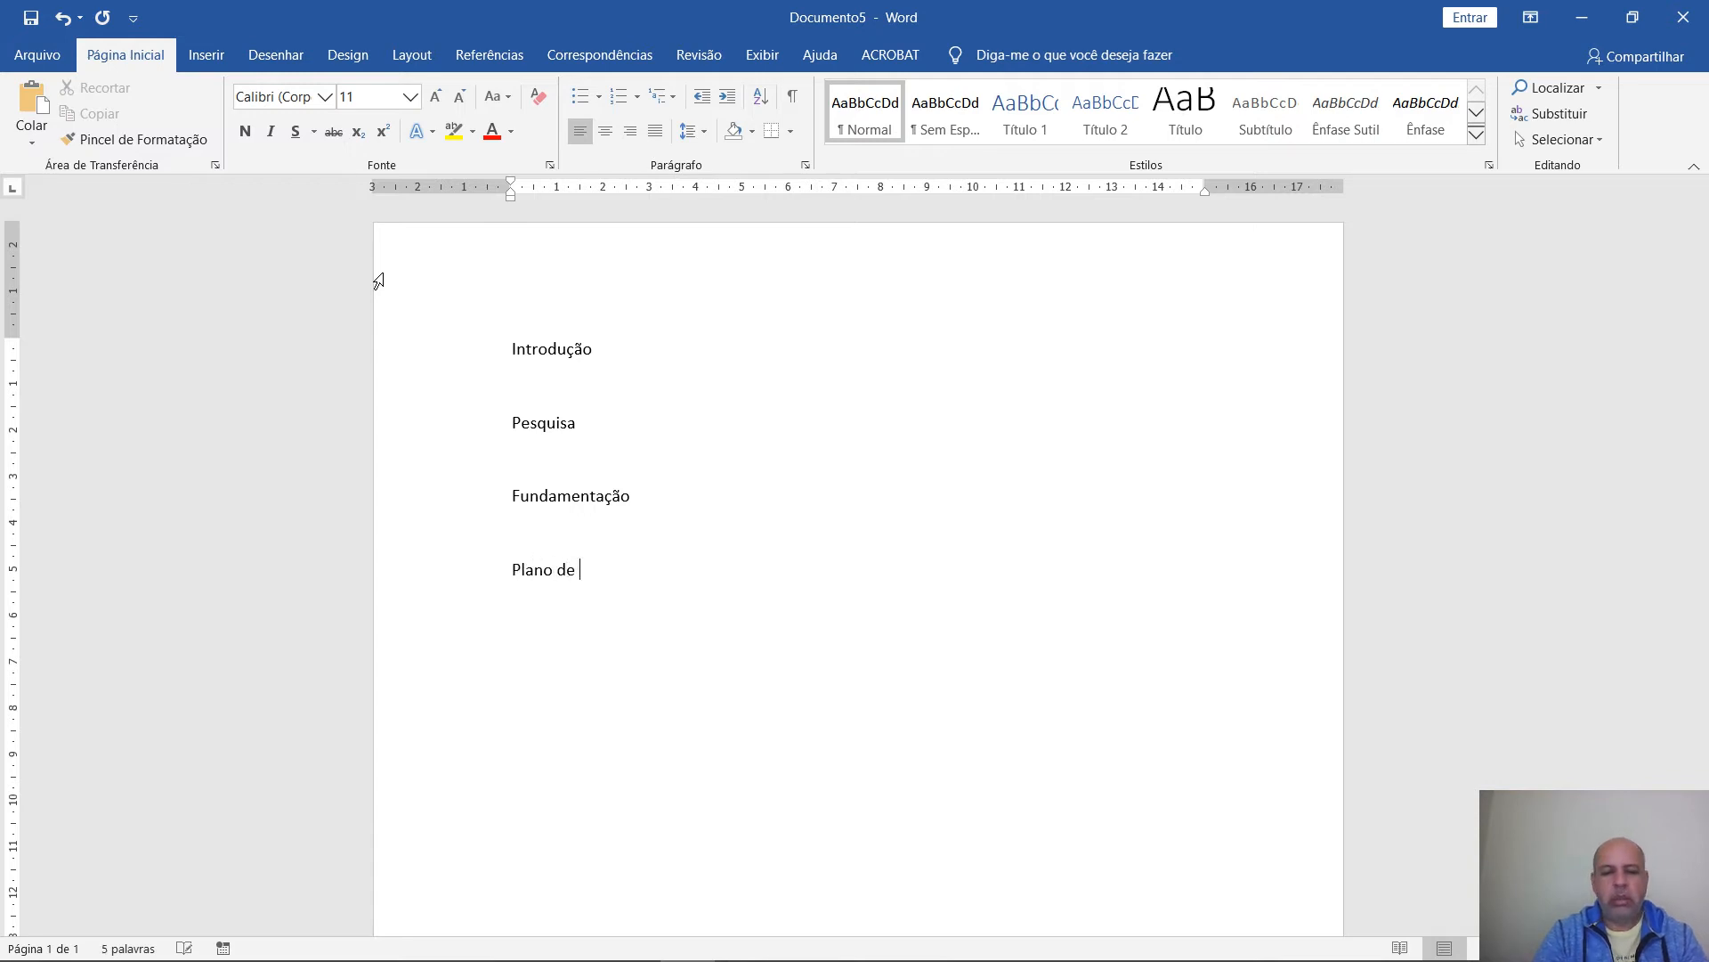
key(BackSpace)
key(BackSpace)
text(ão)
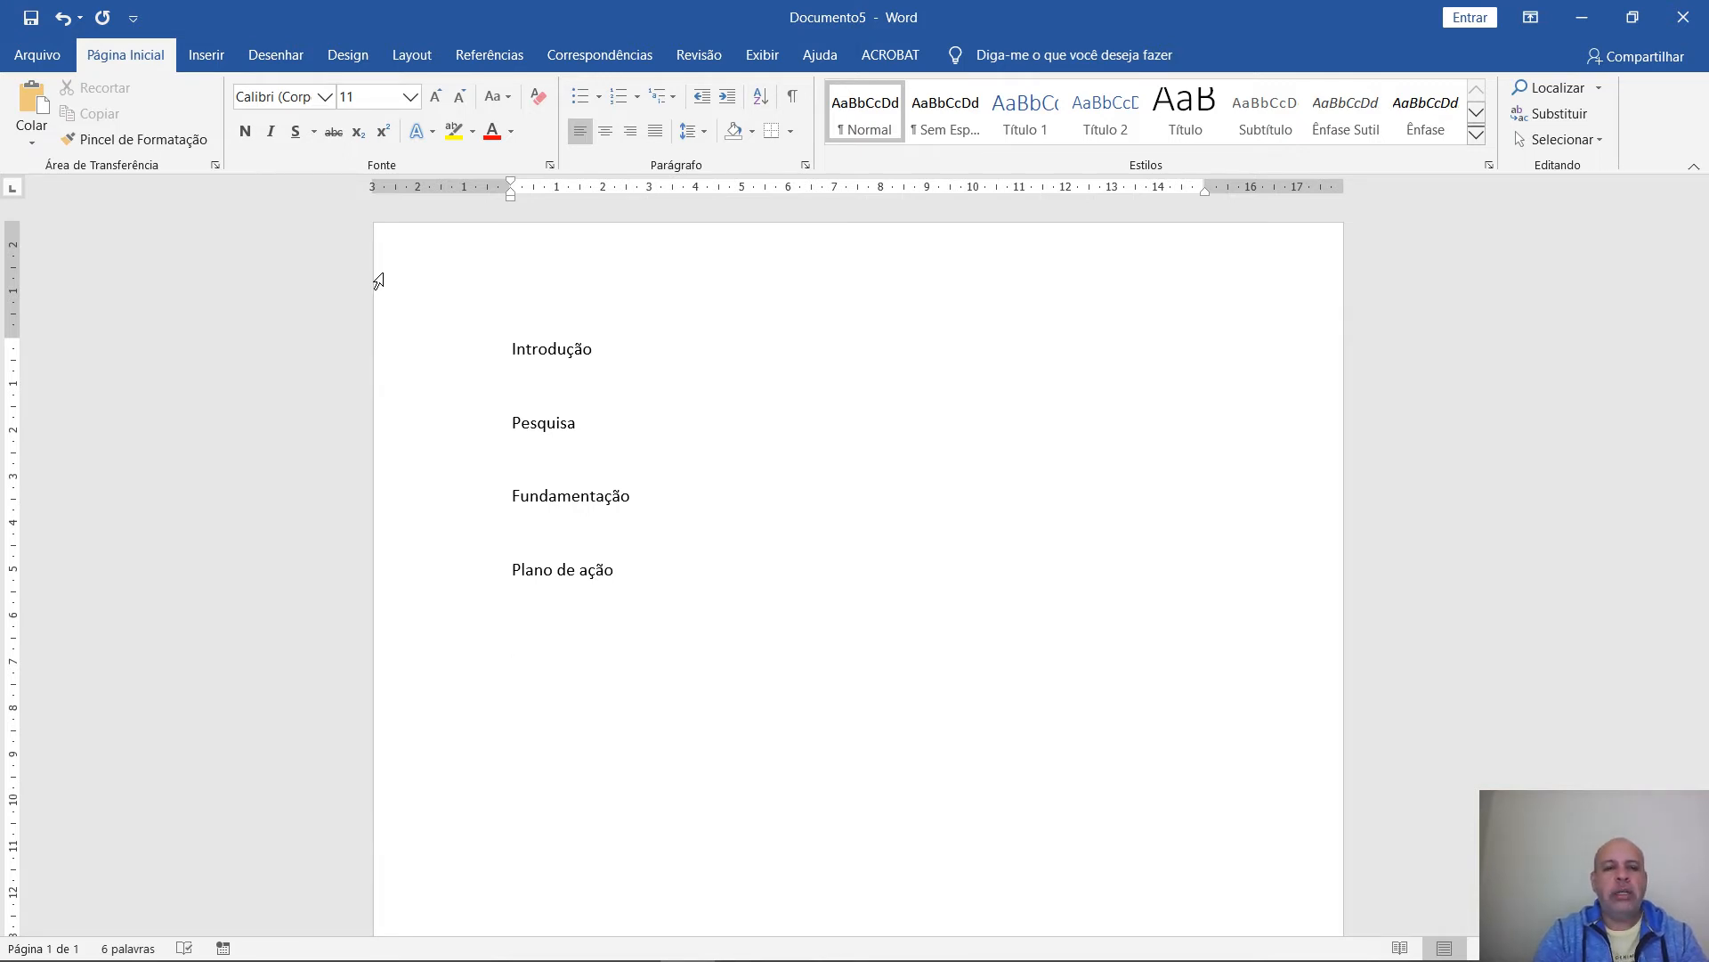
Add the heading "Ferramentas de qualidade utilizadas" below "Plano de ação", with an empty line between them
key(Return)
text(fe)
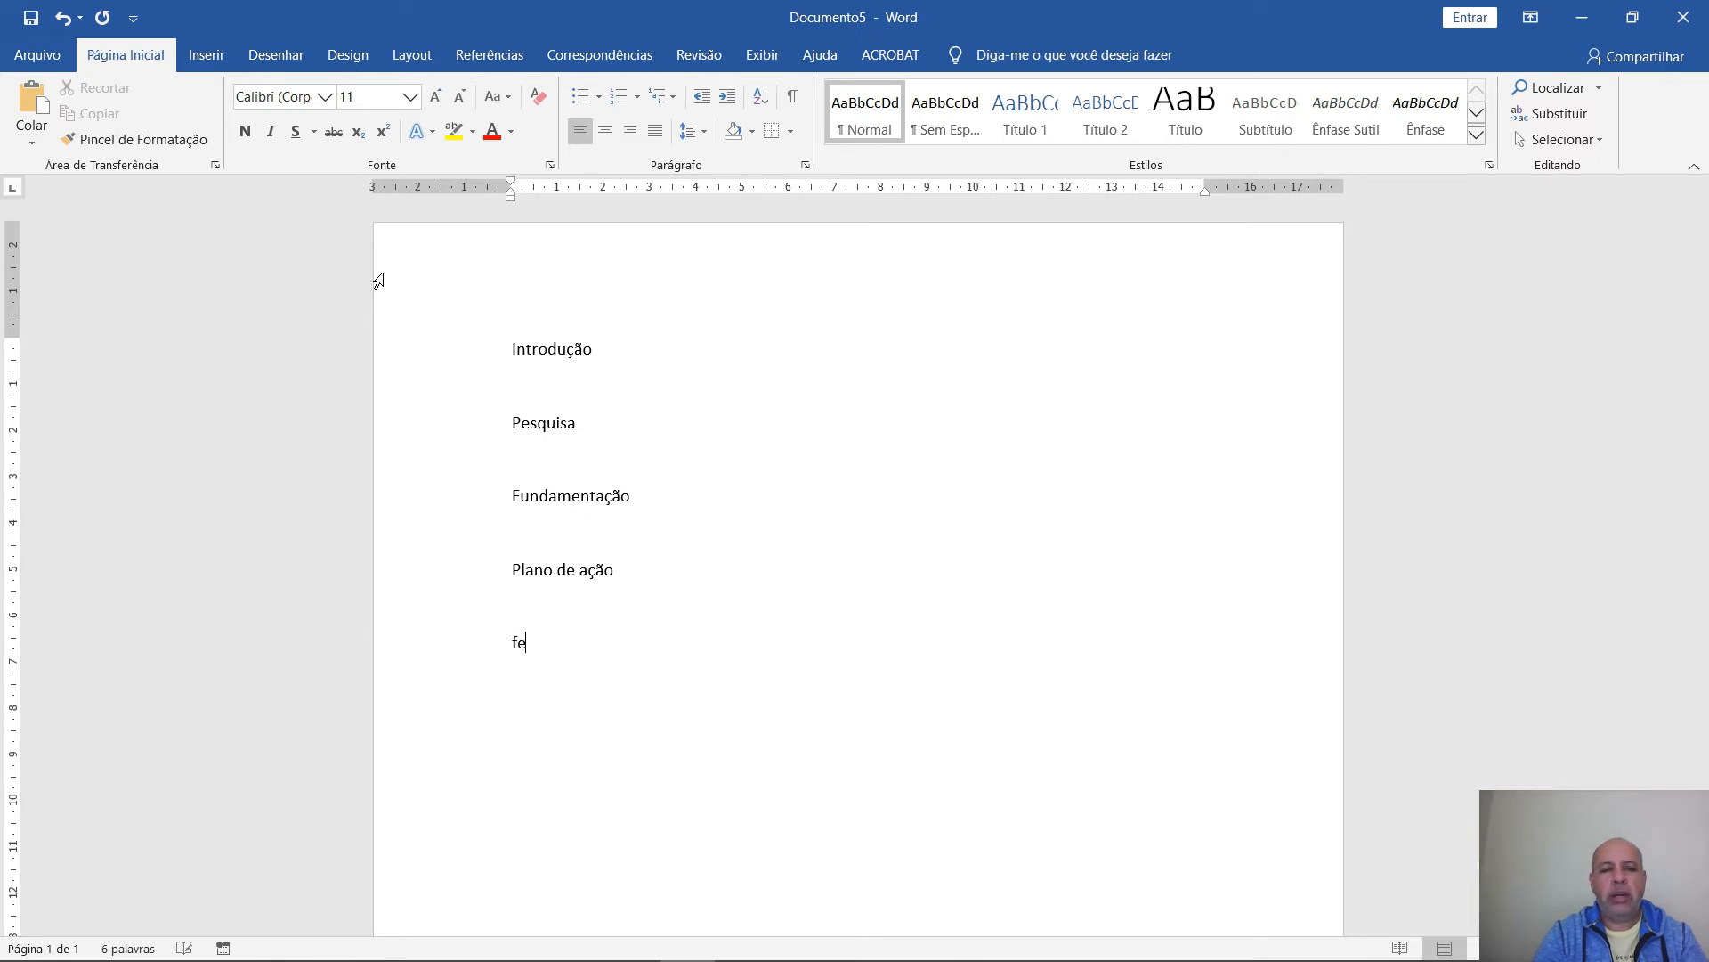
text(rramenta)
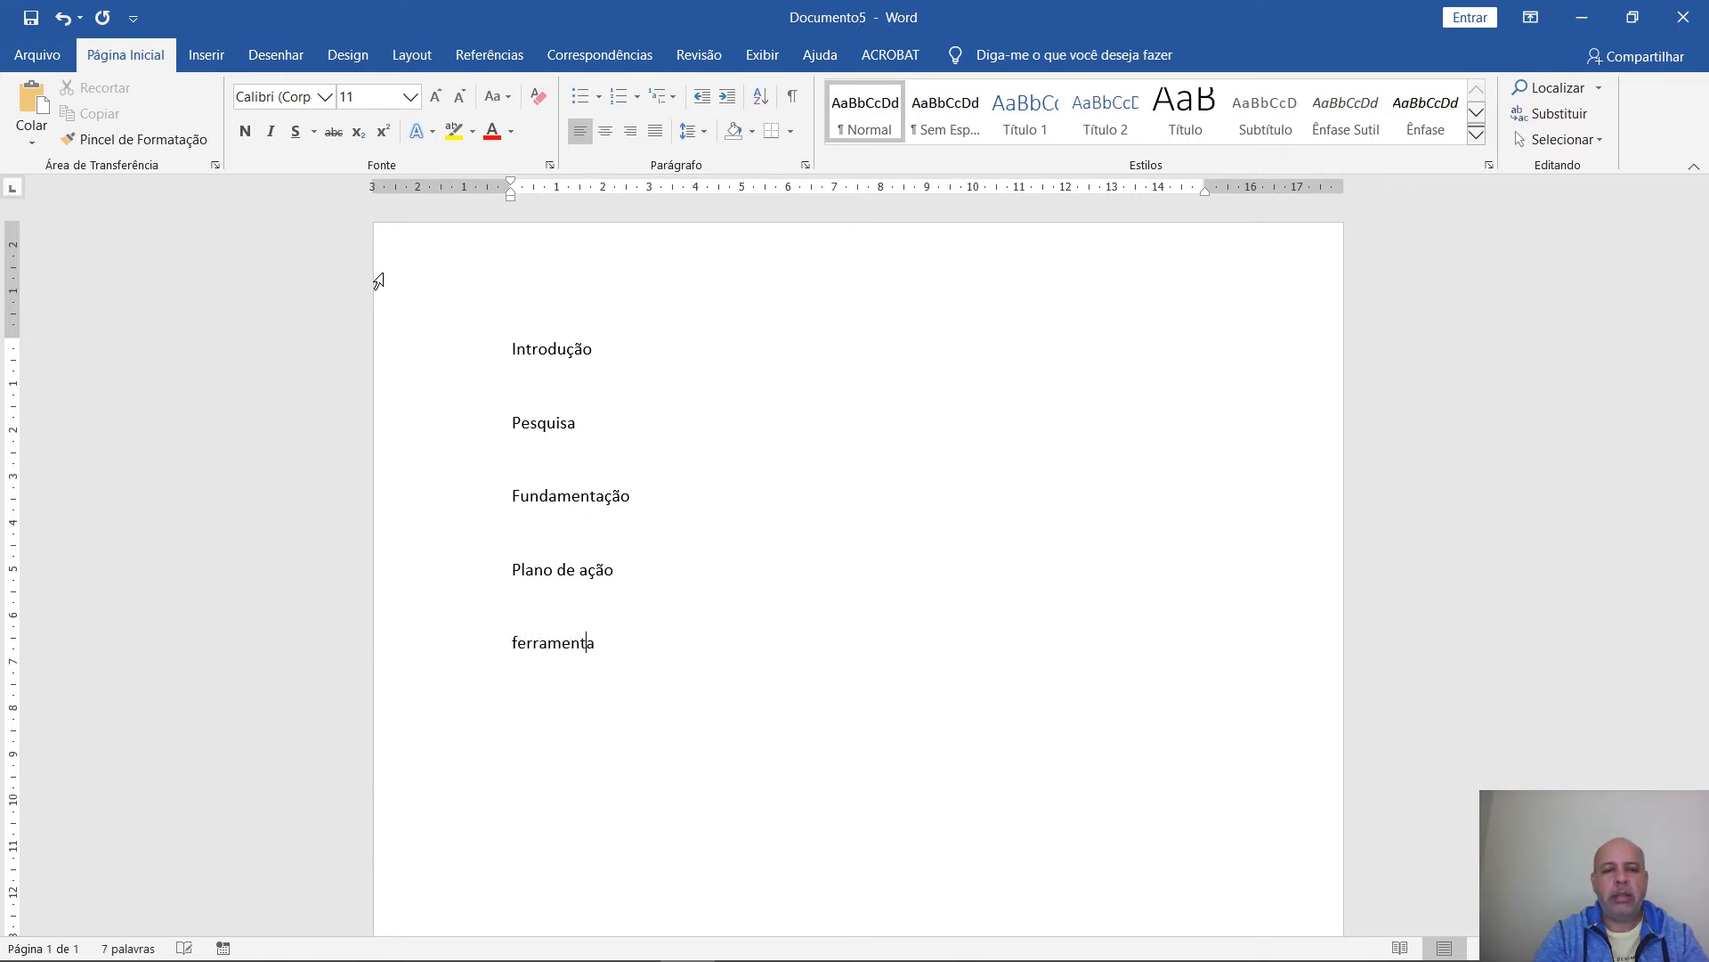
text(s de qu)
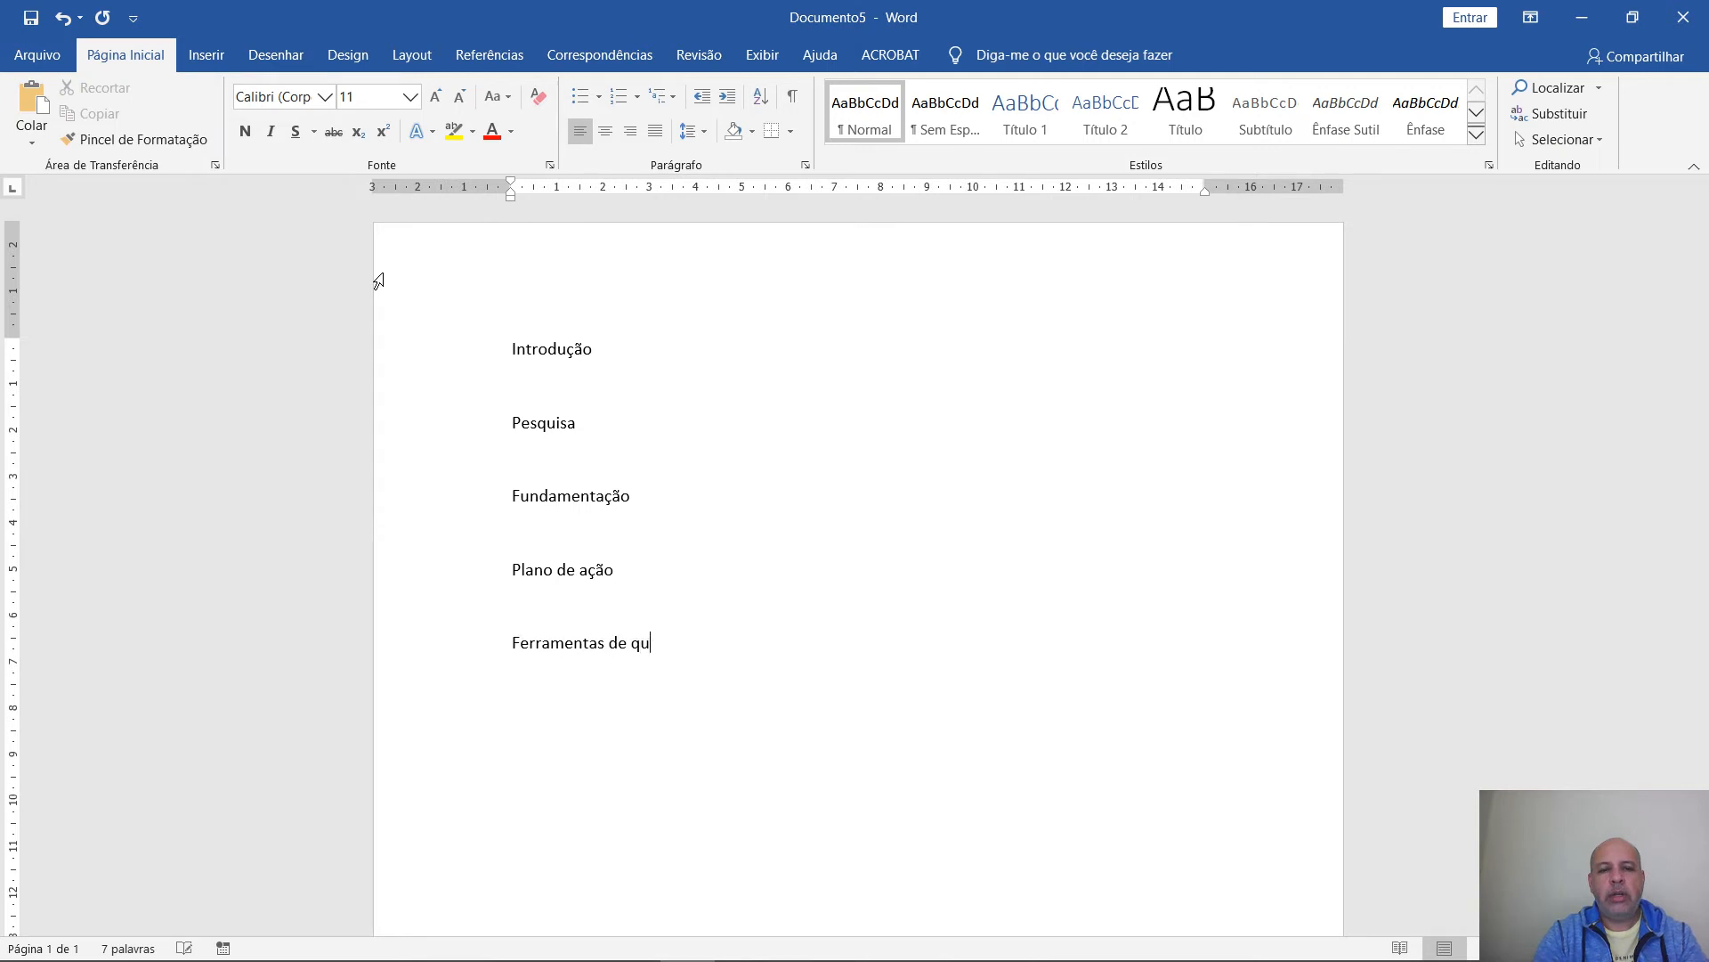
text(alidade utiliza)
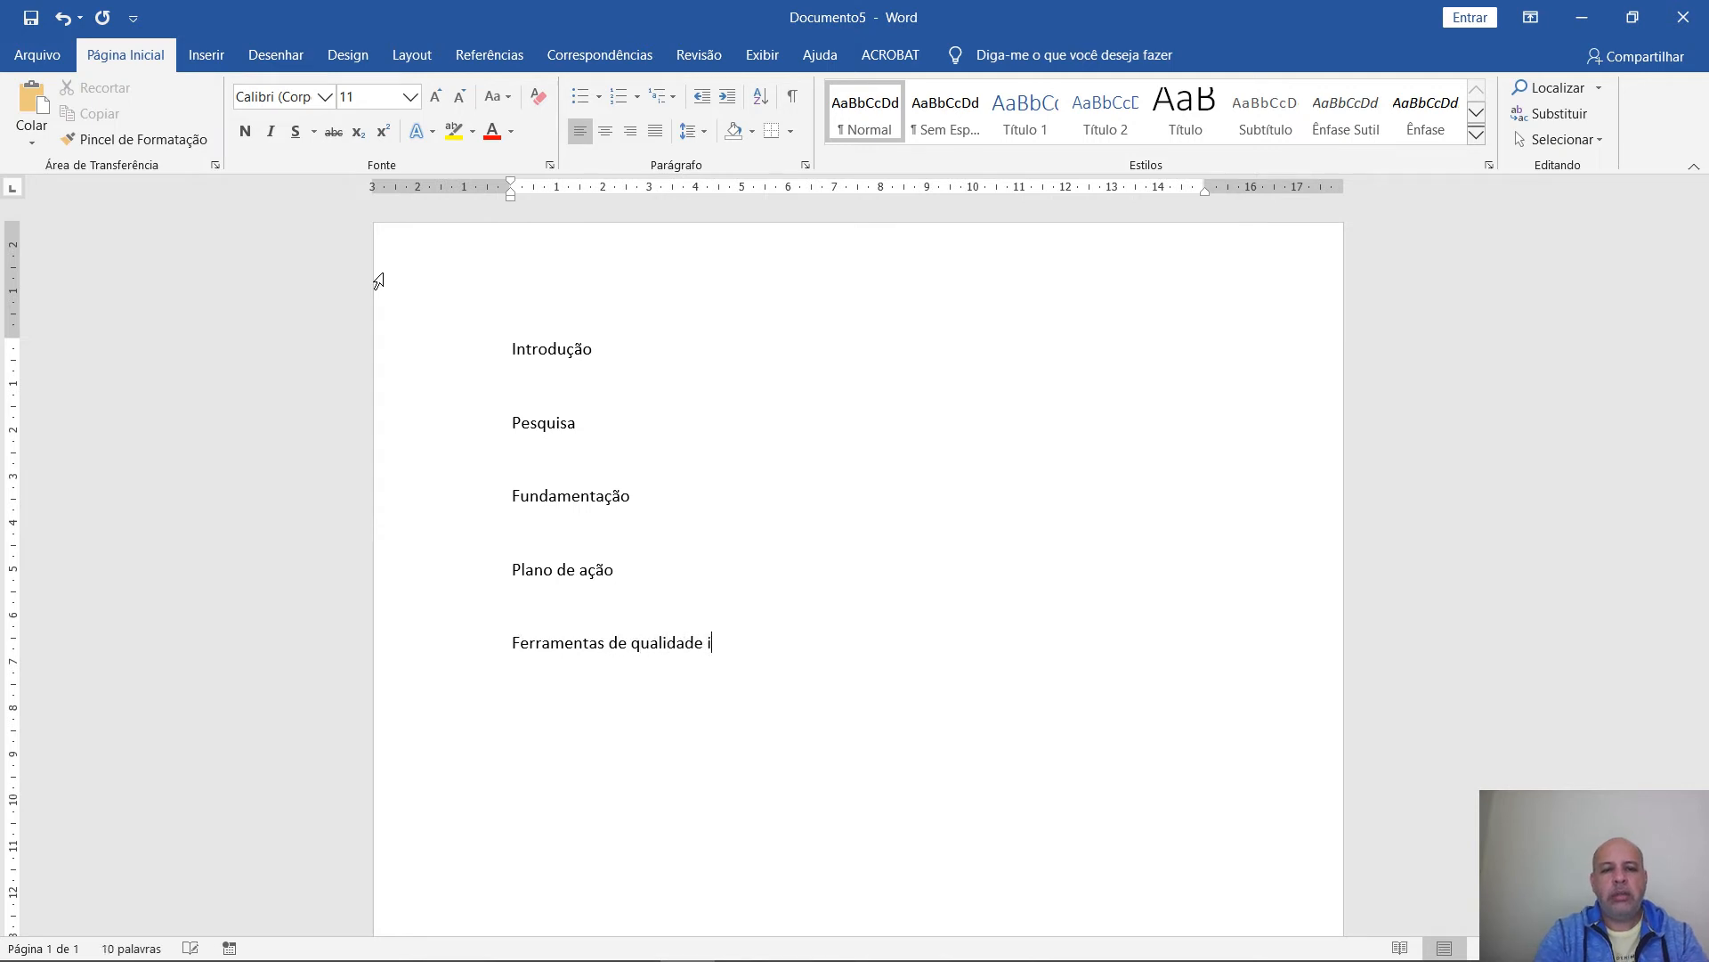
text(das)
Add the headings Resumo and Fonte at the end of the list, separated by empty lines
text(res)
text(umo)
key(Return)
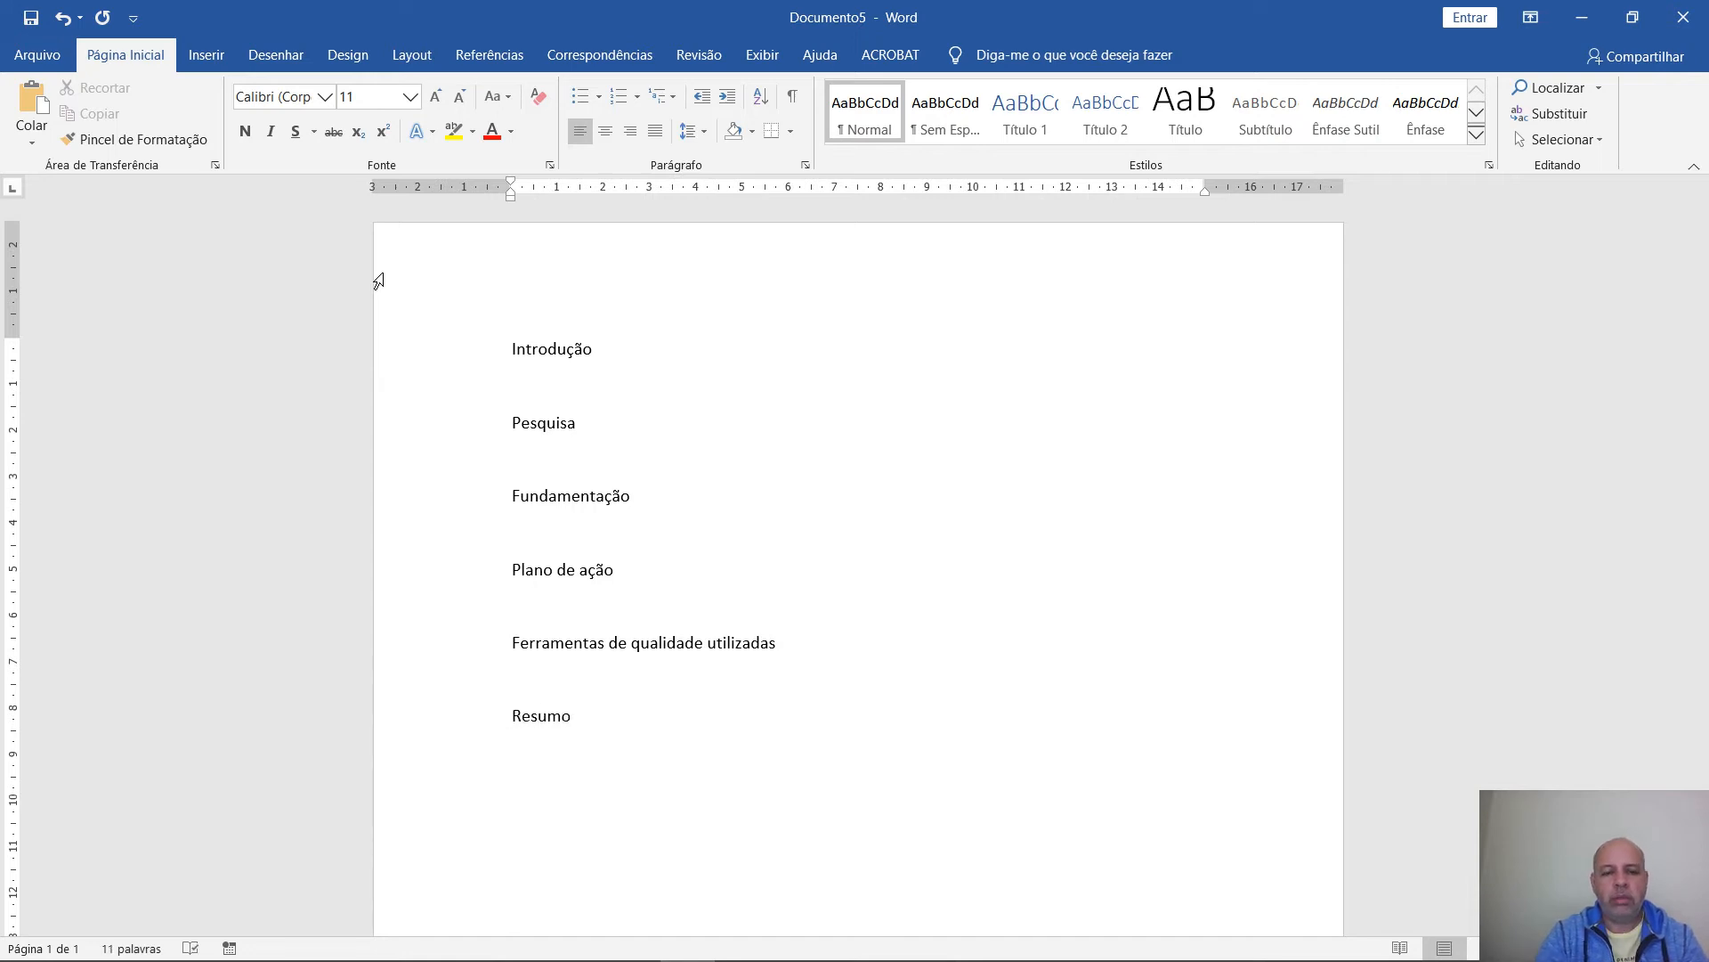
text(fonte)
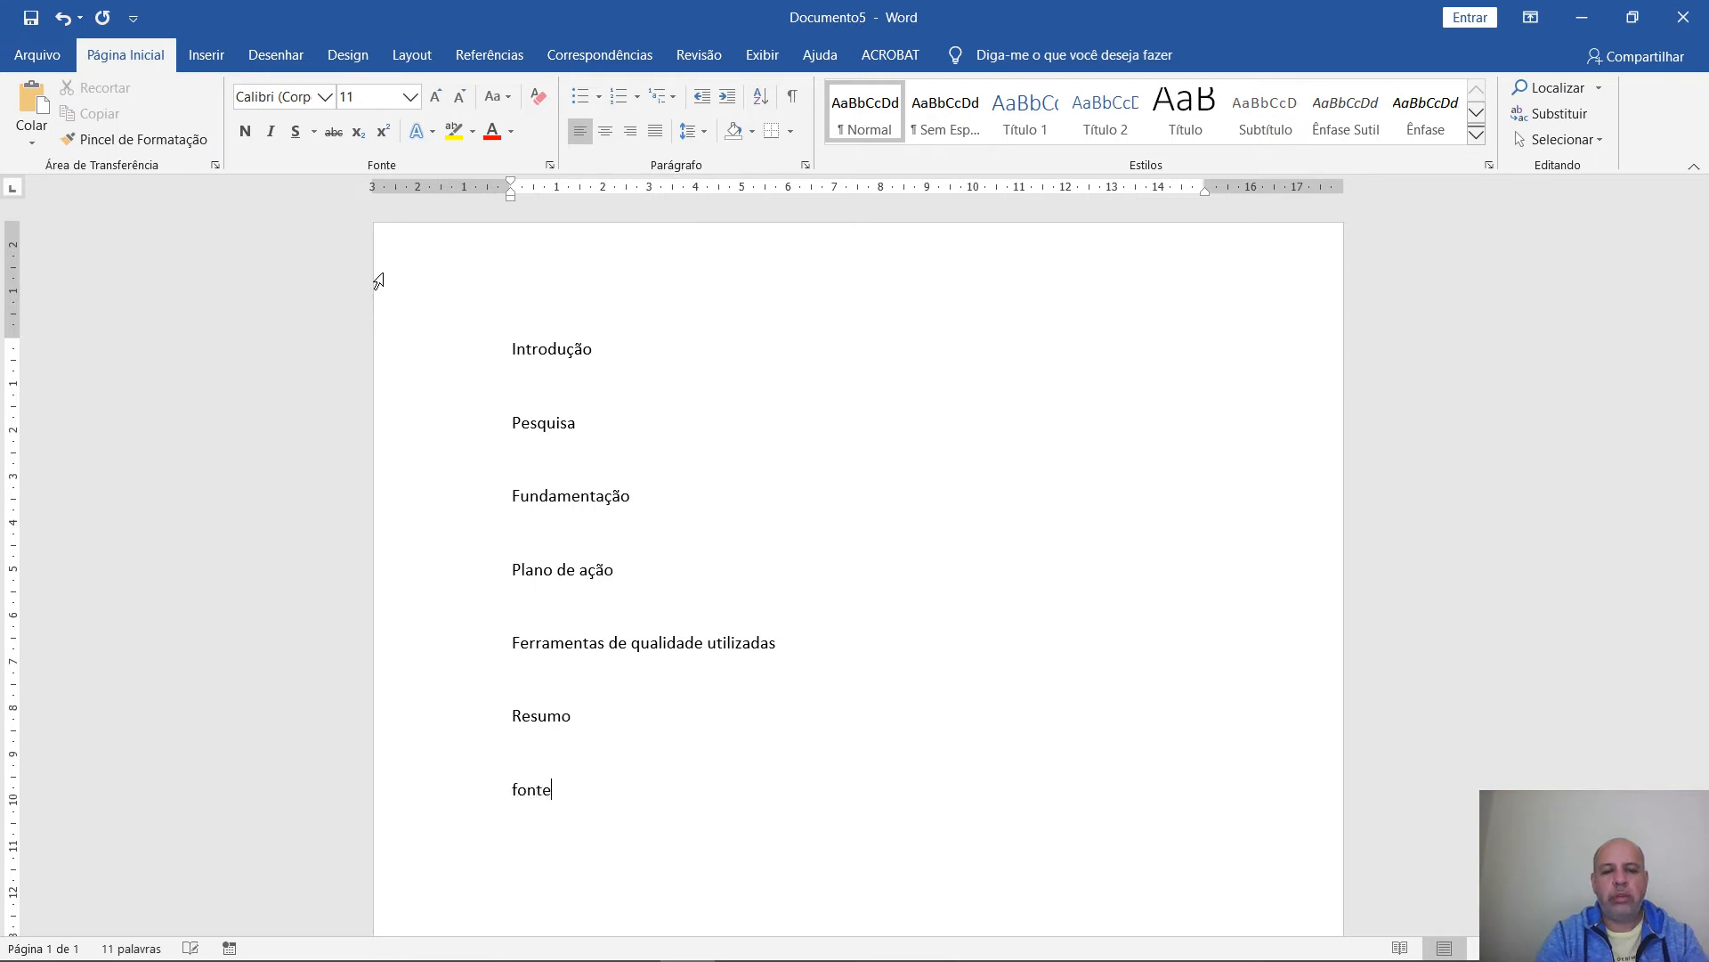
key(Return)
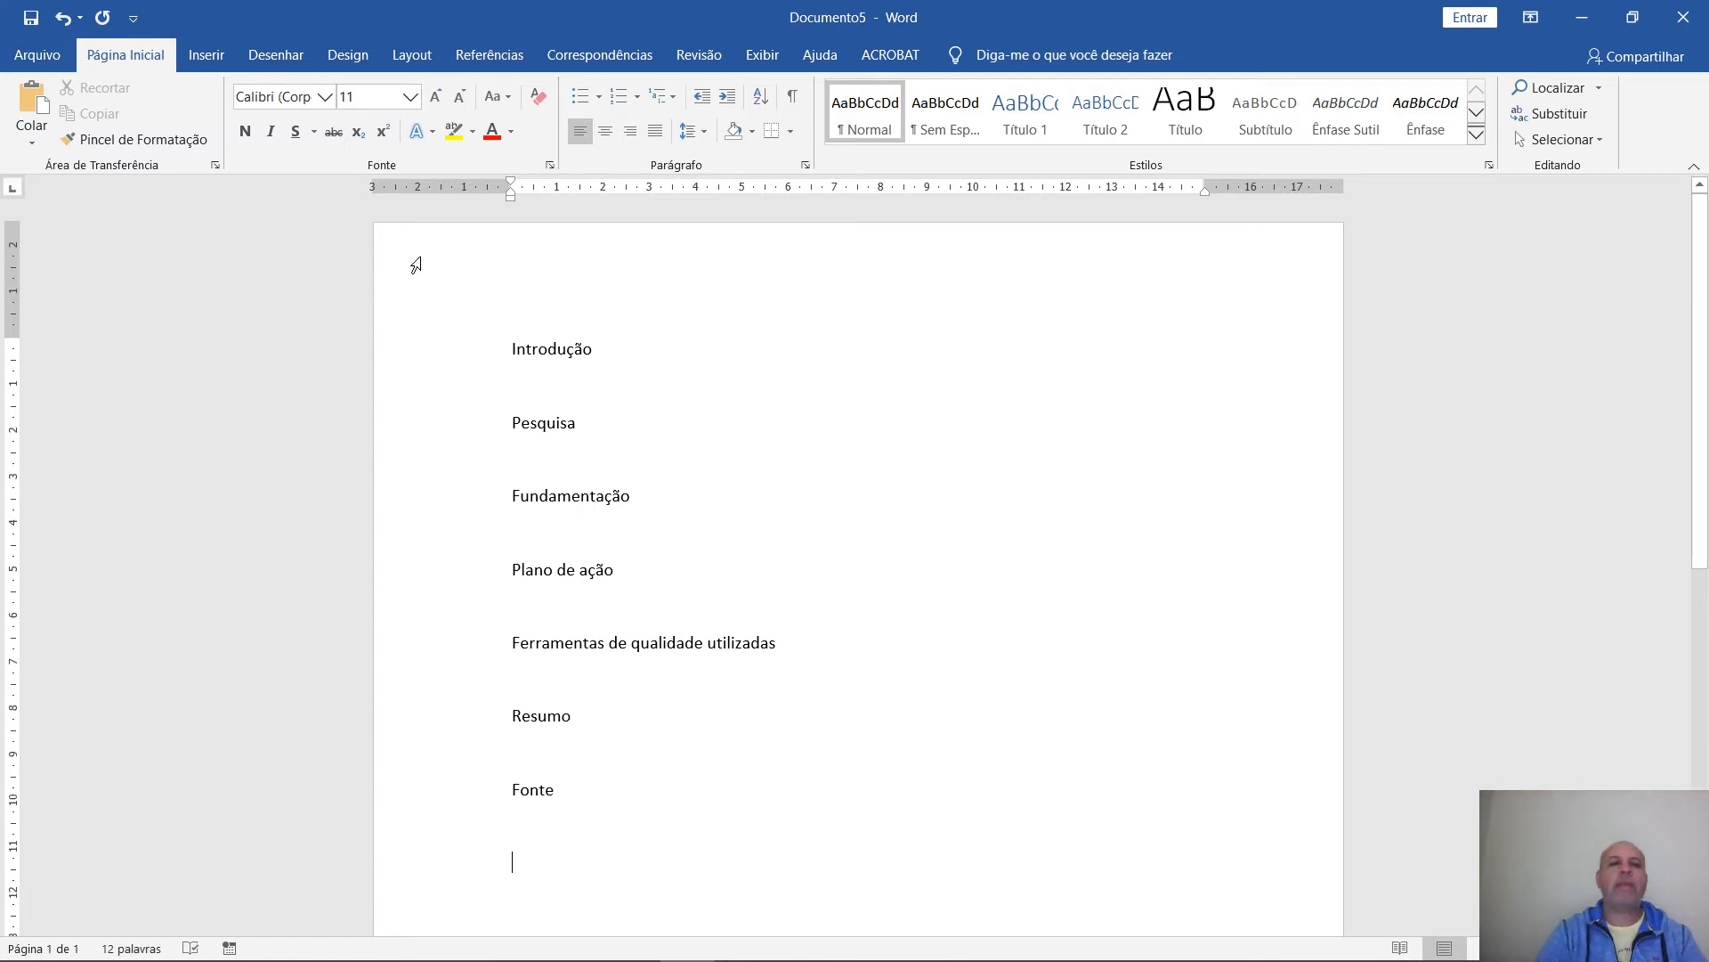
Add a manual row of dots after Introdução, ending with "pag 1"
click(621, 348)
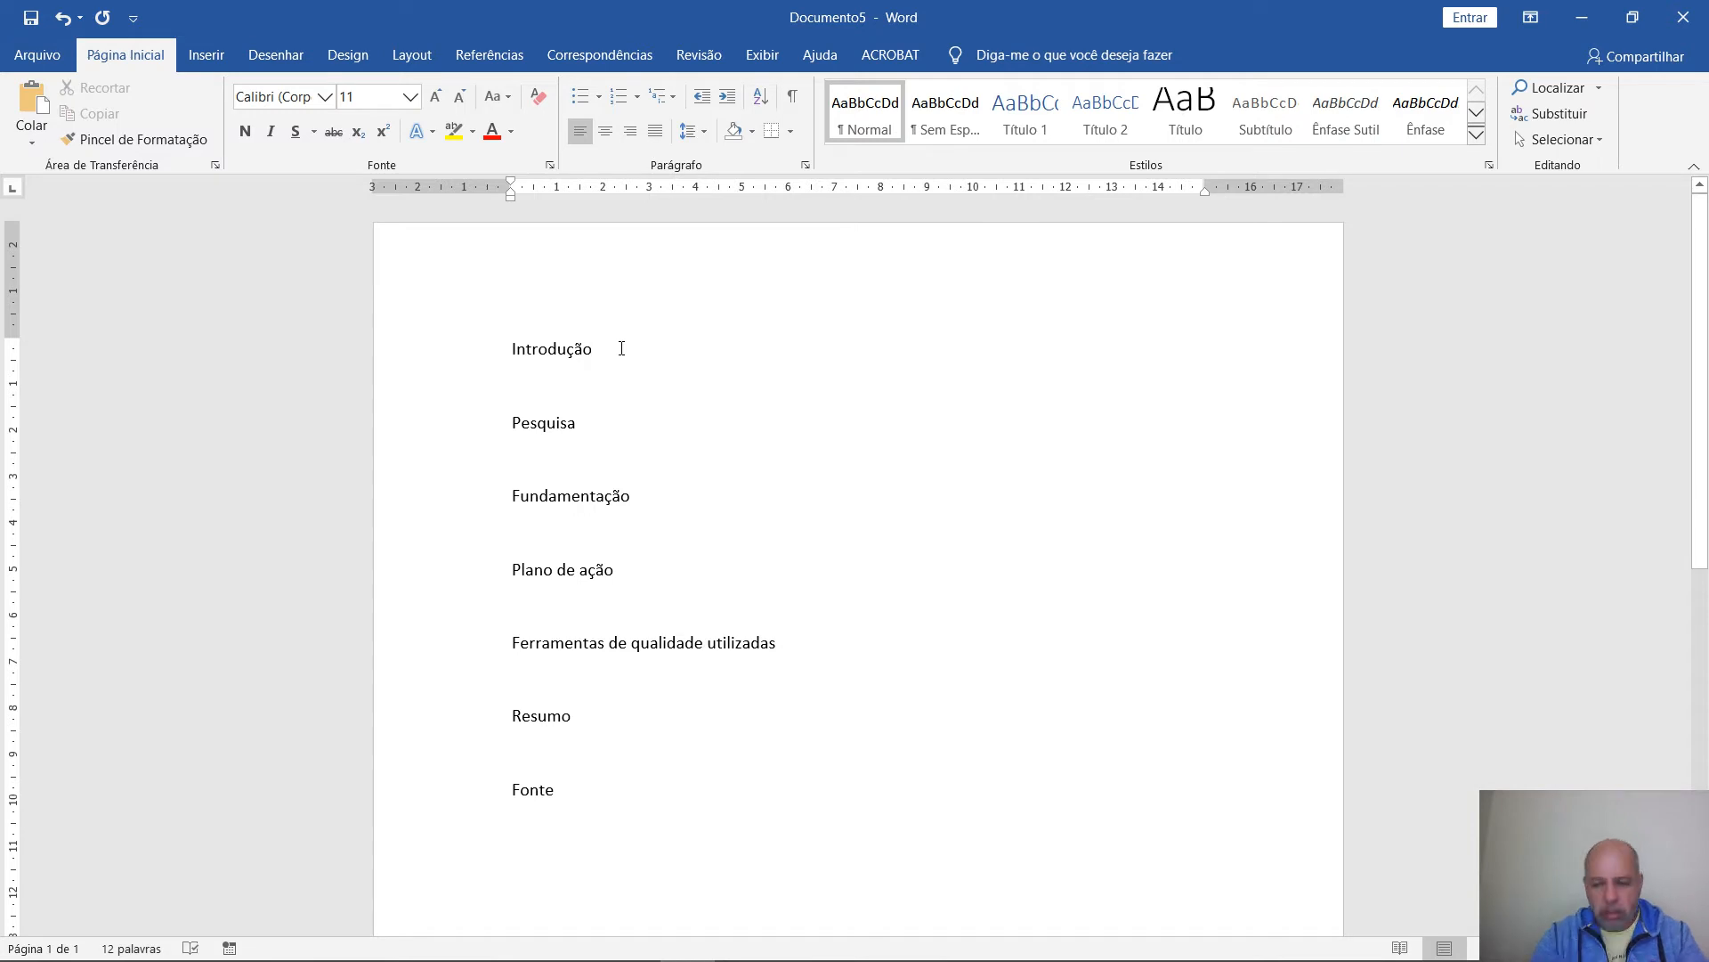
text(........)
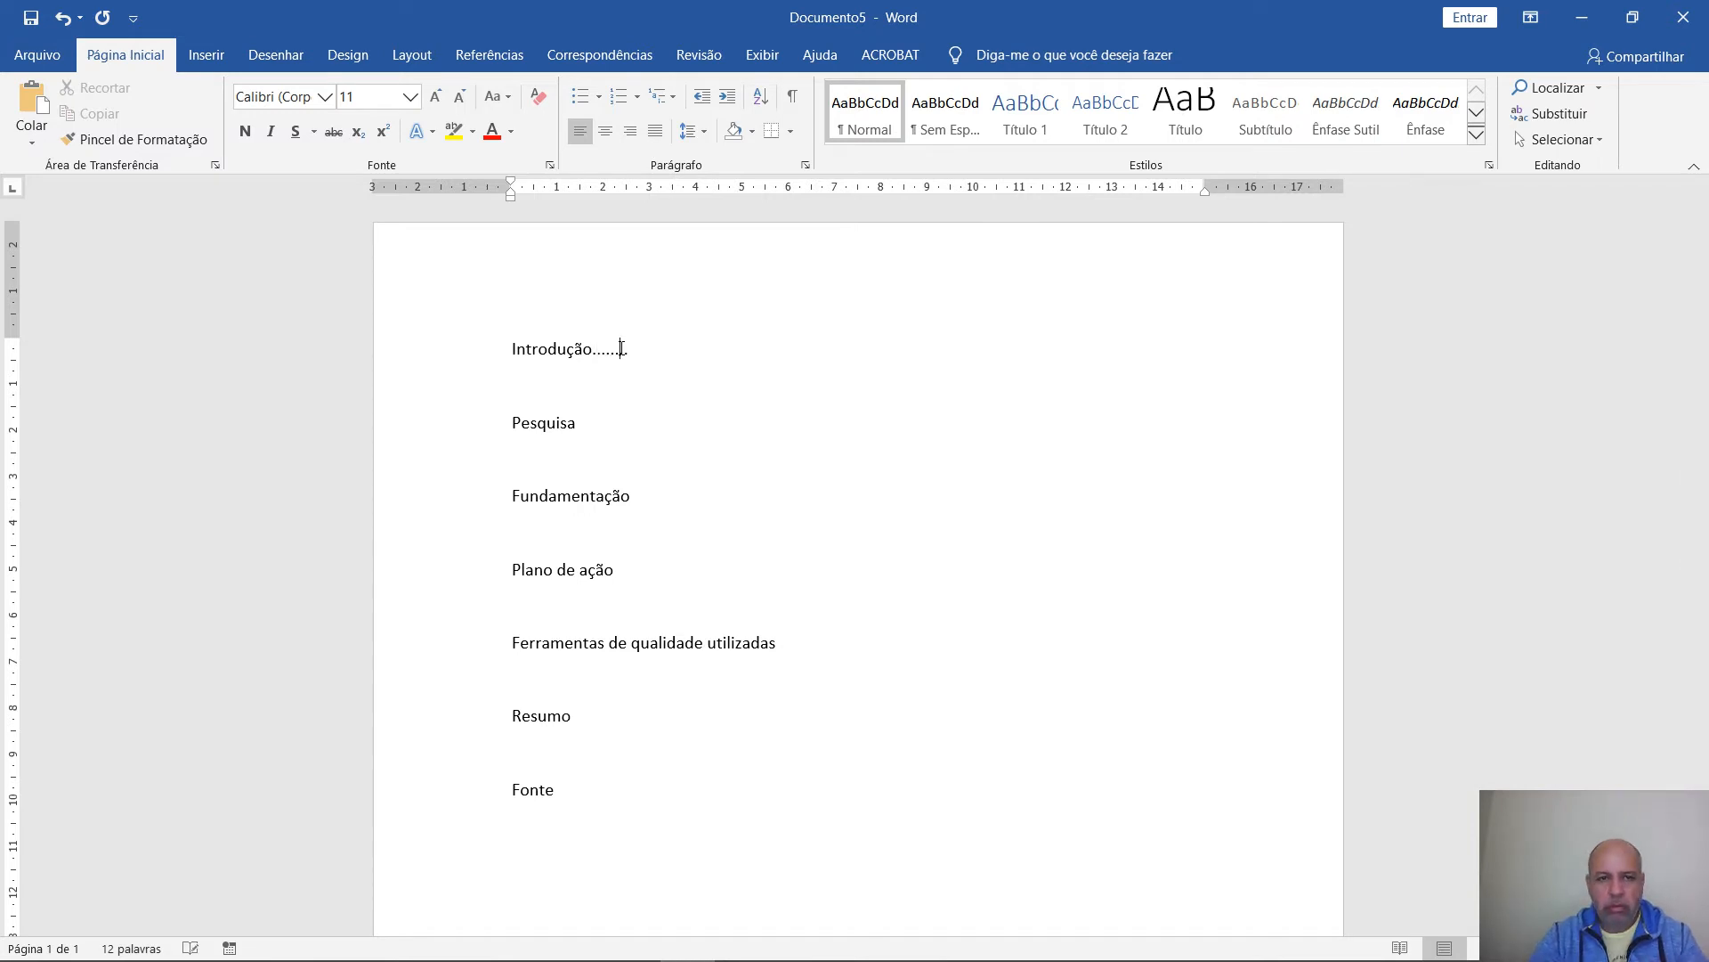
text(.................................................................................)
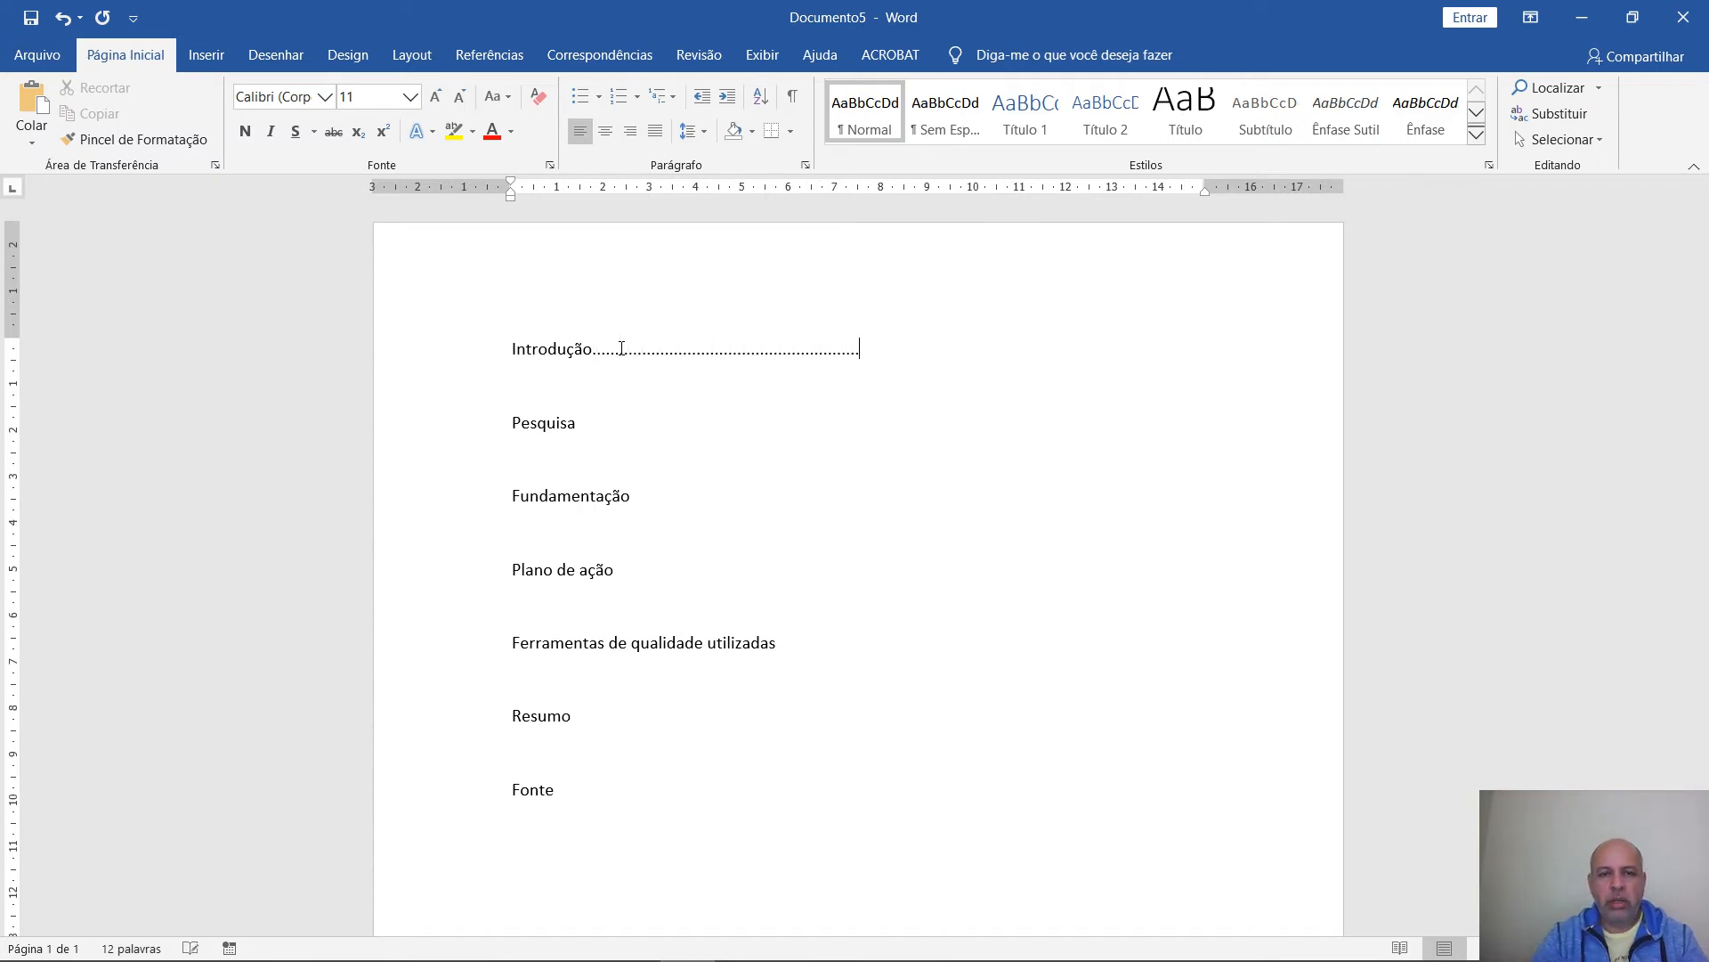
text(pag 1)
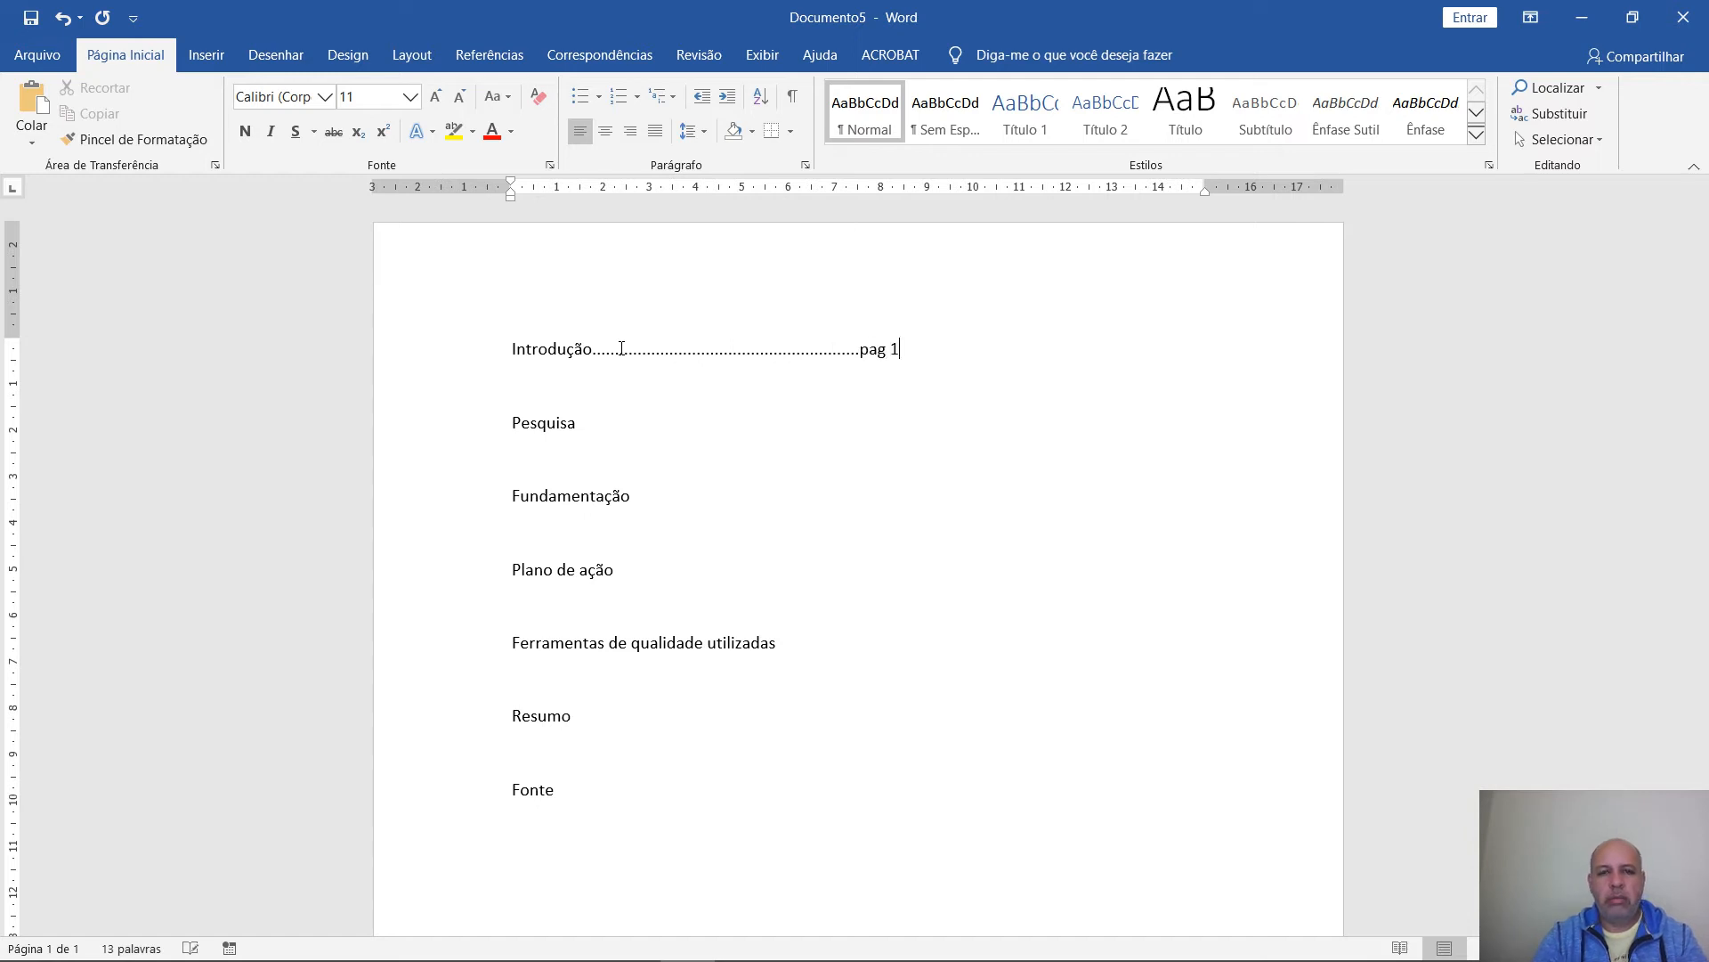
Add a row of dots after Pesquisa, matched in length to the Introdução line and ending with "pag 2"
key(Down)
key(End)
text(.................................................)
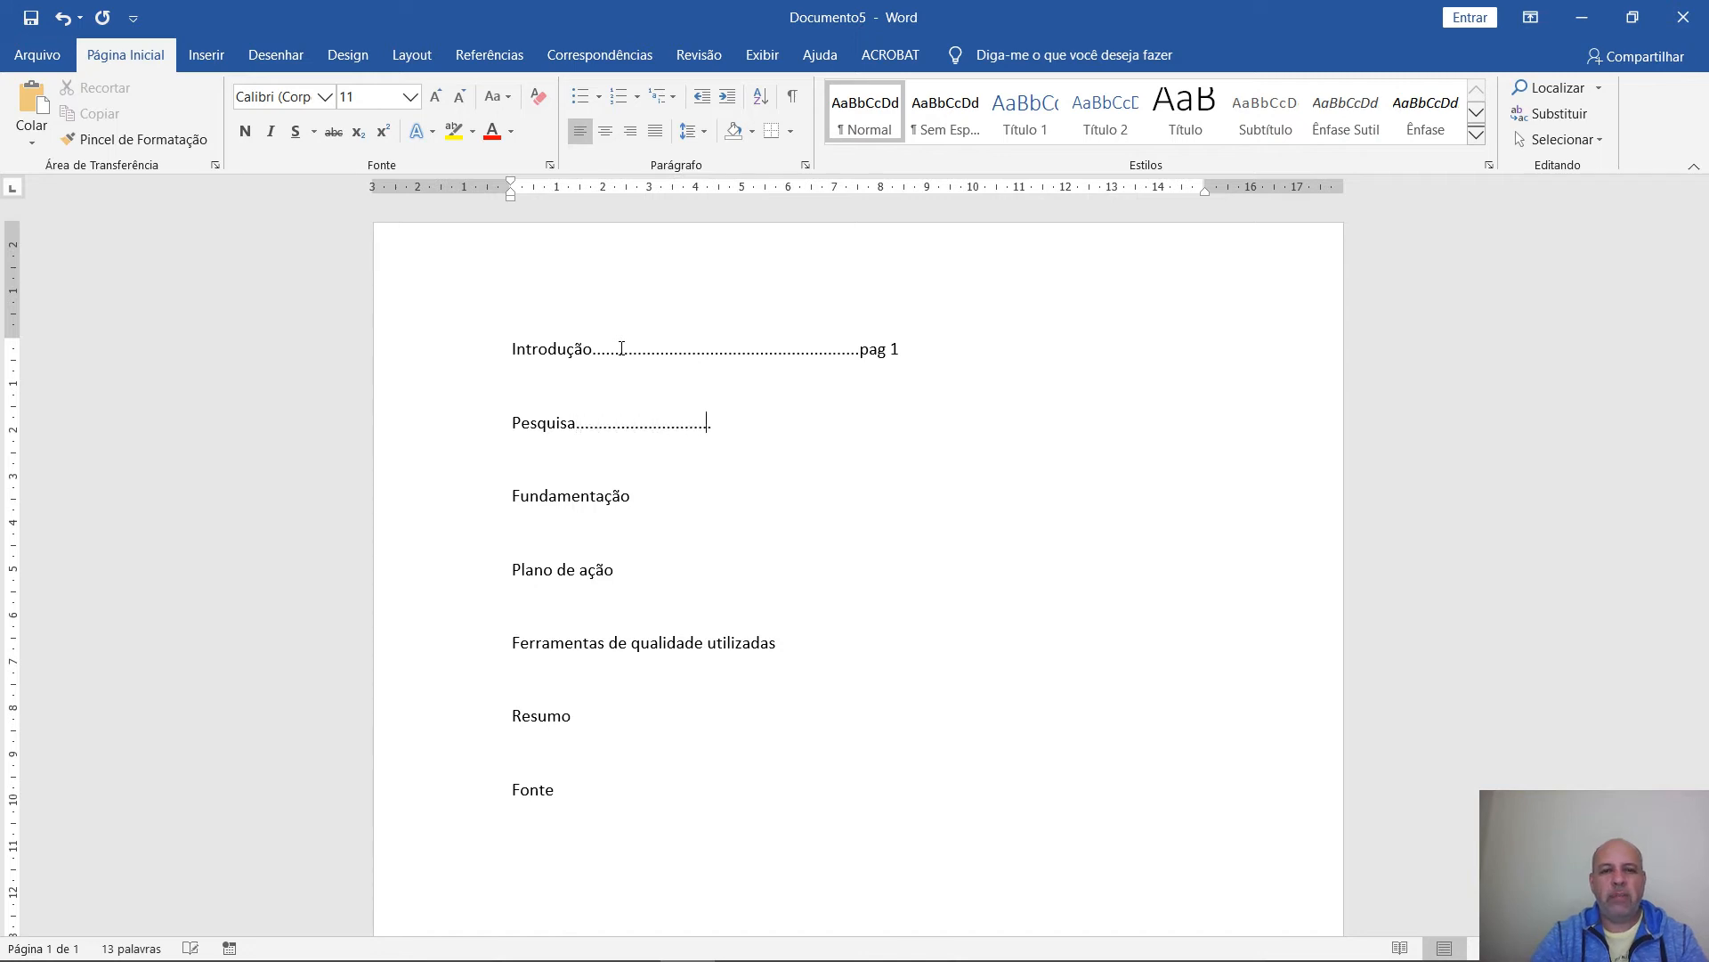
text(........................)
key(BackSpace)
key(BackSpace)
key(BackSpace)
key(BackSpace)
text(pag )
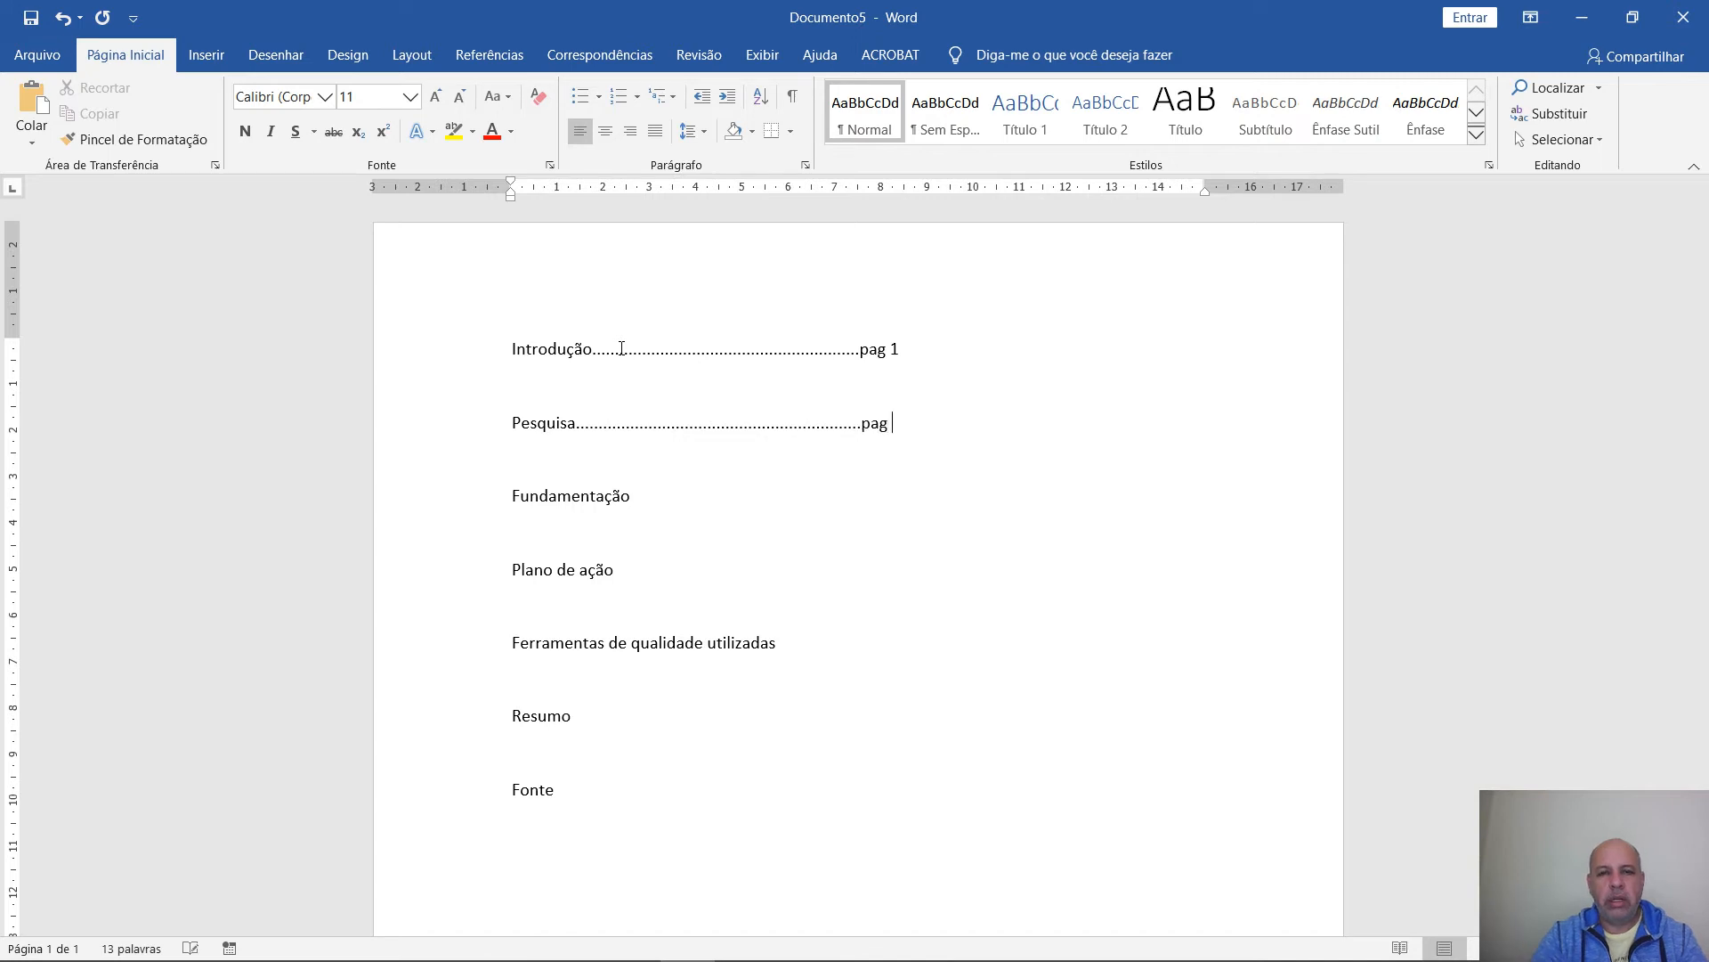
text(2)
Add a row of dots after Fundamentação, ending with "pag 9"
key(Return)
key(BackSpace)
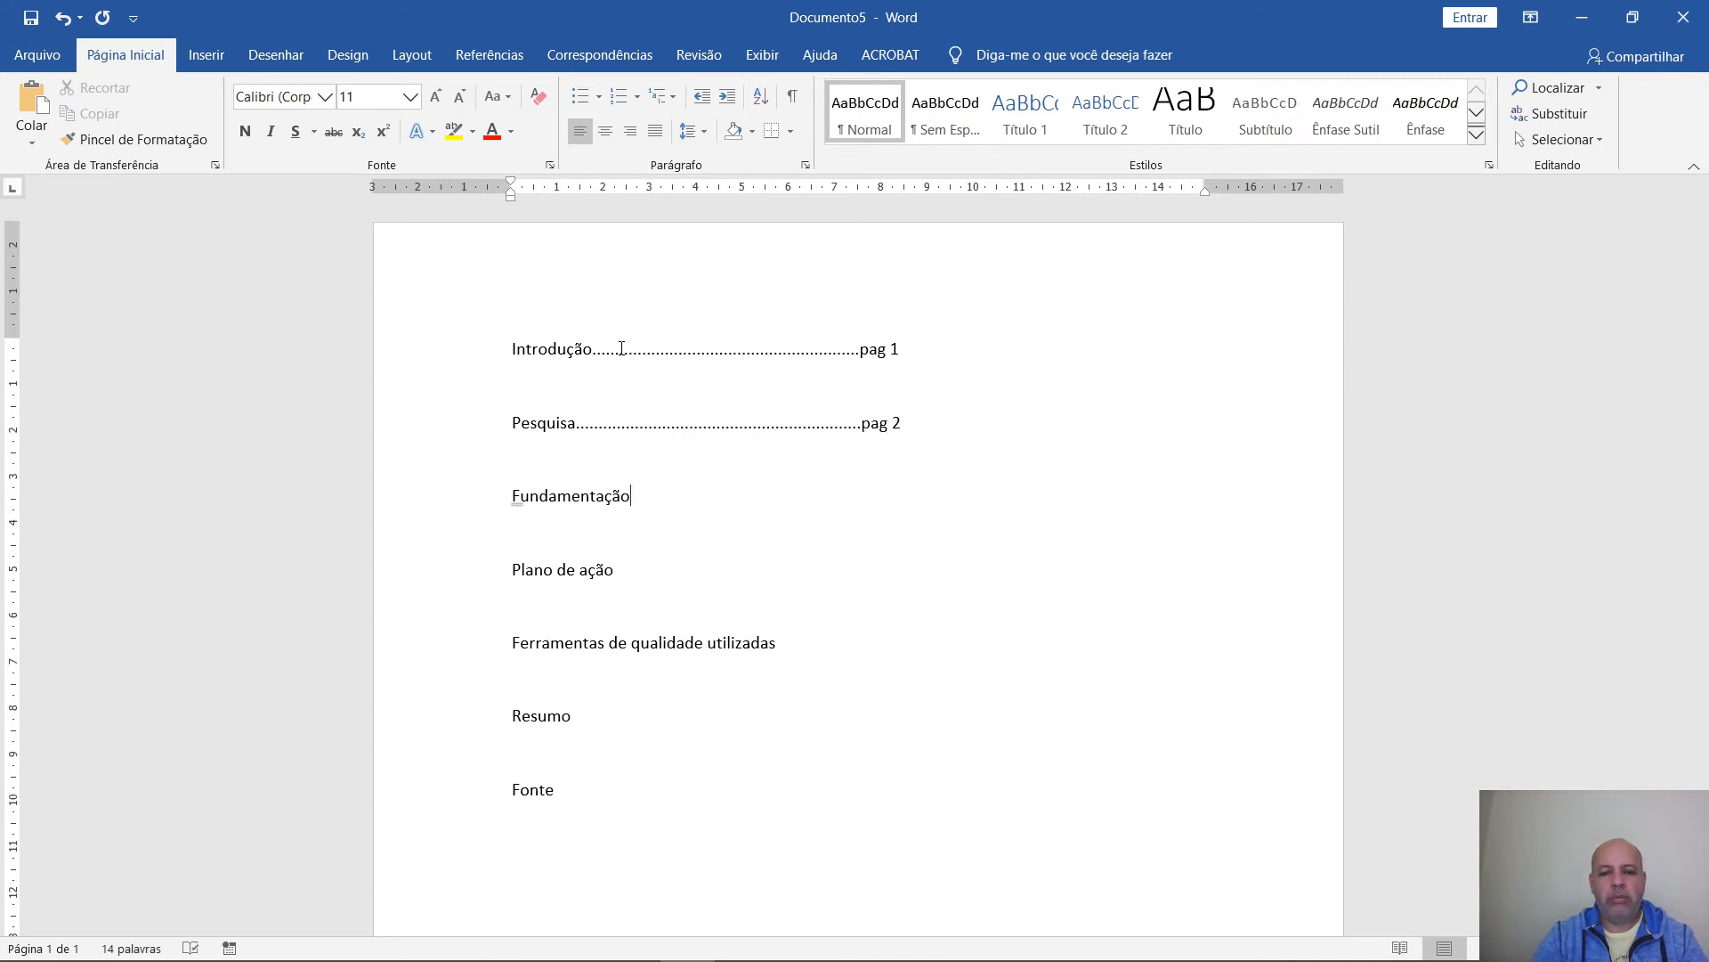
text(....................................................pag 9)
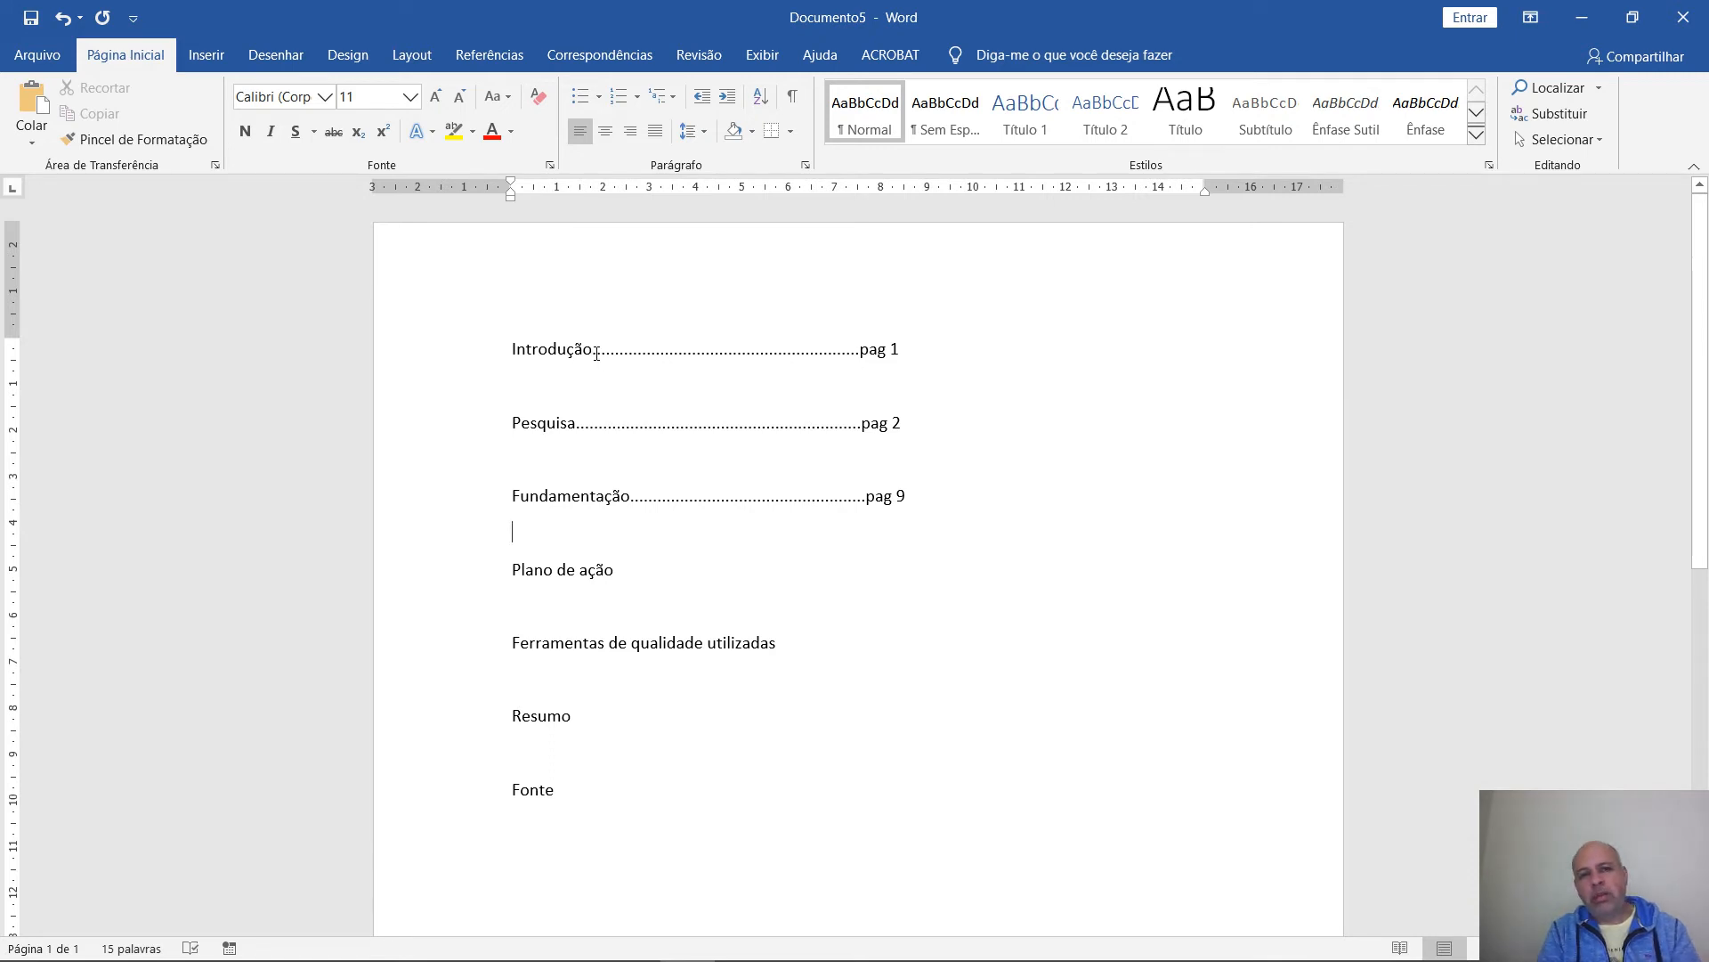
Delete the dots and page references after Introdução, Pesquisa and Fundamentação, keeping only the heading words
drag(592, 350, 933, 385)
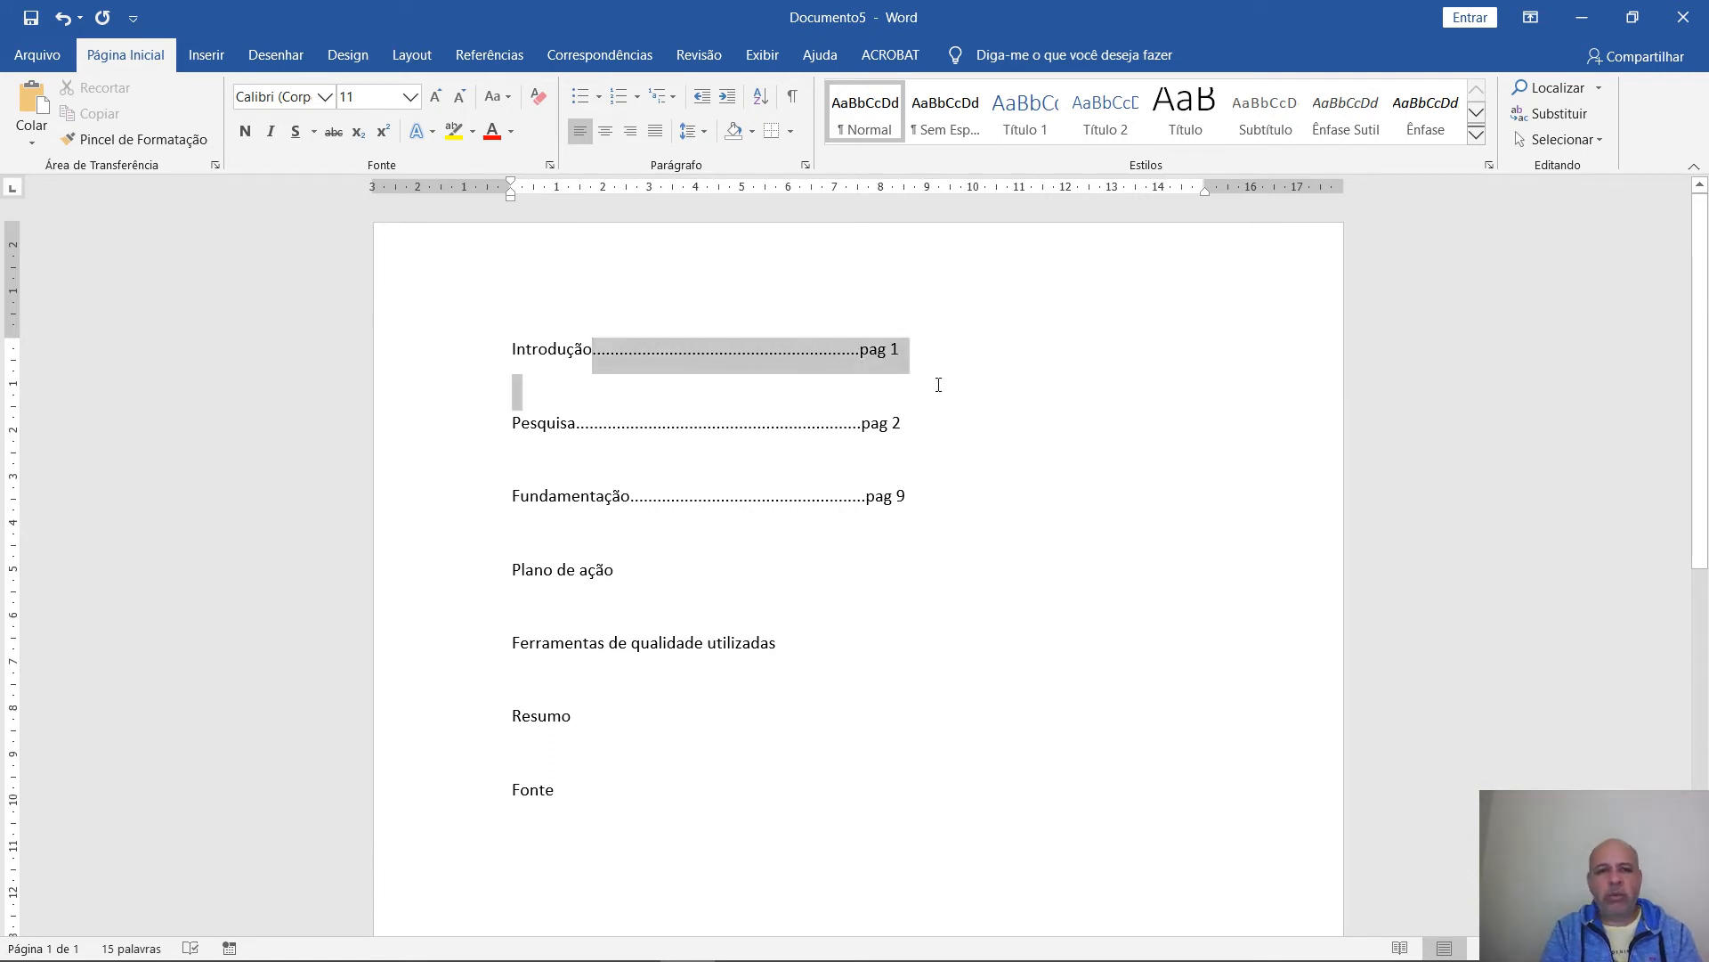
key(Delete)
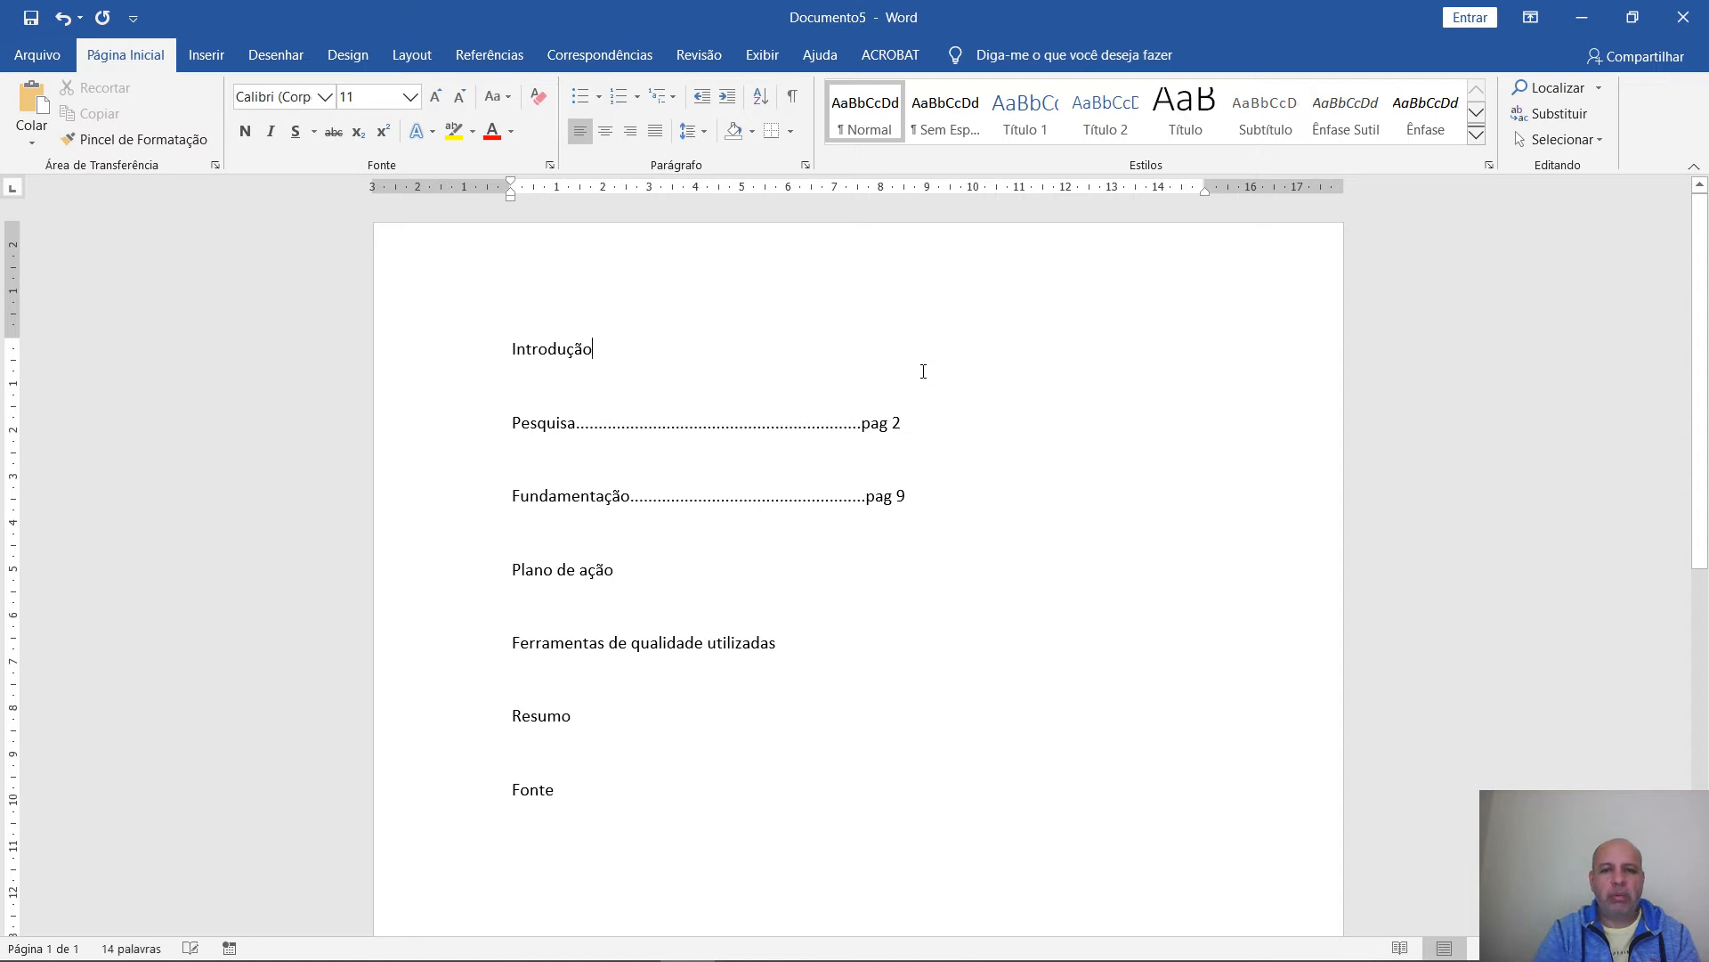
drag(922, 419, 664, 442)
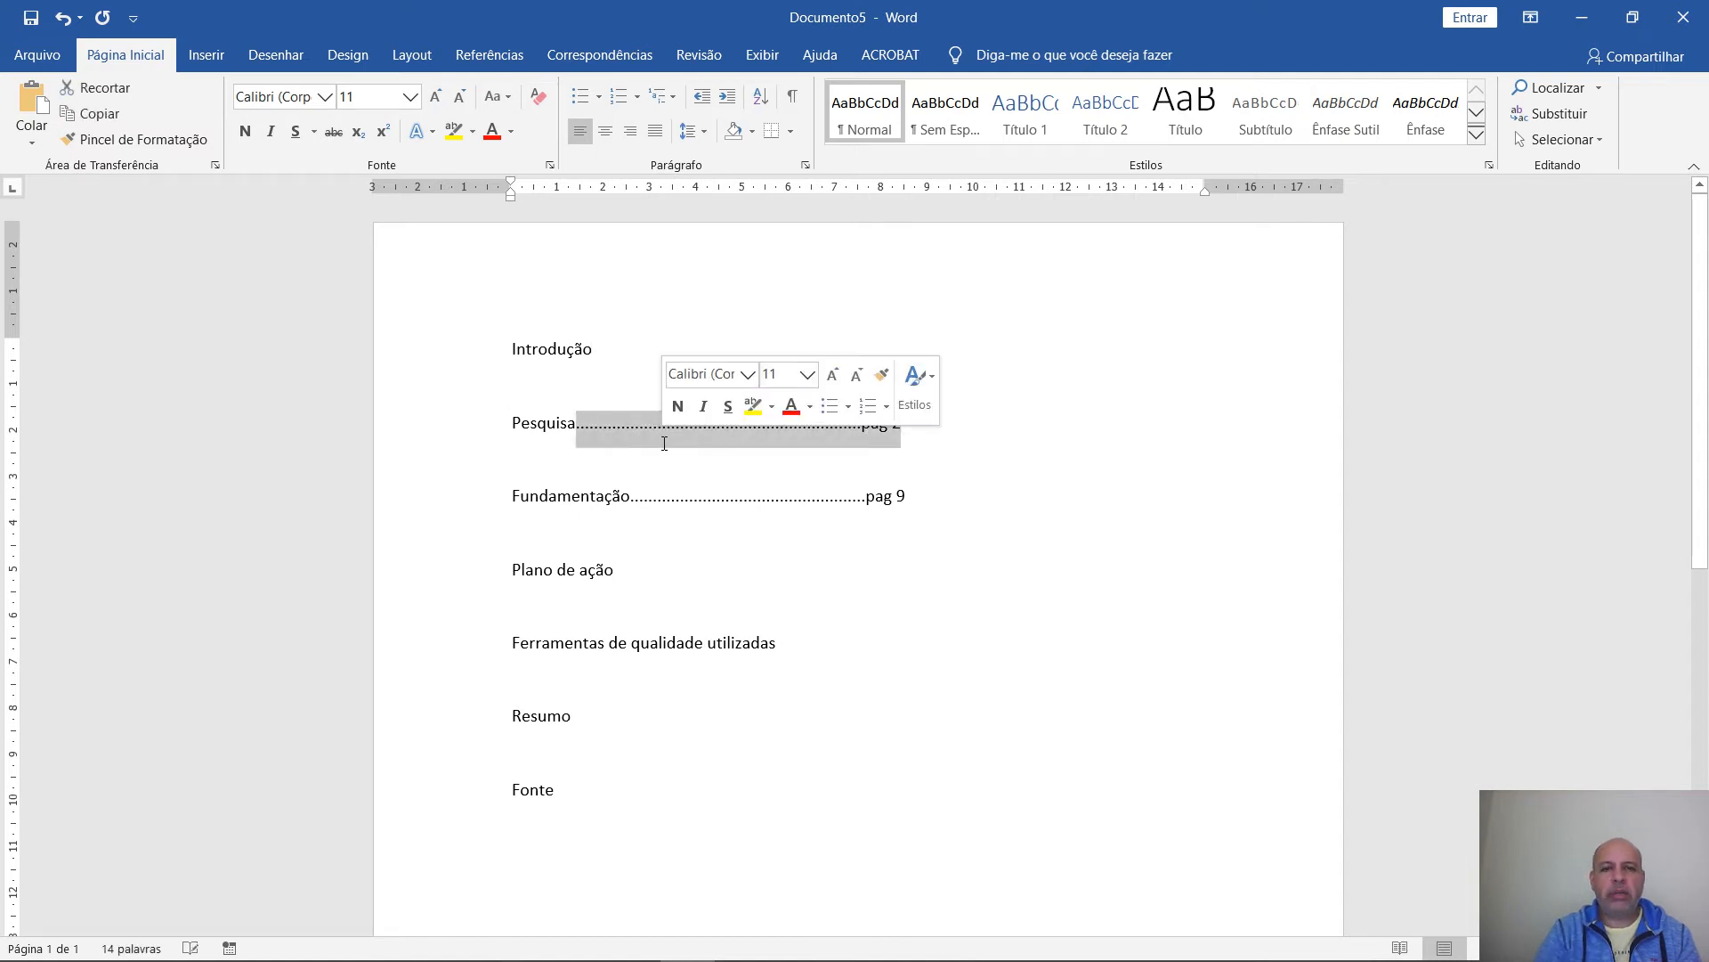
key(Delete)
drag(935, 495, 693, 506)
key(Delete)
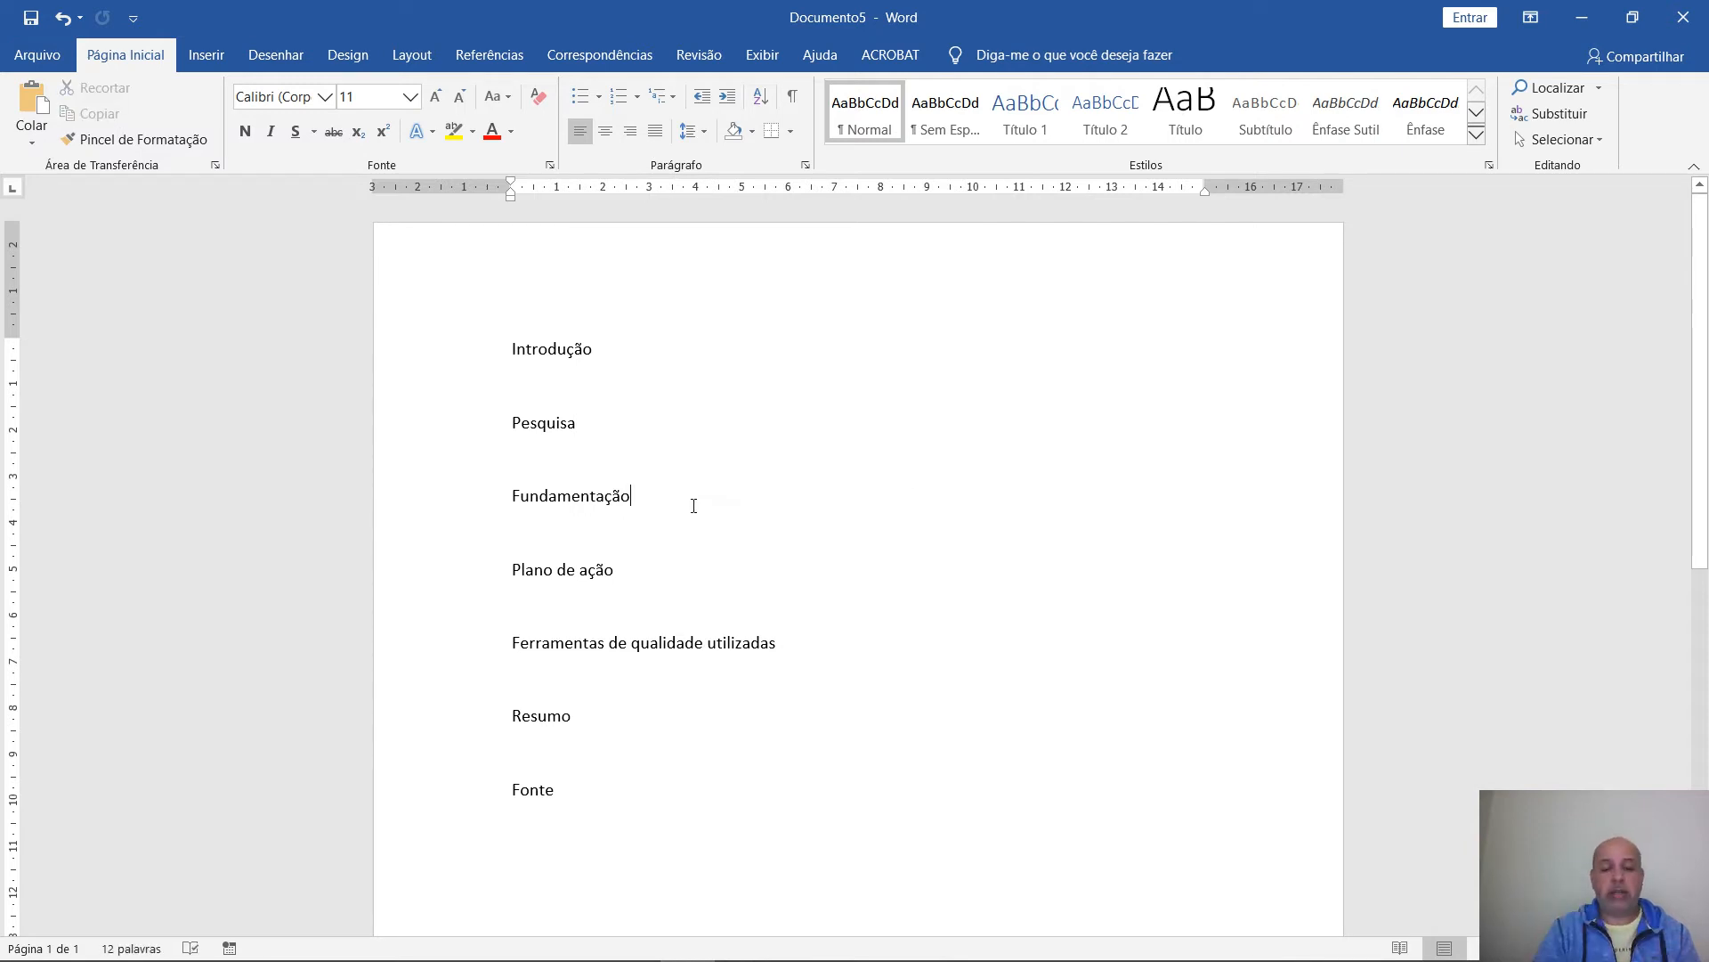
Remove the empty lines between all headings from Introdução to Fonte so they follow one another directly
click(478, 382)
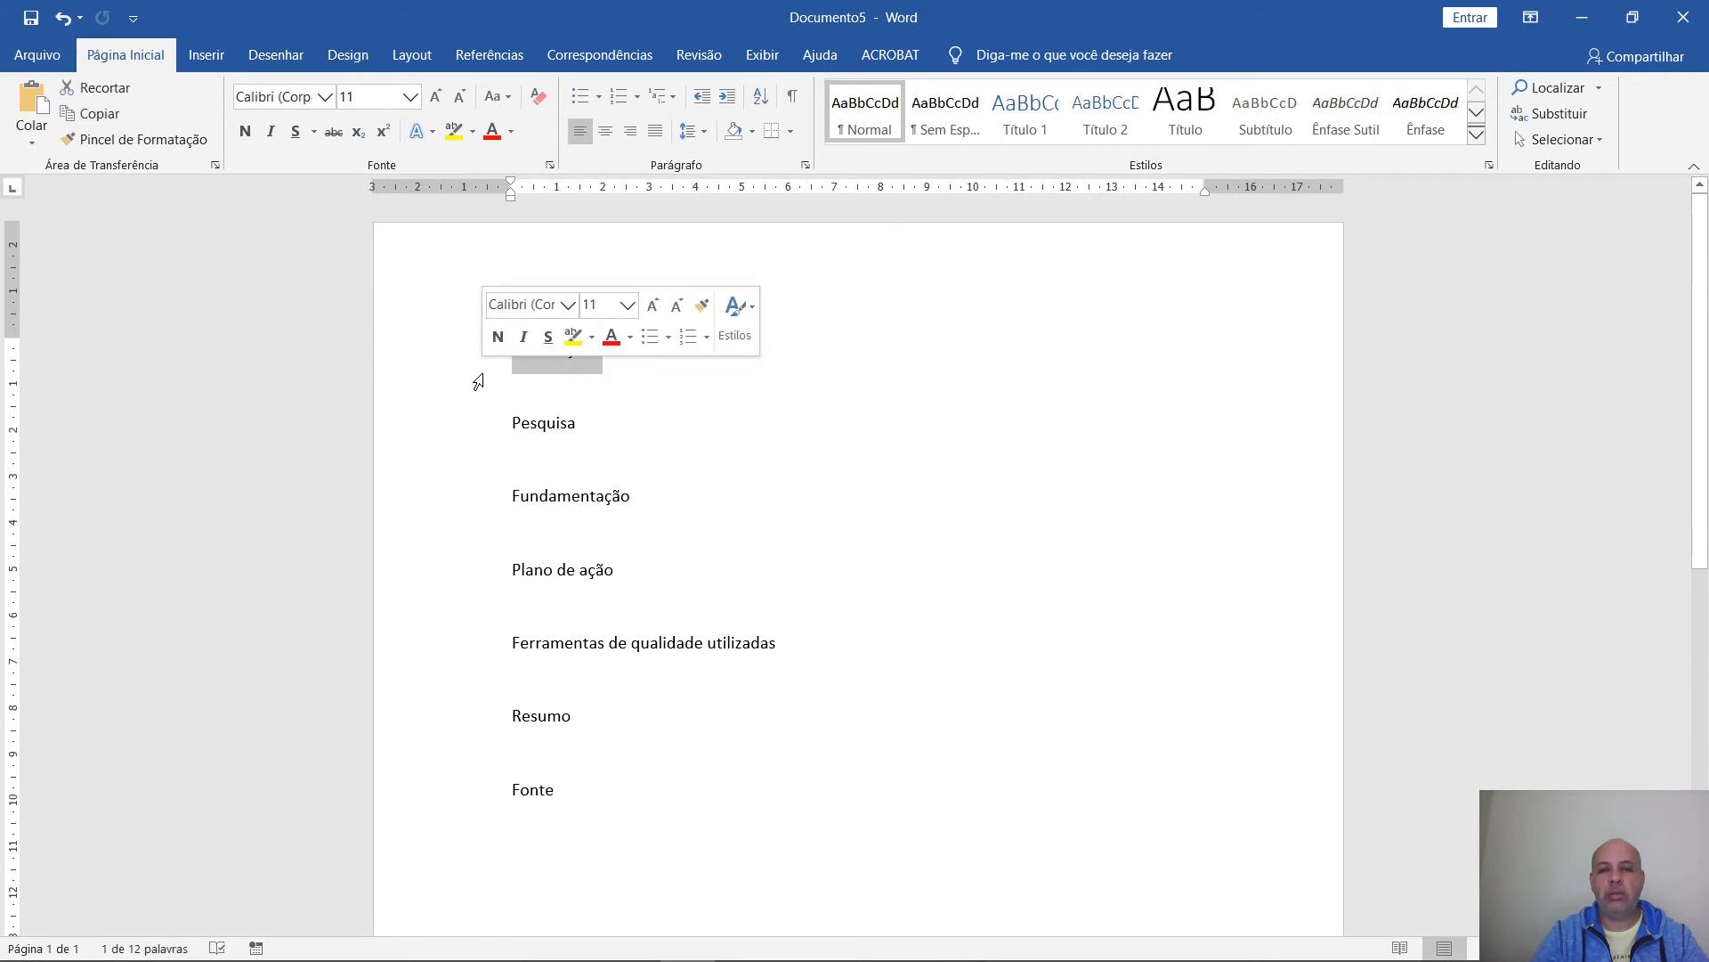
click(478, 382)
key(BackSpace)
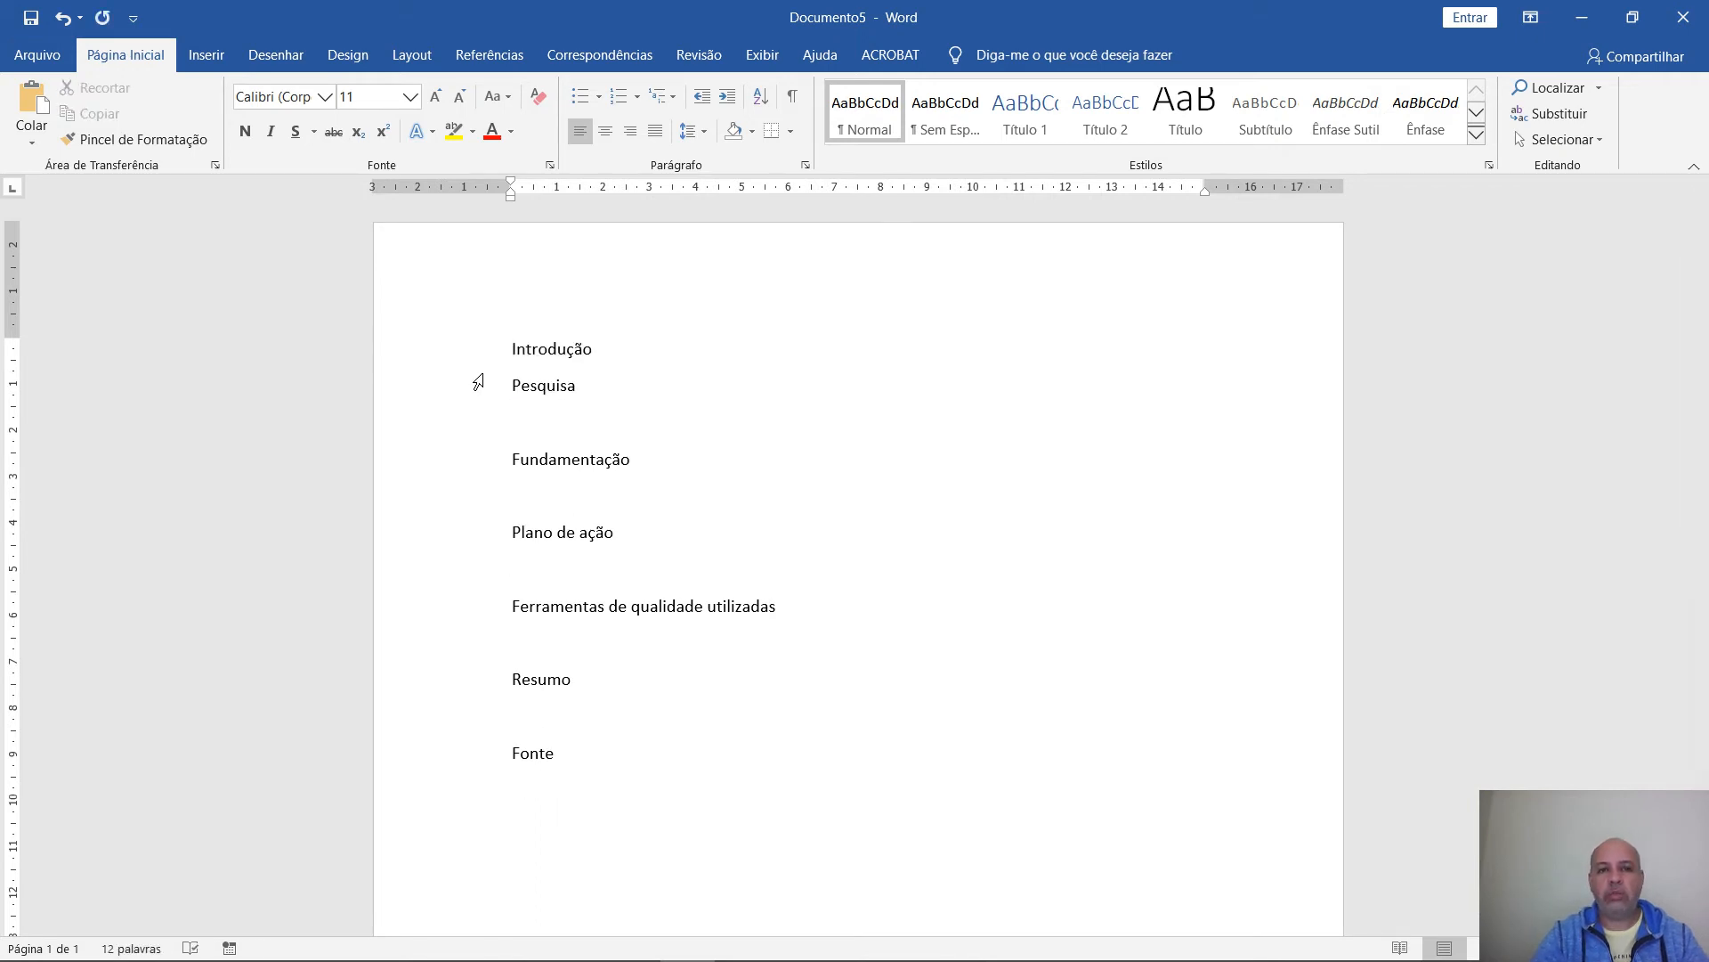
key(BackSpace)
key(Down)
key(Down)
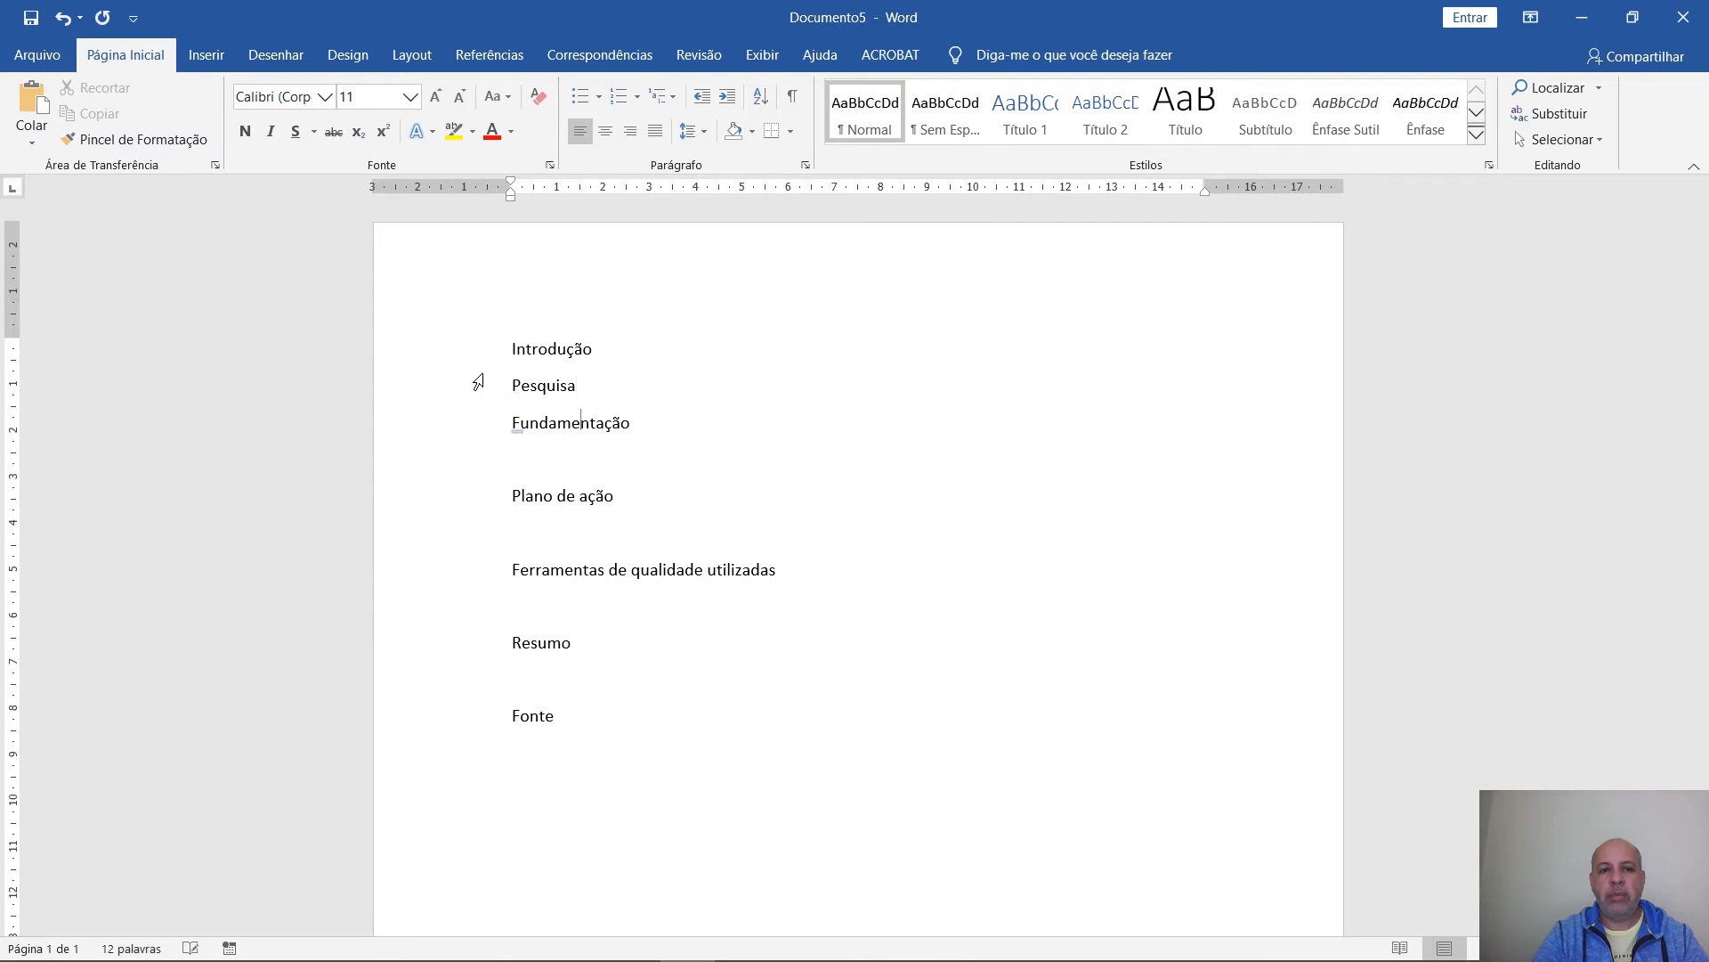
key(BackSpace)
key(Down)
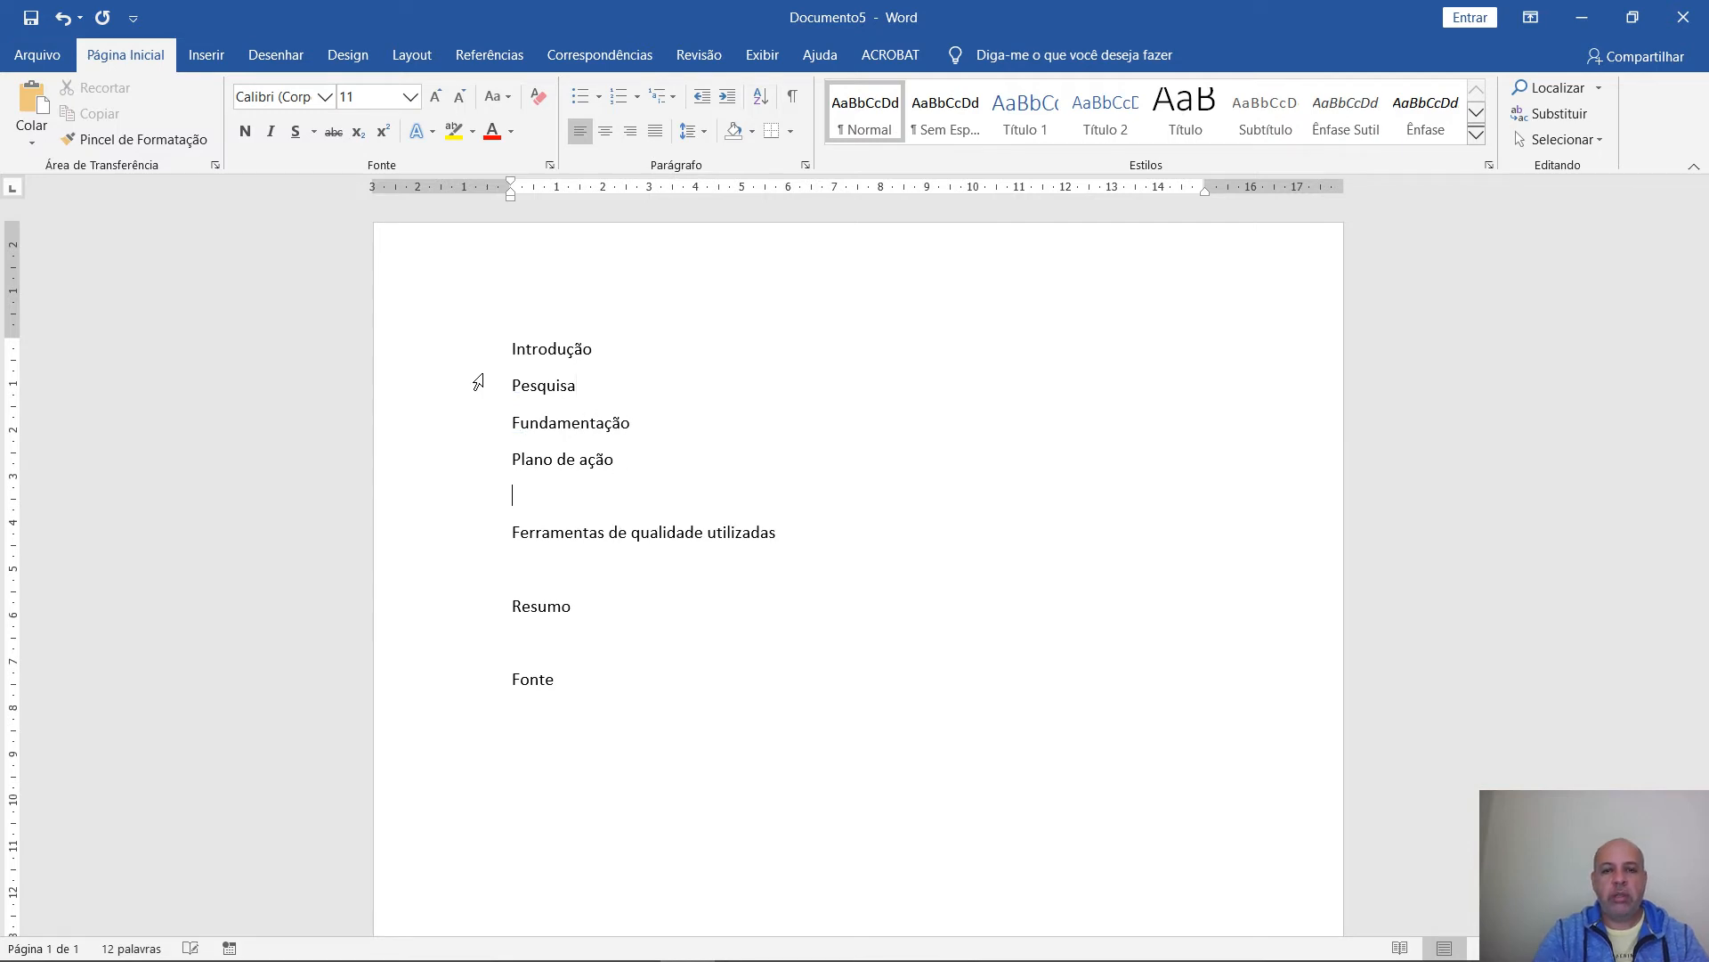
key(BackSpace)
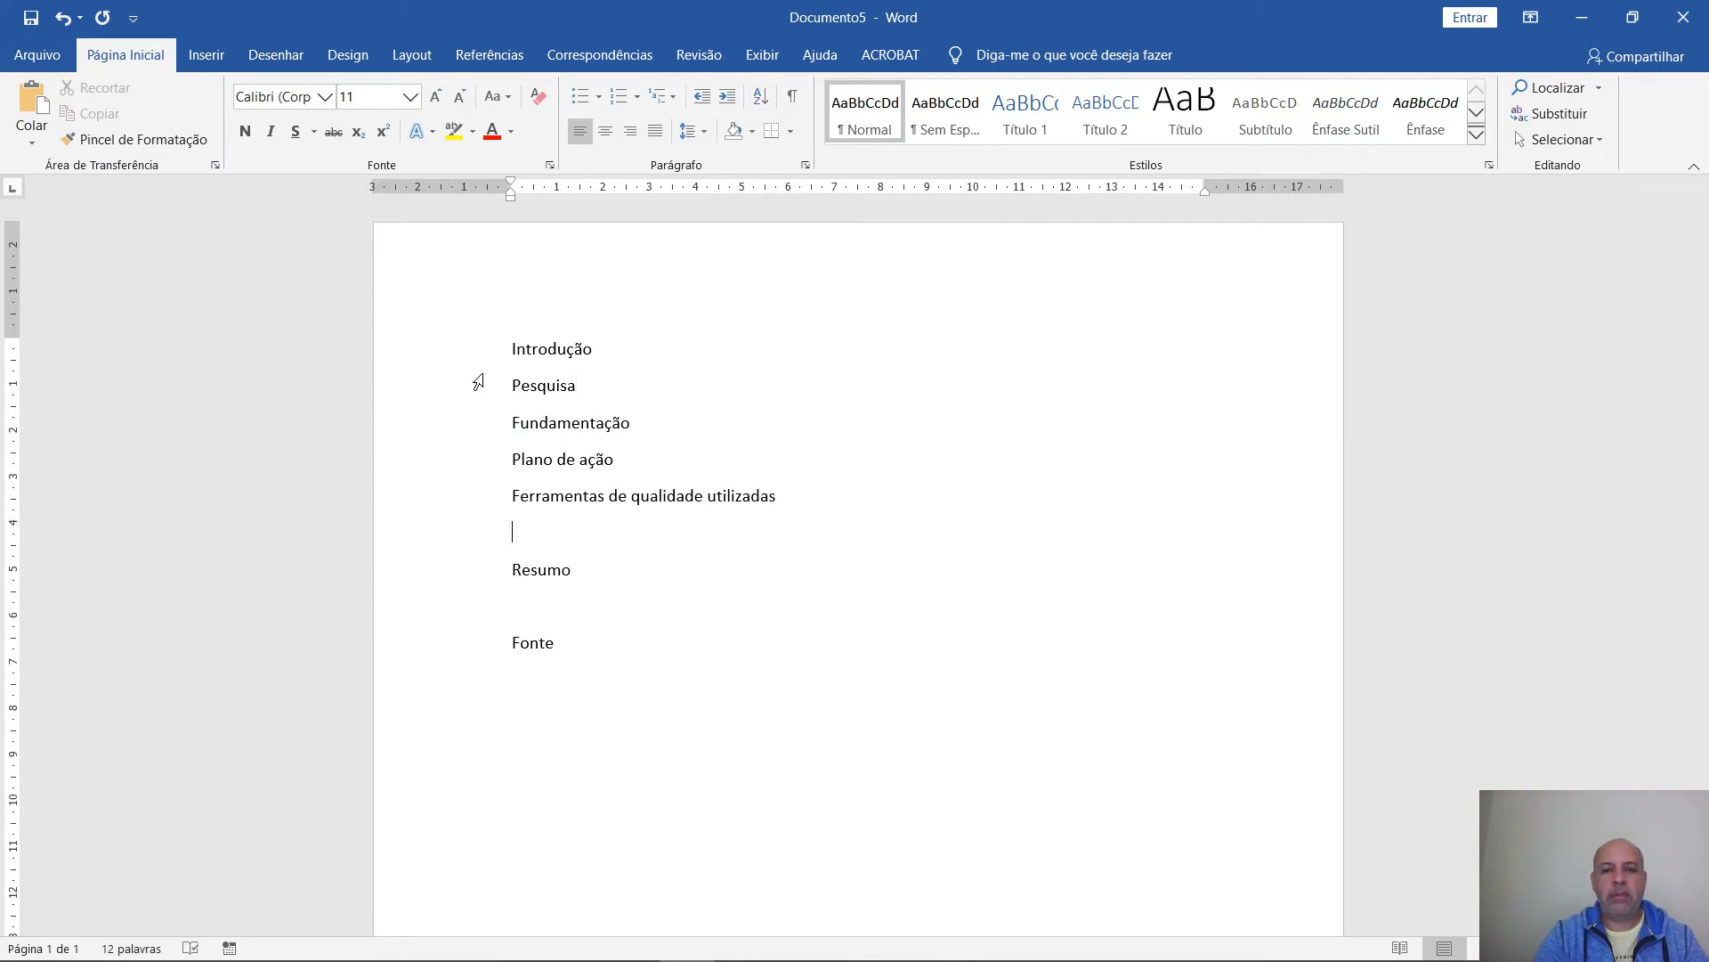
key(BackSpace)
key(Down)
key(BackSpace)
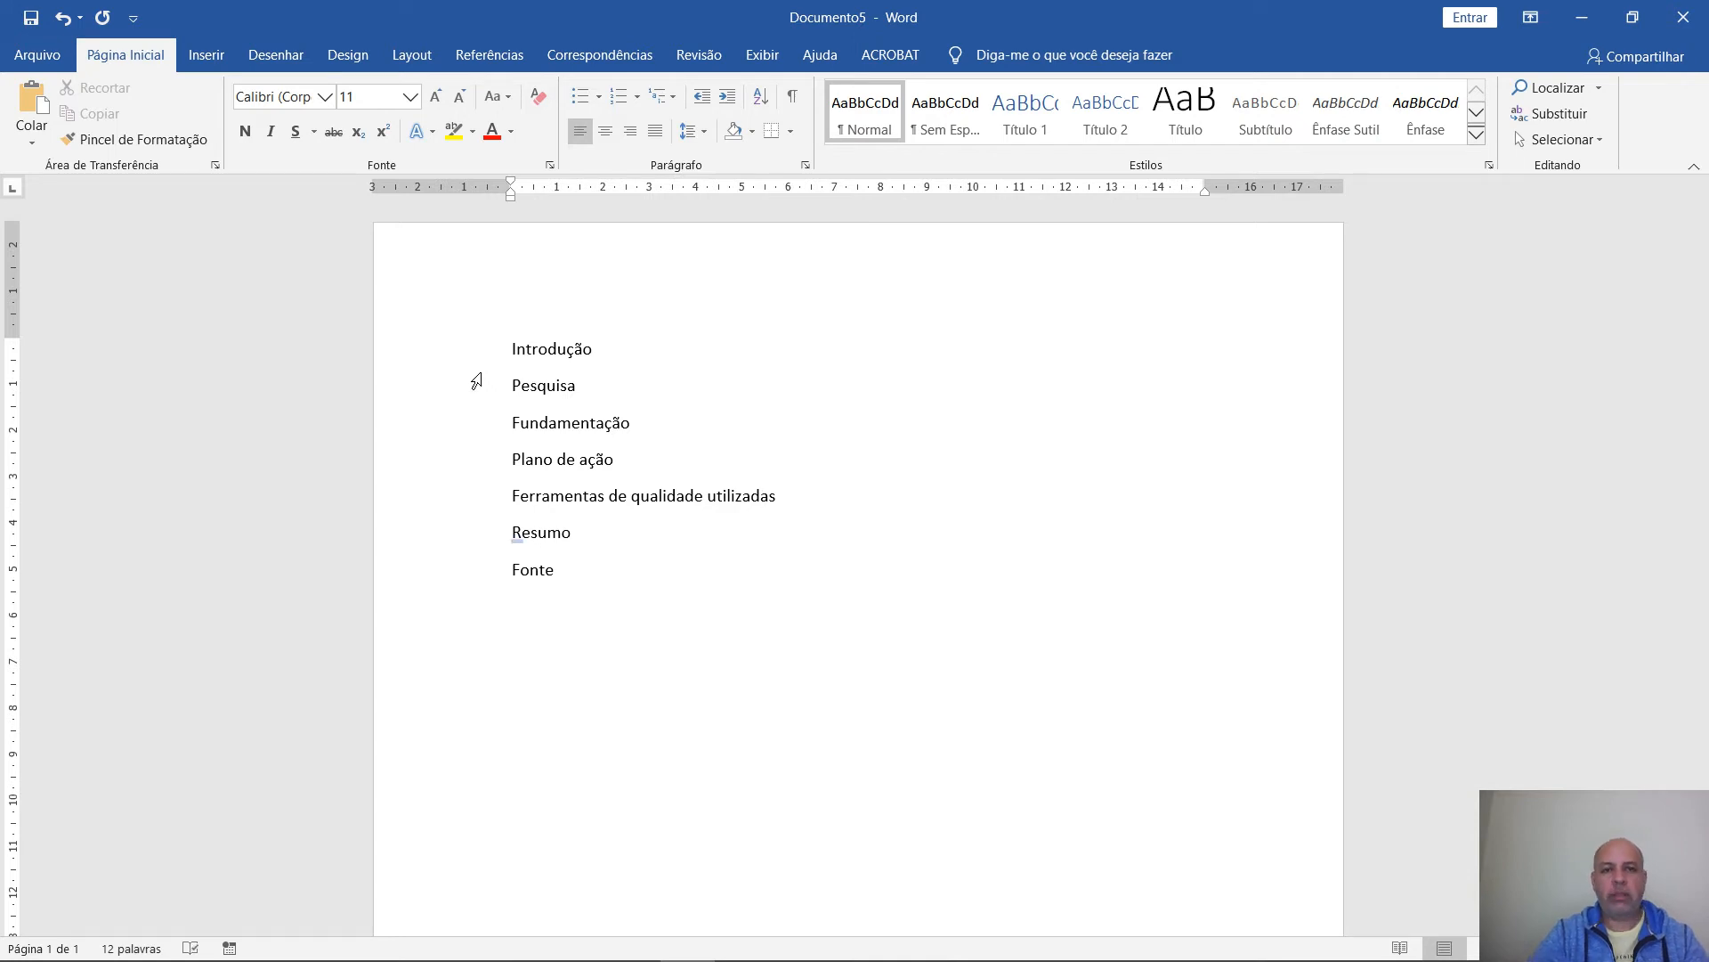
Apply the Título 1 style to all headings from Introdução to Fonte
click(490, 363)
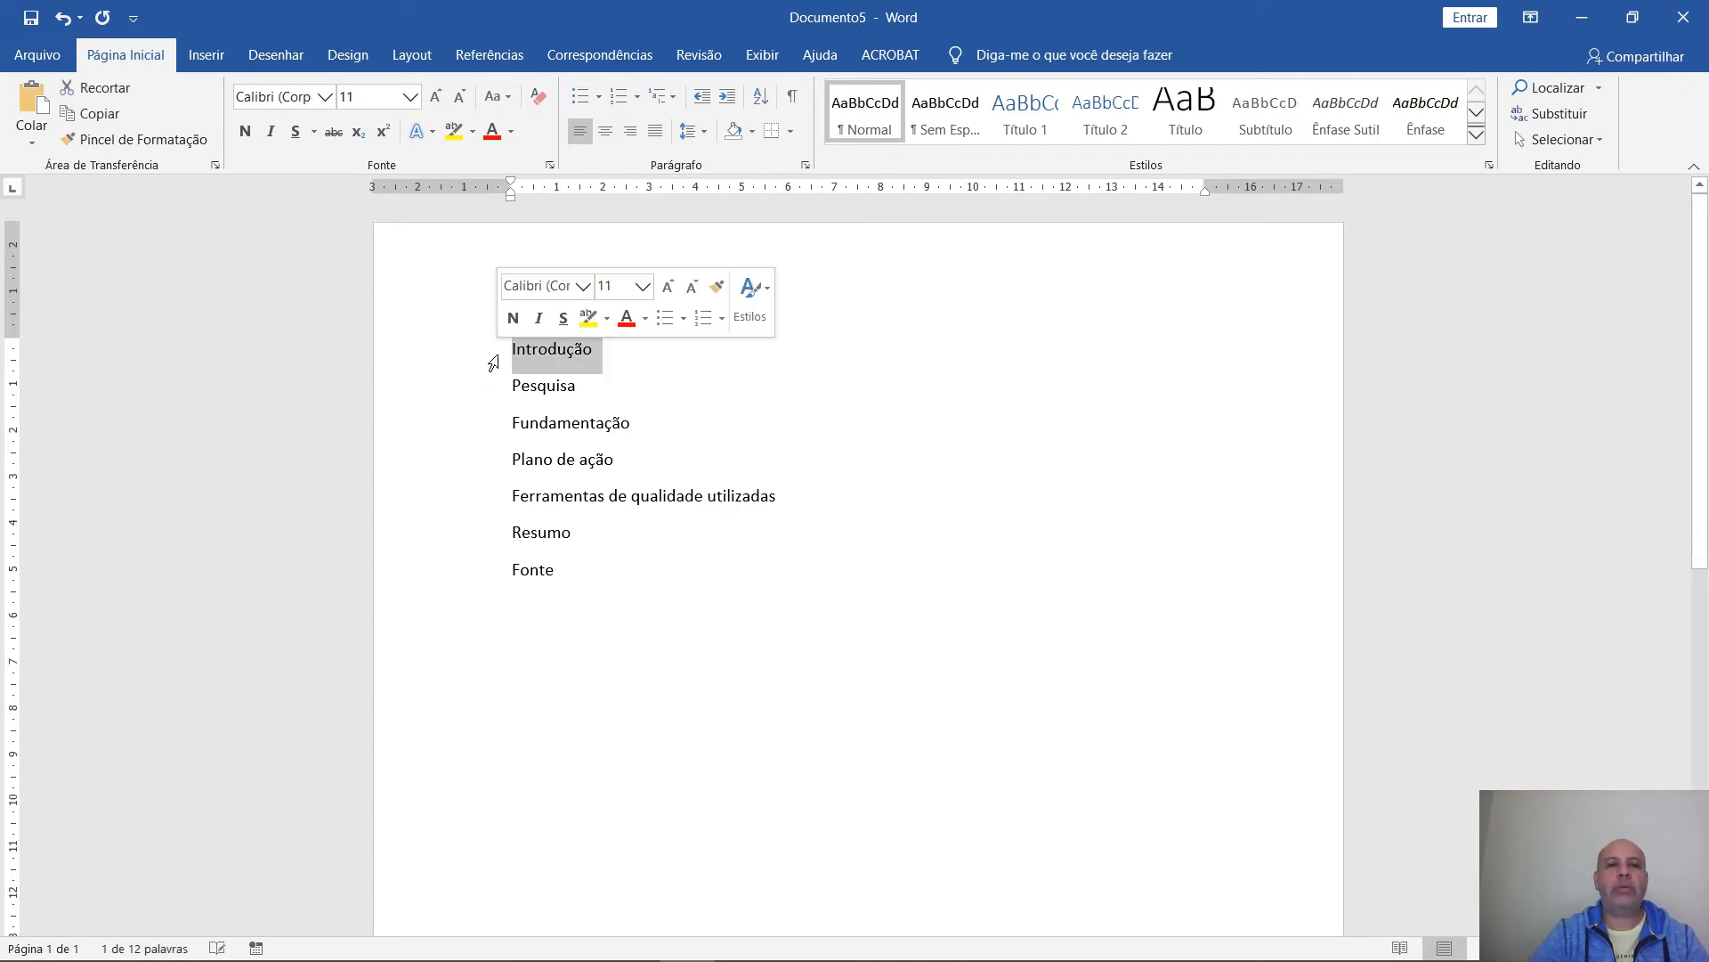
drag(482, 357, 471, 572)
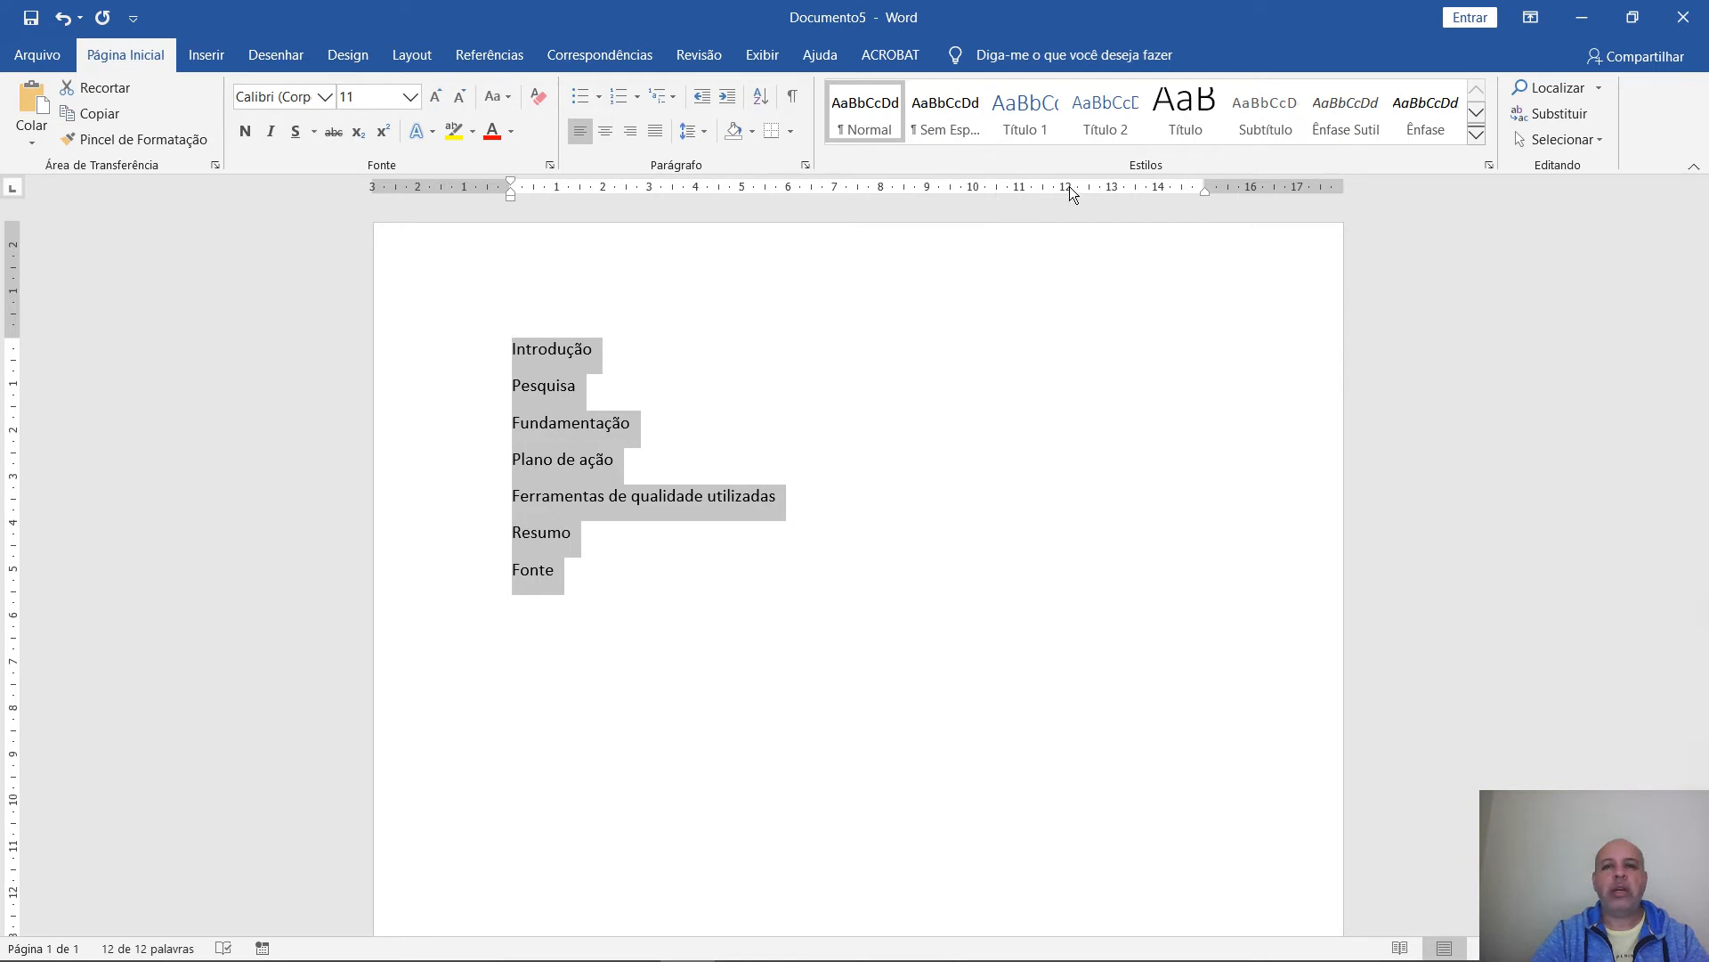
click(1489, 167)
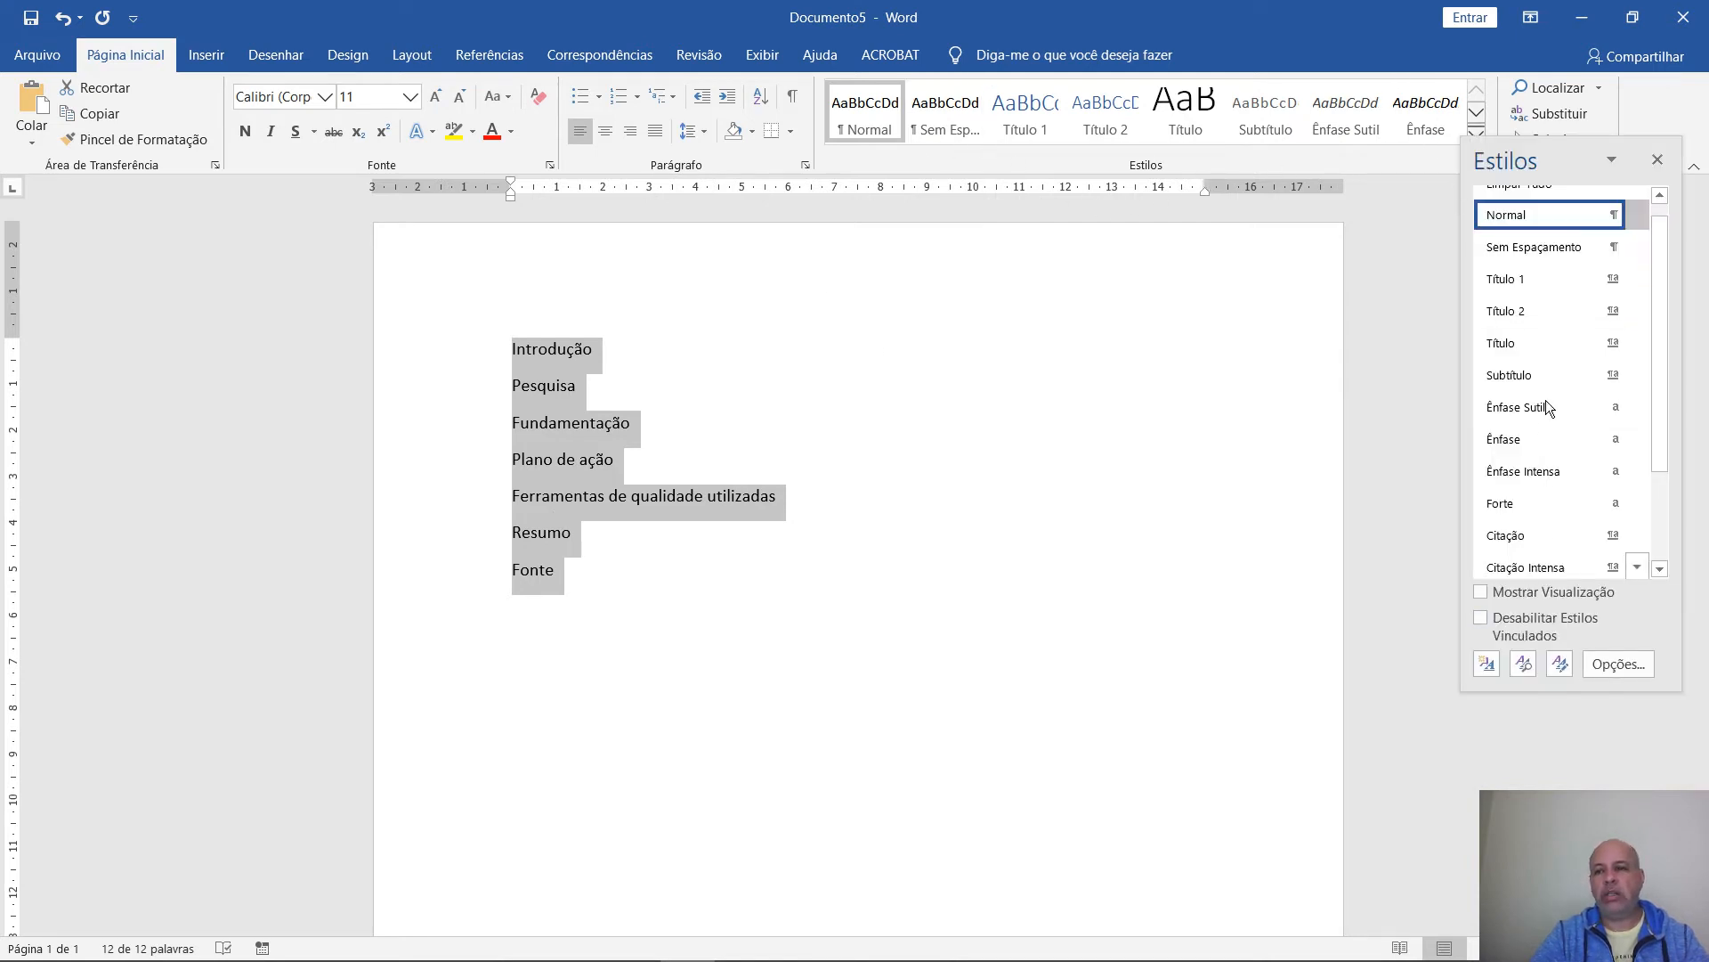
click(1420, 259)
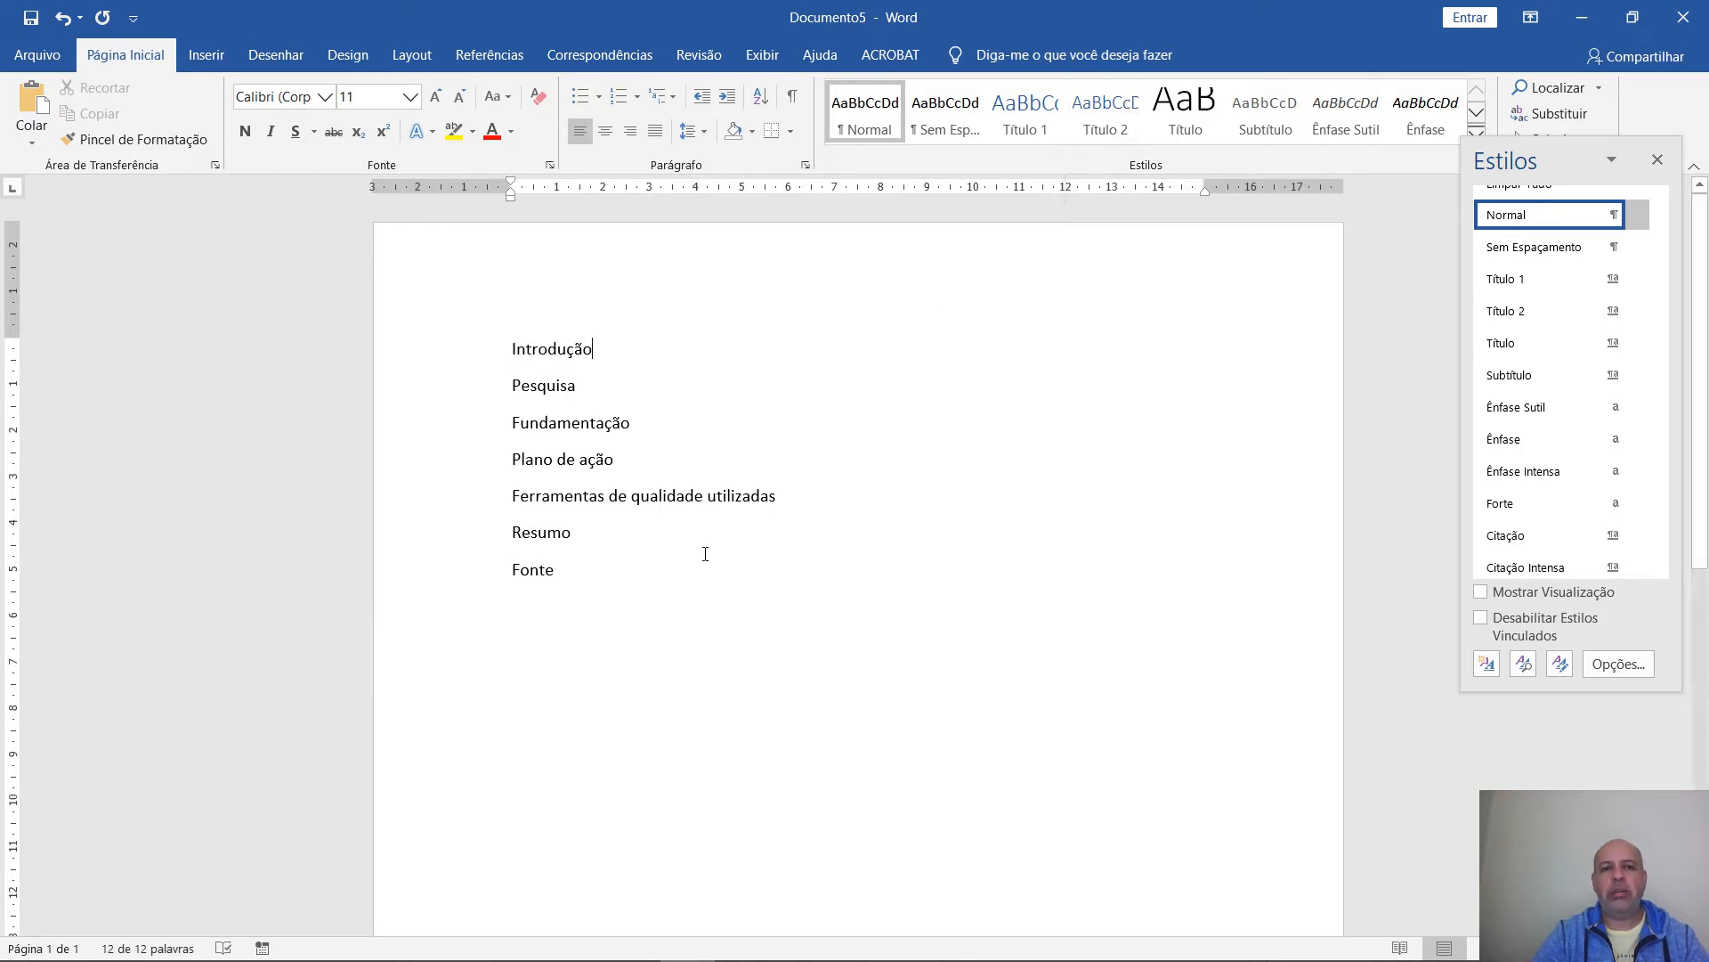
click(495, 368)
drag(495, 368, 481, 576)
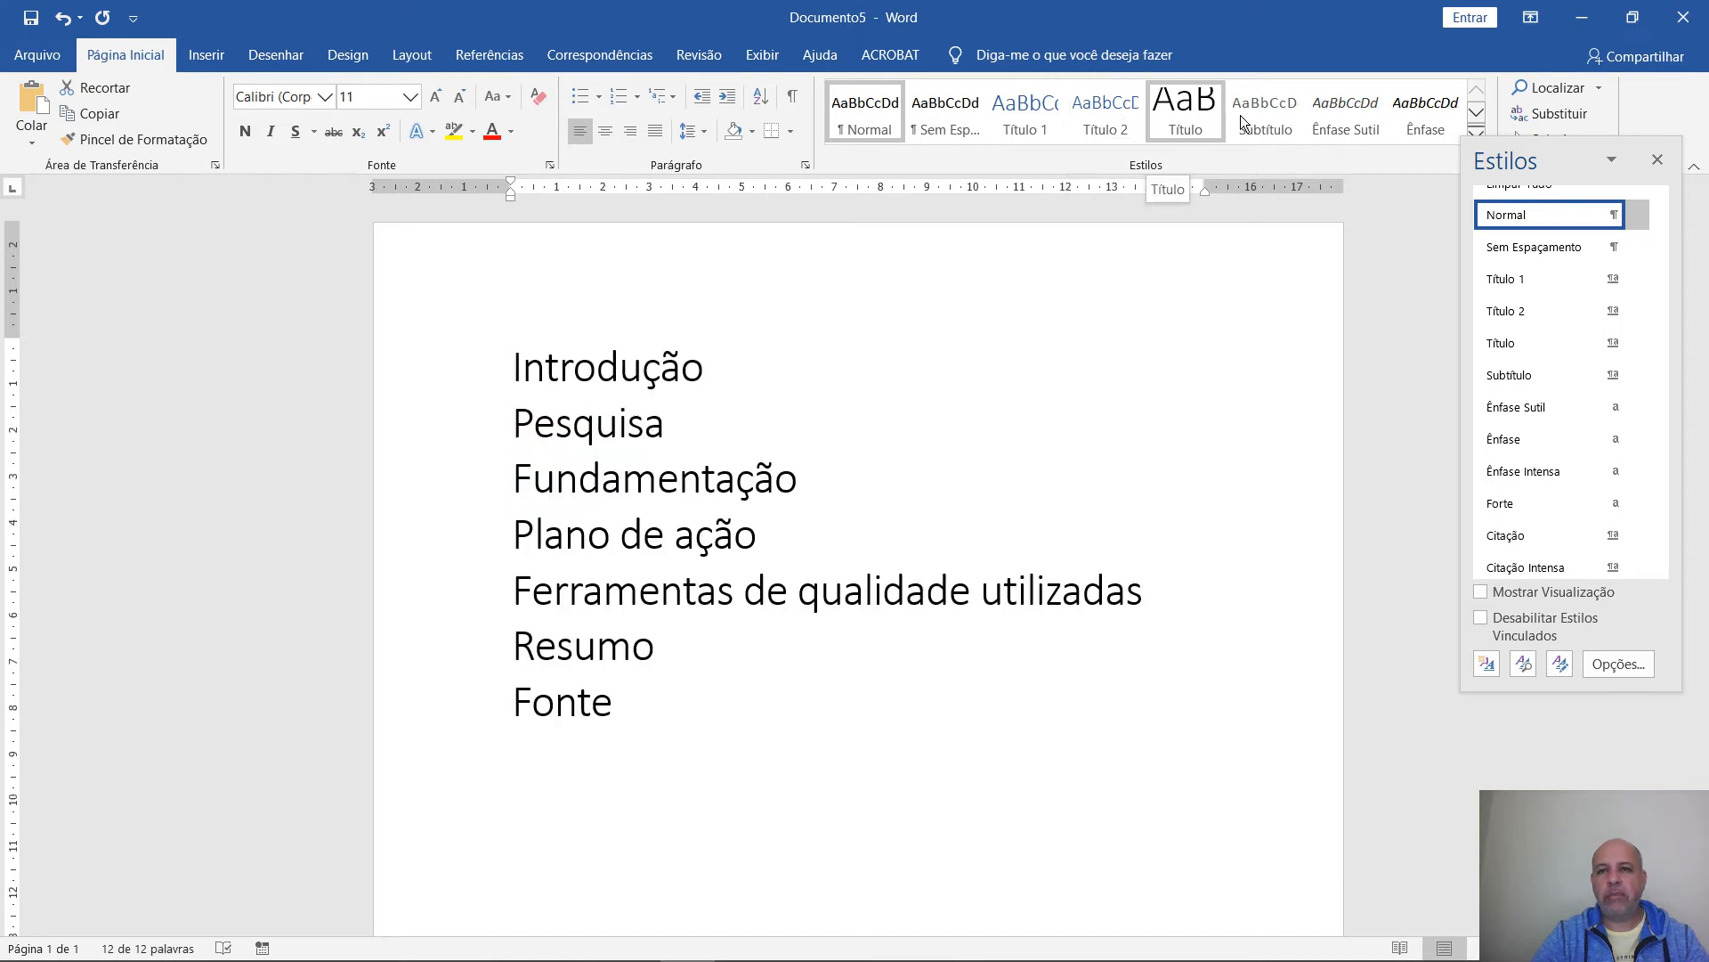
click(1021, 113)
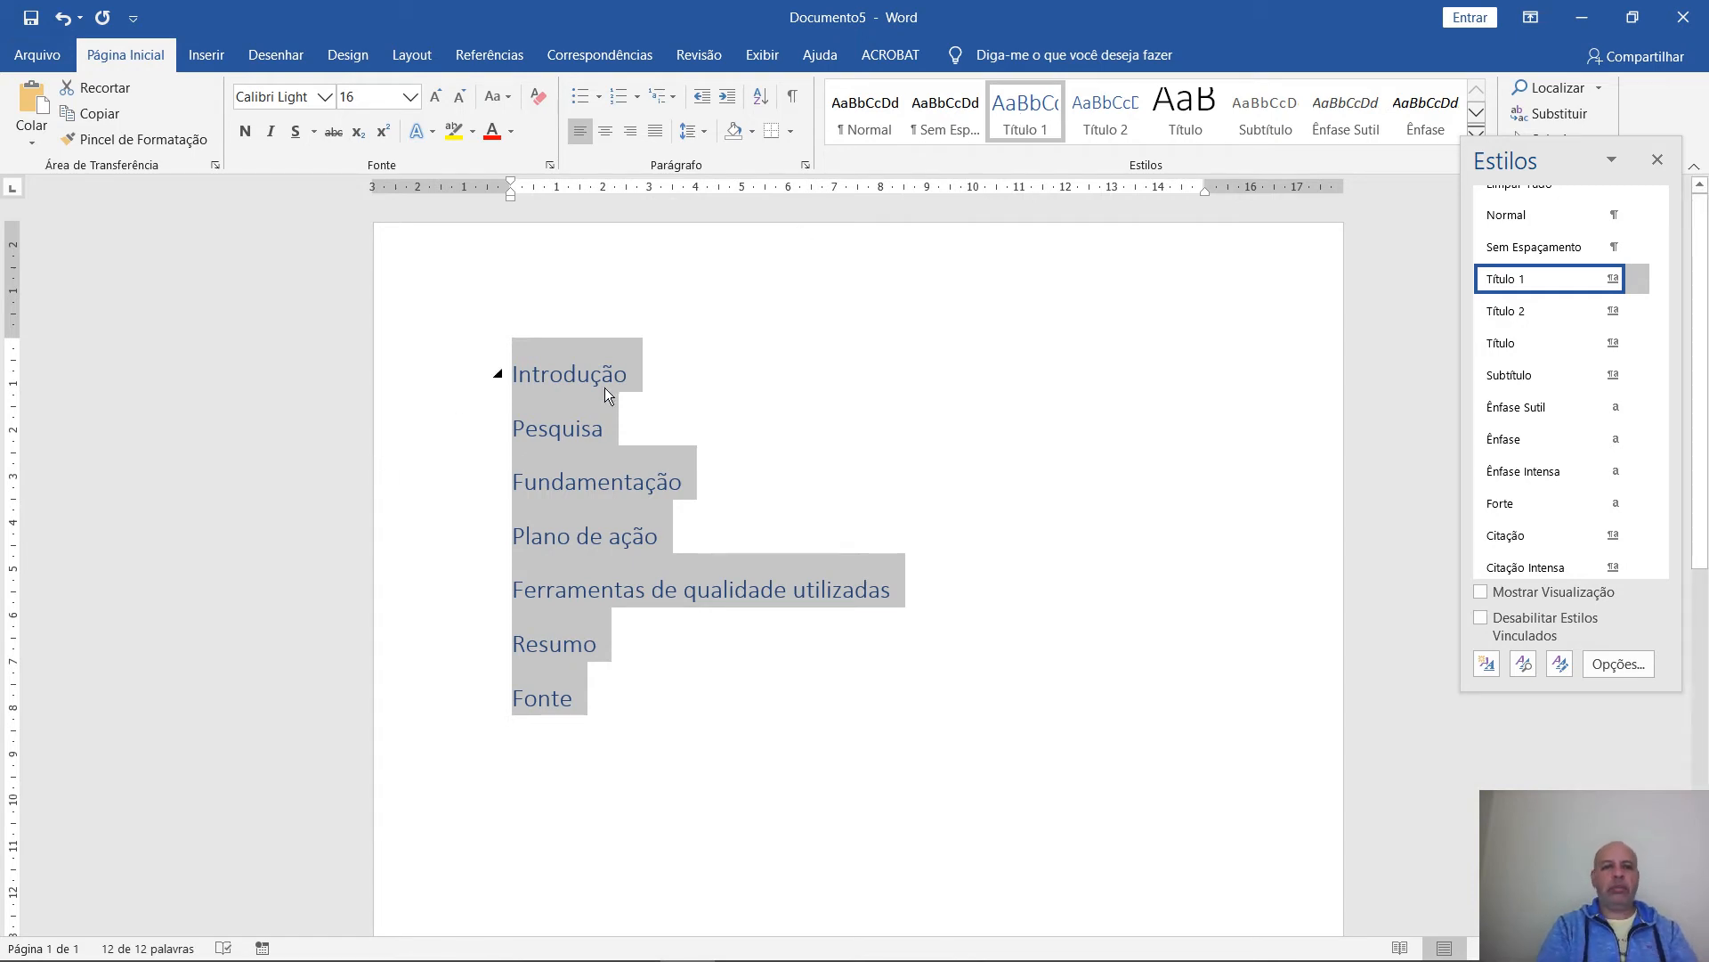
click(550, 516)
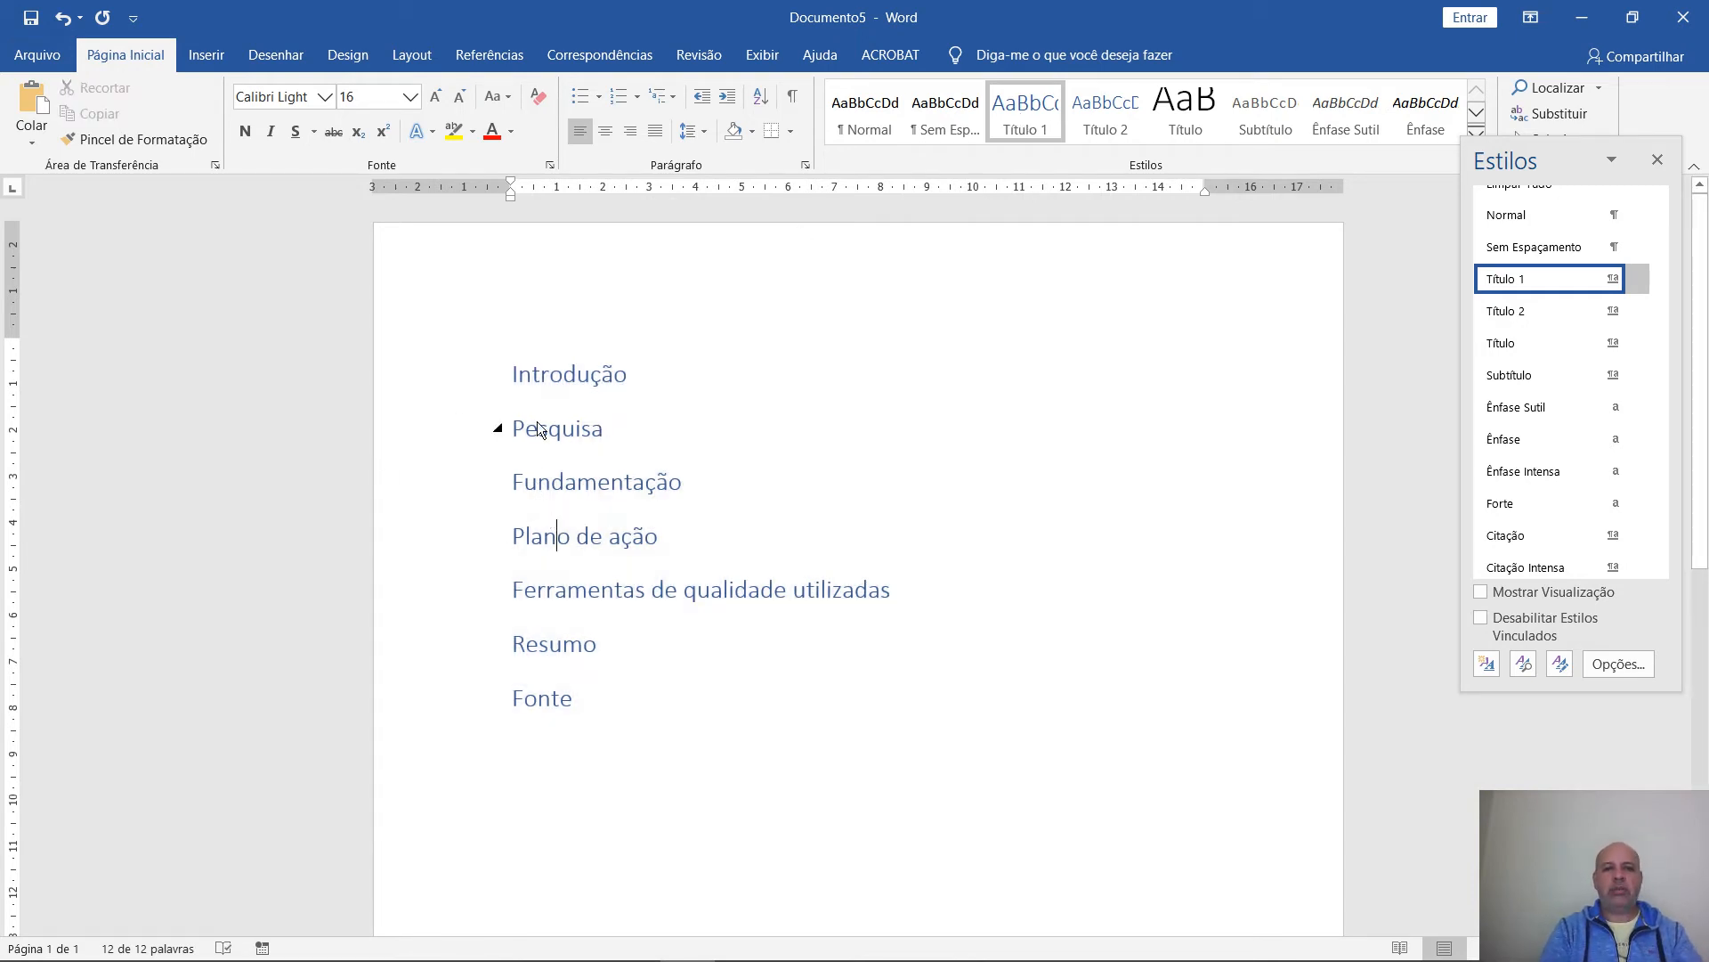
Add eight short lines of placeholder body text under the Introdução heading, from "Dfkgskdgjskfg" to "Klsdjfsklj", and close the Styles pane
click(518, 383)
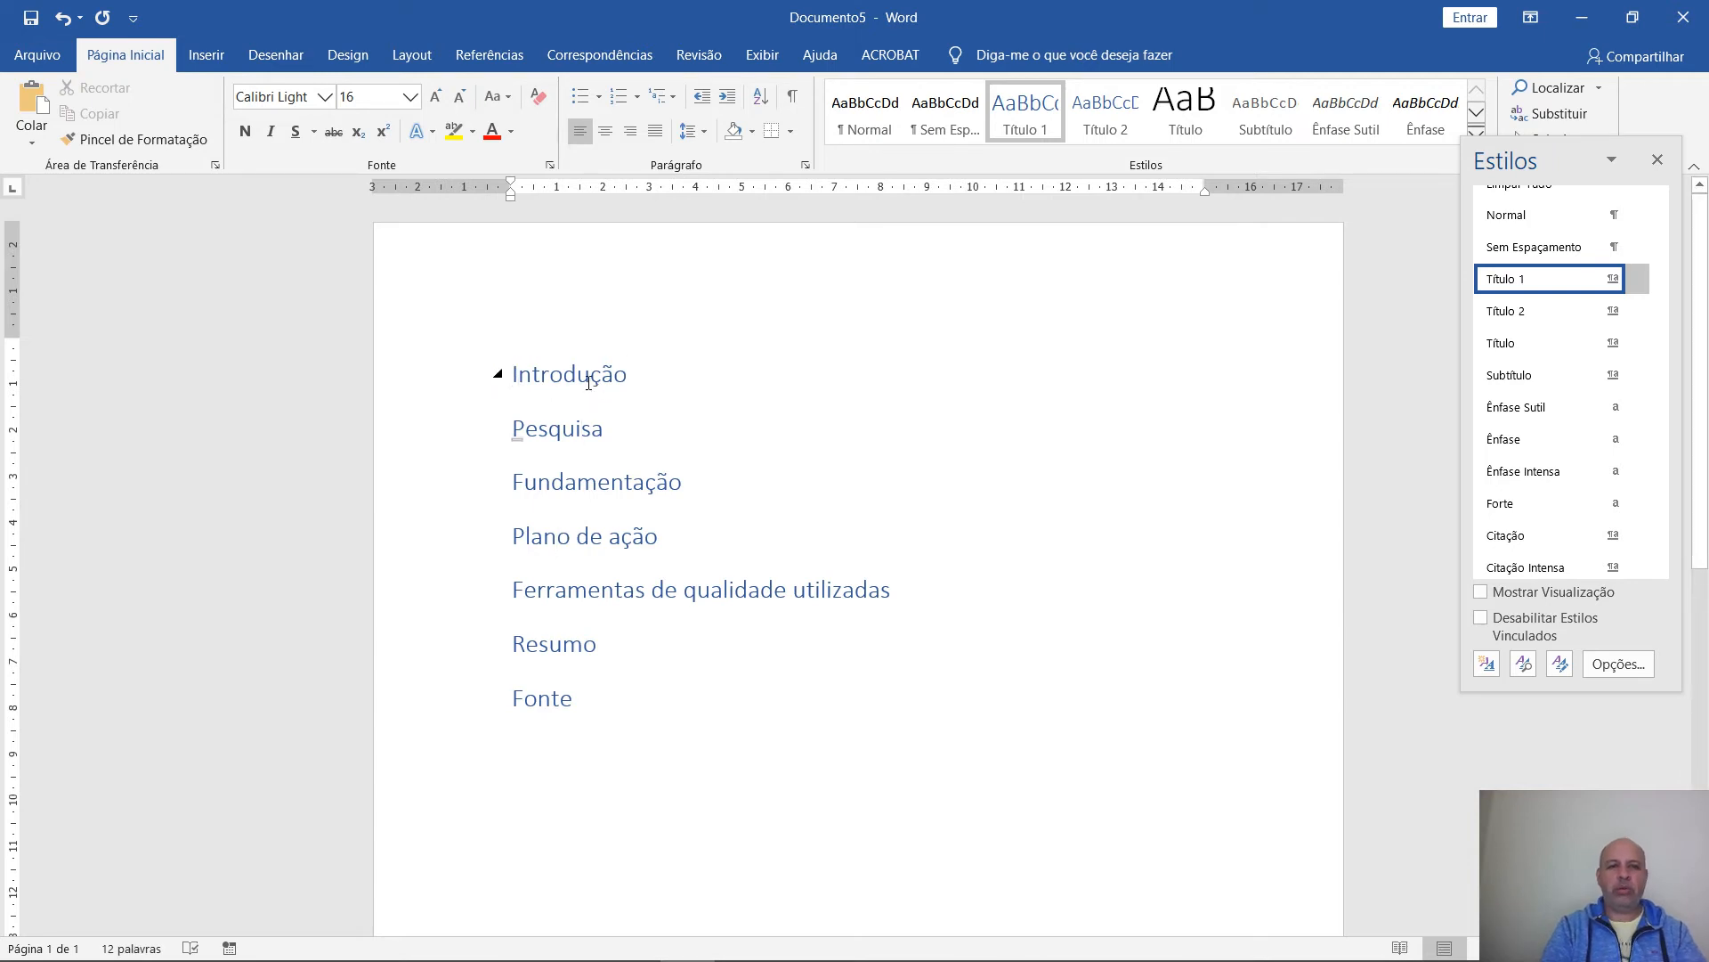
click(640, 379)
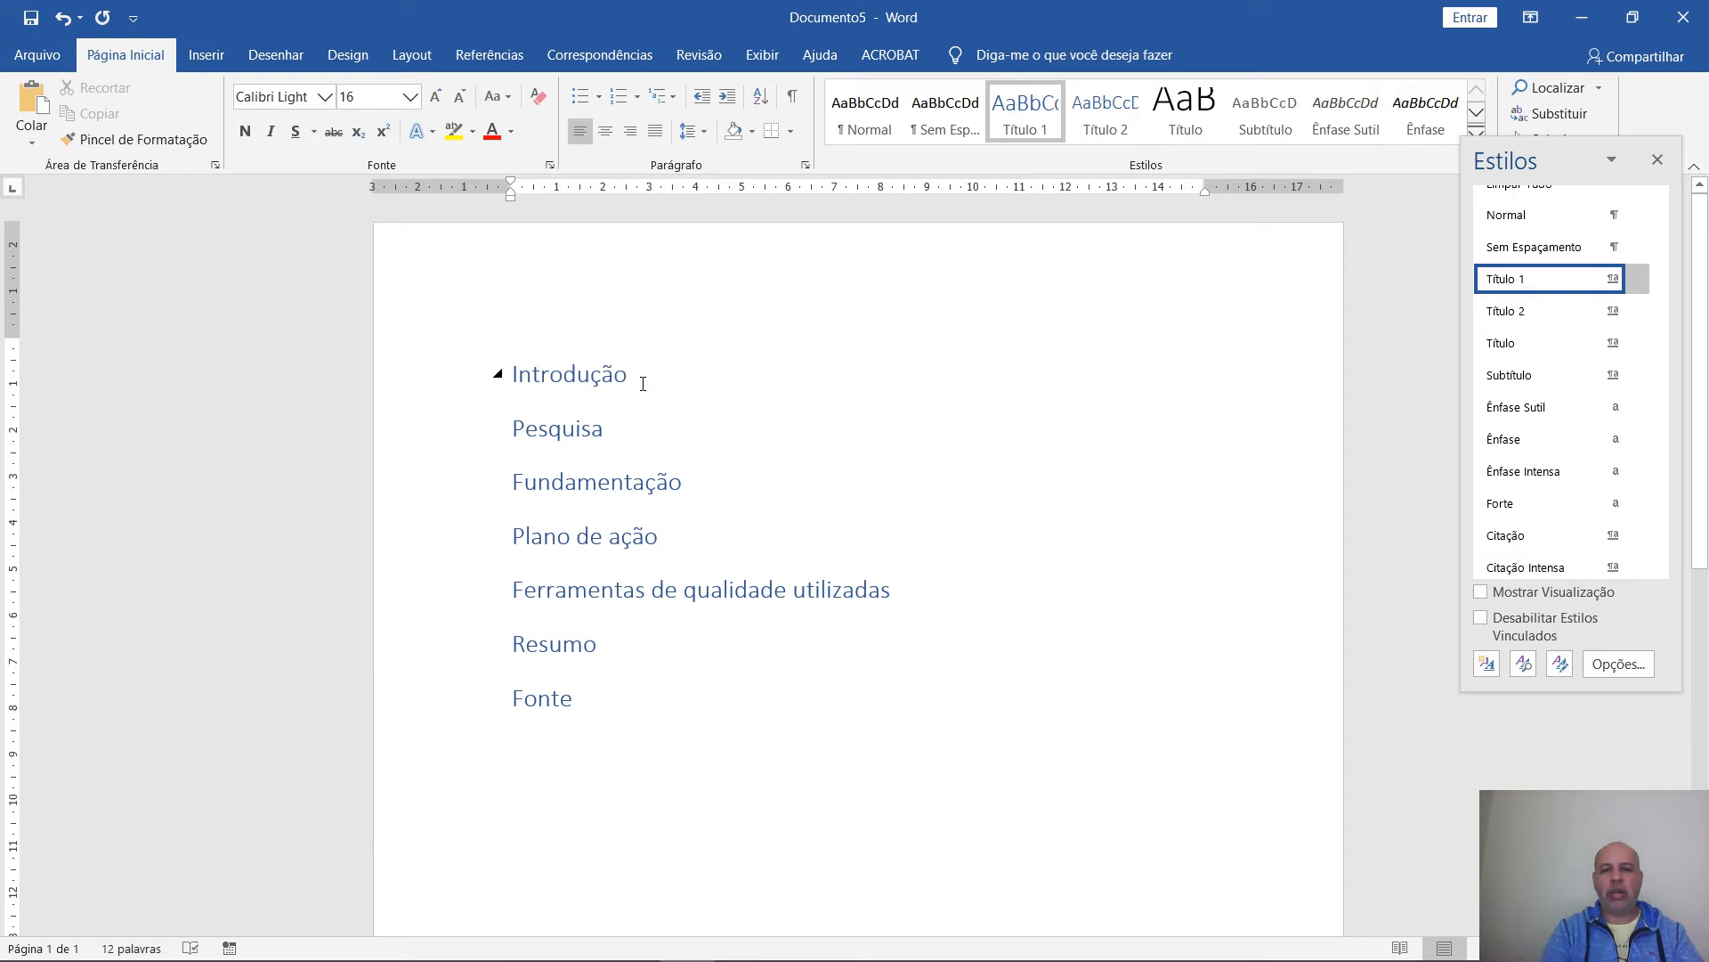
key(Return)
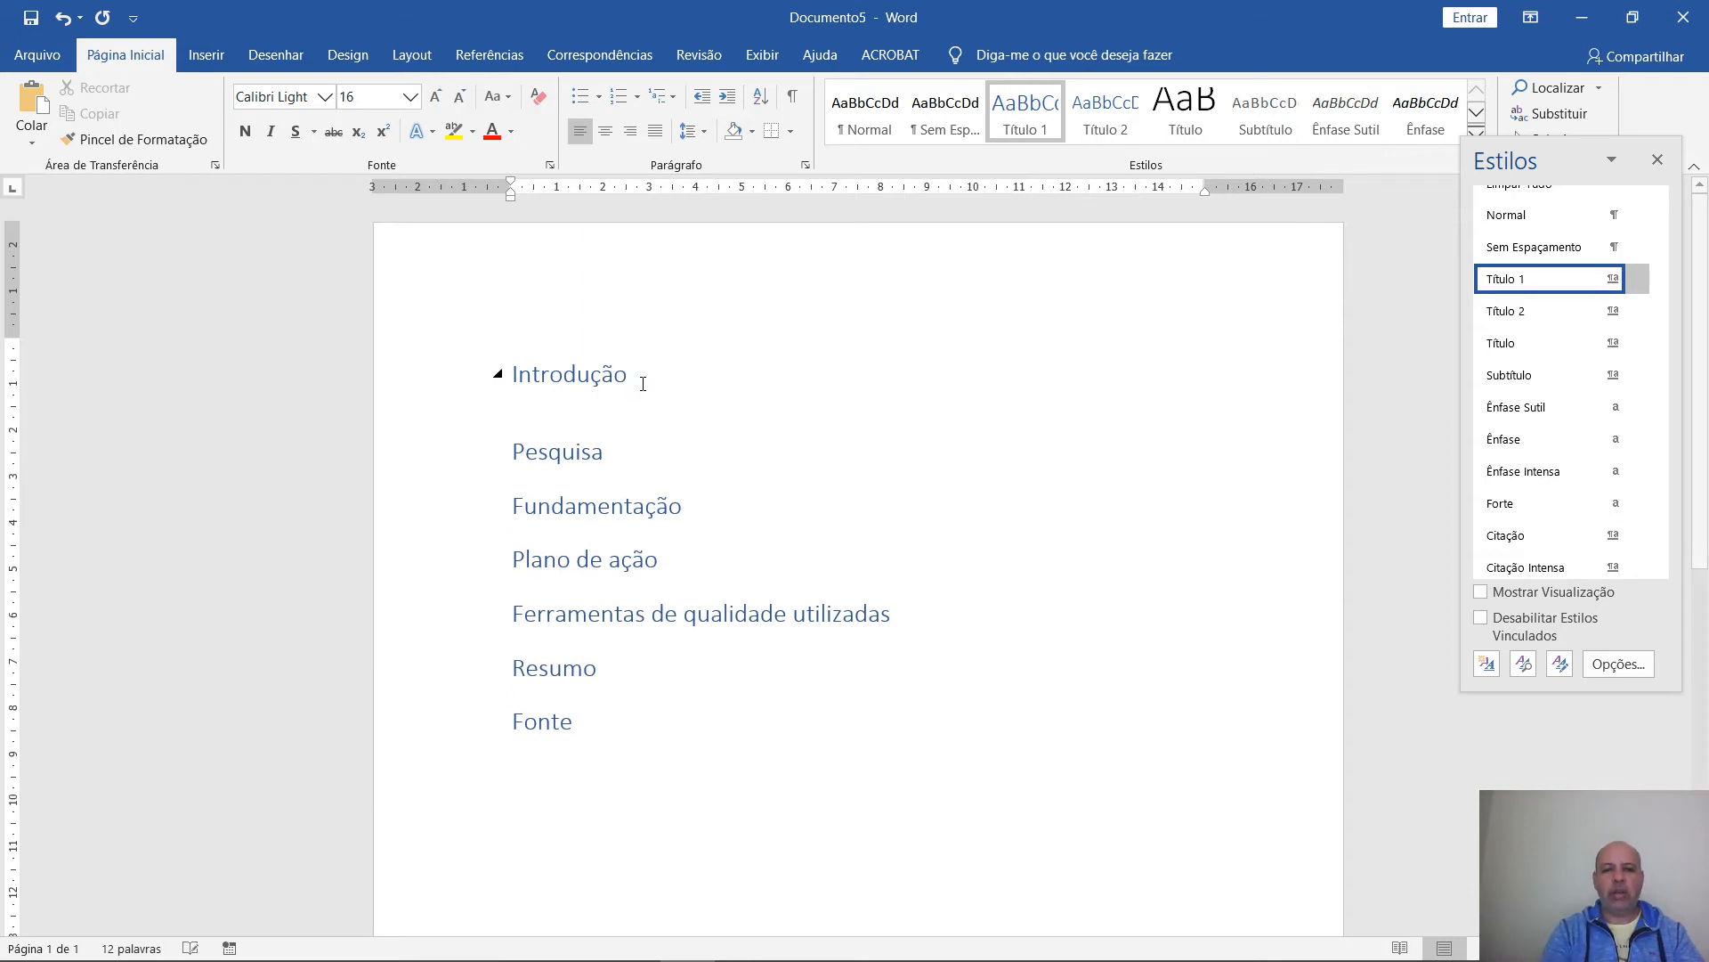
text(dfkgskdgjskfg)
key(Return)
text(sdflgjkdjg~)
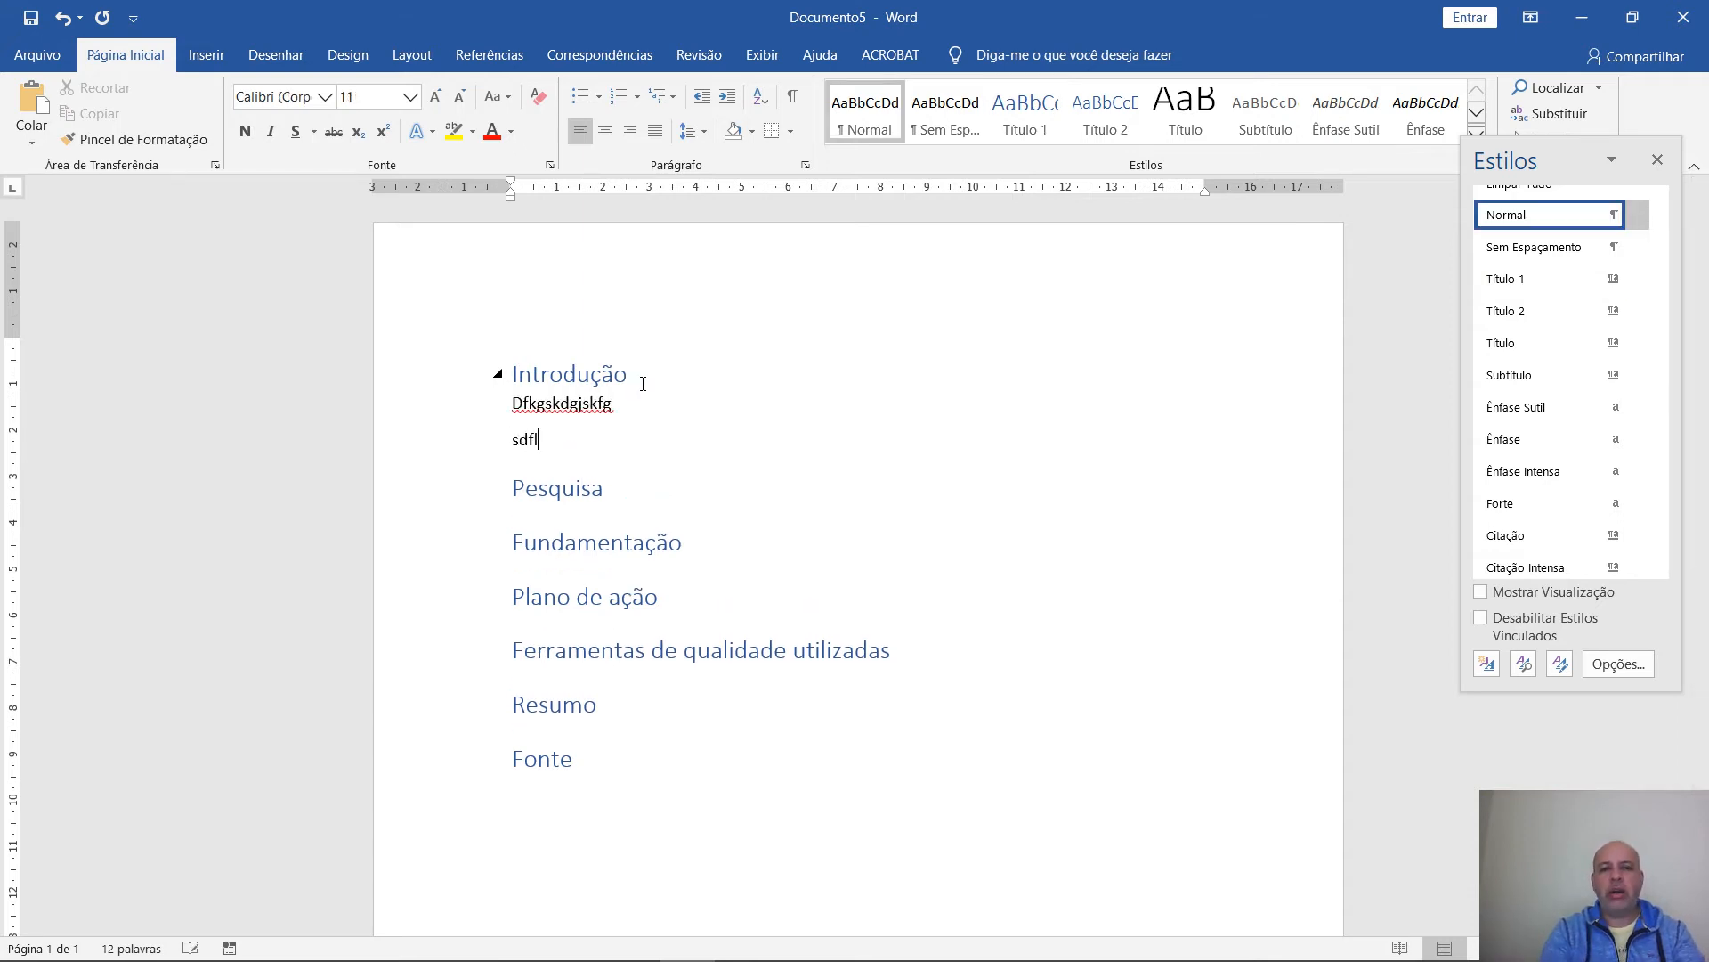
key(Return)
text(sdflkgjsdlfk)
key(Return)
text(sdlkjfgkljdf)
key(Return)
text(sdlkjglkdfj)
key(Return)
text(lksdjfk)
key(Return)
text(lskdjfgklj)
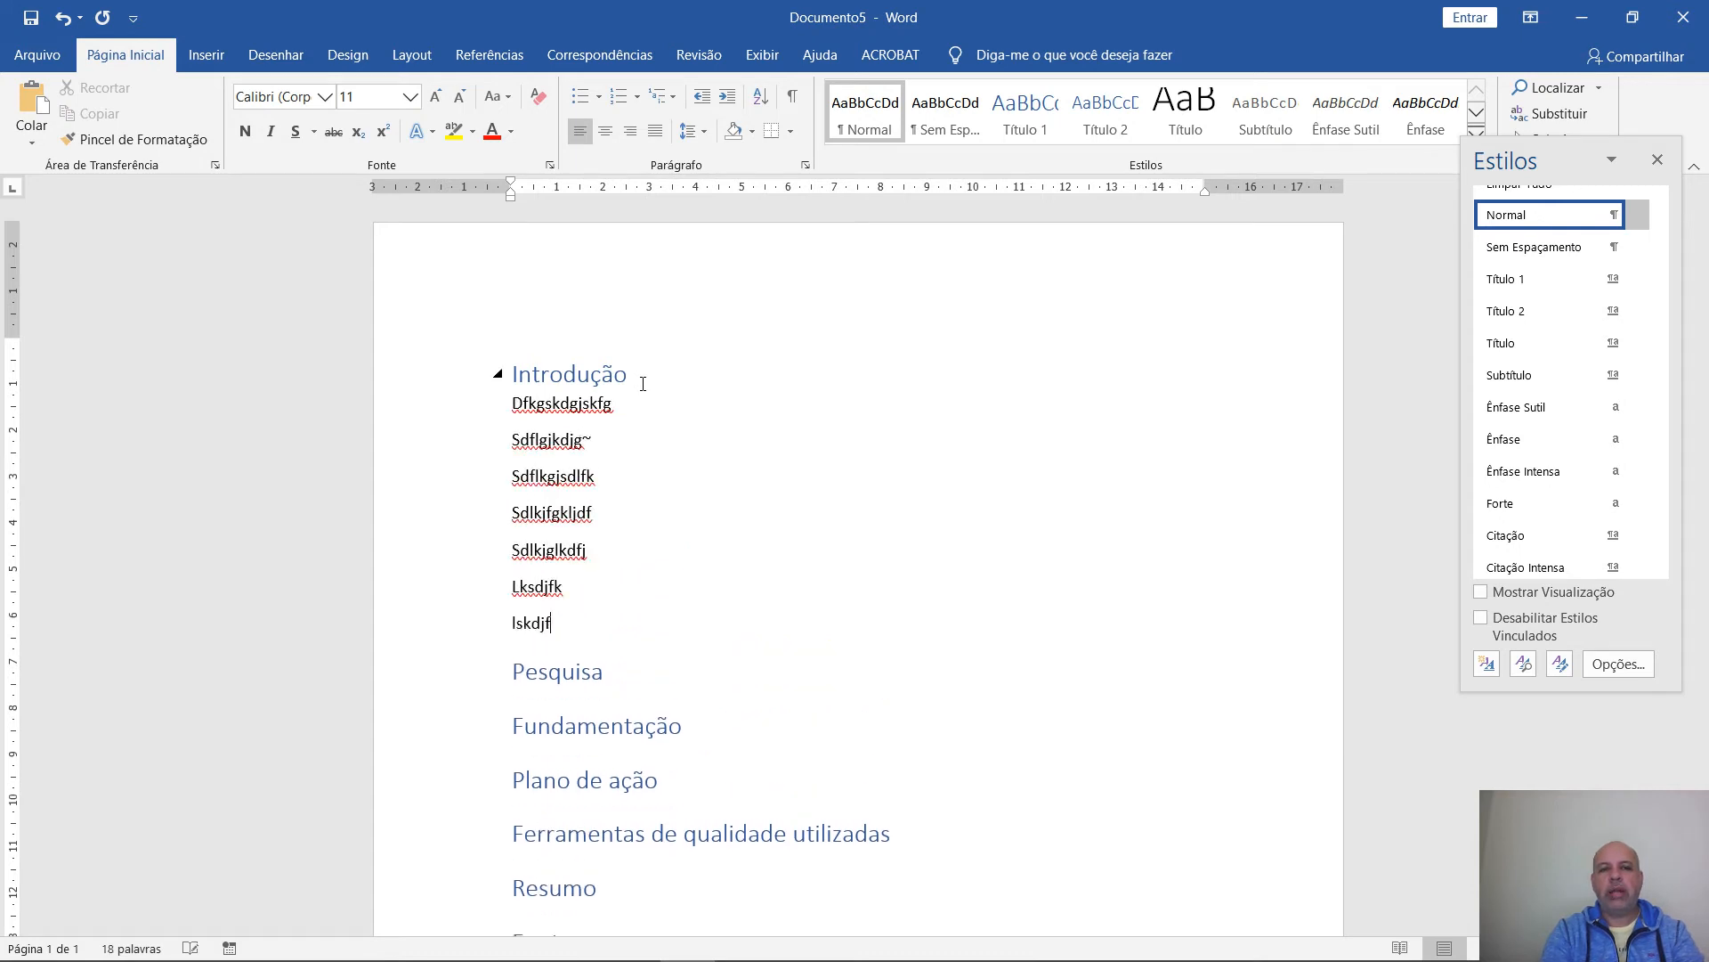
key(Return)
text(klsdjfsklj)
key(Return)
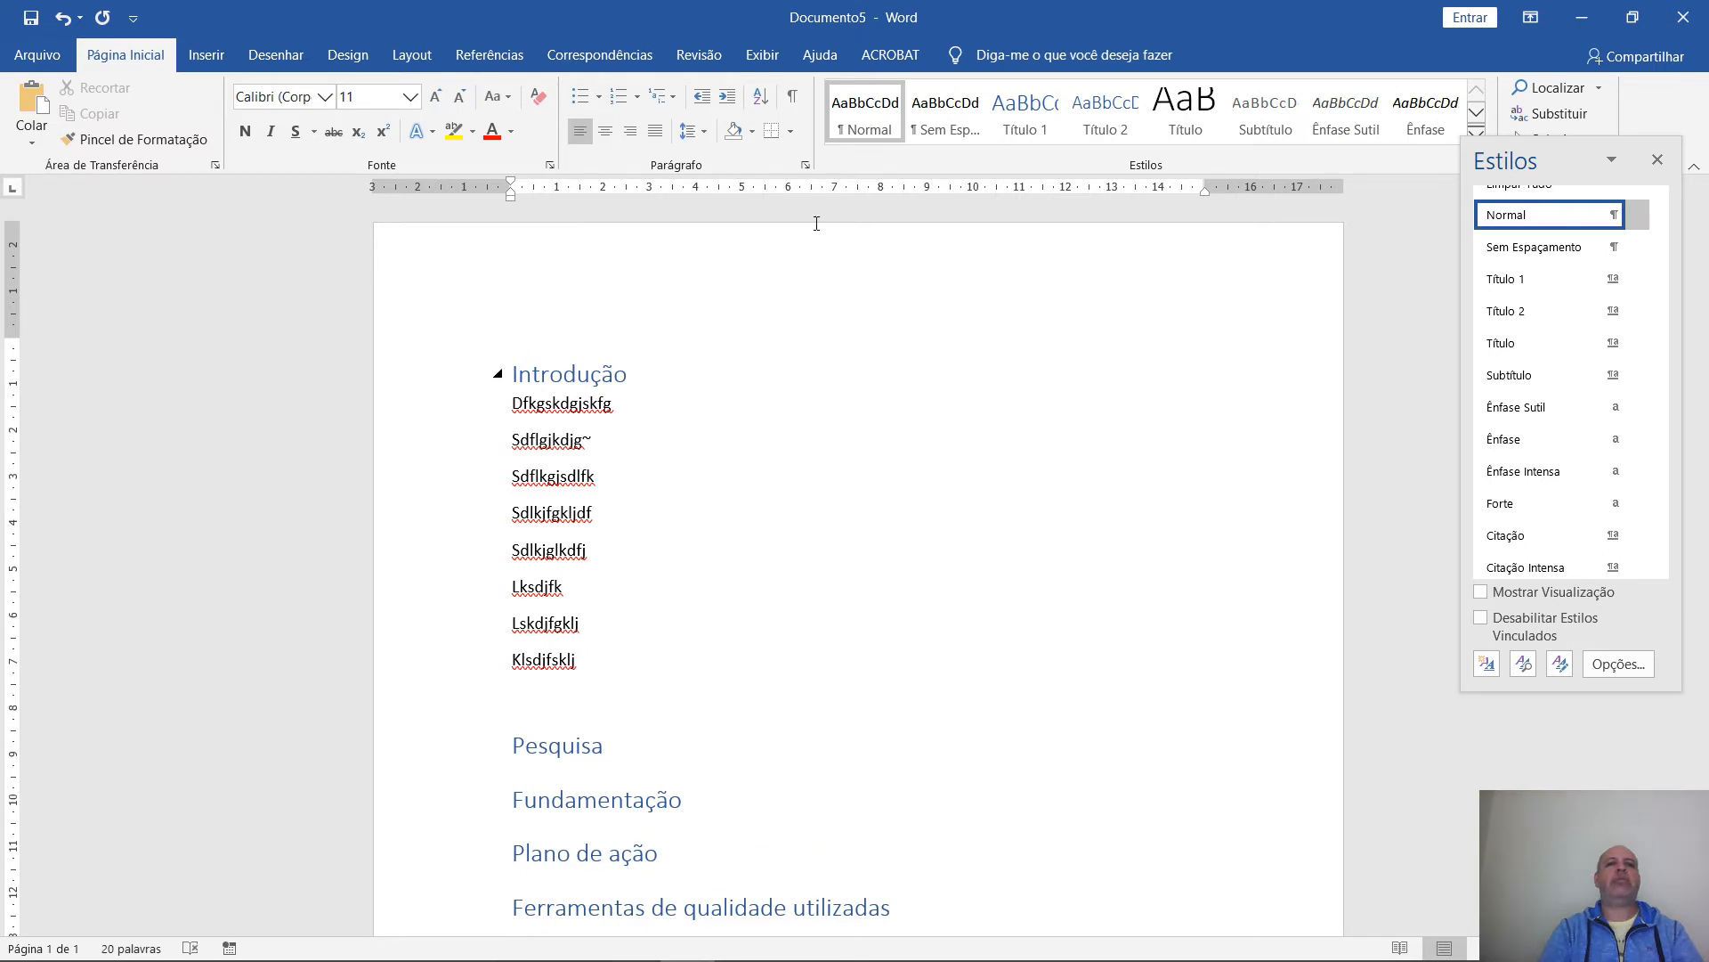
click(576, 375)
click(1657, 159)
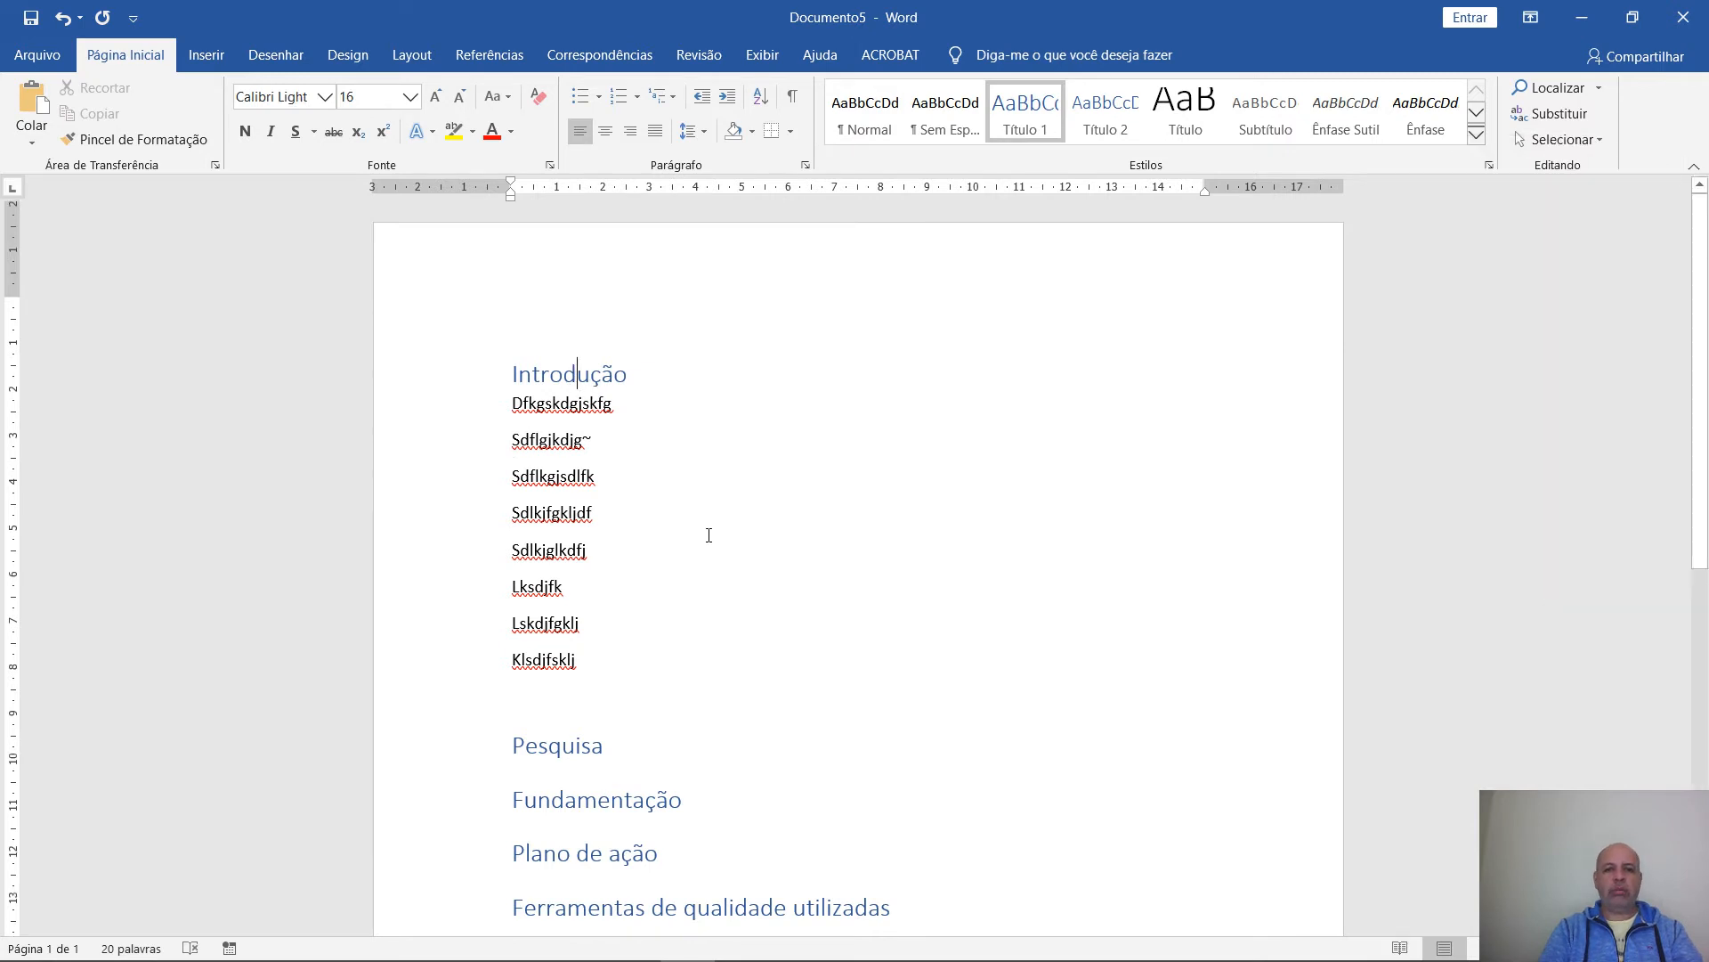
Look through the available command groups for the table of contents feature
scroll(708, 534, down, 5)
scroll(709, 535, up, 5)
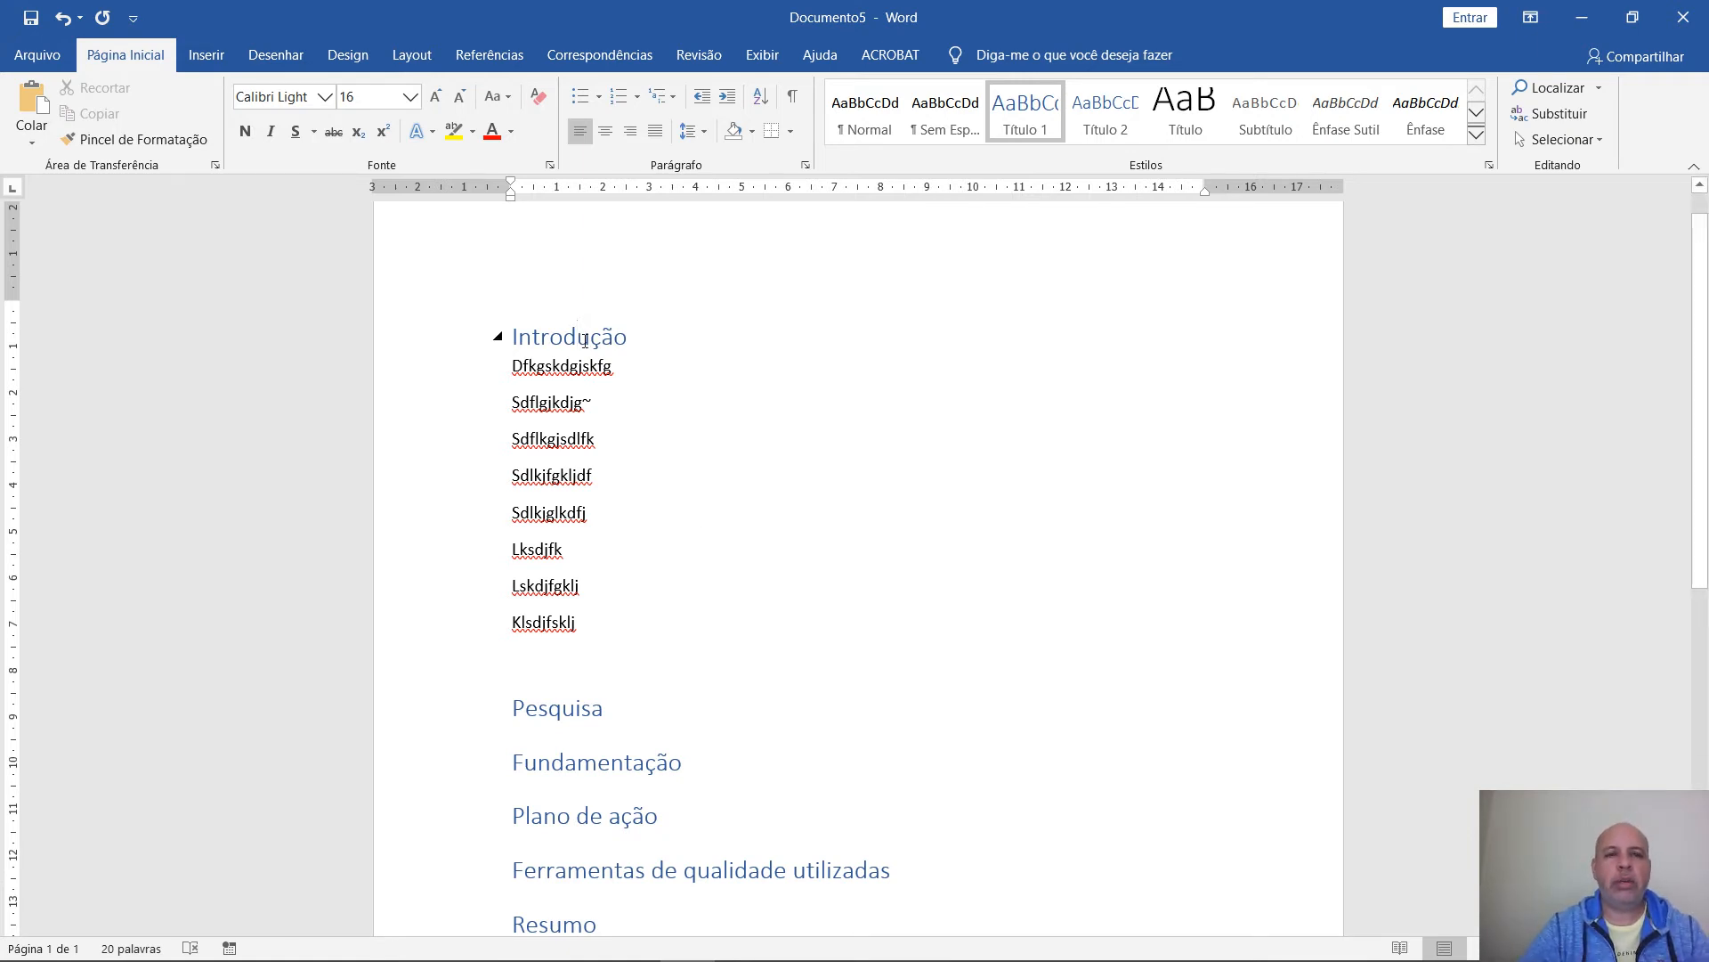
click(578, 52)
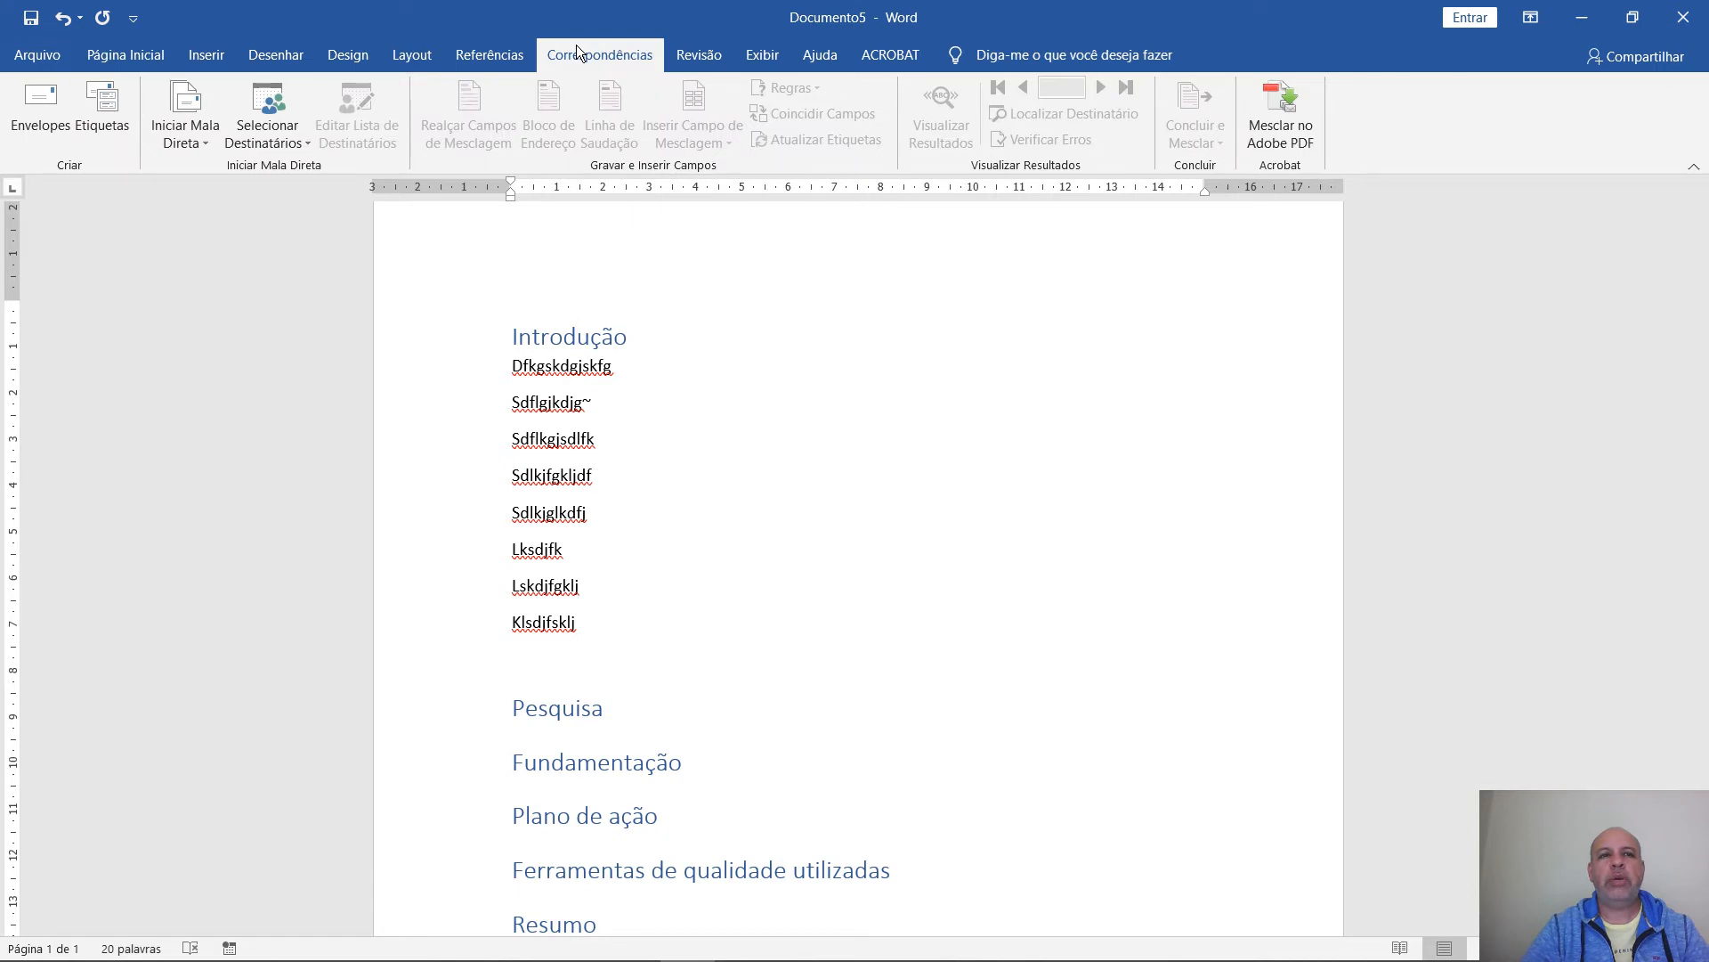
click(692, 55)
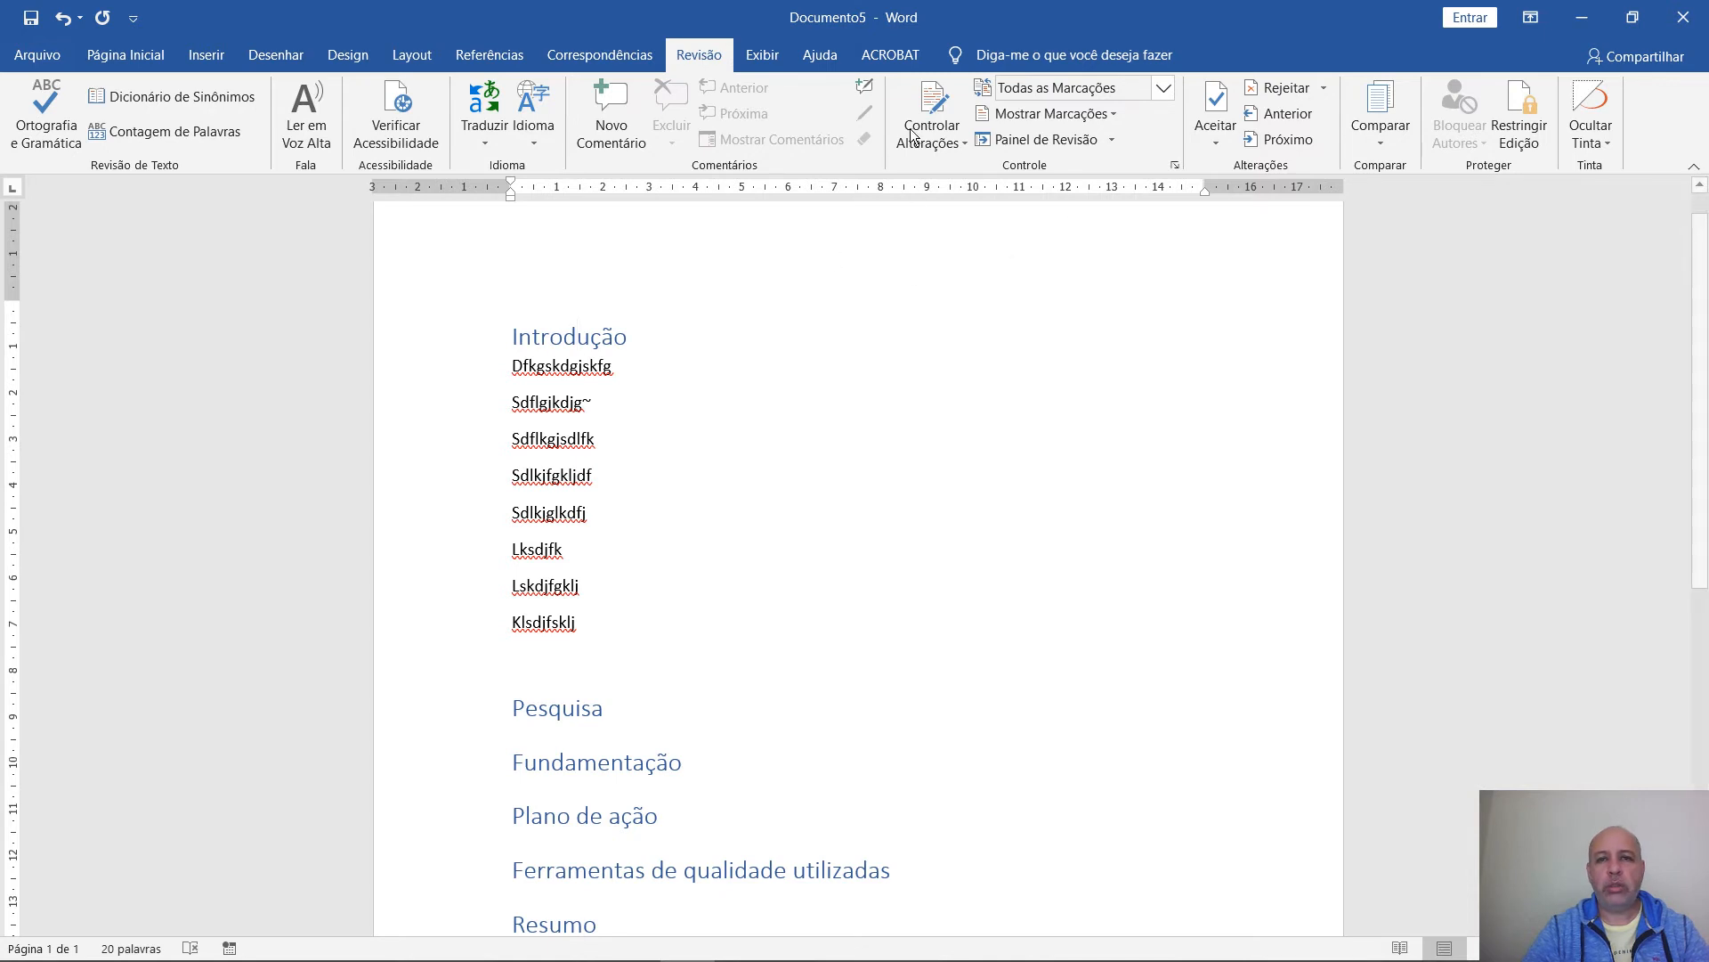
click(484, 55)
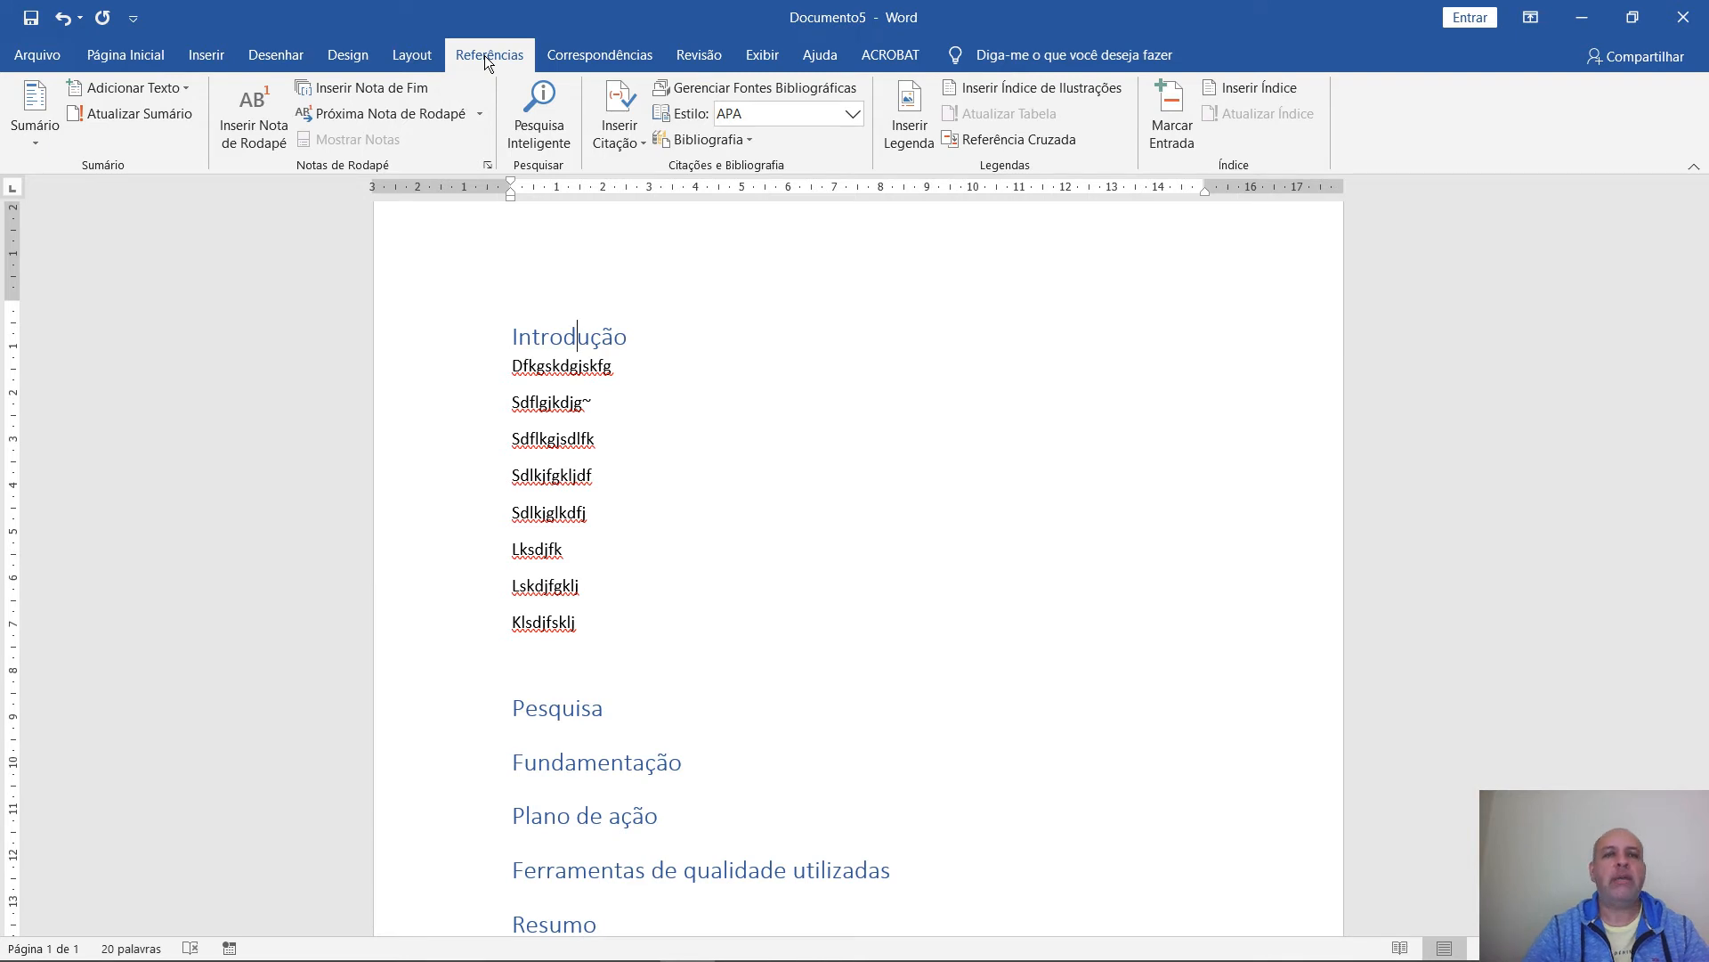
click(613, 55)
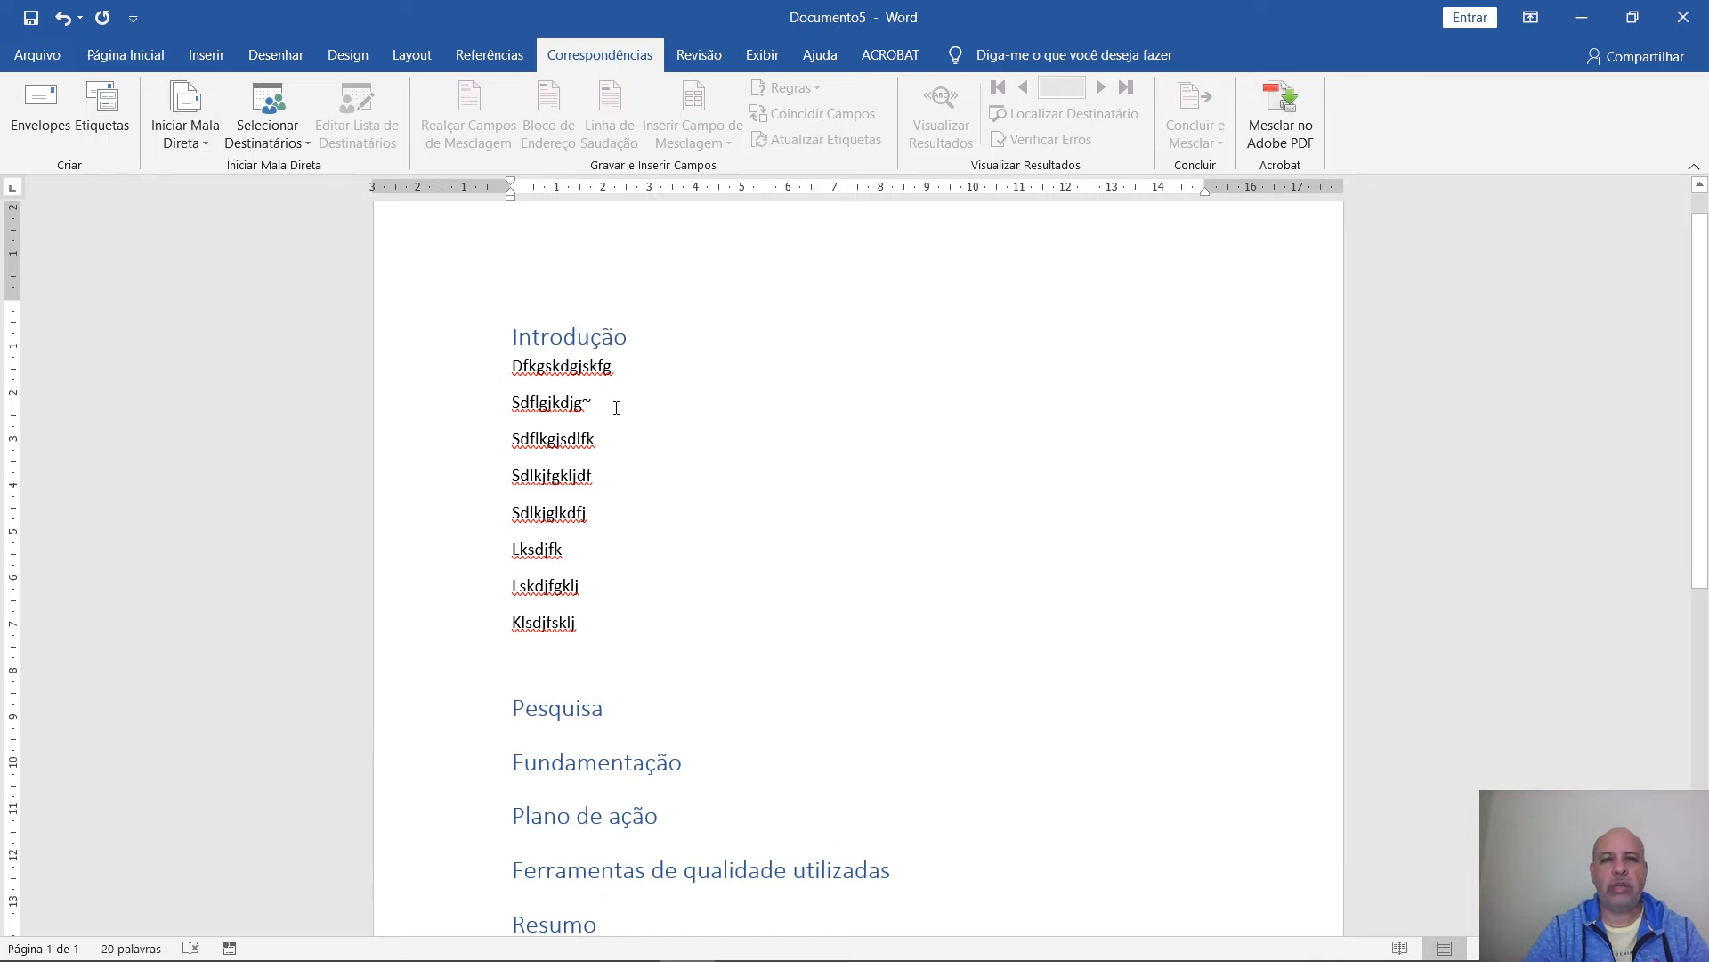
click(419, 54)
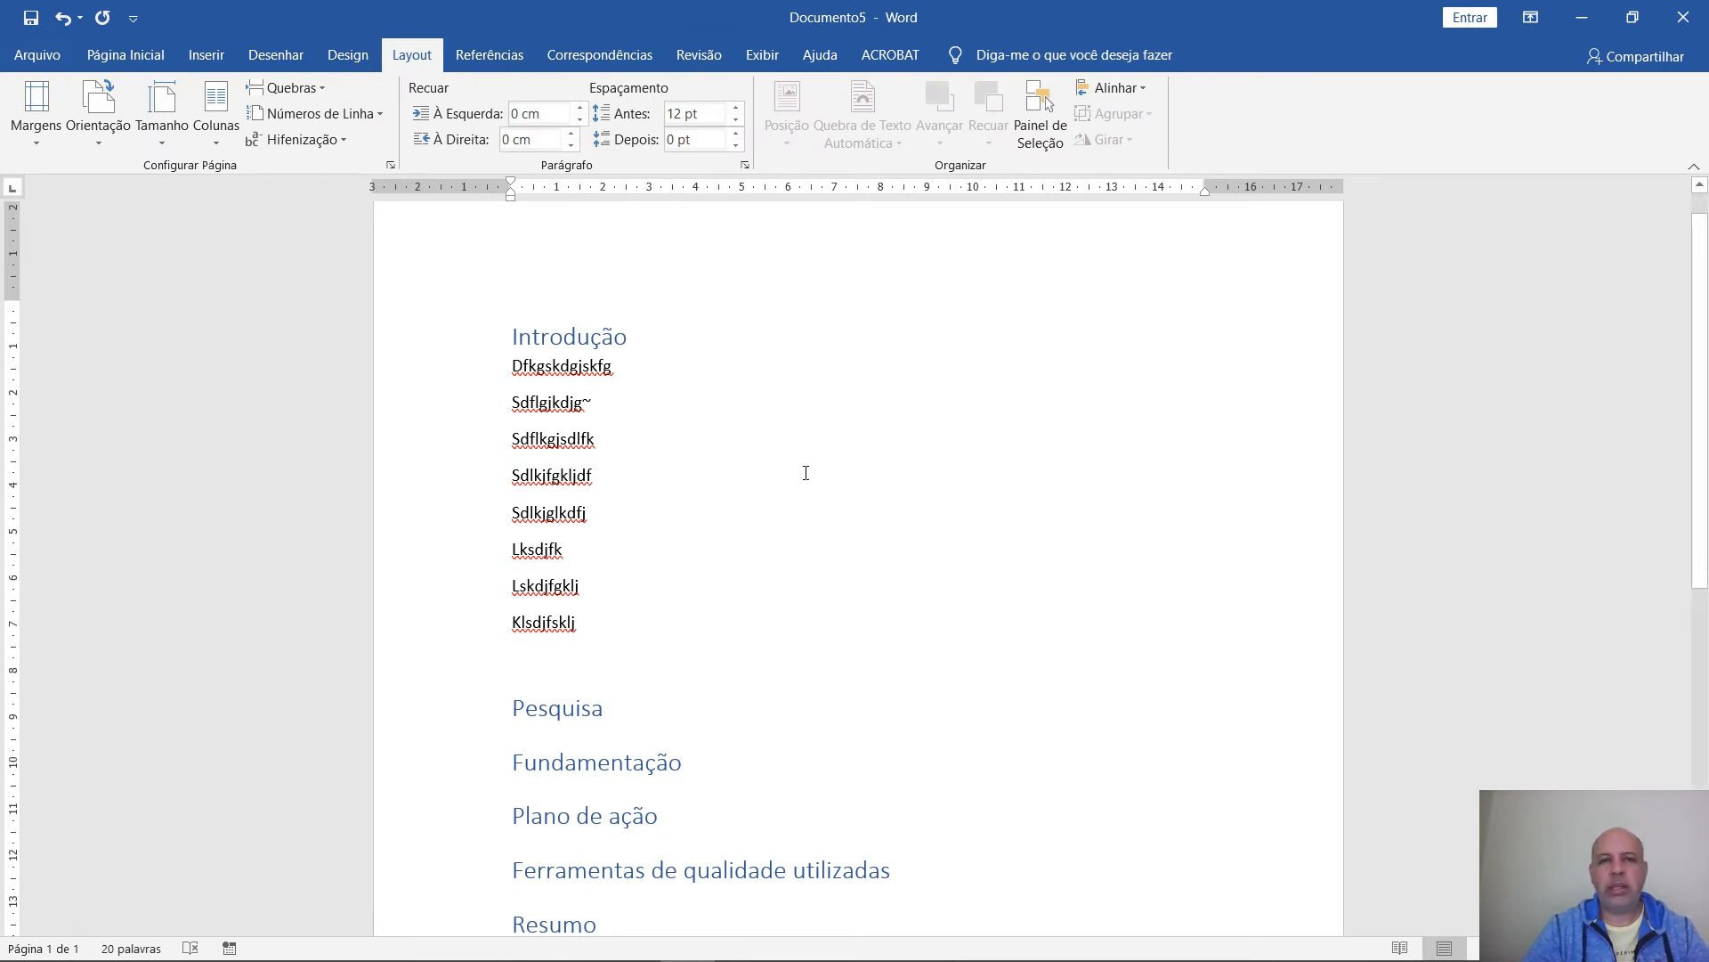
click(698, 56)
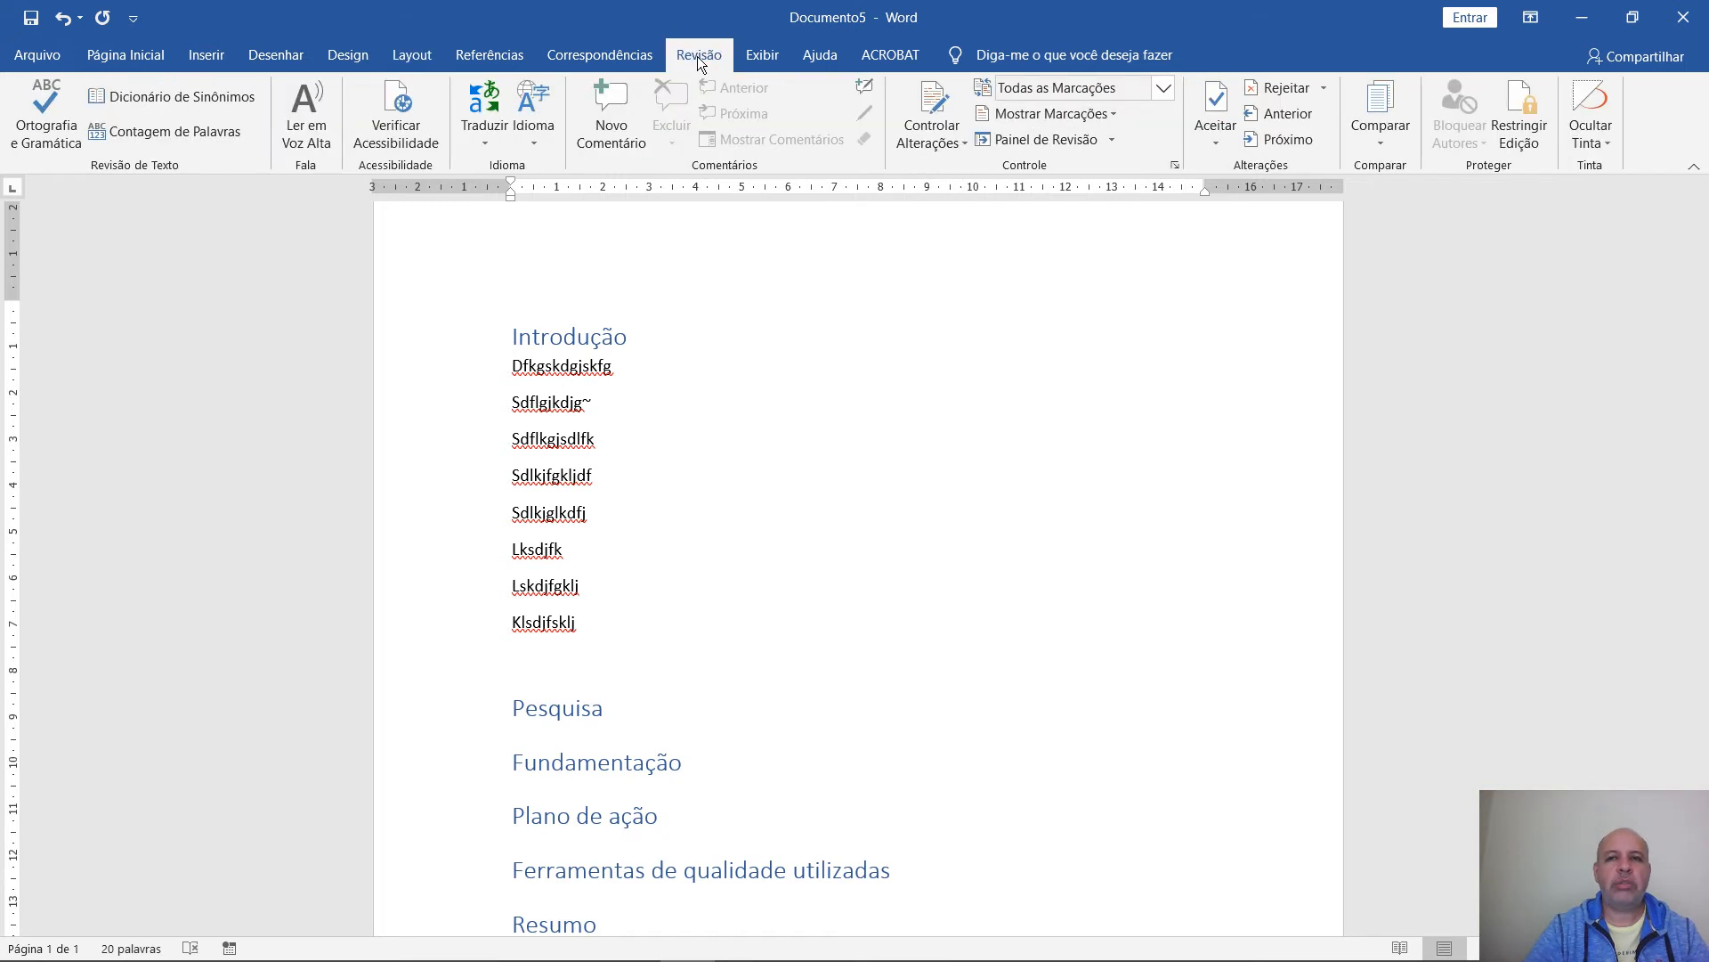
click(1511, 129)
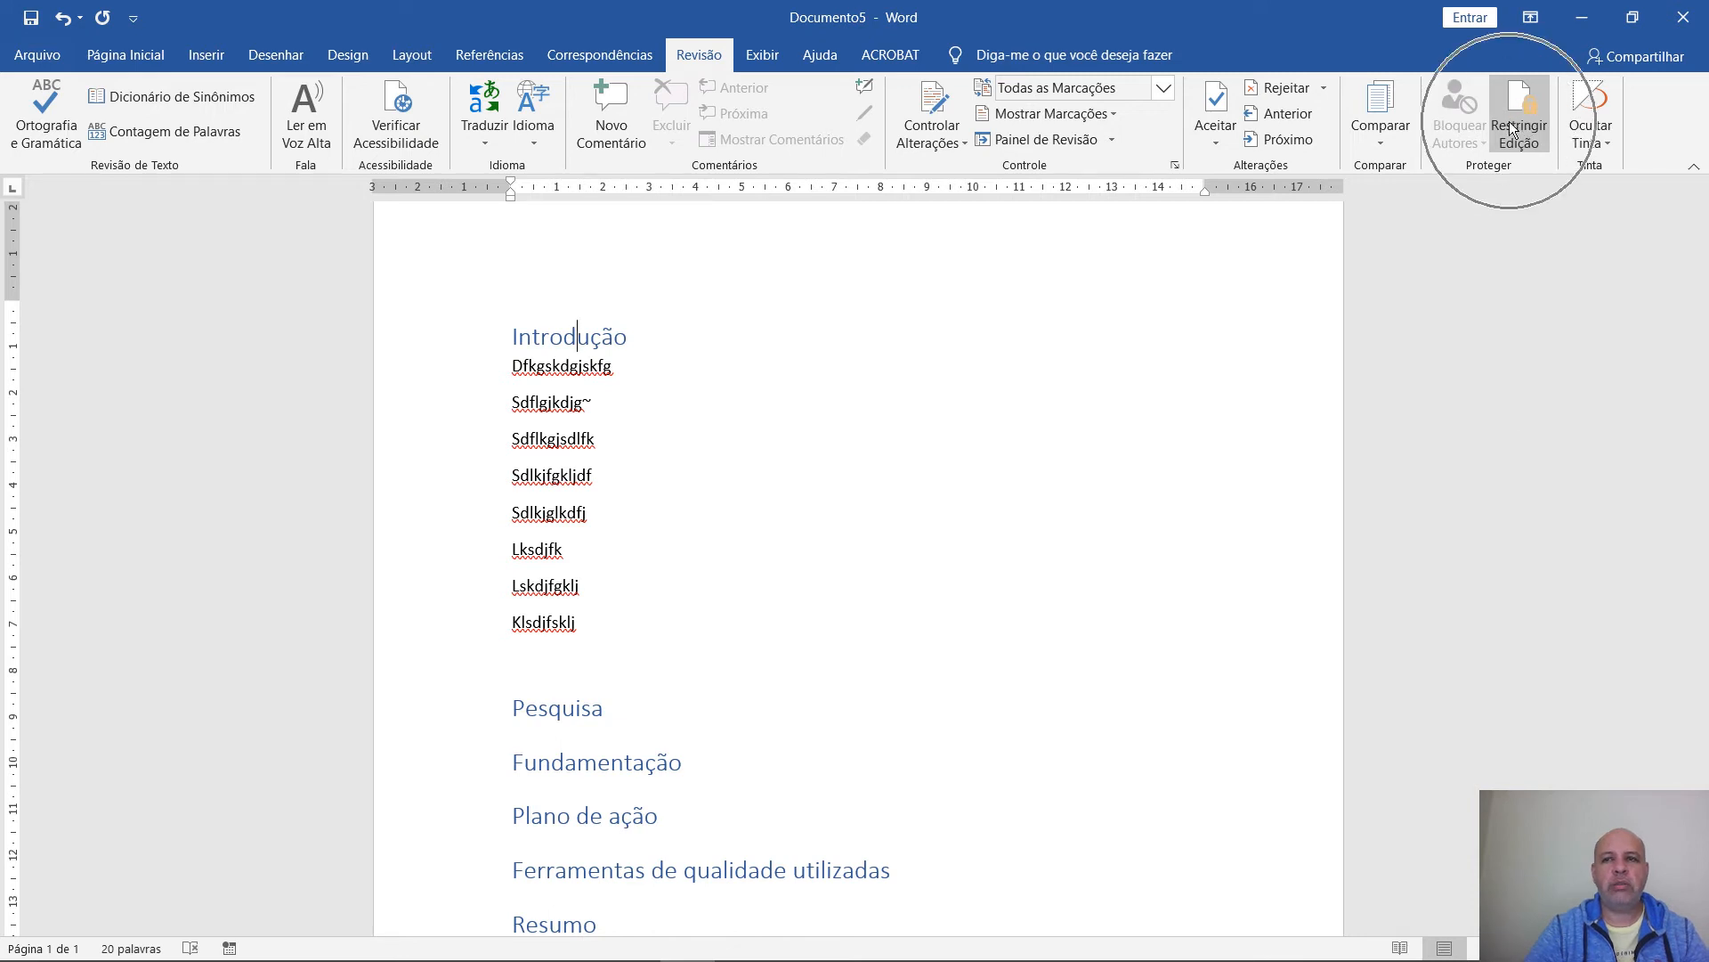
click(923, 129)
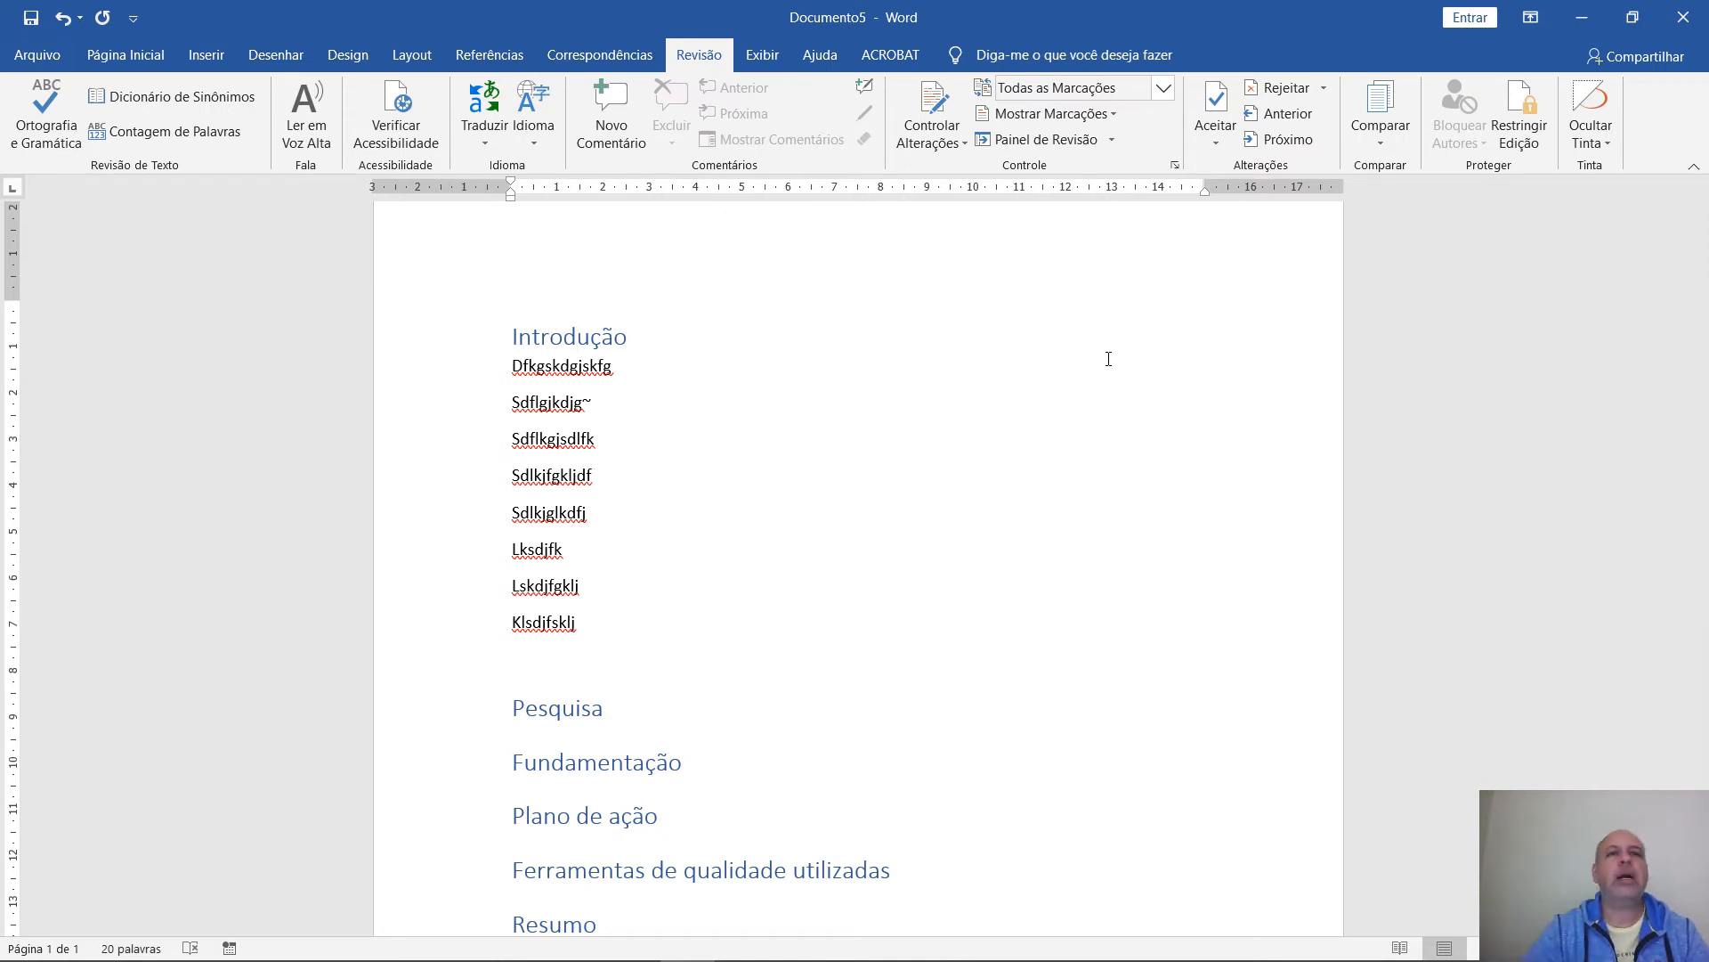
Try to insert the Sumário Automático 1 table of contents in the middle of the Introdução heading, and undo it
click(493, 57)
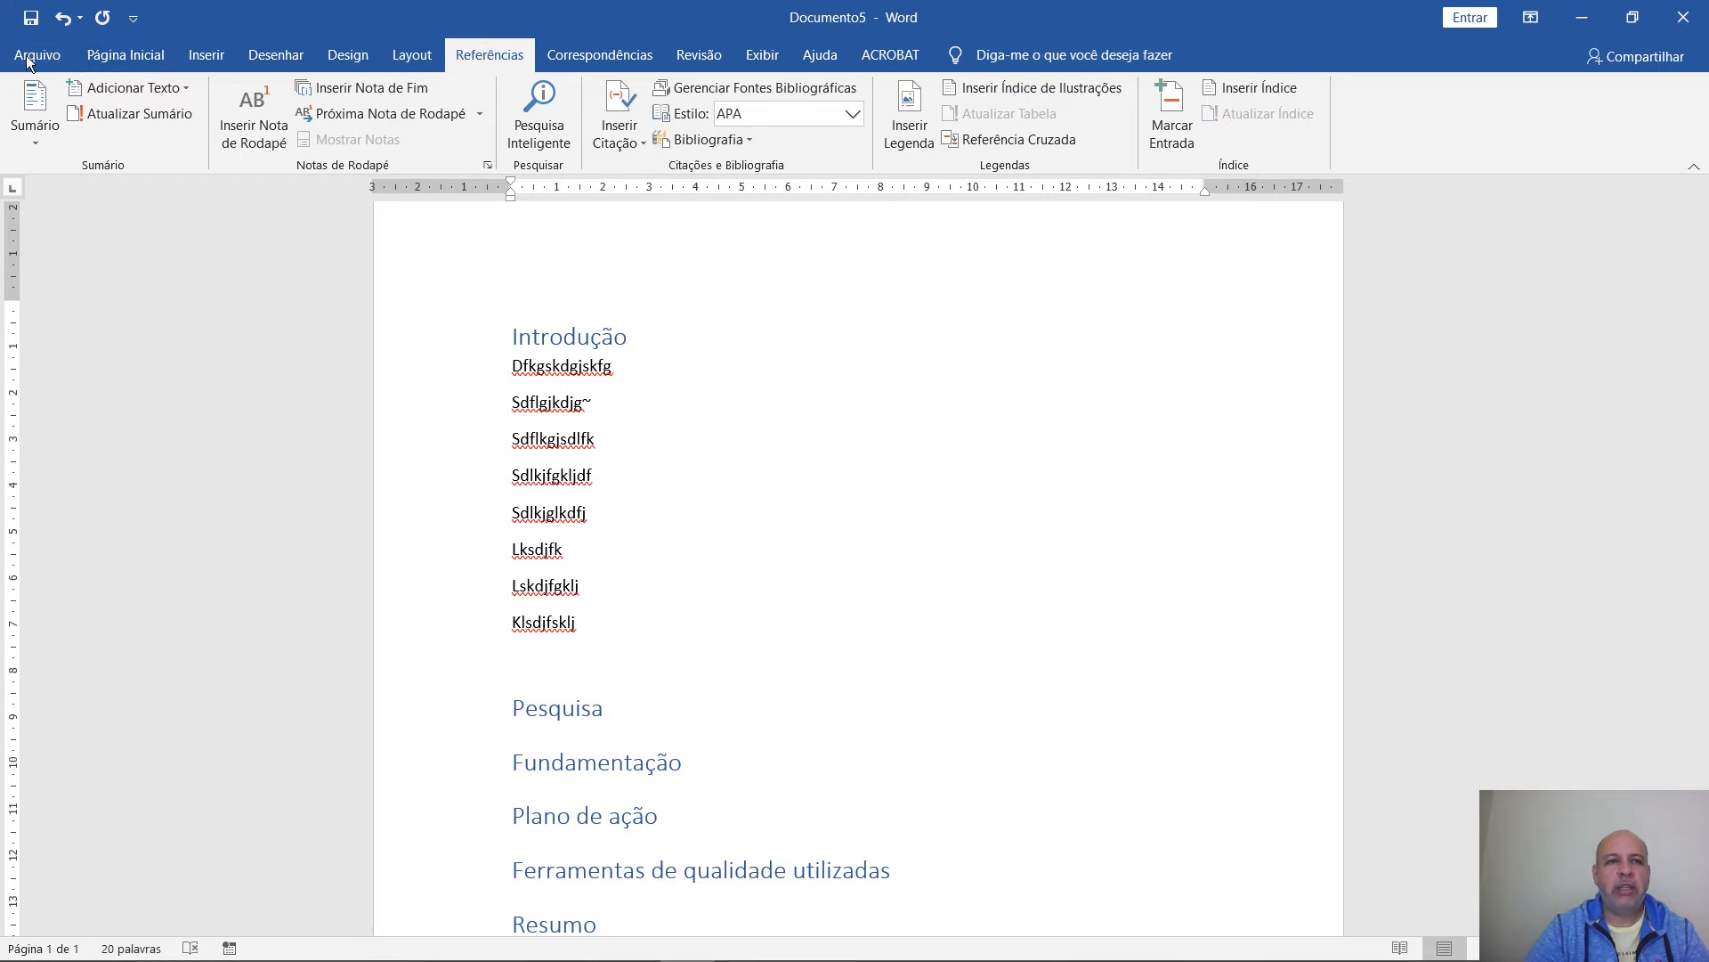
click(39, 100)
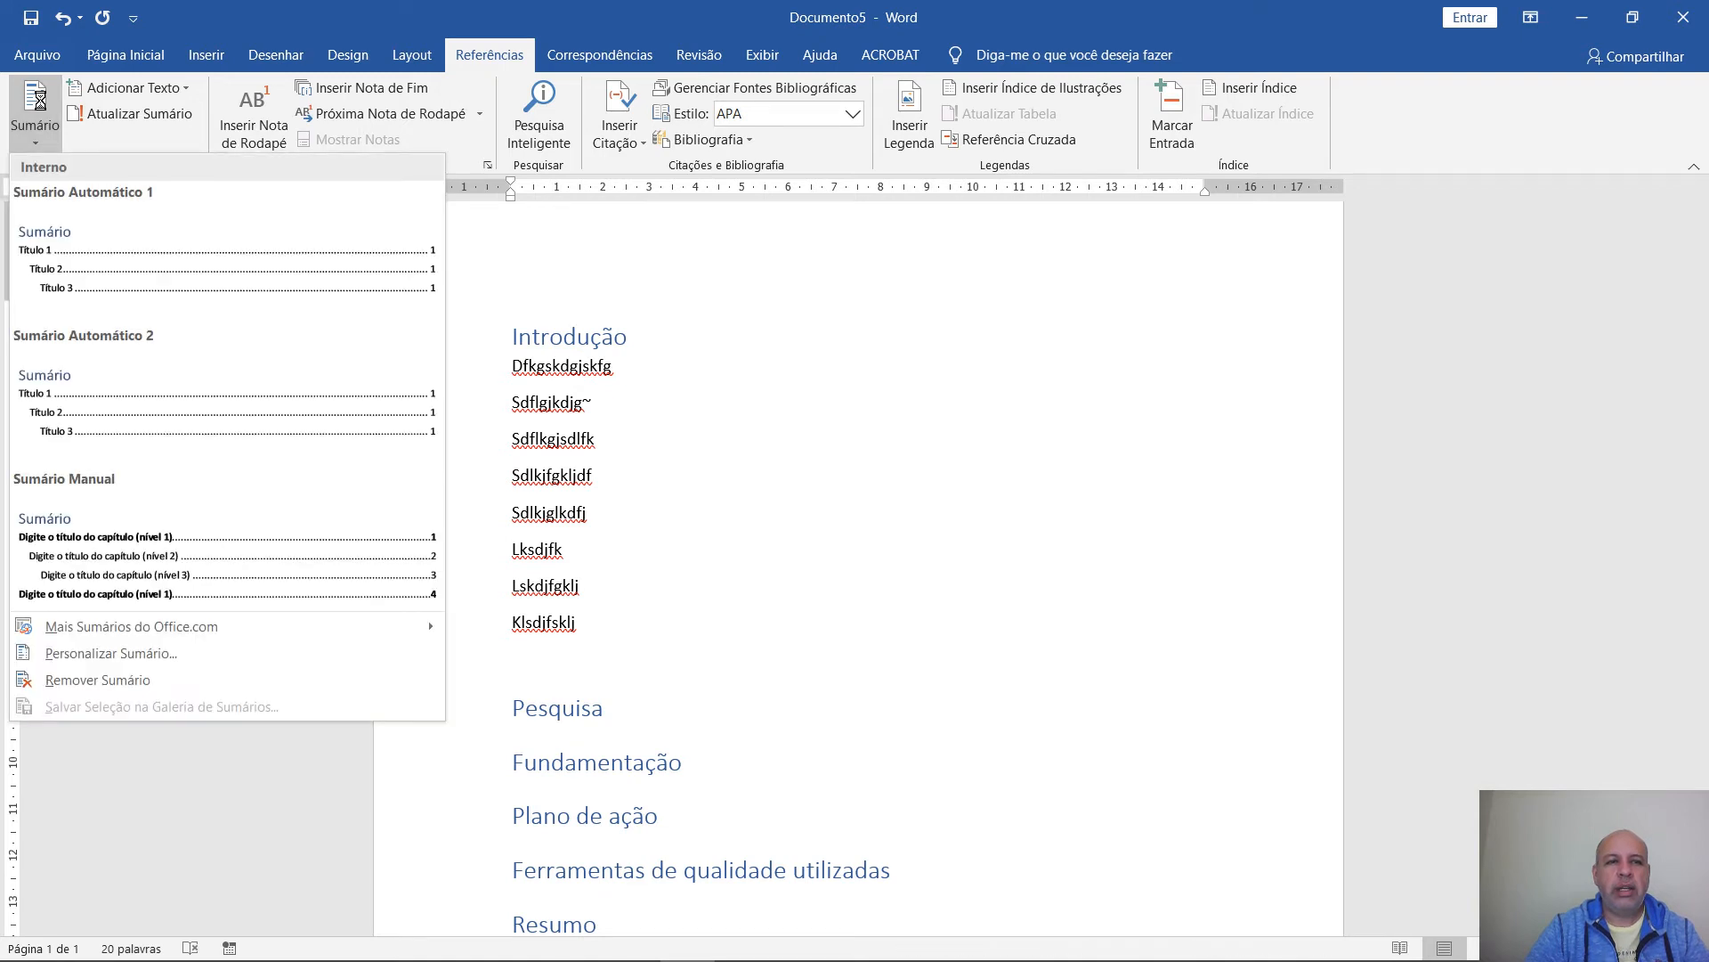
click(156, 258)
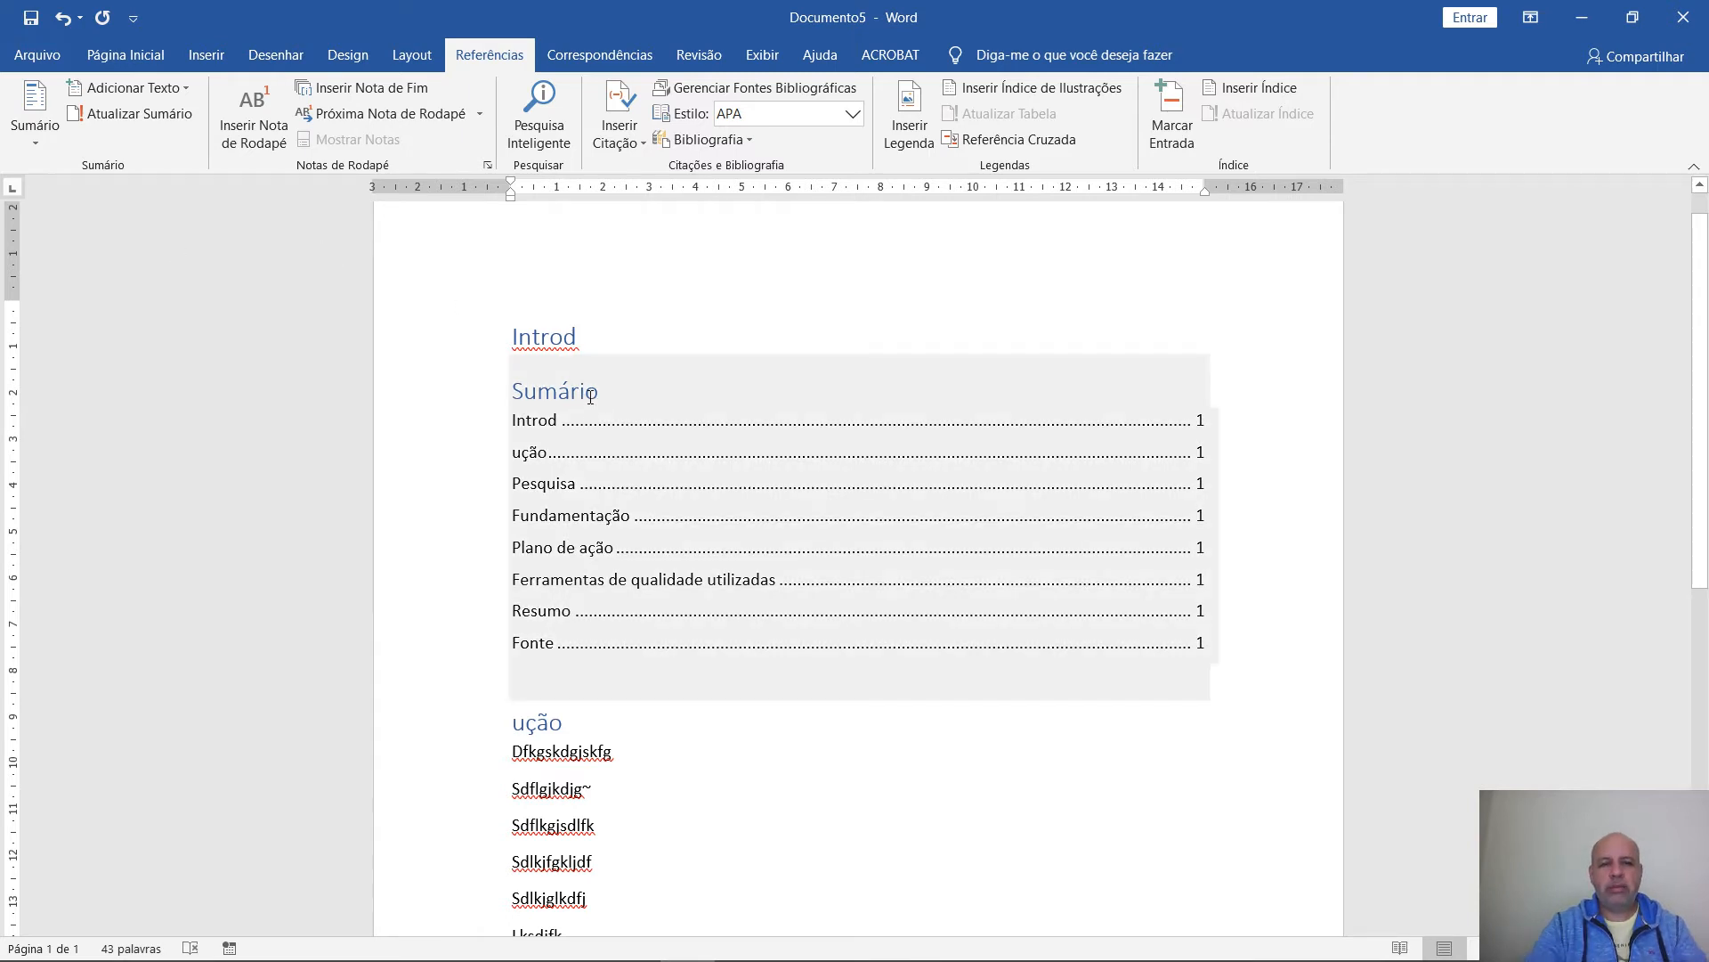
key(ctrl+z)
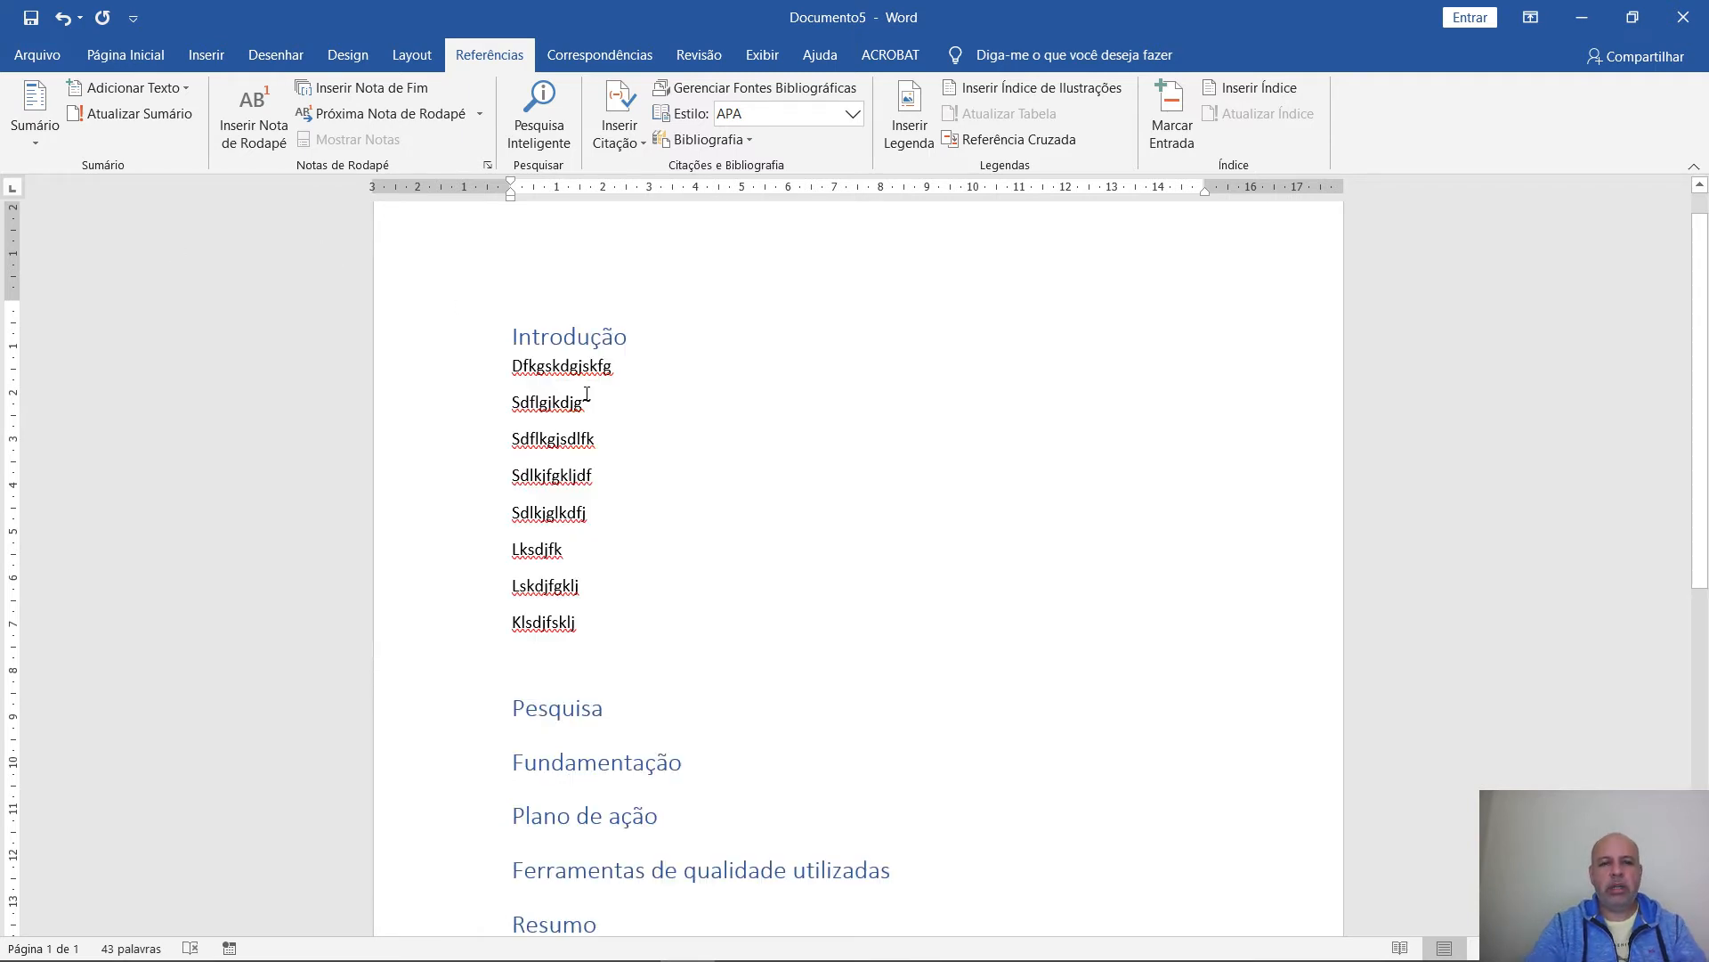
Insert the Sumário Automático 1 table of contents immediately before the Introdução heading
click(454, 322)
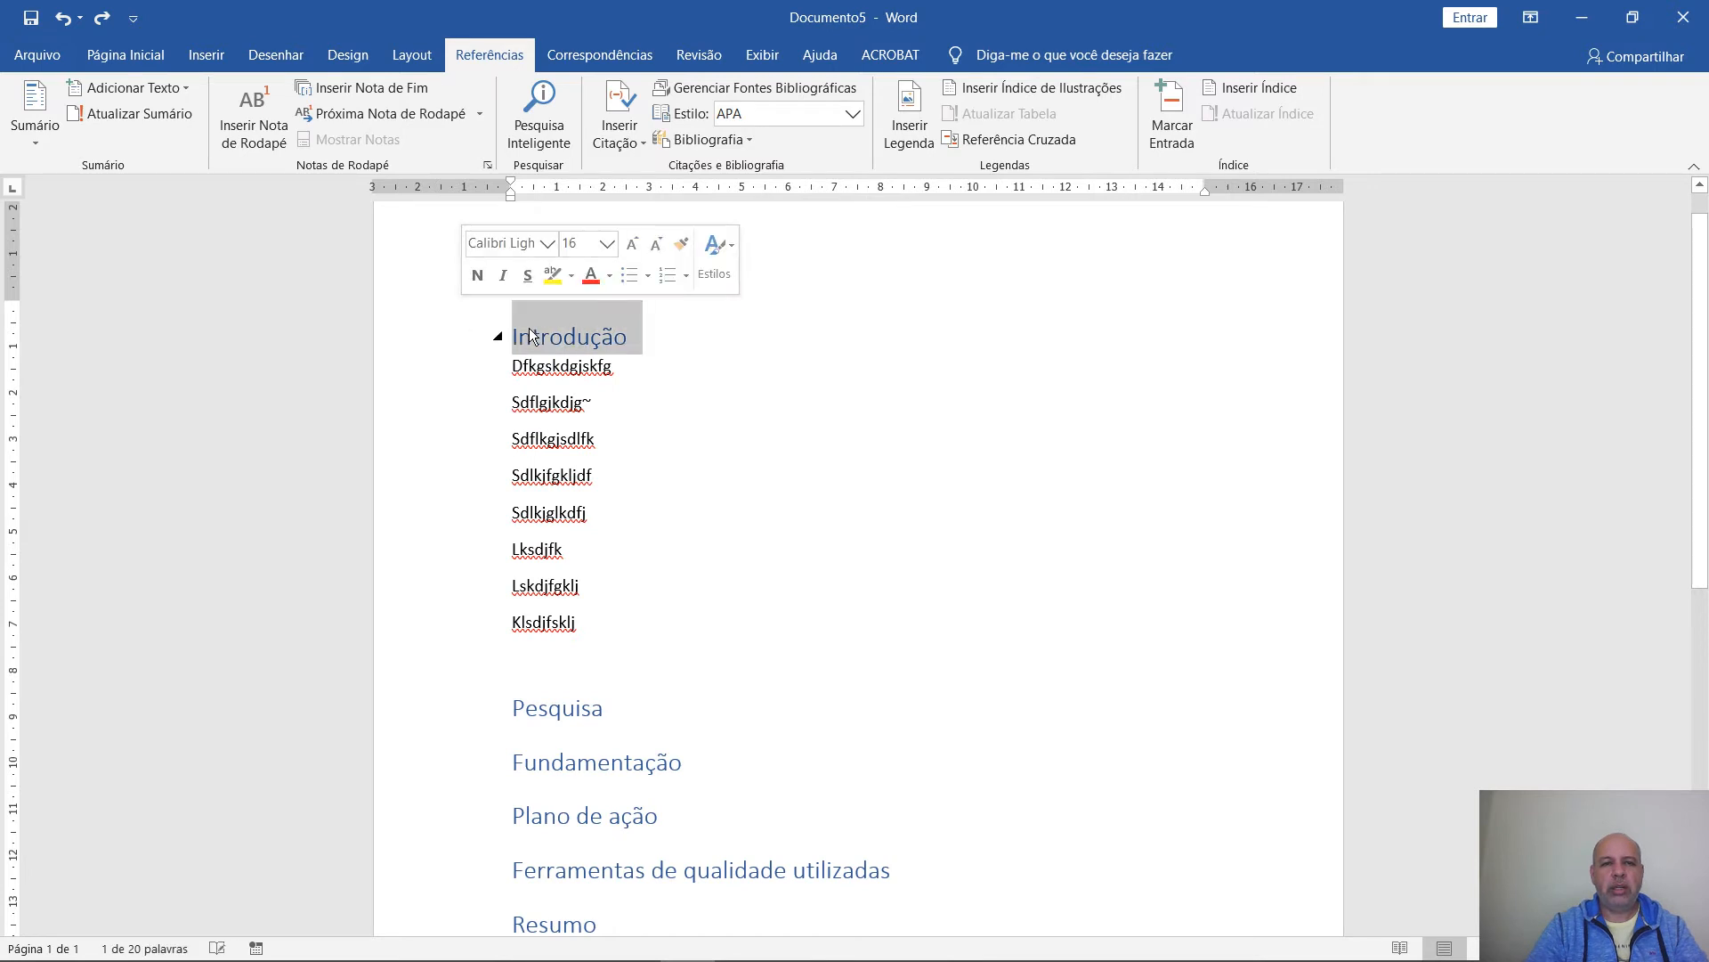
click(843, 456)
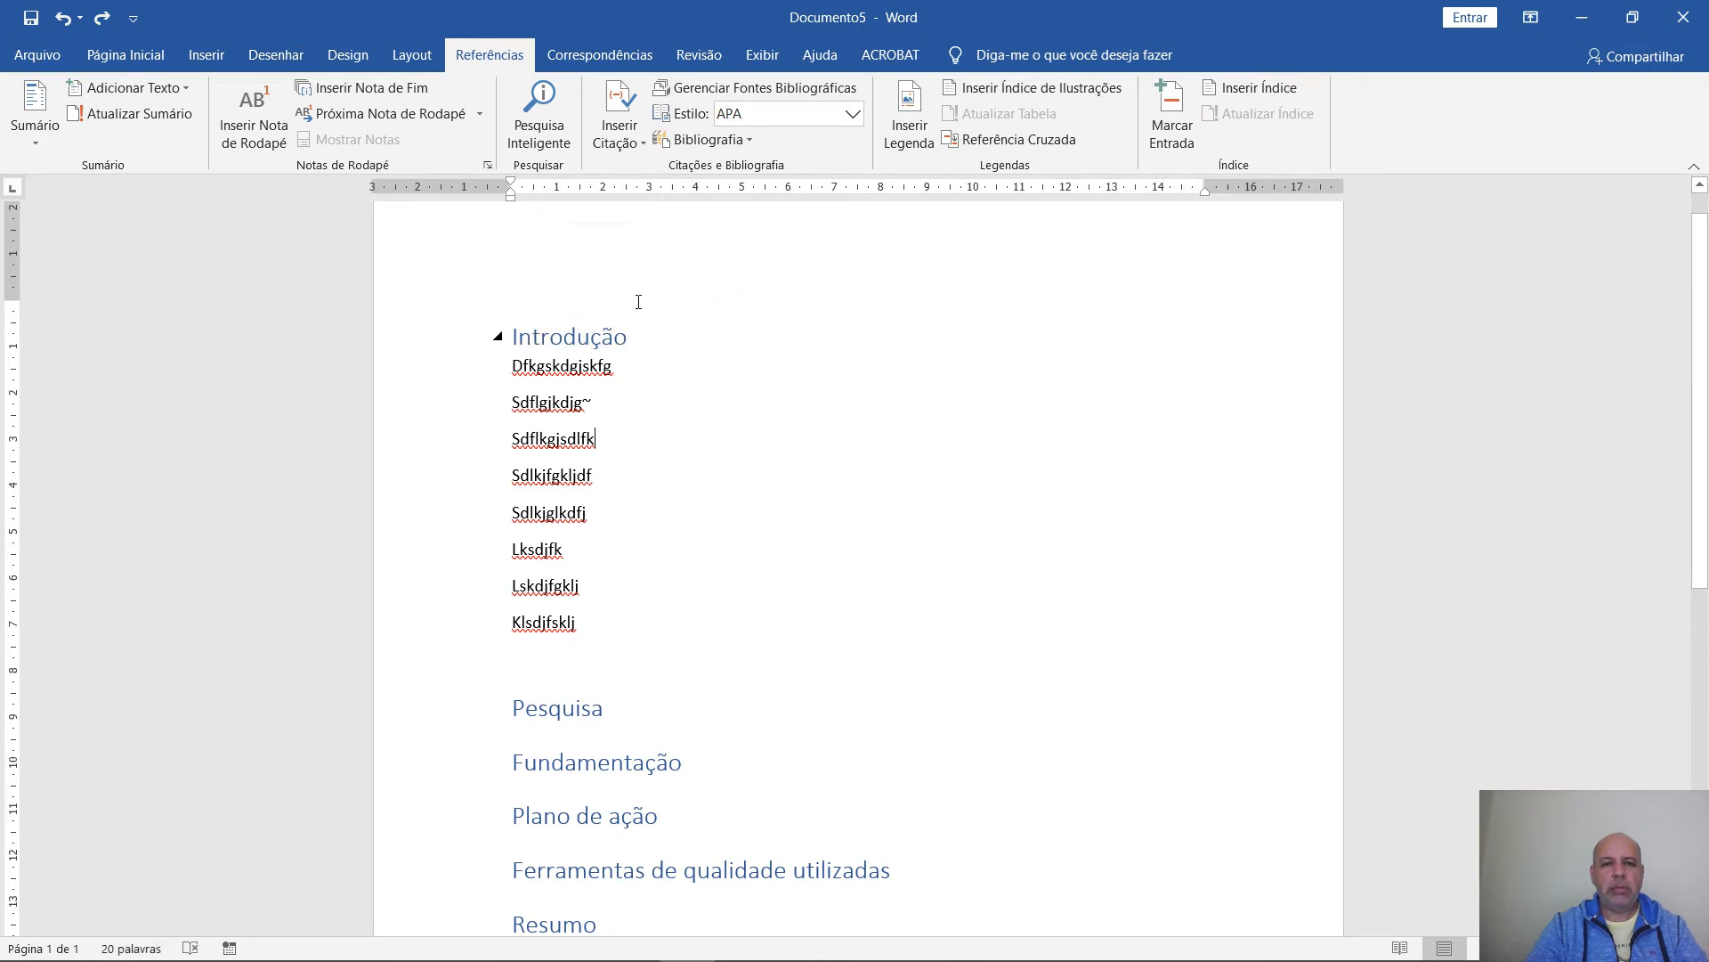
click(513, 309)
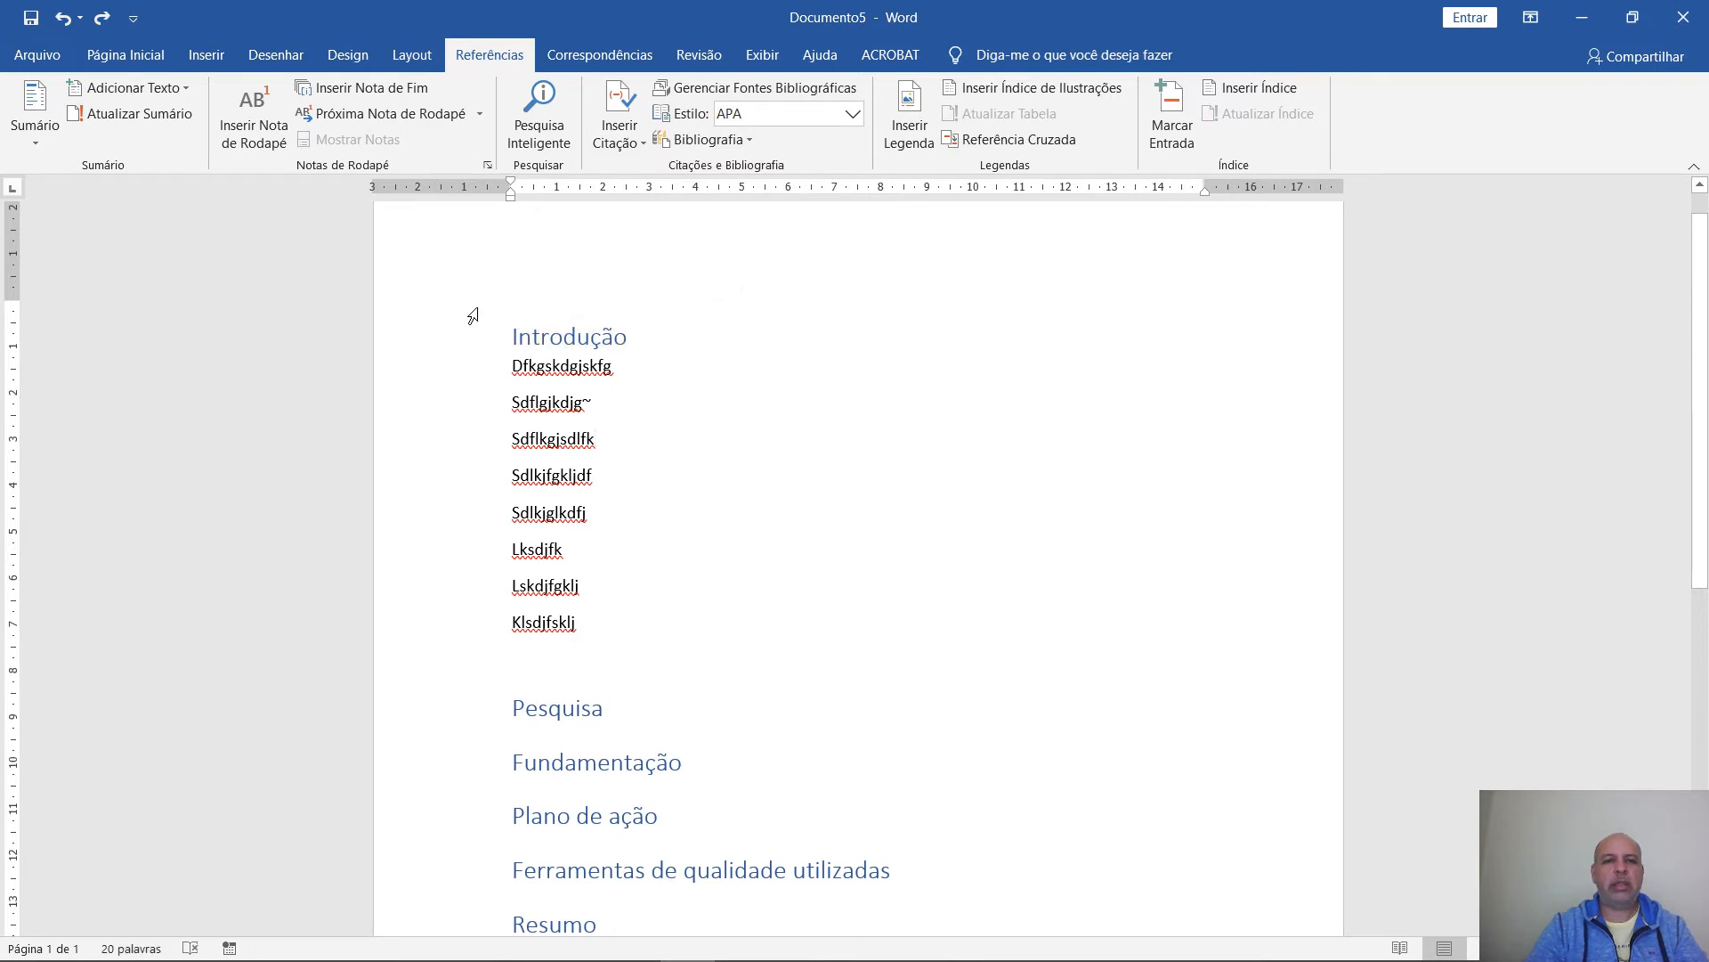
click(28, 114)
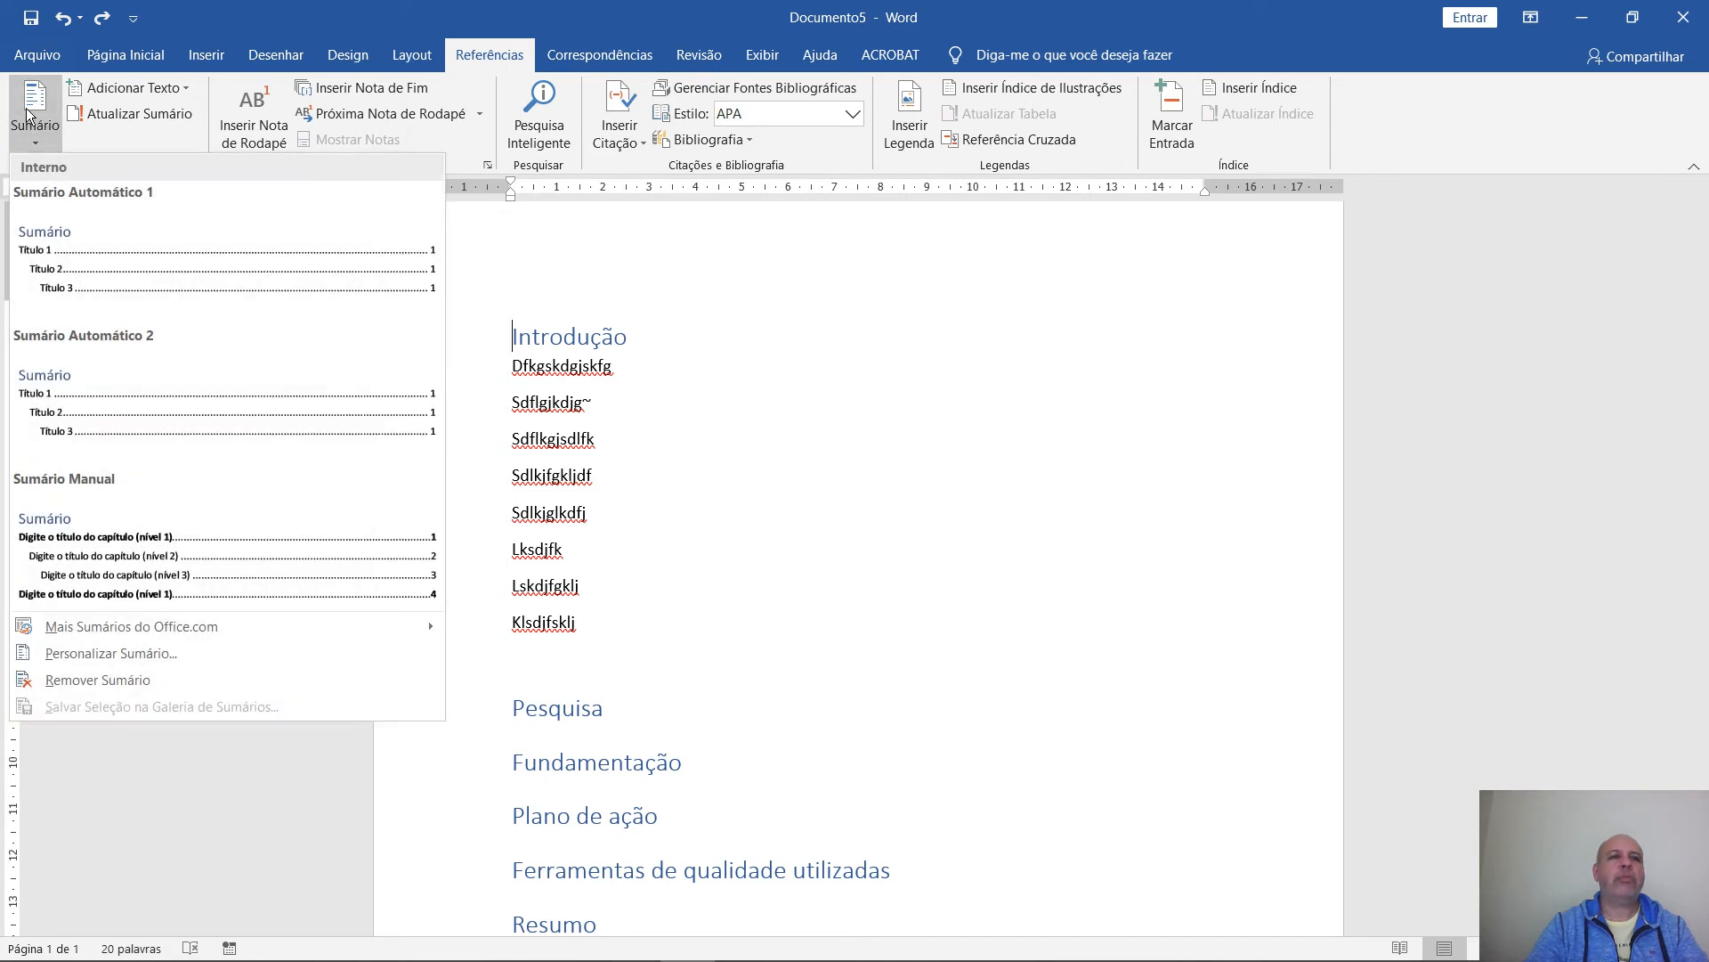
click(90, 233)
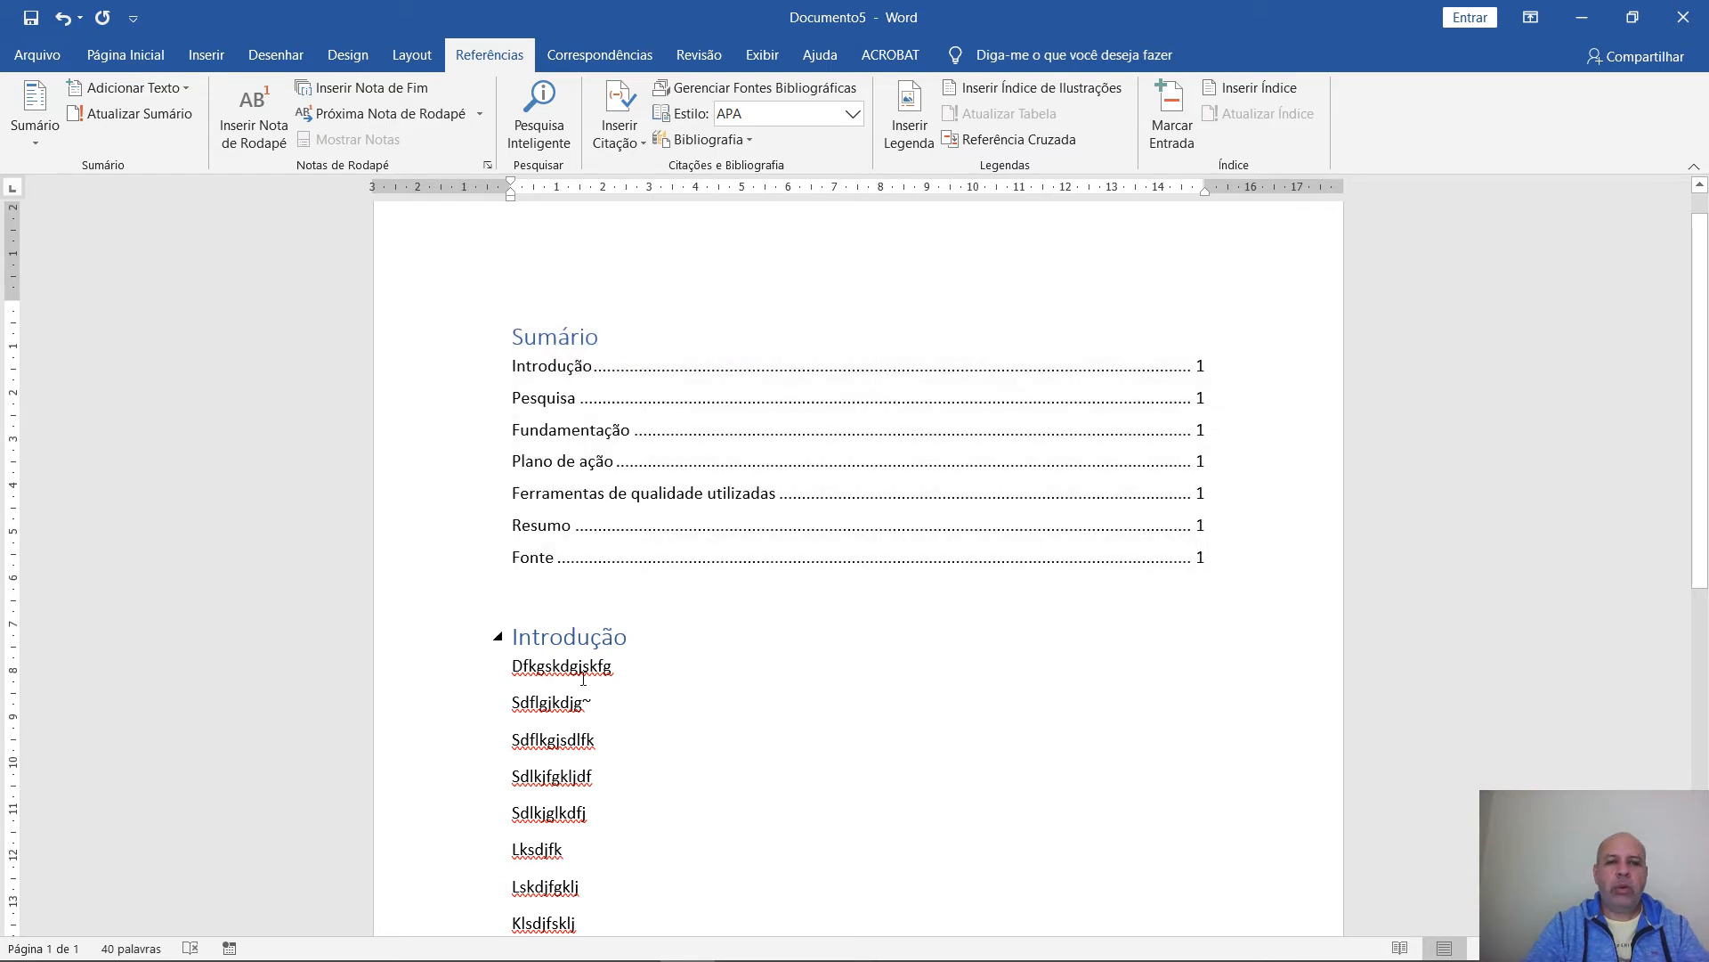
Collapse the body text under the Introdução heading that follows the table of contents
scroll(578, 663, down, 4)
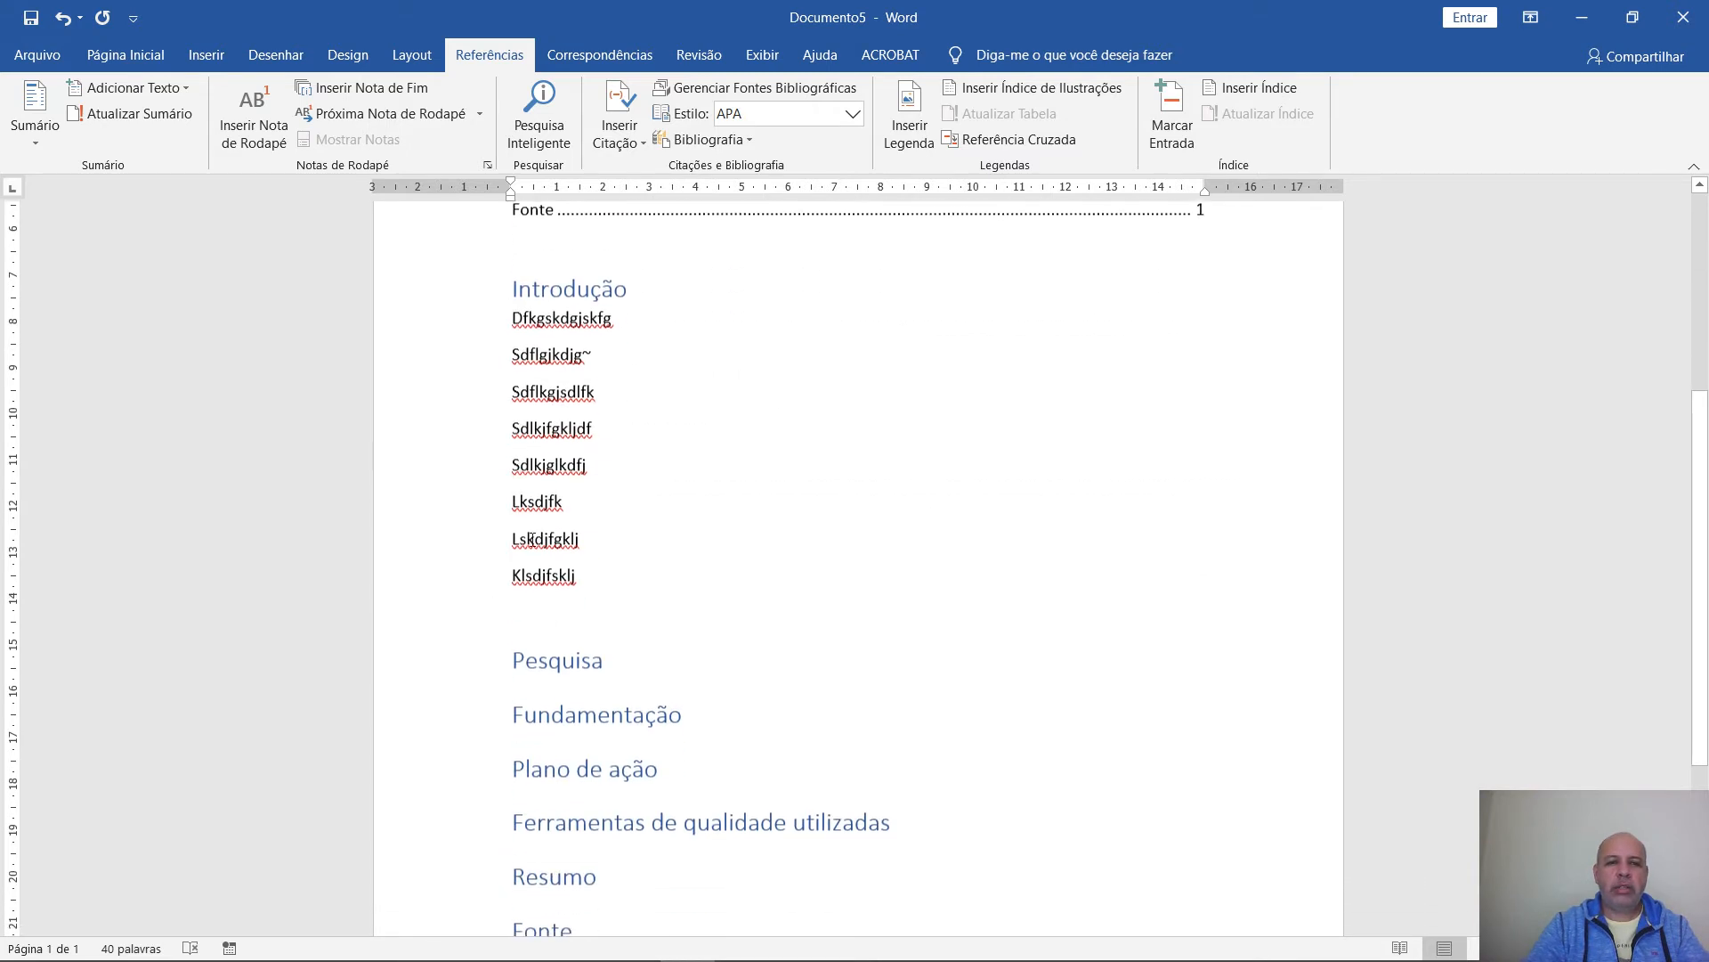
click(499, 289)
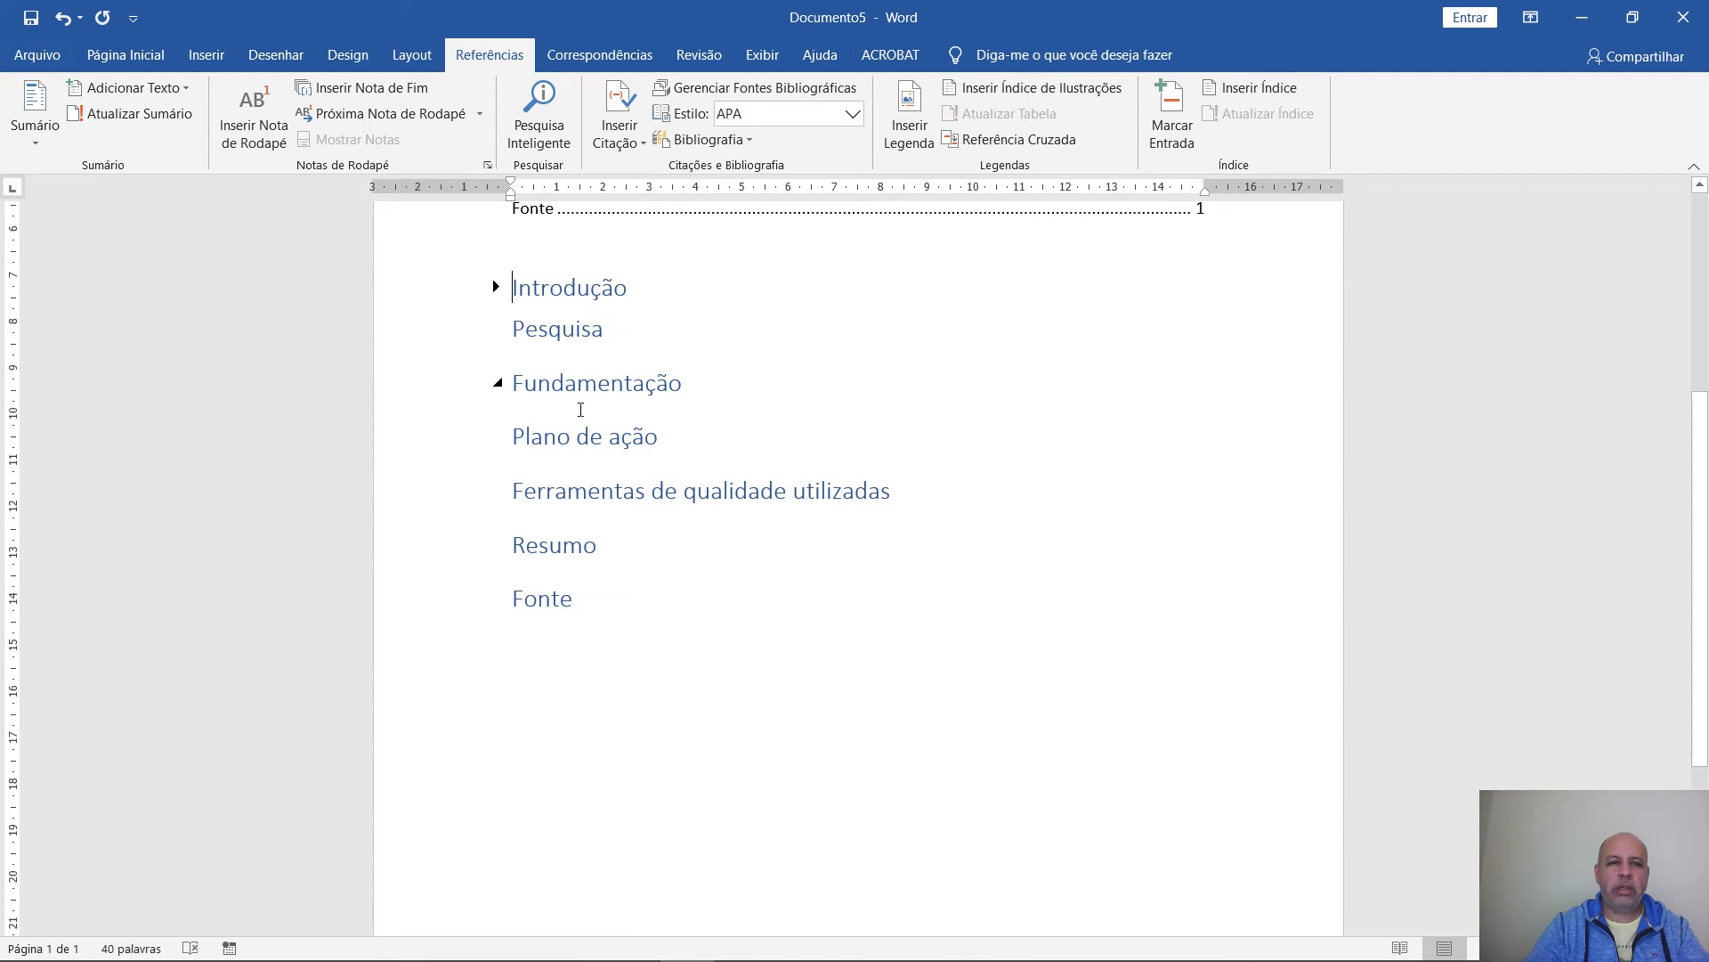
scroll(576, 359, up, 4)
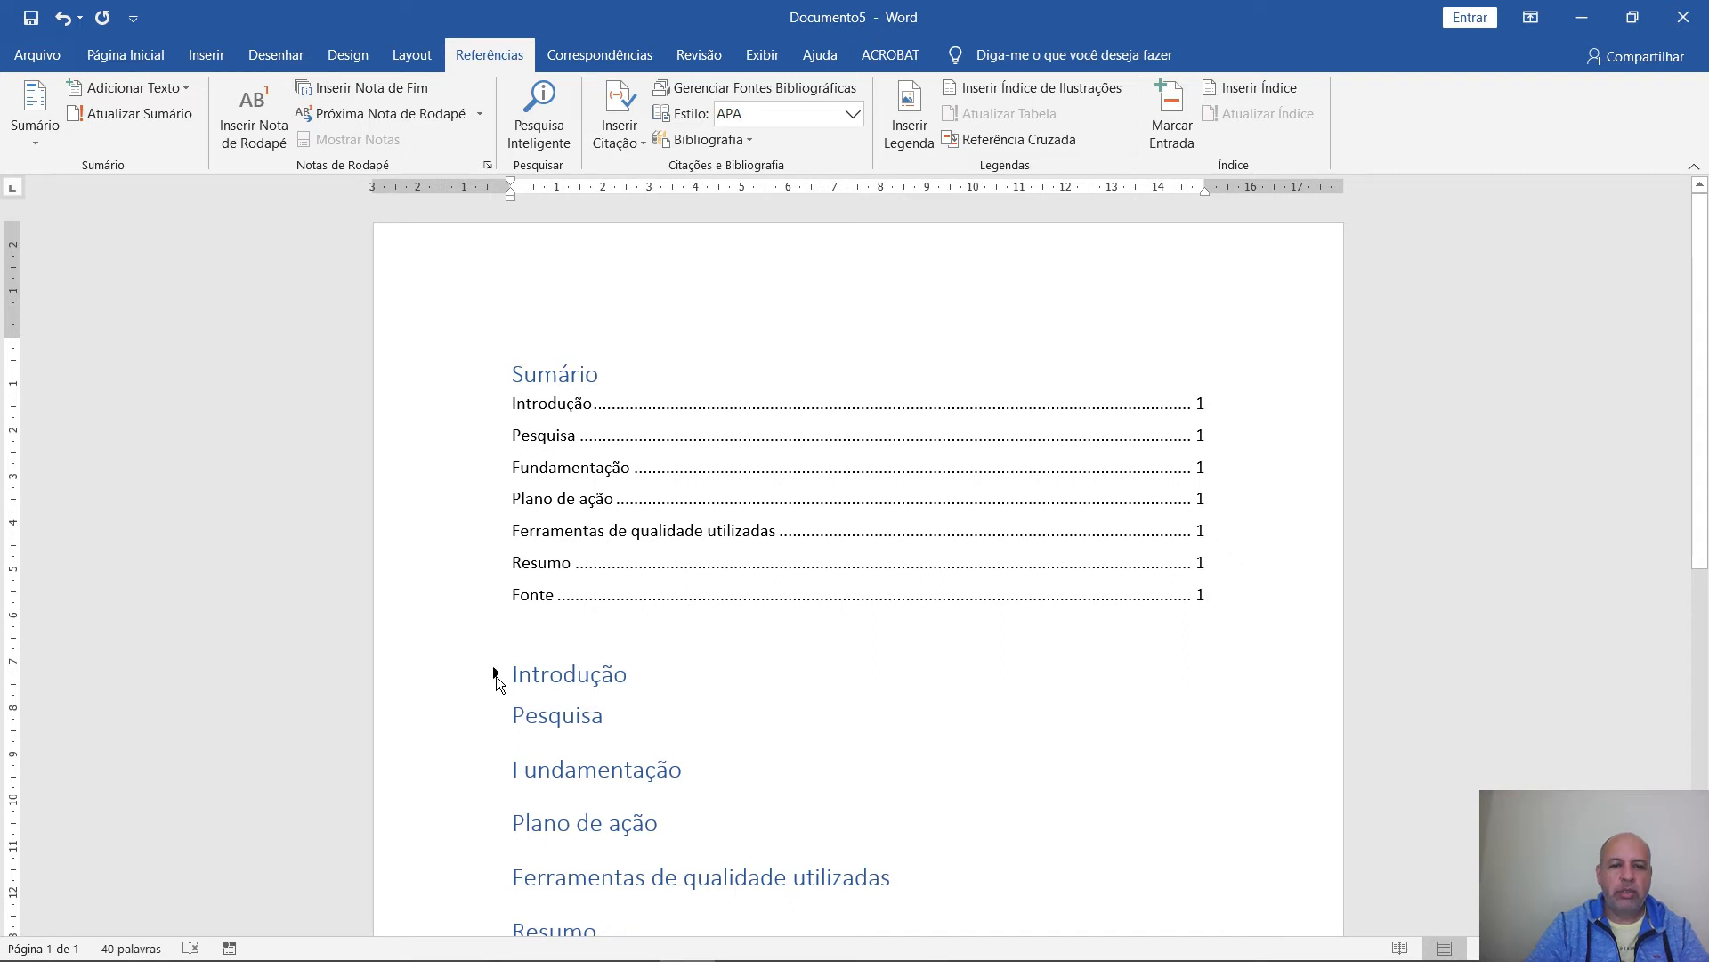
Expand the body text under Introdução and add thirteen short placeholder lines under Pesquisa, from Asdfjalfjl to asdfjlkaj
click(497, 673)
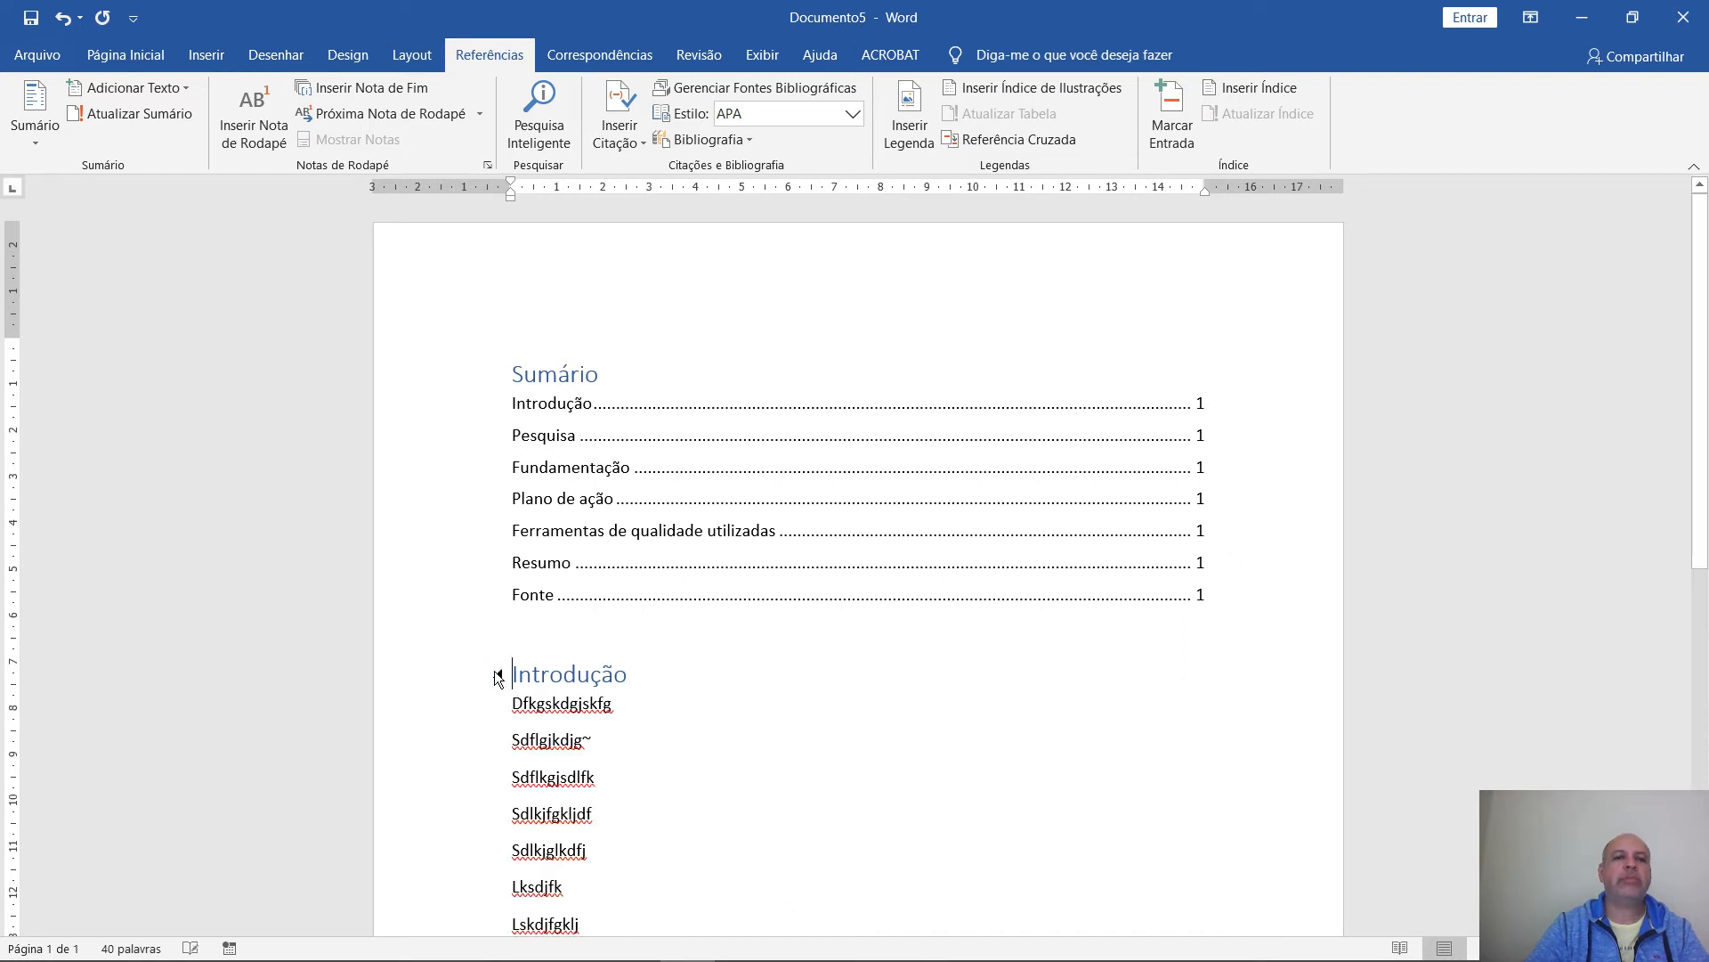
scroll(489, 679, down, 7)
scroll(490, 680, down, 1)
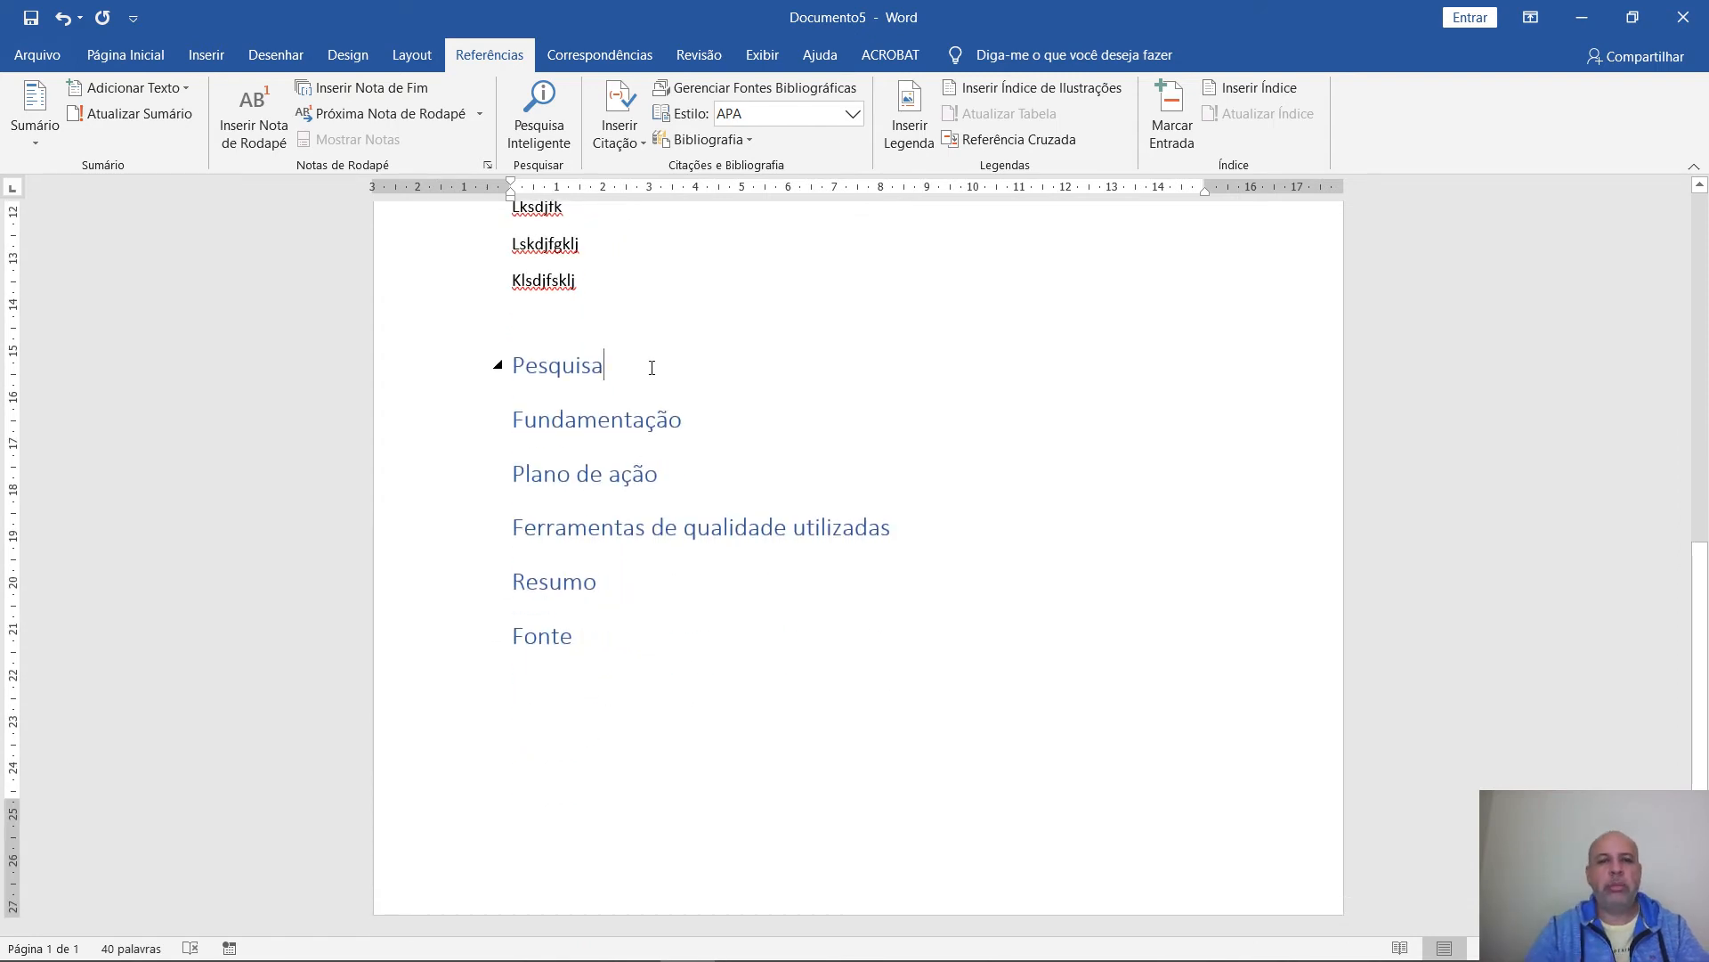
key(Return)
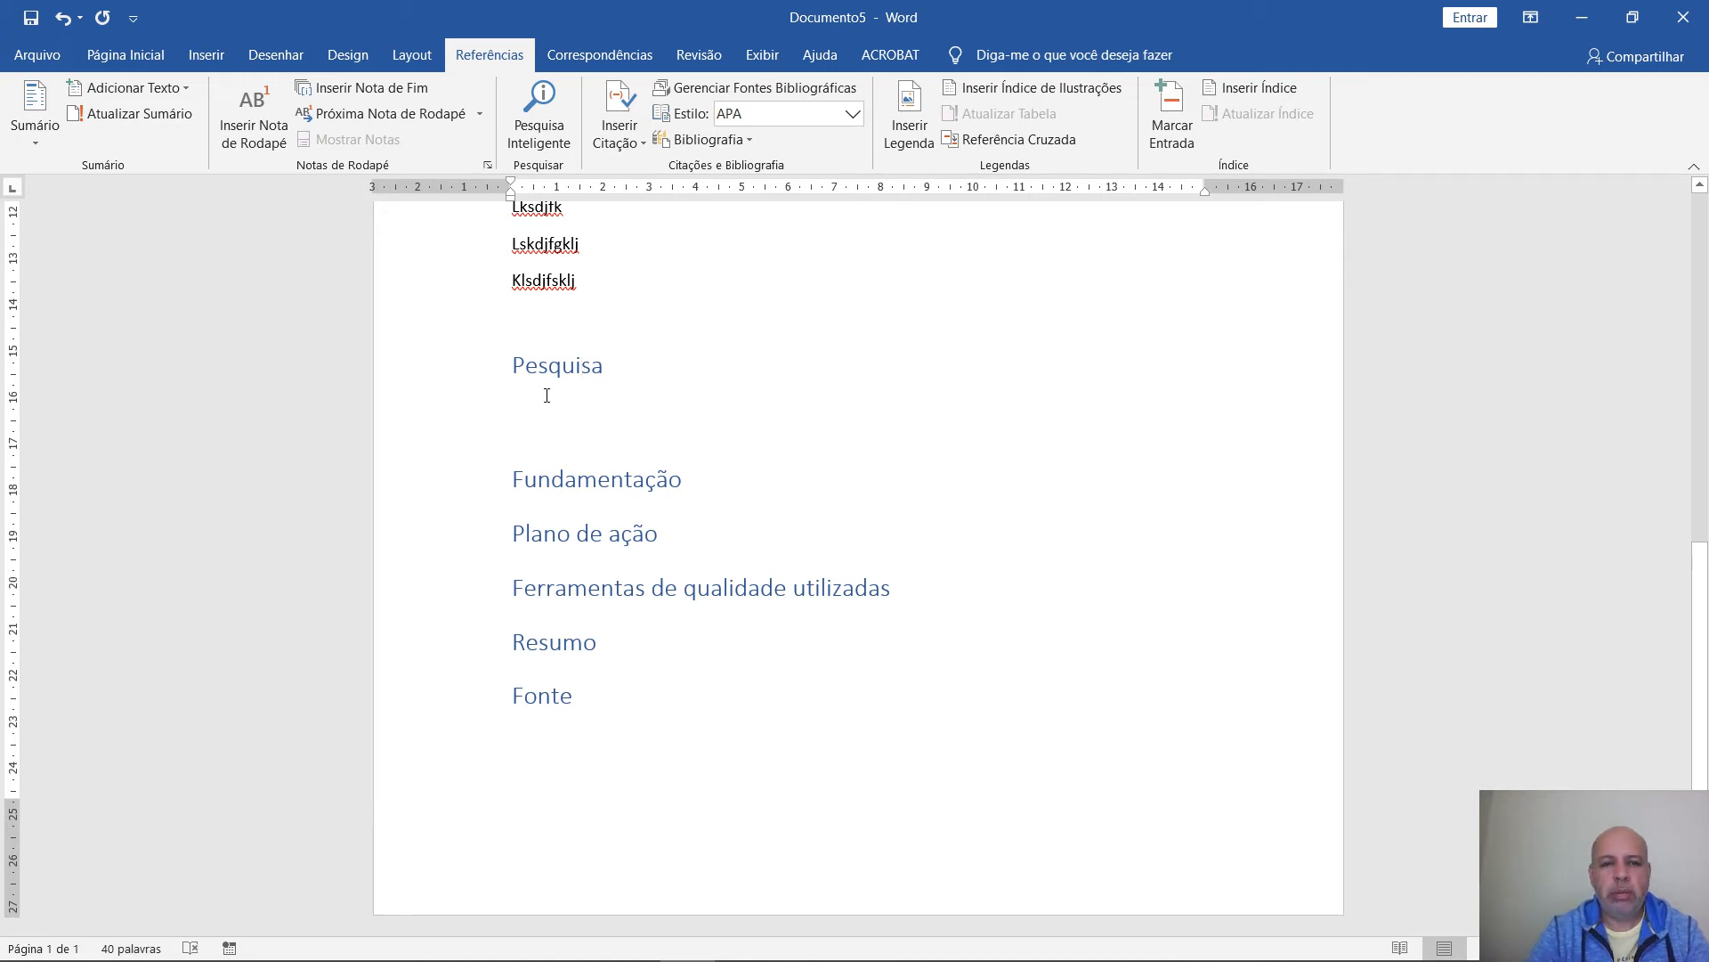
text(asdfjalfjl)
key(Return)
text(laksjdflkaj~f)
key(Return)
text(asdljflskj)
key(Return)
text(asdfkljasdlkfj)
key(Return)
text(laksjdflkajsd)
key(Return)
text(skadjfklasdj)
key(Return)
text(klsjdflkajs)
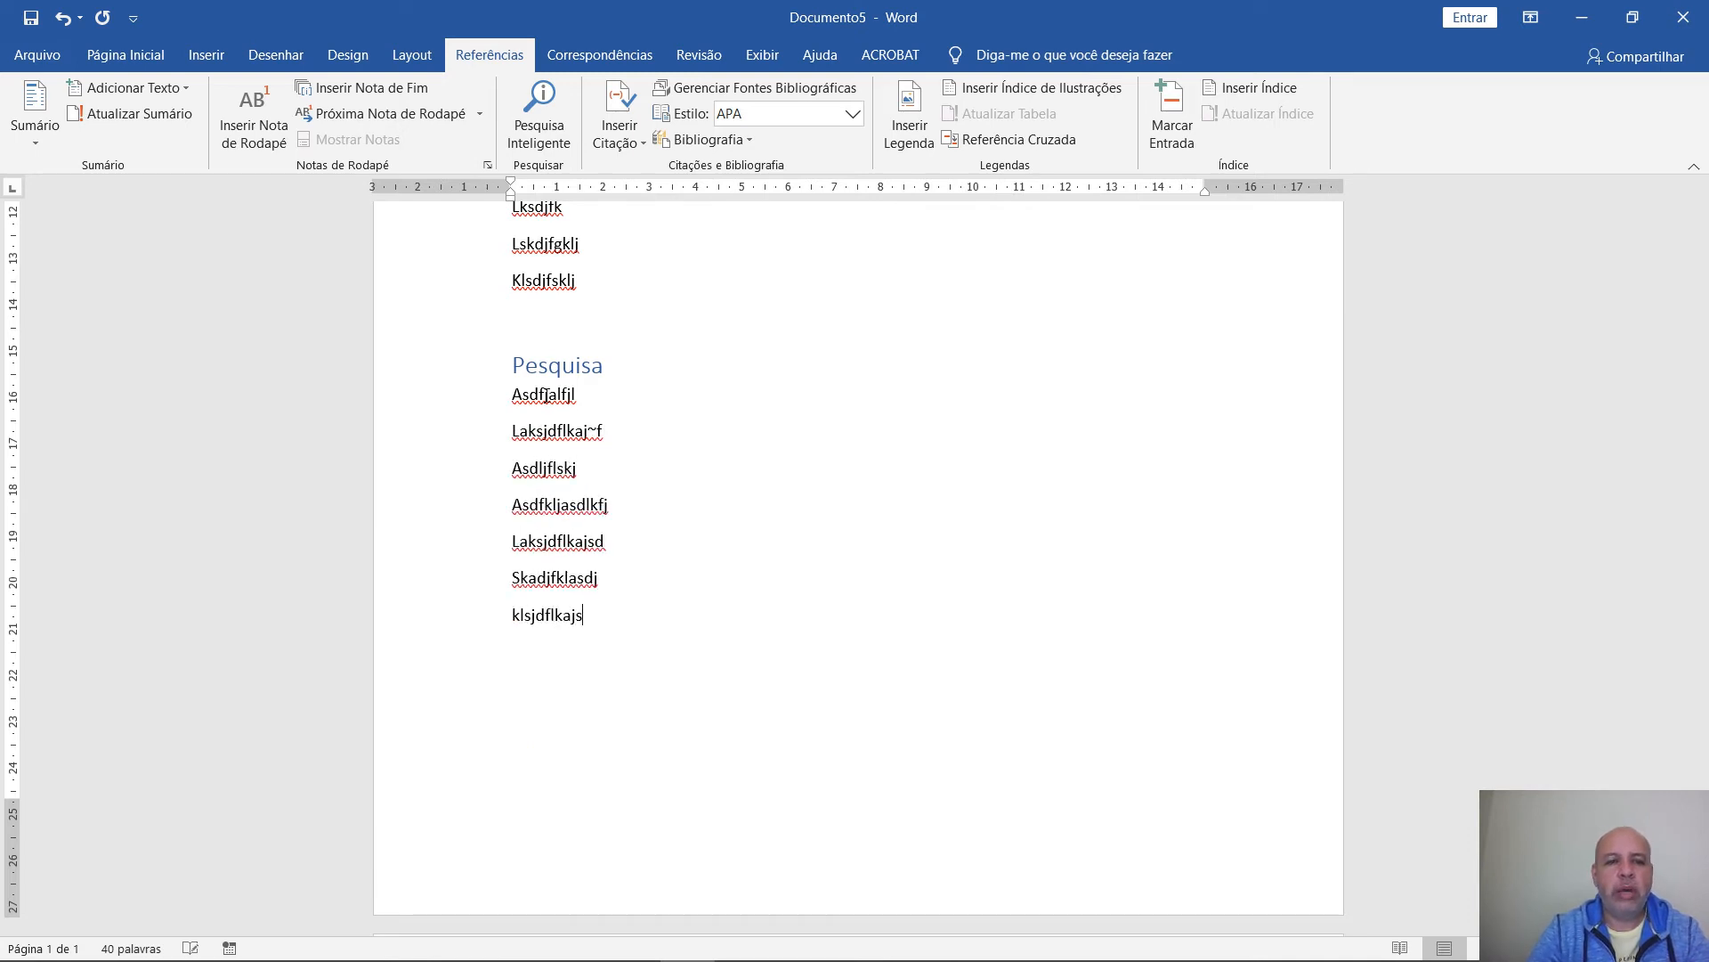
key(Return)
text(ksjadflak)
key(Return)
text(jlaskdfja)
key(Return)
text(kajsdlfkaj)
key(Return)
text(kjsdlfa)
key(Return)
text(ljasdf)
key(Return)
text(asdfjlkaj)
Add twelve short placeholder lines under the Fundamentação heading, from Jasdlfkajsldkfja to Dfk
scroll(546, 395, down, 5)
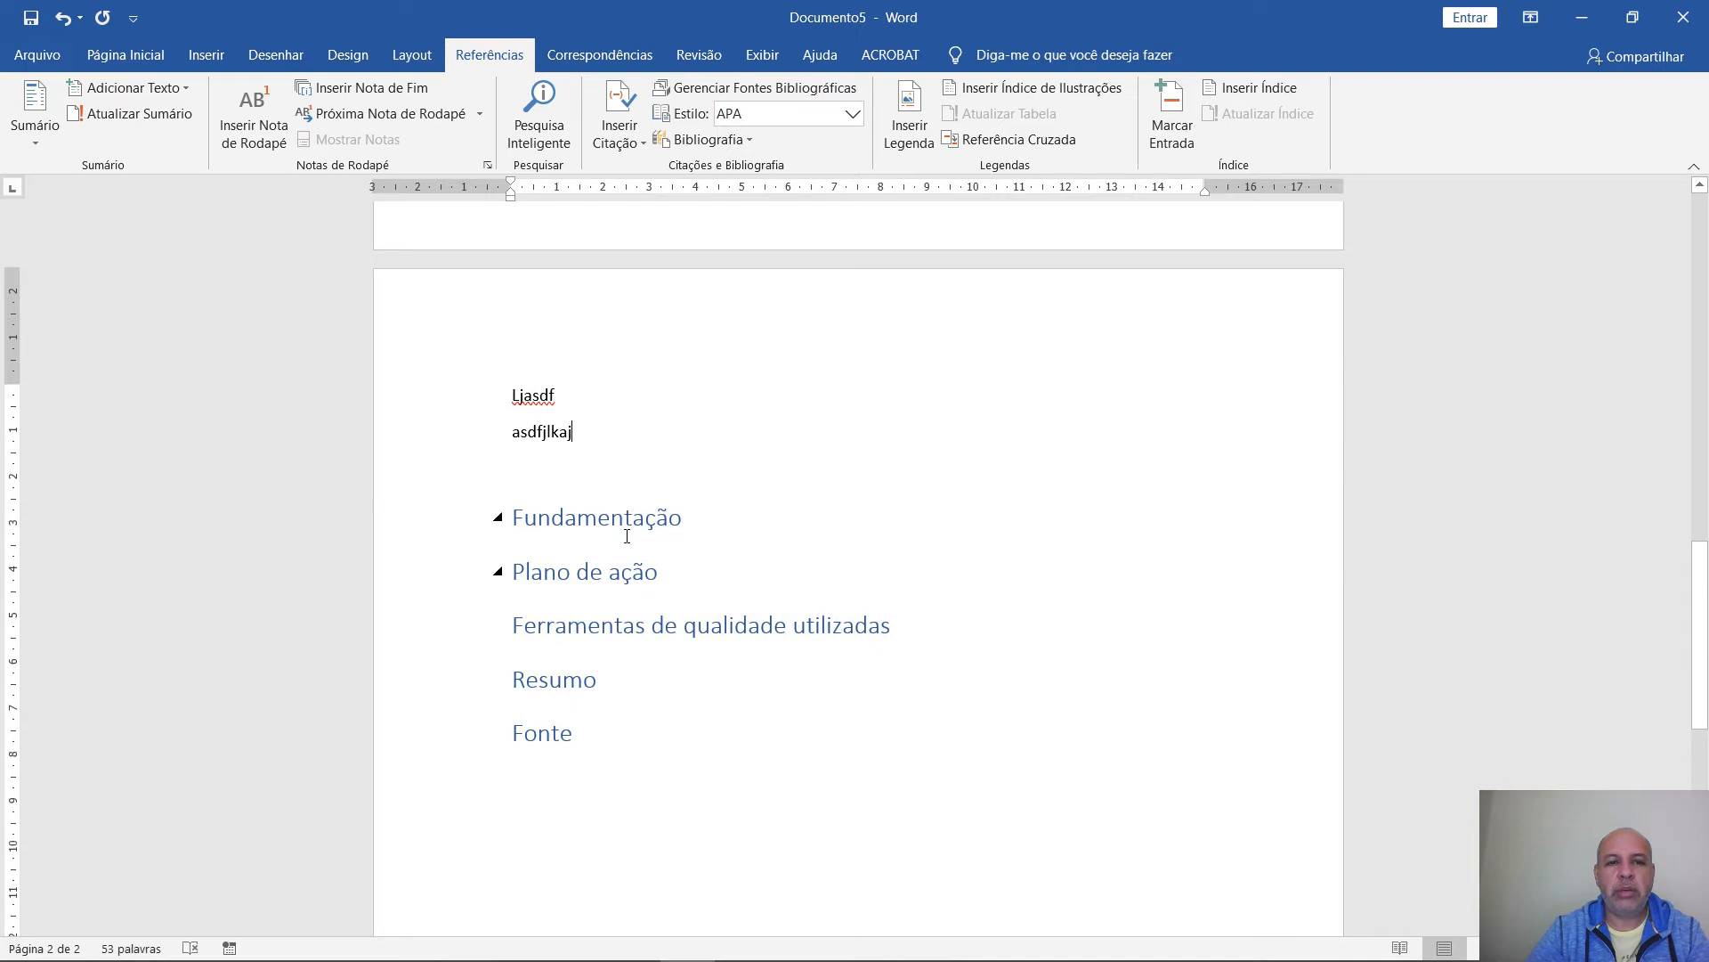
click(686, 528)
key(Return)
text(Jasdlfkajsldkfja)
key(Return)
text(Asdklfjalskdjfa)
key(Return)
text(laksdjf)
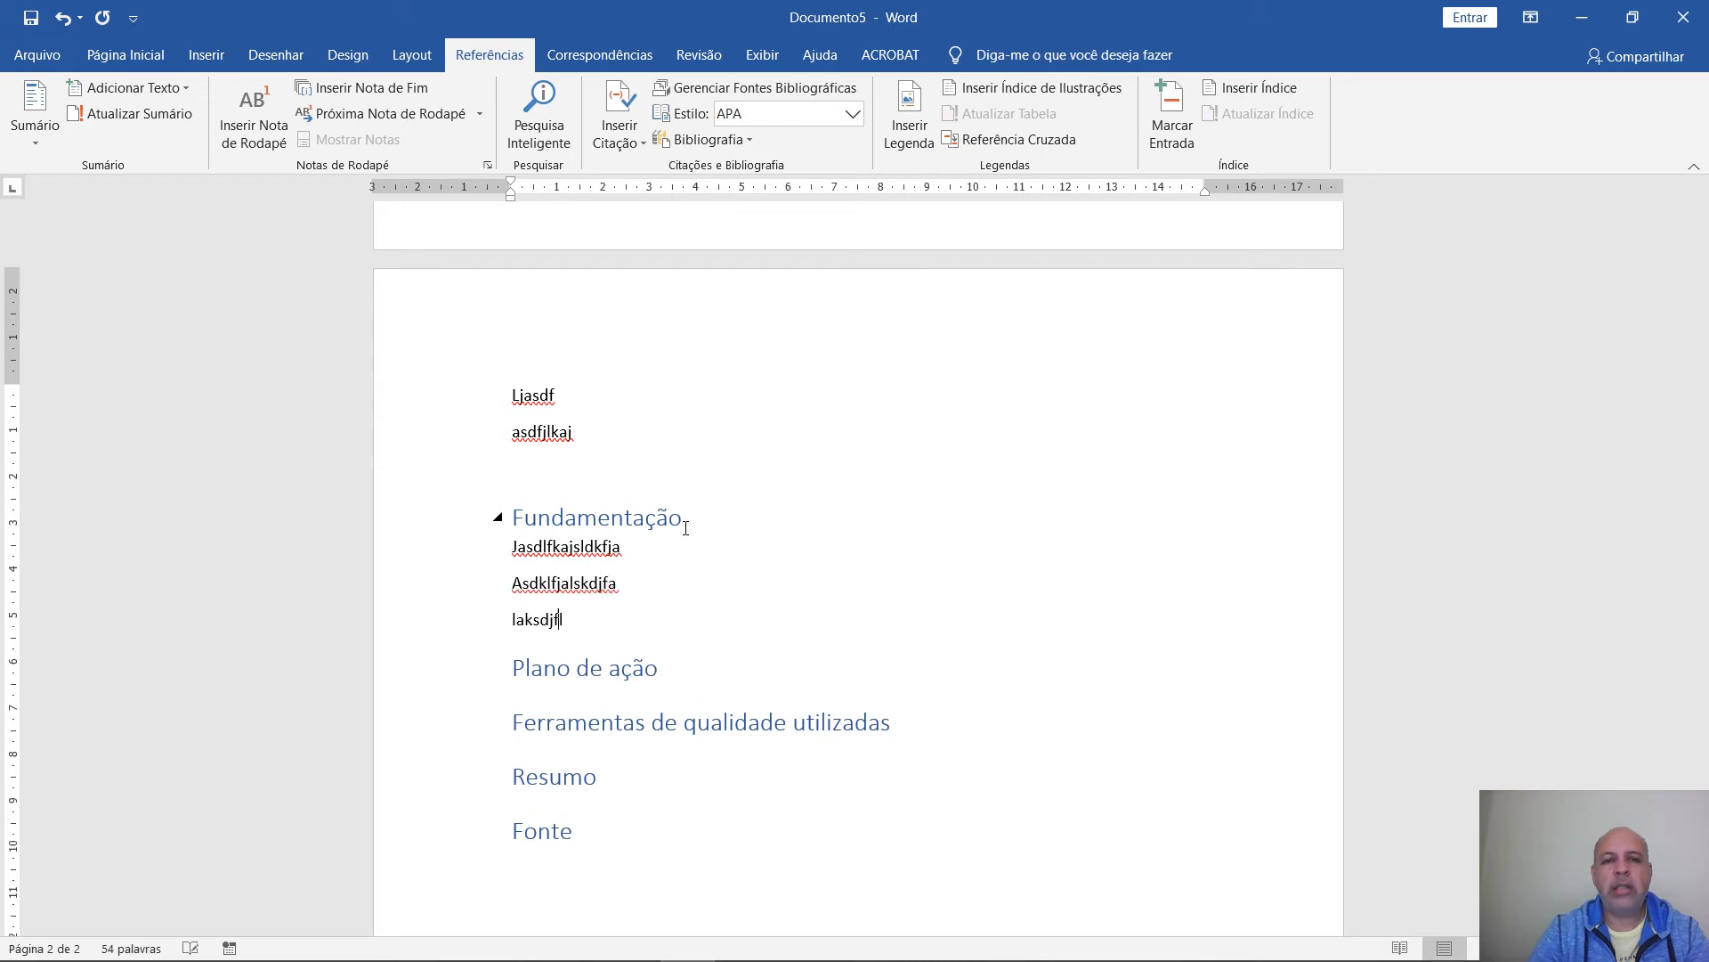
text(laksjd)
key(Return)
text(Asdlfkjasldkfja)
key(Return)
text(Askdjflaksdj)
key(Return)
text(Askdjfalsk)
key(Return)
text(Kfjgad)
key(Return)
text(Fãdfg)
key(Return)
text(Adfgja fgja)
key(Return)
text(Dfgajd]fgajdfgk)
key(Return)
text(Dfk)
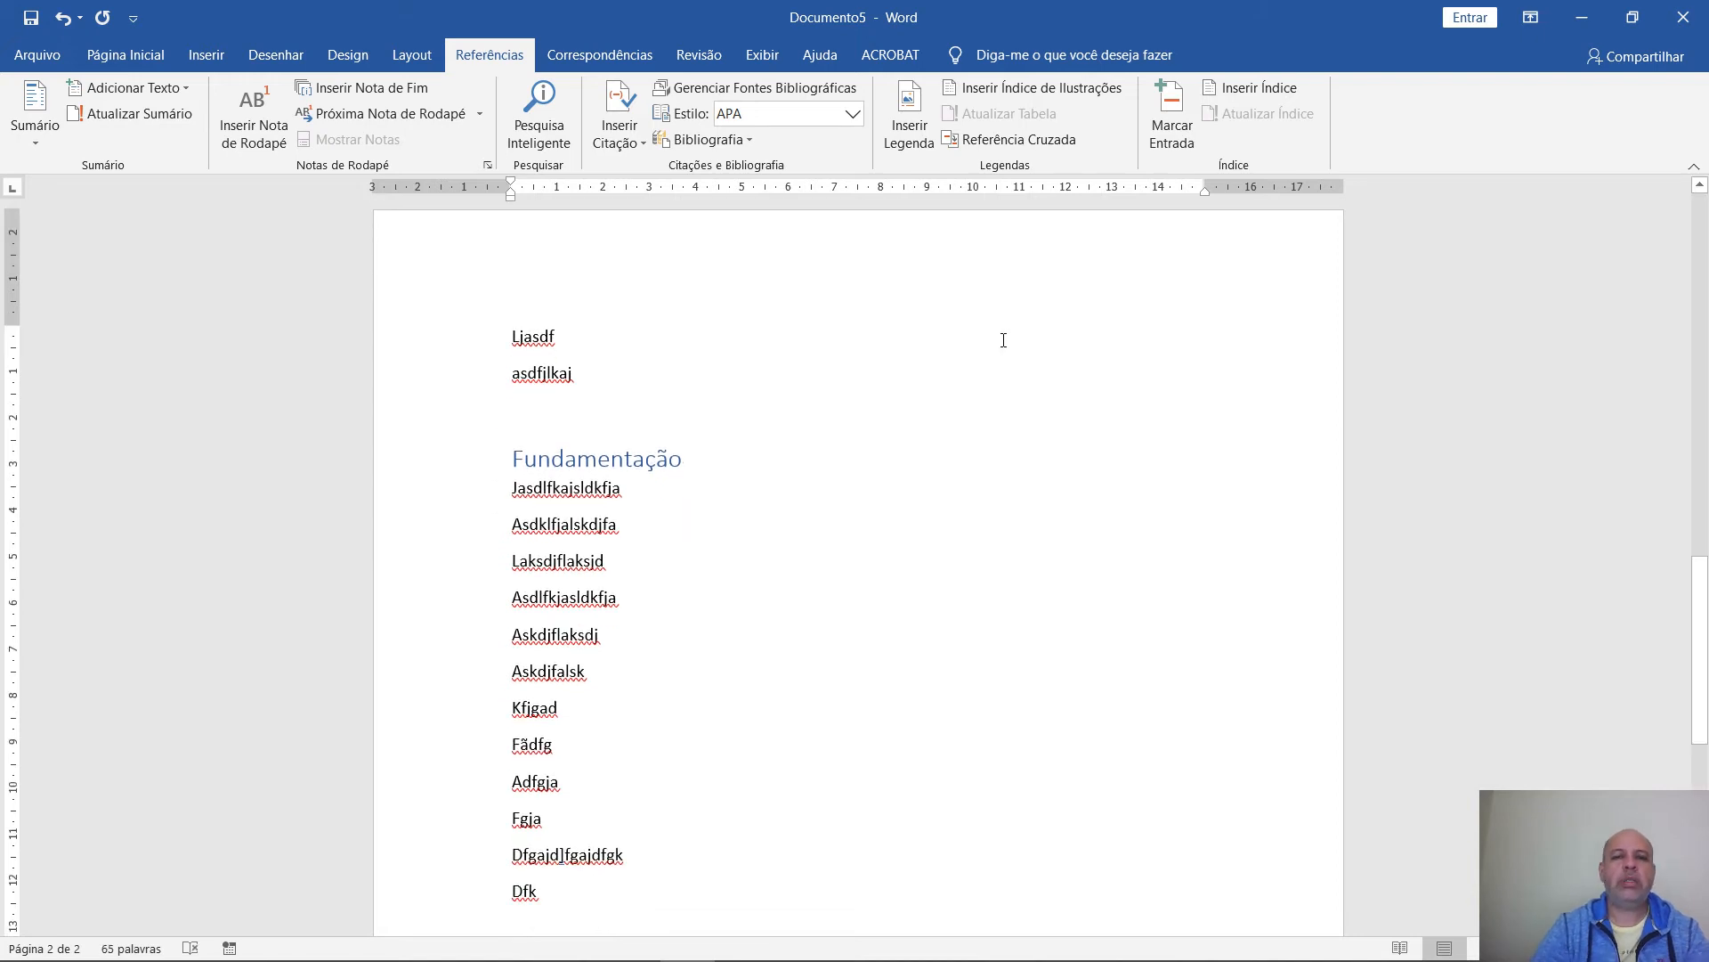
key(Return)
Fill the Resumo section with short placeholder lines, from Sdmfkma to Ghd, running onto the following page
scroll(1004, 338, down, 6)
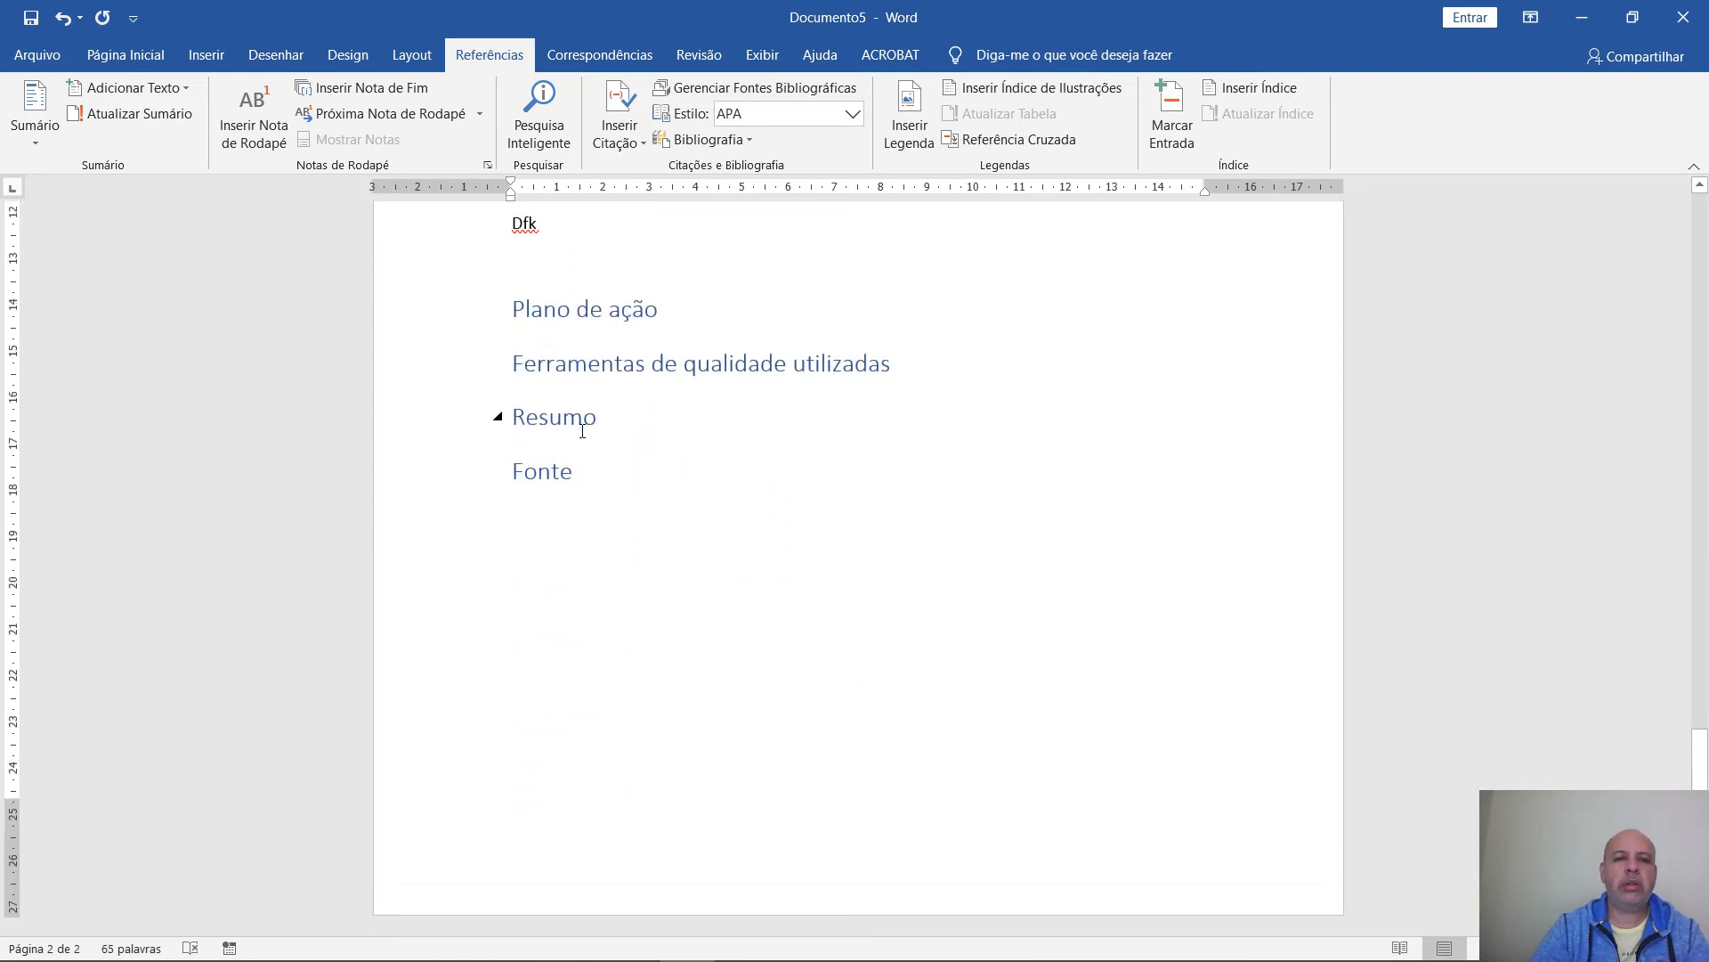
key(Return)
text(Sdmfkma)
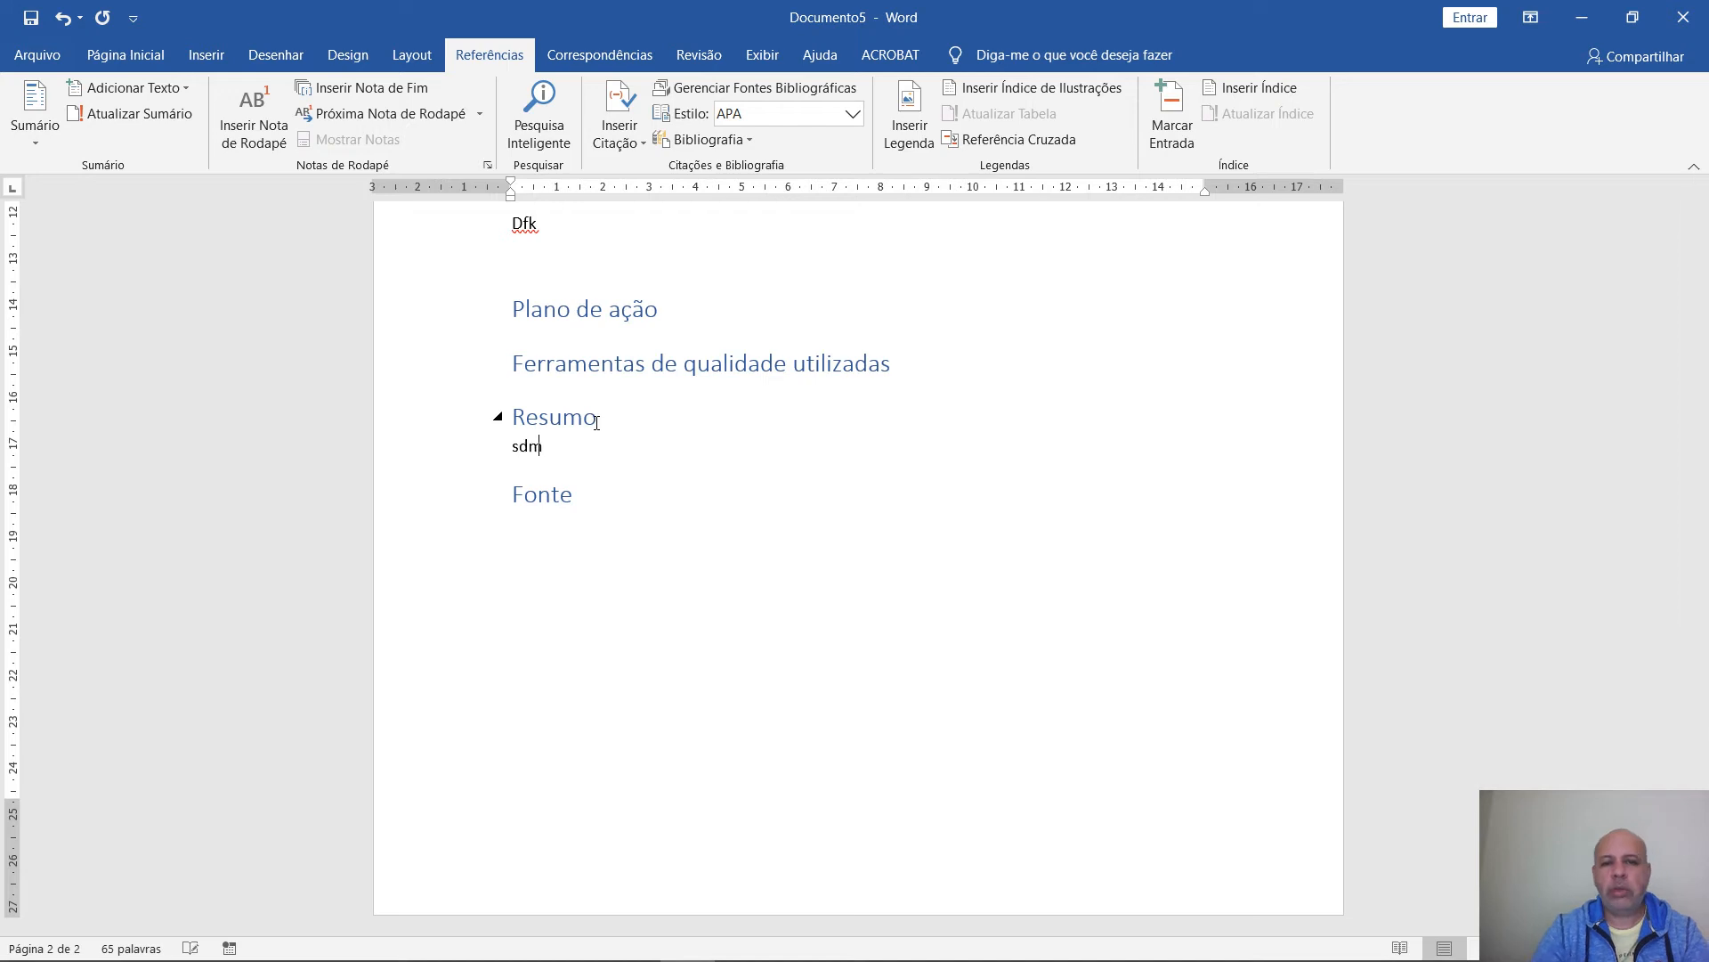
key(Return)
text(Dgadfgskdfgsdf)
key(Return)
text(Gsdf)
key(Return)
text(gs Fg Sfghdf Gh Dfgh Dg Jdgh Jd Ghj Dfg hfh)
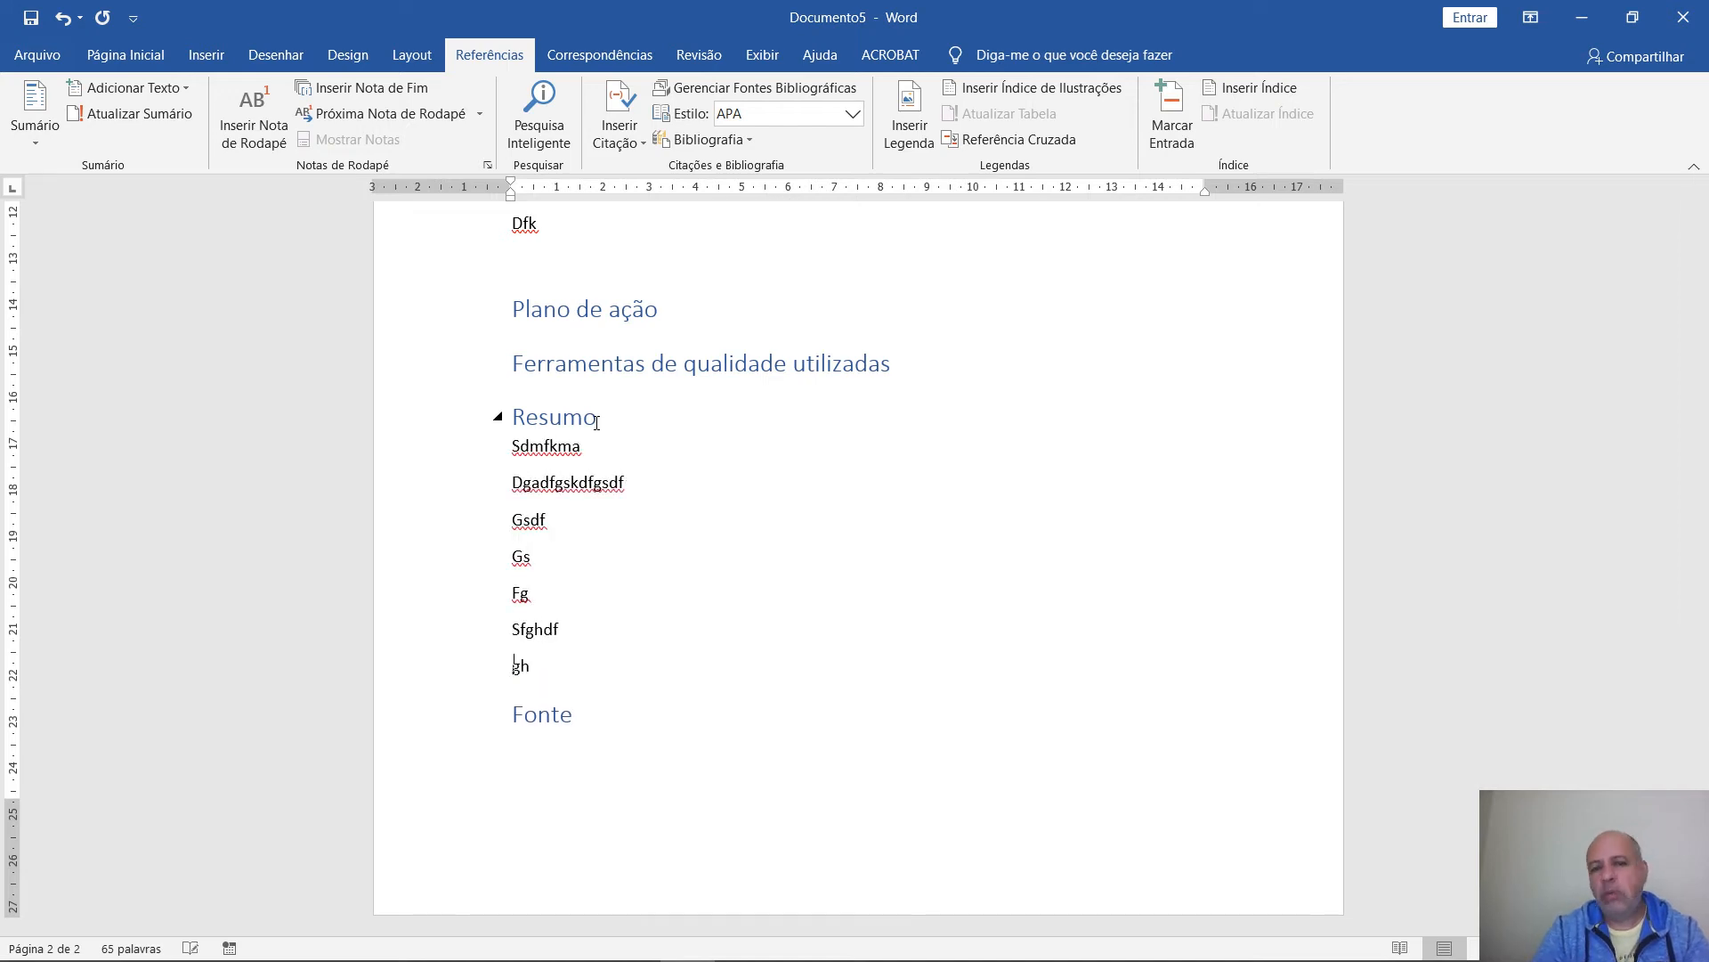
text(d Fgh Dfg Df Gh Dfgh Fgh Dfgh D Ghd)
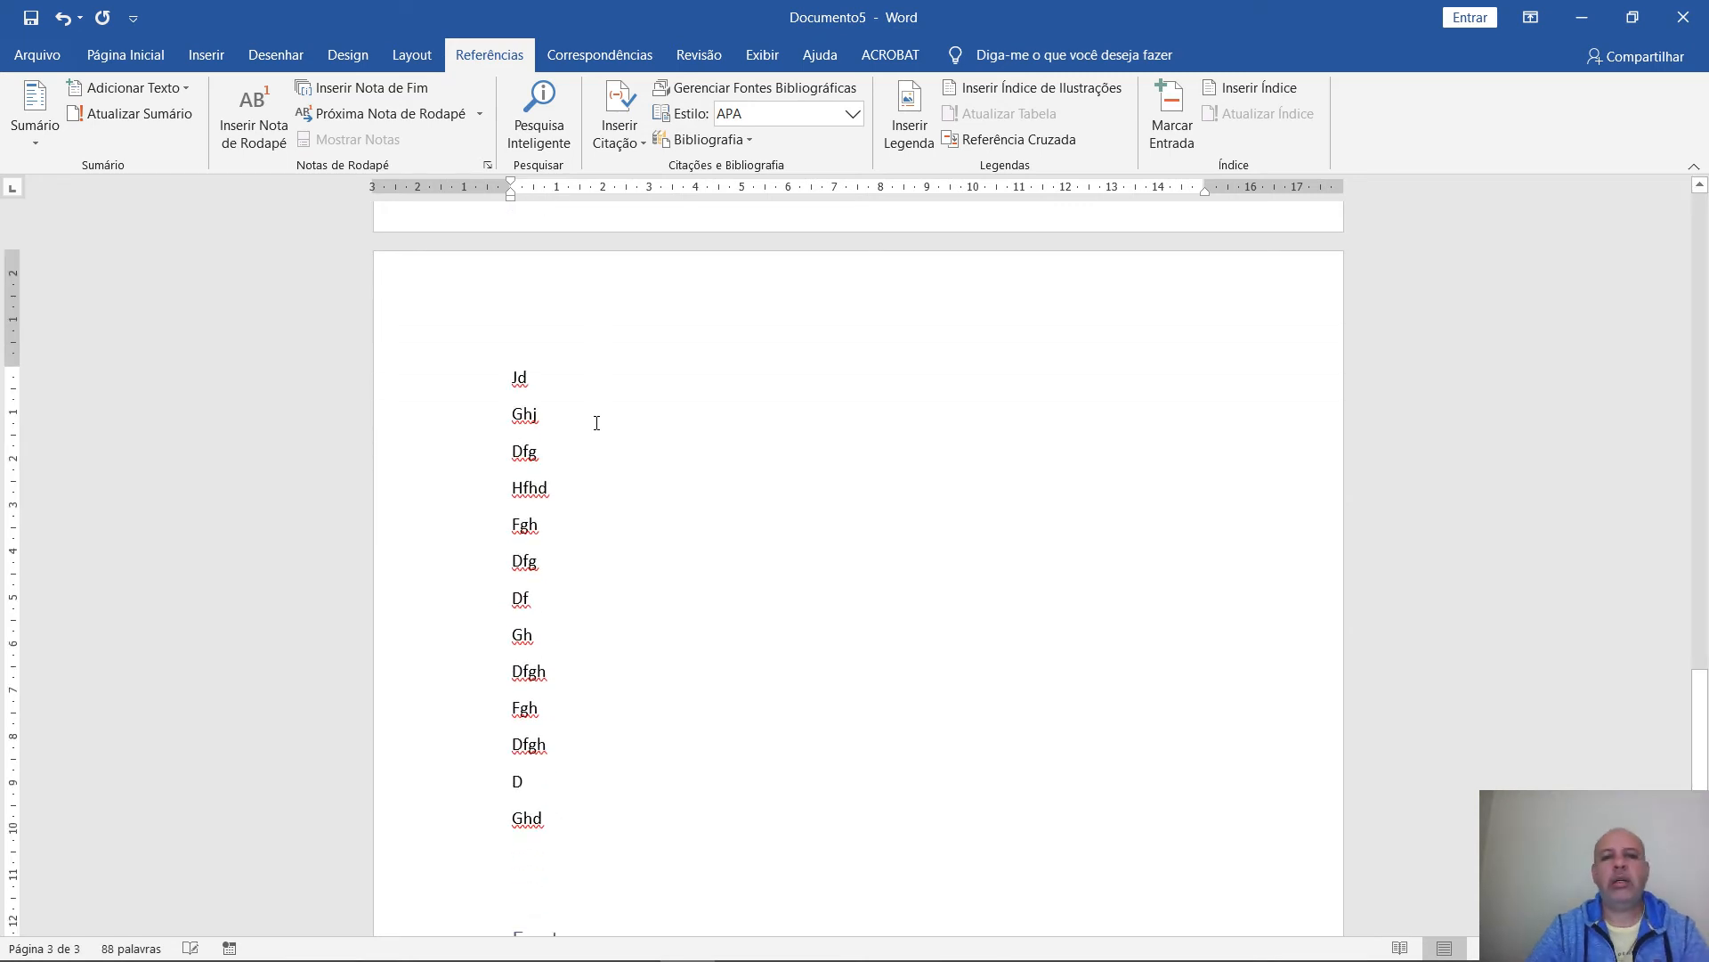
Fill the Fonte section with short placeholder lines, from Dfgsdgsdfgsdfgs to Df, running onto another page
scroll(596, 423, down, 6)
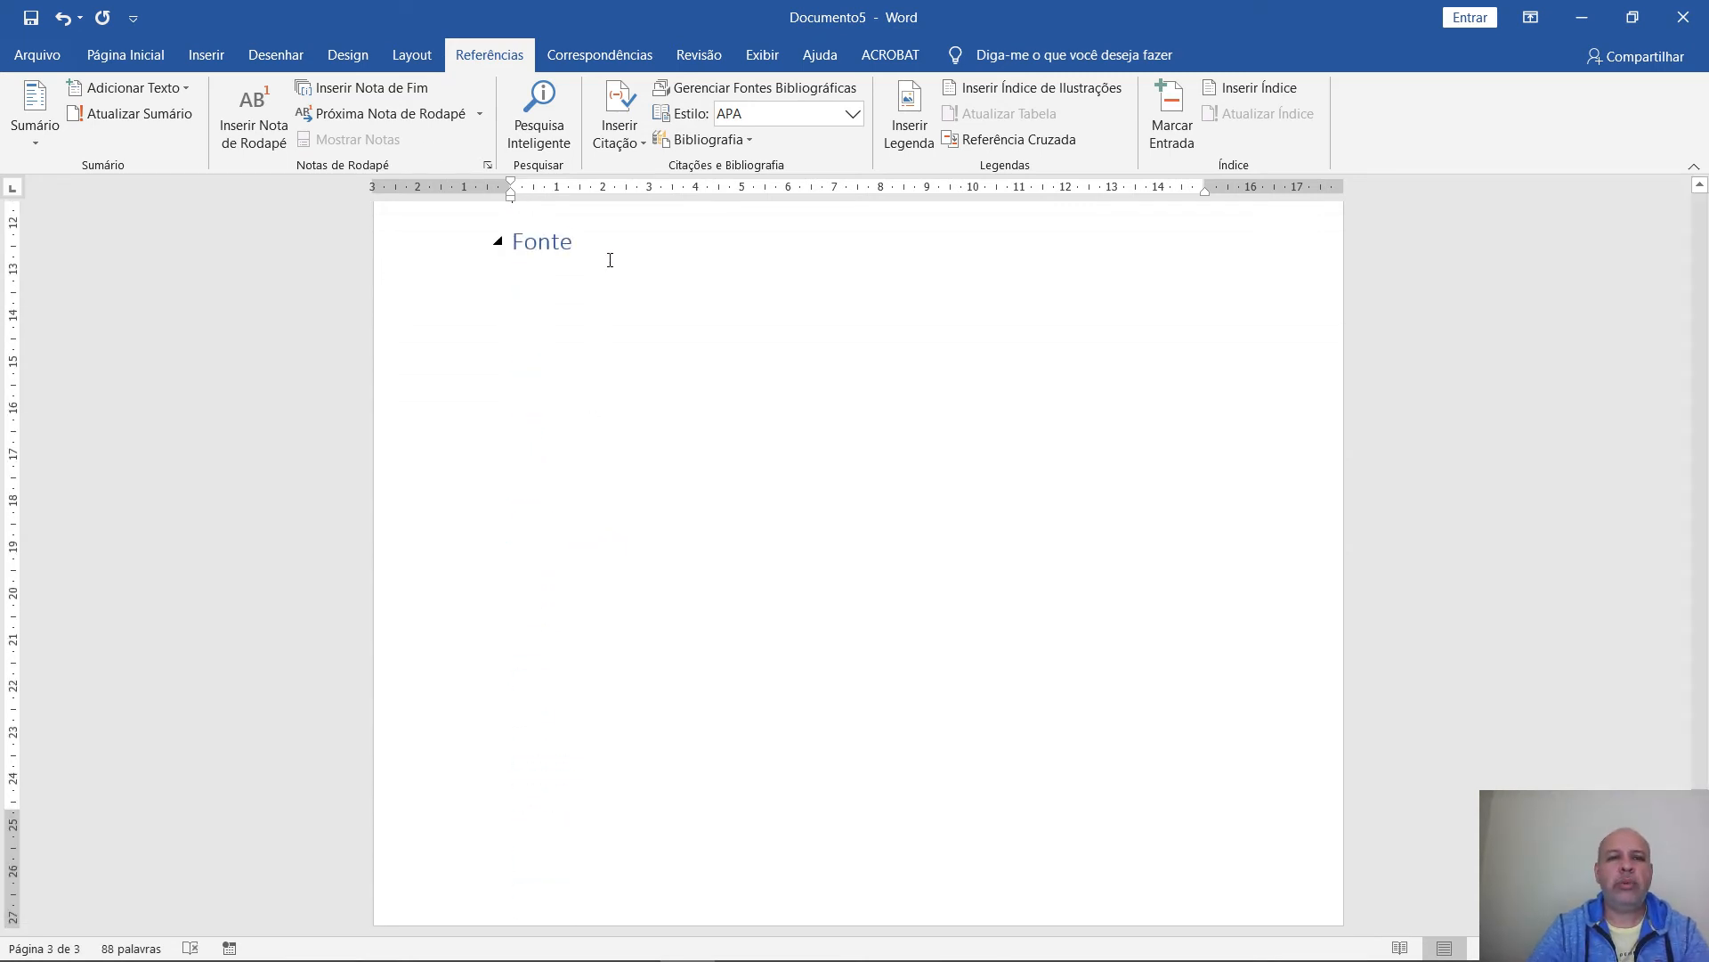
key(Return)
text(Dfgsdgsdfgsdfgs)
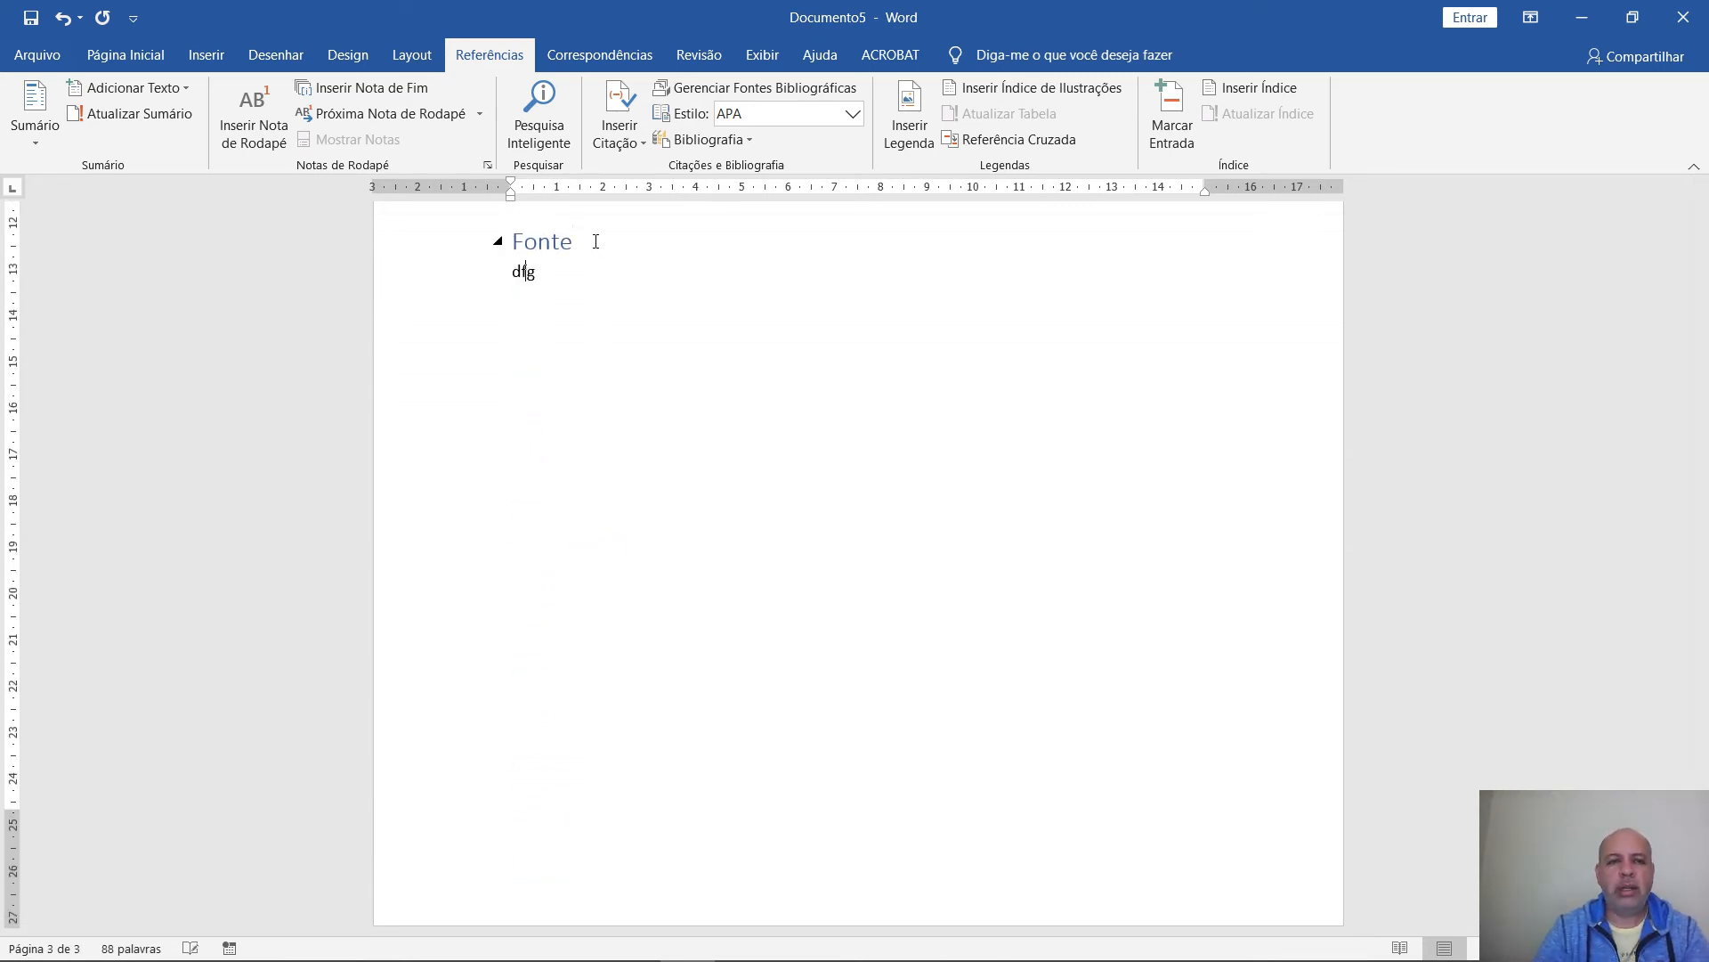
key(Return)
text(Fgs)
key(Return)
text(Fgsd)
key(Return)
text(fgs)
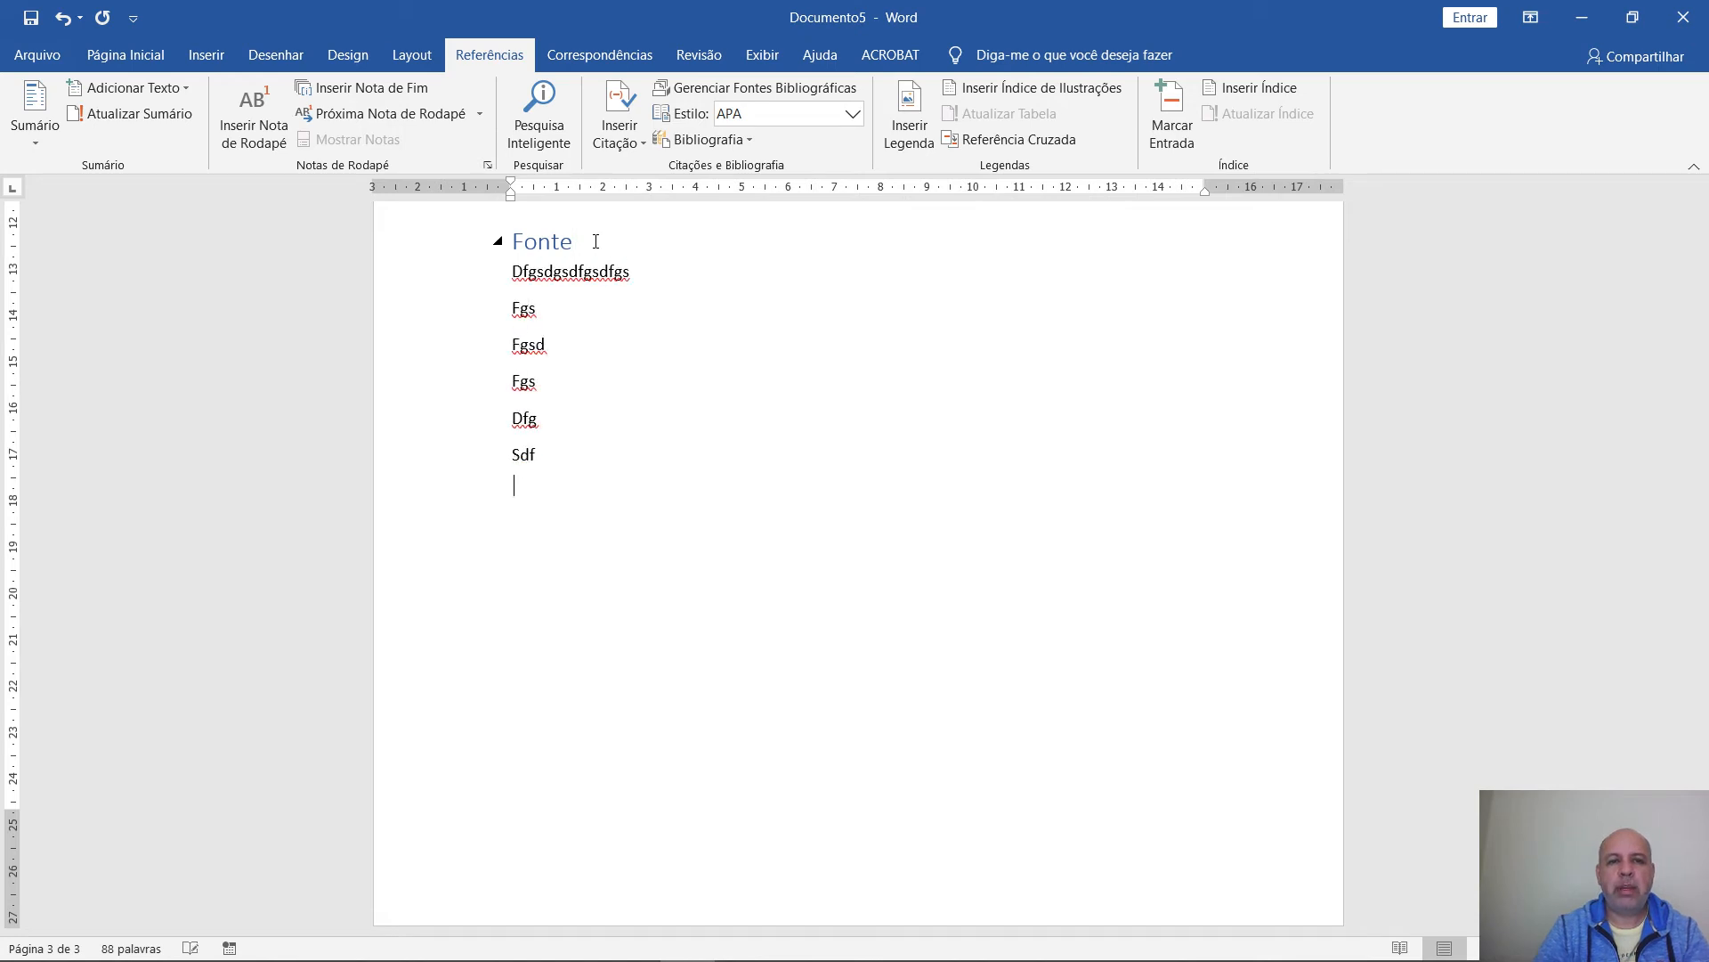
text( dfg sdf gsd g sdf gsd g sdfg sdfg sdf gs)
key(Return)
text(df)
key(Return)
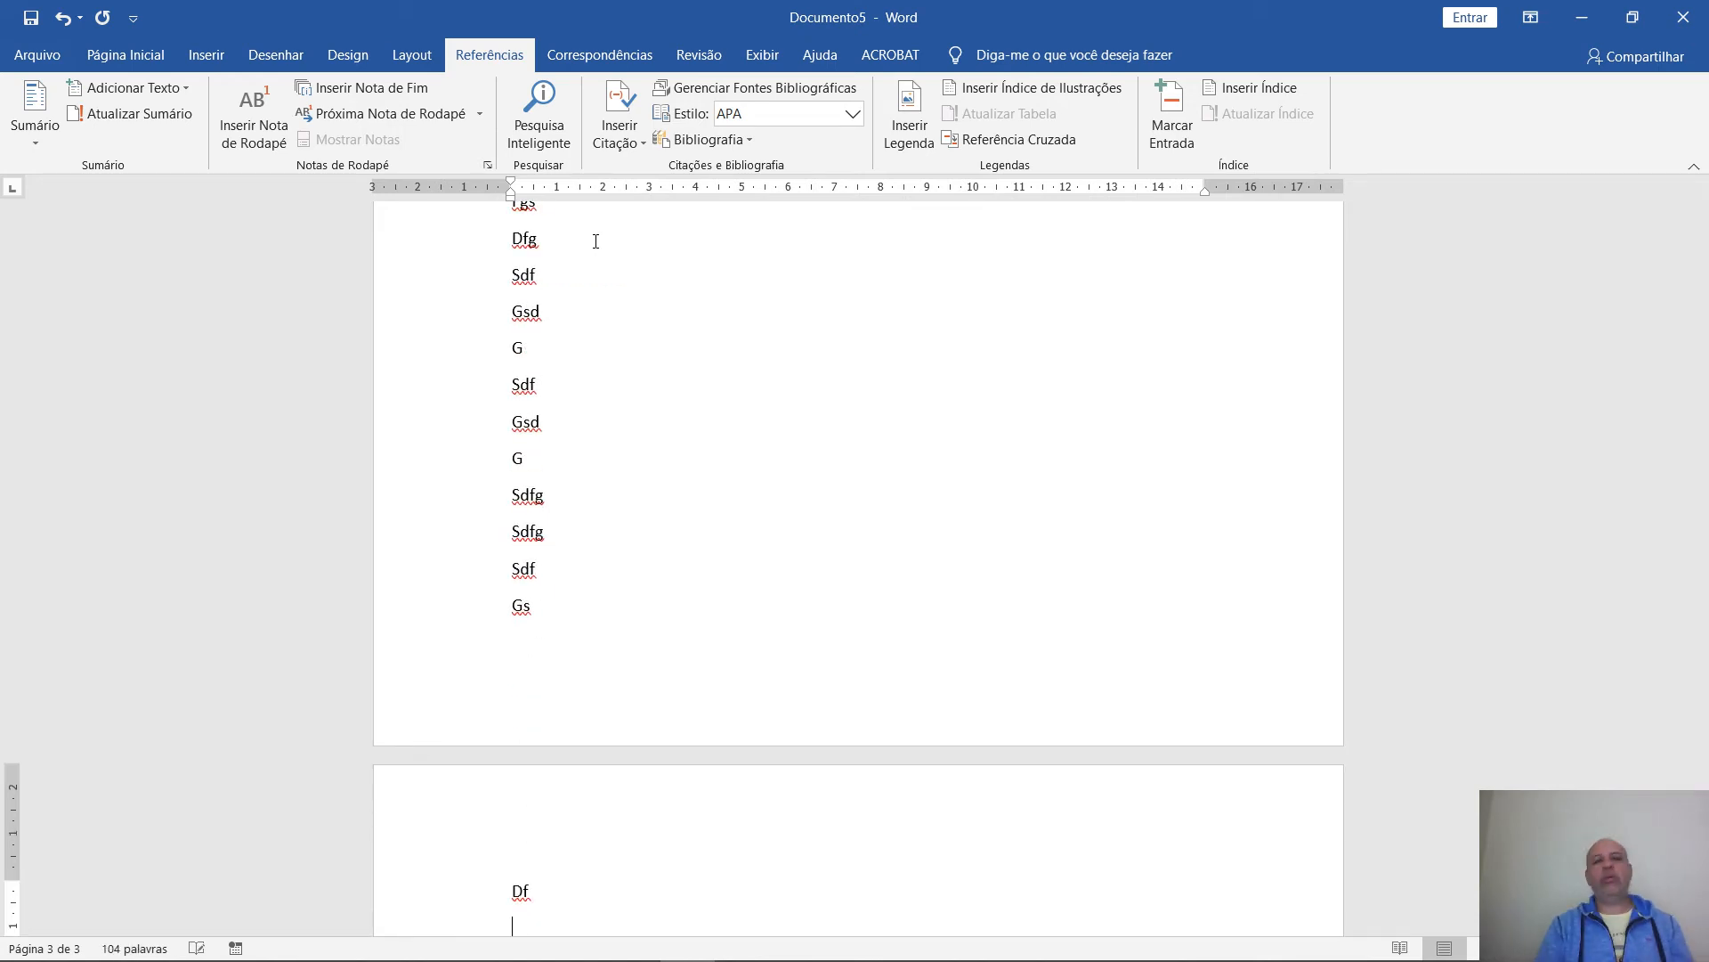
Update the Sumário table of contents at the document's start with the Atualizar o índice inteiro option
key(ctrl+Home)
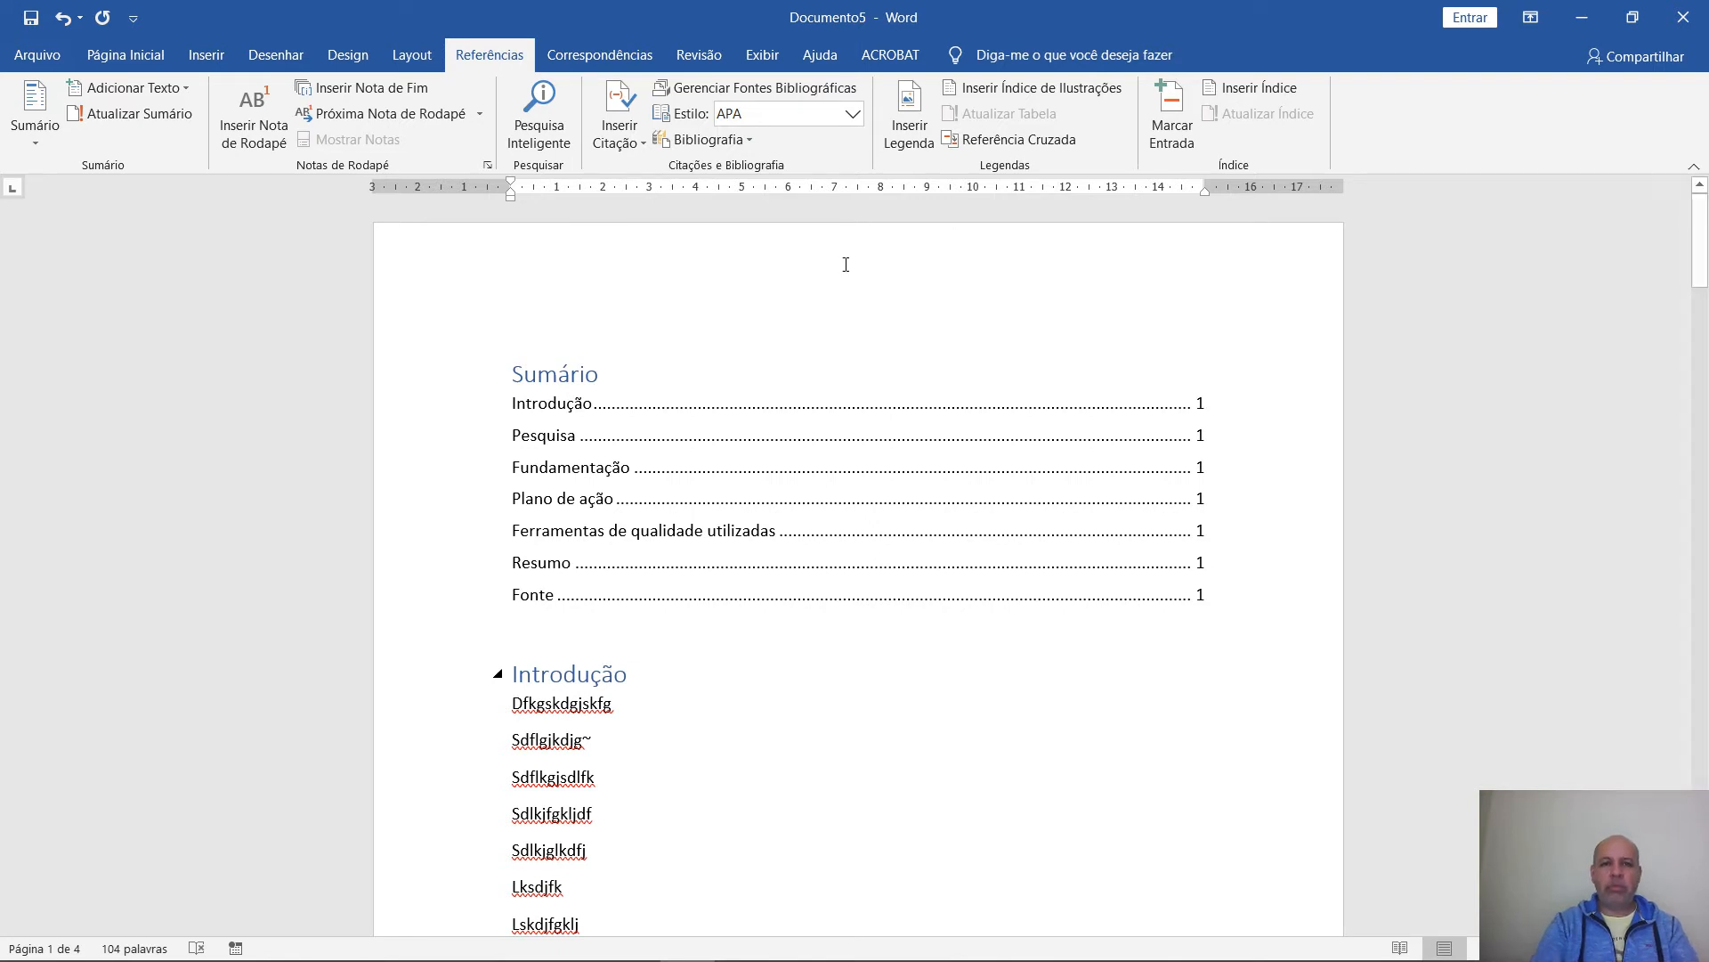
click(768, 419)
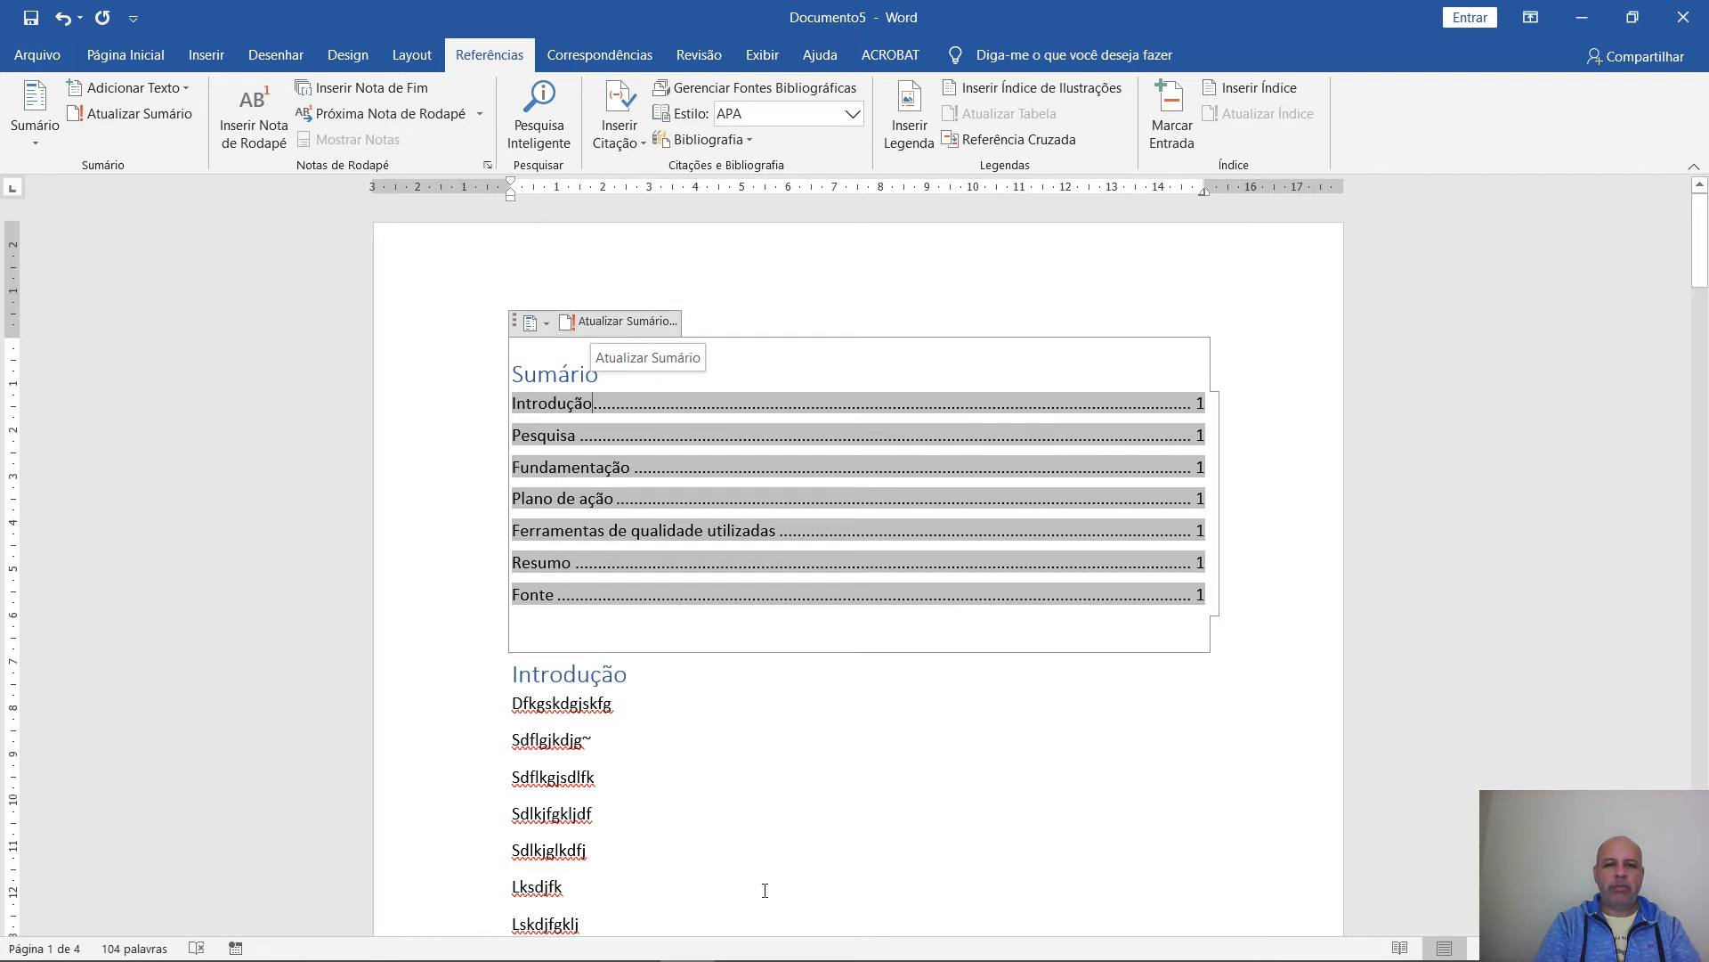
click(802, 822)
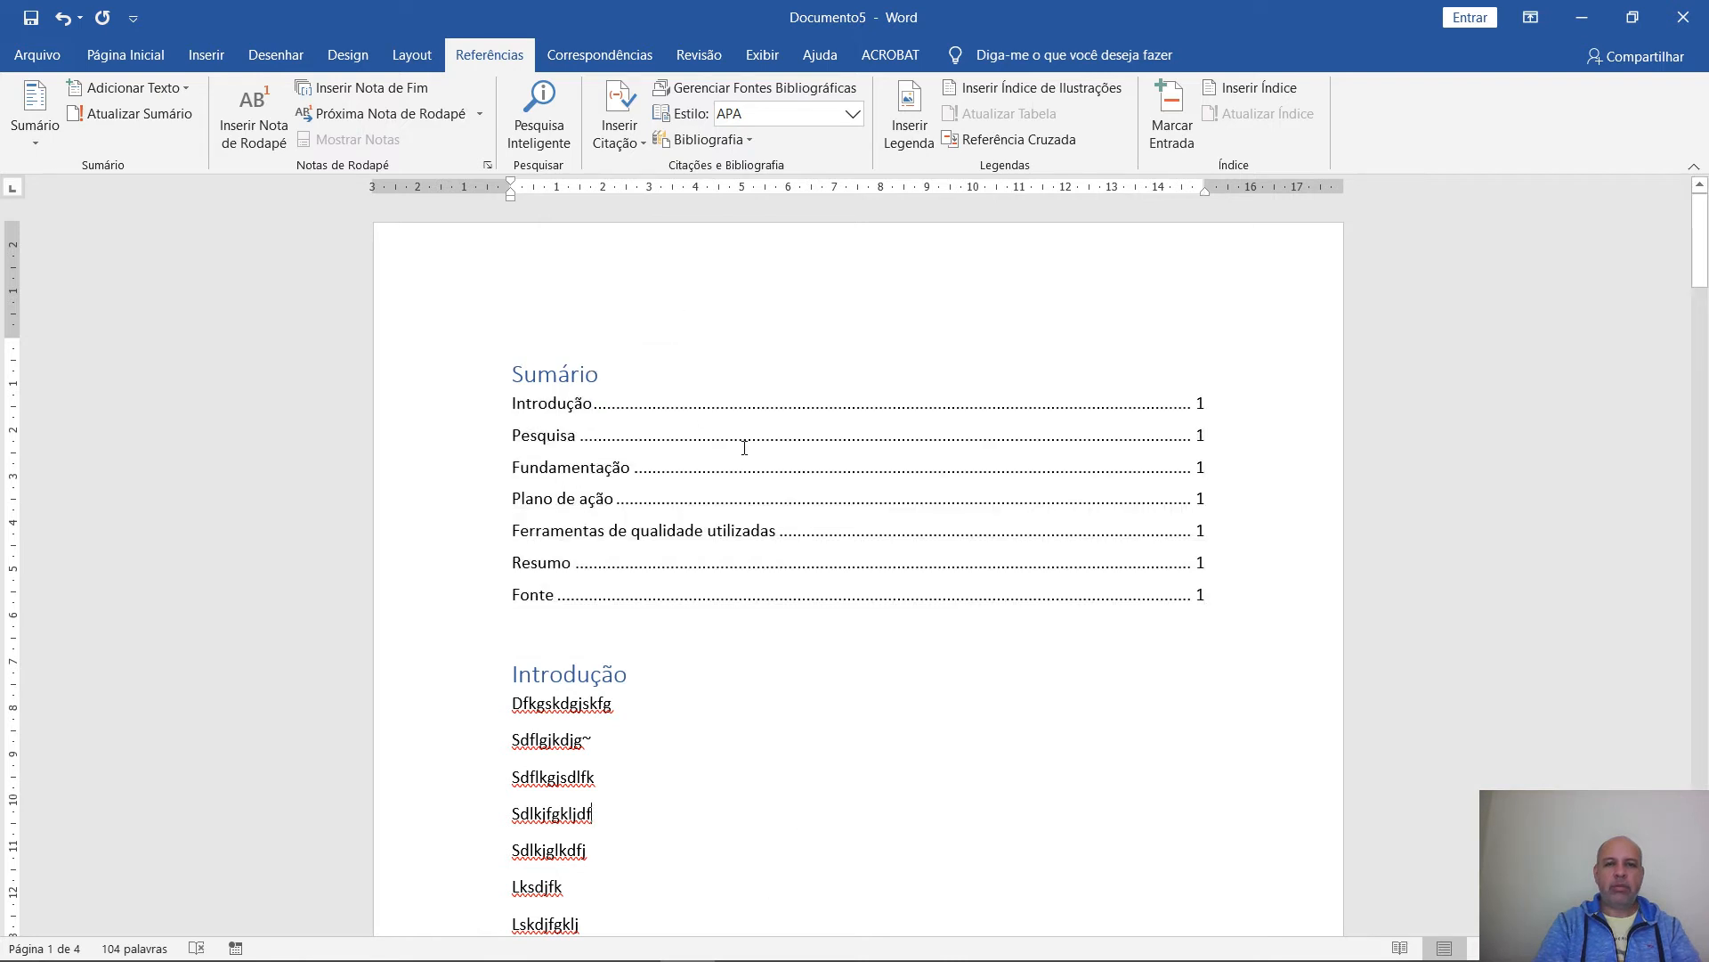
click(654, 382)
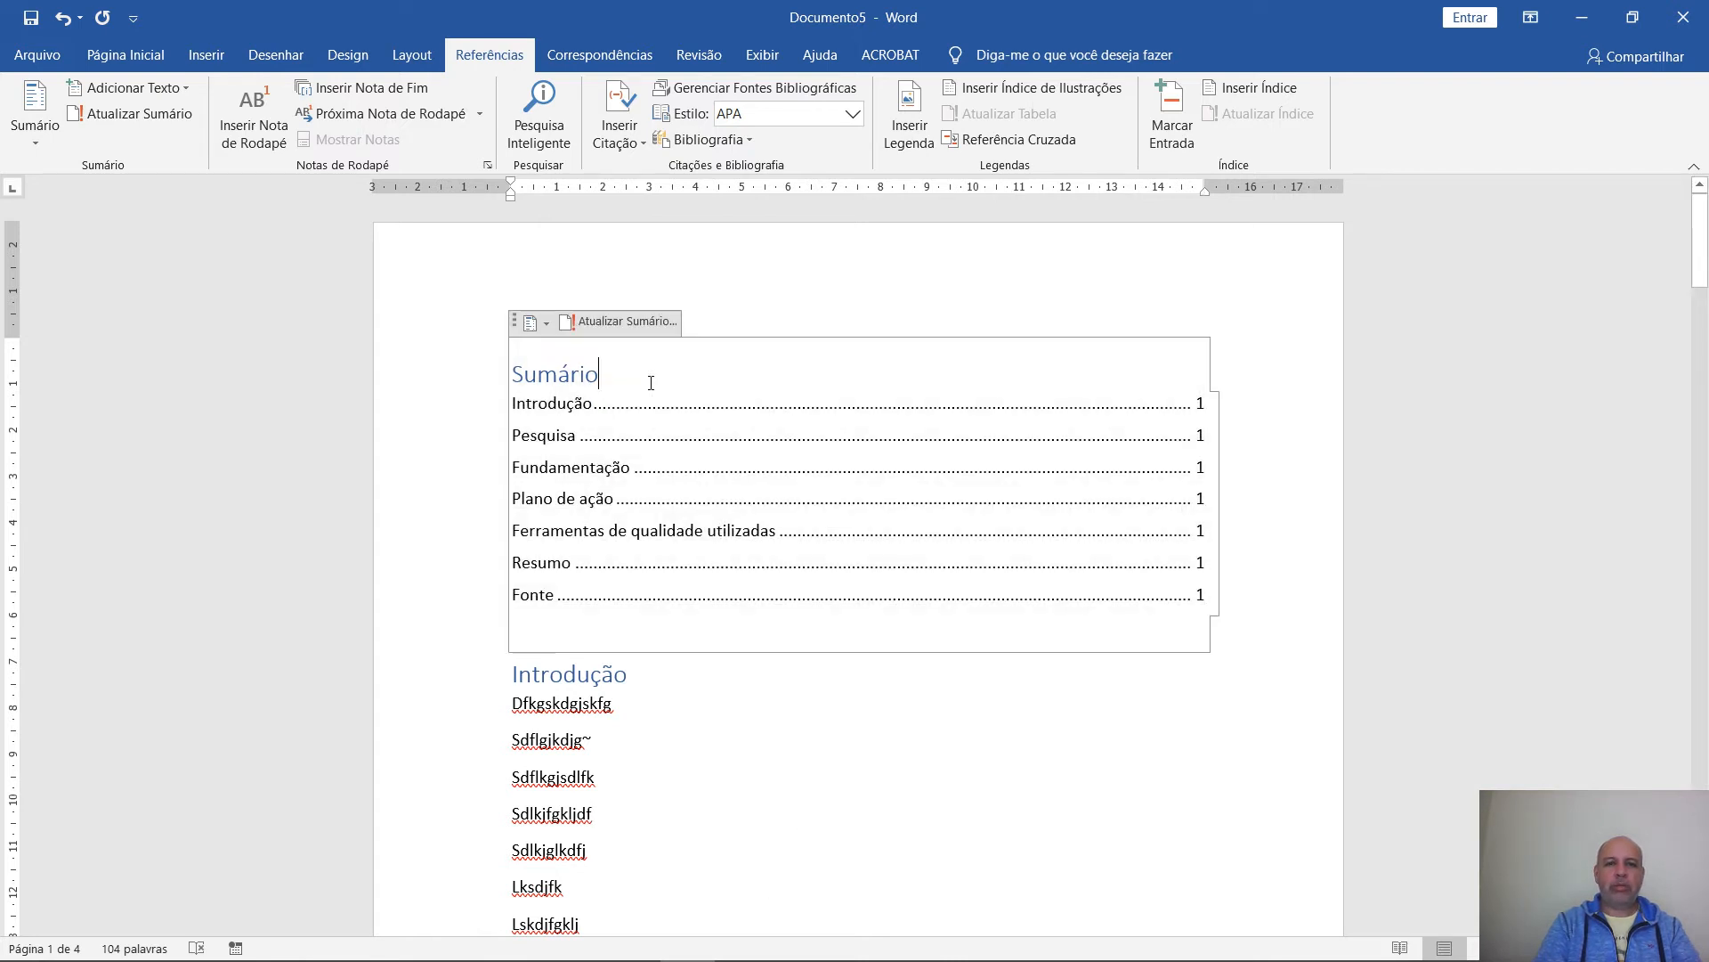
click(628, 320)
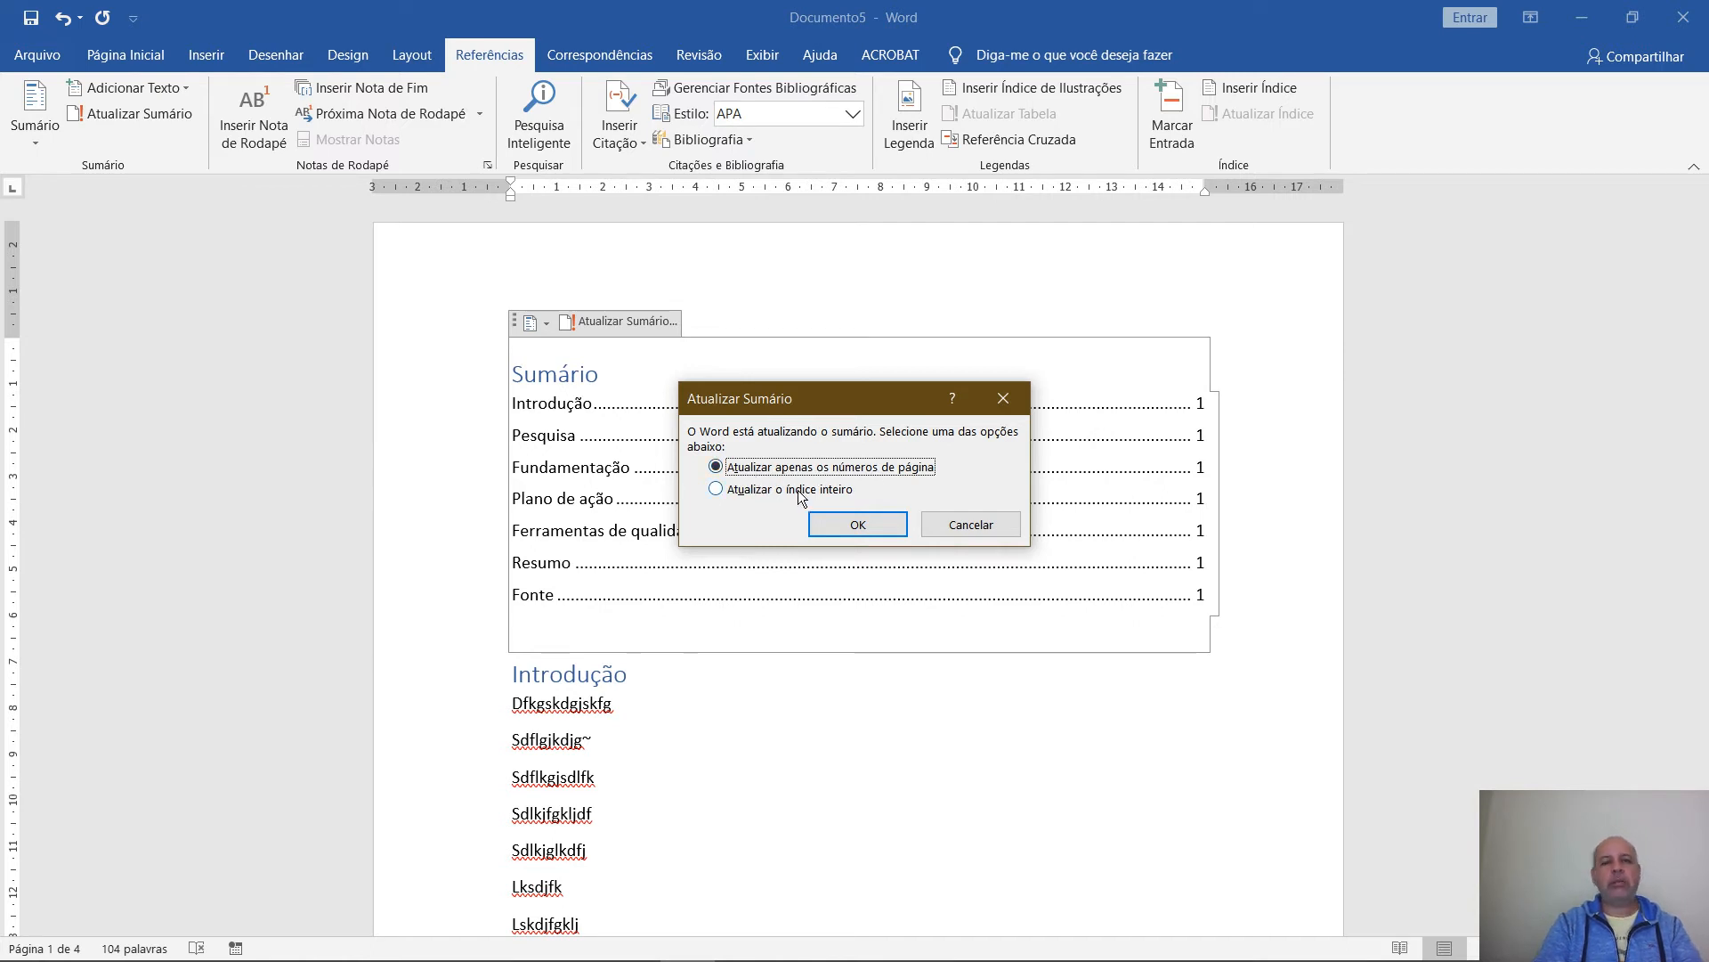
click(730, 491)
click(874, 525)
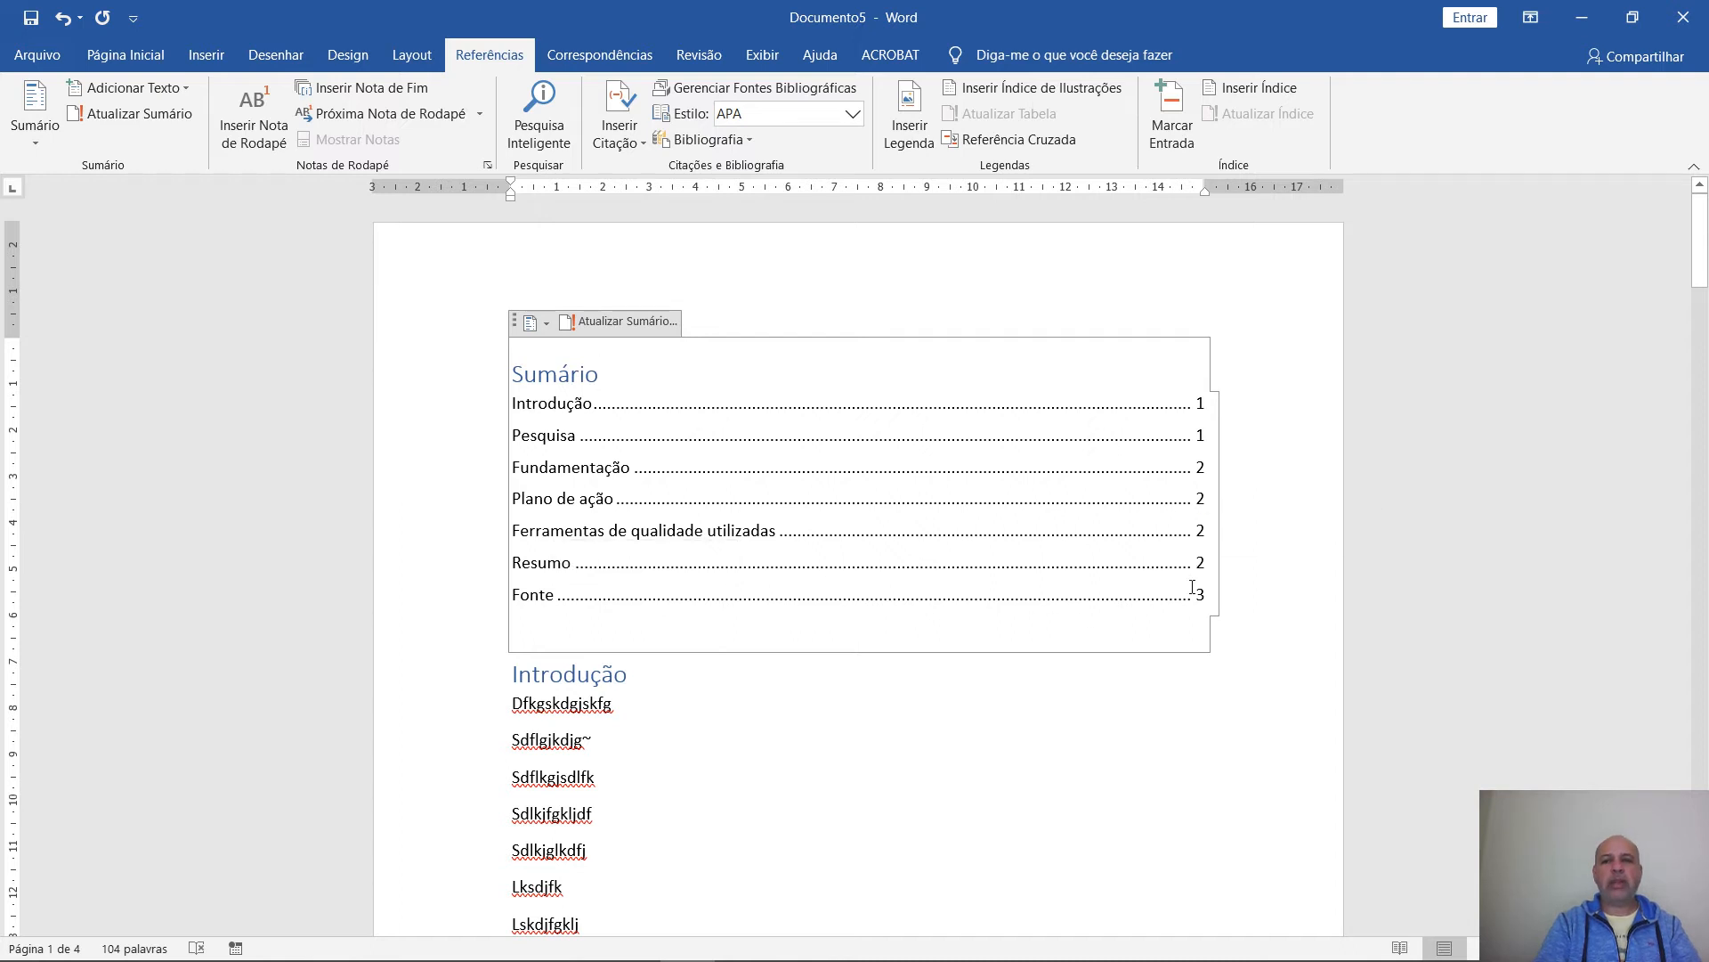
Follow the Fonte link in the table of contents to its section, and return to the table to review its page numbers
click(909, 708)
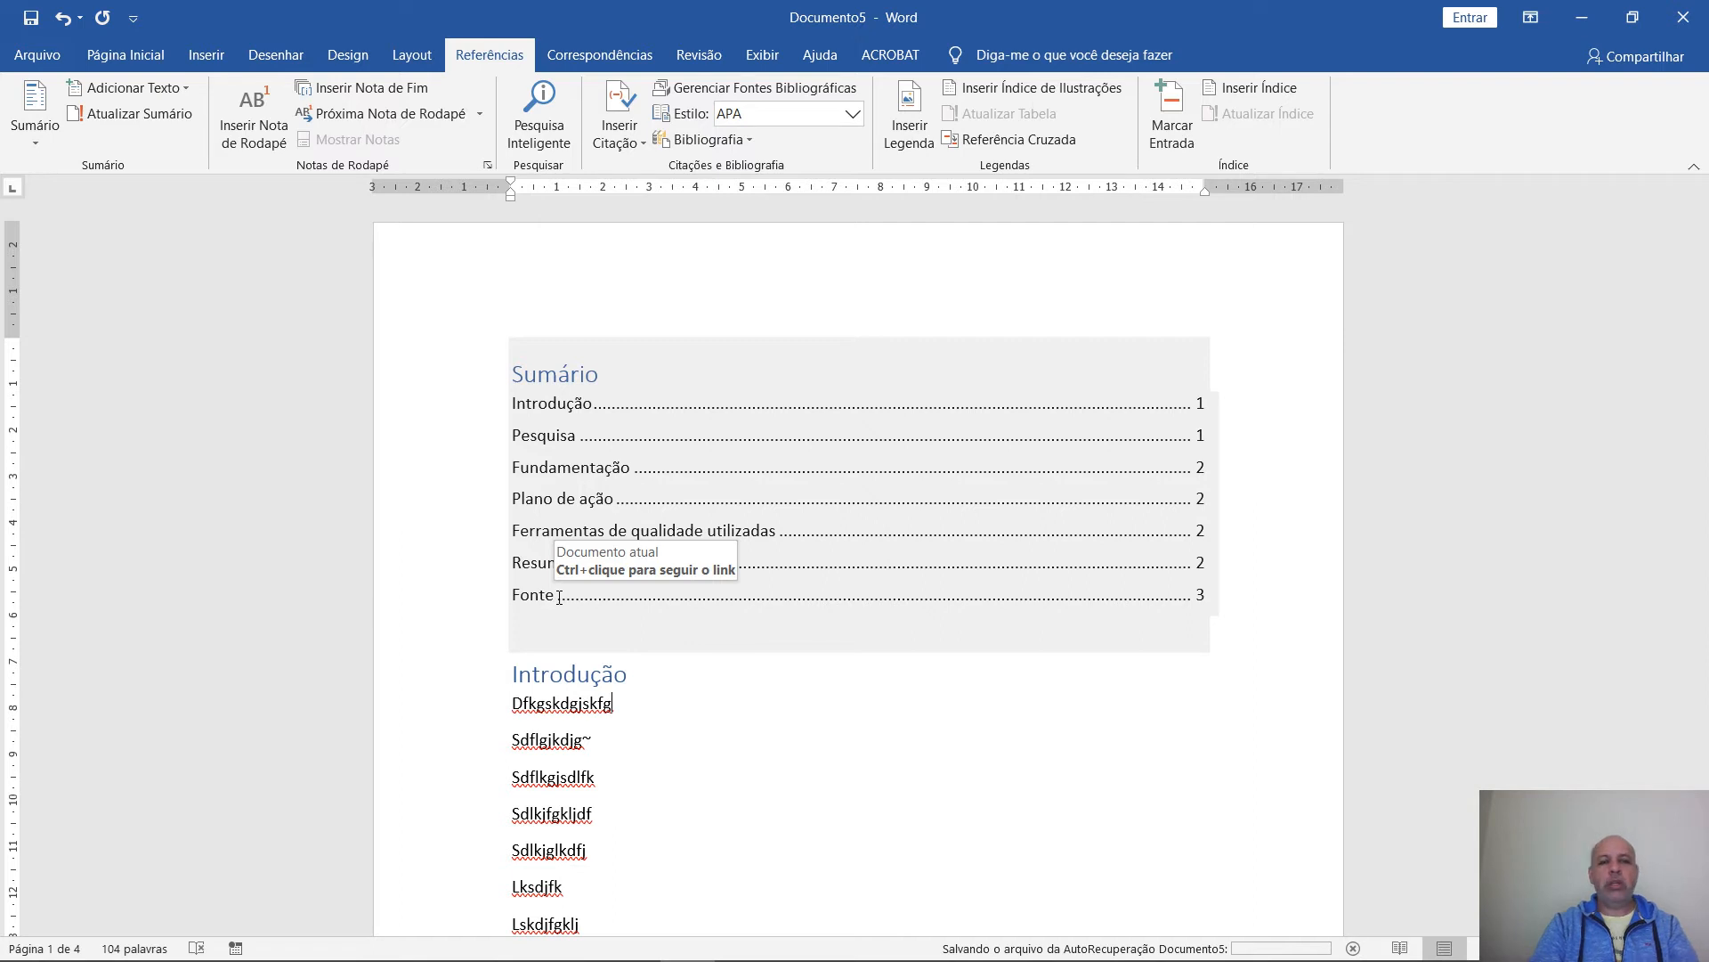
ctrl+click(560, 597)
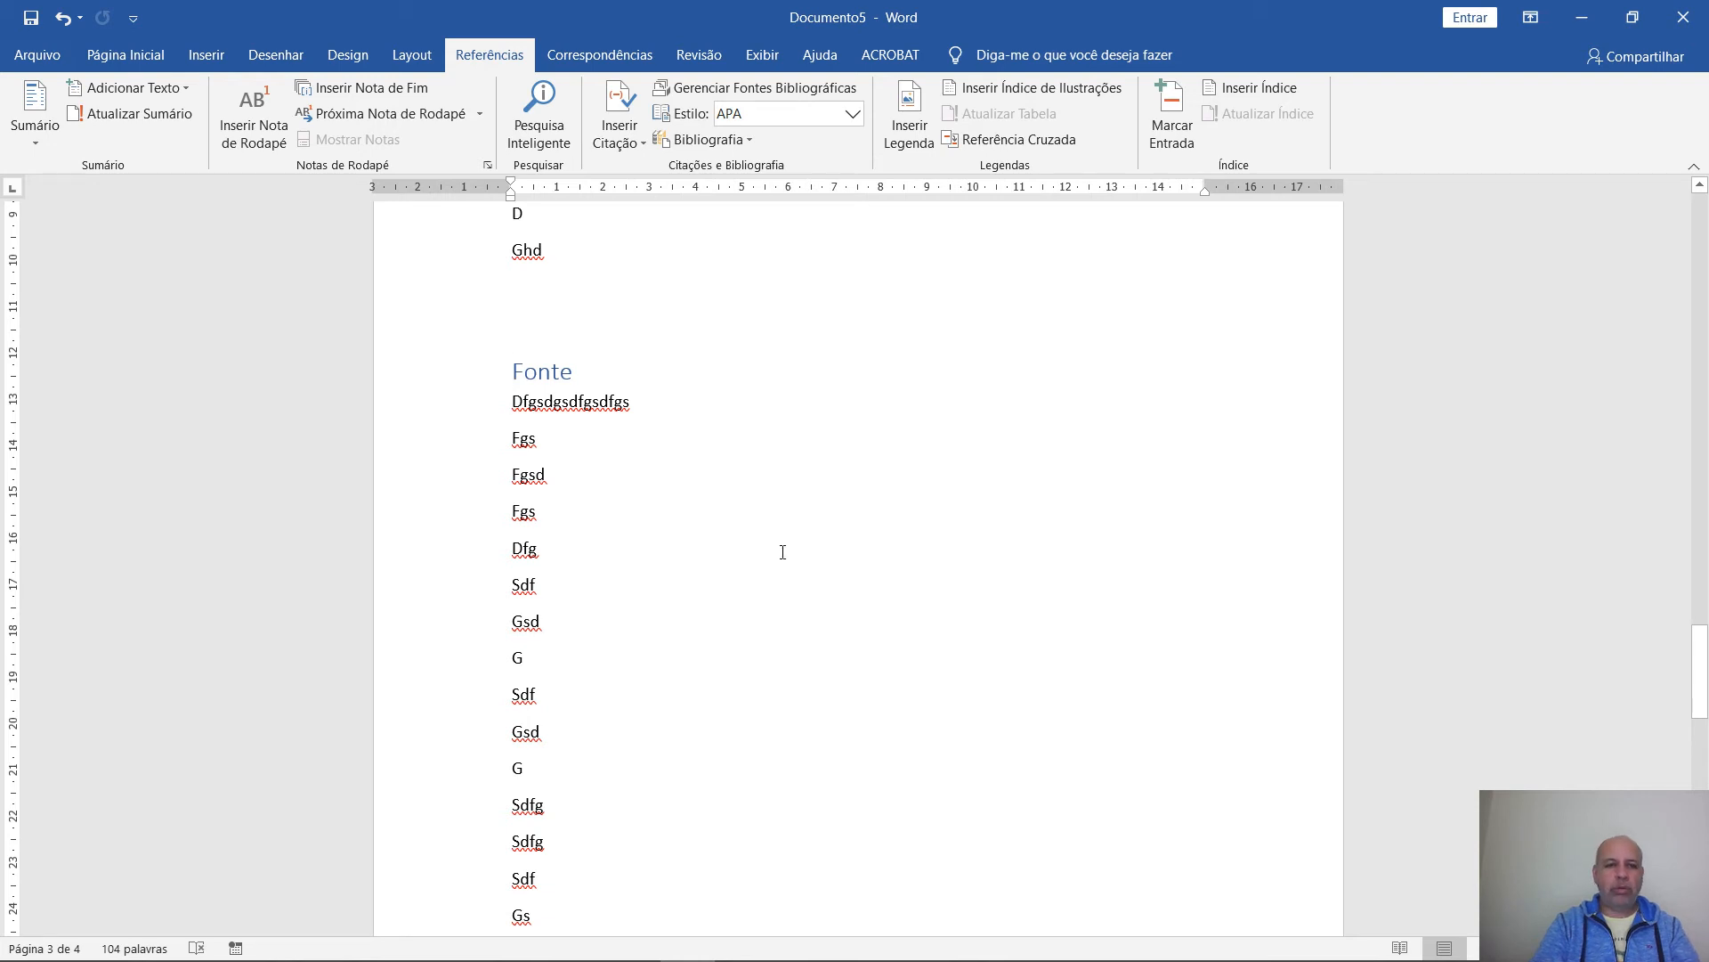
scroll(782, 552, down, 3)
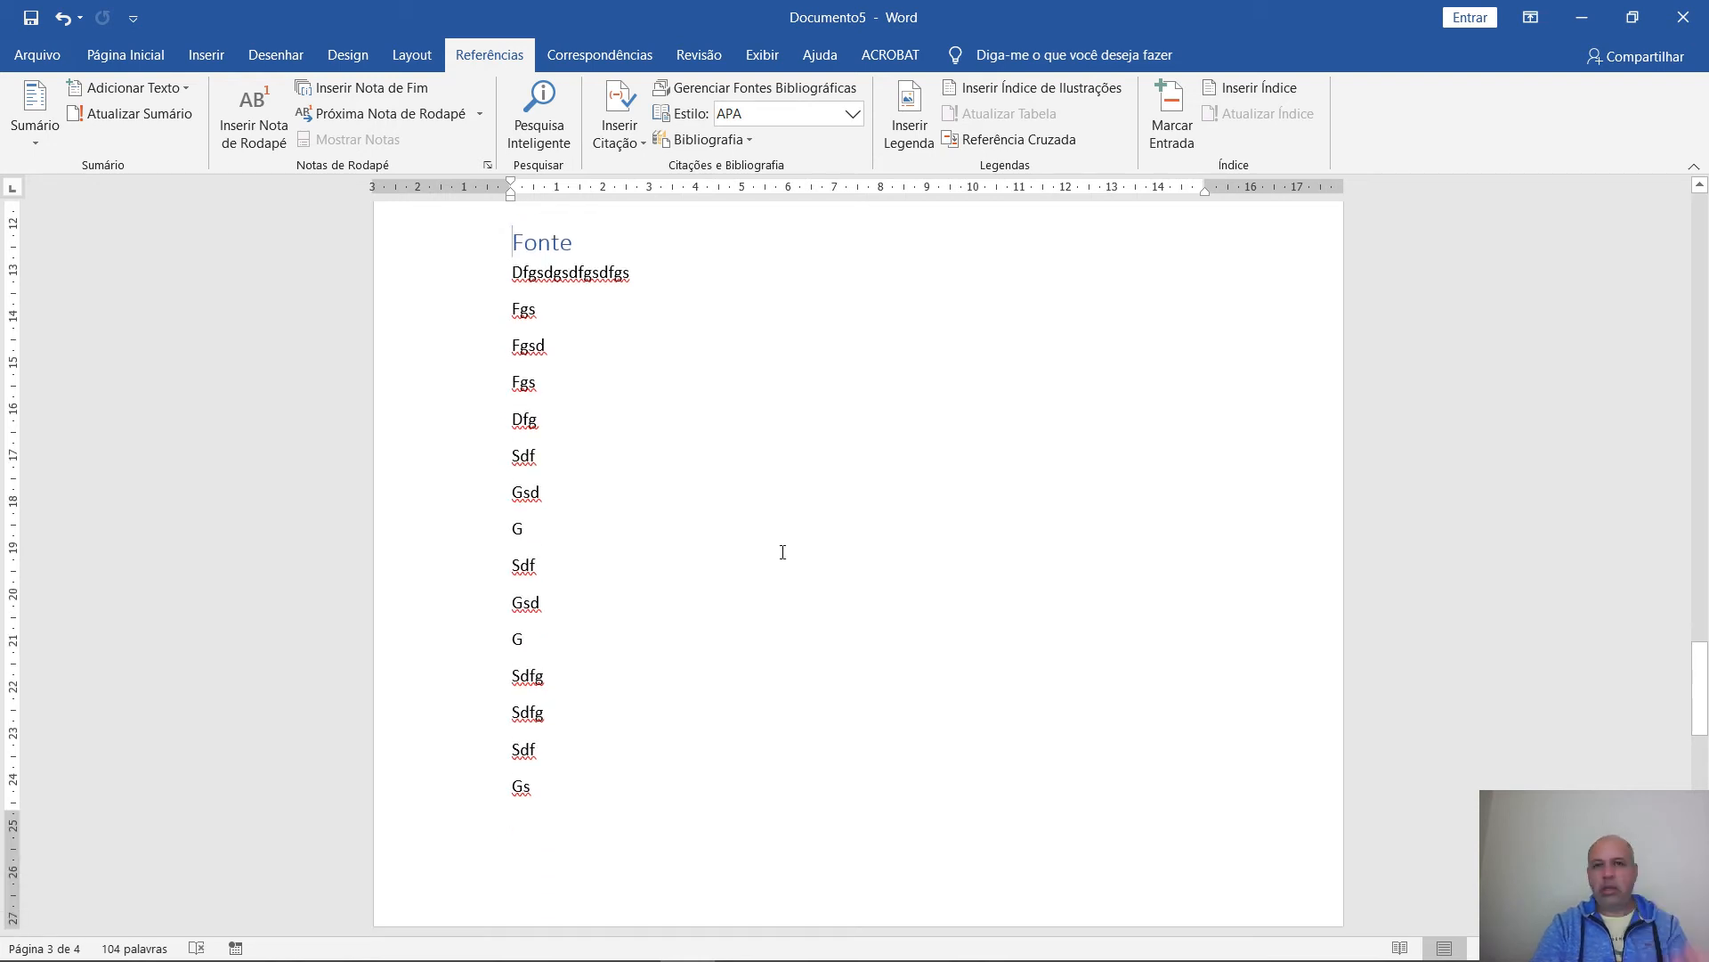
scroll(782, 552, up, 20)
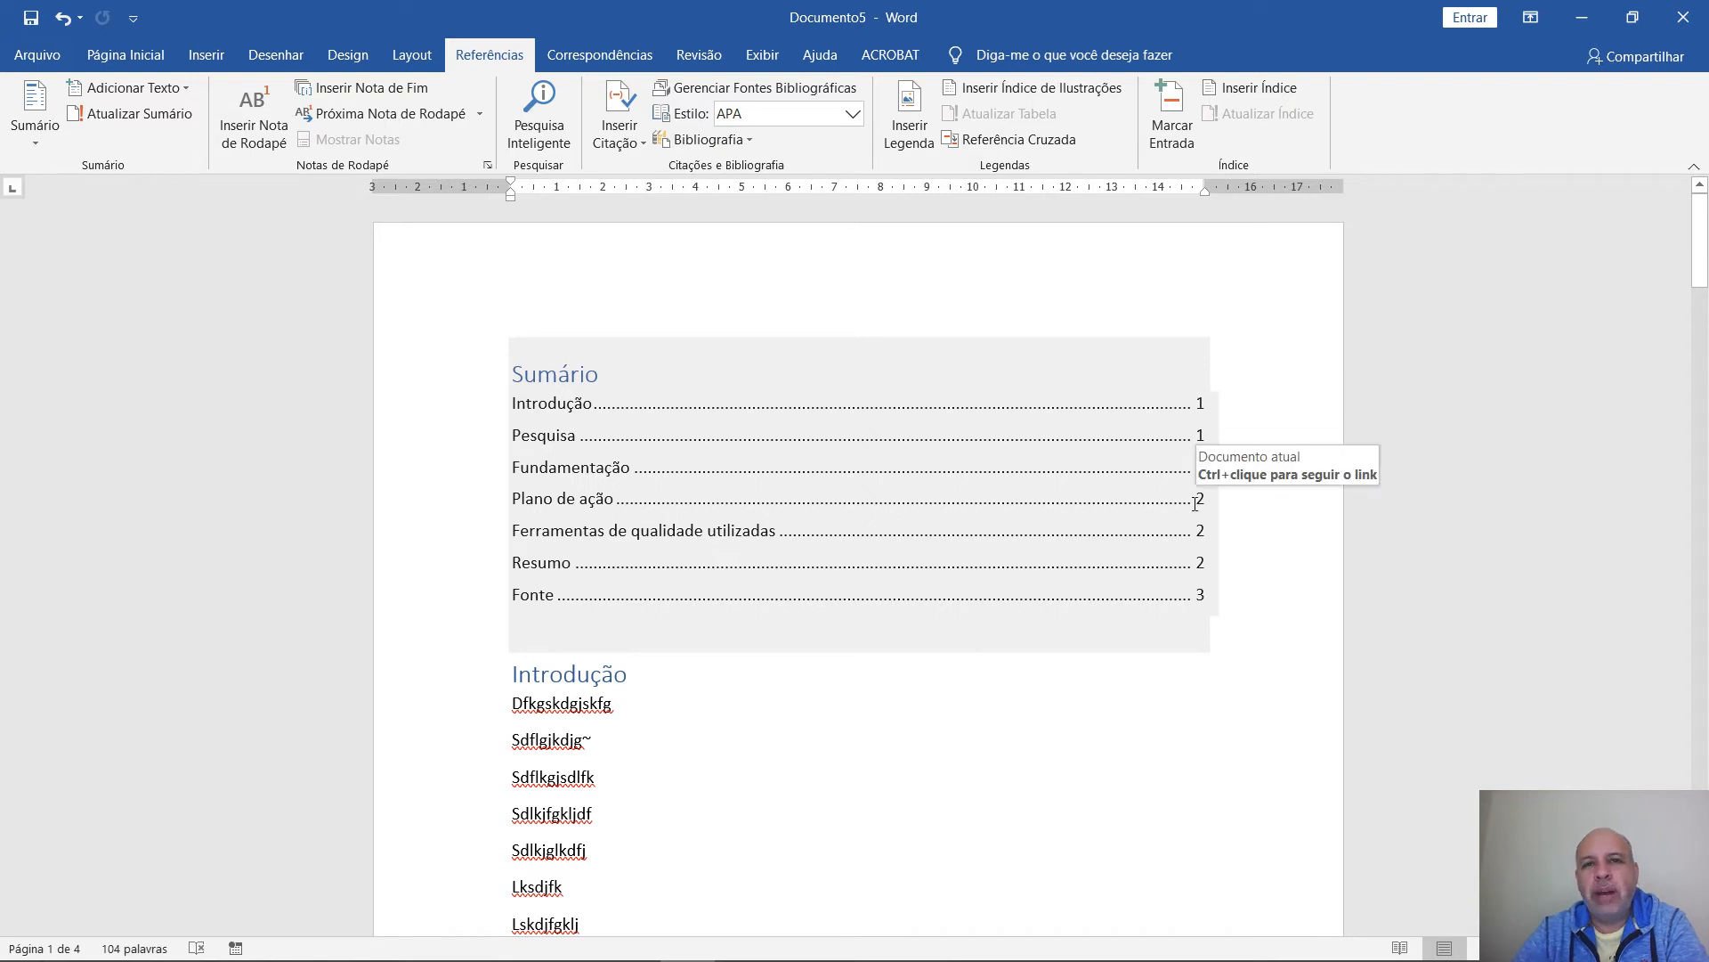
click(1209, 408)
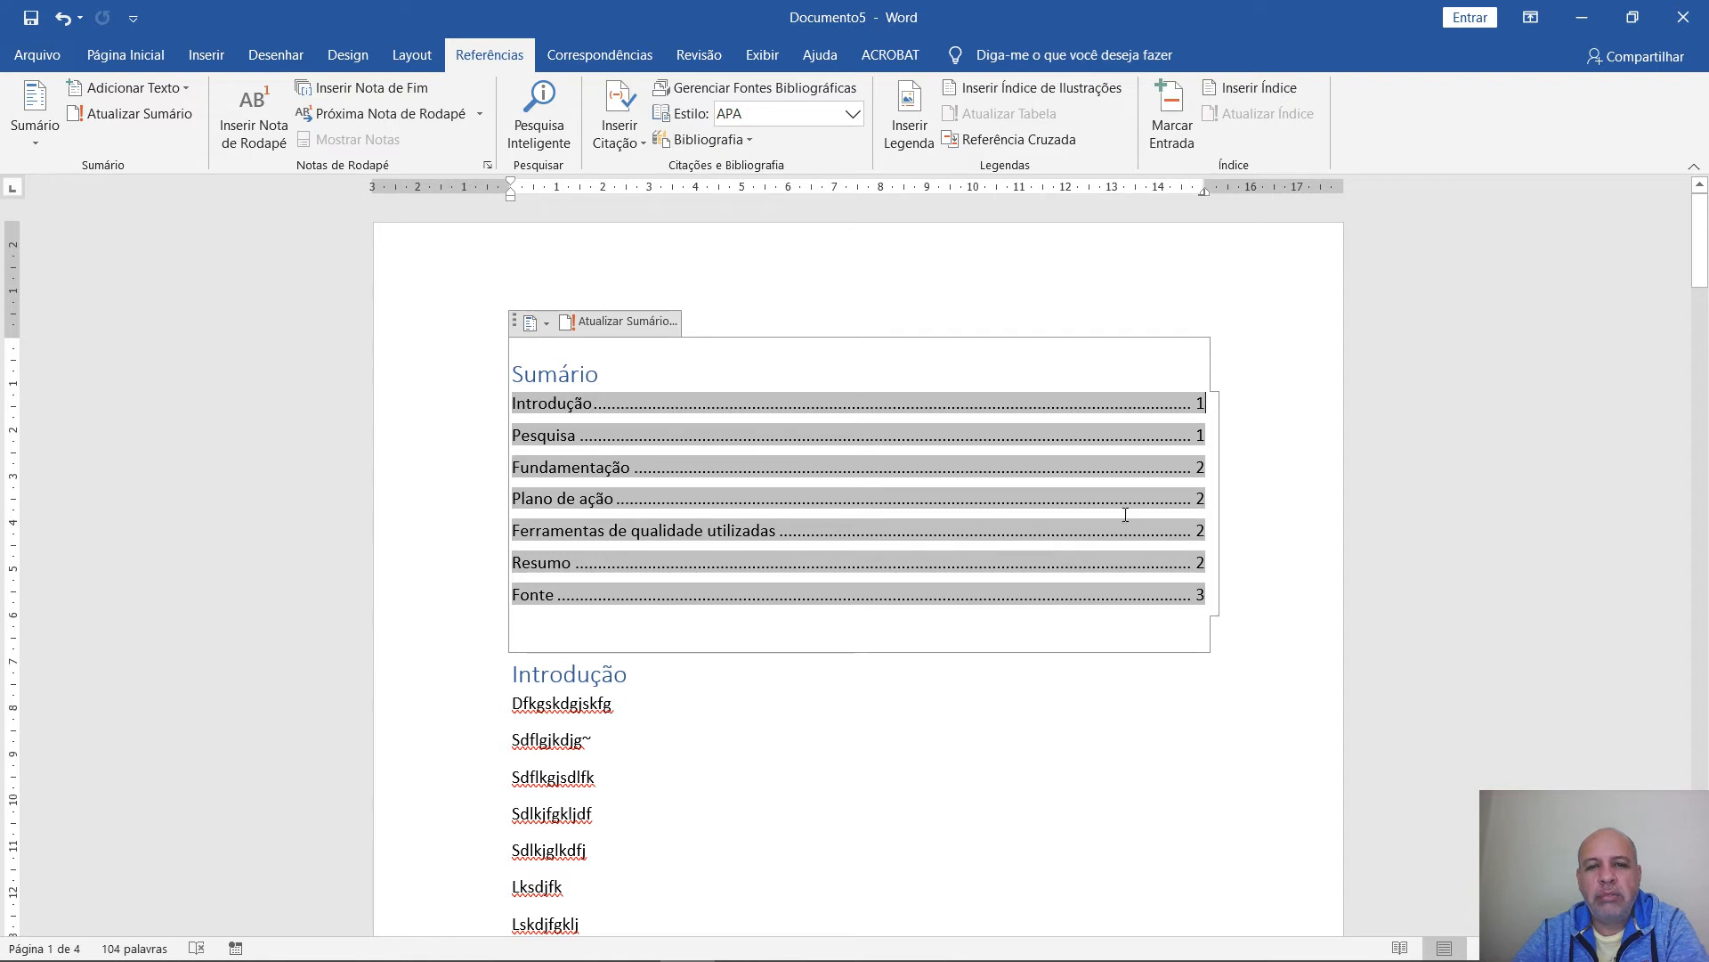
click(985, 755)
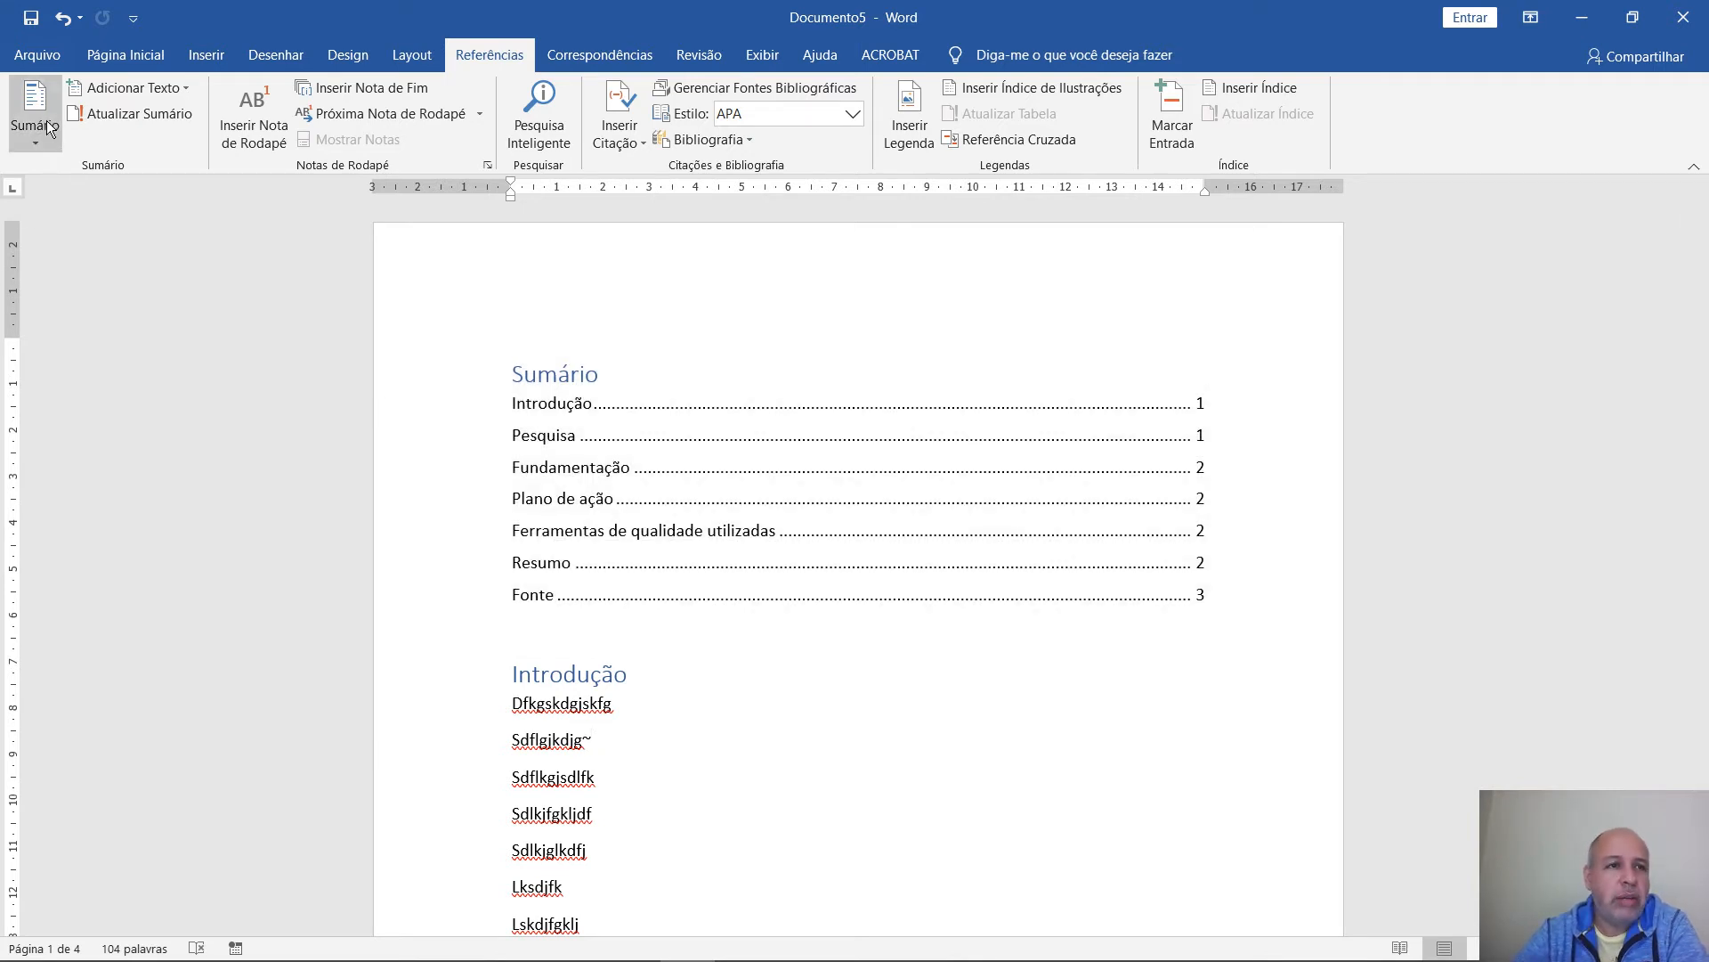
Try the tab leader choices and the Moderno format in the custom table of contents settings, and cancel the changes
click(35, 125)
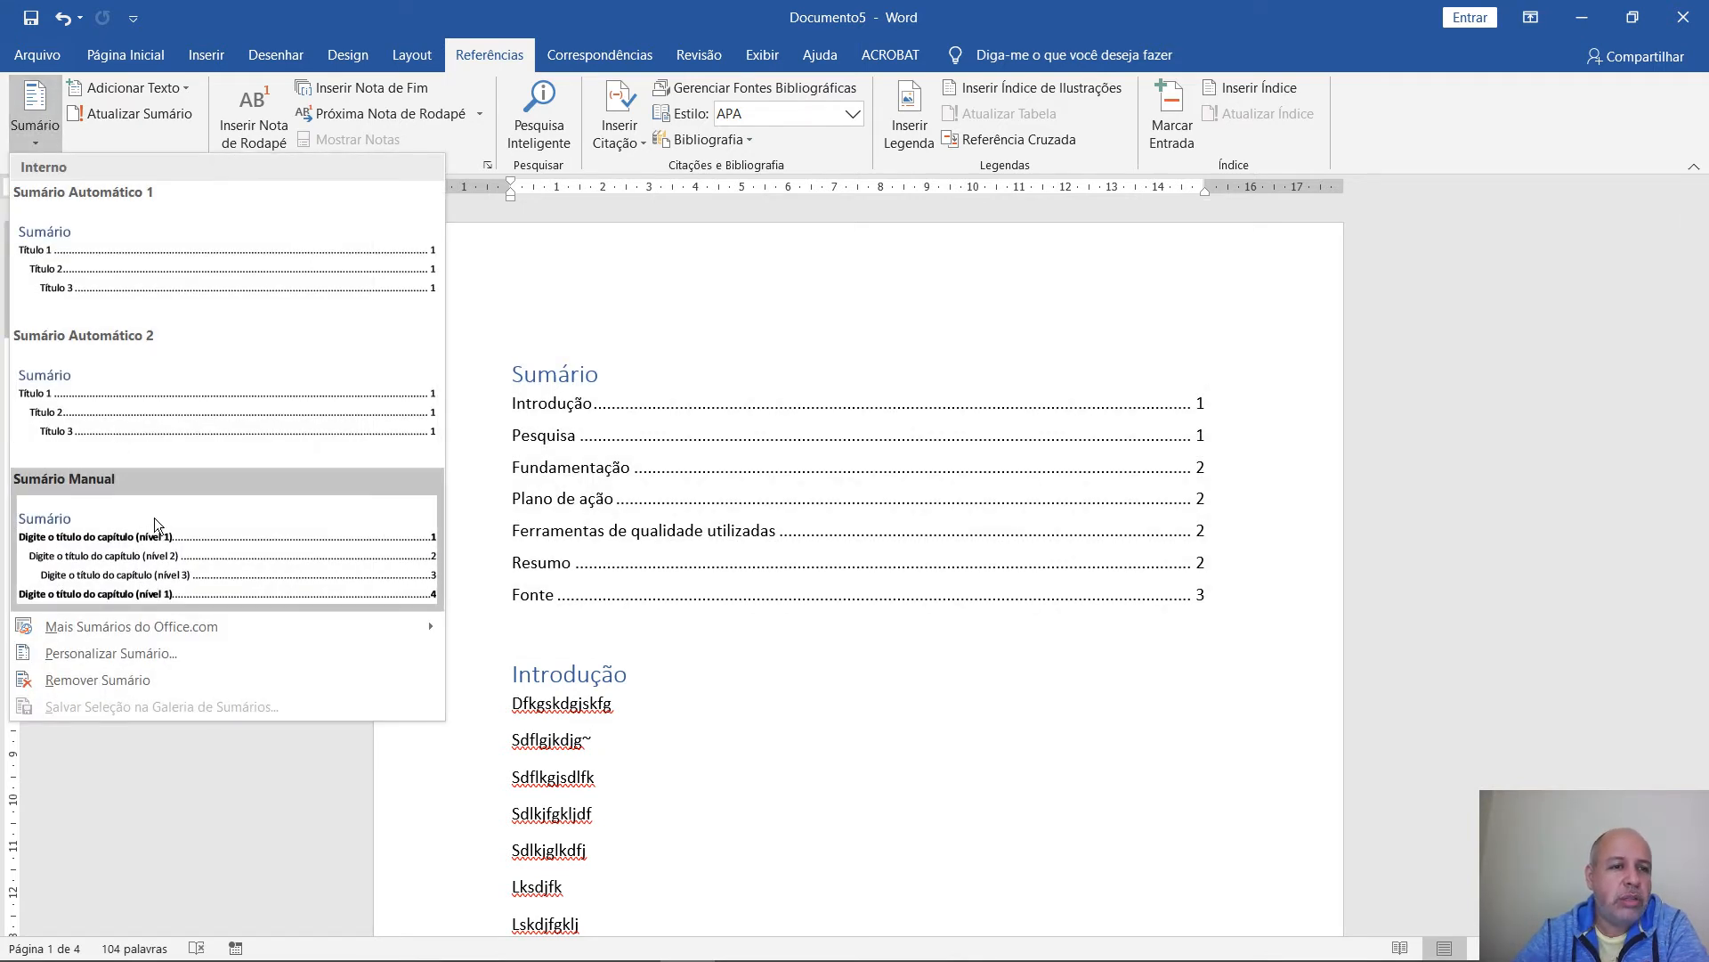
click(119, 652)
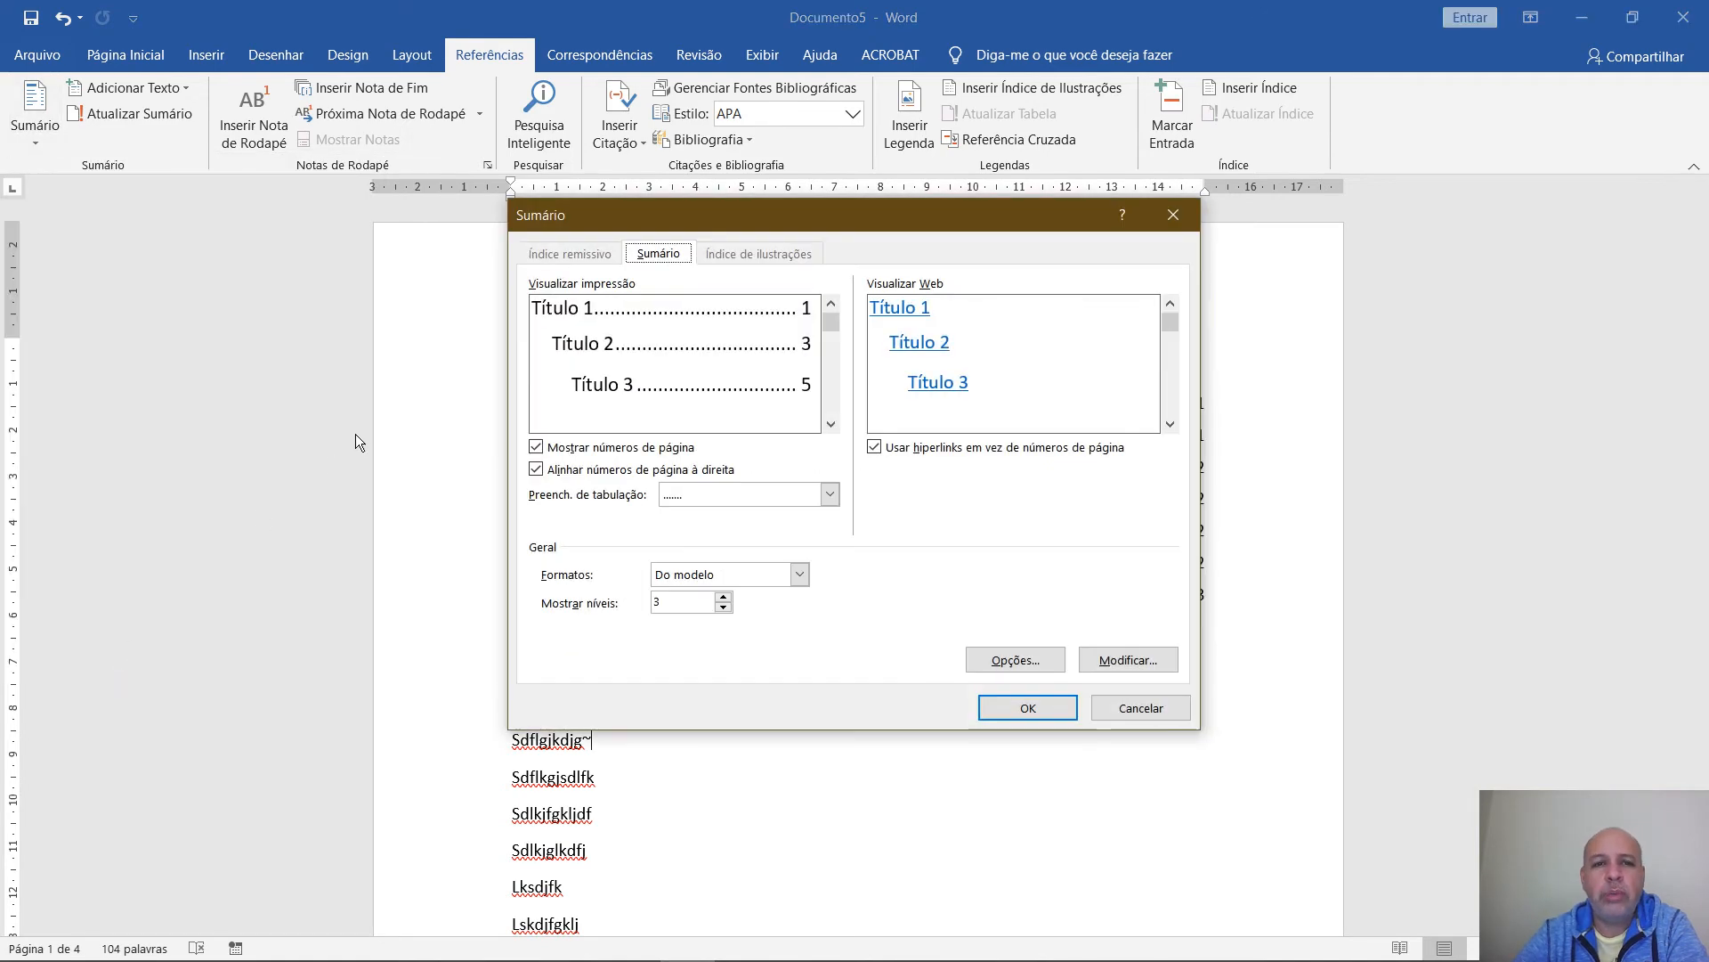
click(831, 495)
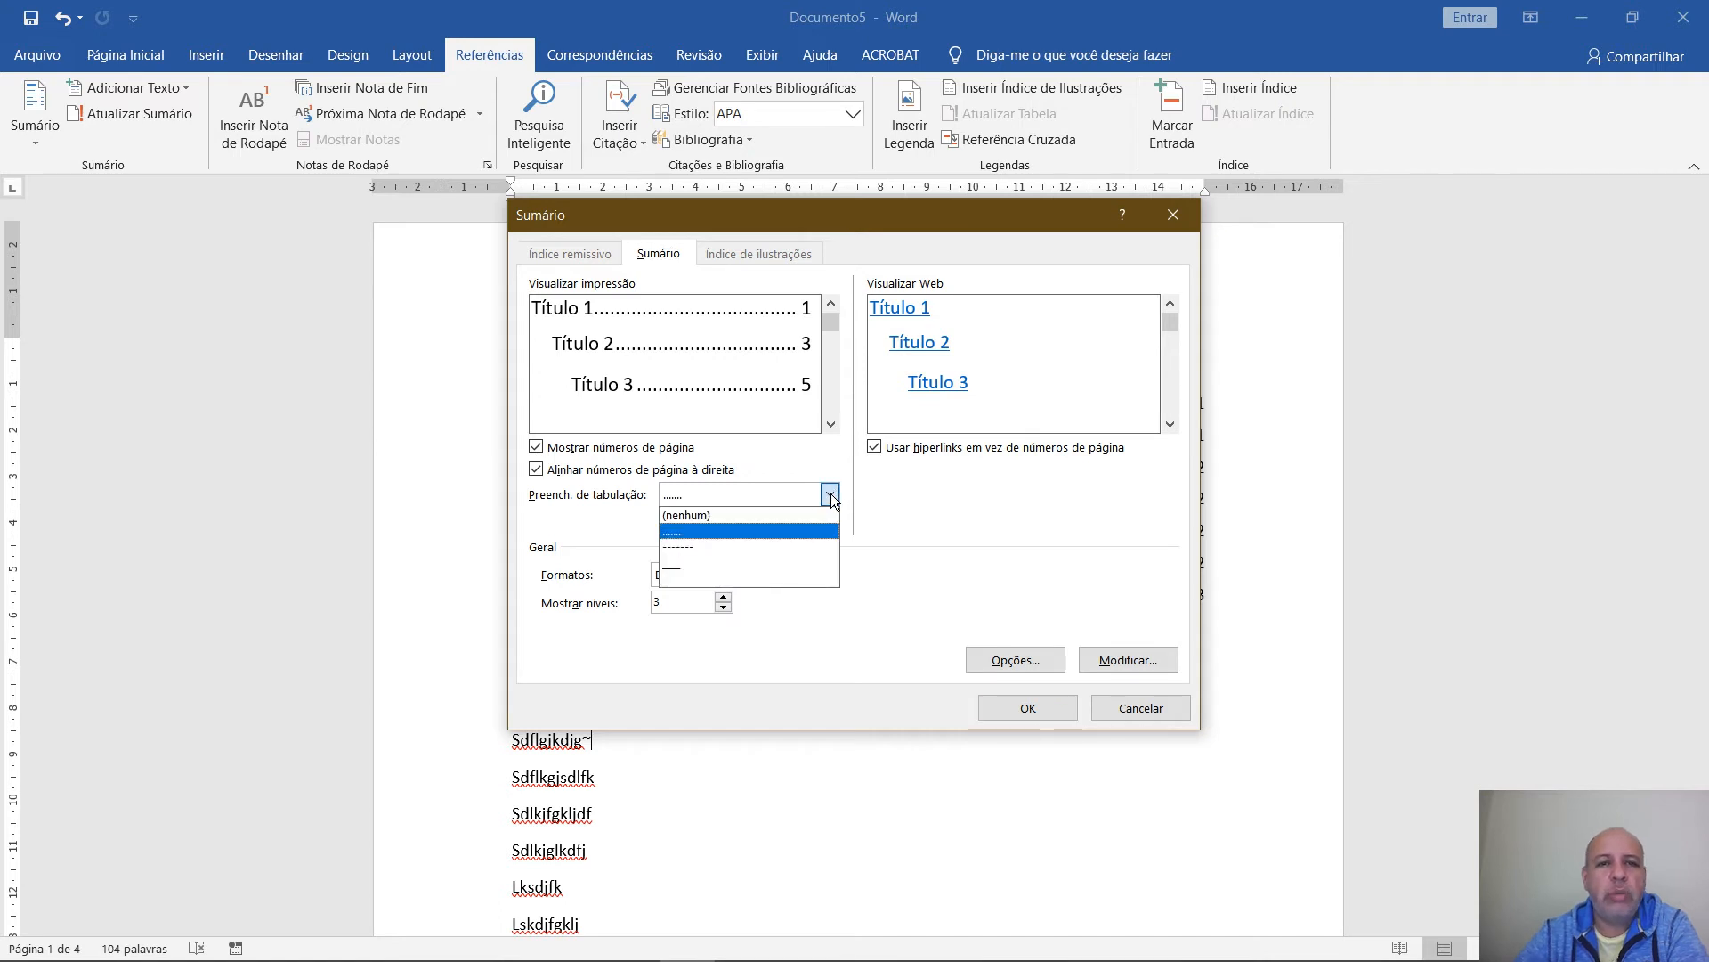
click(769, 248)
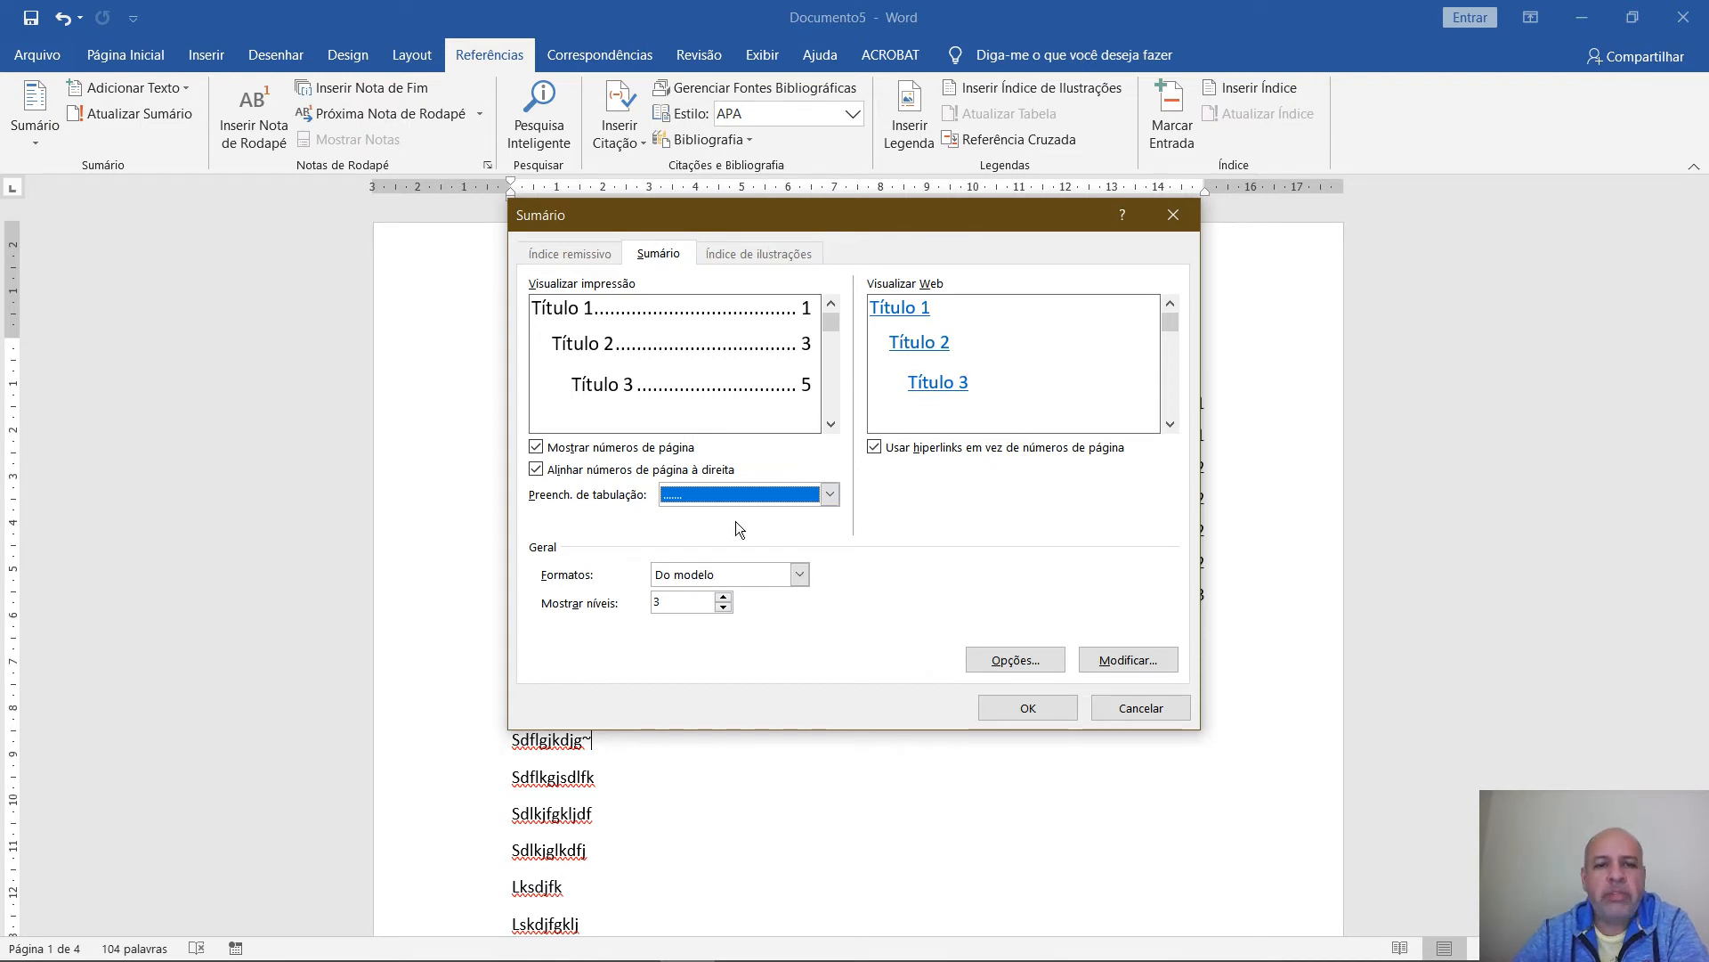
click(778, 574)
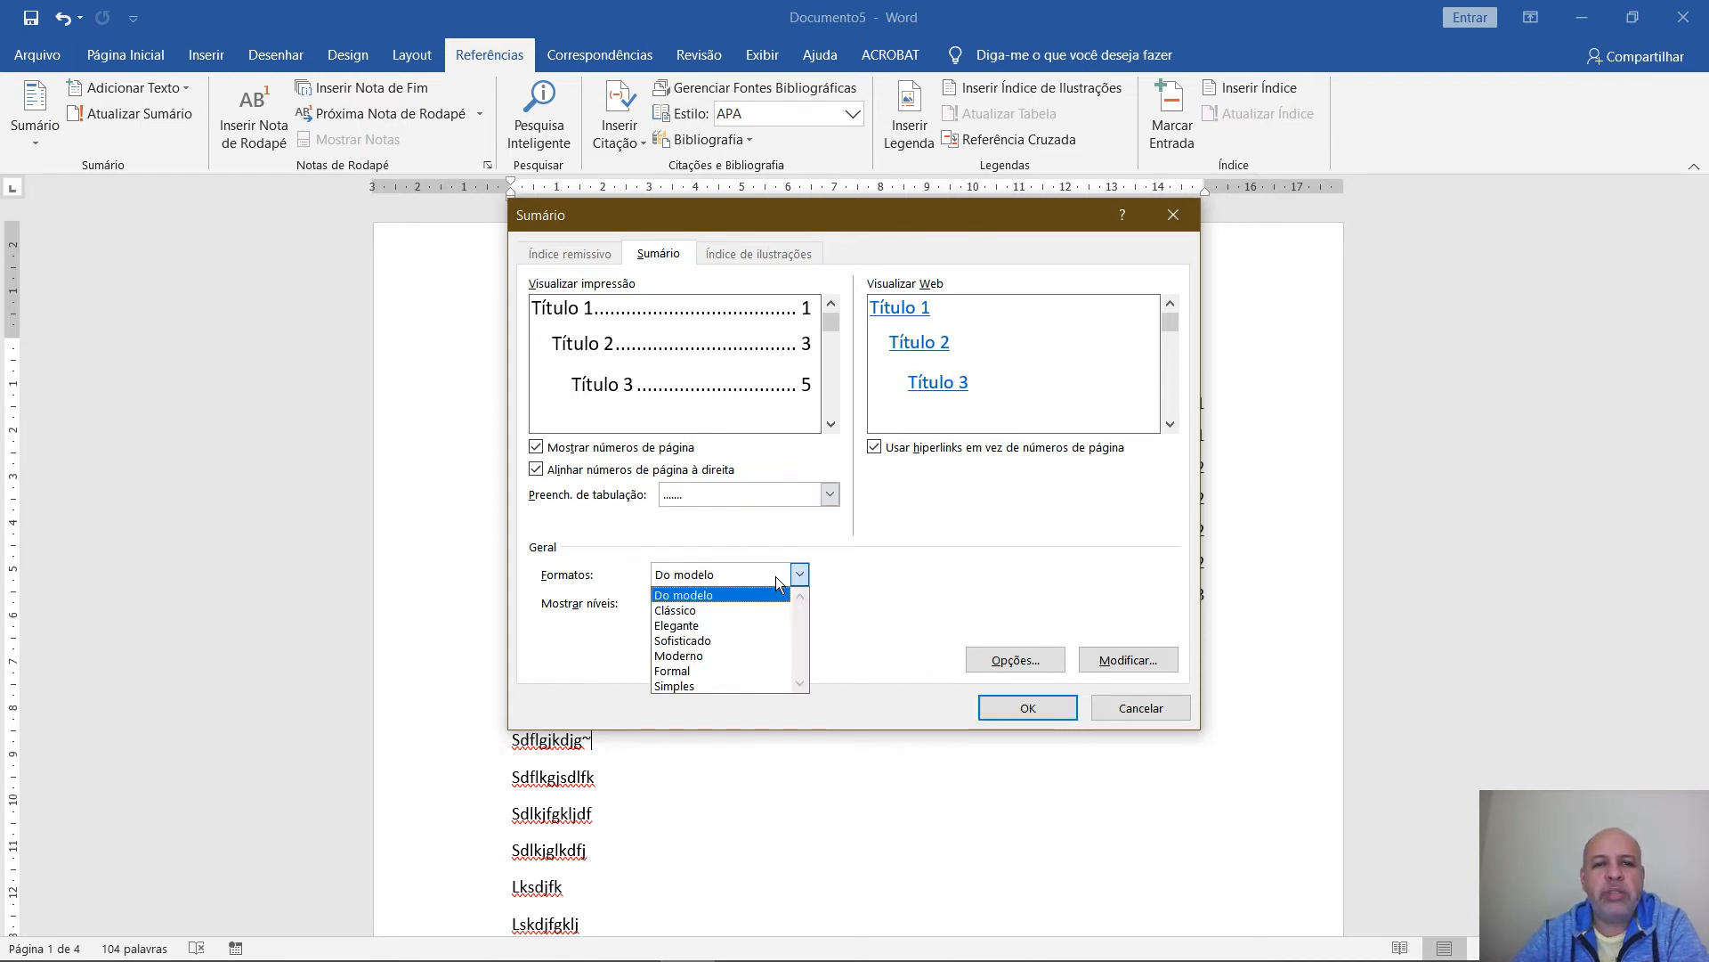
click(752, 605)
click(770, 574)
click(729, 658)
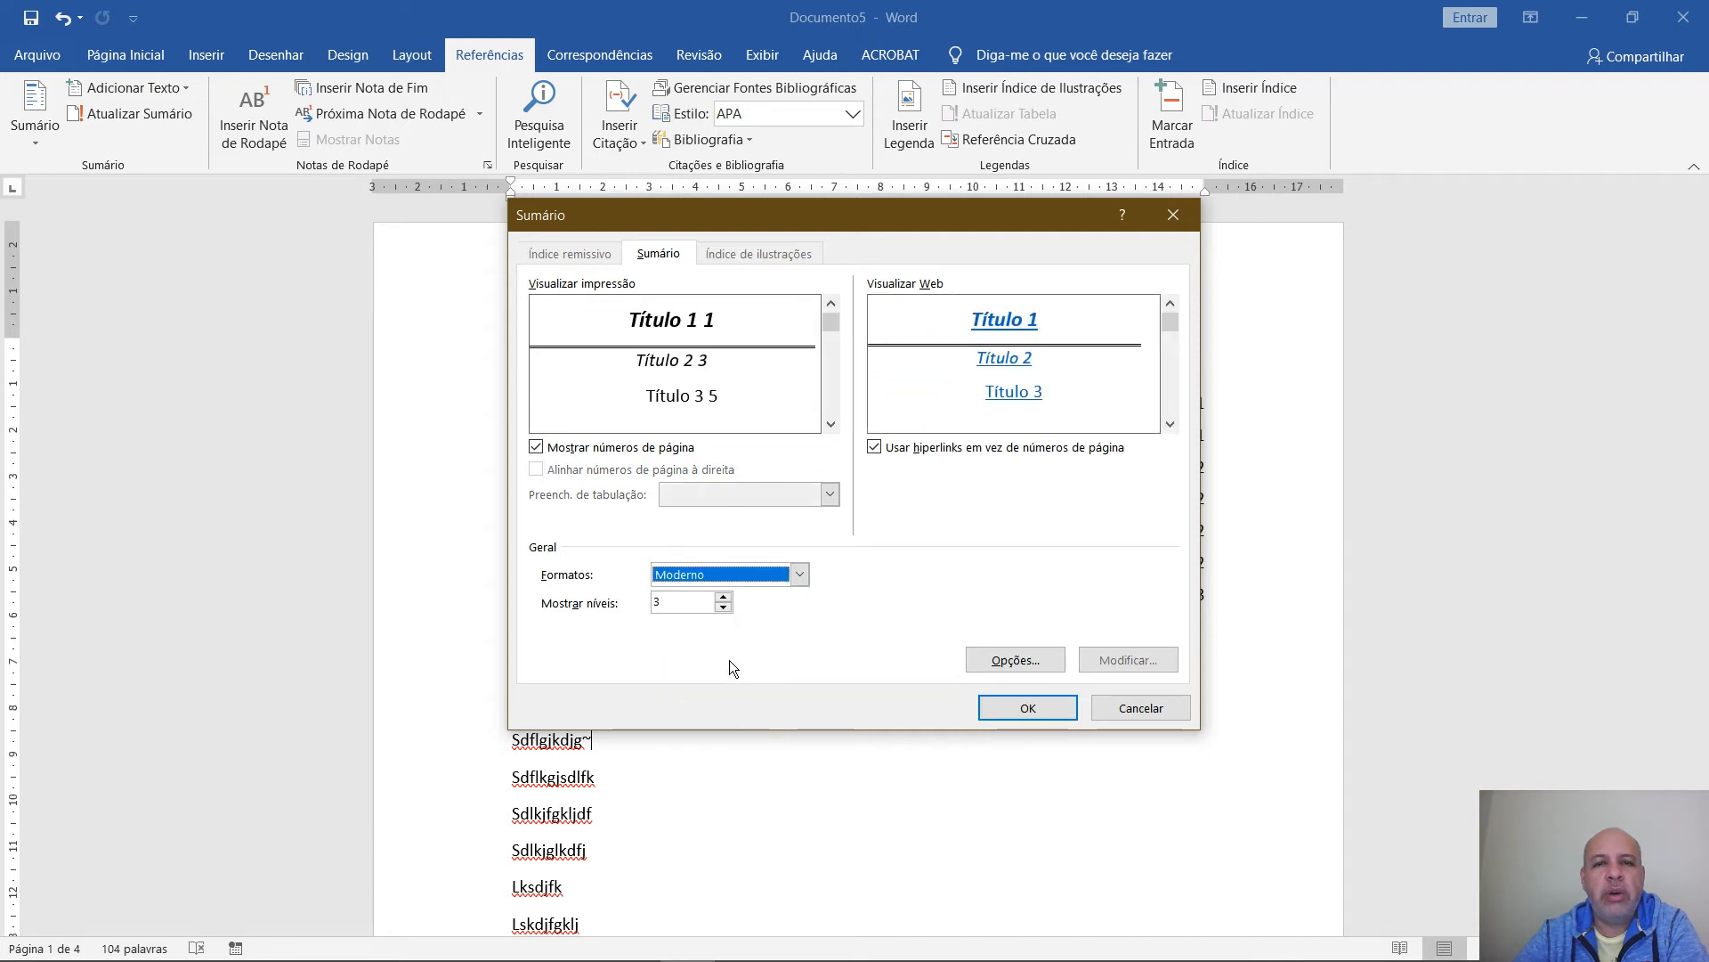
click(1131, 708)
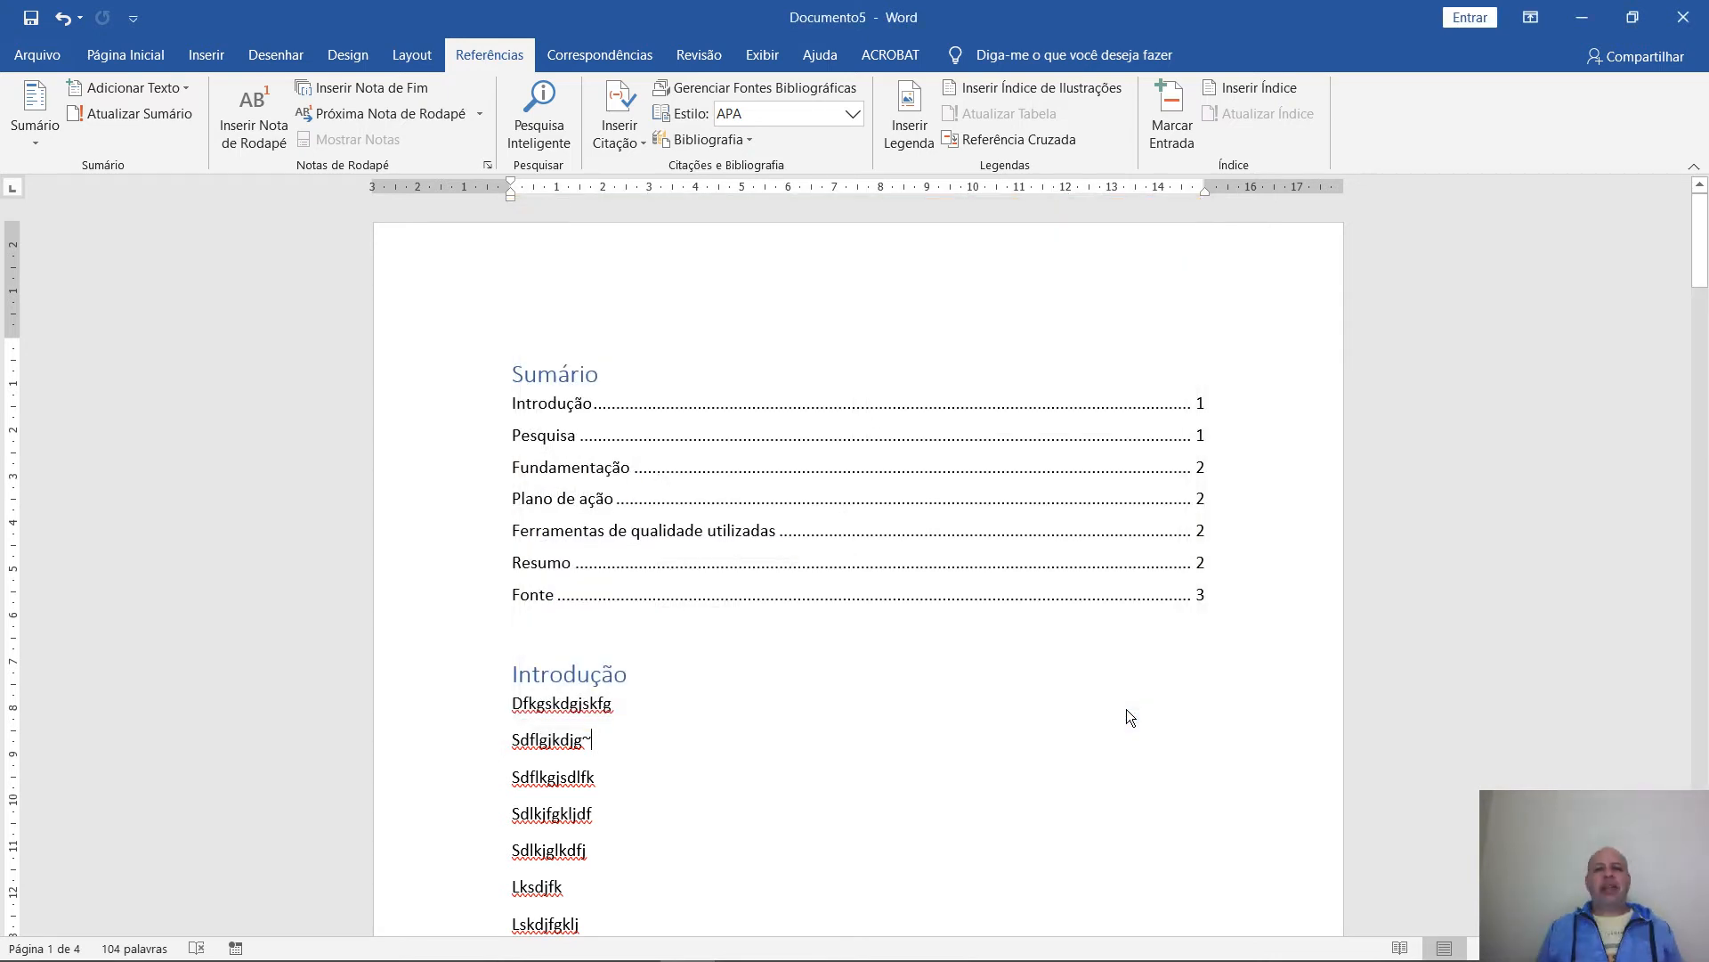
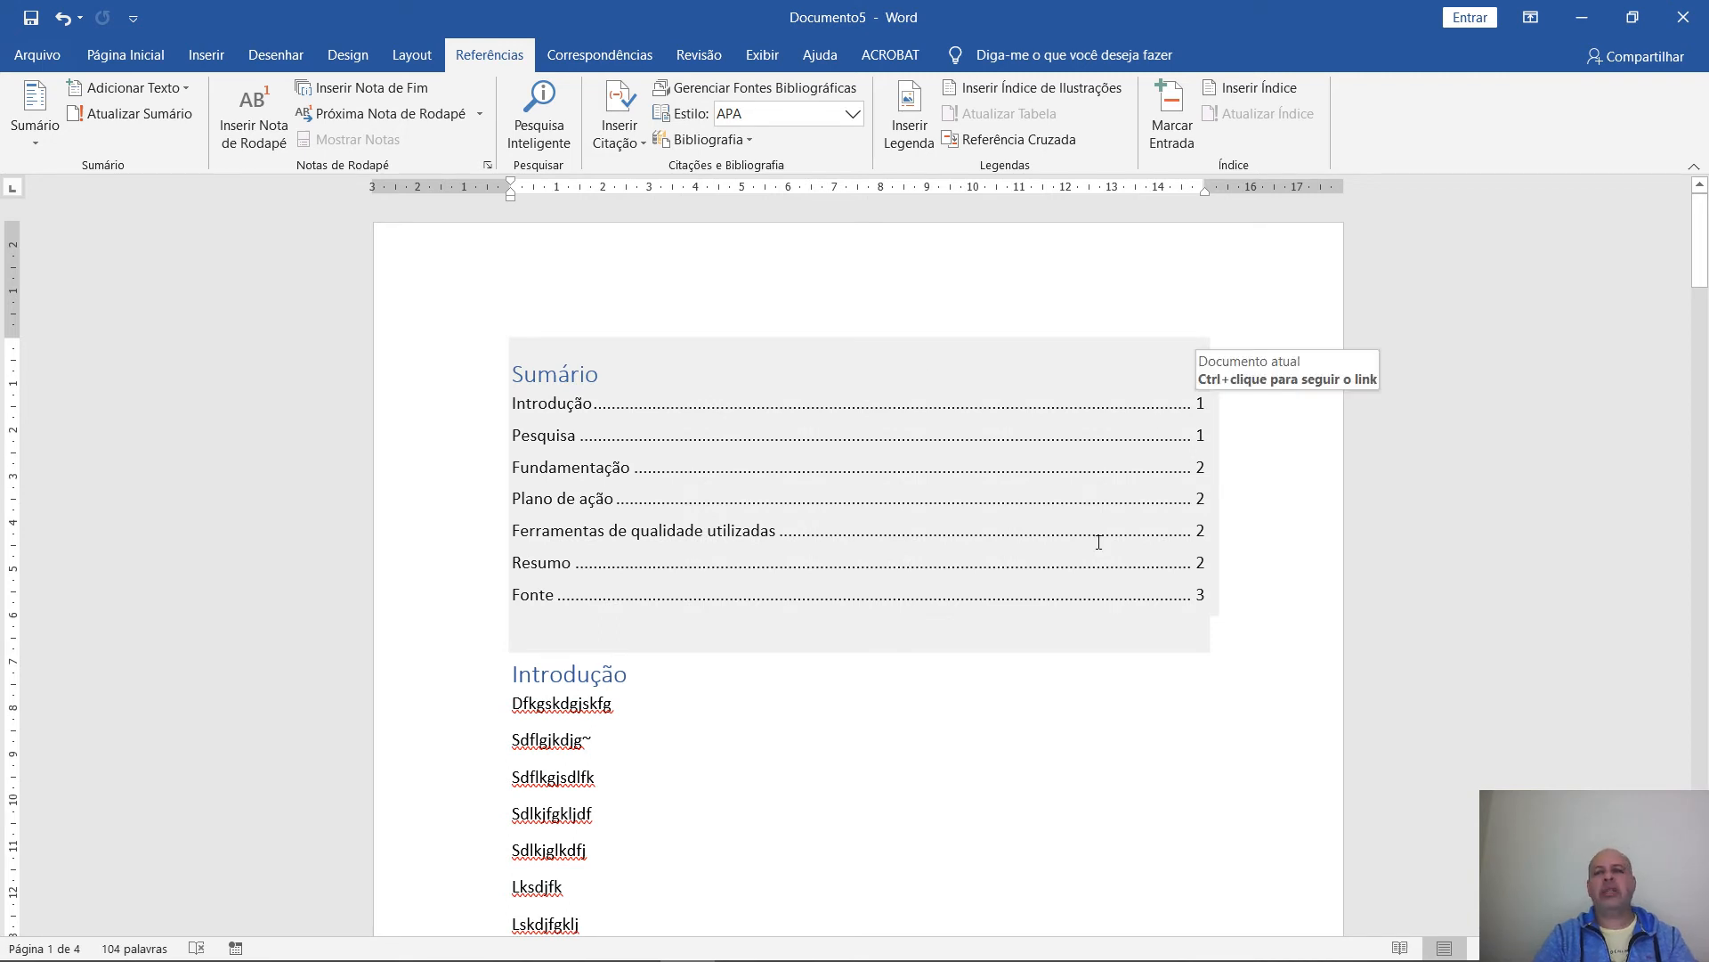
Update the Sumário table of contents with the Atualizar apenas os números de página option
click(1079, 631)
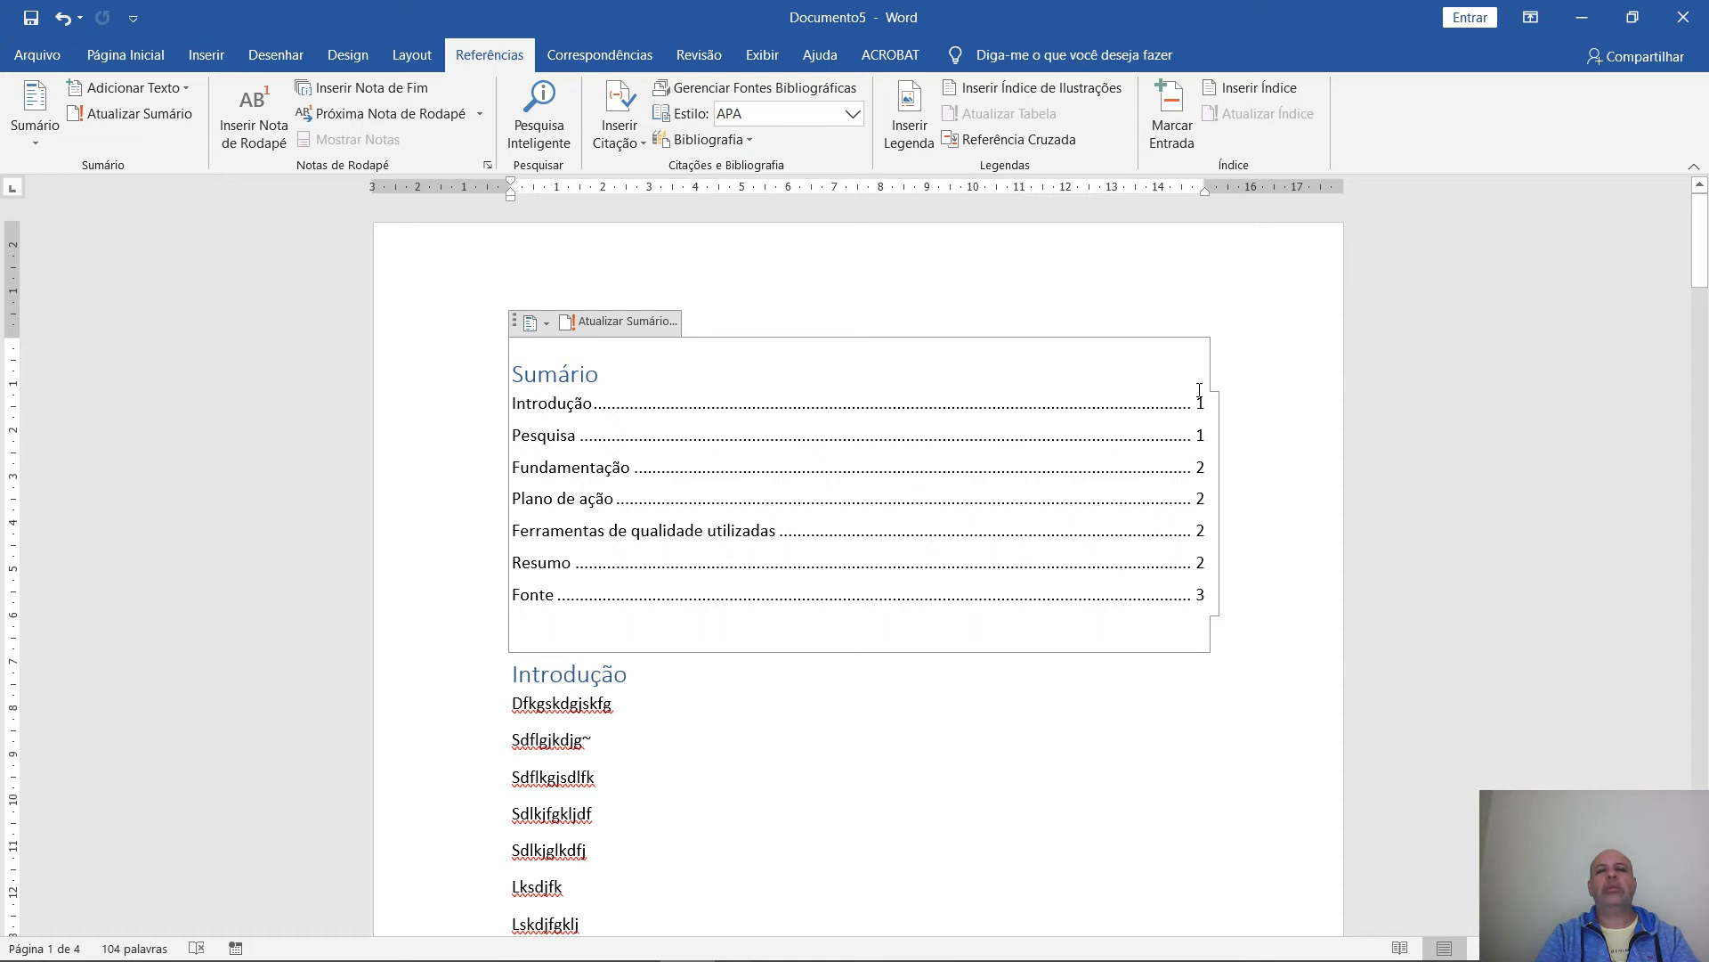
click(1066, 768)
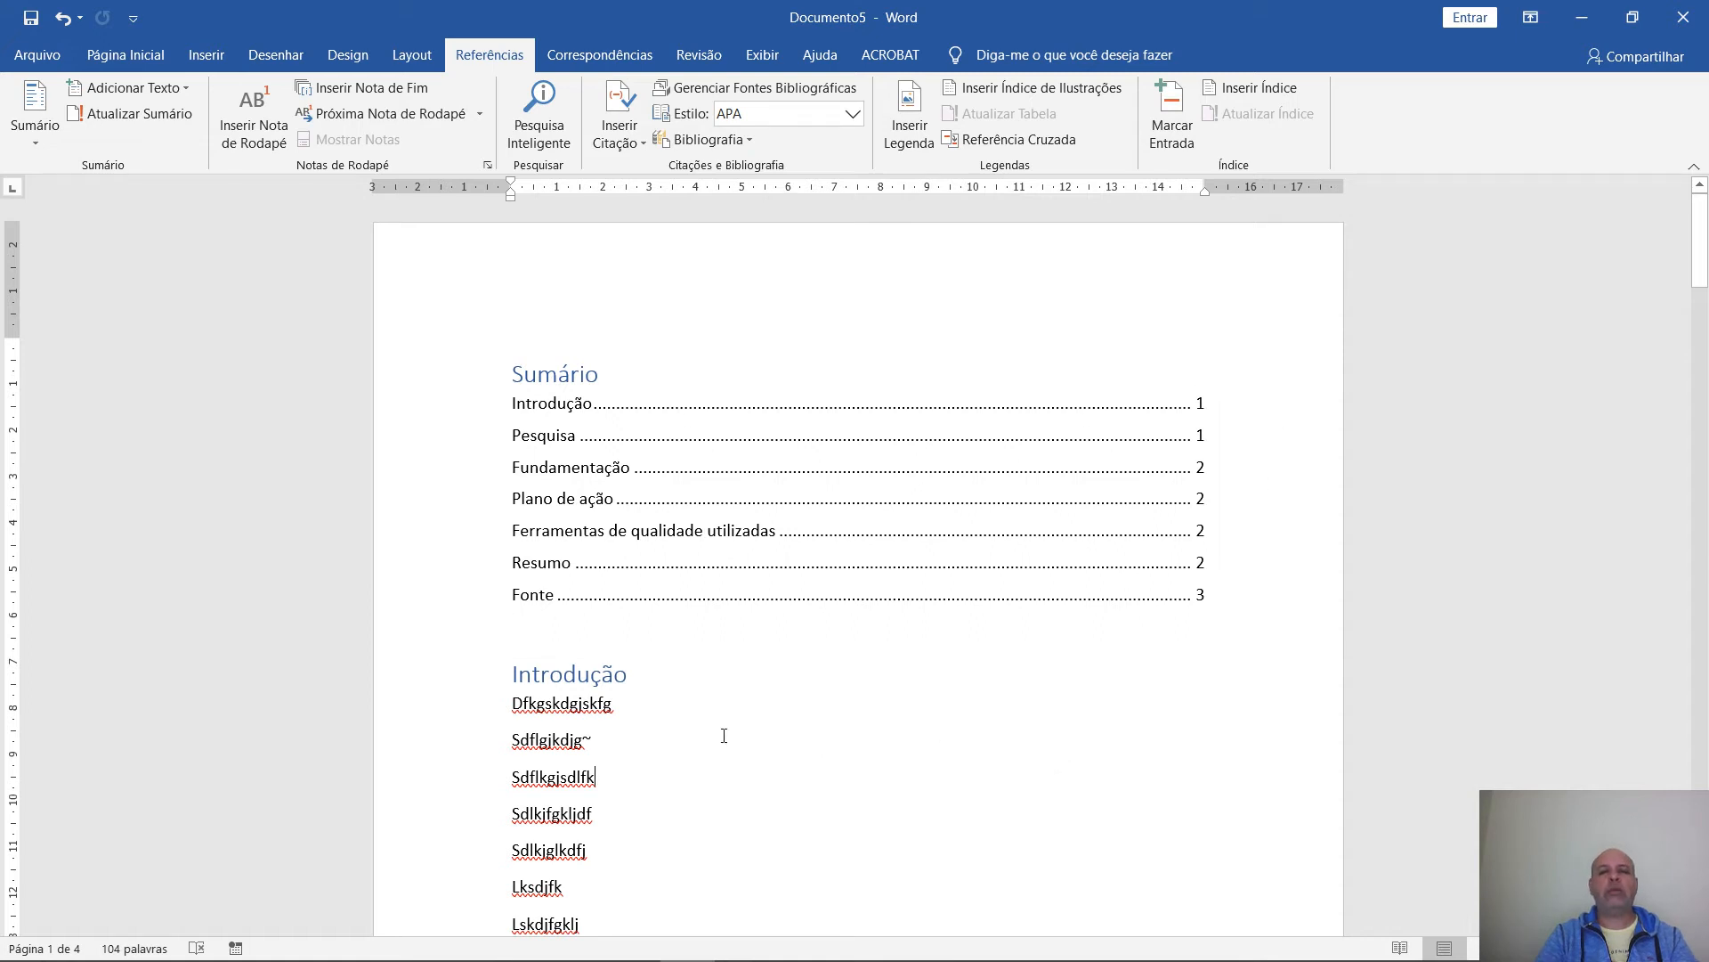
click(603, 483)
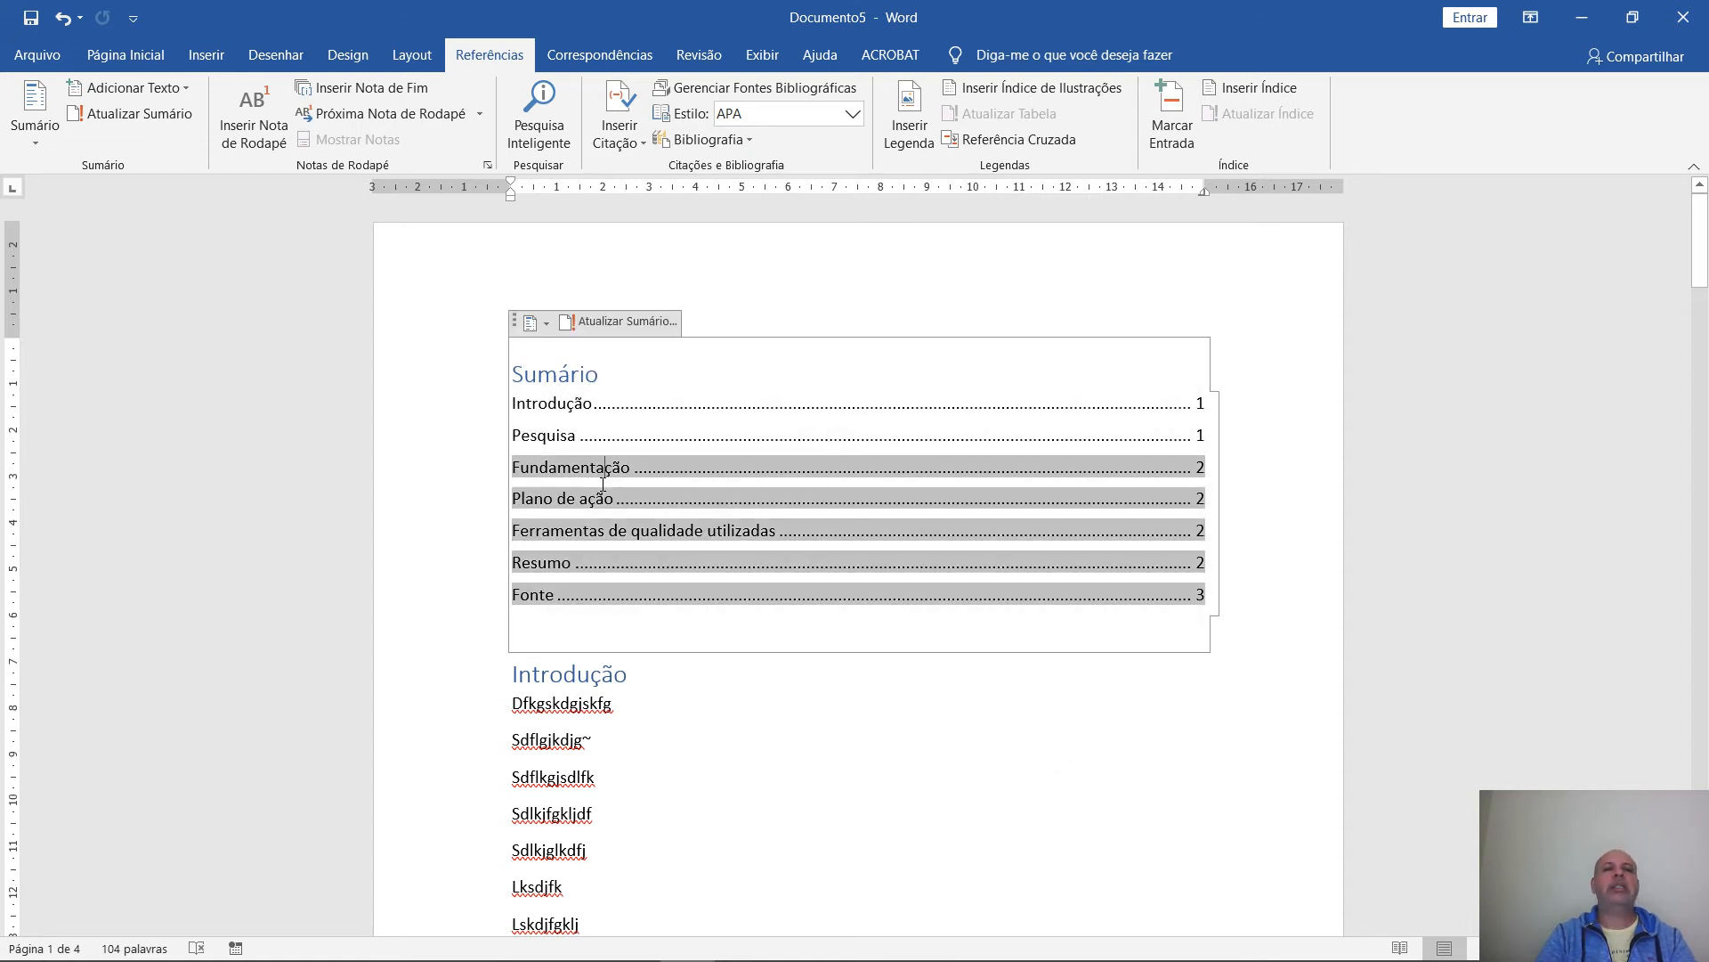
click(636, 322)
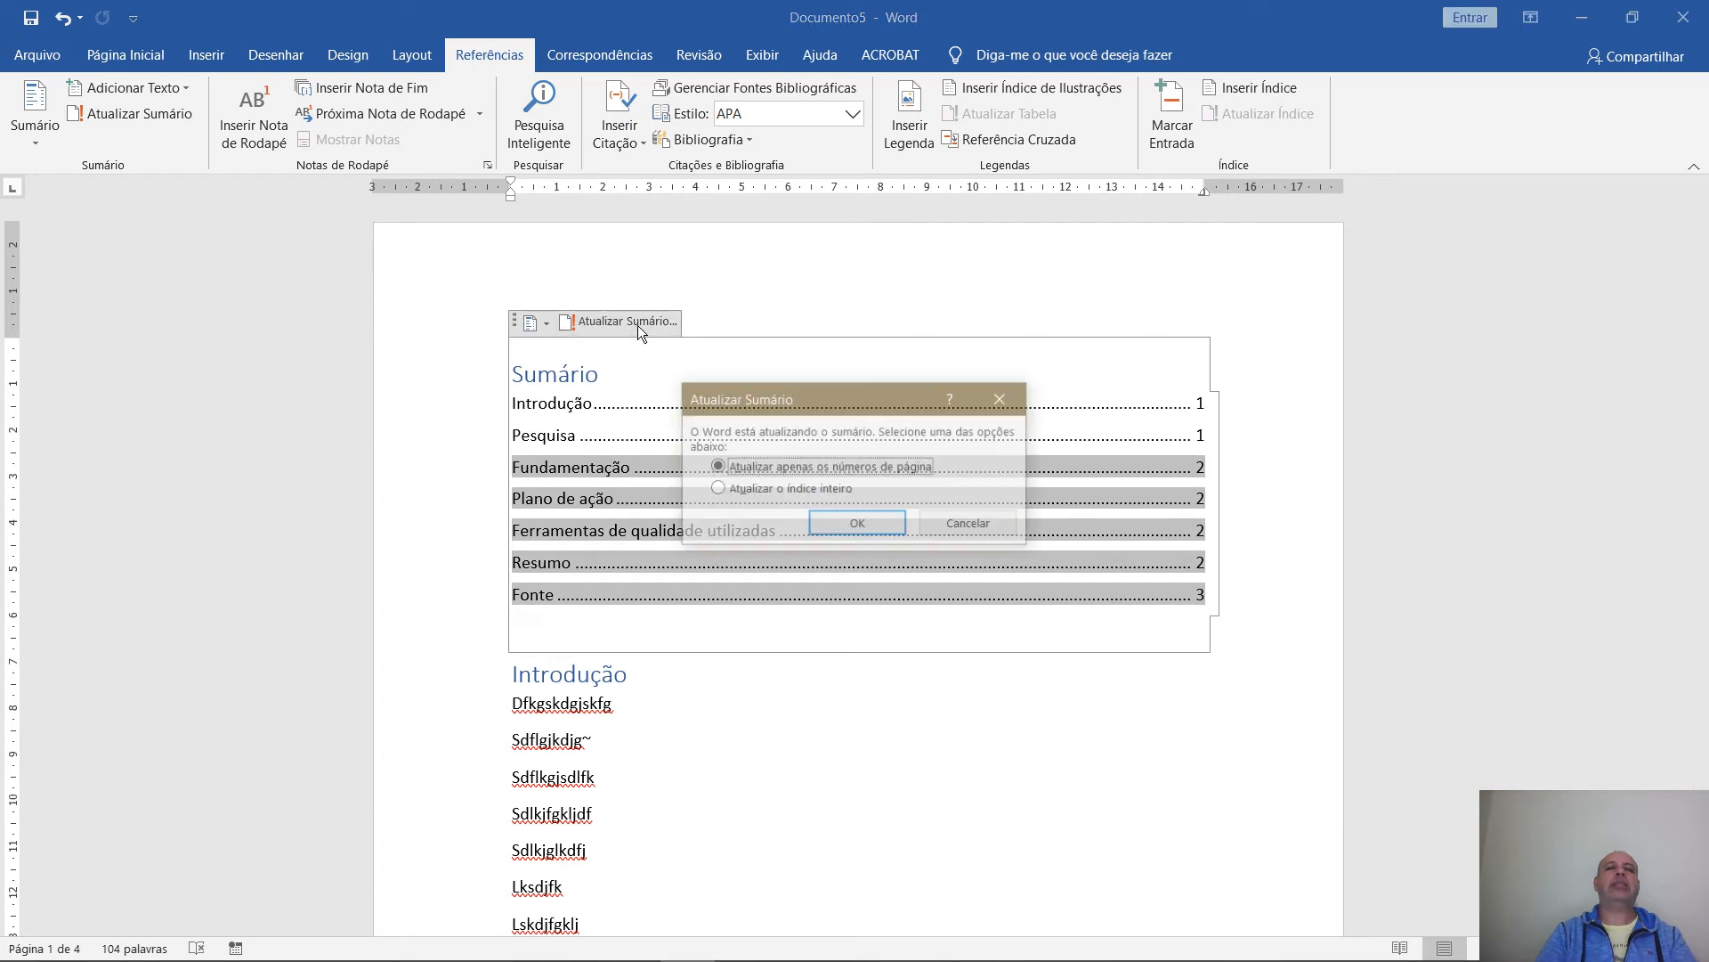
key(Return)
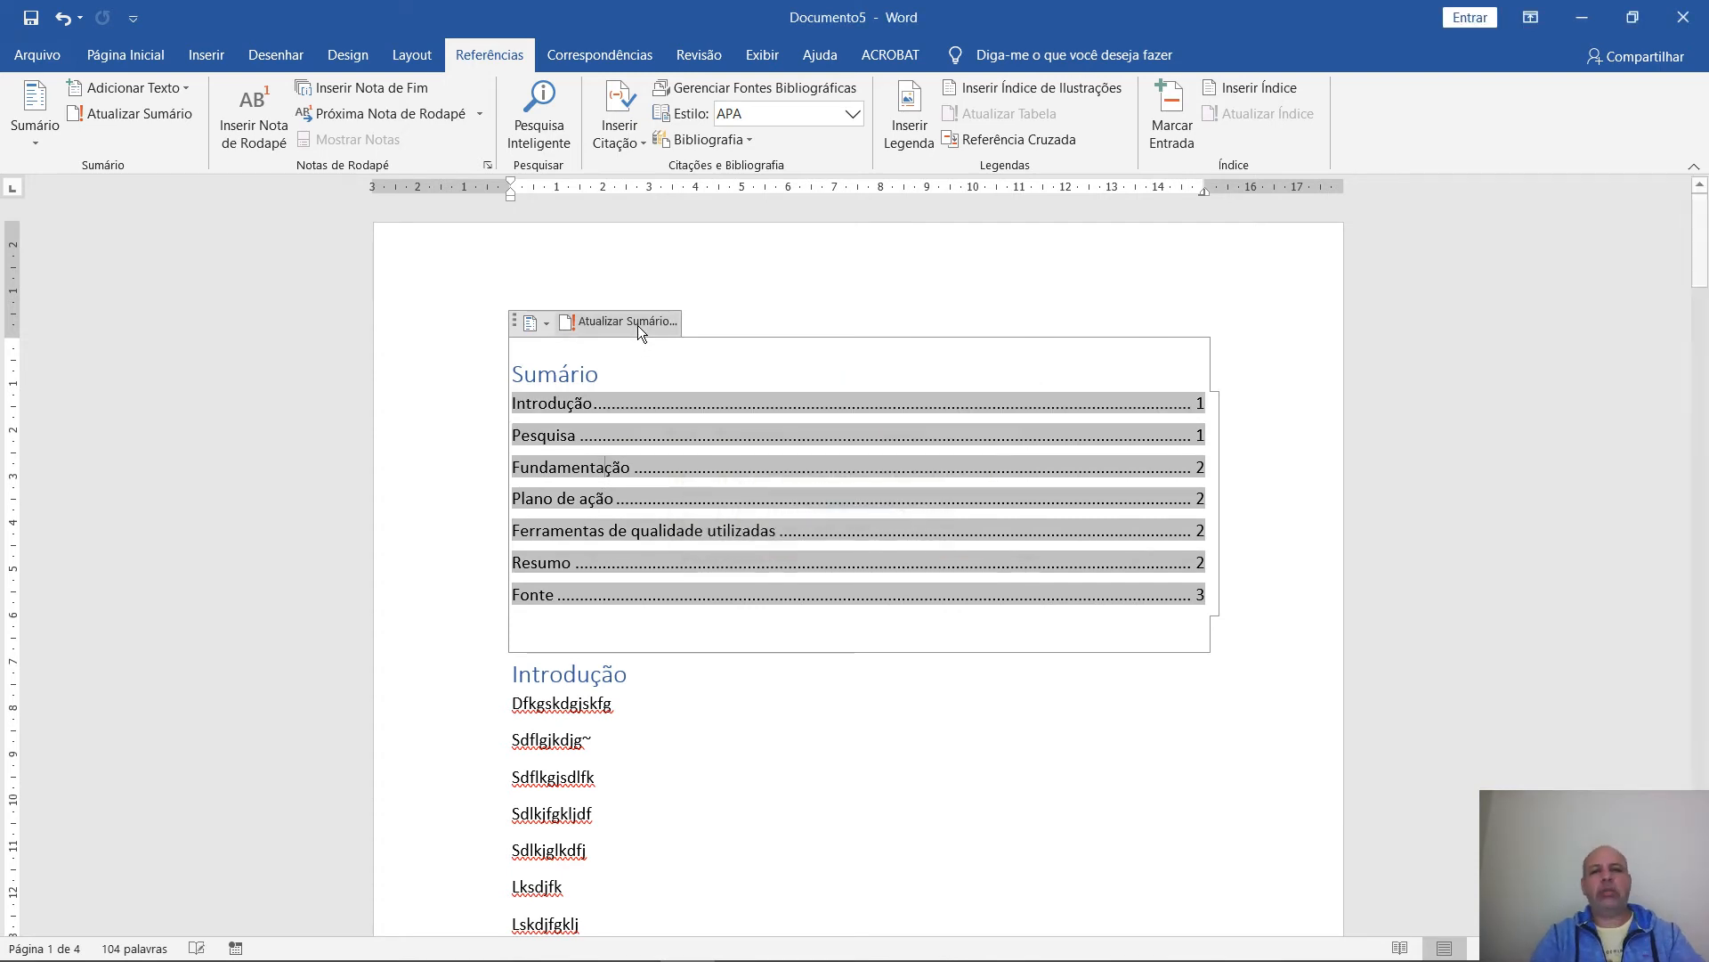
click(824, 691)
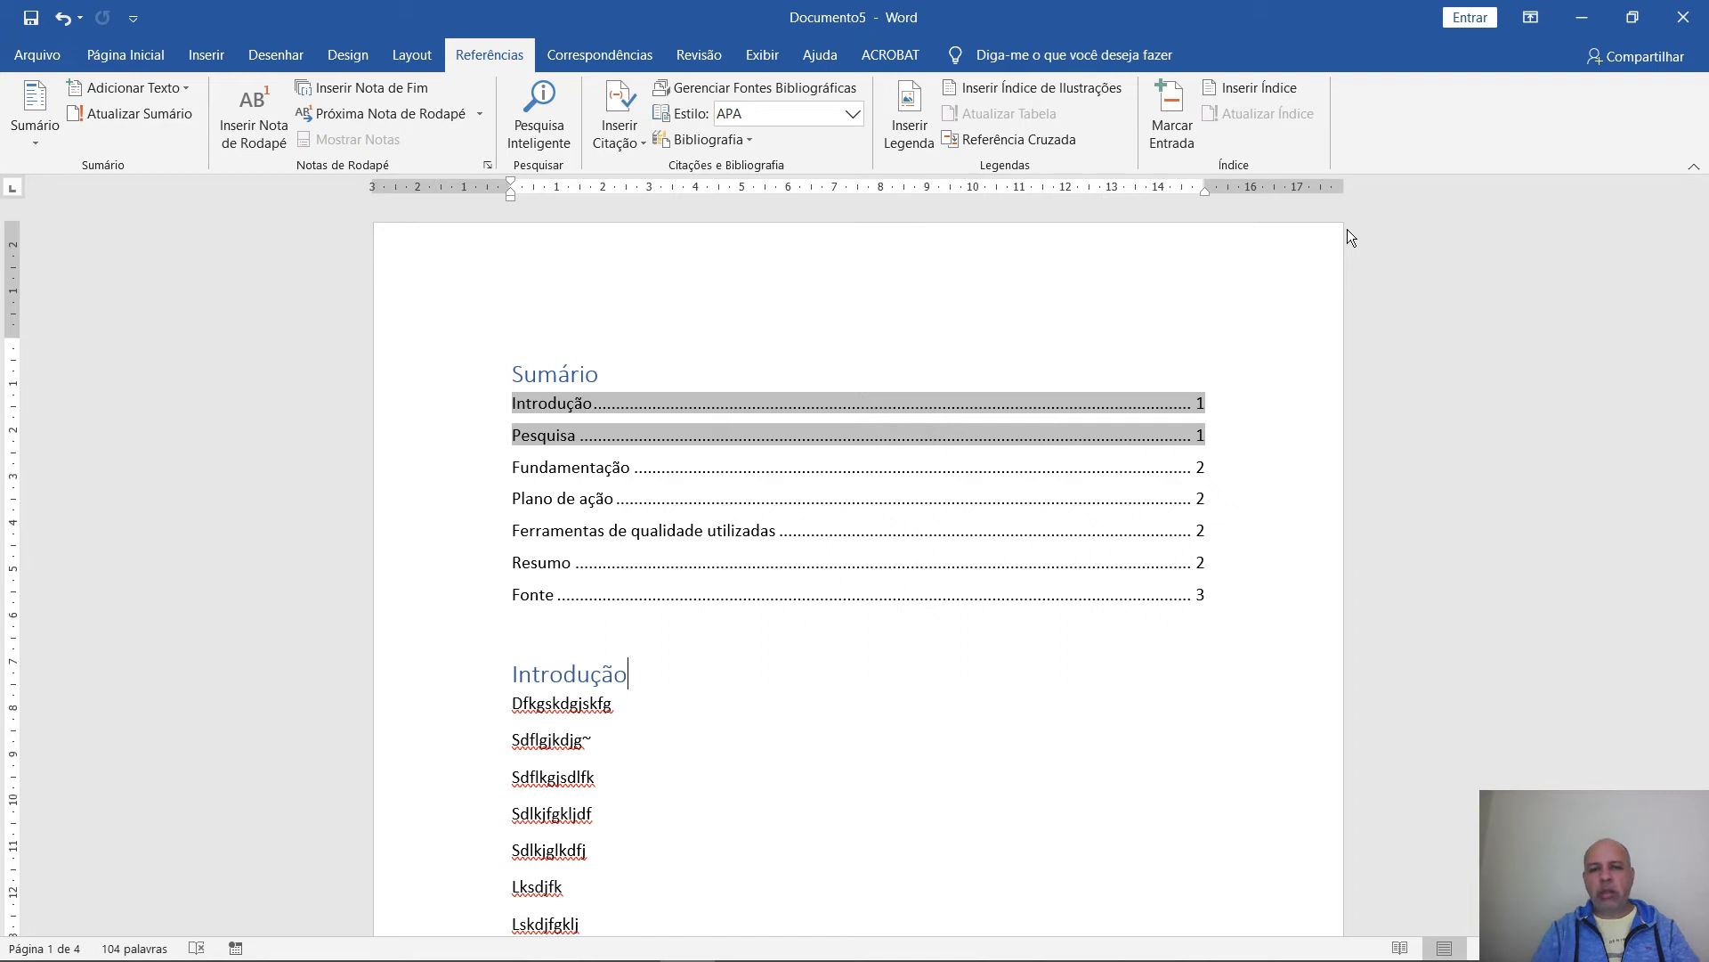
click(614, 375)
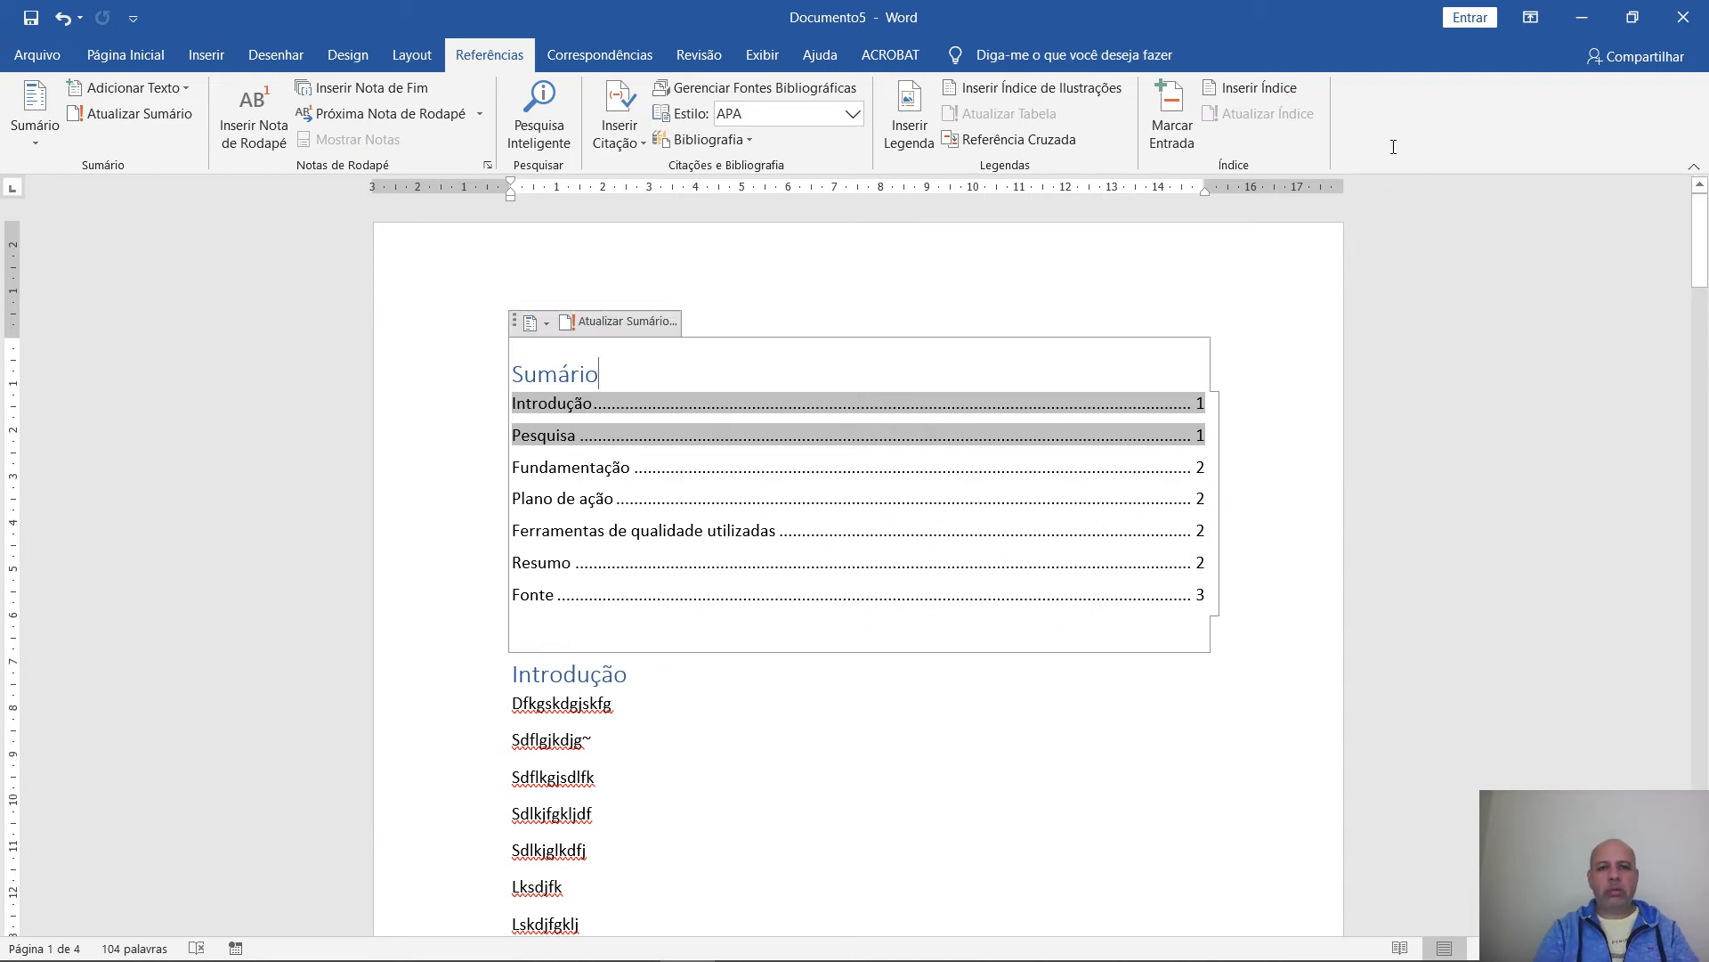
drag(943, 645, 876, 768)
drag(732, 684, 725, 679)
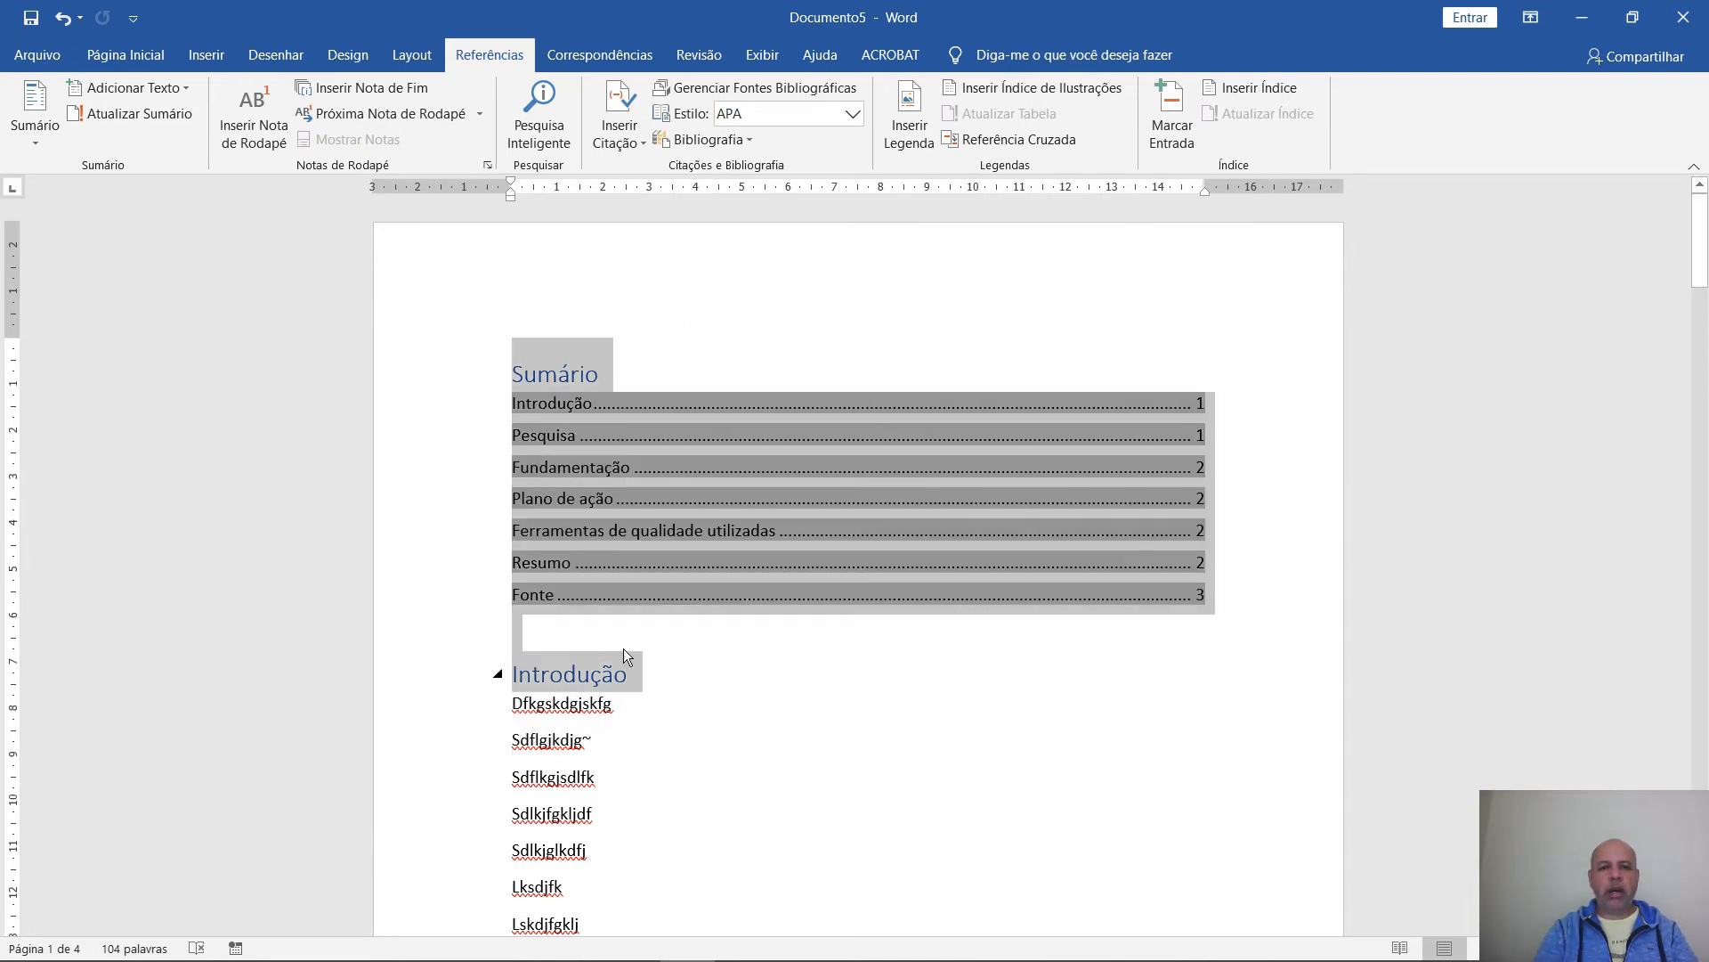
click(564, 670)
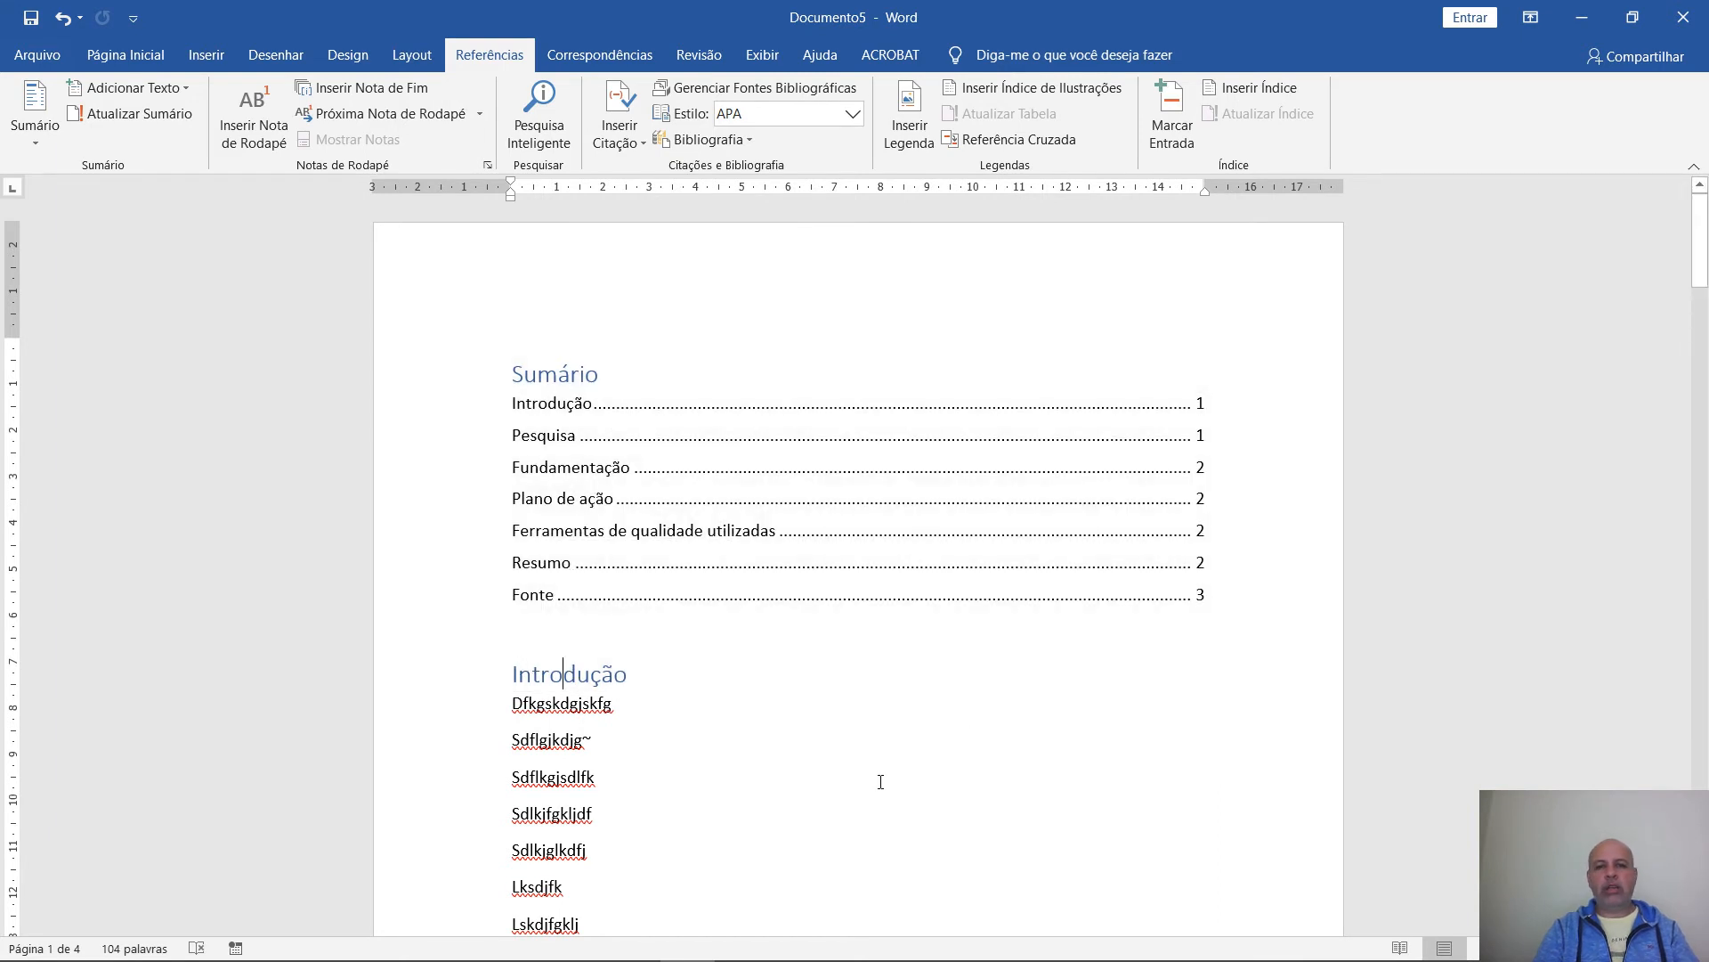
click(748, 633)
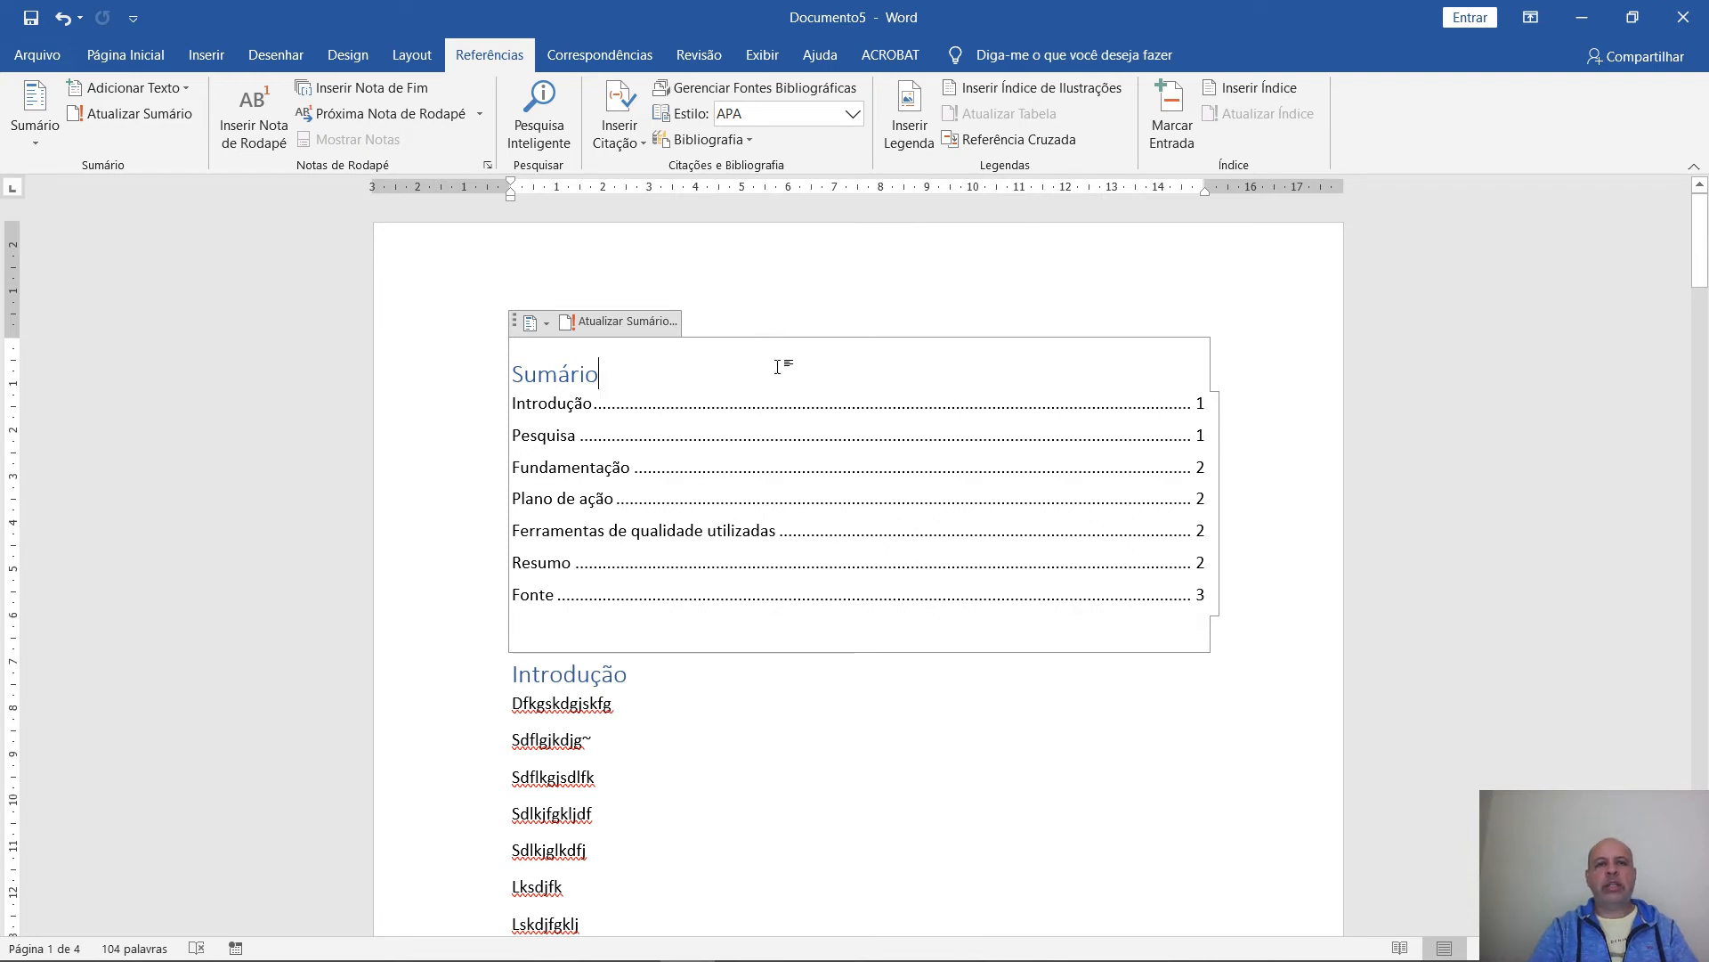
click(710, 728)
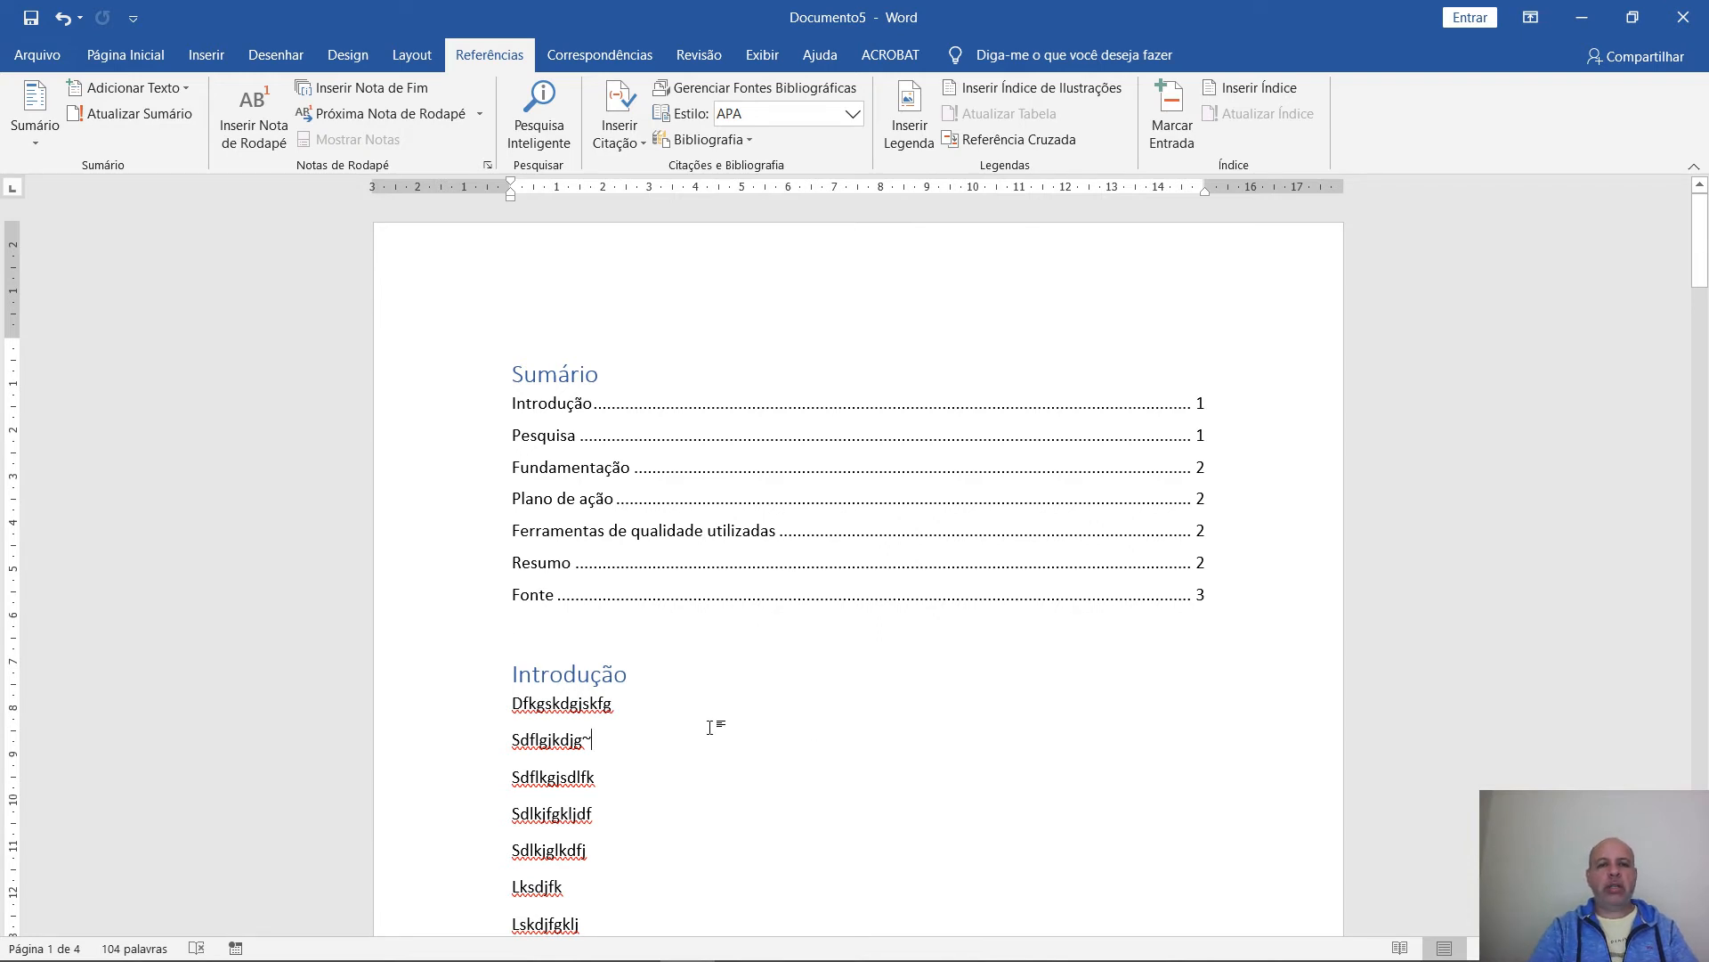
Collapse the Introdução, Pesquisa and Fundamentação sections in the document body so only their headings show
click(498, 674)
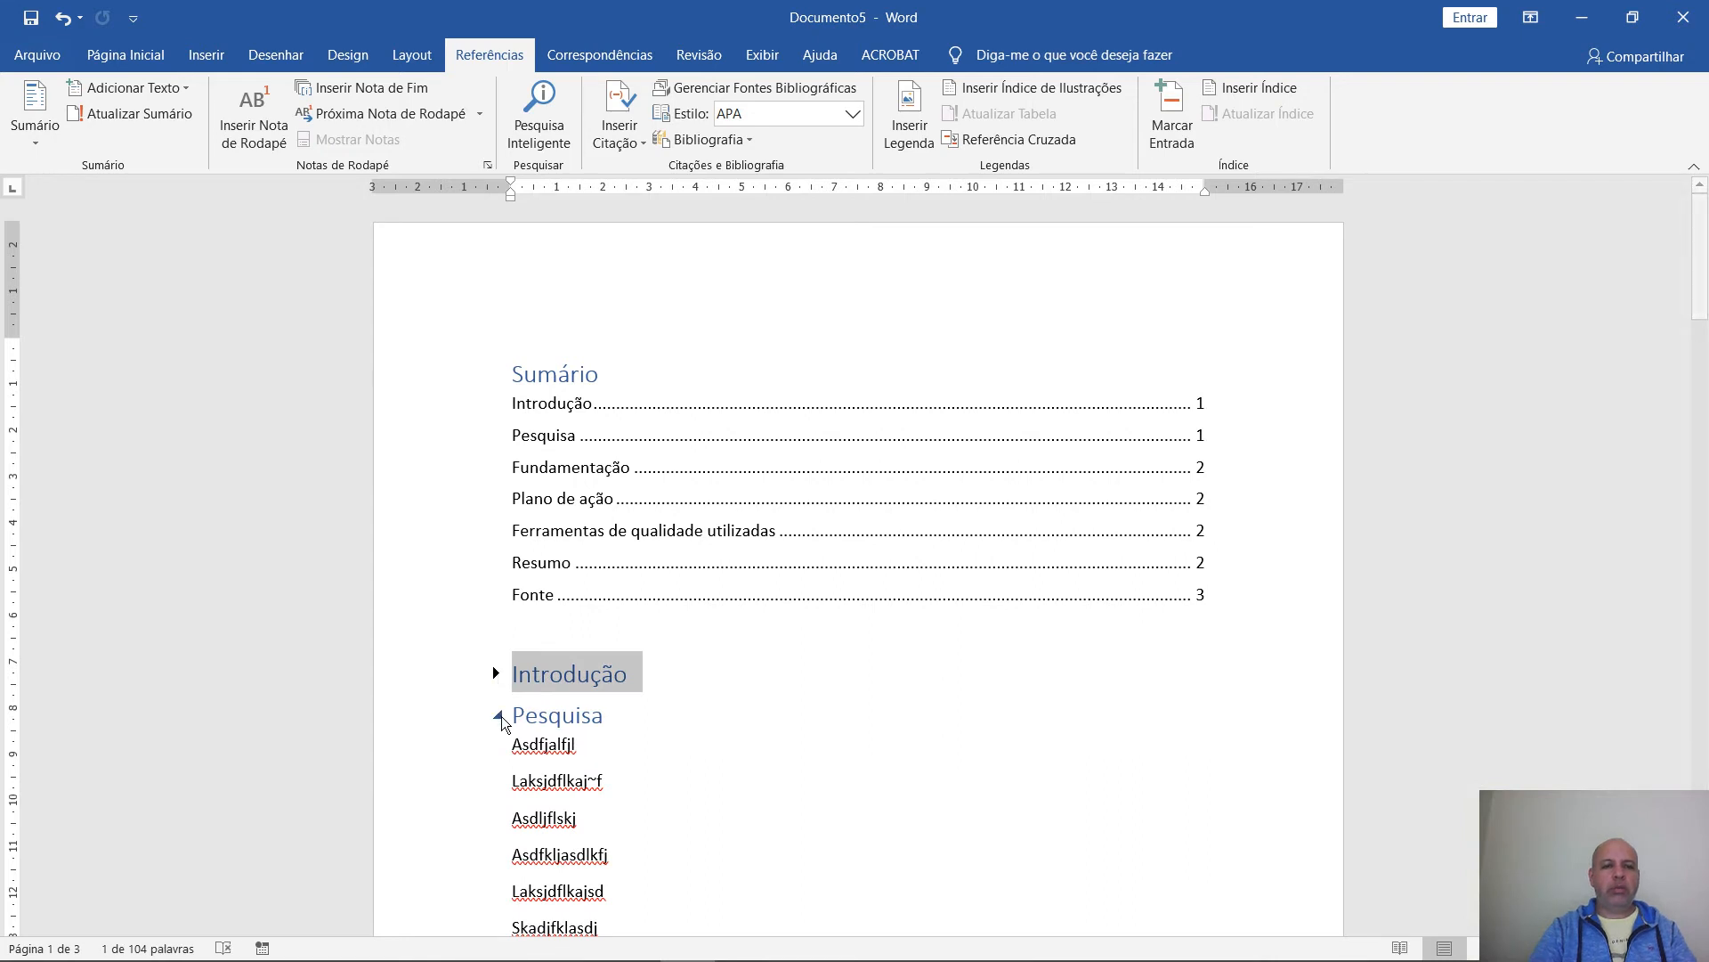
click(498, 716)
click(496, 757)
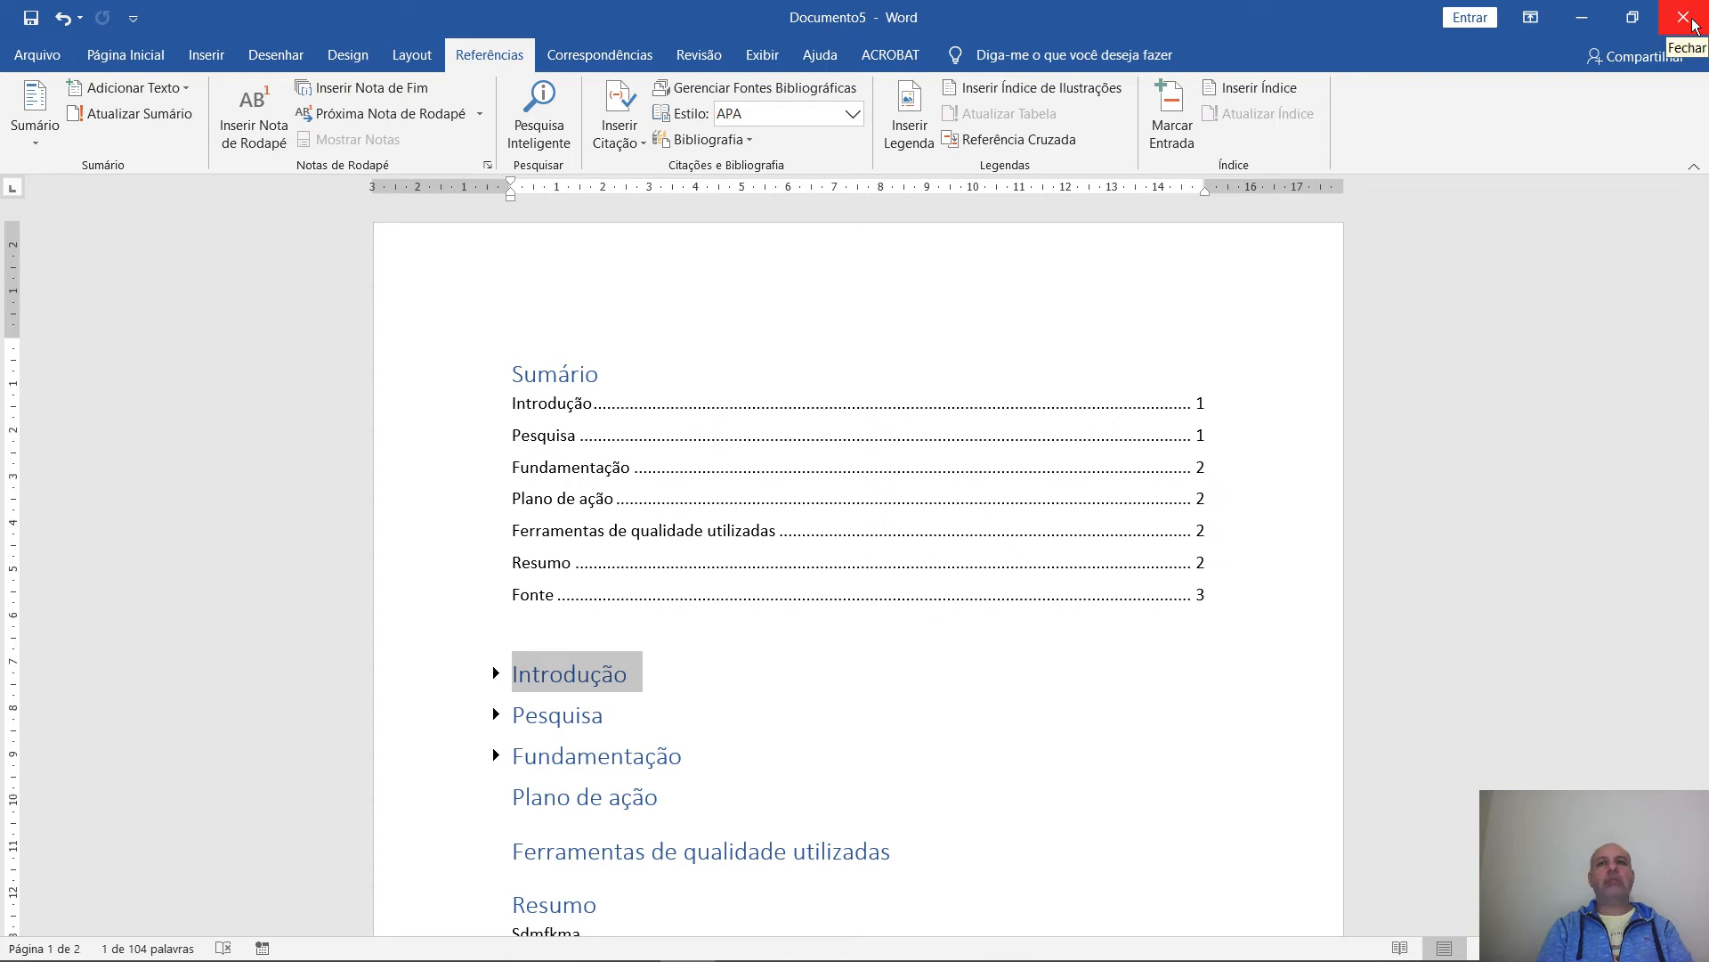
Close the report document without saving it, and switch to the AULA-INFORMÁTICA MECANICA.pptx presentation in PowerPoint
click(1684, 16)
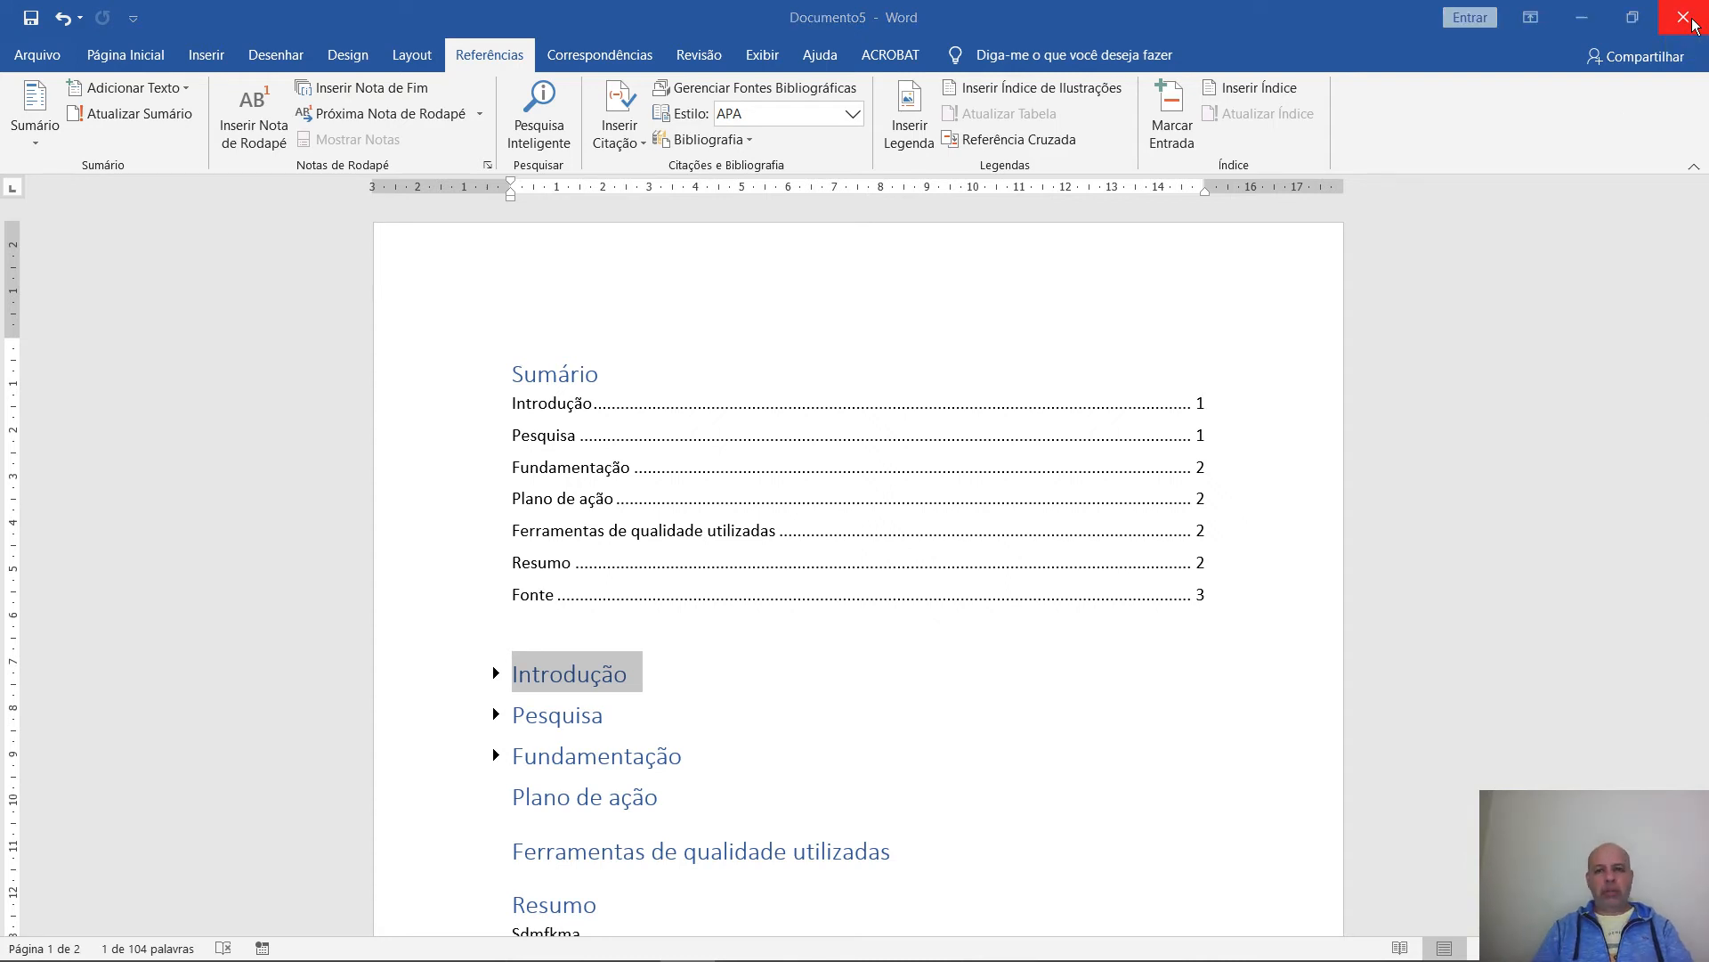
click(854, 538)
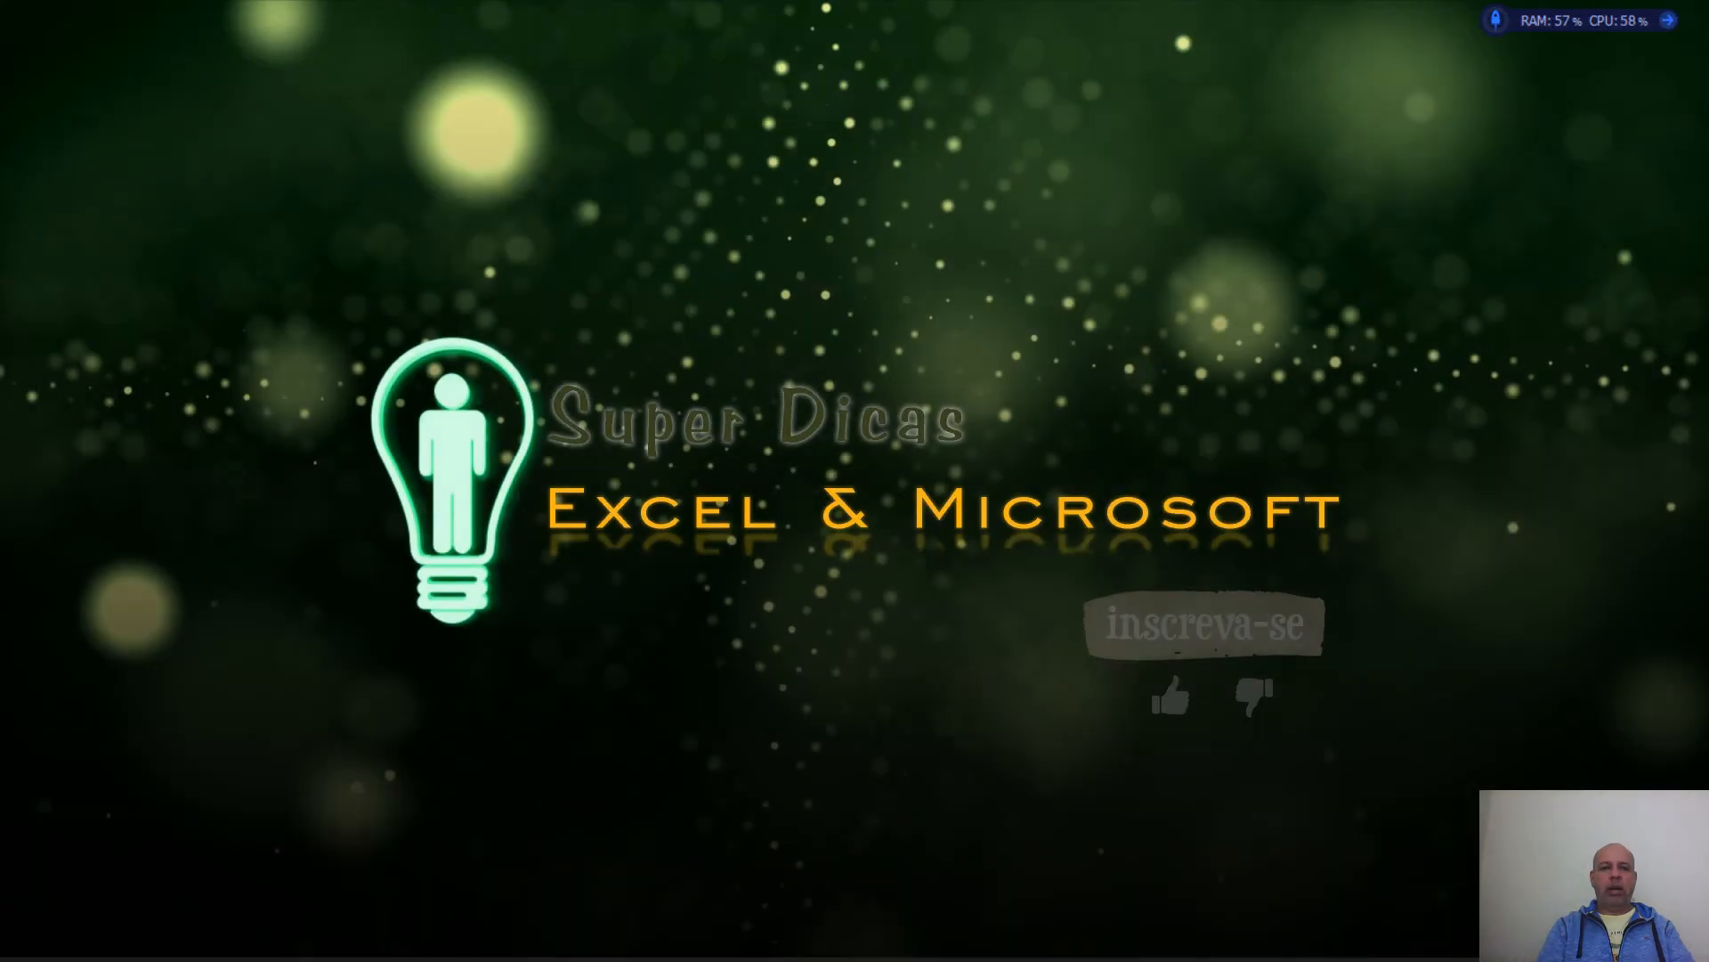
click(469, 942)
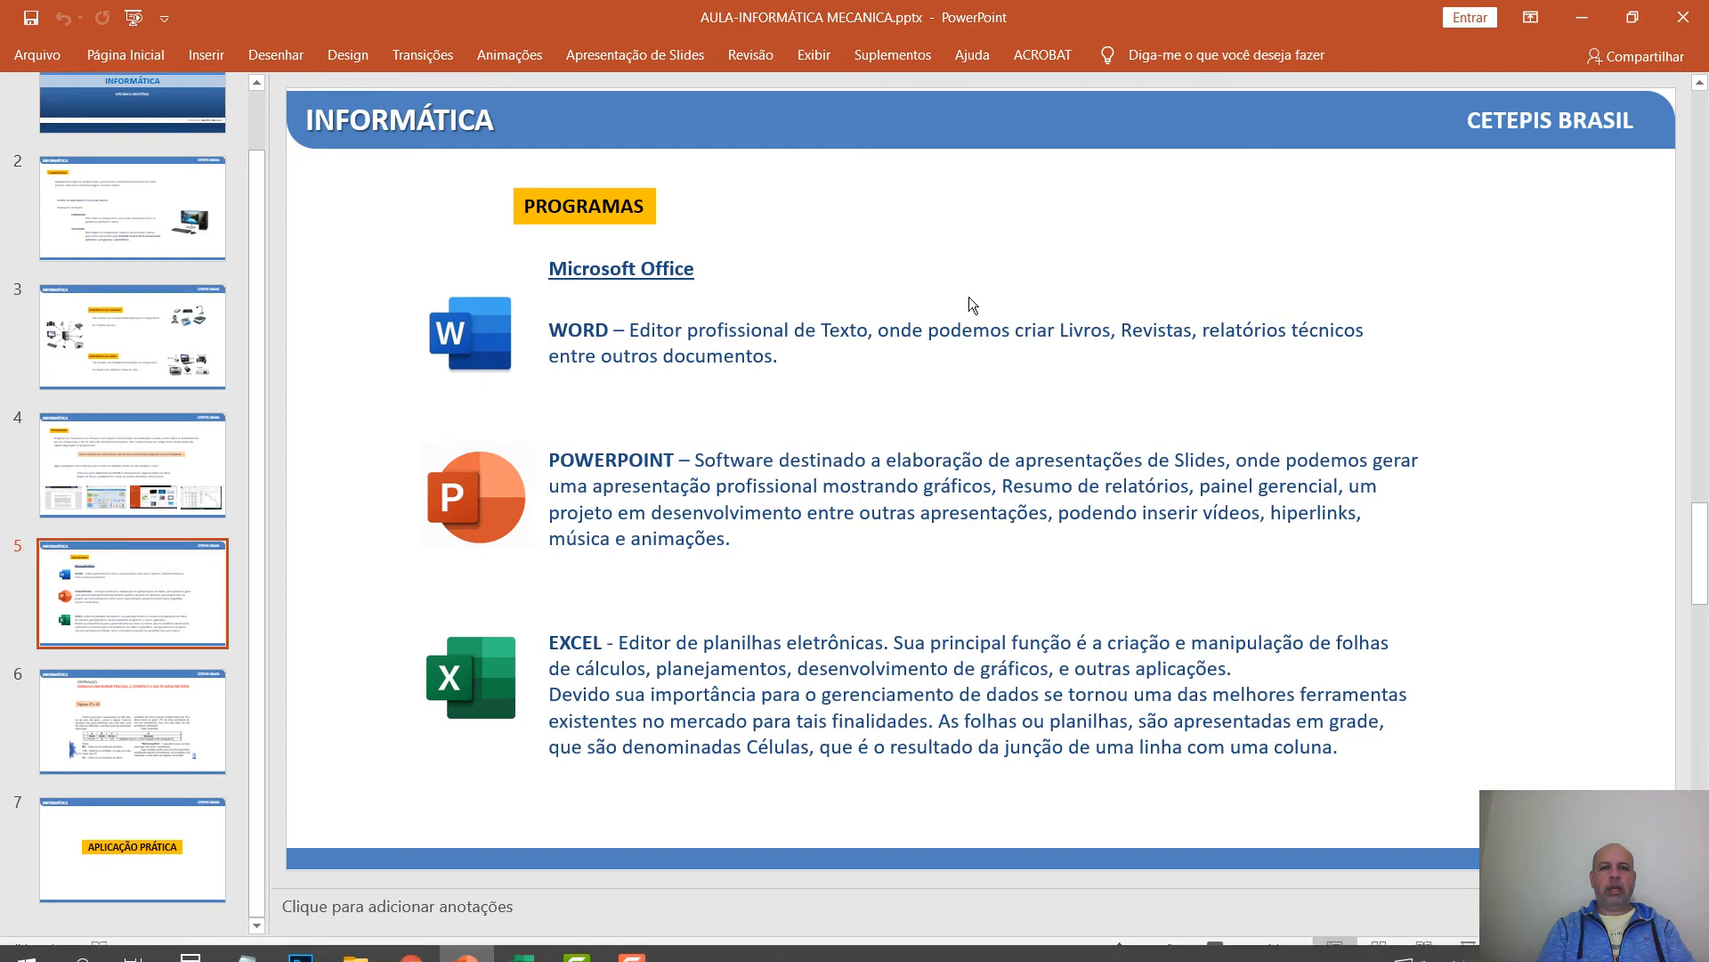
Go through slides 3 and 4 of the lesson presentation, and create a new blank presentation
click(115, 352)
click(109, 498)
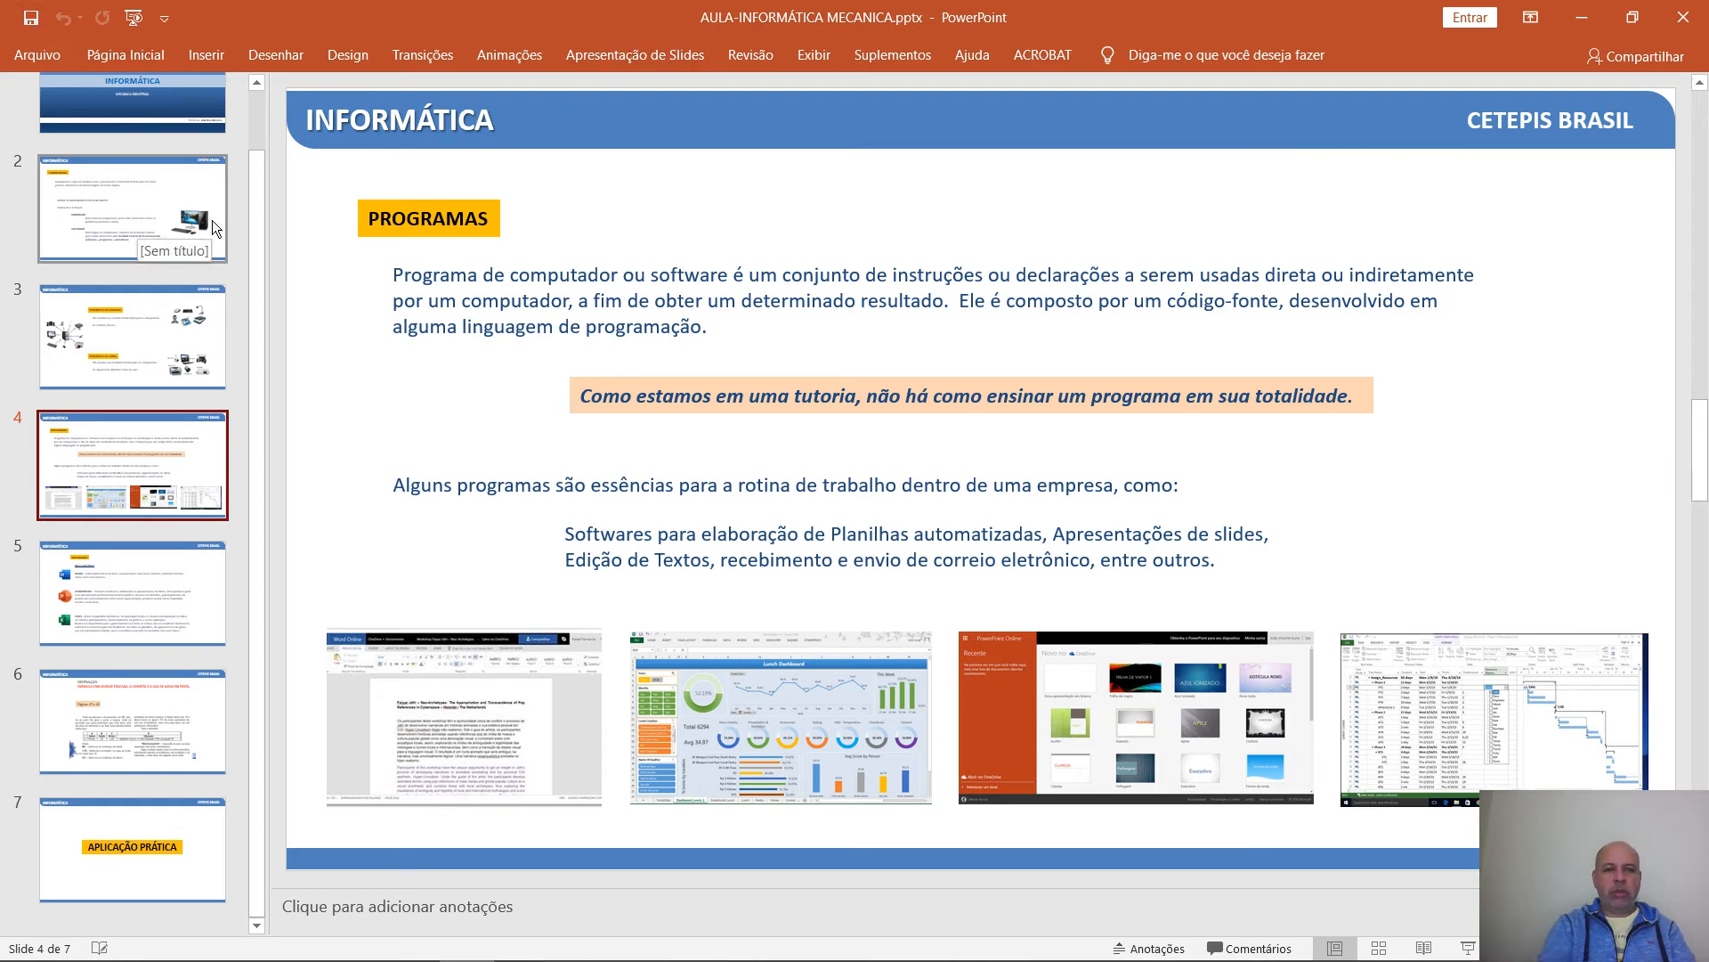
key(ctrl+n)
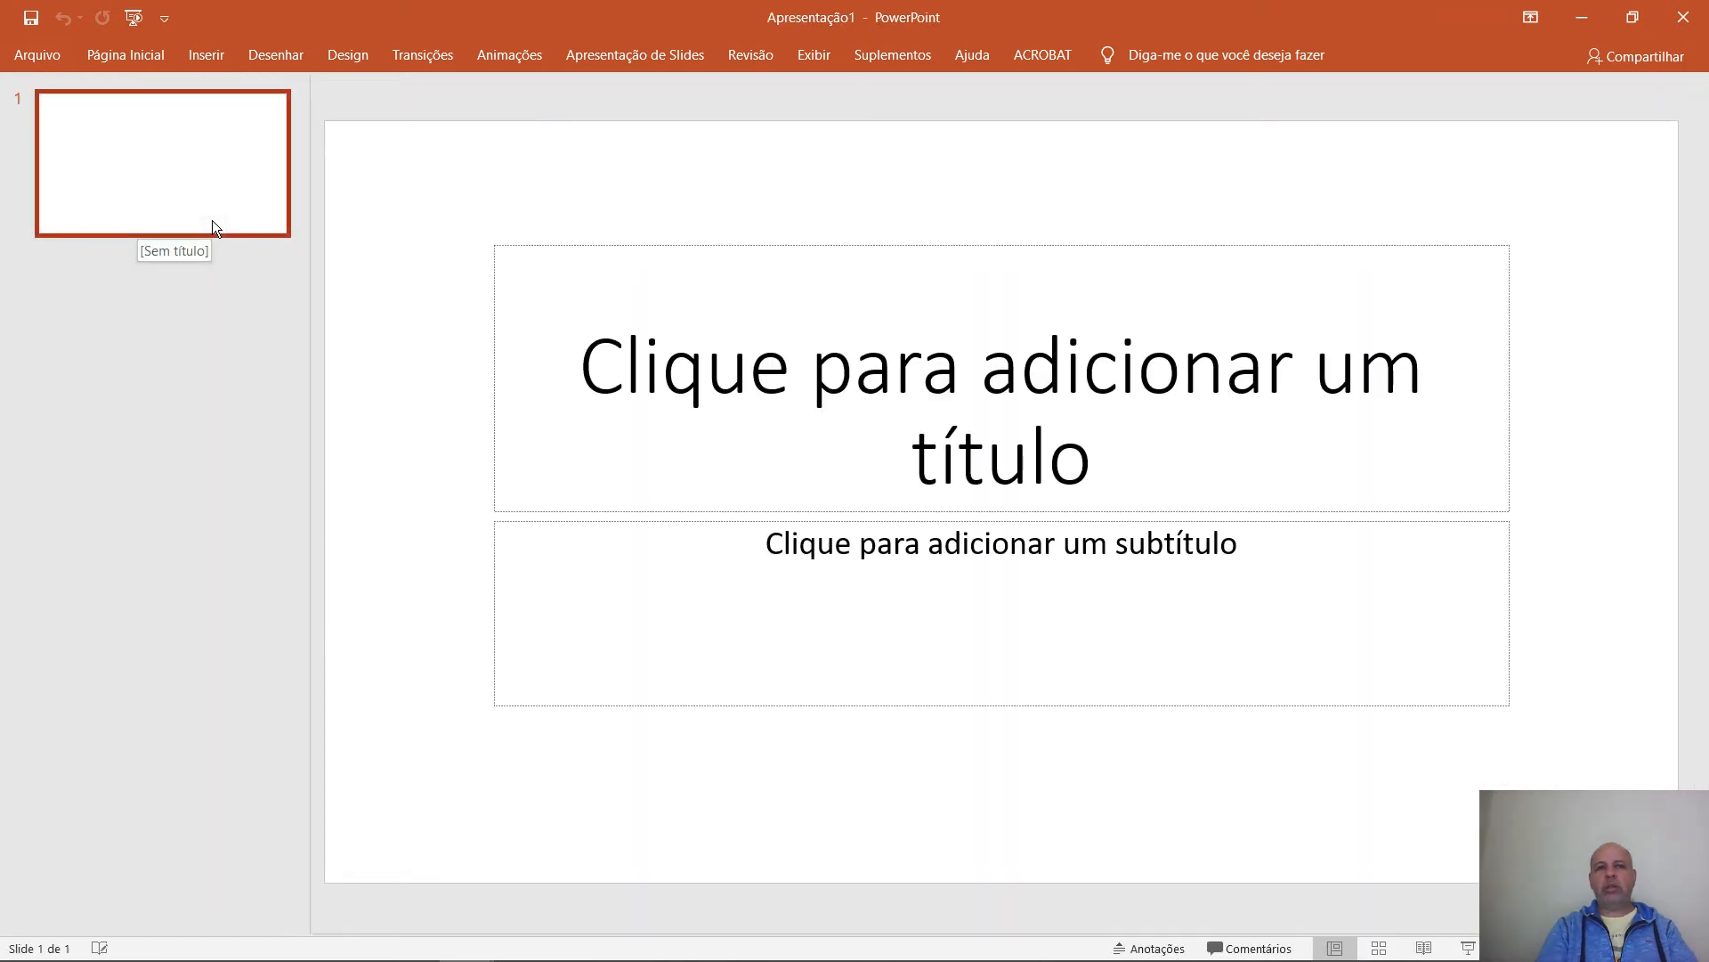